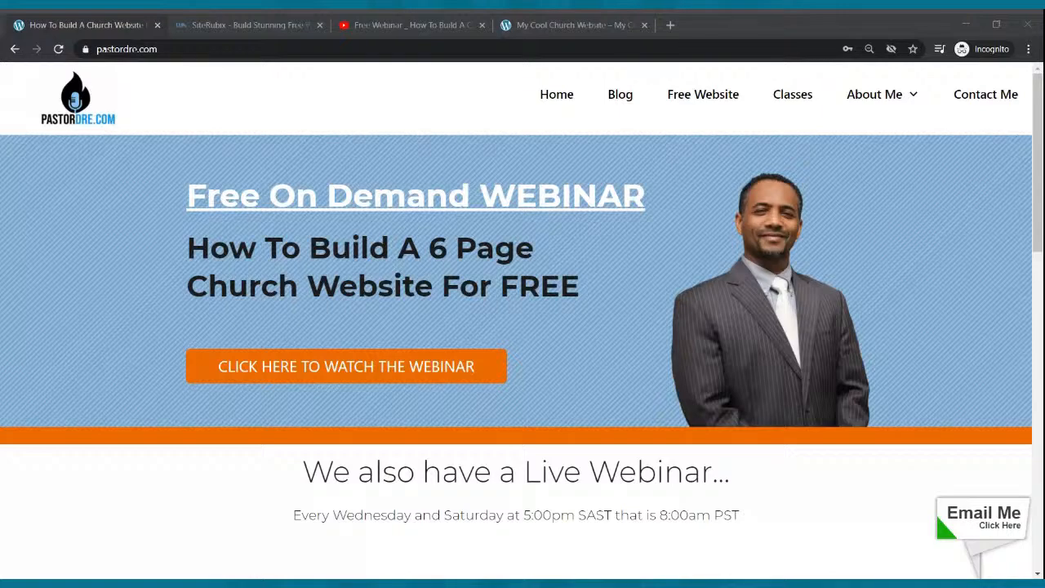
Scroll through The Cool Church demo home page, then open its Live Webcast page.
click(601, 23)
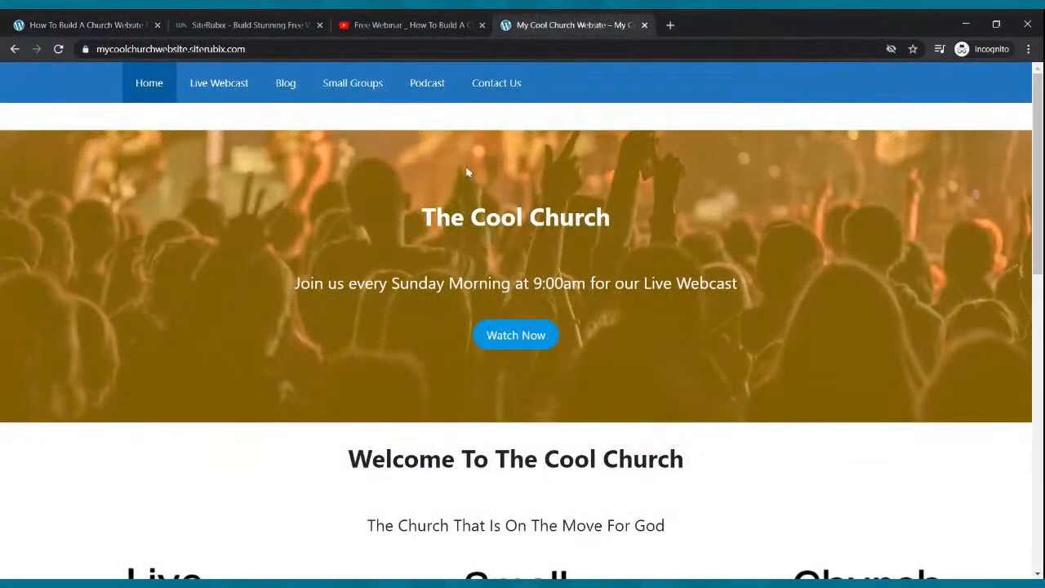
scroll(532, 205, down, 6)
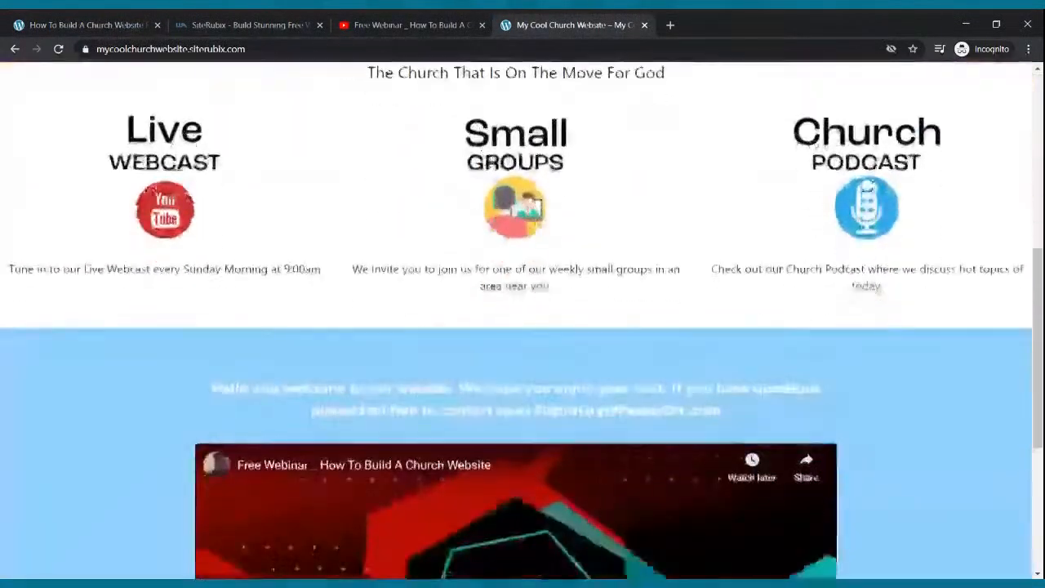
scroll(527, 204, down, 3)
scroll(522, 187, up, 10)
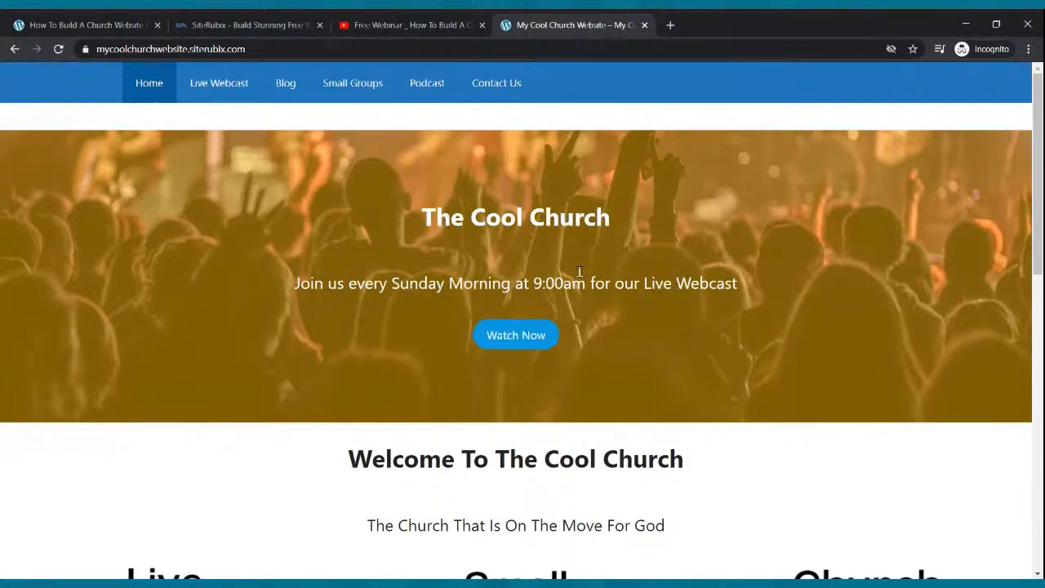
scroll(688, 317, down, 1)
scroll(689, 294, up, 1)
scroll(571, 299, down, 2)
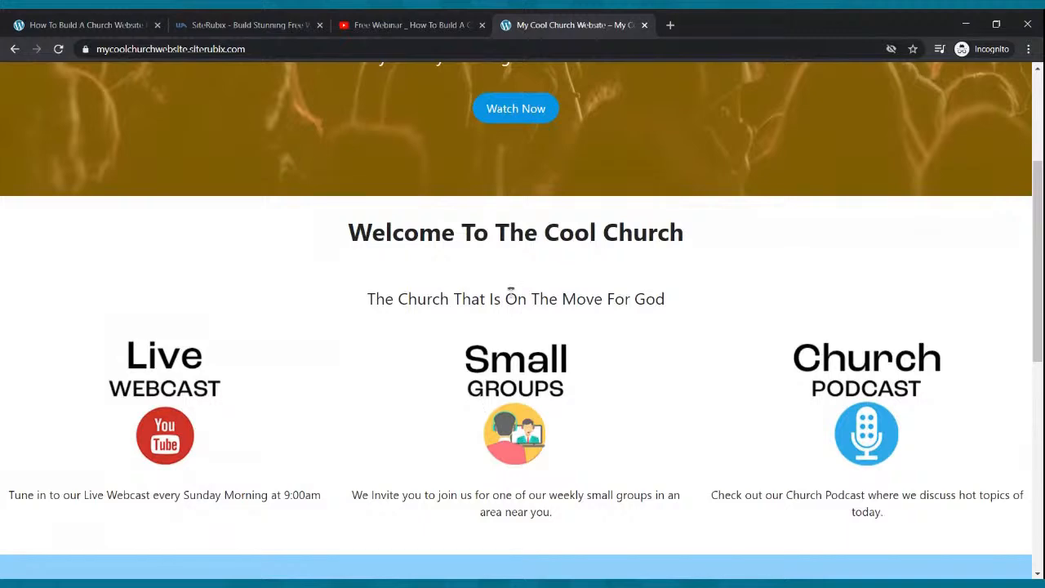
scroll(619, 256, down, 3)
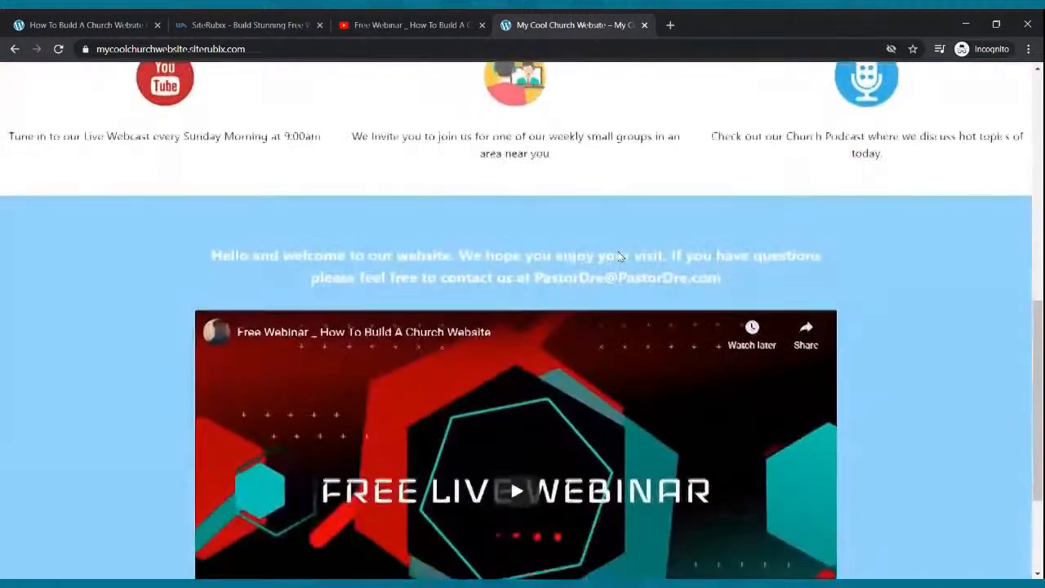
scroll(602, 261, up, 1)
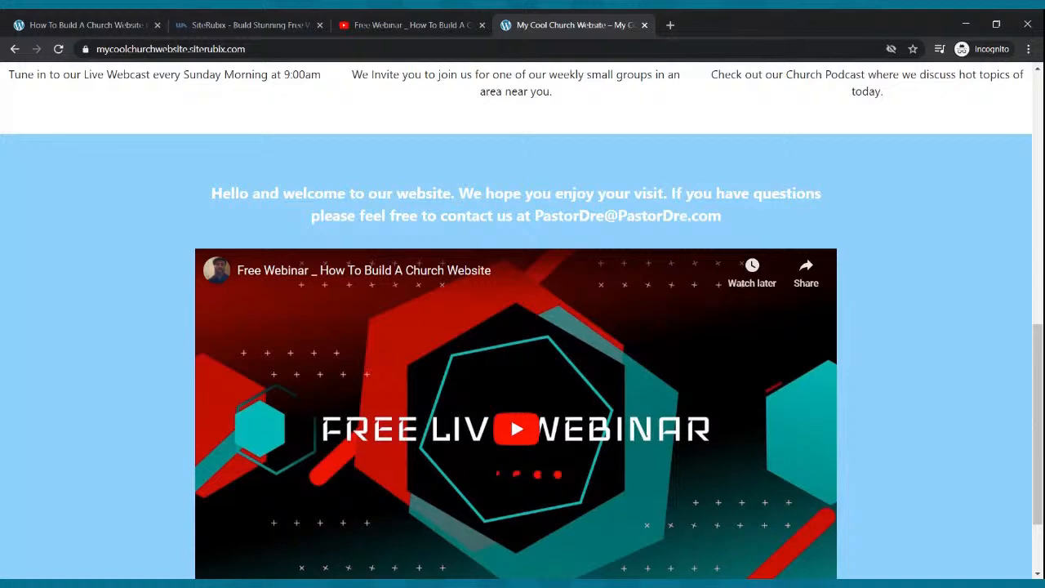
scroll(537, 306, down, 2)
scroll(593, 286, up, 9)
scroll(322, 227, up, 1)
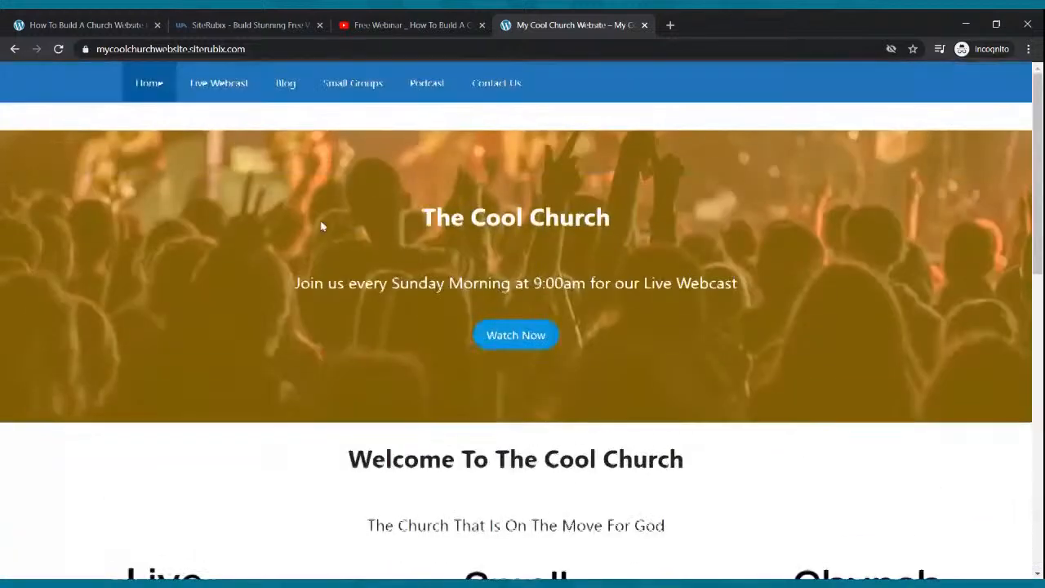
click(226, 85)
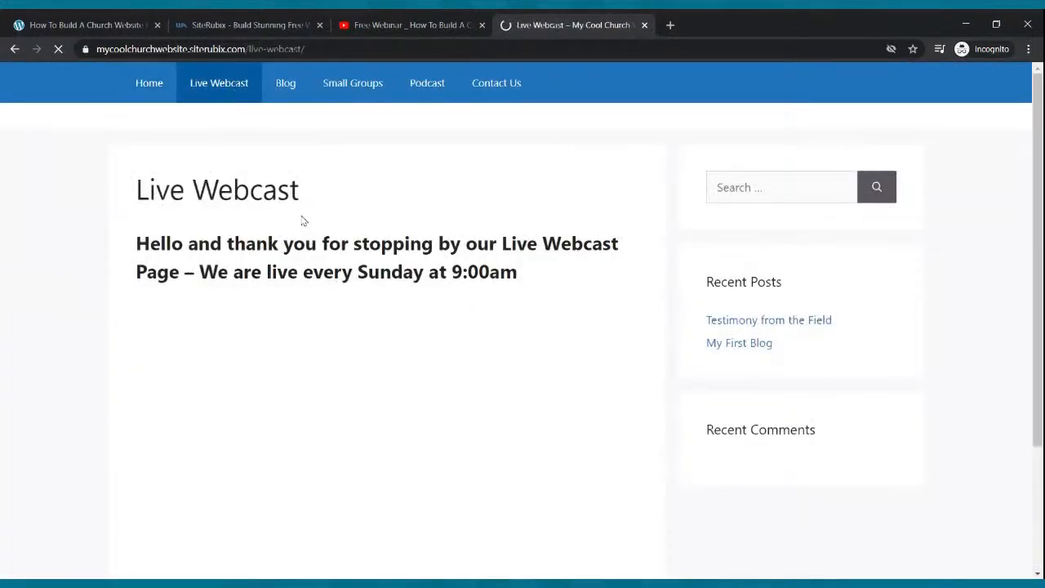
Visit the demo's Blog, Small Groups, Podcast, Contact Us and Home pages, then open pastordre.com's free website offer.
scroll(350, 194, down, 1)
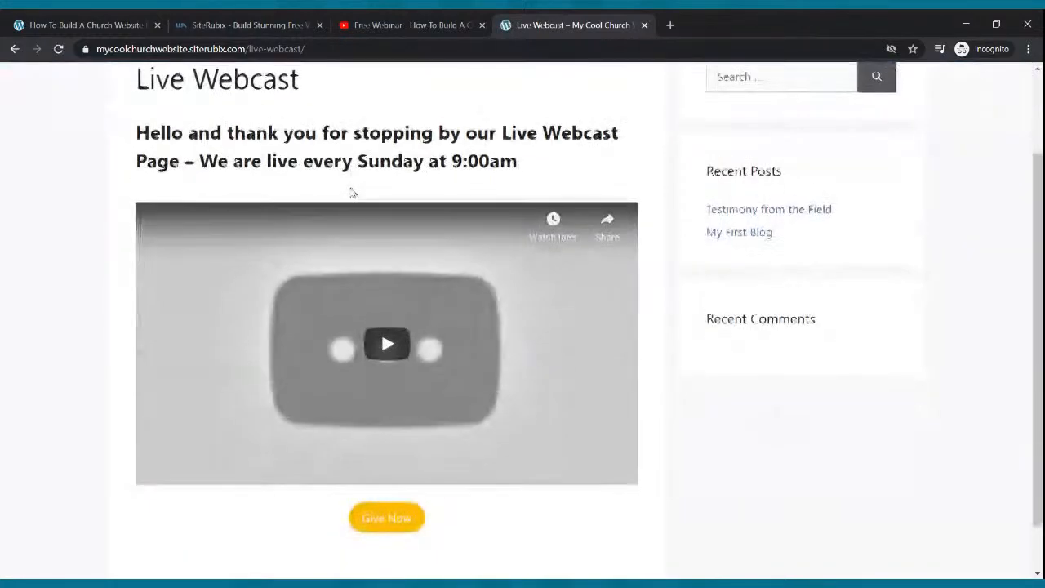
scroll(351, 193, up, 1)
click(290, 101)
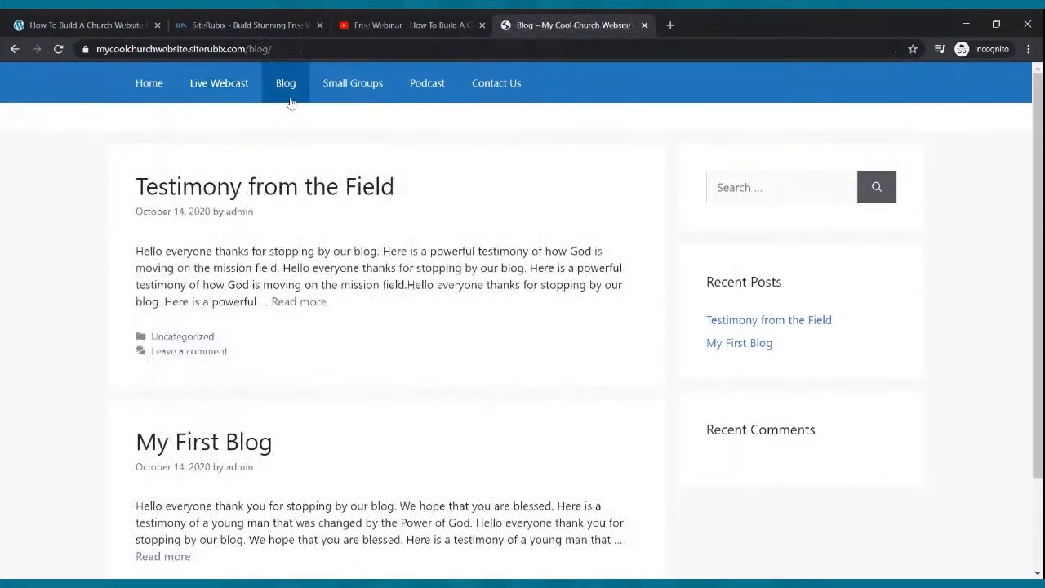
click(379, 83)
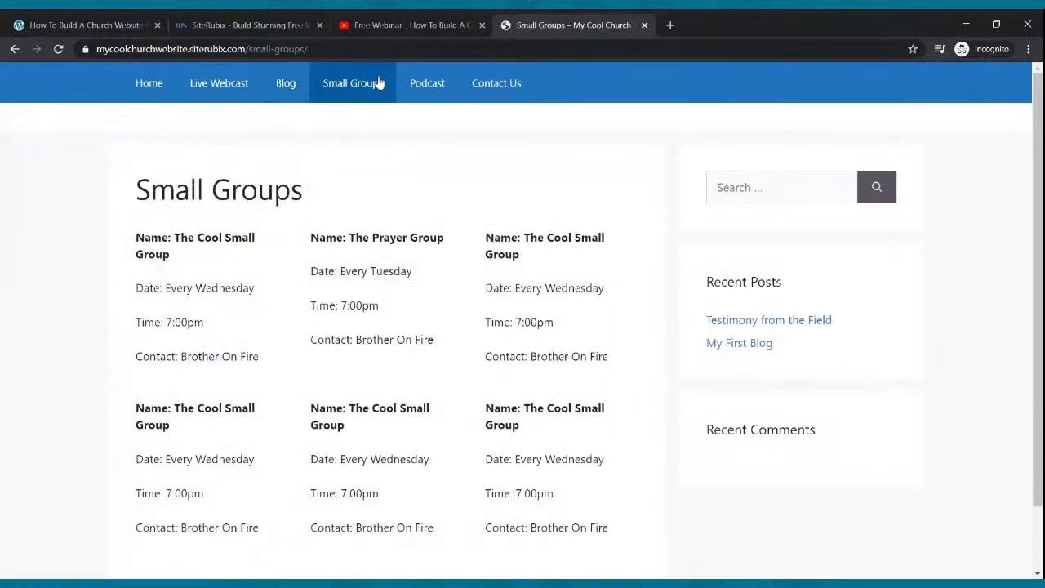
click(421, 87)
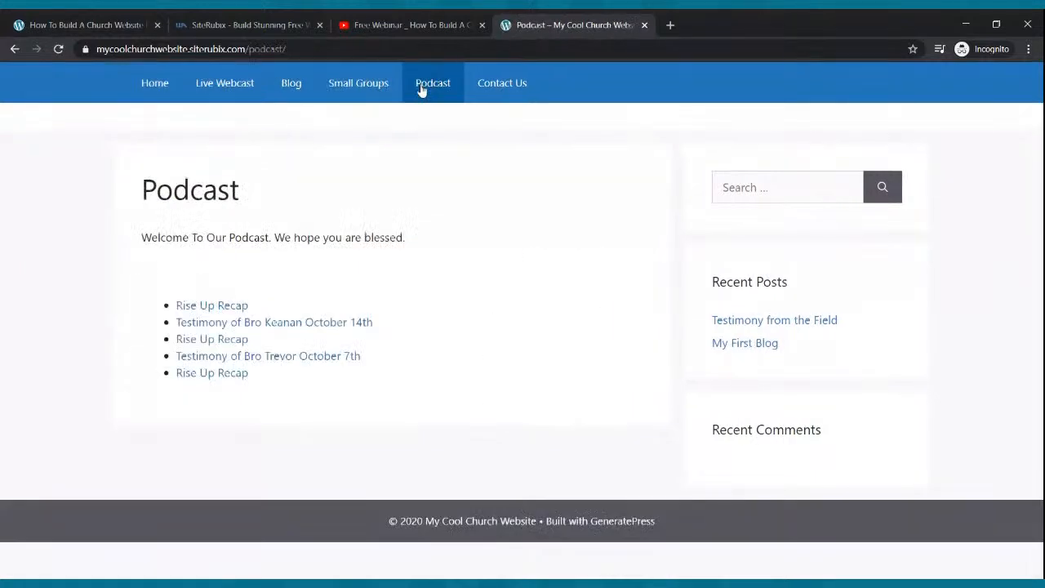
click(501, 85)
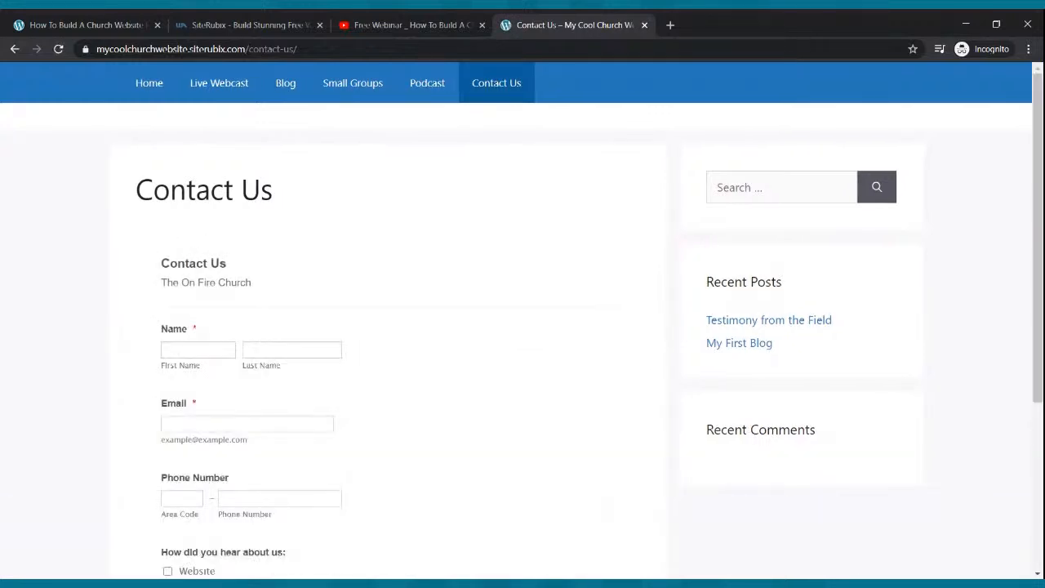
click(147, 82)
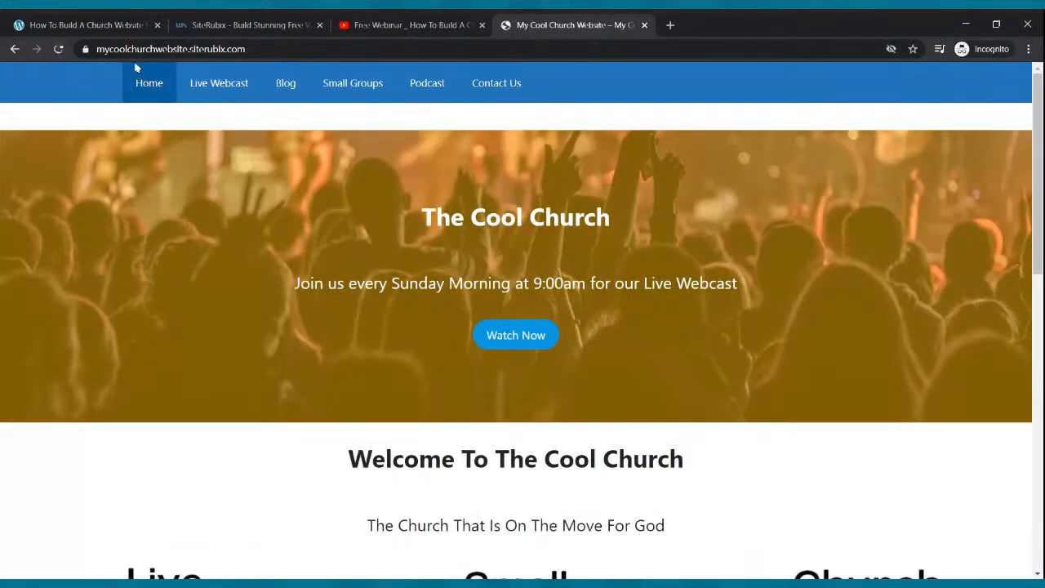
click(88, 27)
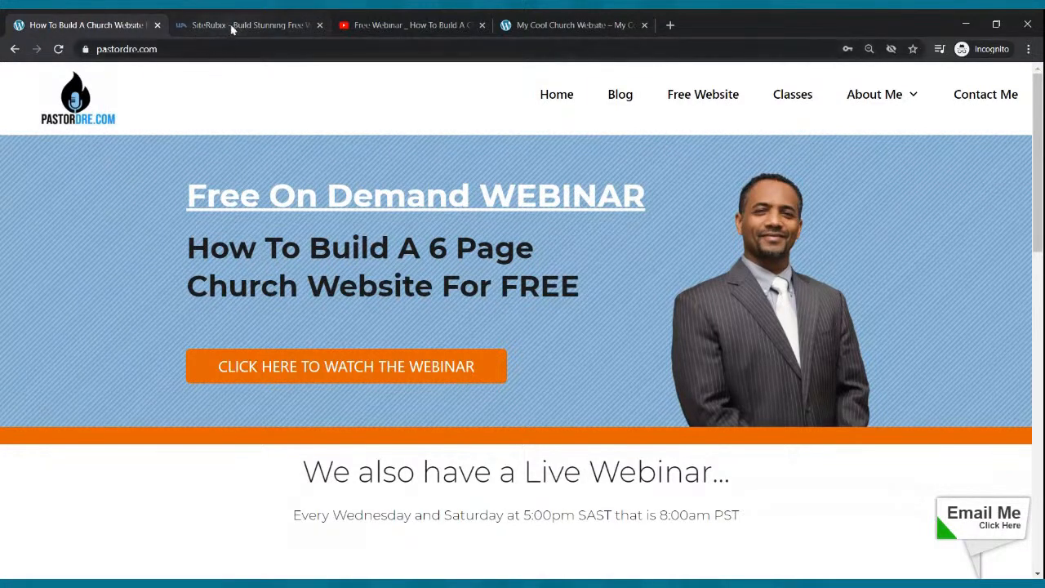
click(702, 95)
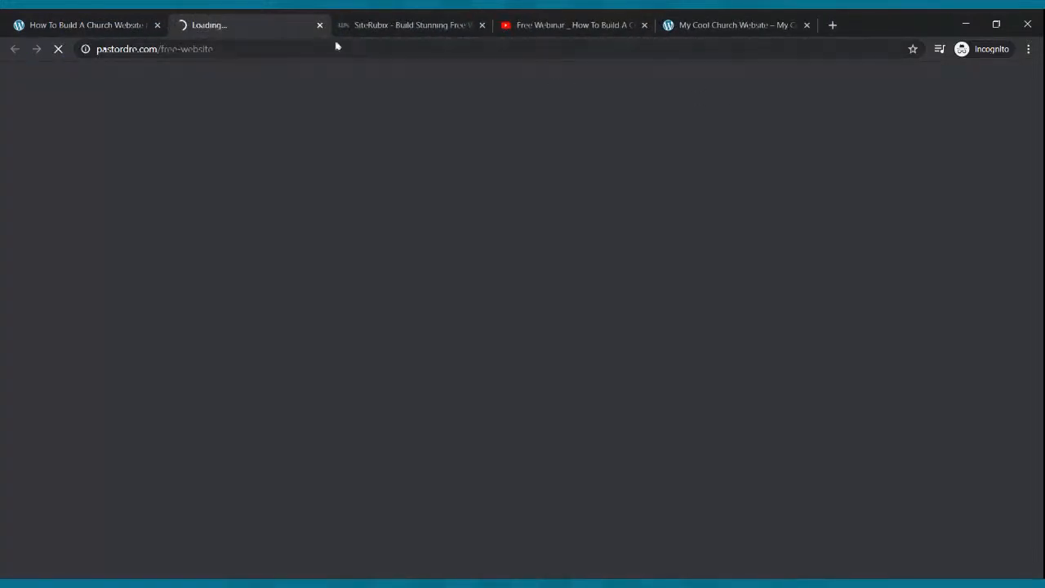
Close the older duplicate SiteRubix tab and start entering a website name.
click(482, 24)
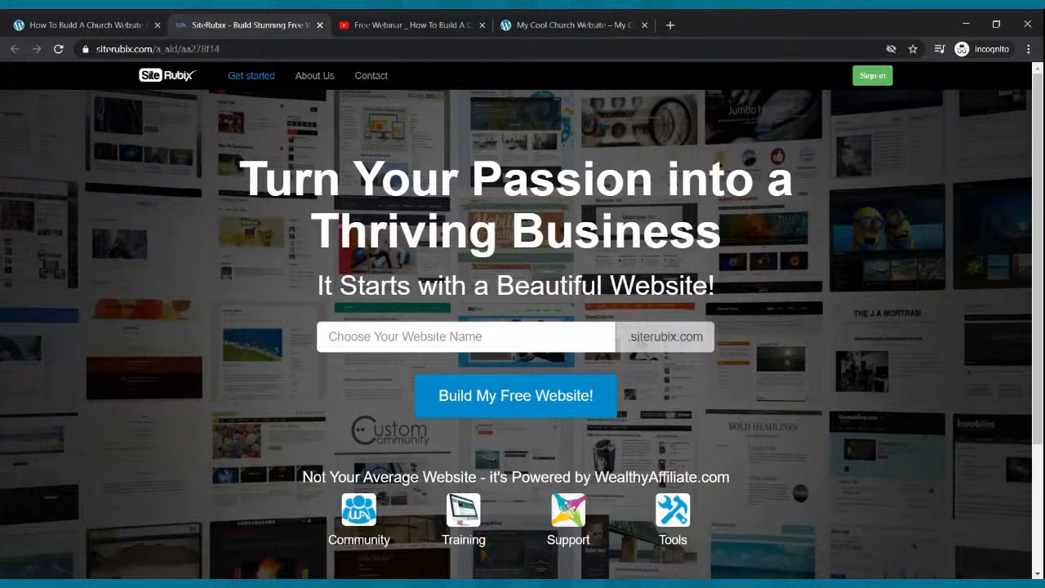
click(497, 344)
Try the site names theonfirechurch and theradicalchurch.
text(th)
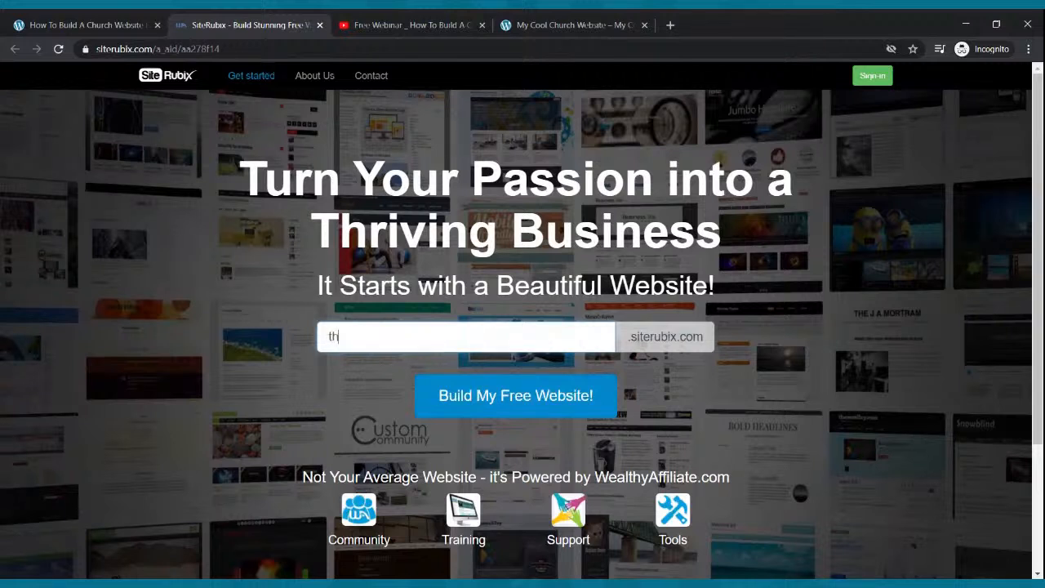
text(eonfirechurch)
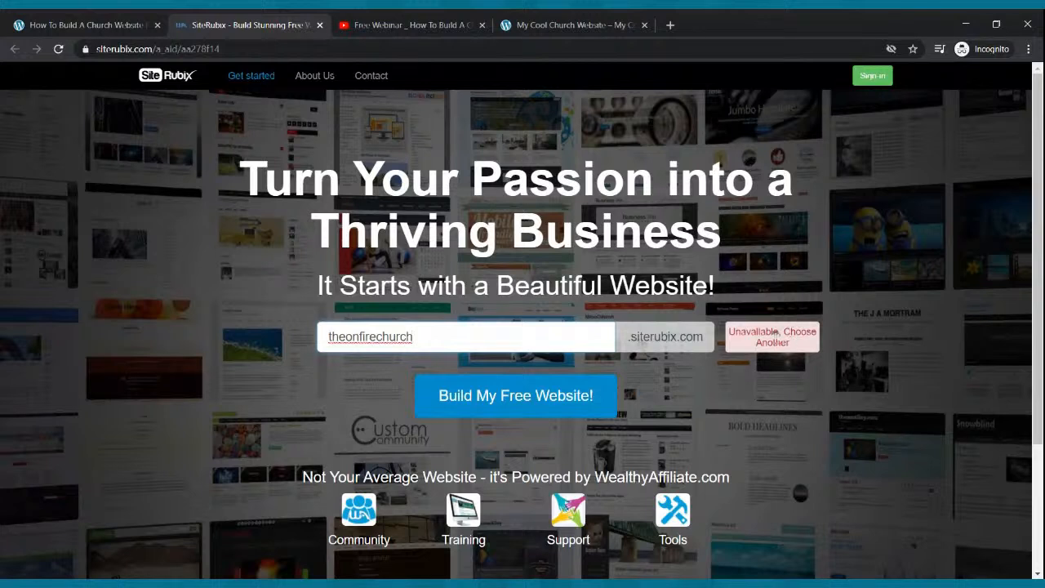
drag(425, 336, 316, 336)
text(thea)
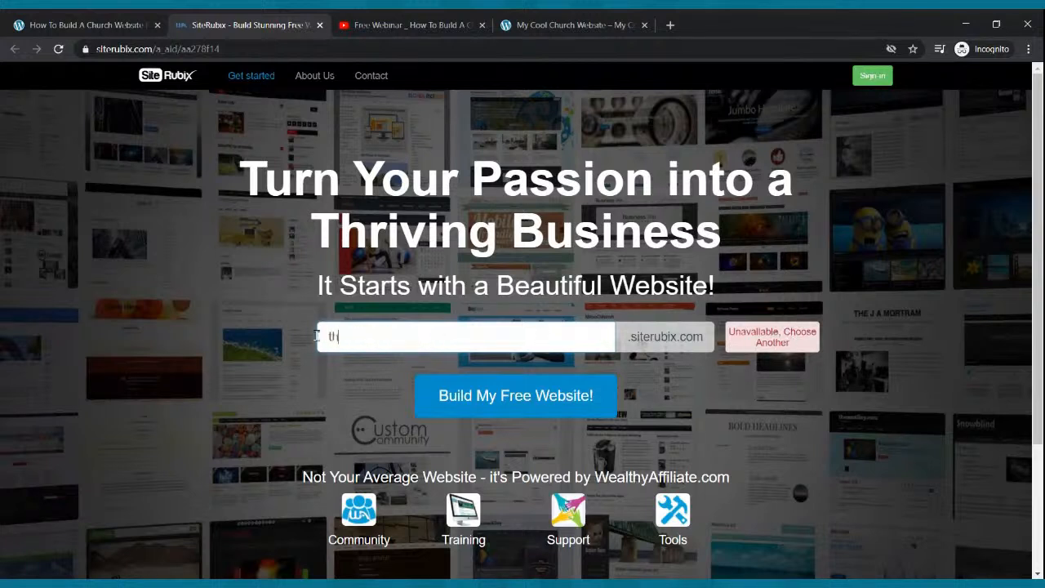
key(BackSpace)
text(radicald)
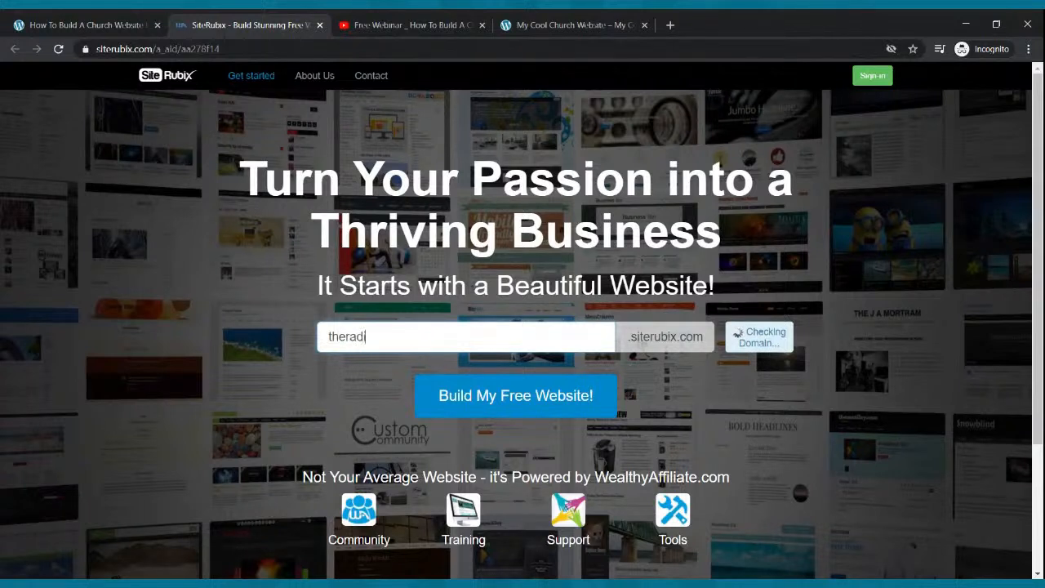
key(BackSpace)
key(BackSpace)
text(lchurch)
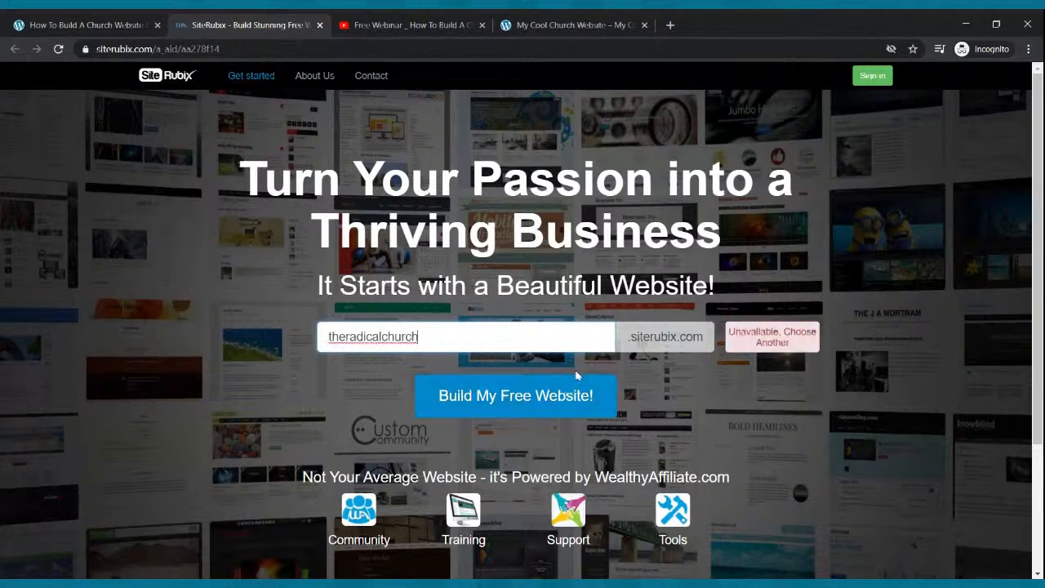
Replace the name with webinarwebsite, then insert church to make webinarchurchwebsite.
drag(487, 335, 198, 343)
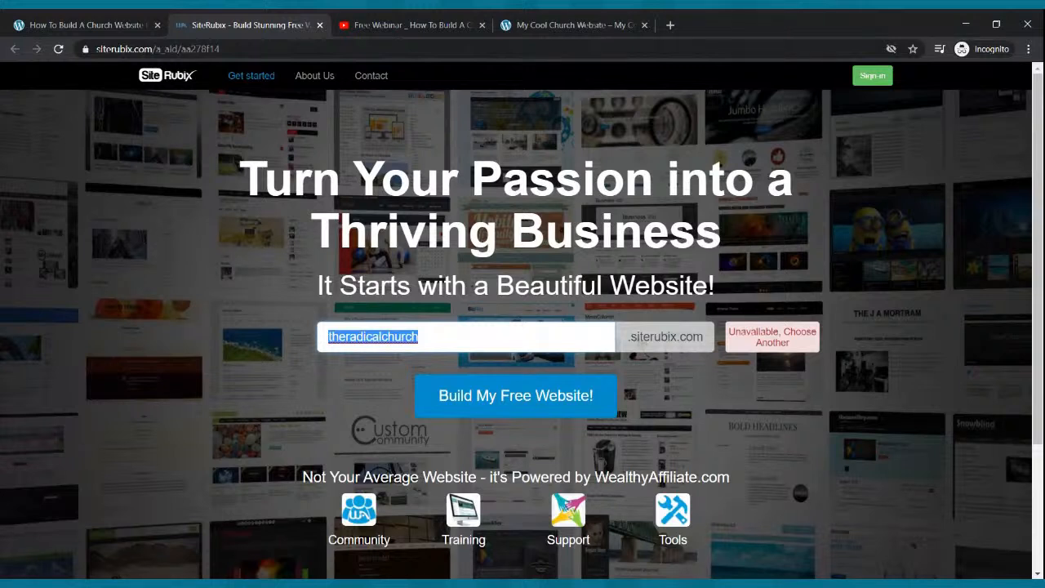
text(we)
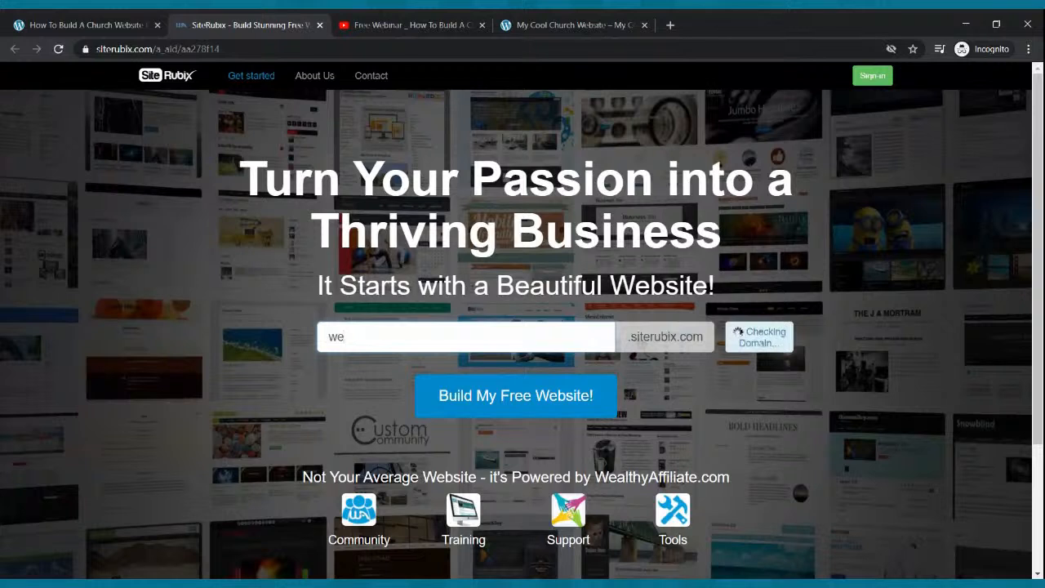
text(binarwebsite)
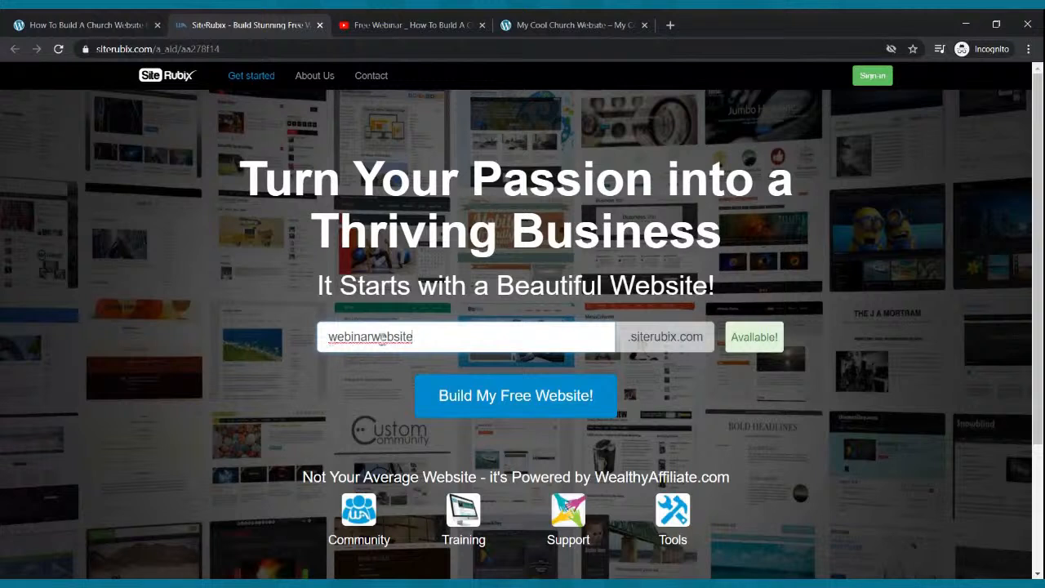
click(372, 337)
text(church)
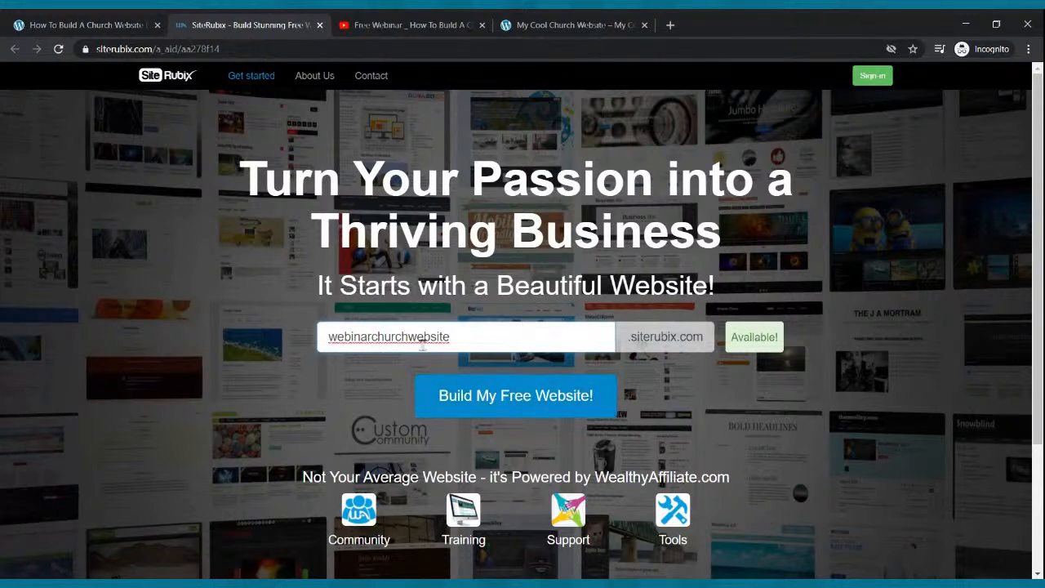
Submit webinarchurchwebsite with Build My Free Website!
click(477, 394)
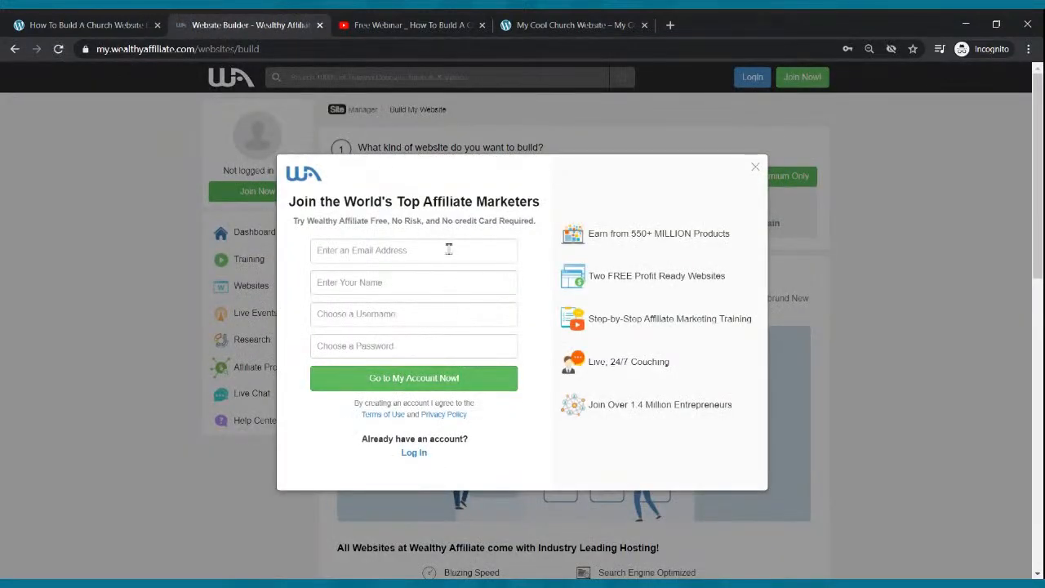
Step through the Join form's email, name, username and password fields without submitting.
click(426, 249)
click(411, 286)
click(411, 314)
click(411, 347)
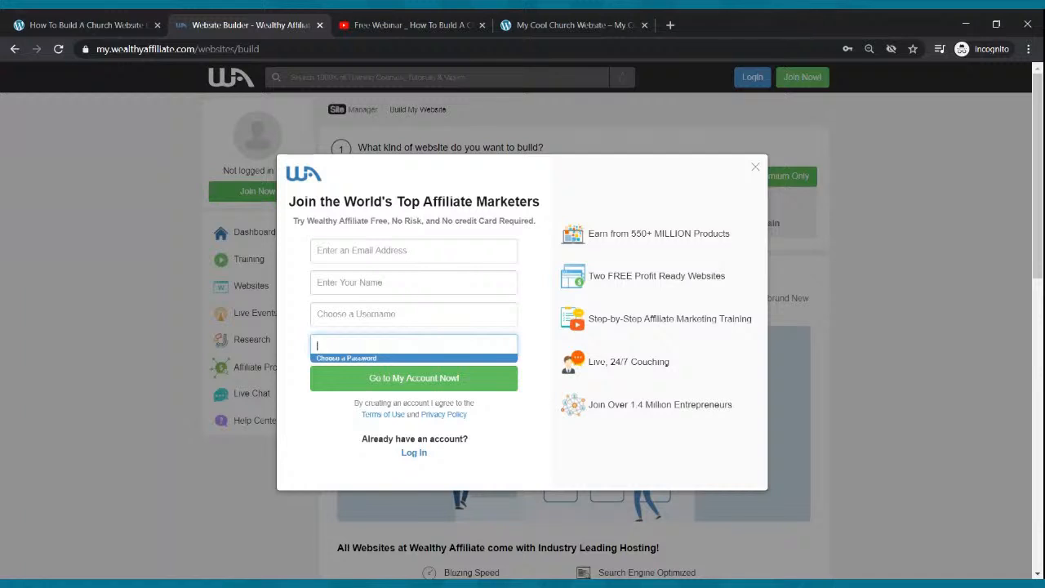
click(976, 122)
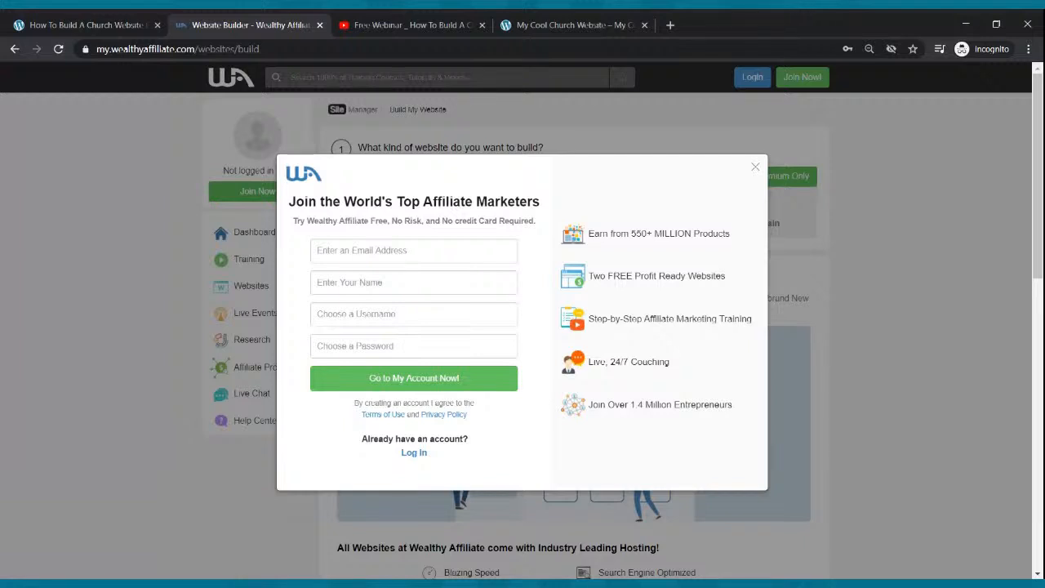
click(381, 248)
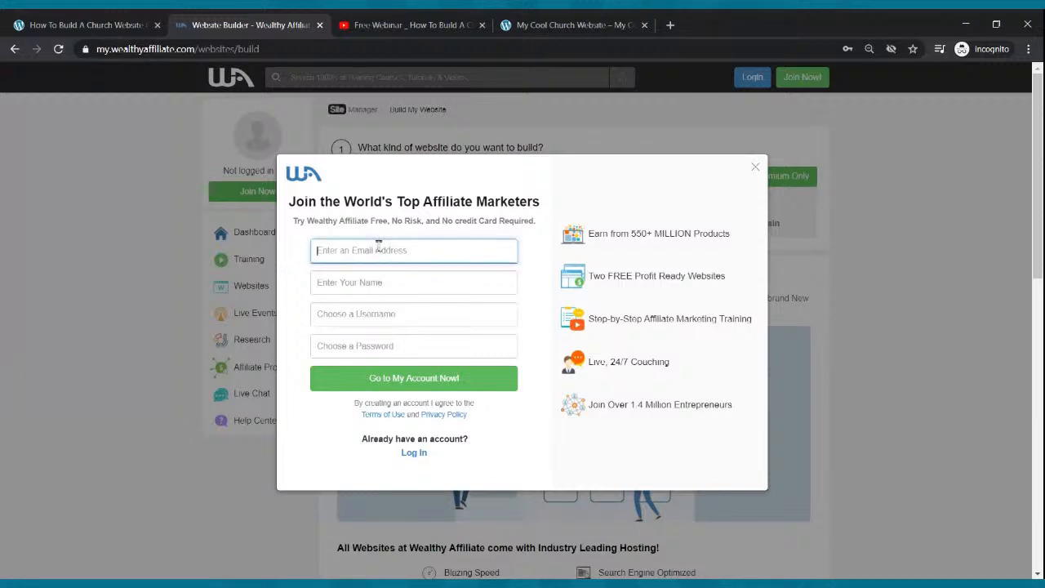
click(390, 284)
click(394, 316)
click(395, 342)
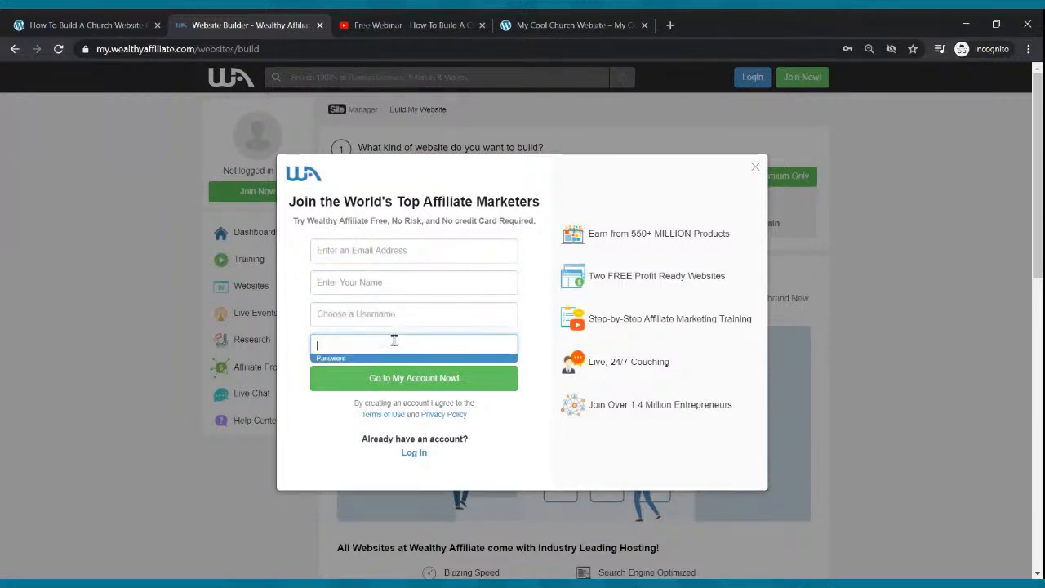
click(620, 456)
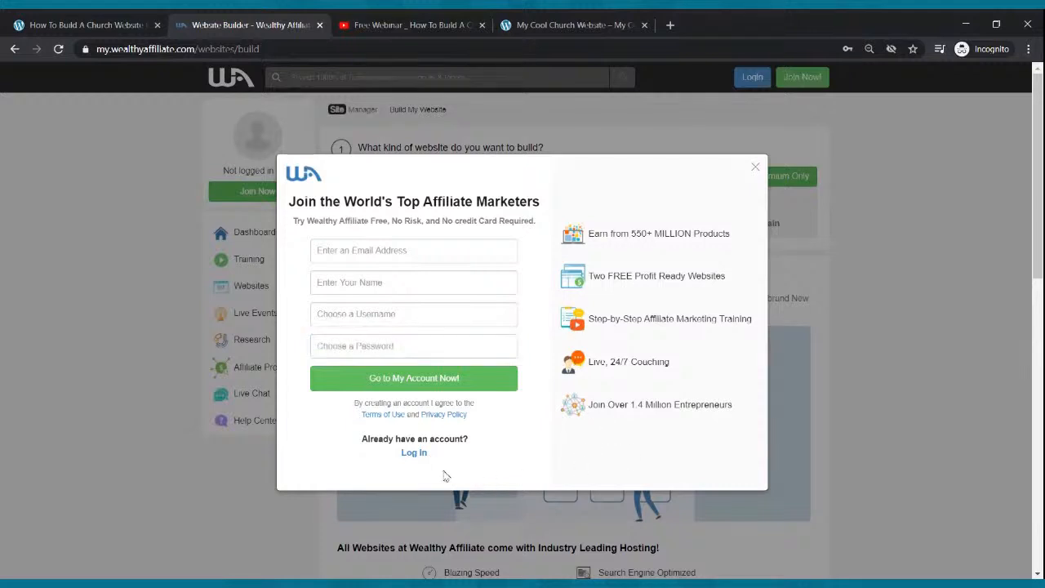
Switch to Log In and sign in with the browser-saved account credentials.
click(417, 454)
click(411, 250)
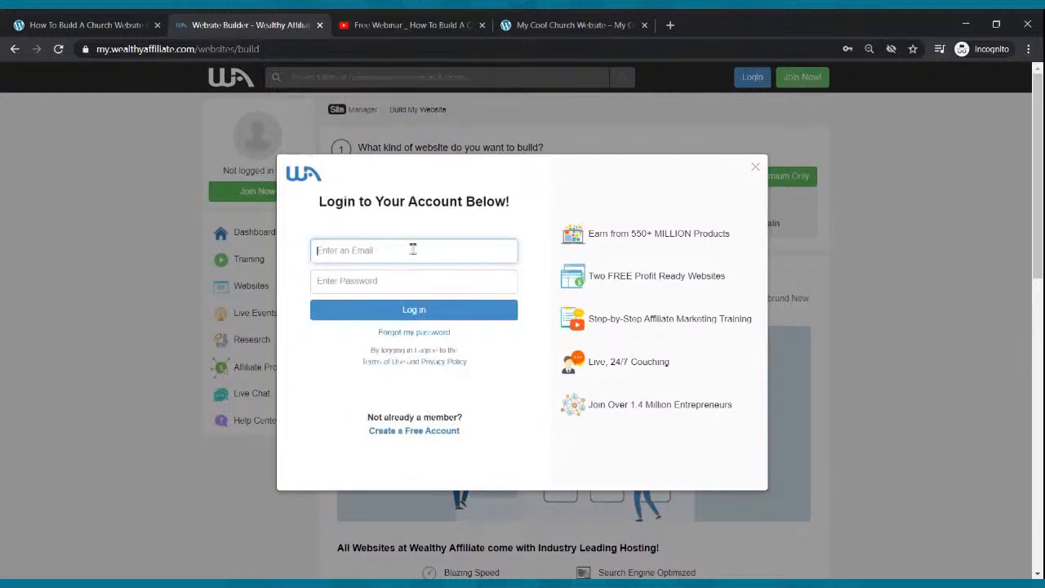
click(415, 260)
click(415, 311)
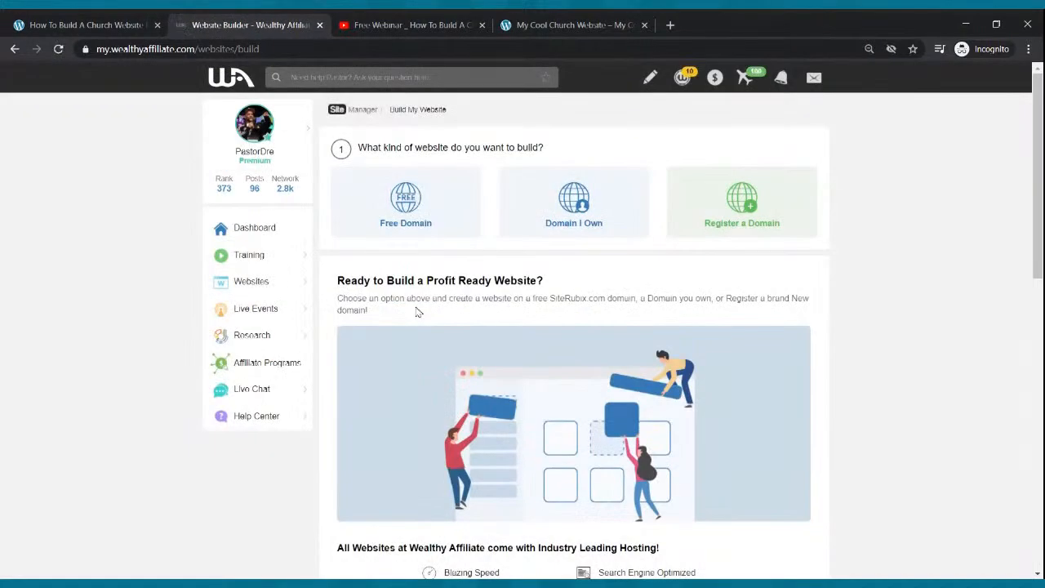
Choose Free Domain and enter webinarchurchwebsite as the subdomain.
click(417, 222)
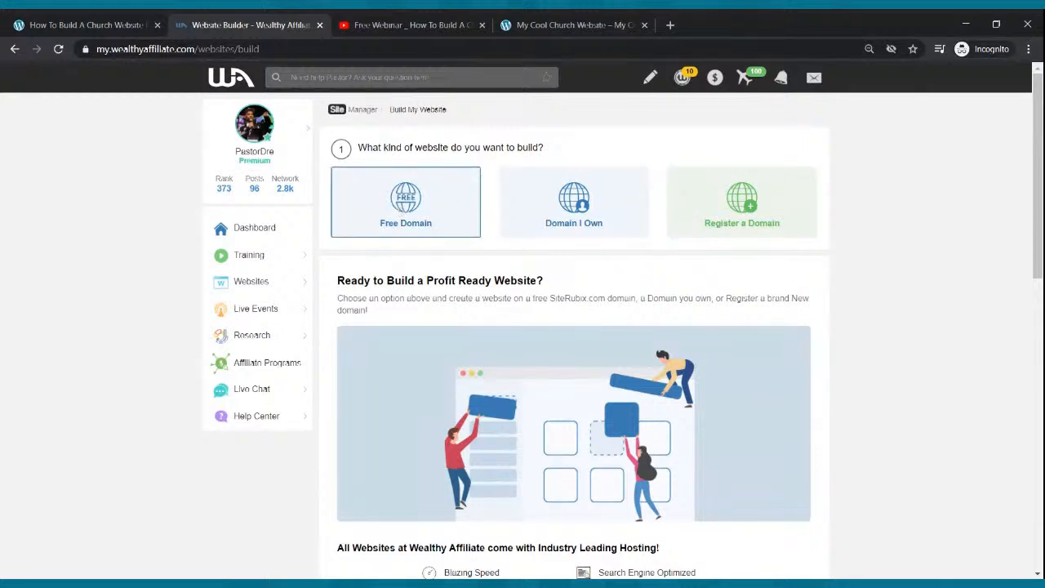
click(420, 200)
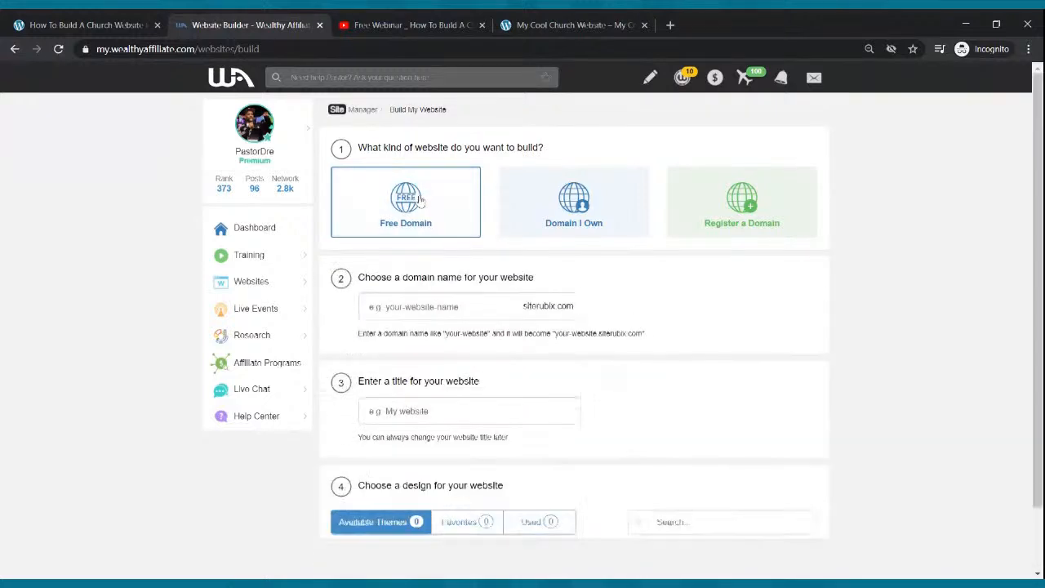
click(443, 306)
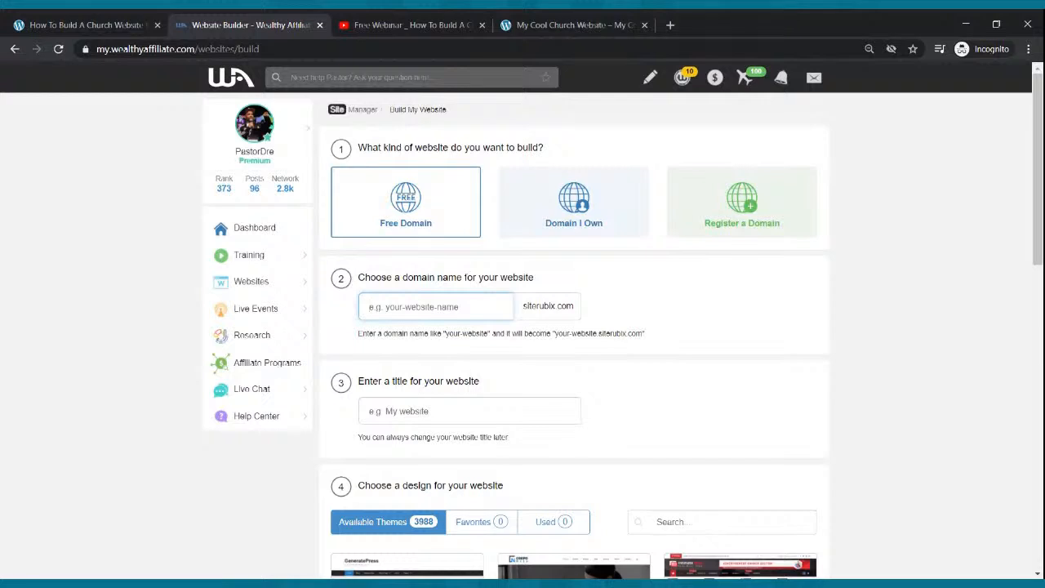
text(webinarchurchwebsite)
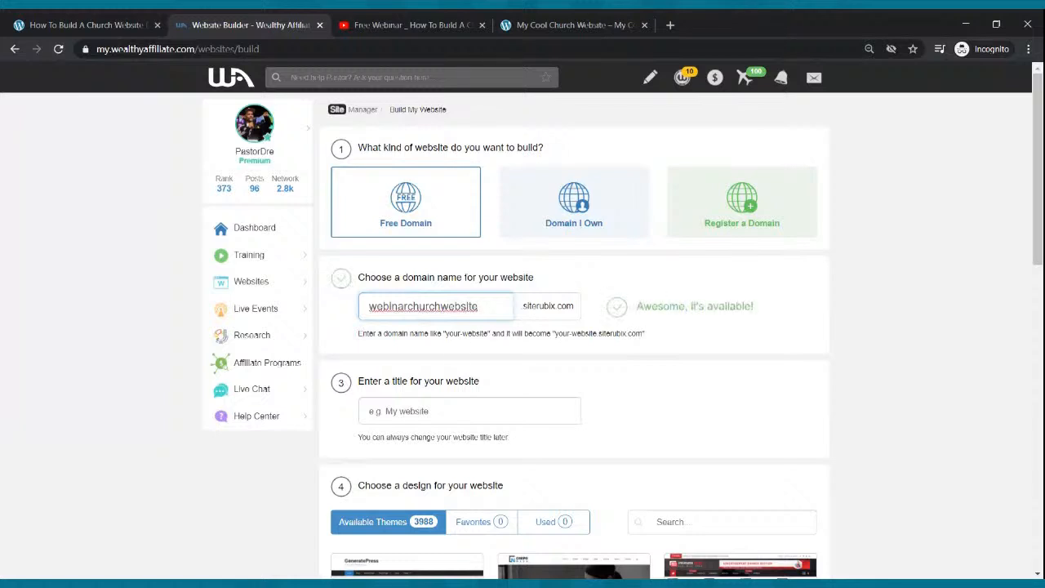
Title the website 'My Rockin Church Website'.
click(472, 410)
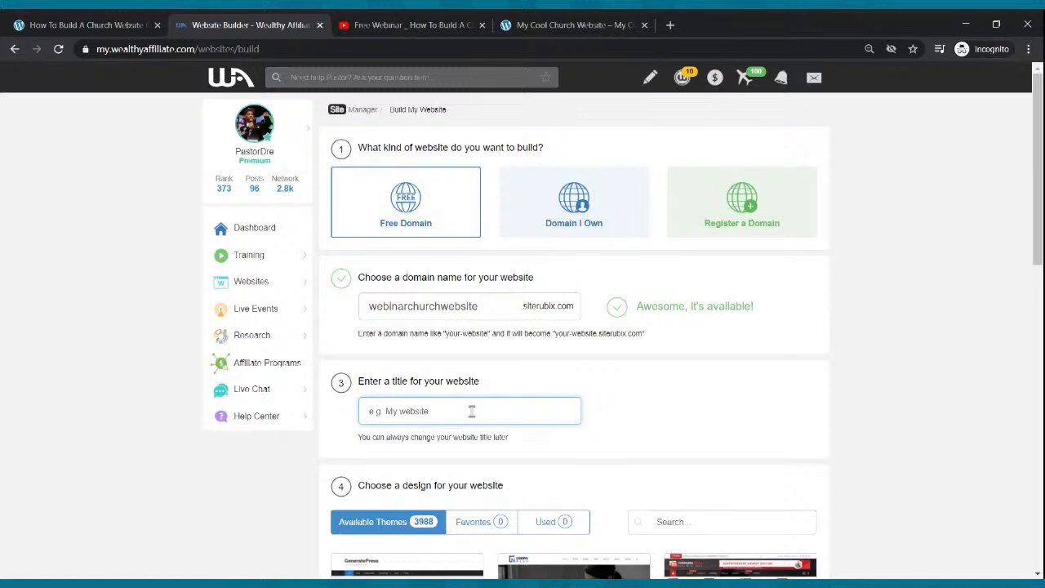
text(My Church Website)
key(BackSpace)
key(BackSpace)
key(BackSpace)
key(BackSpace)
key(BackSpace)
key(BackSpace)
key(BackSpace)
key(BackSpace)
key(BackSpace)
key(BackSpace)
key(BackSpace)
key(BackSpace)
key(BackSpace)
key(BackSpace)
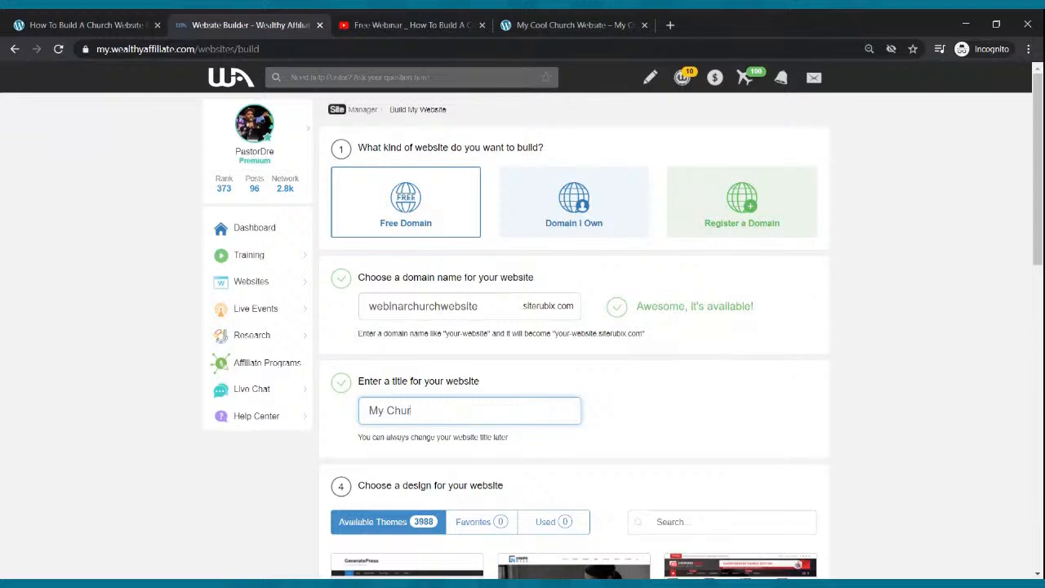
text(Rocking)
key(BackSpace)
key(BackSpace)
text(Church Website)
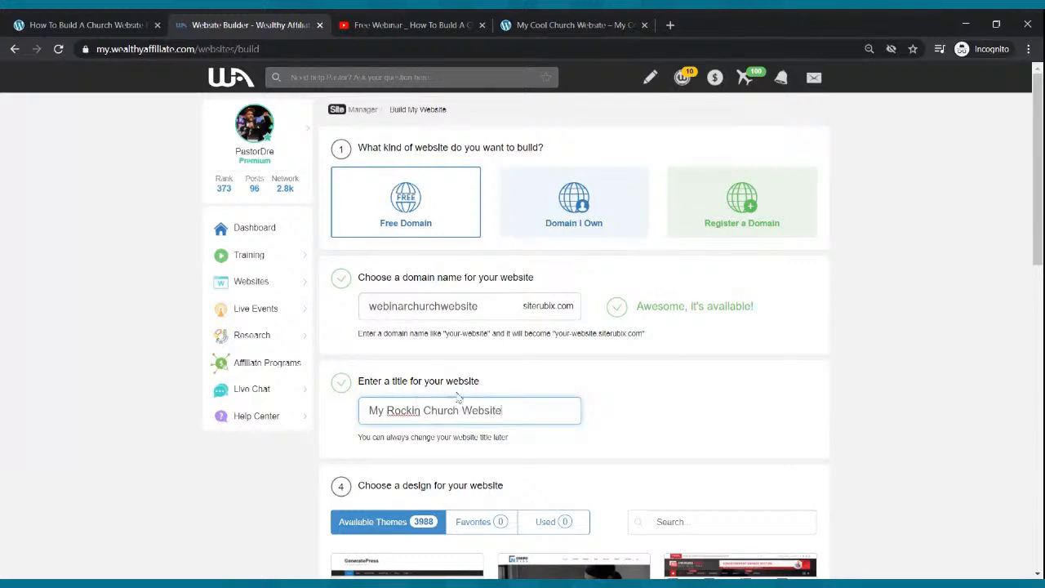
scroll(420, 300, down, 1)
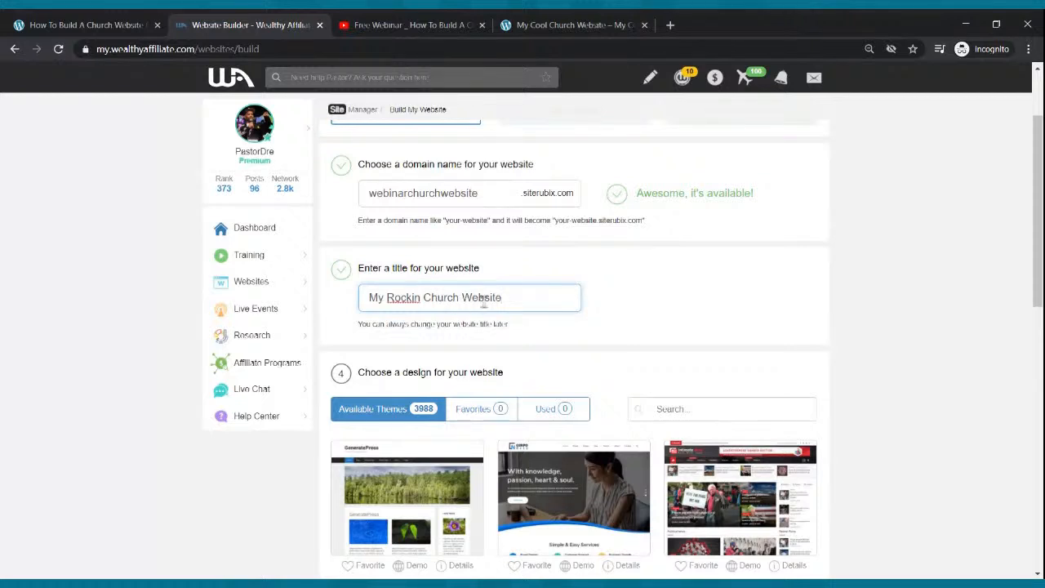
mouse_move(407, 503)
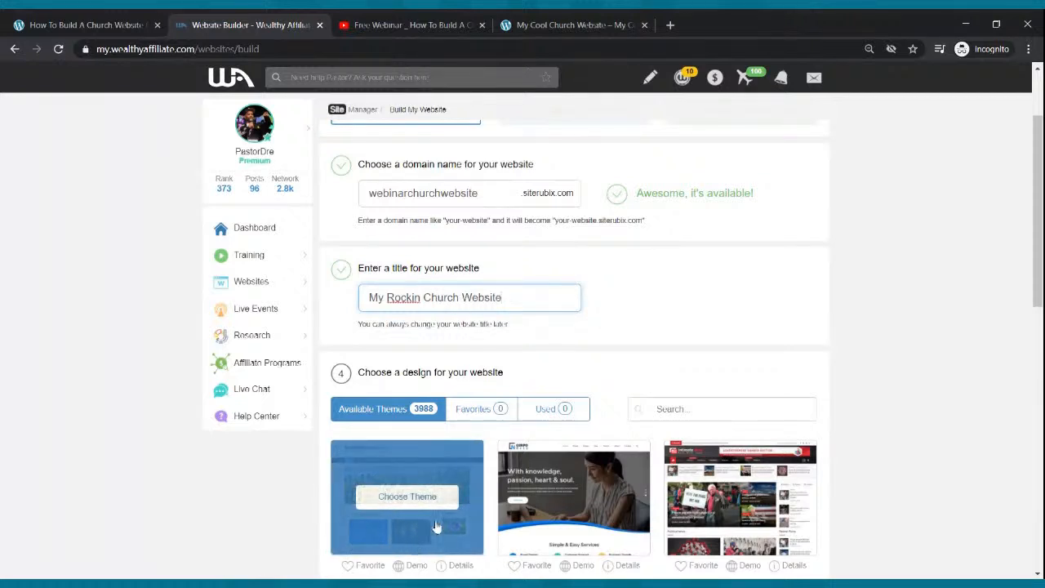
Pick the GeneratePress theme and build the webinarchurchwebsite site.
click(407, 497)
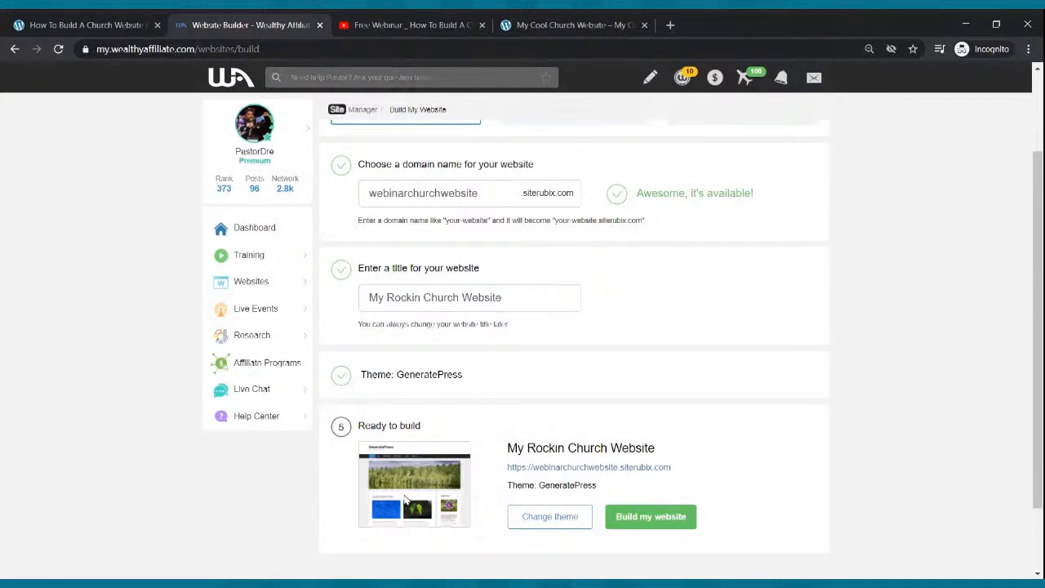
scroll(470, 430, down, 2)
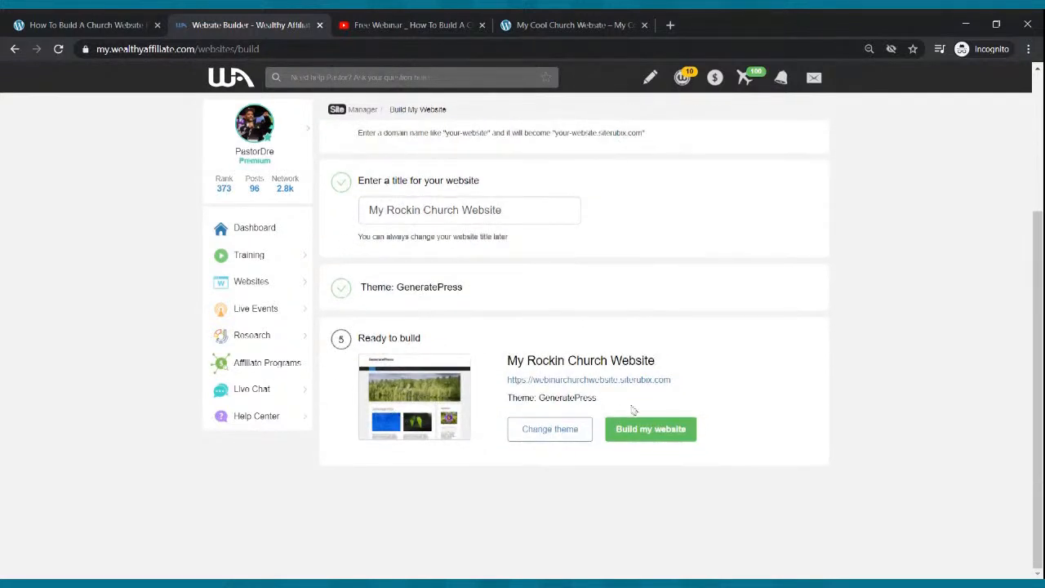
click(637, 435)
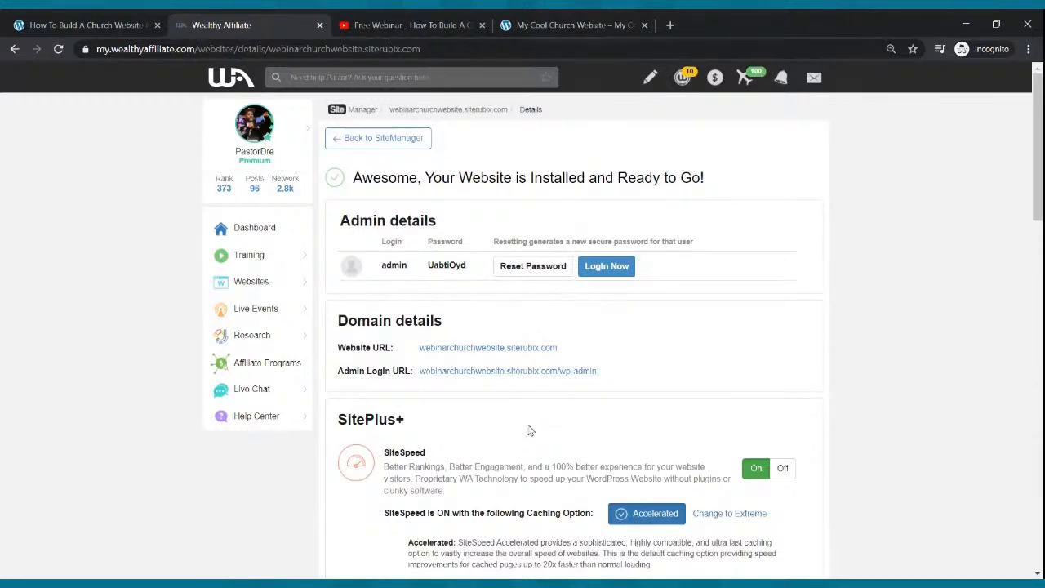
View the live webinarchurchwebsite.siterubix.com beside the Cool Church demo, then return to its details page.
click(488, 348)
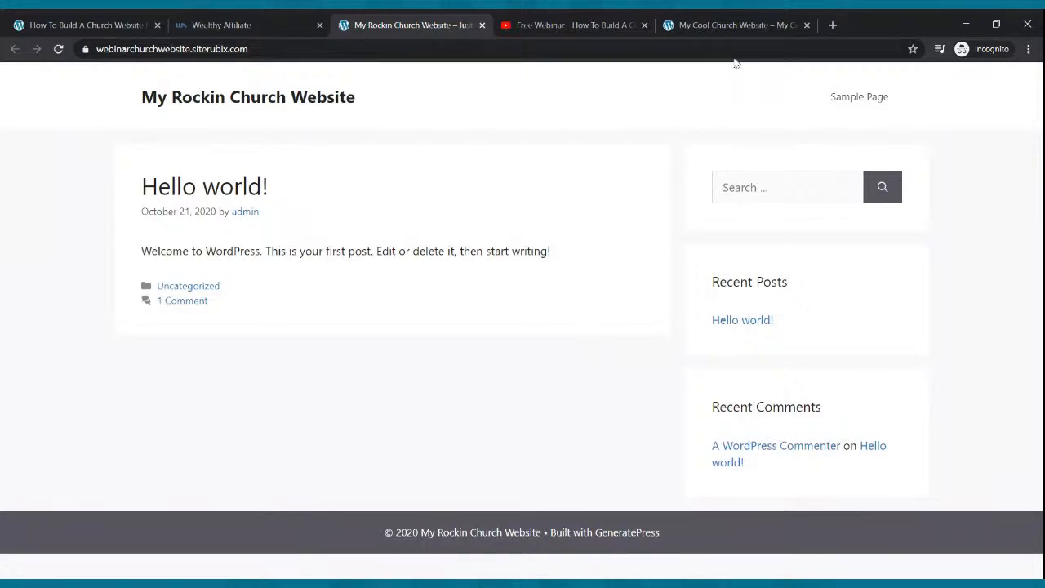
click(731, 24)
scroll(697, 234, down, 3)
scroll(699, 237, down, 5)
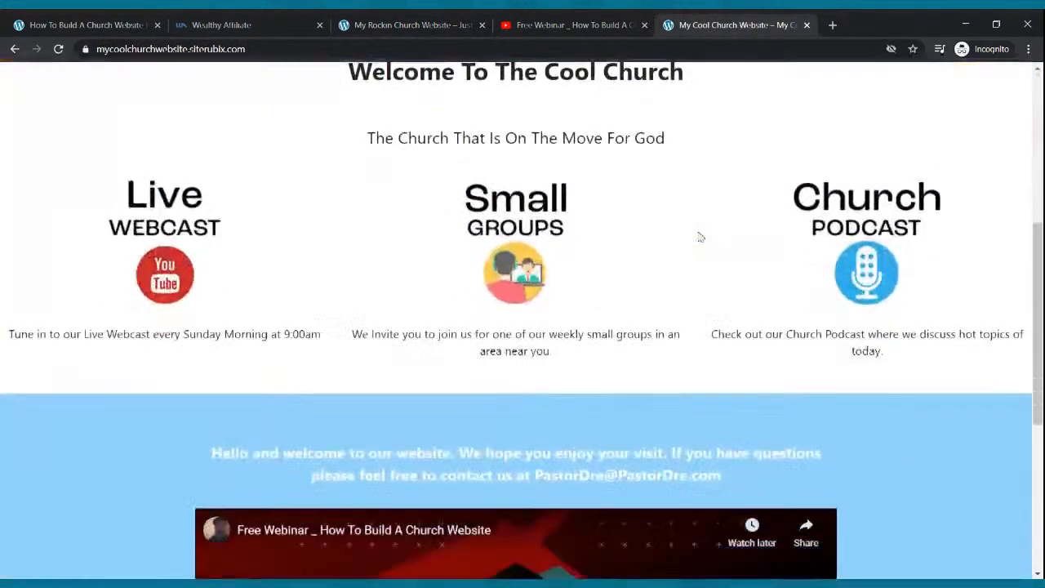
scroll(699, 237, up, 8)
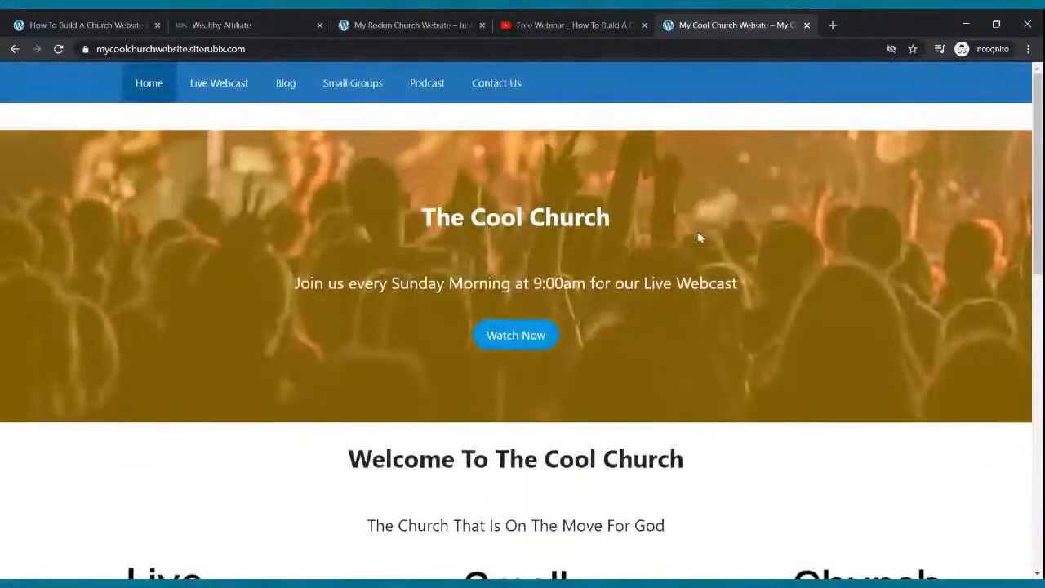
click(441, 23)
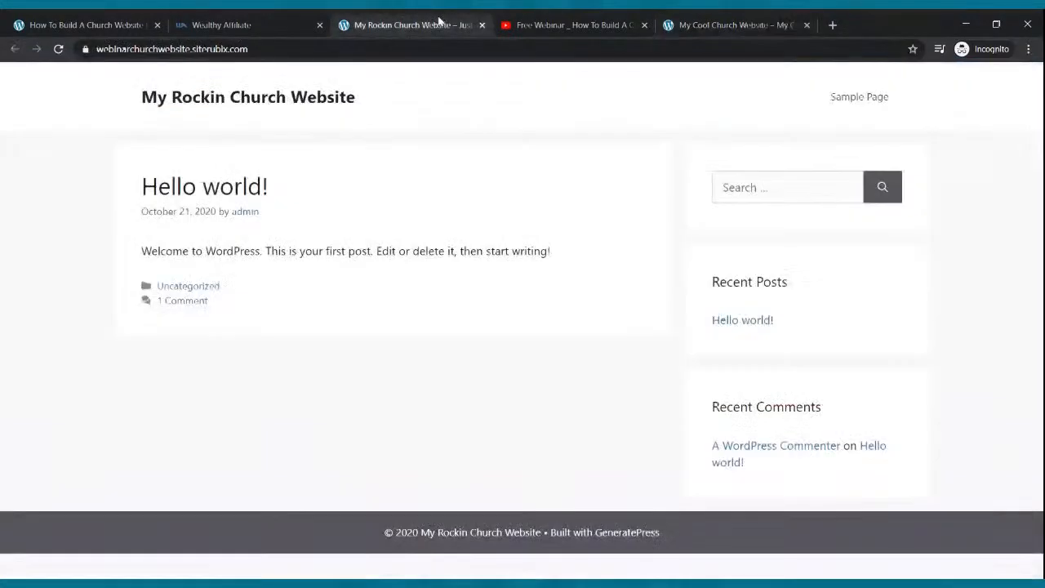
click(222, 23)
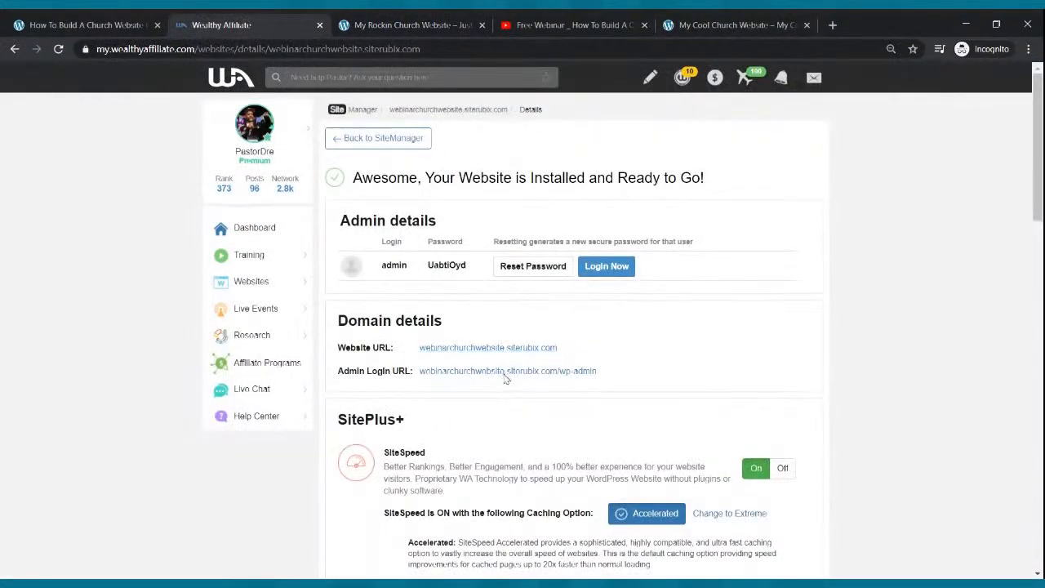
Open the WordPress admin login, close it and the Wealthy Affiliate details tab, then return to pastordre.com.
click(506, 372)
click(255, 25)
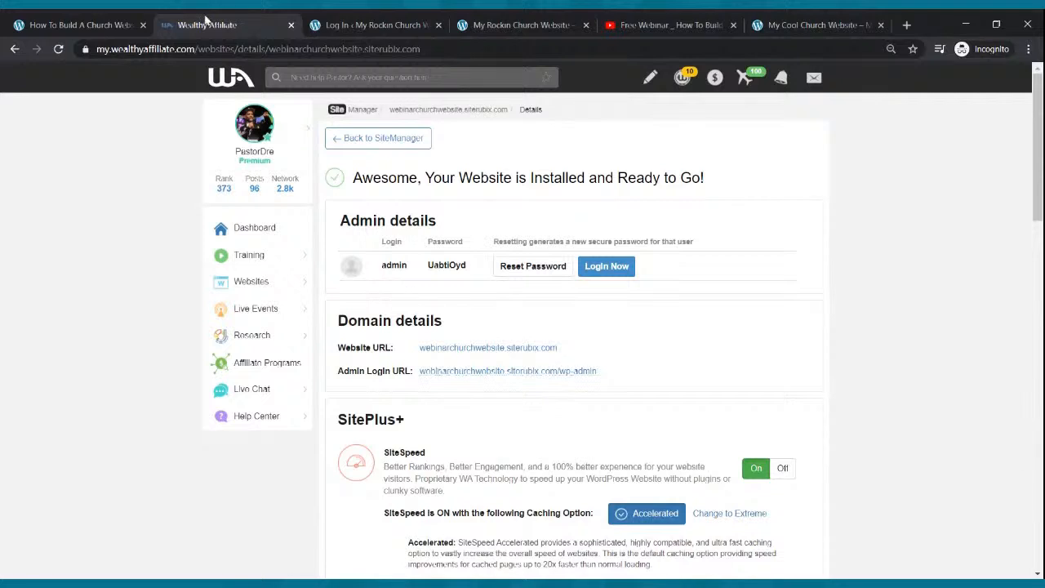
click(290, 27)
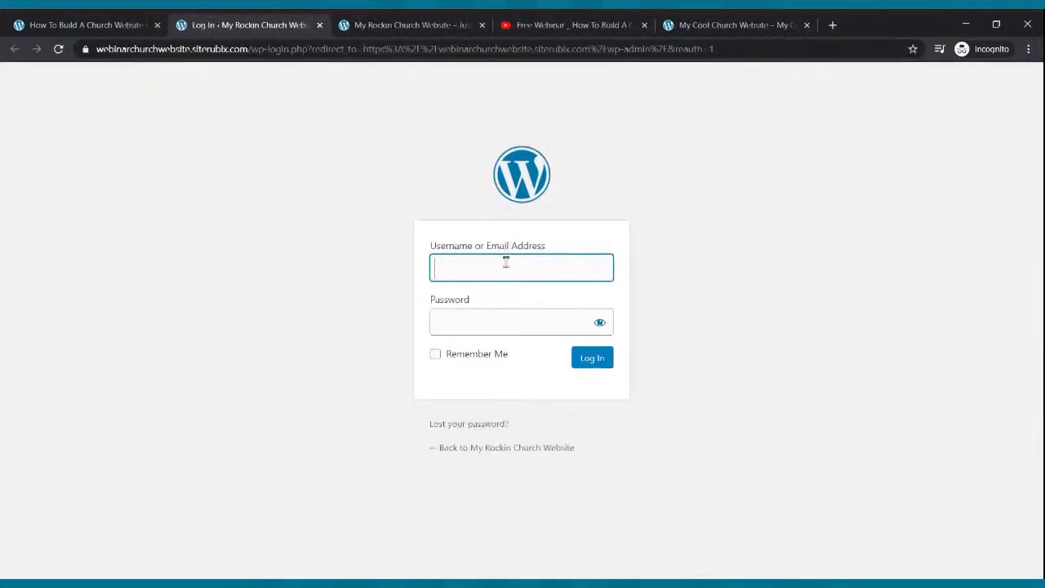
click(319, 26)
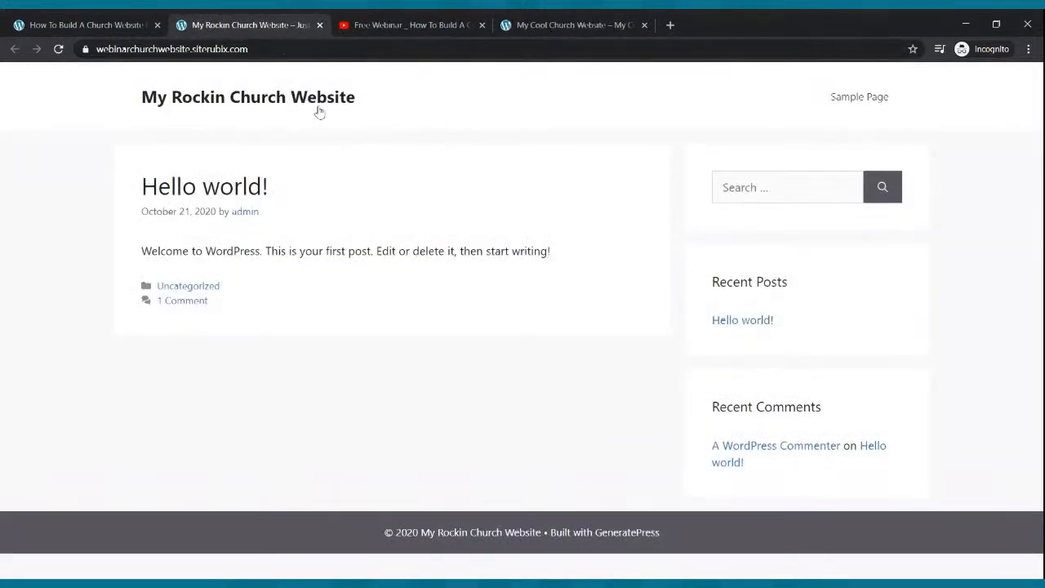
click(123, 25)
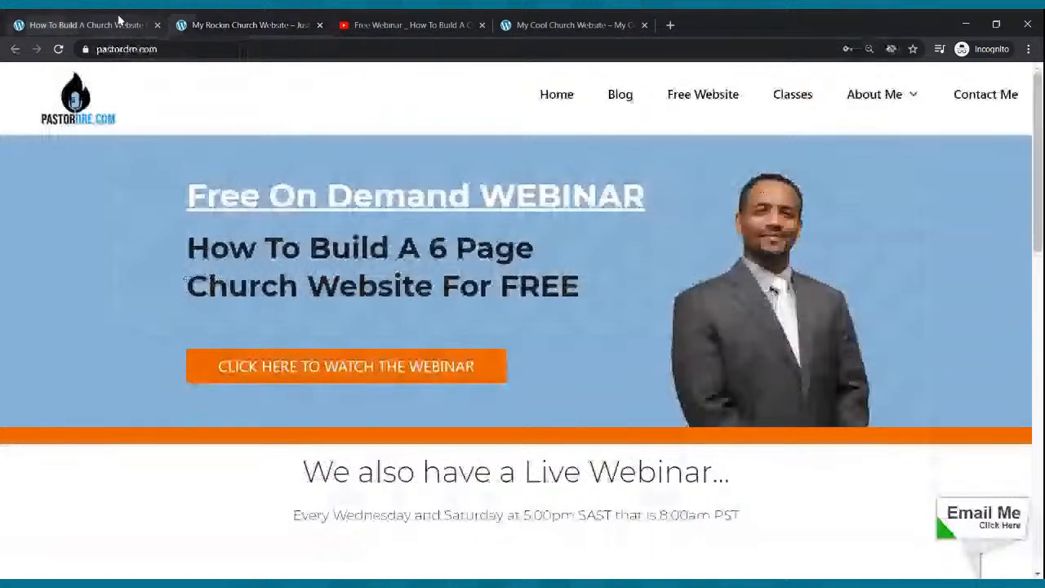
click(264, 23)
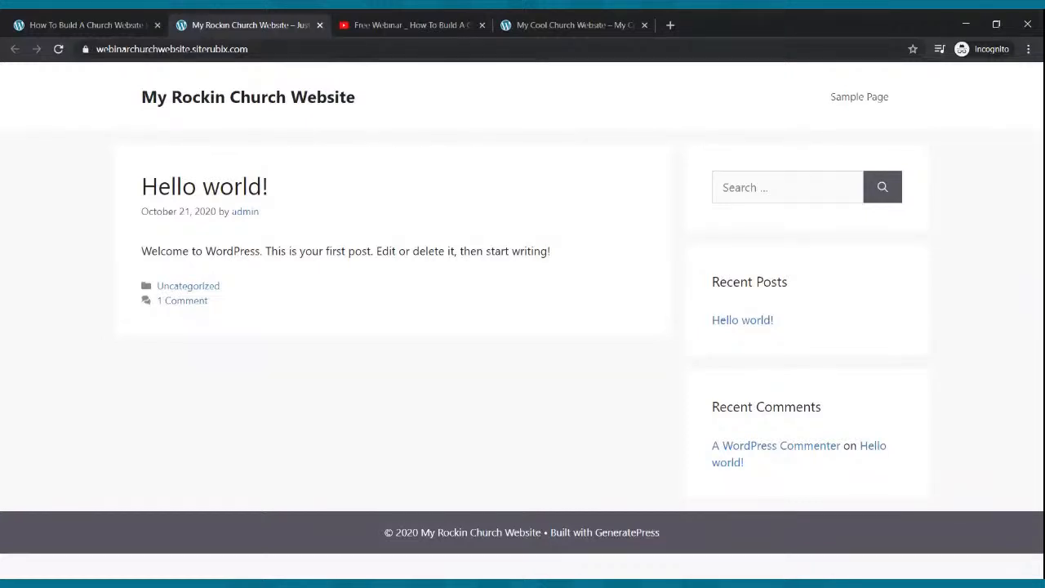
click(286, 47)
key(Return)
click(51, 19)
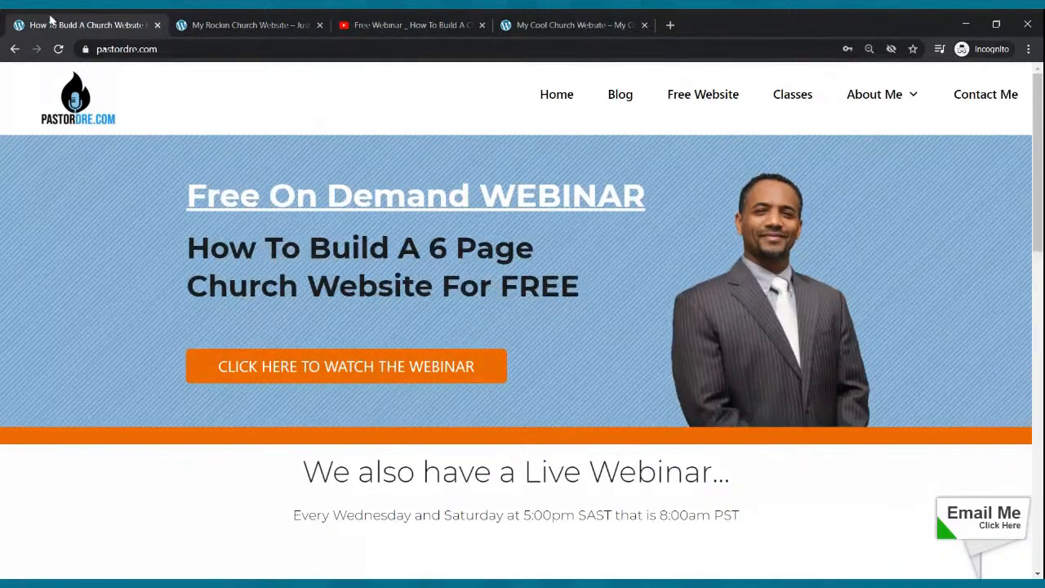
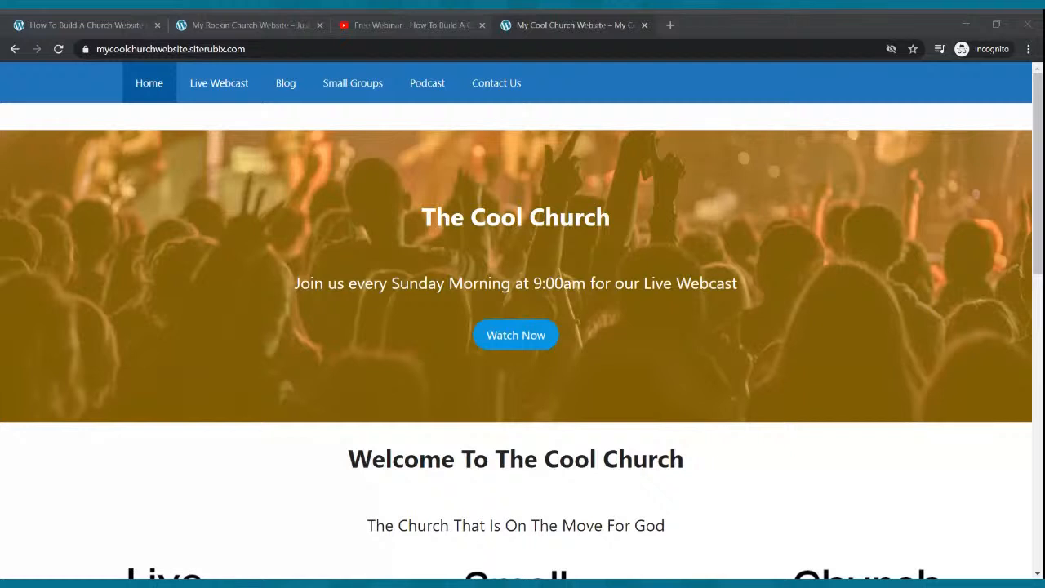
Bring the browser forward on the My Rockin Church Website tab.
click(312, 213)
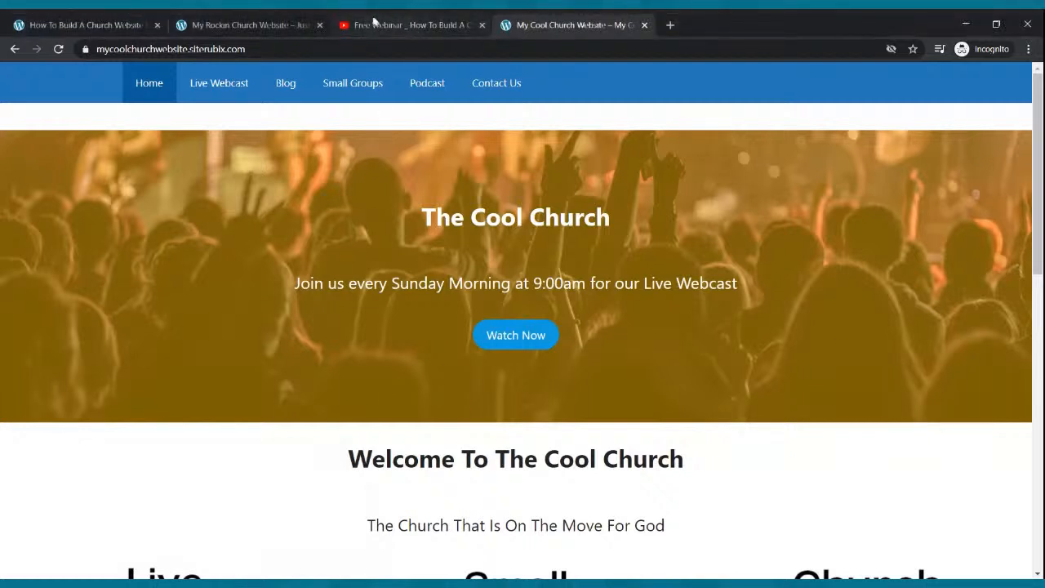
click(305, 19)
Add /wp-admin to the end of the site's address and load it.
click(297, 47)
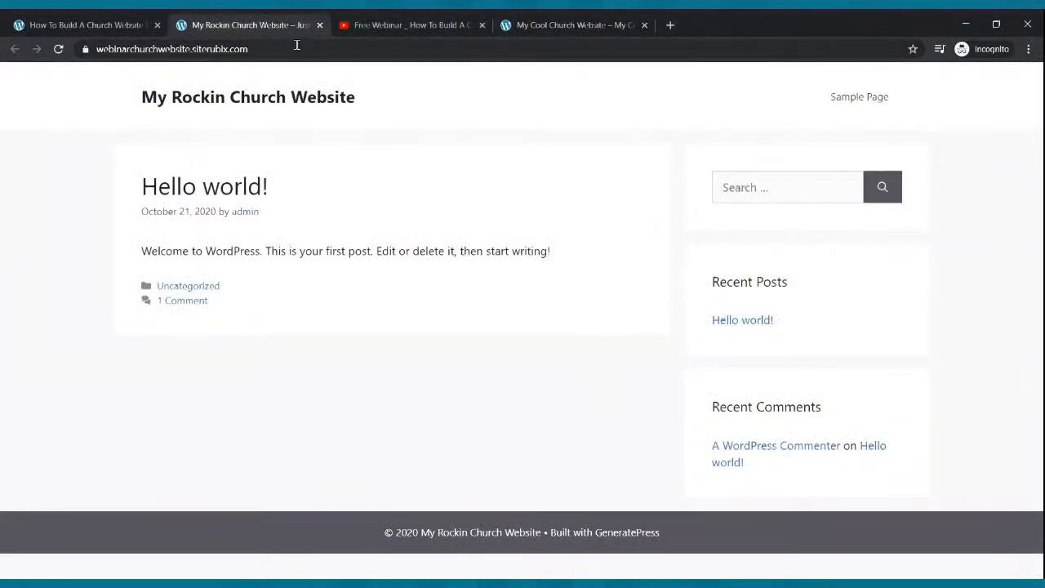
double_click(297, 45)
click(298, 47)
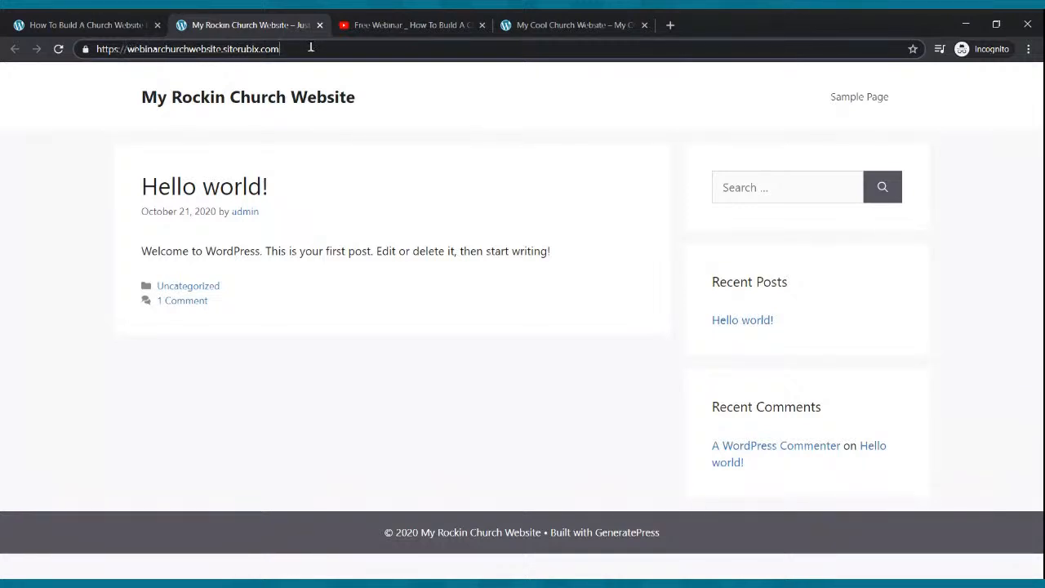
text(/)
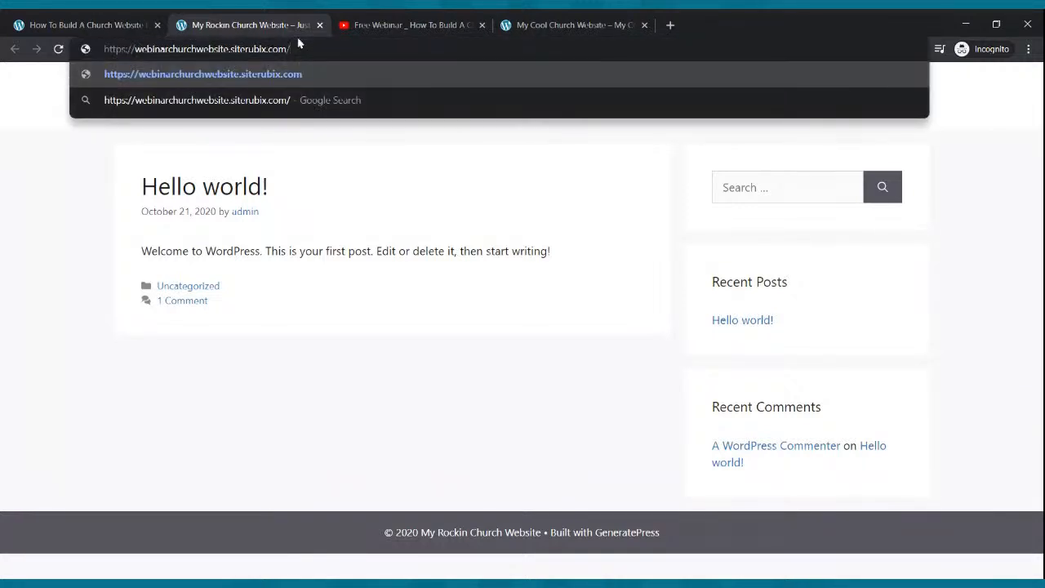
text(wp-)
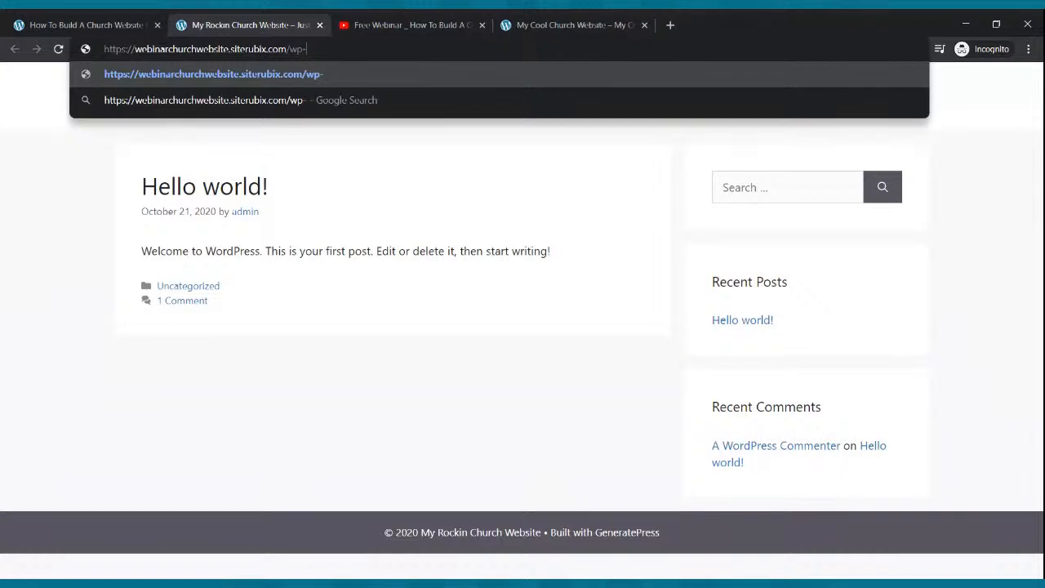
text(admin)
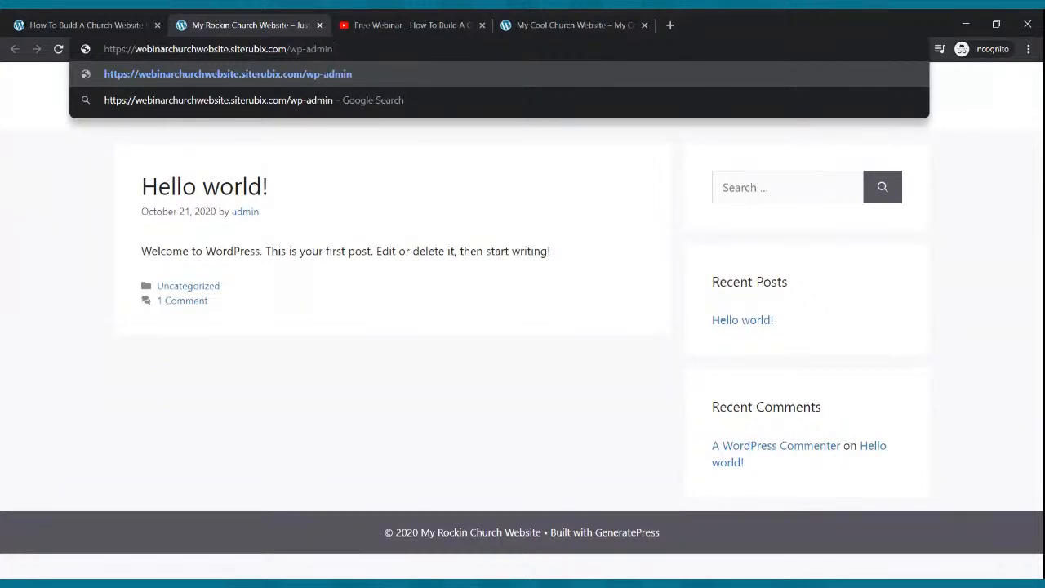
key(Return)
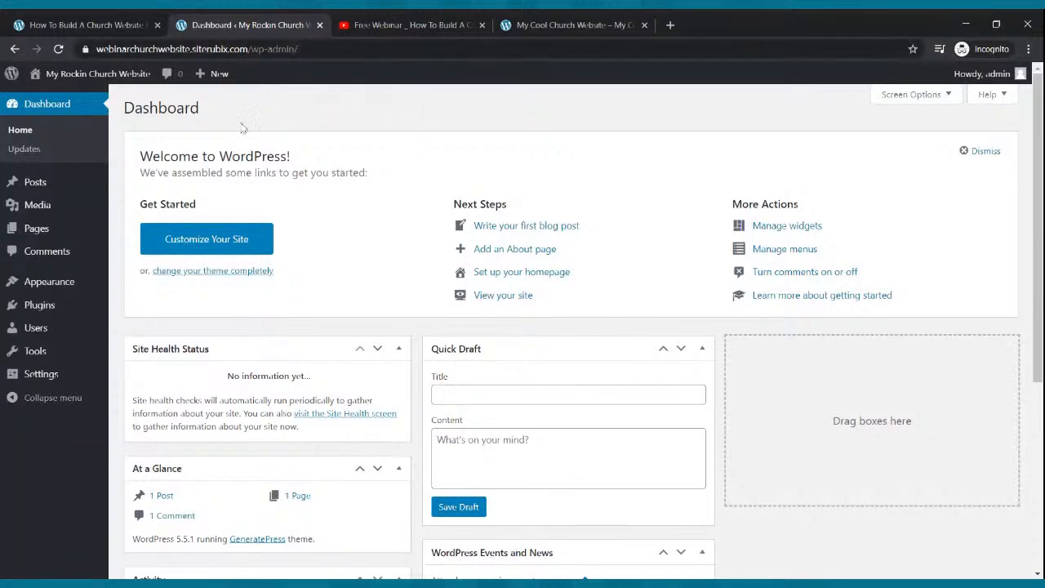
Open the live Rockin Church site in a new tab via Visit Site and compare it with the Dashboard.
click(584, 23)
click(245, 24)
mouse_move(76, 82)
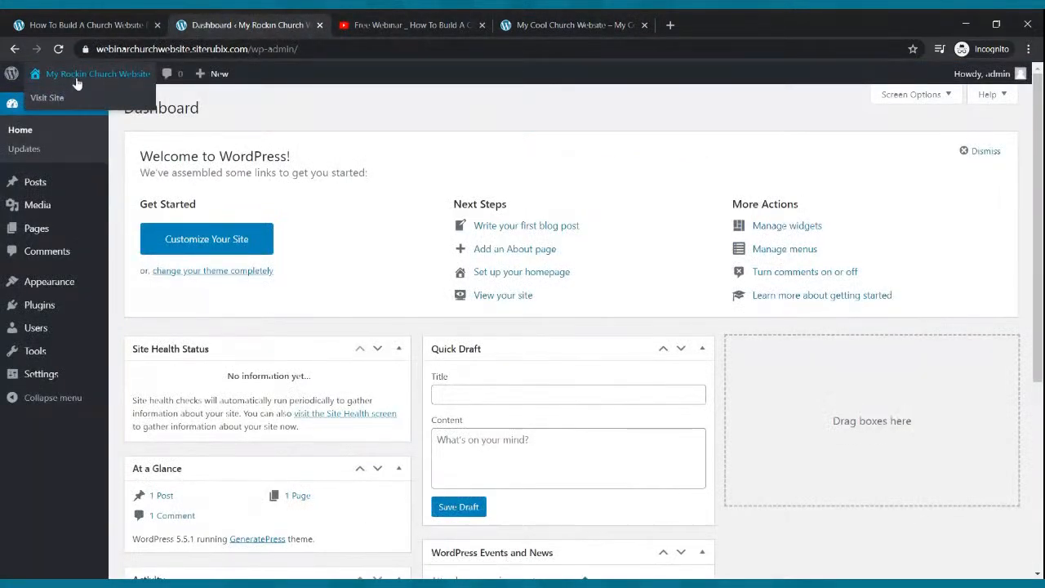
middle_click(46, 97)
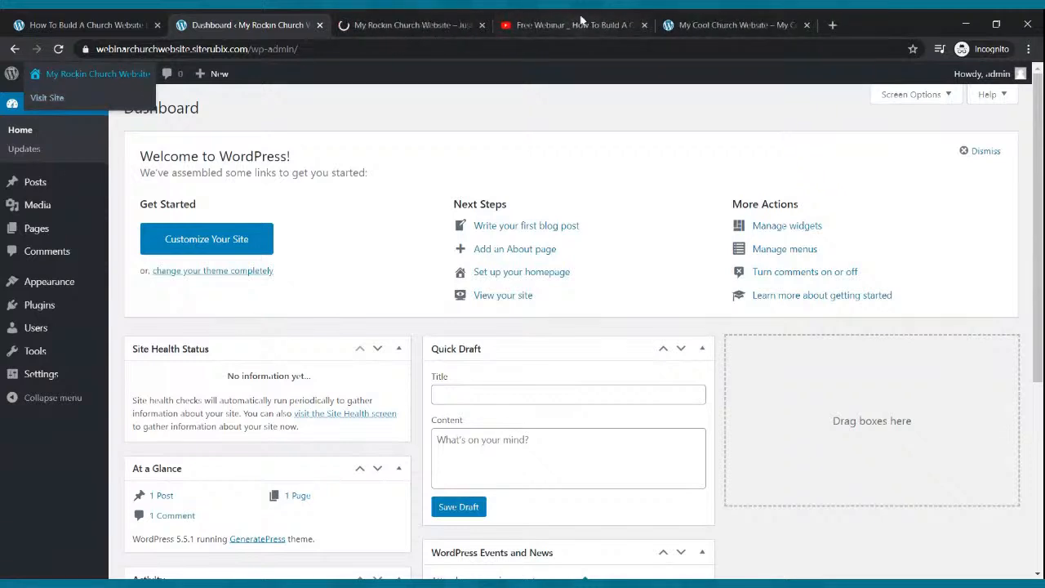
click(431, 23)
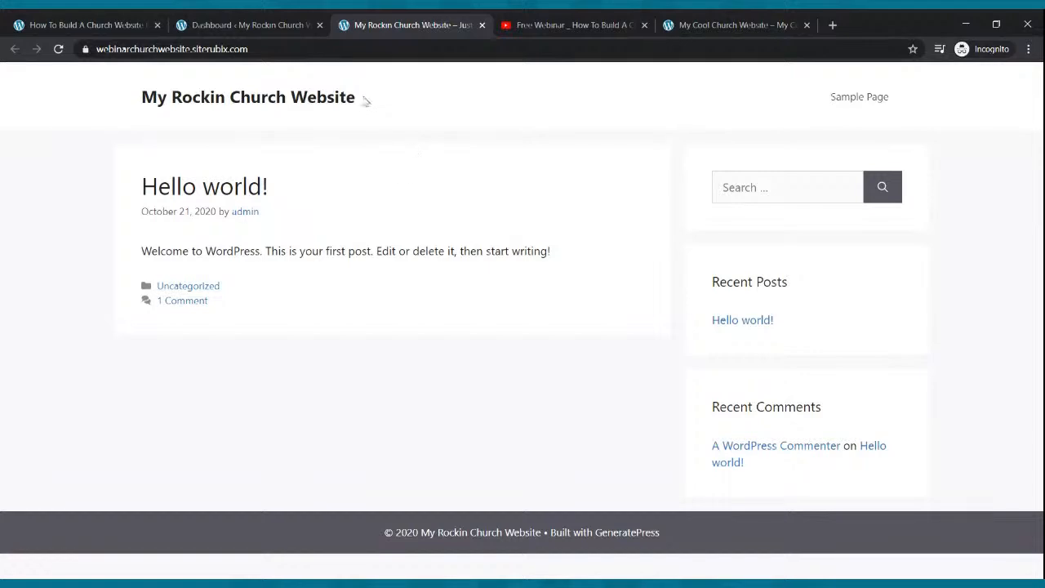
click(225, 21)
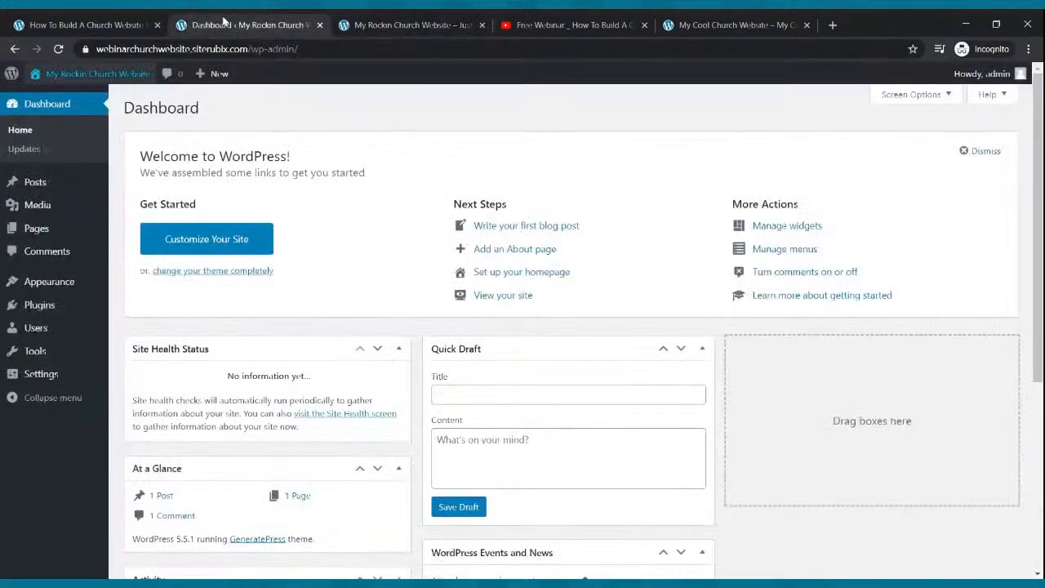
click(369, 24)
Scroll through the My Cool Church Website example, then return to the Dashboard tab.
click(735, 25)
scroll(661, 221, down, 2)
scroll(671, 223, down, 5)
scroll(666, 217, up, 7)
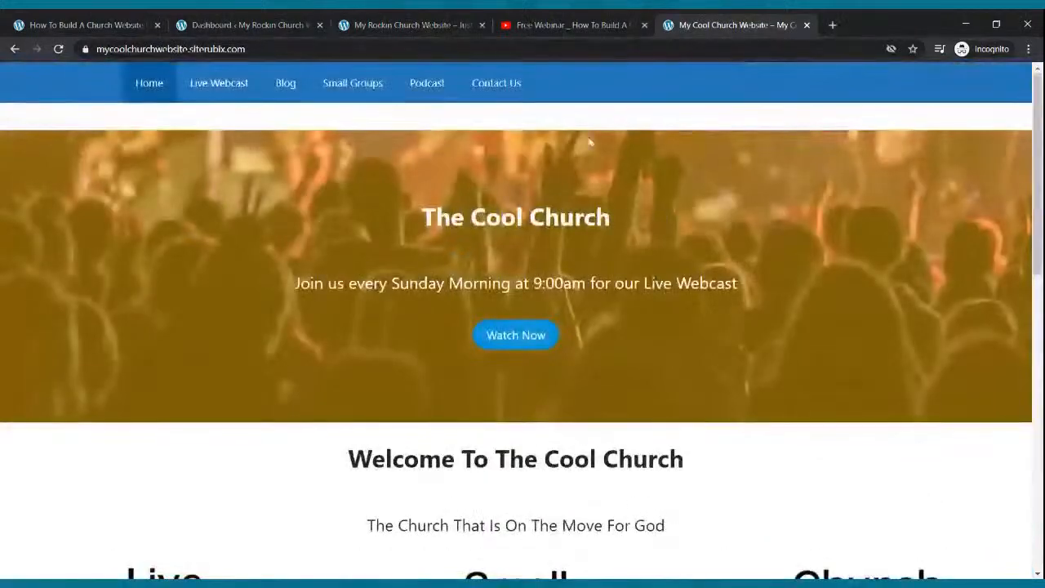
click(216, 22)
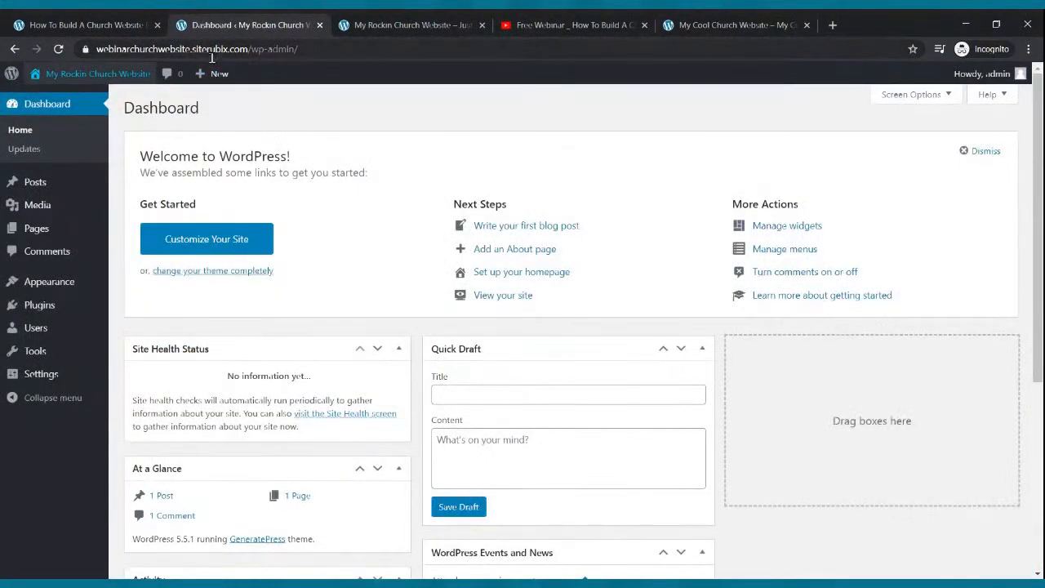
Look over the Dashboard sidebar menus, then switch to the Free Webinar video tab.
mouse_move(31, 183)
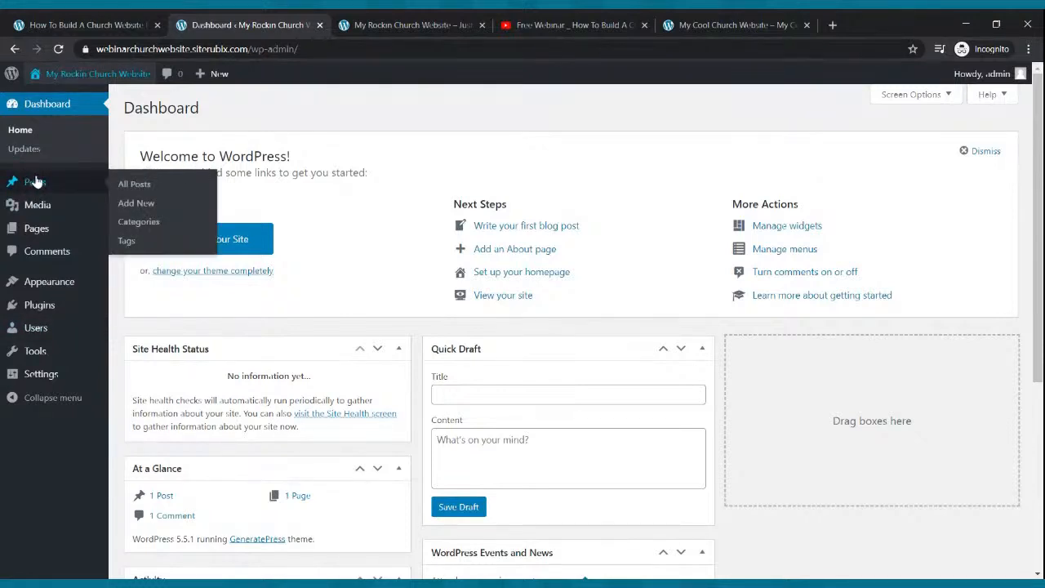
mouse_move(51, 216)
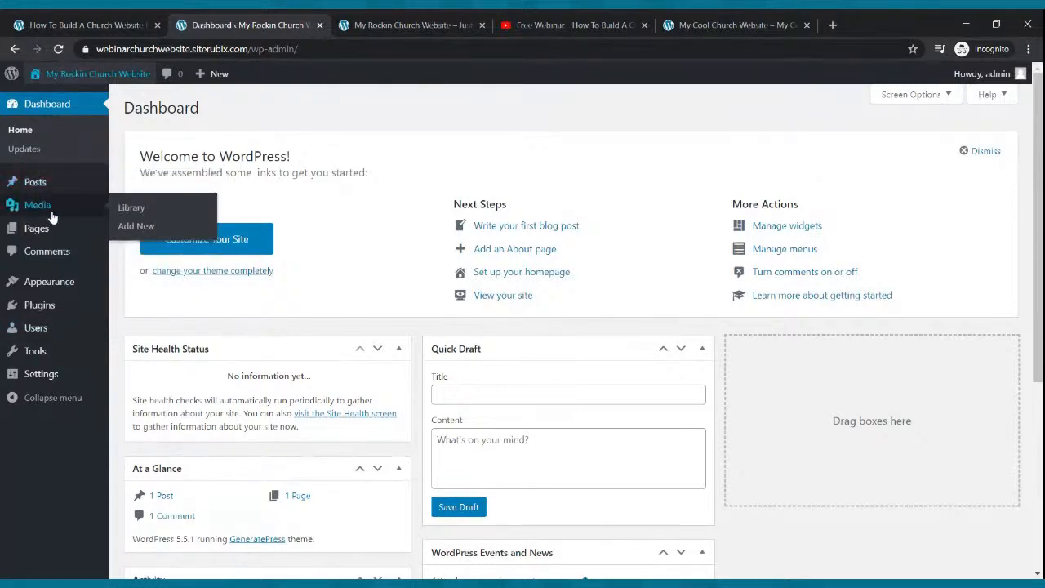
mouse_move(50, 305)
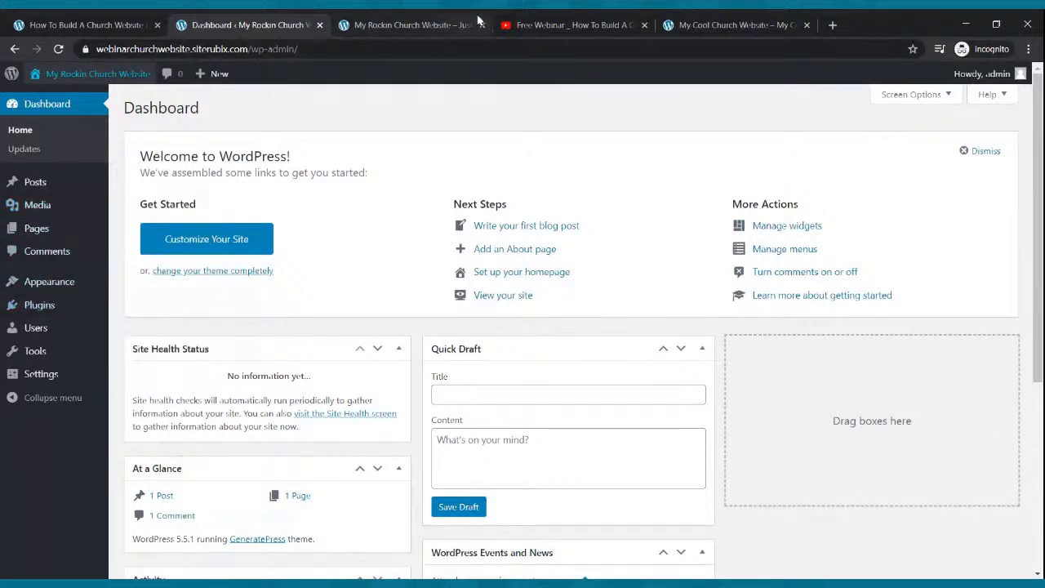
click(530, 20)
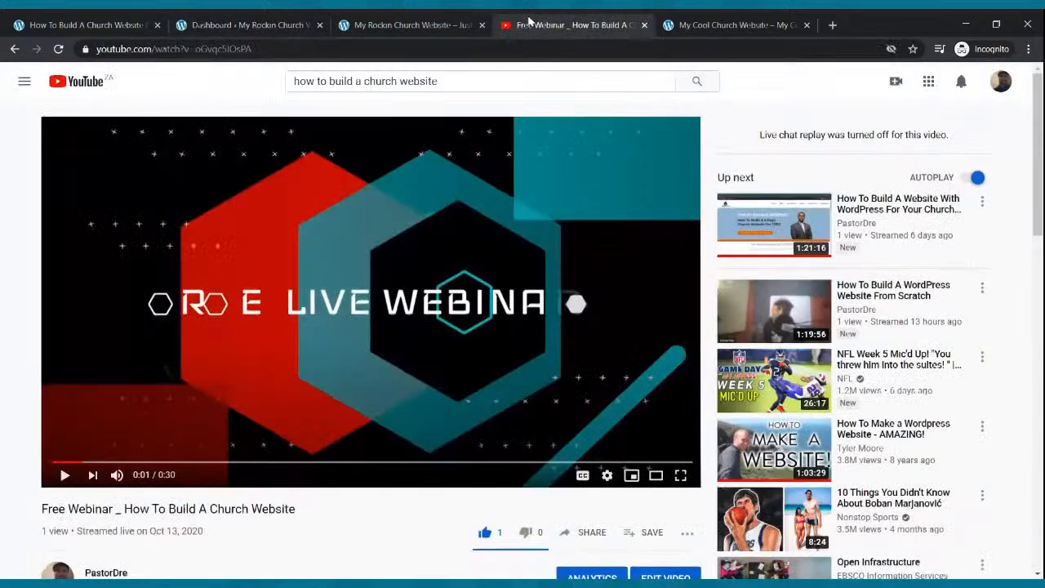
Open the How To Build A WordPress Website live video on YouTube, pause it, and copy its share link.
click(833, 24)
text(youtube.com)
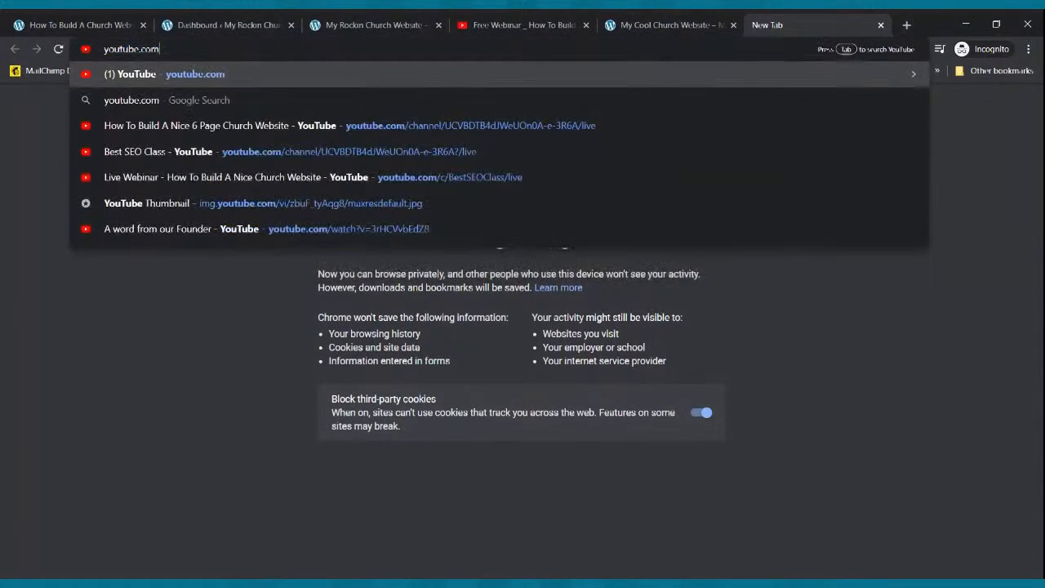
key(Return)
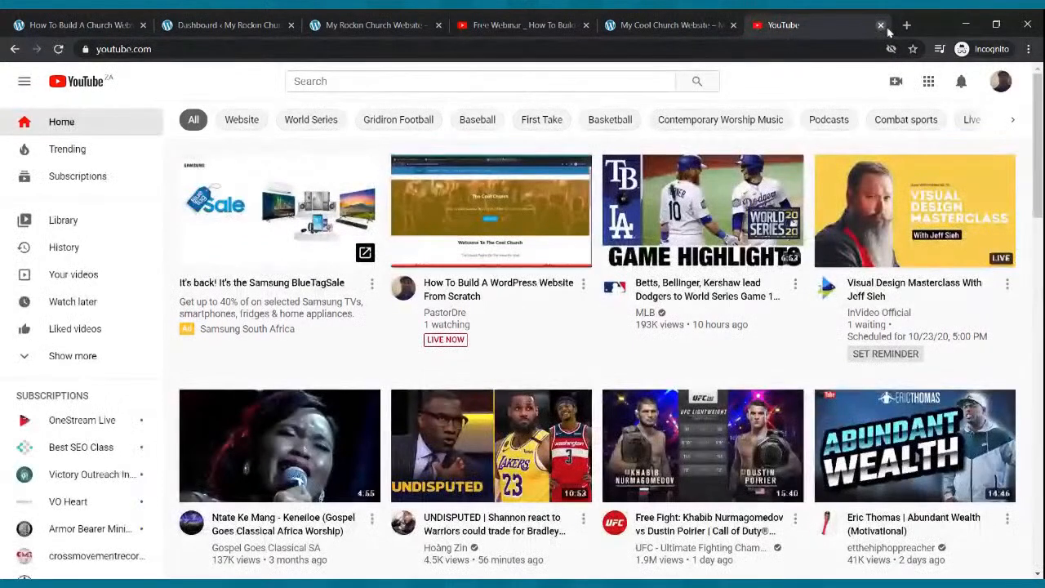
mouse_move(498, 222)
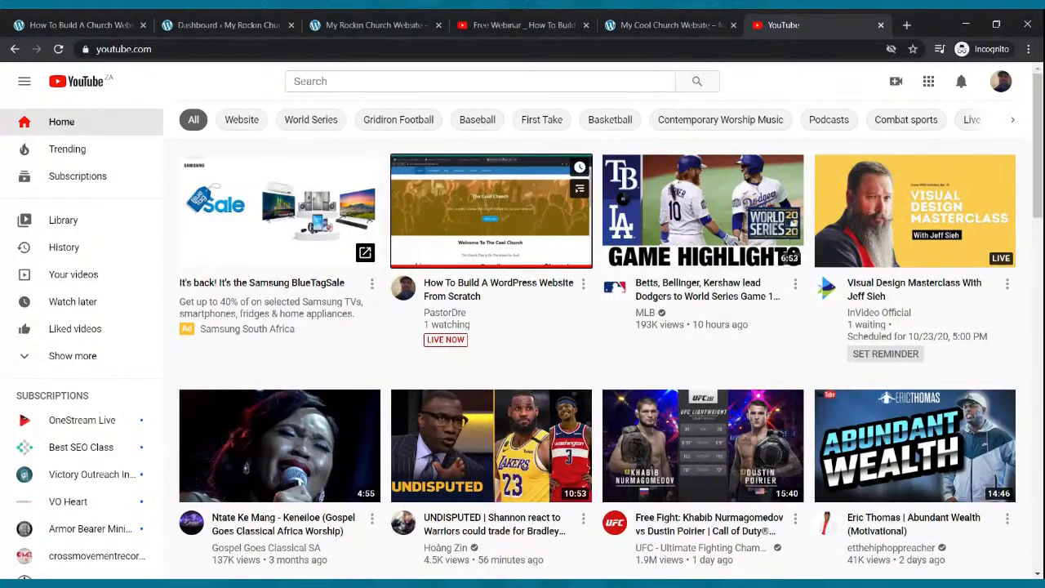
click(482, 225)
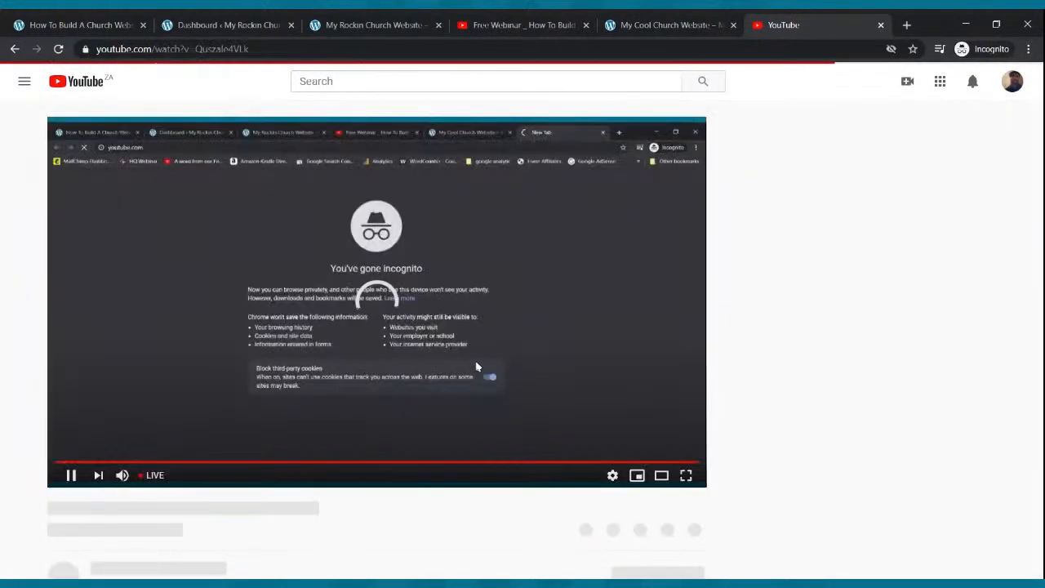
click(477, 366)
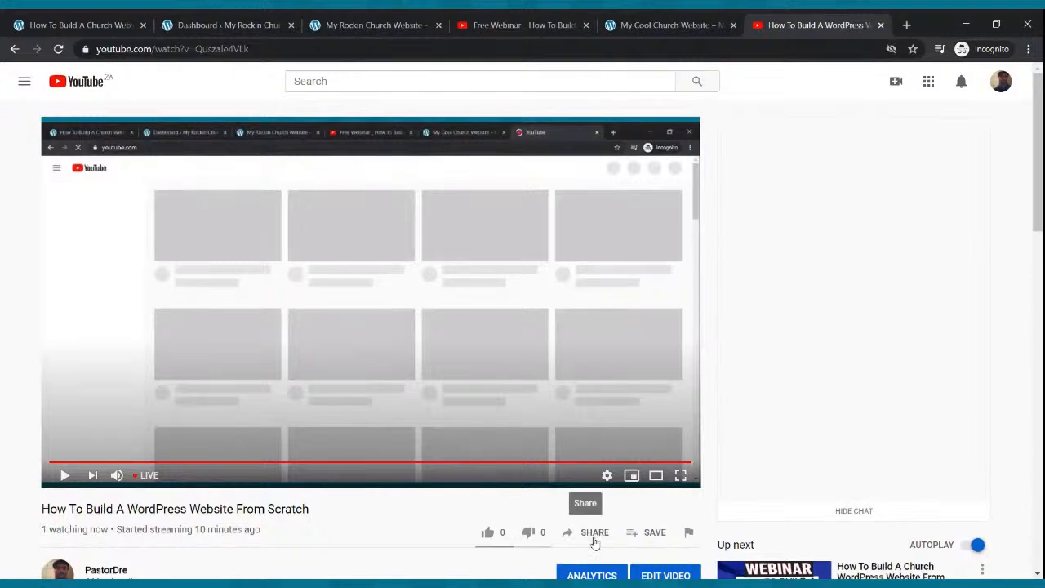
click(595, 543)
click(651, 372)
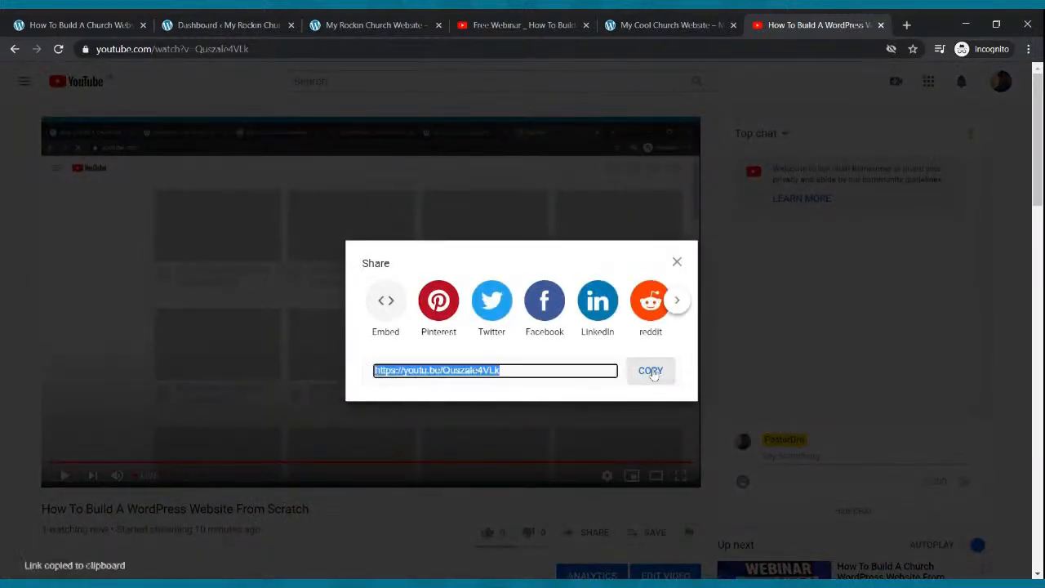
Close the YouTube tab and go back to the pastordre.com home page.
click(881, 25)
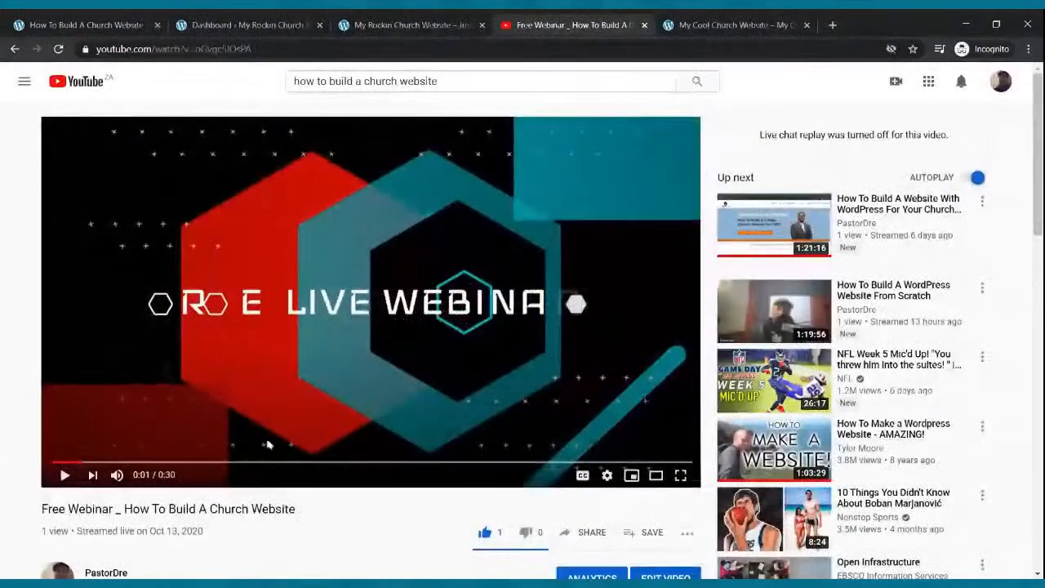
click(184, 585)
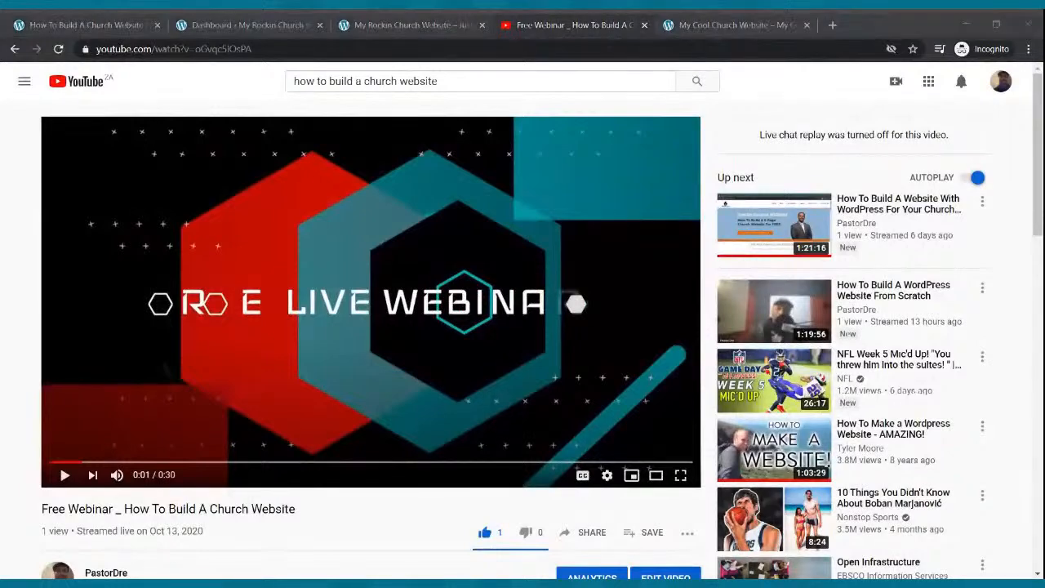
click(286, 470)
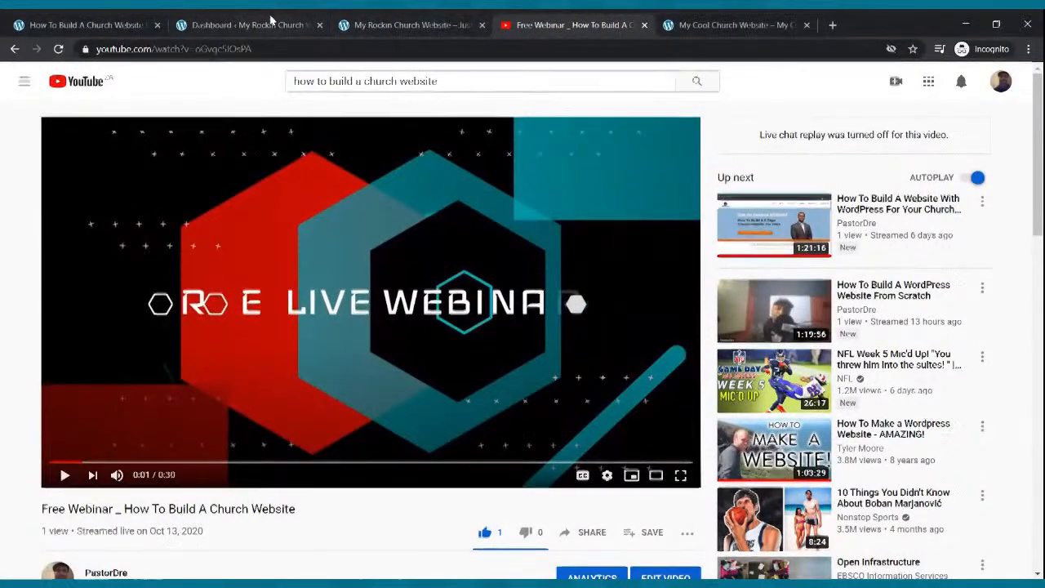
click(272, 20)
click(47, 20)
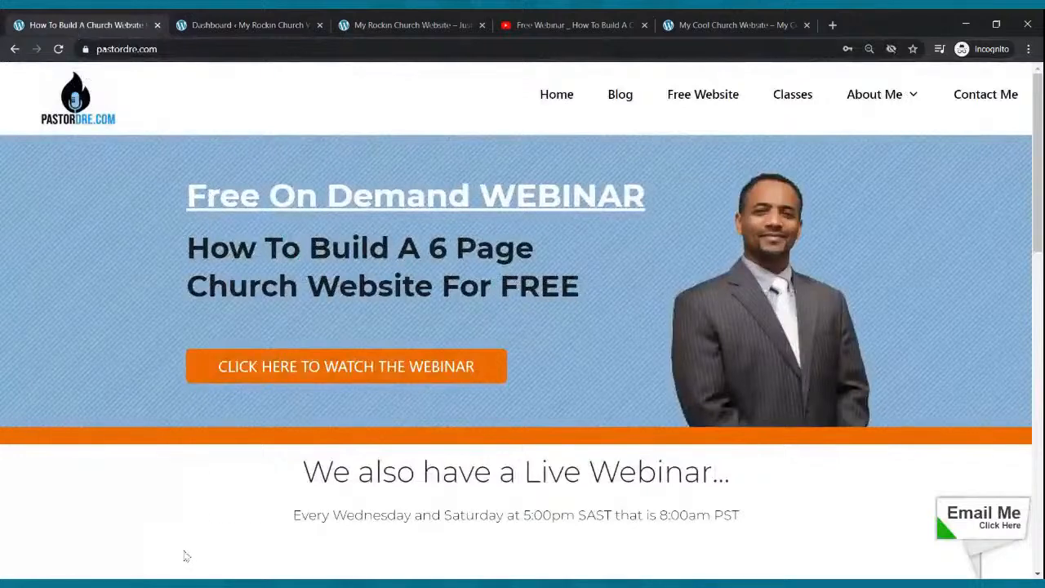
Leave the pastordre.com page for the 'Dashboard ‹ My Rockin Church Website' tab.
click(186, 585)
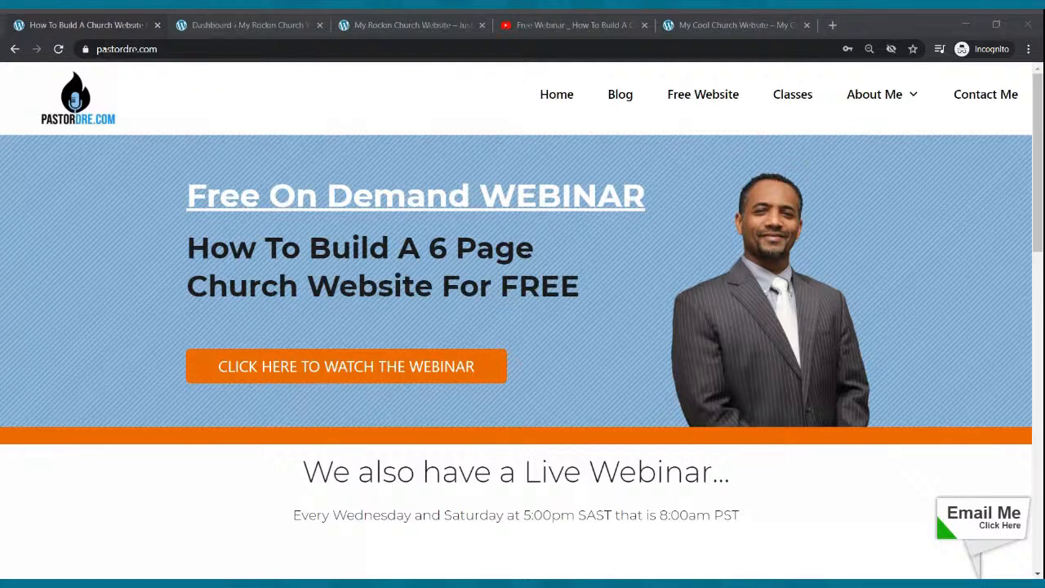
click(181, 533)
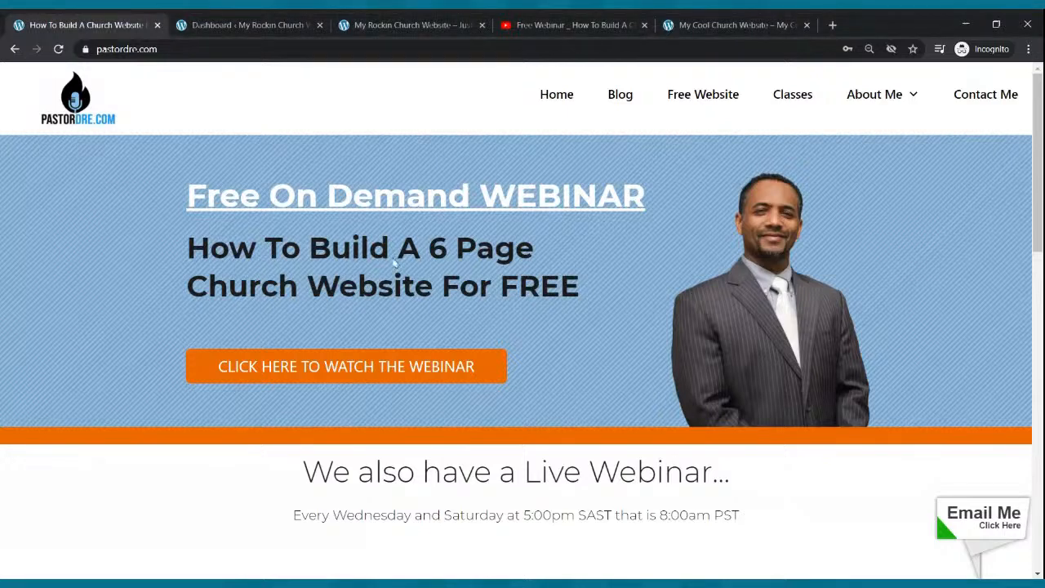
click(305, 21)
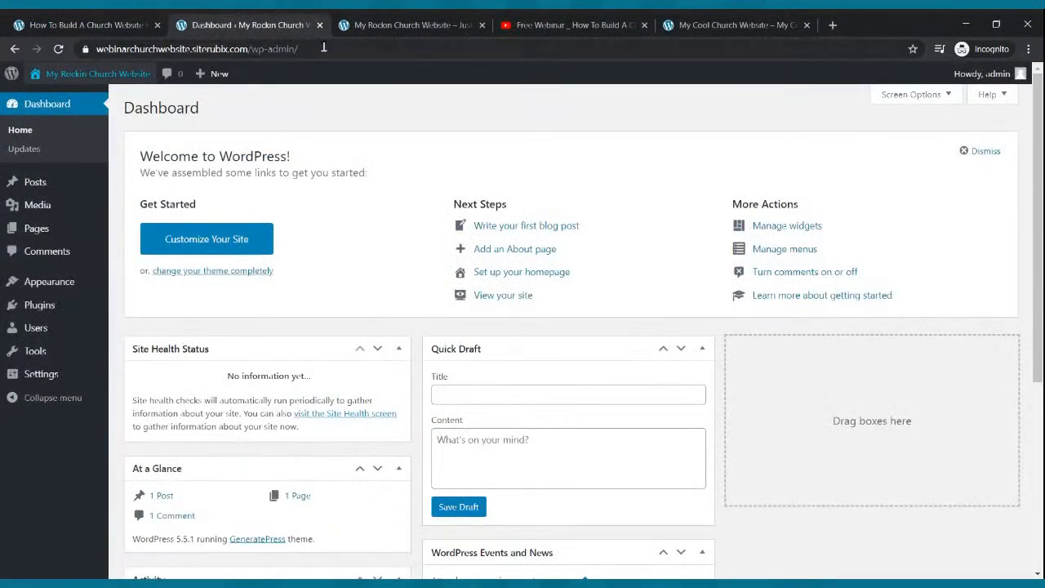
Compare the Rockin Church front page with the Cool Church example, then return to the Dashboard.
click(448, 22)
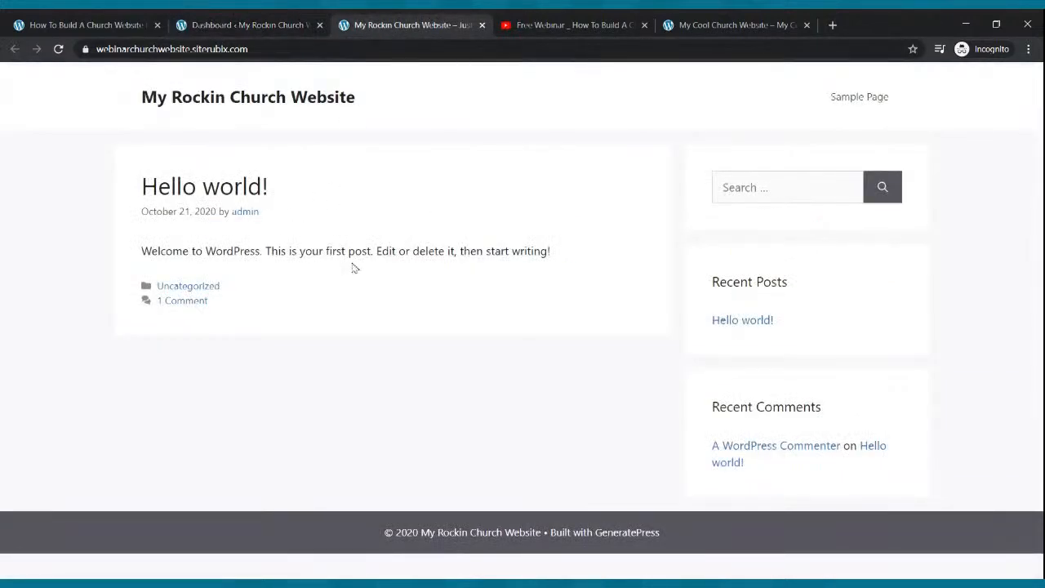
click(711, 23)
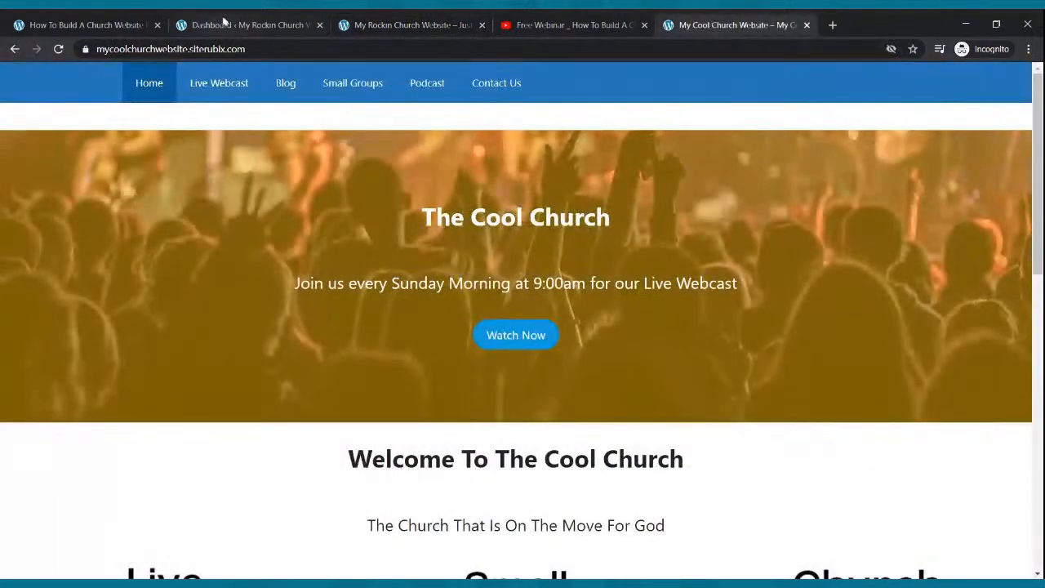
click(222, 24)
In Customize > Site Identity, hide the site title, set the tagline to 'My Rockin Church Website', and publish.
mouse_move(102, 210)
mouse_move(27, 286)
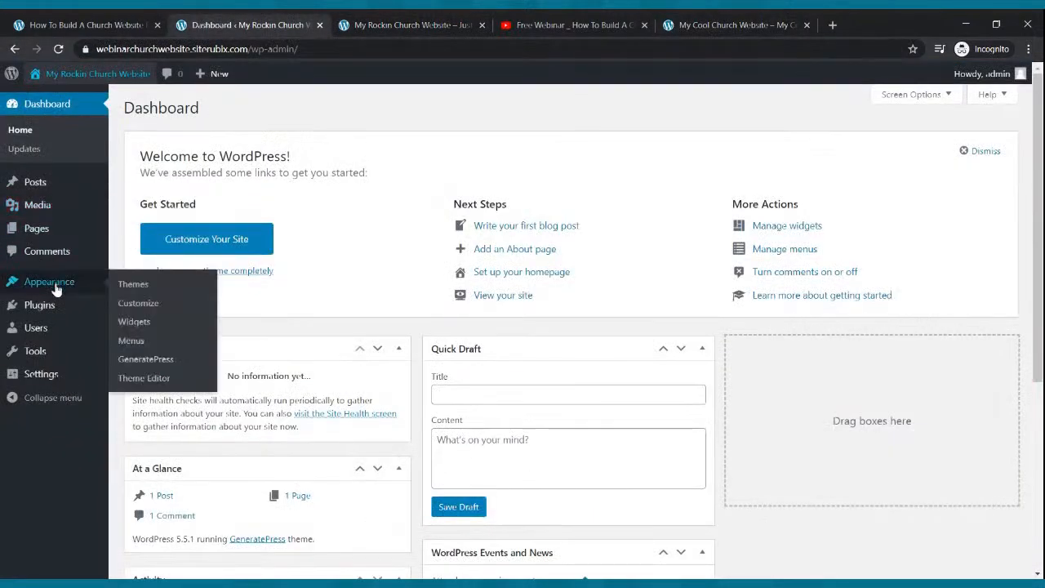
click(127, 310)
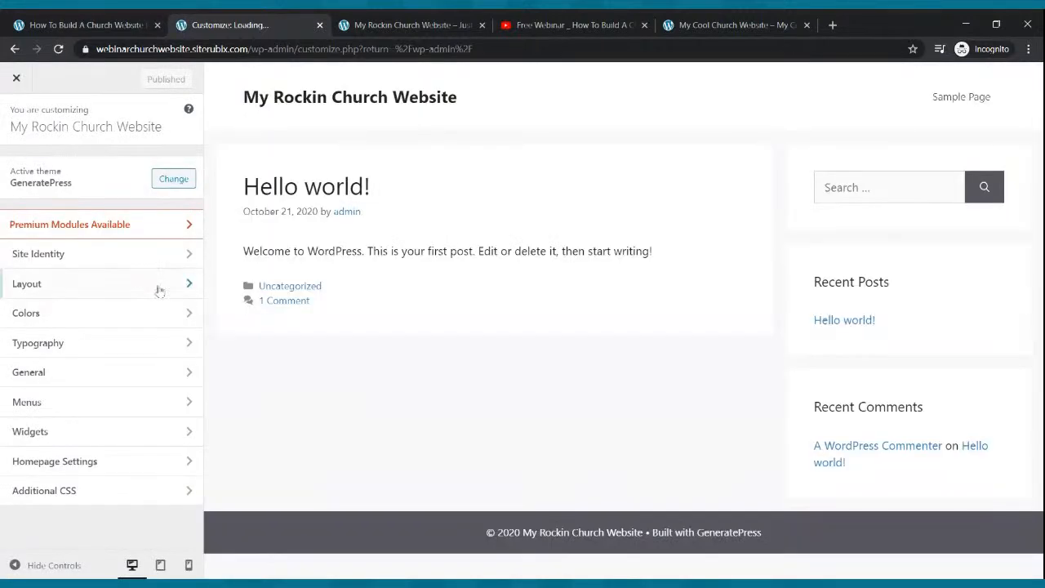
click(94, 254)
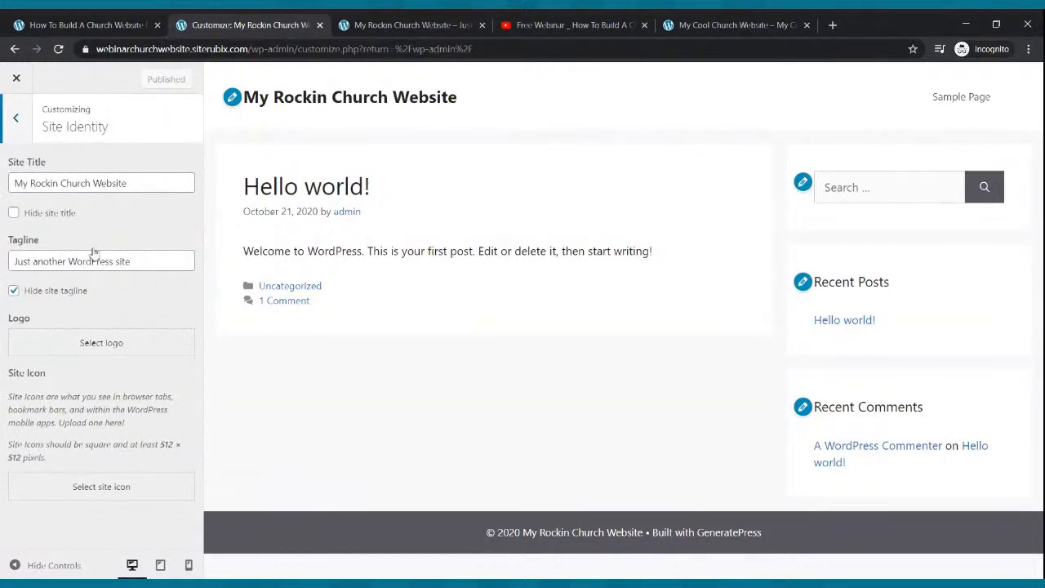
click(14, 214)
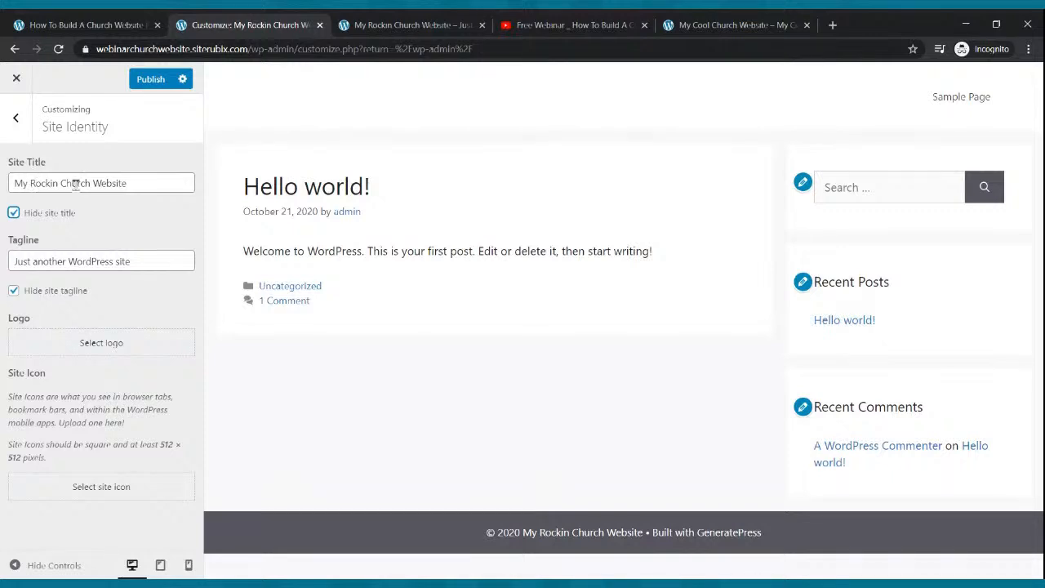
drag(144, 262, 2, 267)
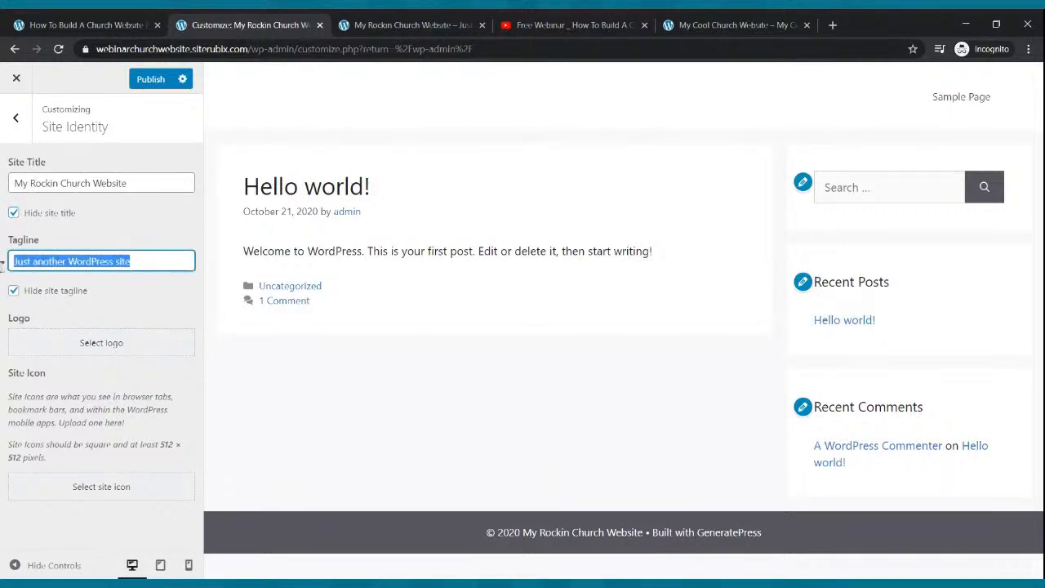
text(M)
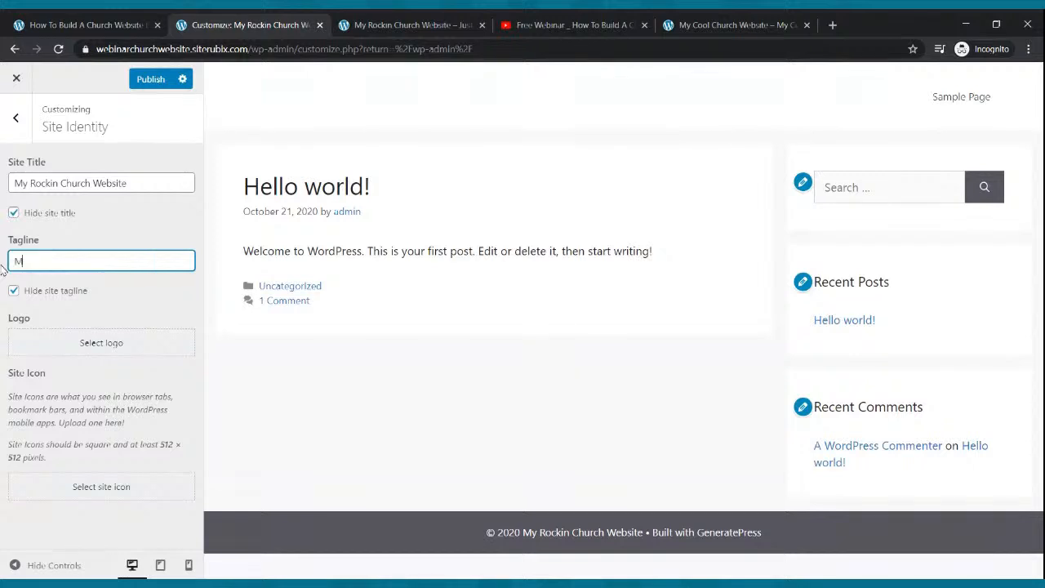
text(y Rockin Church Website)
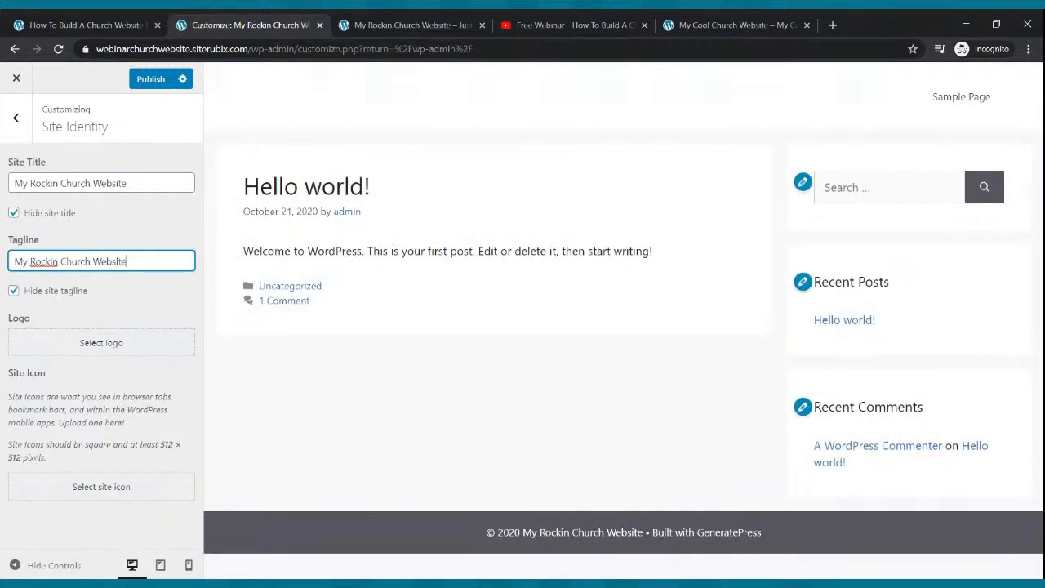
click(148, 80)
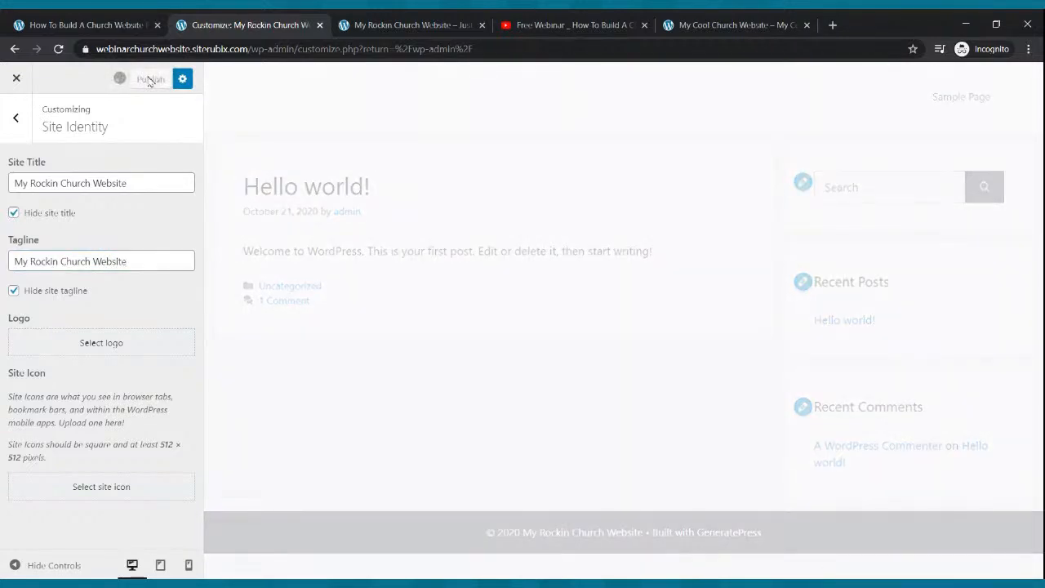
click(14, 51)
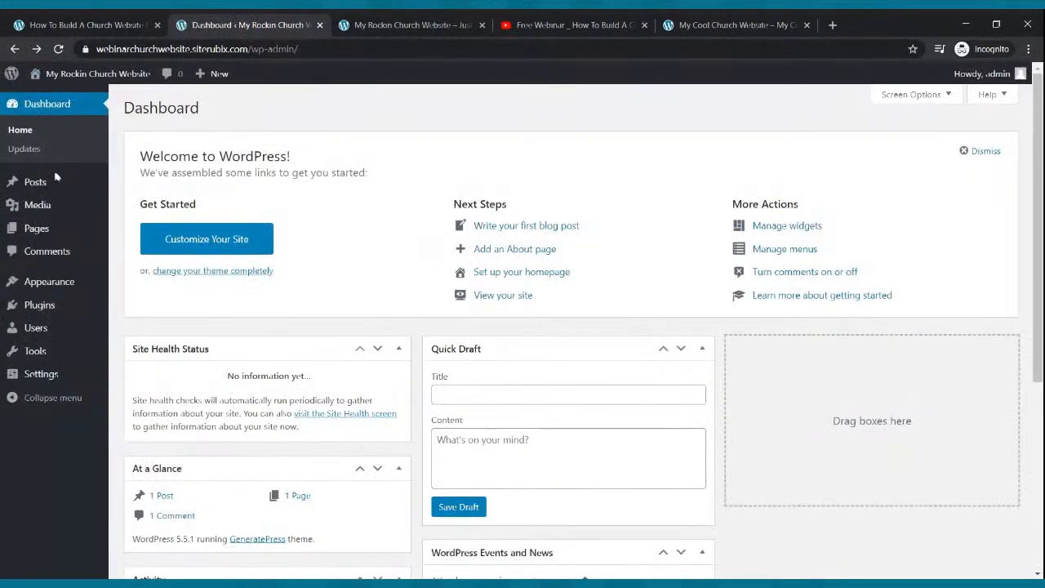
In Settings > Writing, choose Block editor as default, allow switching editors (Yes), and save.
mouse_move(75, 187)
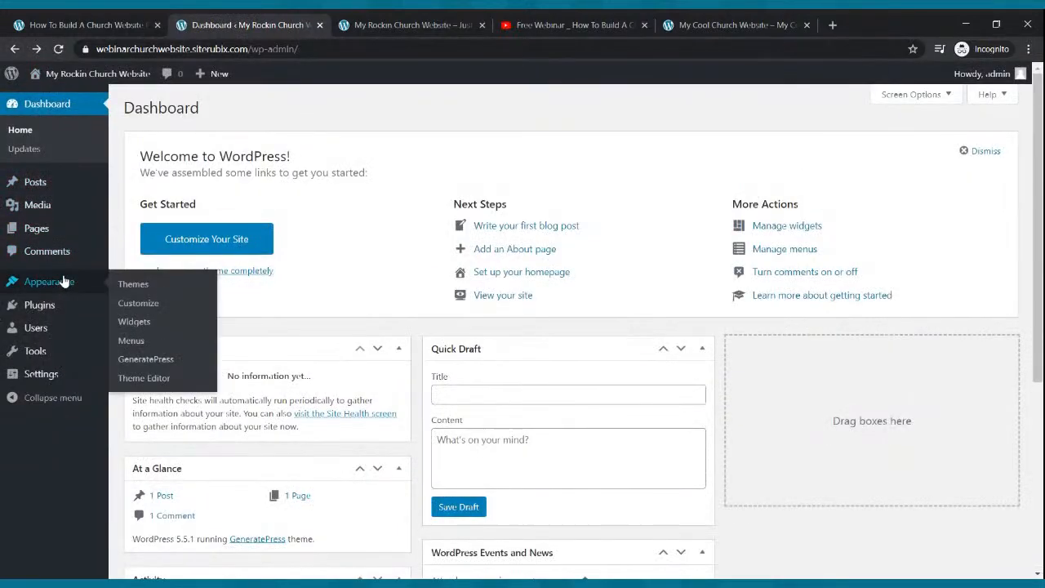
click(47, 375)
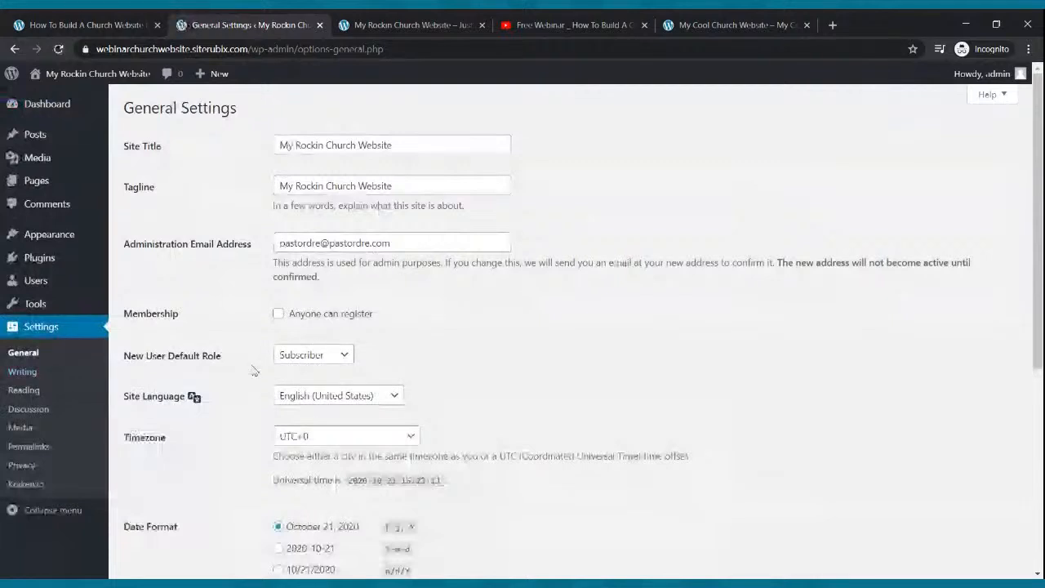
click(32, 374)
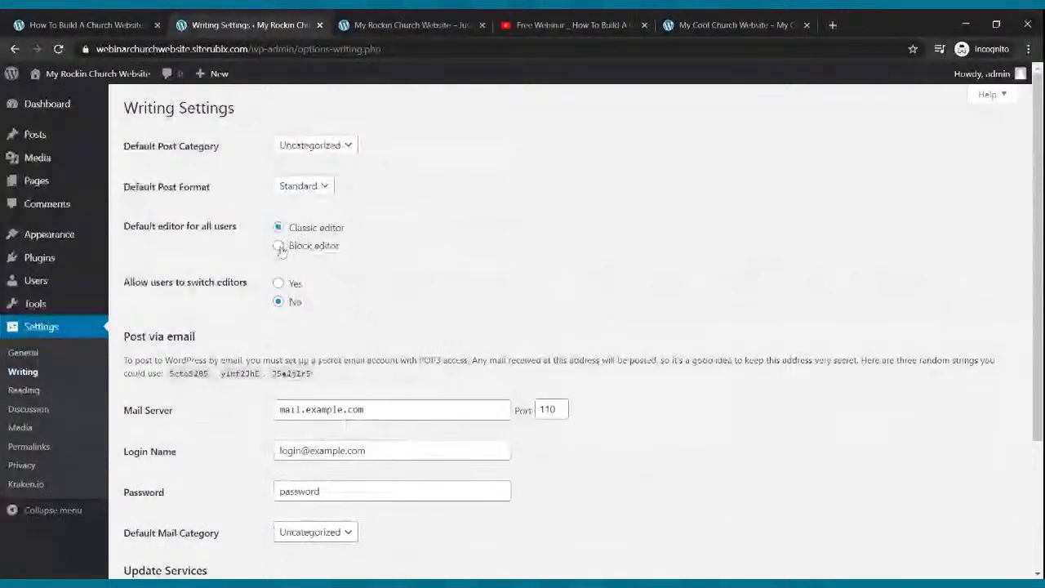
click(279, 245)
click(279, 283)
scroll(513, 309, down, 3)
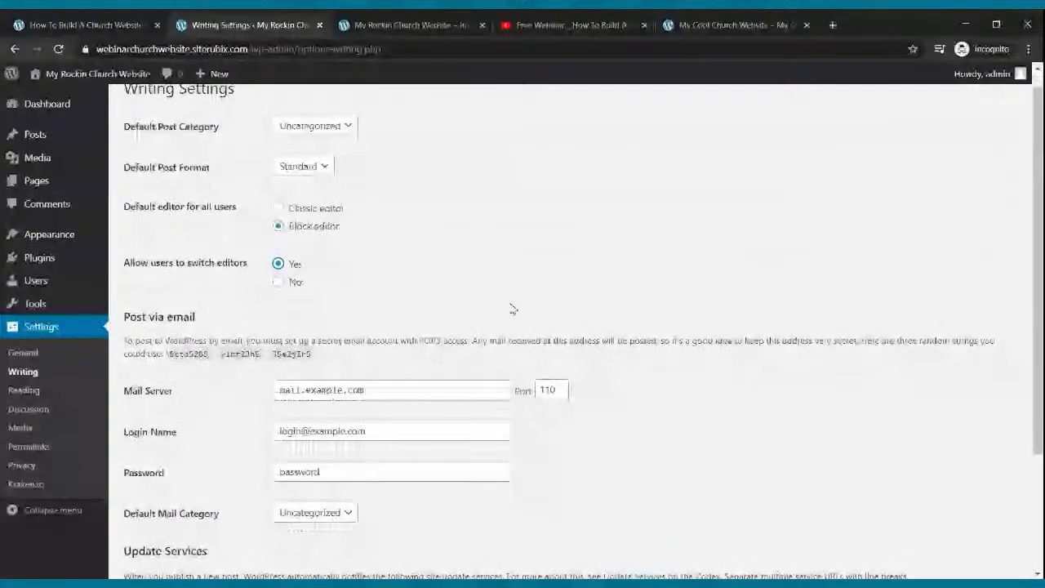
click(181, 509)
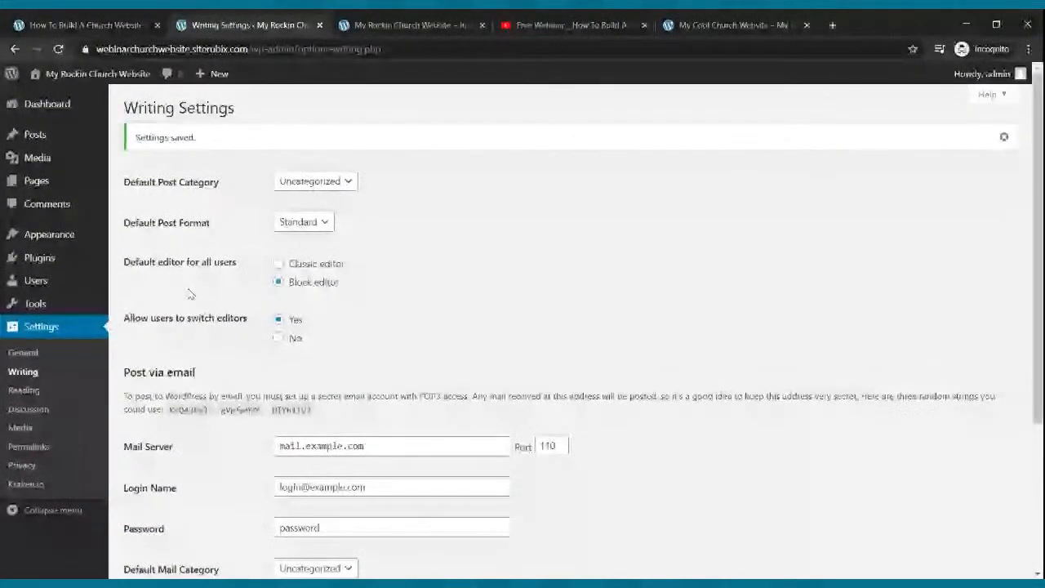
mouse_move(47, 180)
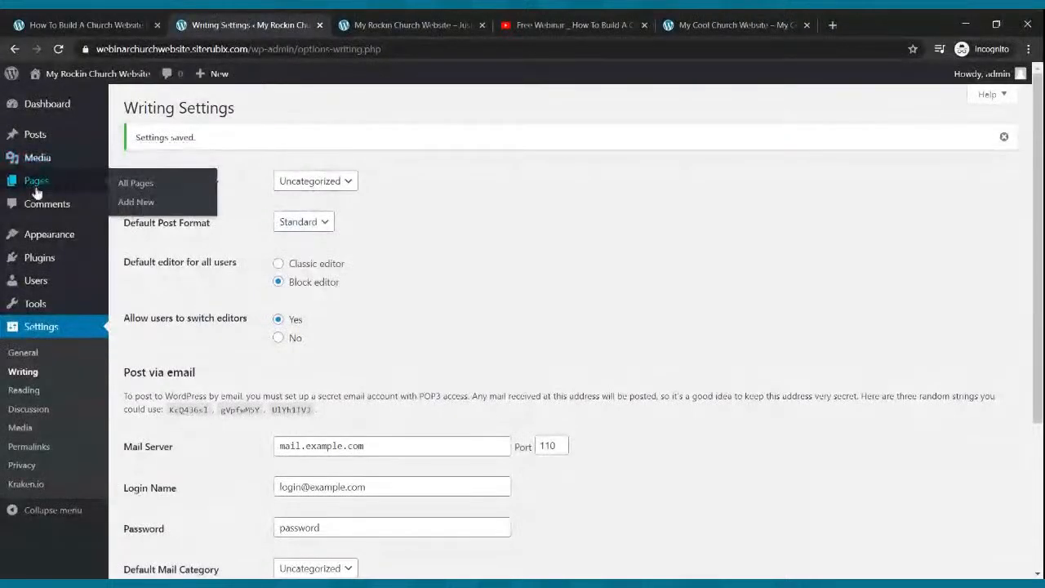
Trash the Sample Page from the All Pages list.
click(45, 189)
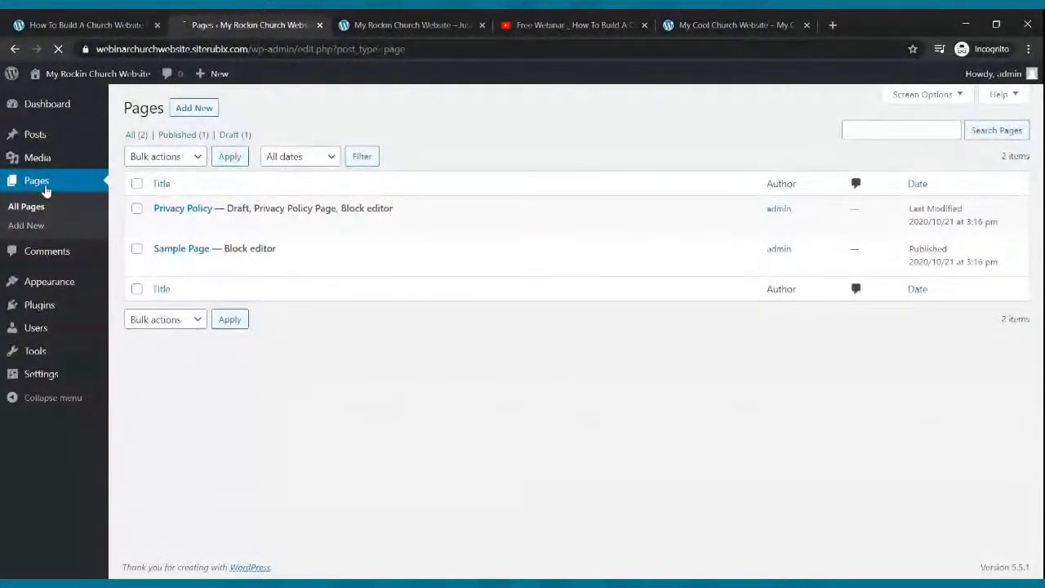
mouse_move(192, 260)
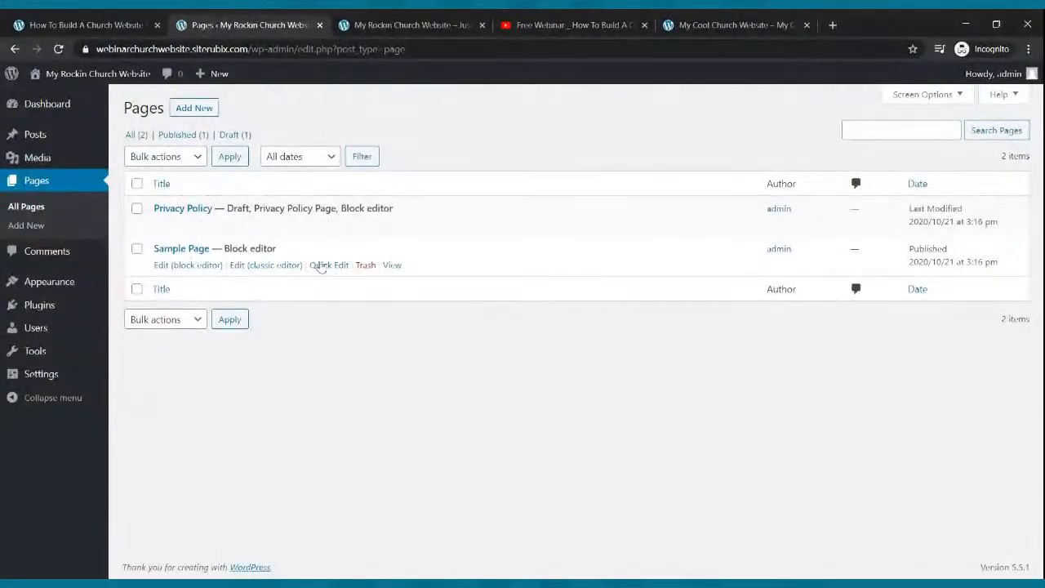
click(365, 265)
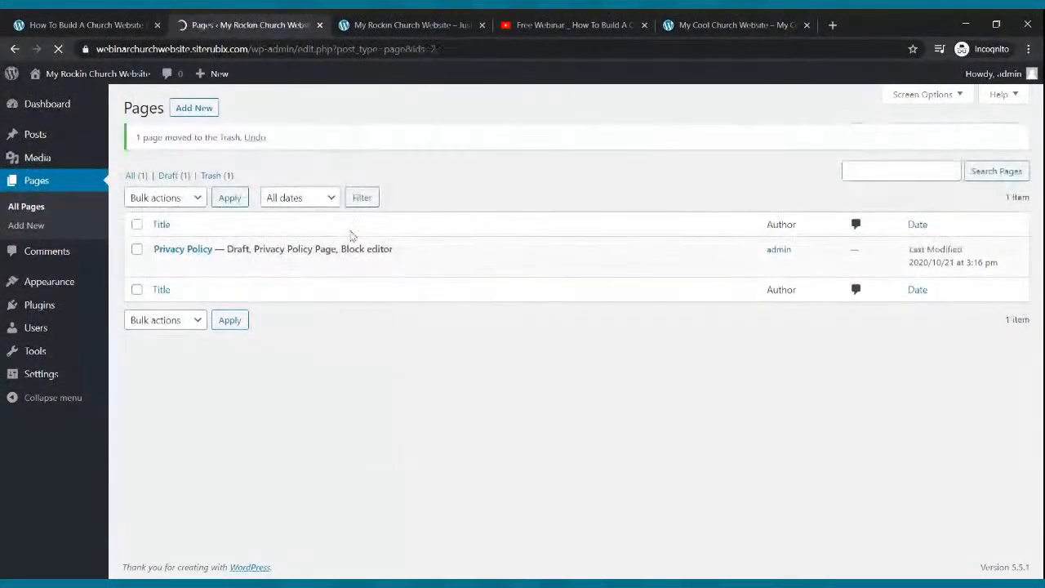
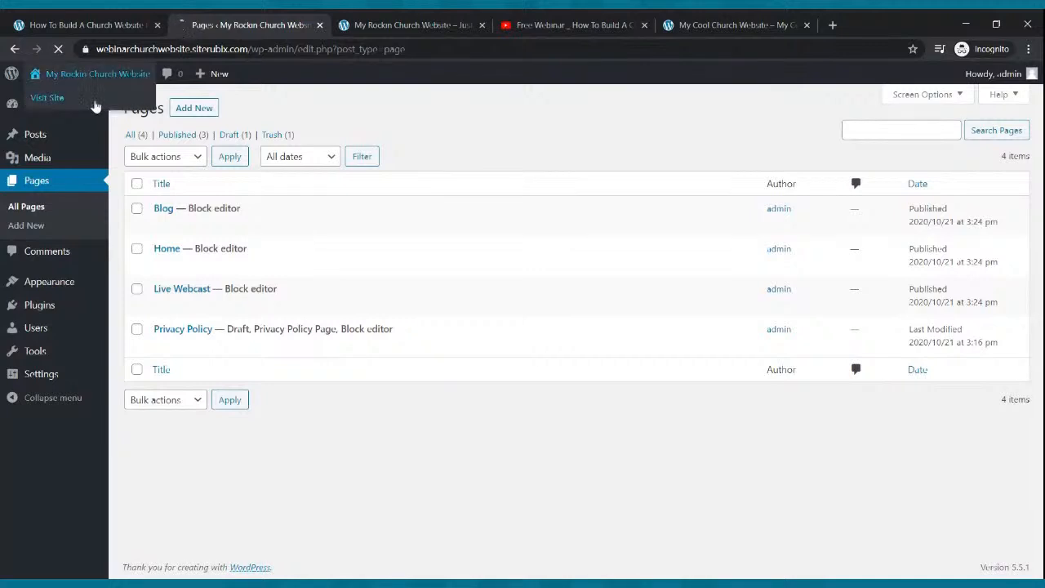
Create and publish a new page titled 'Small Groups'.
click(201, 110)
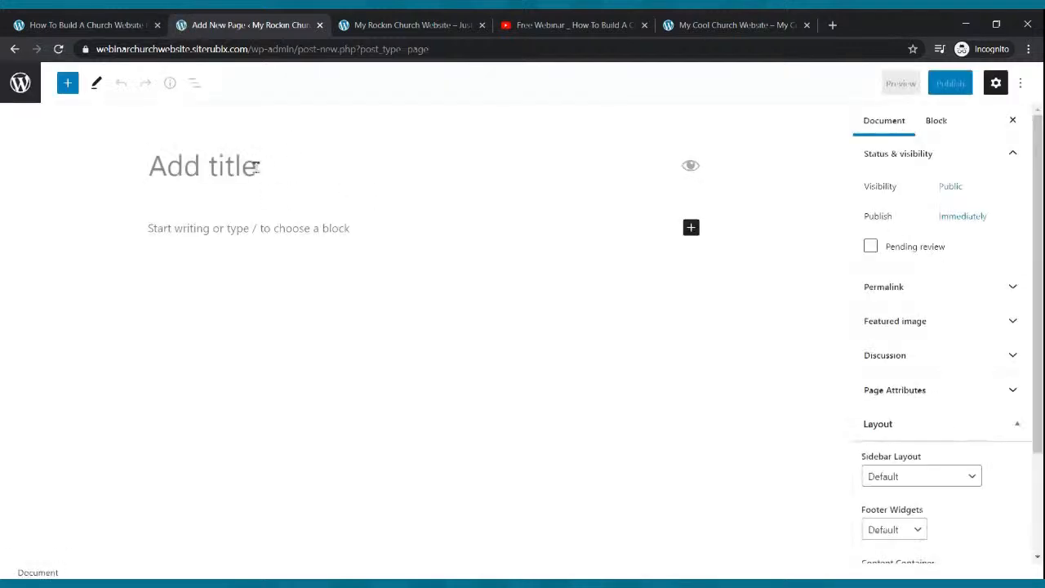
text(Small Groups)
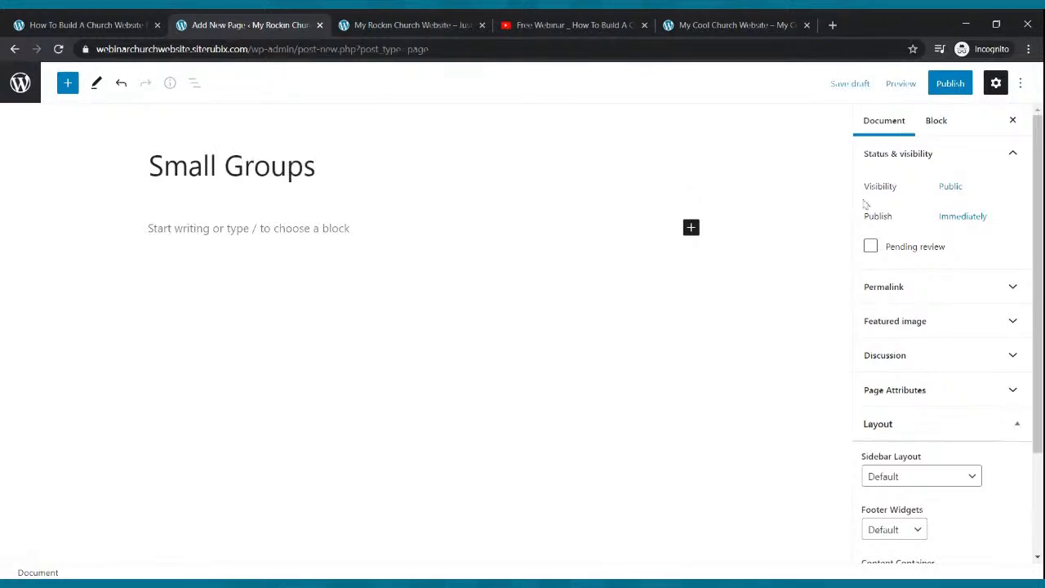
click(947, 85)
click(911, 85)
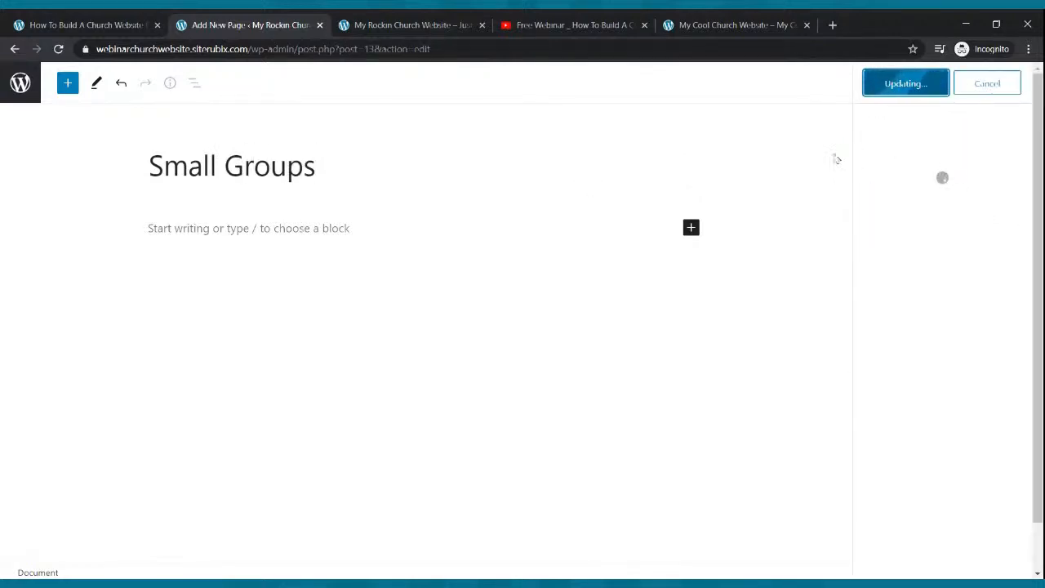
click(696, 22)
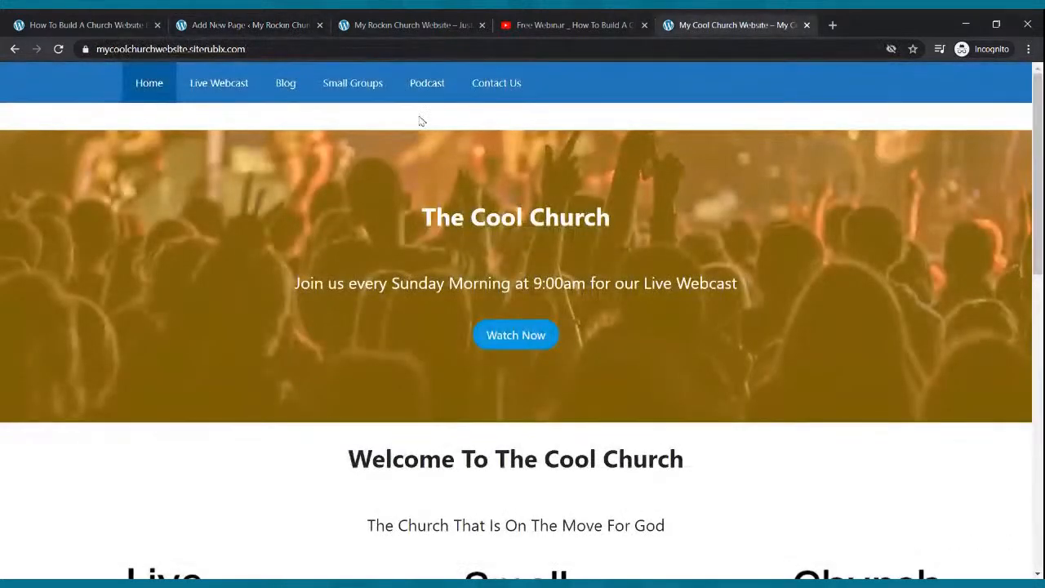
click(203, 26)
Create and publish a new page titled 'Podcast'.
click(20, 82)
click(183, 108)
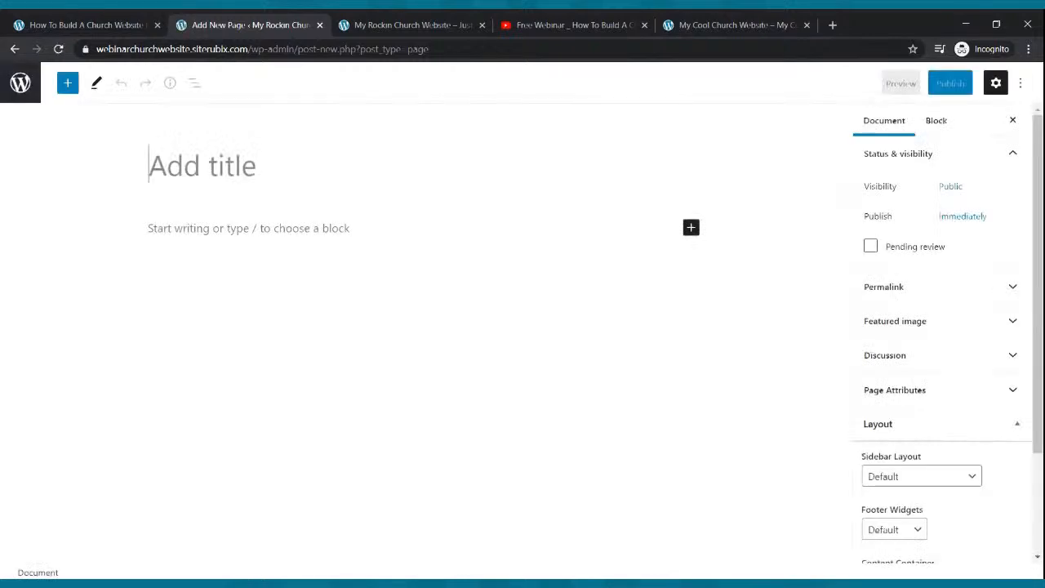
text(Po)
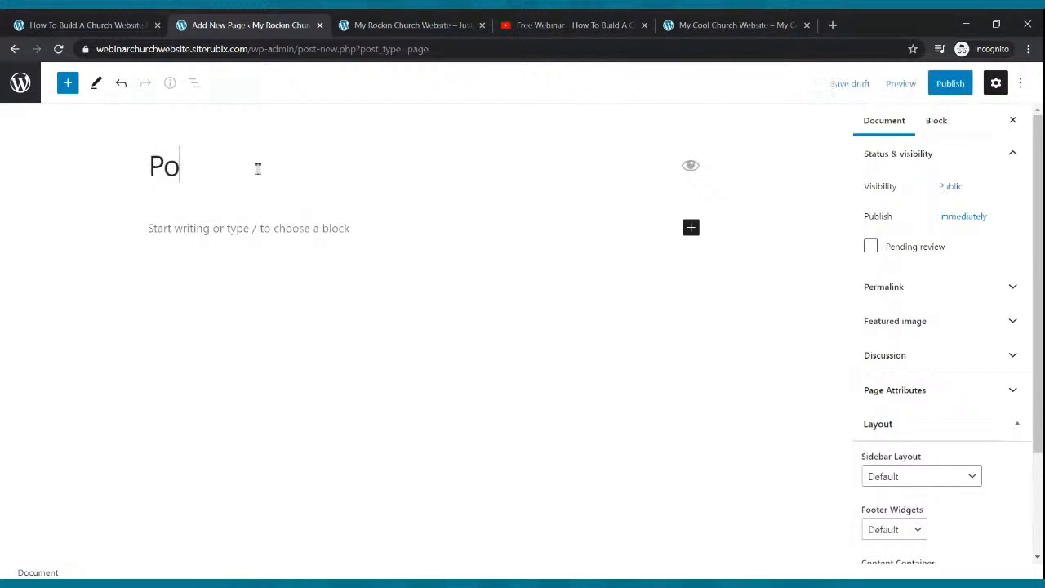
text(dcast)
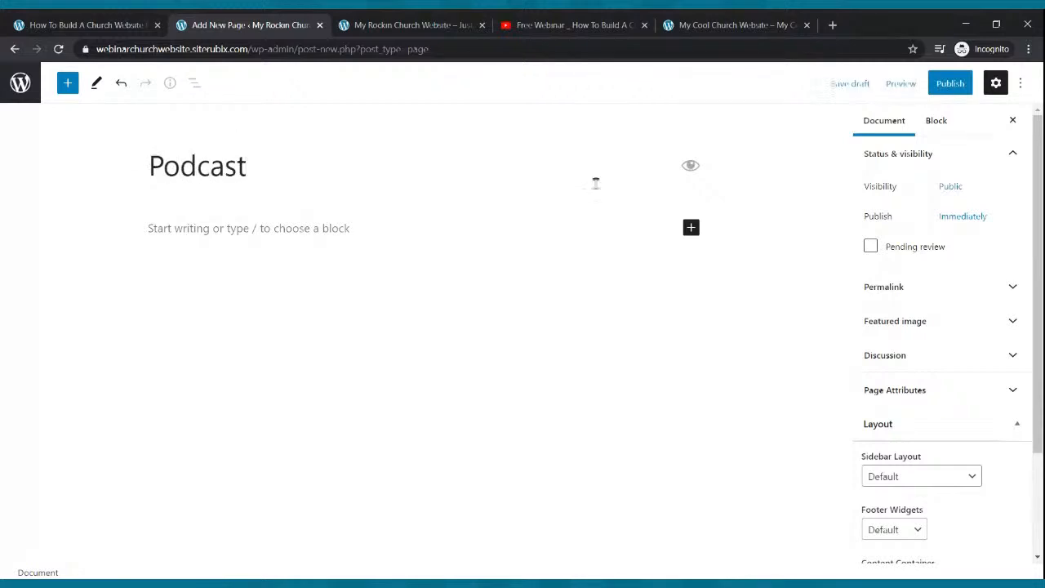
click(969, 79)
click(908, 84)
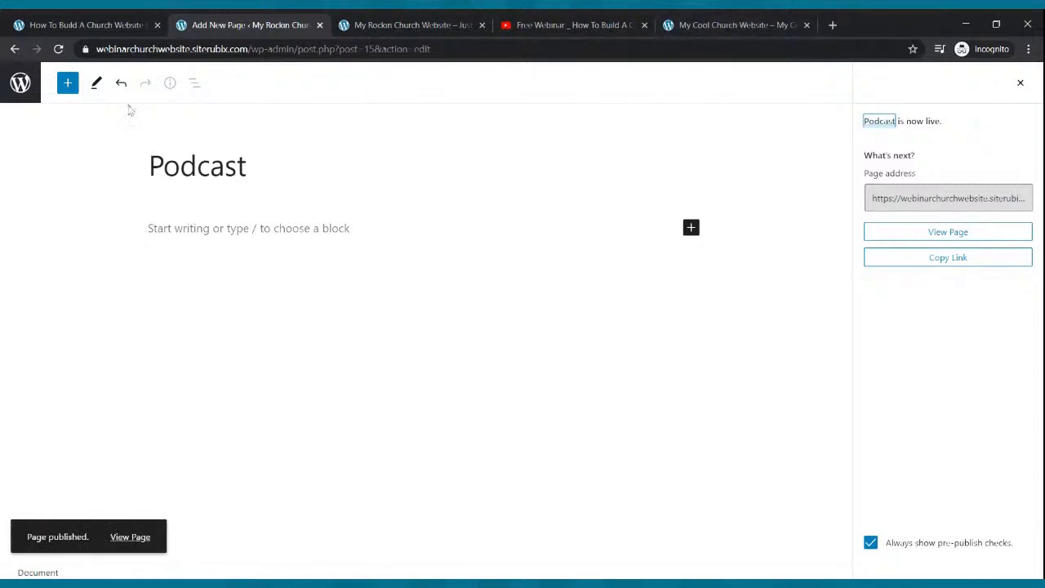
Create and publish a new page titled 'Contact Us', then return to the pages list.
click(24, 88)
click(194, 108)
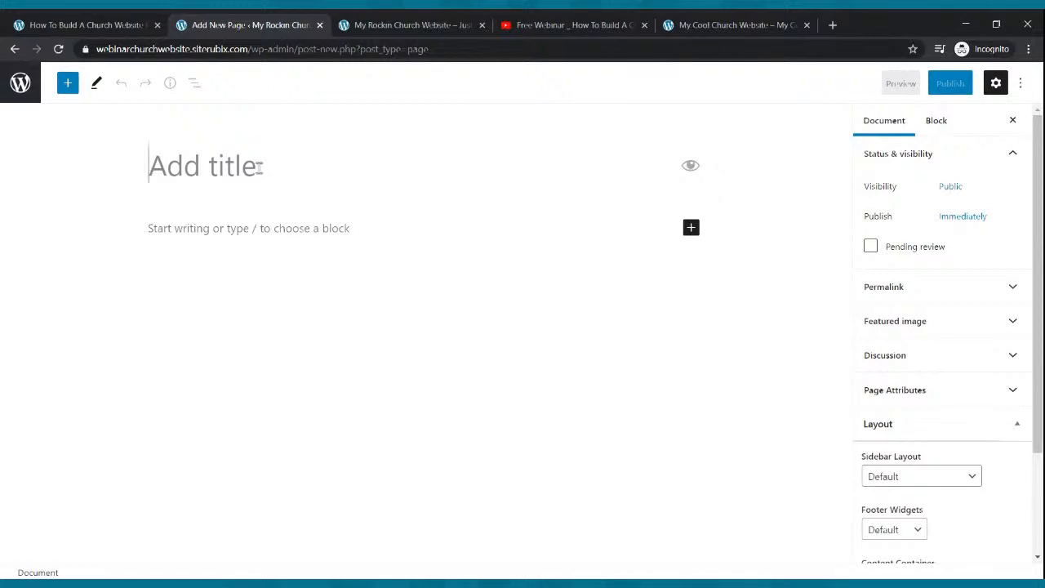
text(Contac)
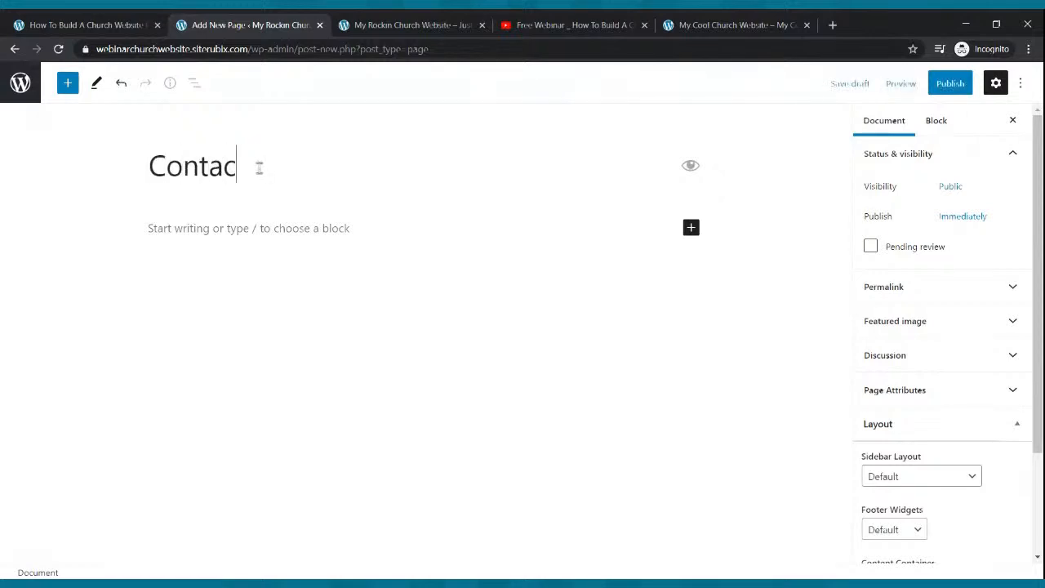
text(t Us)
click(932, 90)
click(932, 86)
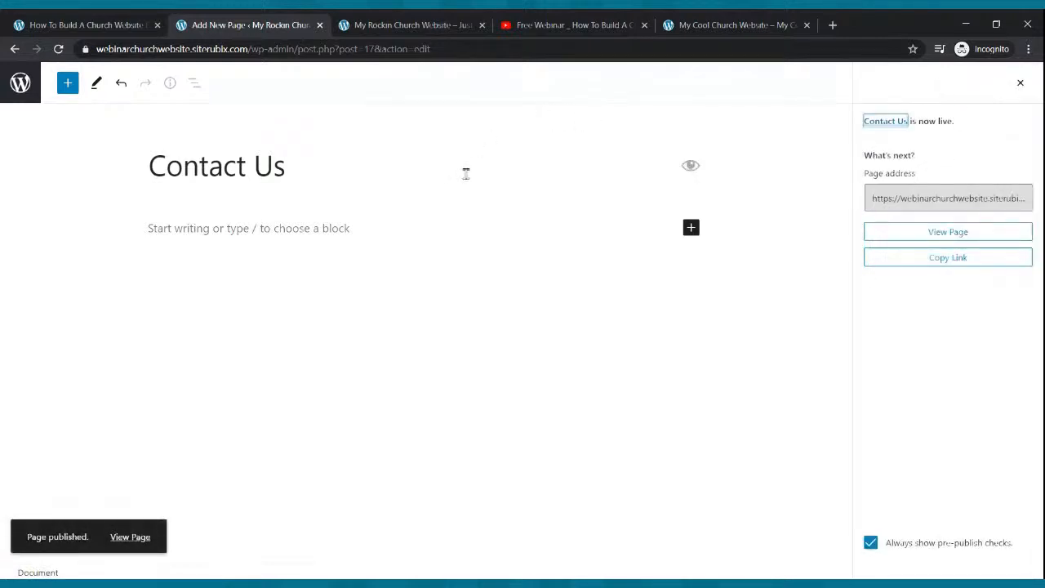
click(21, 83)
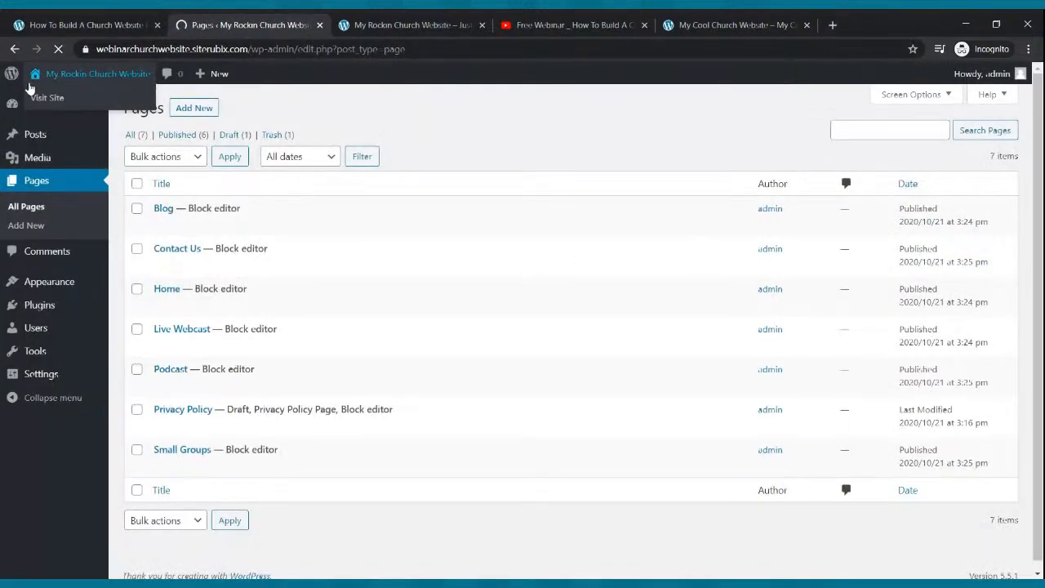
Reload the live site to confirm Small Groups, Podcast and Contact Us appear in the menu.
click(31, 92)
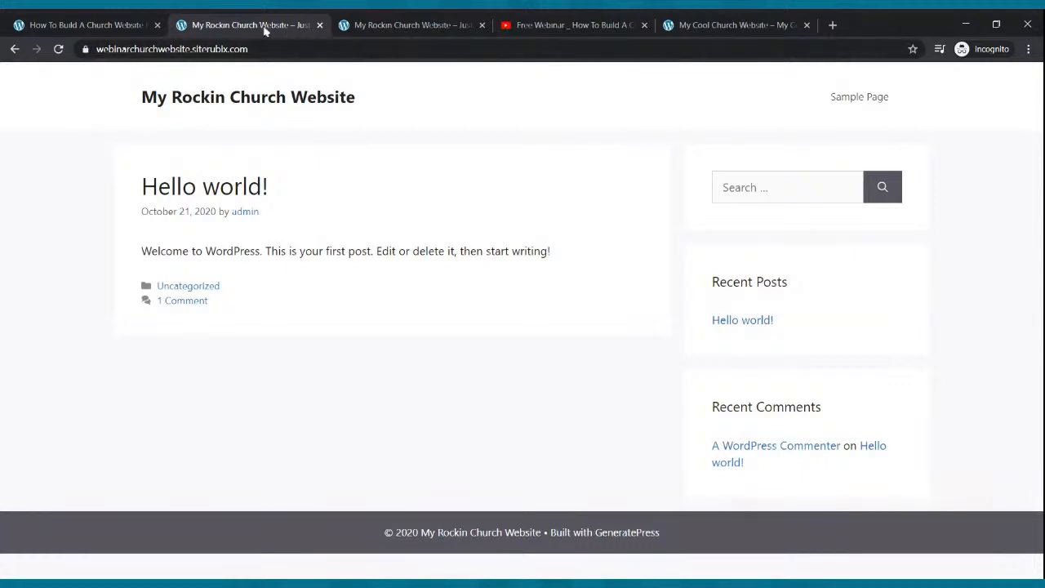
click(15, 50)
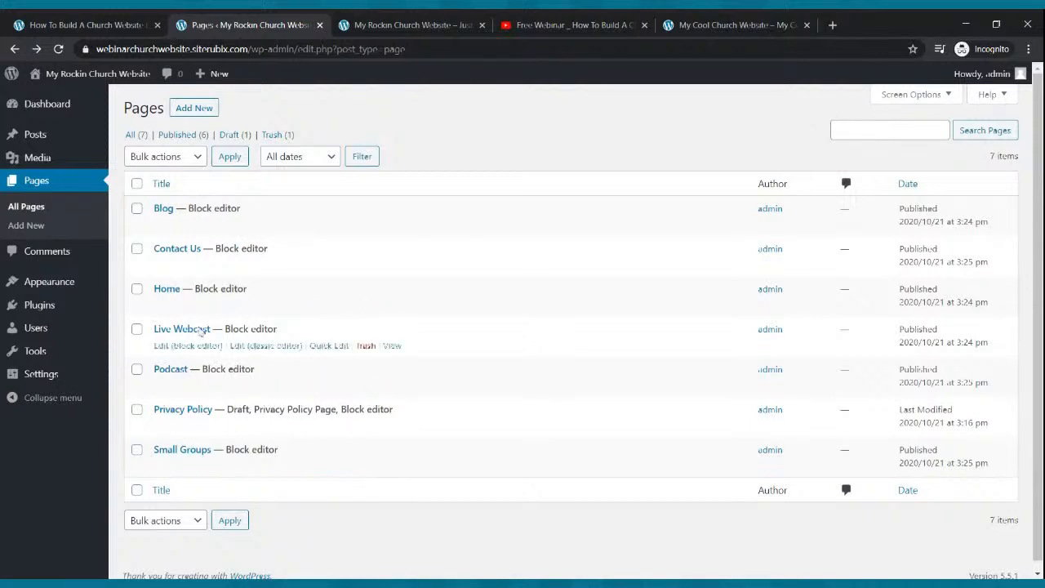
click(441, 25)
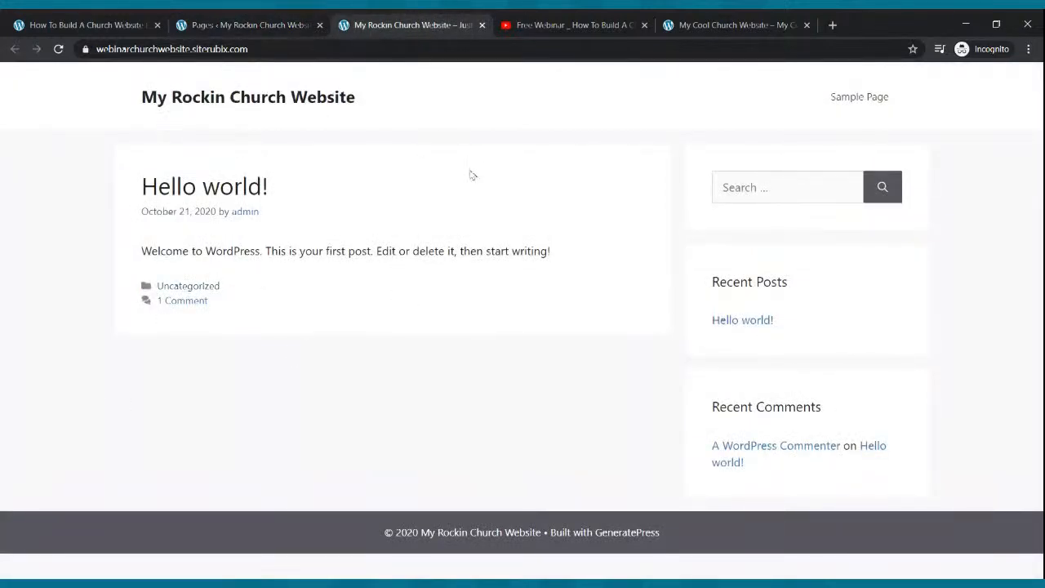
click(58, 50)
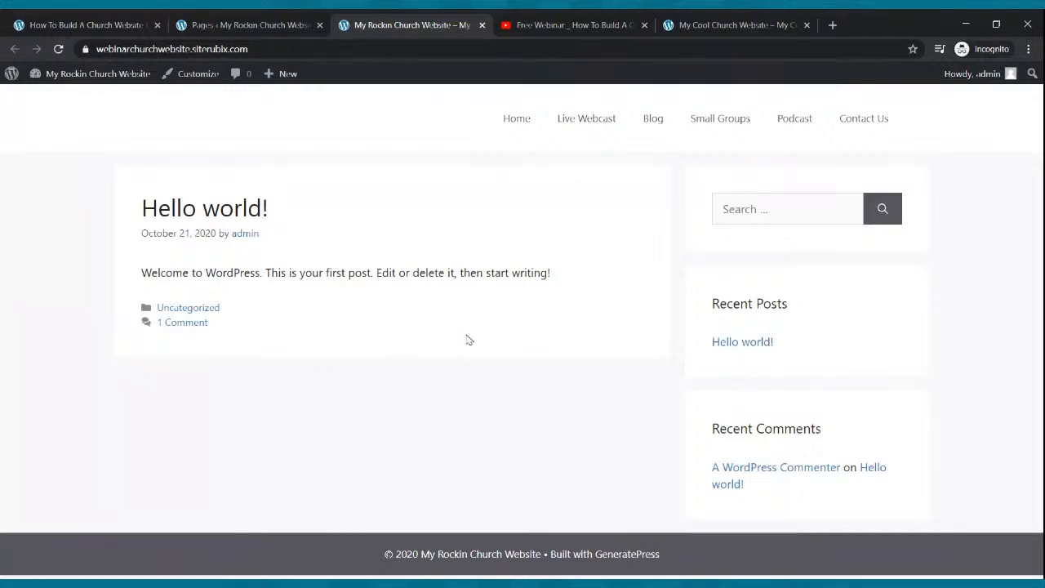
click(685, 24)
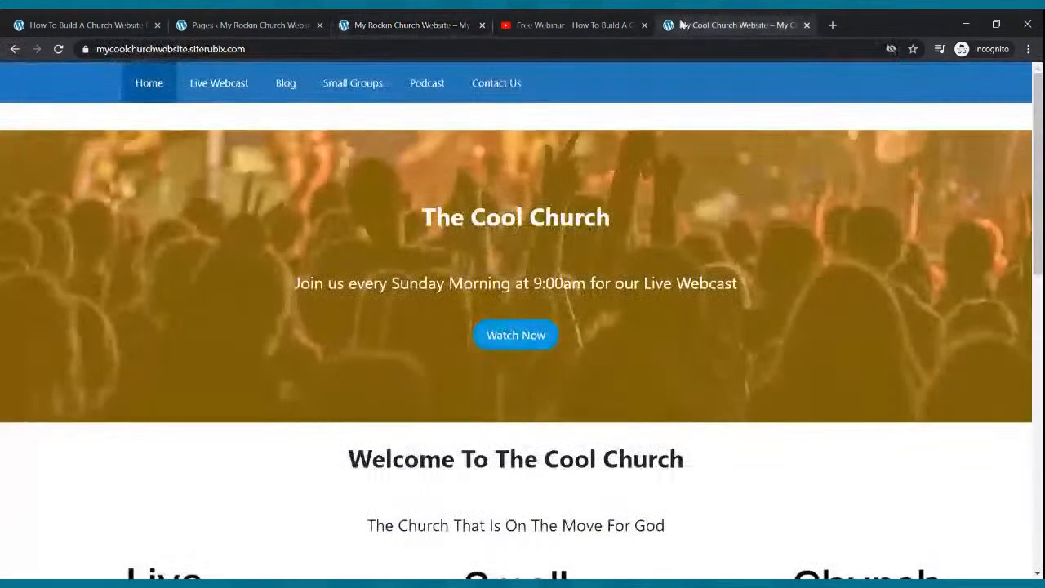
click(392, 24)
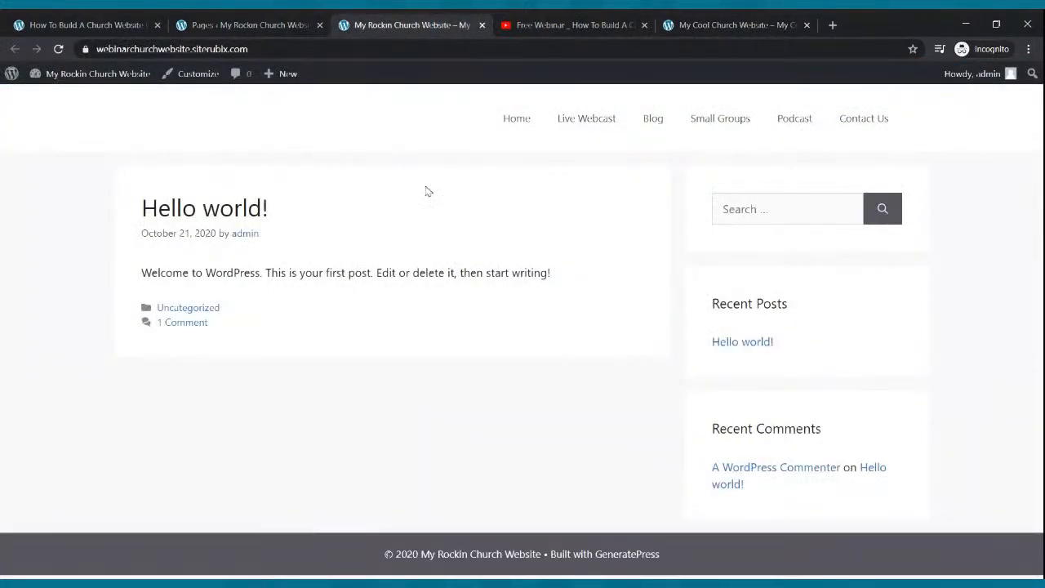
click(233, 27)
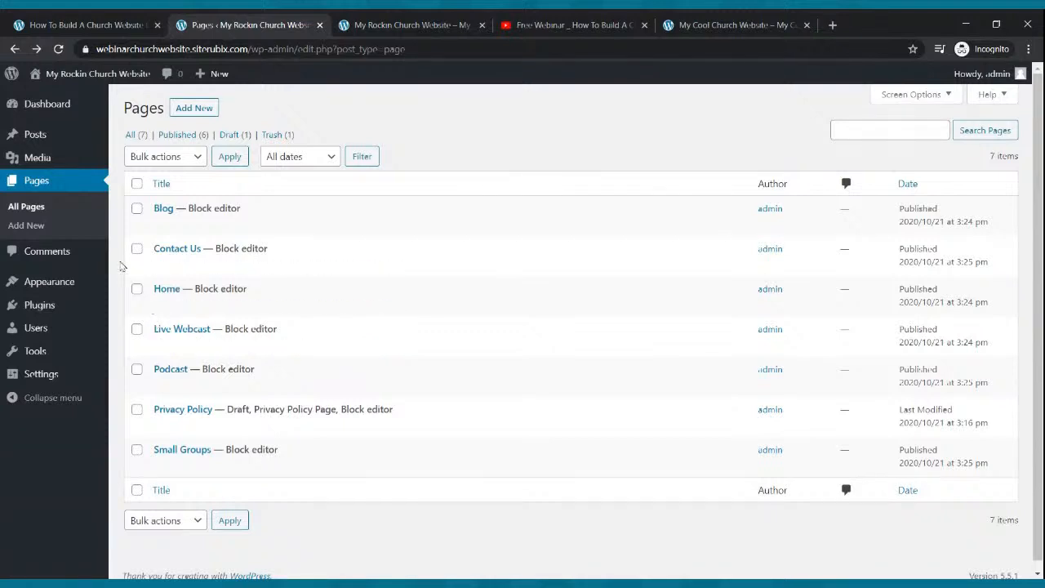
mouse_move(48, 291)
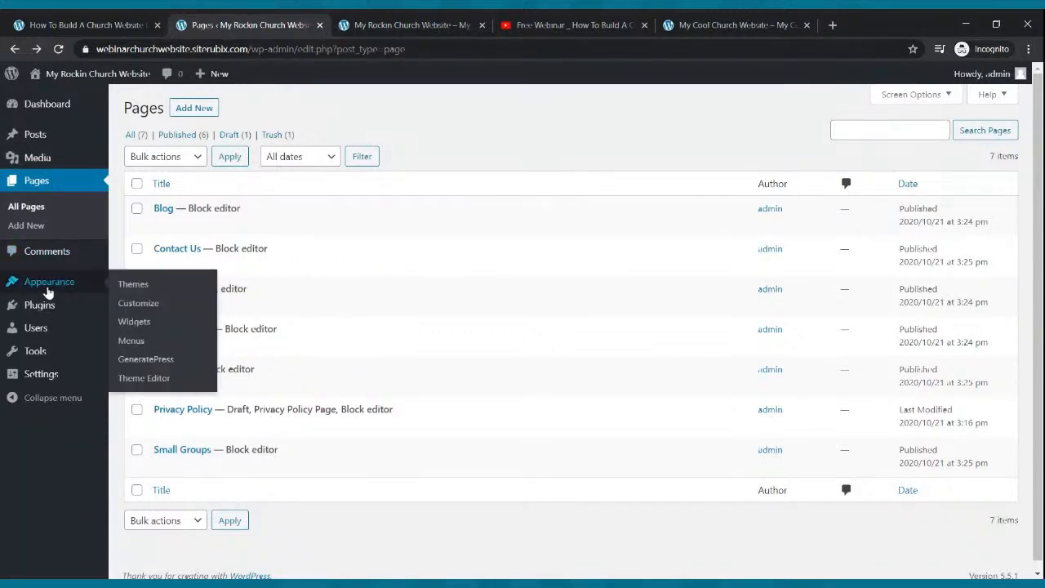
In Settings > Reading, set a static homepage of Home with Blog as posts page, and save.
click(37, 376)
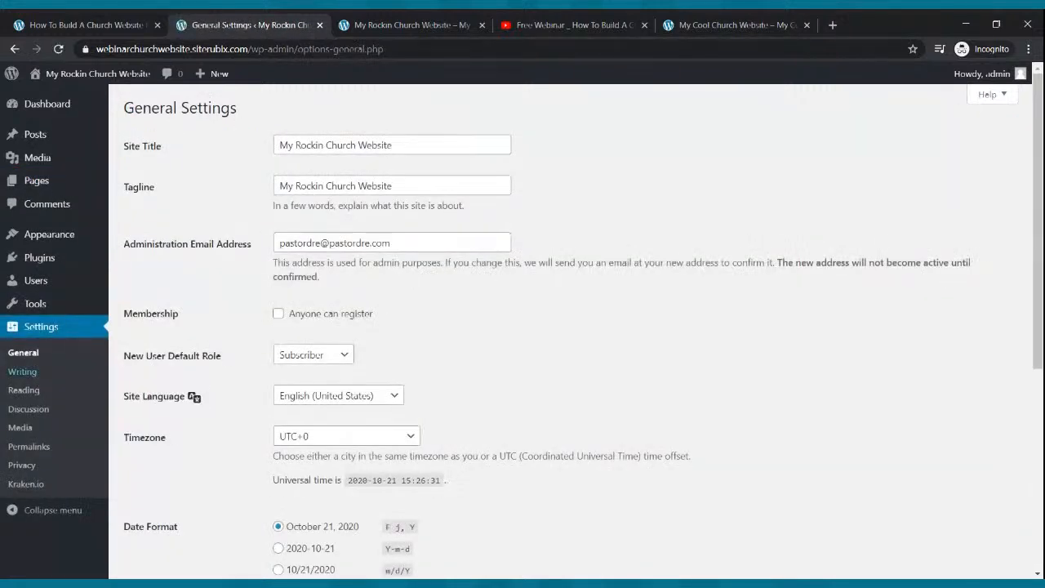
click(27, 392)
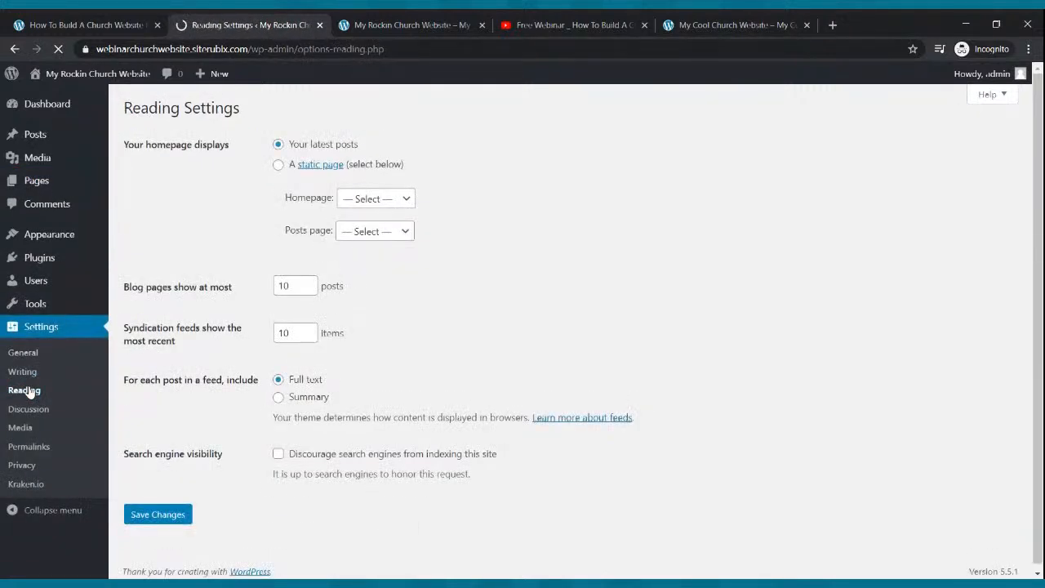
click(279, 166)
click(375, 206)
click(378, 294)
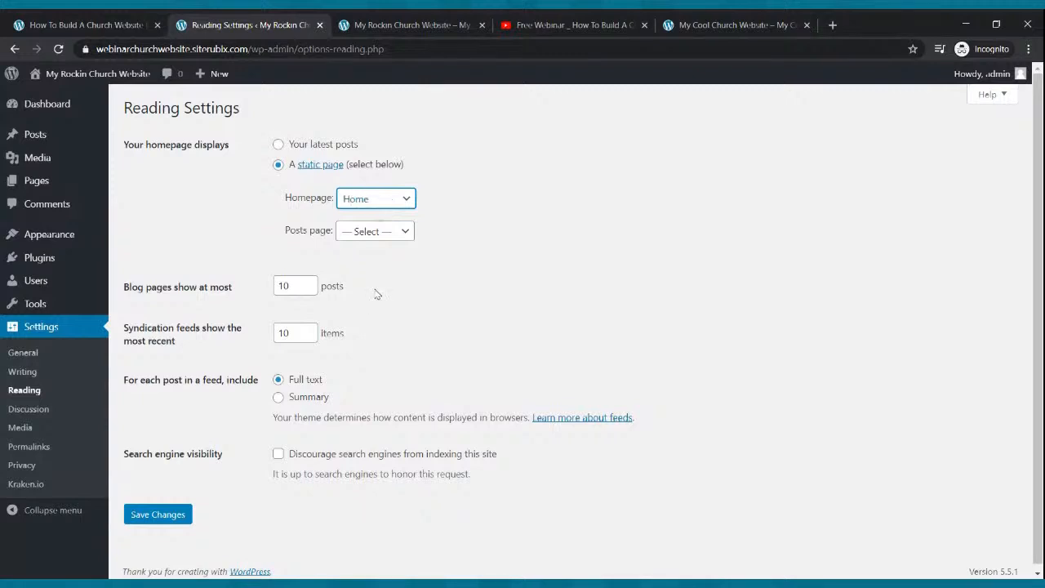
click(351, 235)
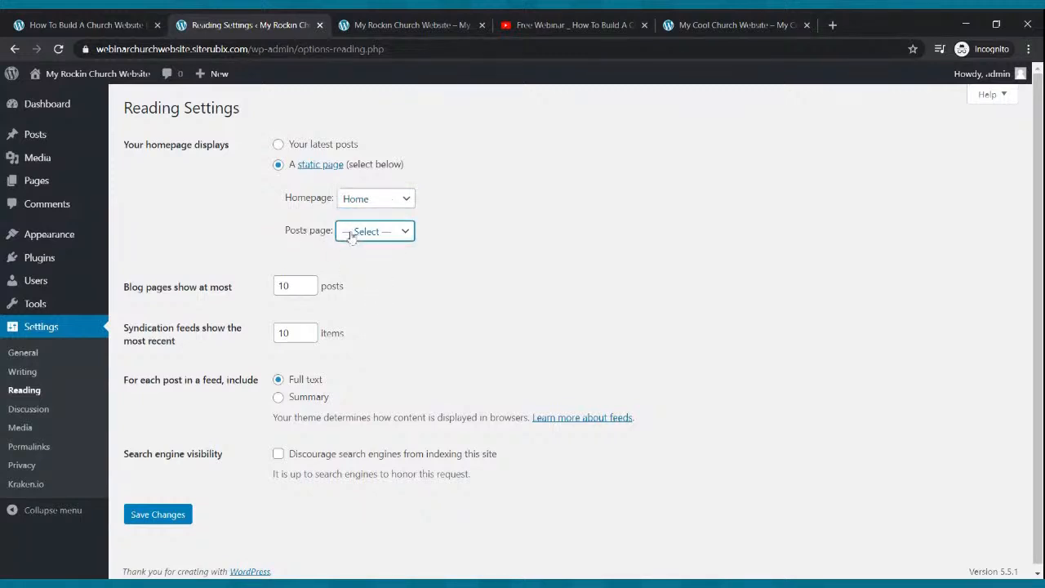
click(351, 249)
click(152, 521)
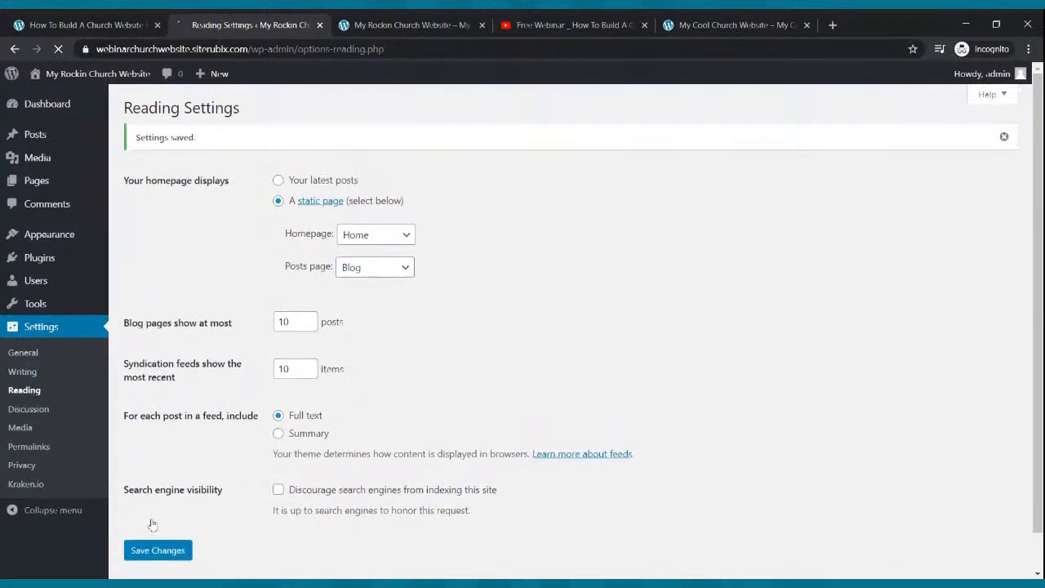
Compare the new front page with the finished church site, then go to the Pages list.
click(417, 24)
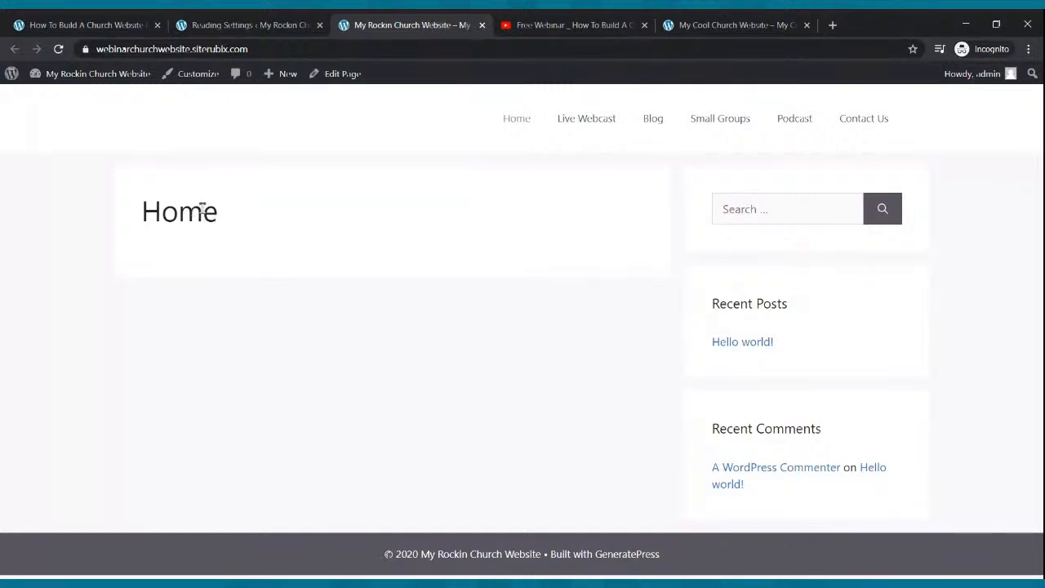
click(775, 26)
scroll(576, 343, down, 4)
scroll(575, 327, down, 2)
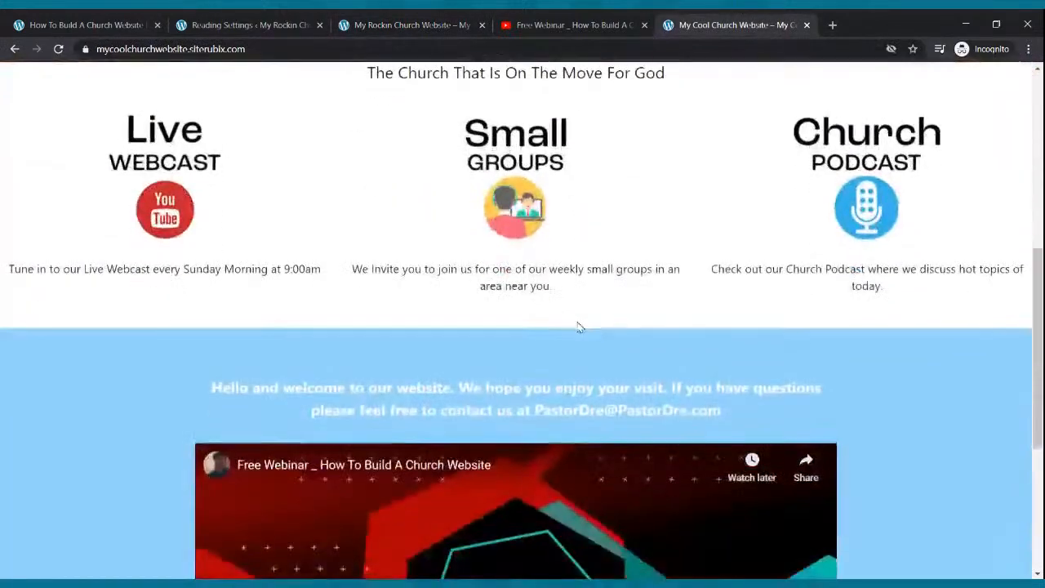
scroll(576, 323, up, 5)
click(276, 25)
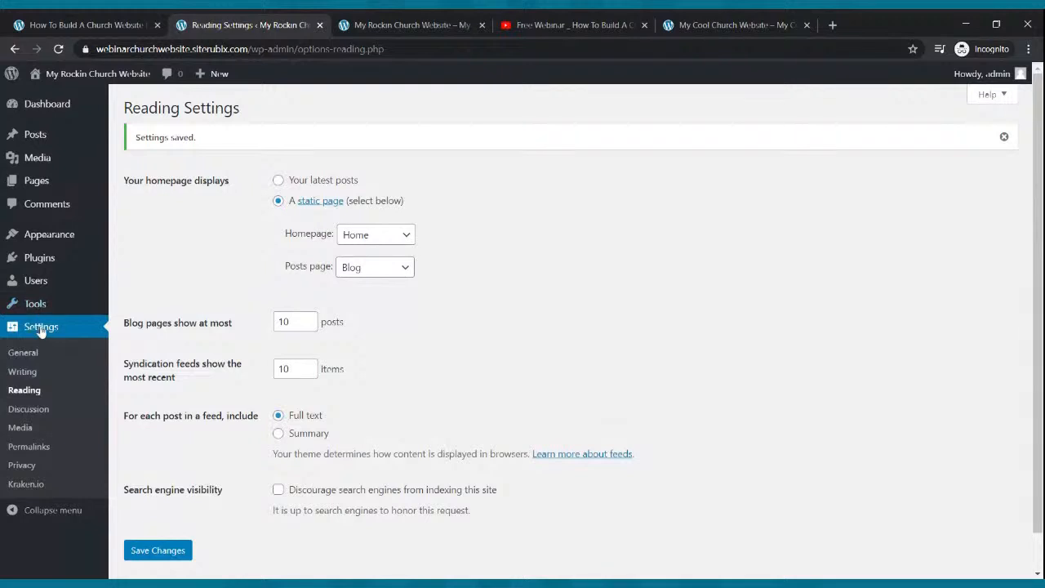
click(40, 181)
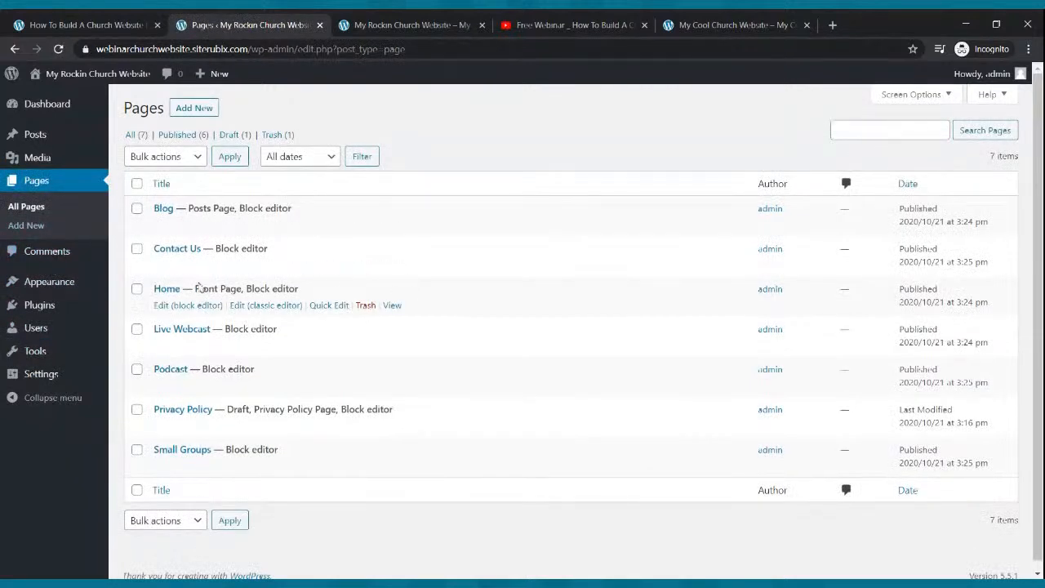
Edit the Home page, set its Sidebar Layout to No Sidebars, and update.
click(173, 314)
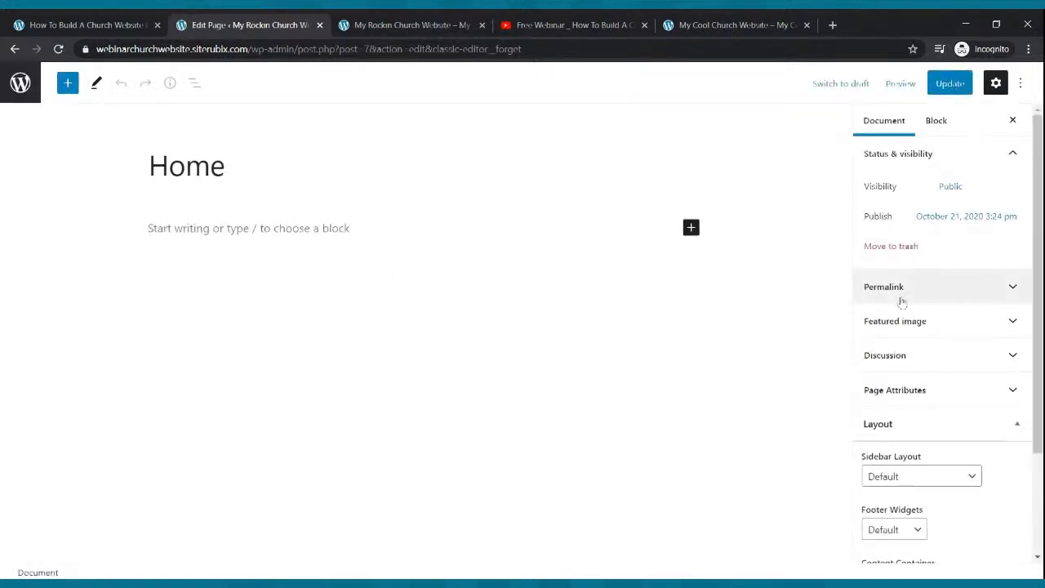
scroll(901, 299, down, 2)
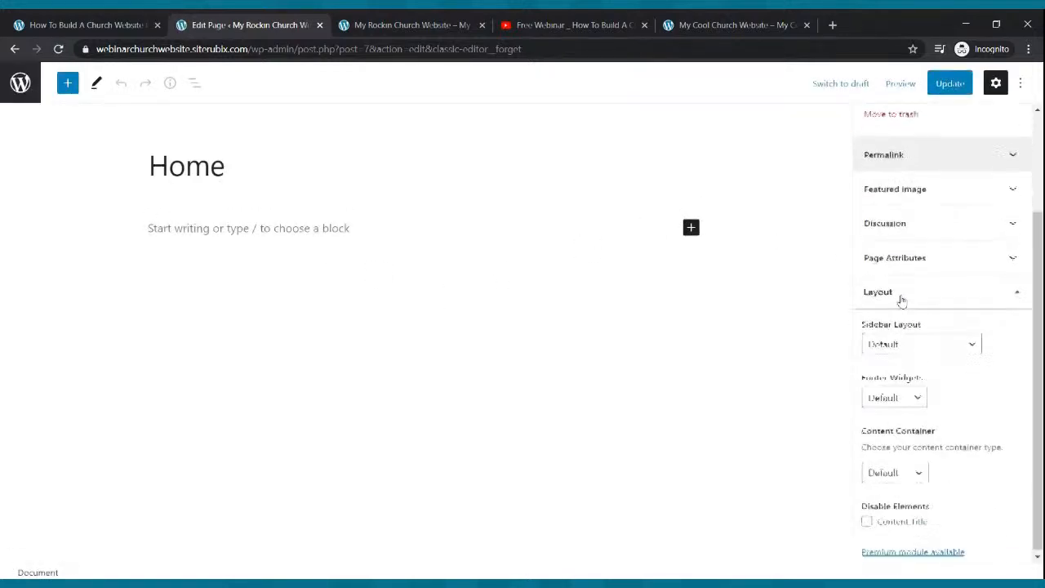
click(917, 341)
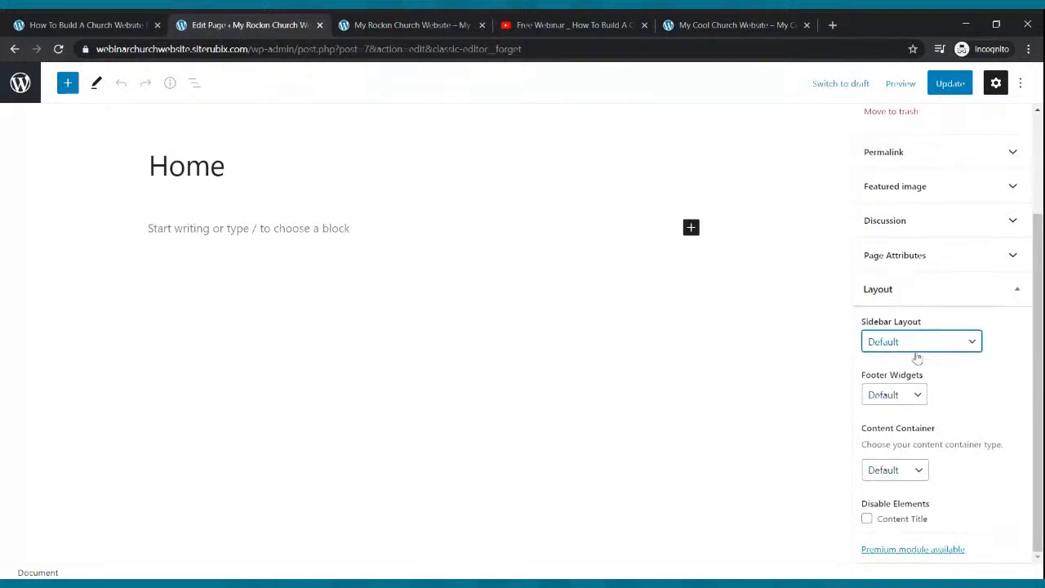
click(917, 360)
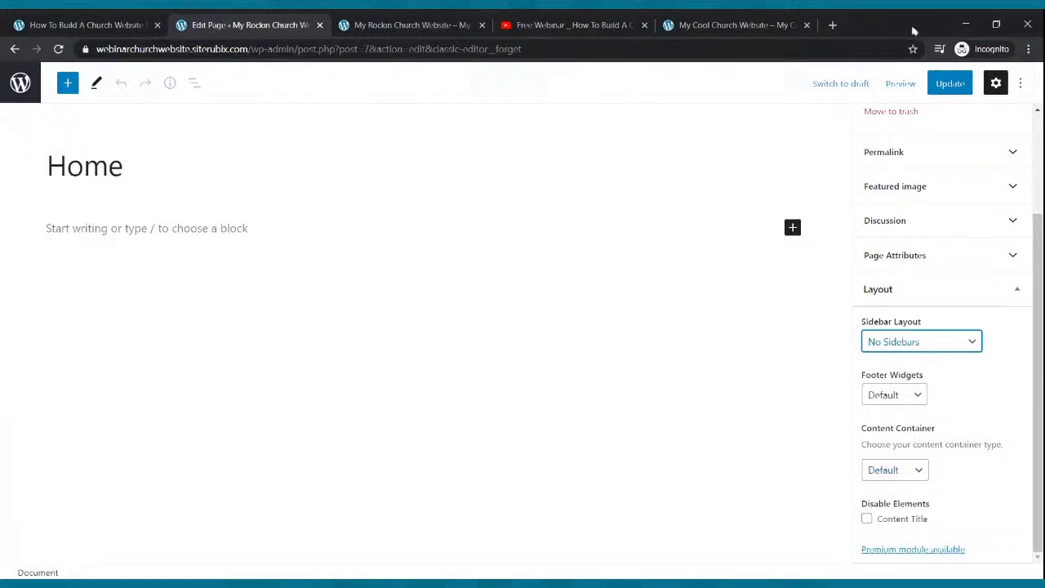
click(944, 84)
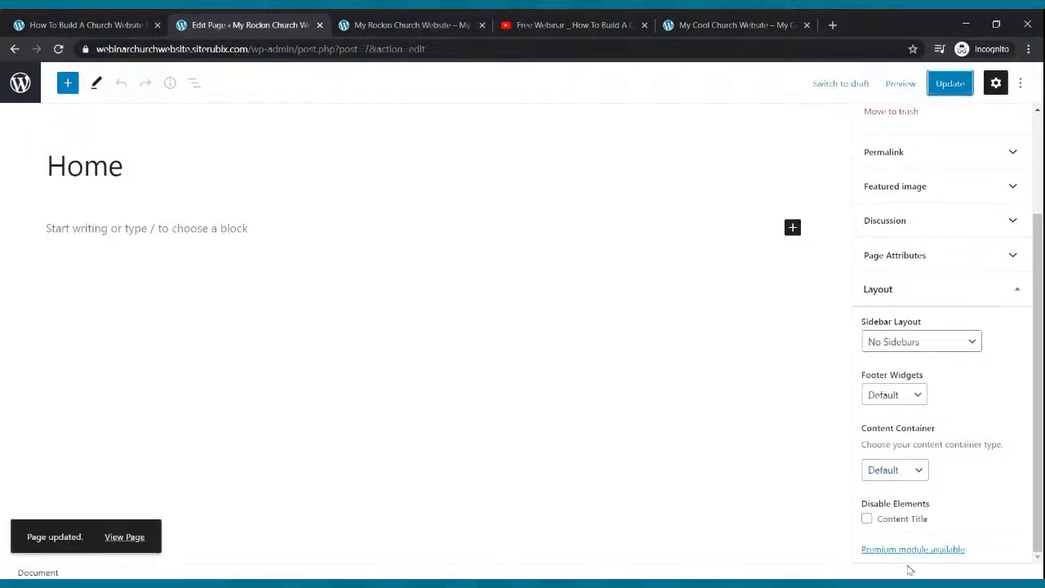
Disable the Home page's Content Title, update the page, and view the live site.
click(867, 519)
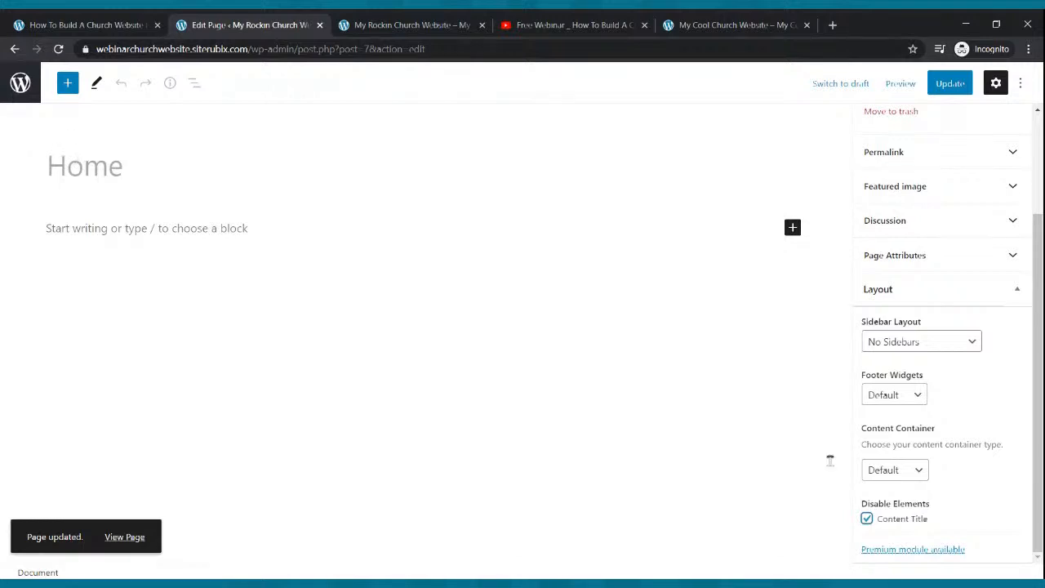
click(868, 520)
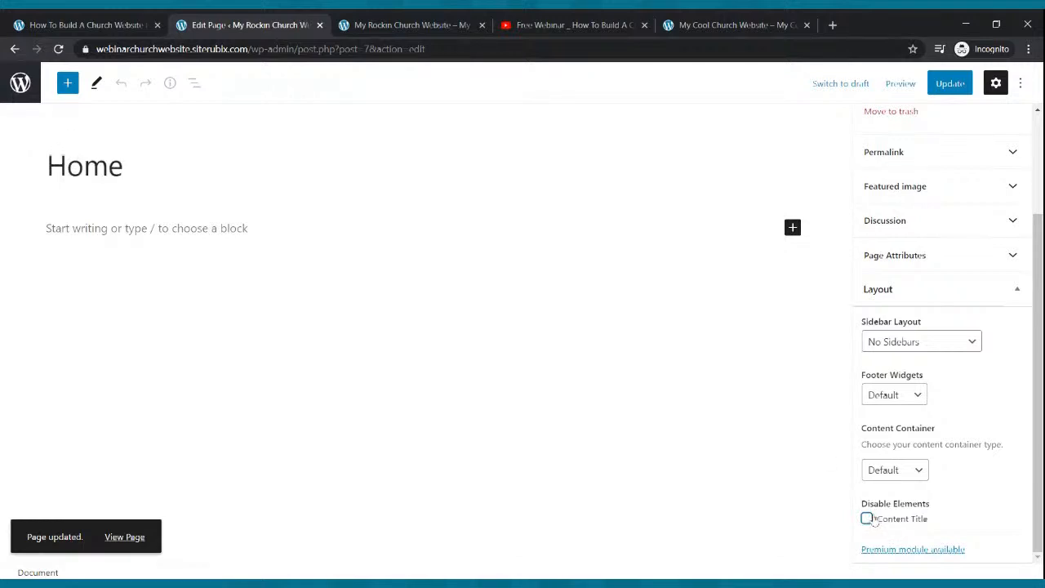
click(867, 519)
click(945, 89)
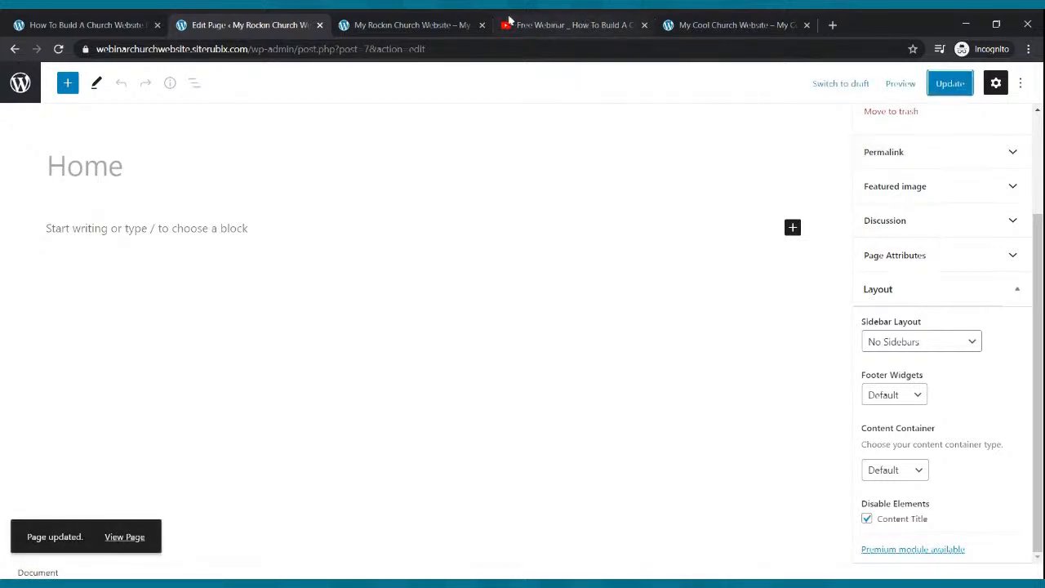
click(433, 25)
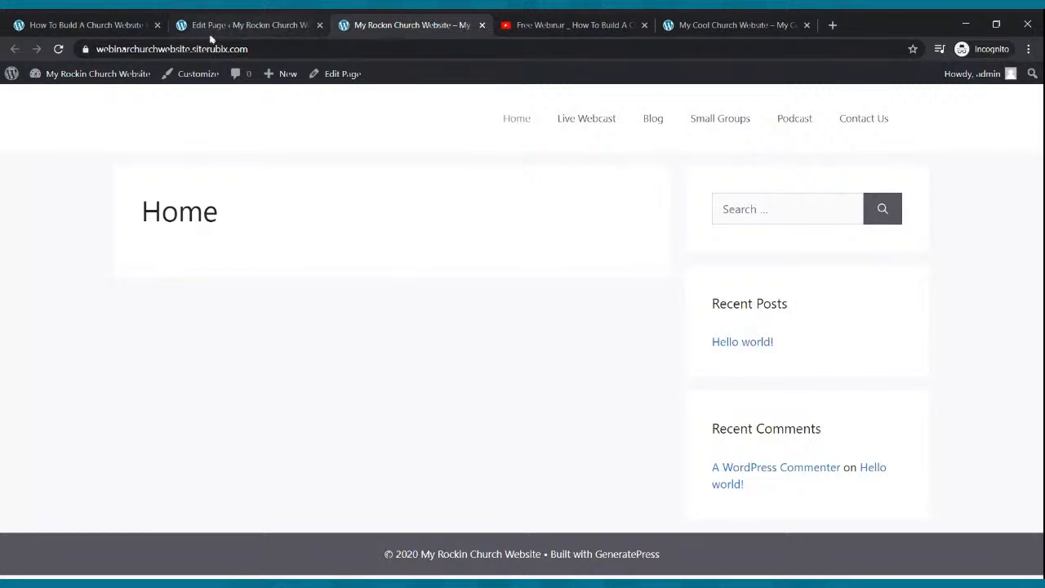
Reload the live Home page to confirm it has no title or sidebar, then compare with the Cool Church site.
click(59, 49)
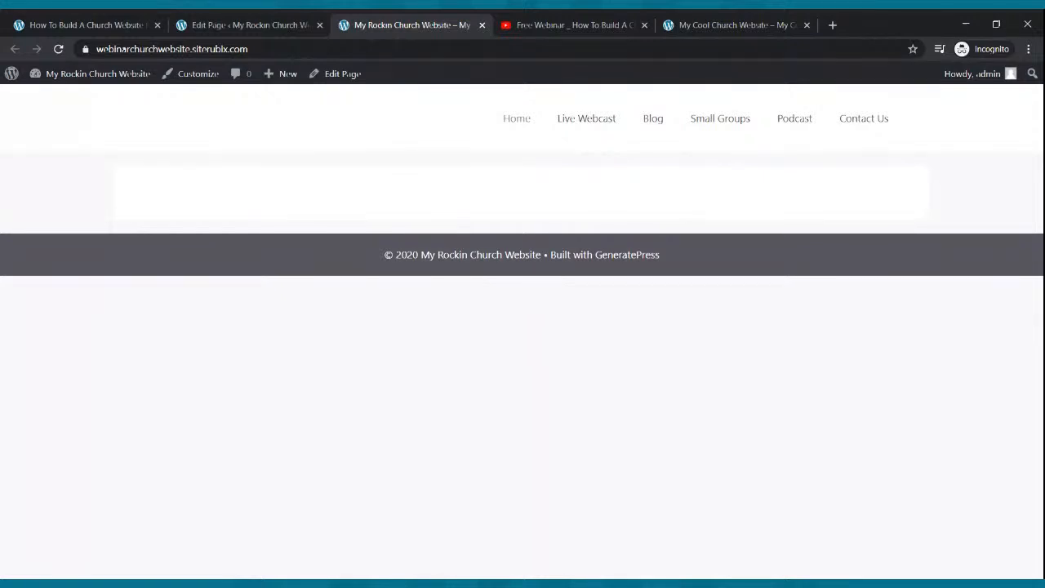
click(703, 32)
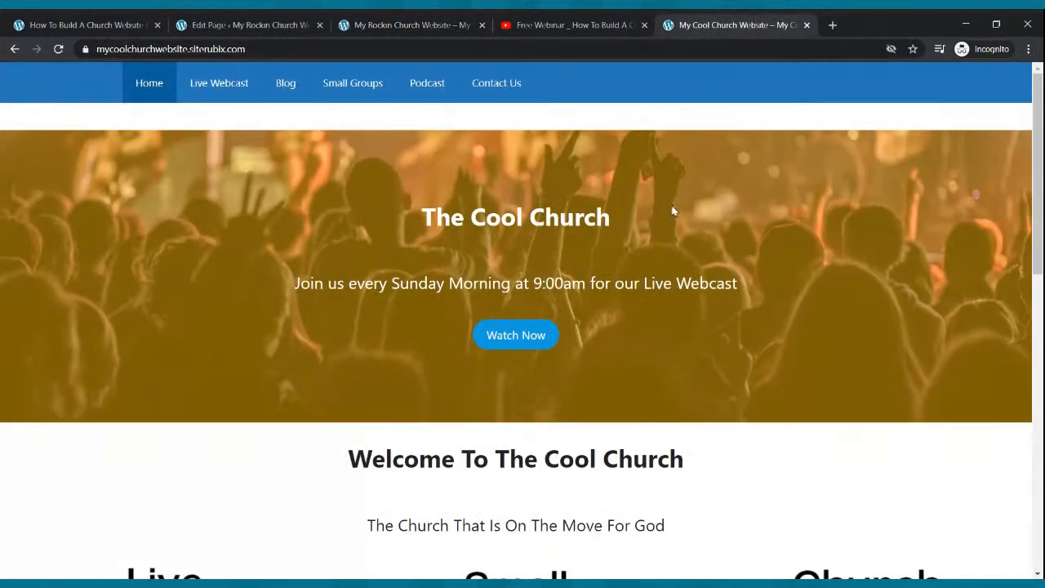
scroll(677, 213, down, 2)
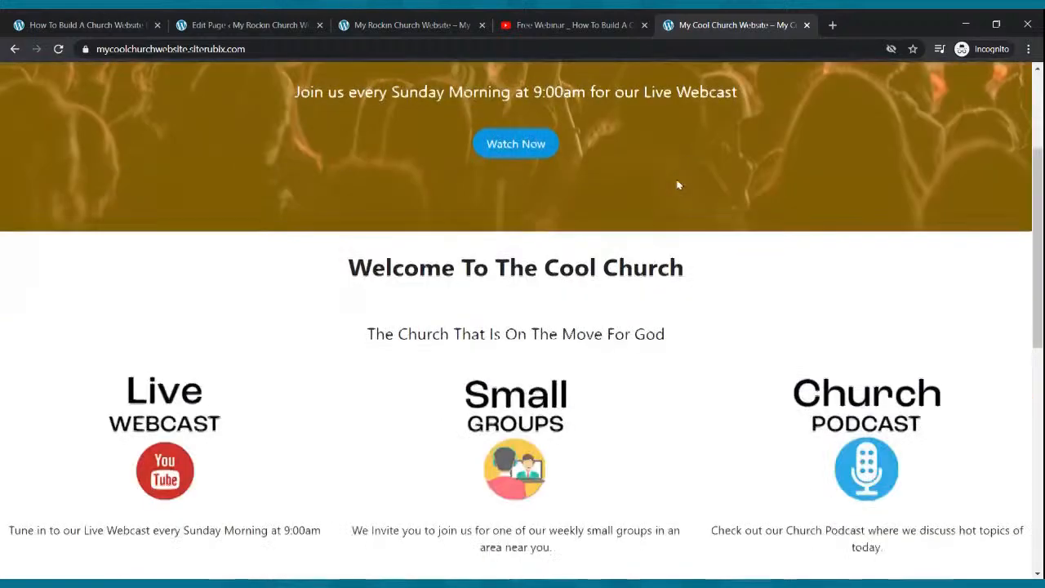
scroll(677, 182, up, 2)
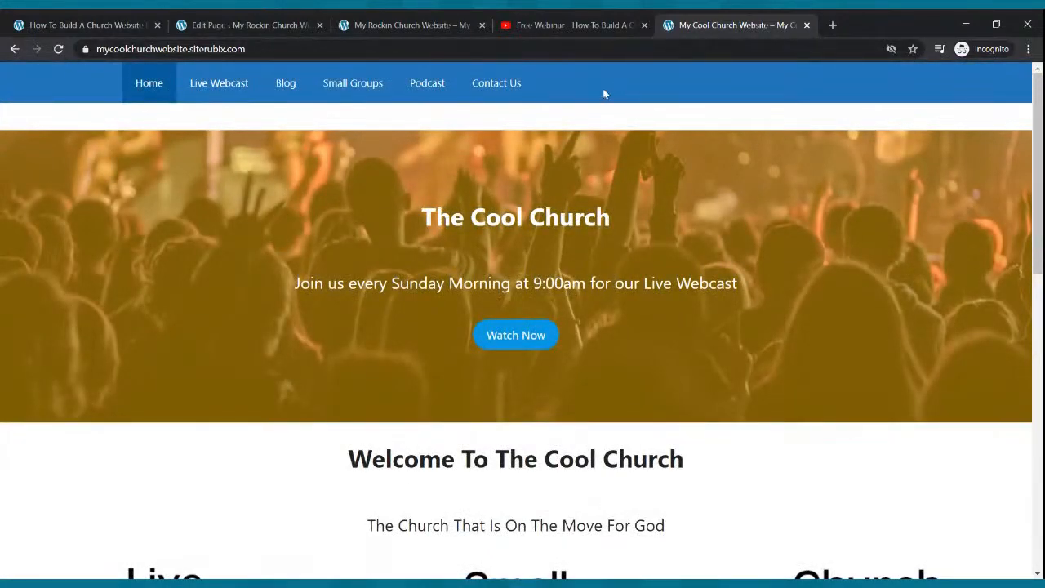
Exit the Home page editor and open the GeneratePress theme in the Customizer.
click(291, 23)
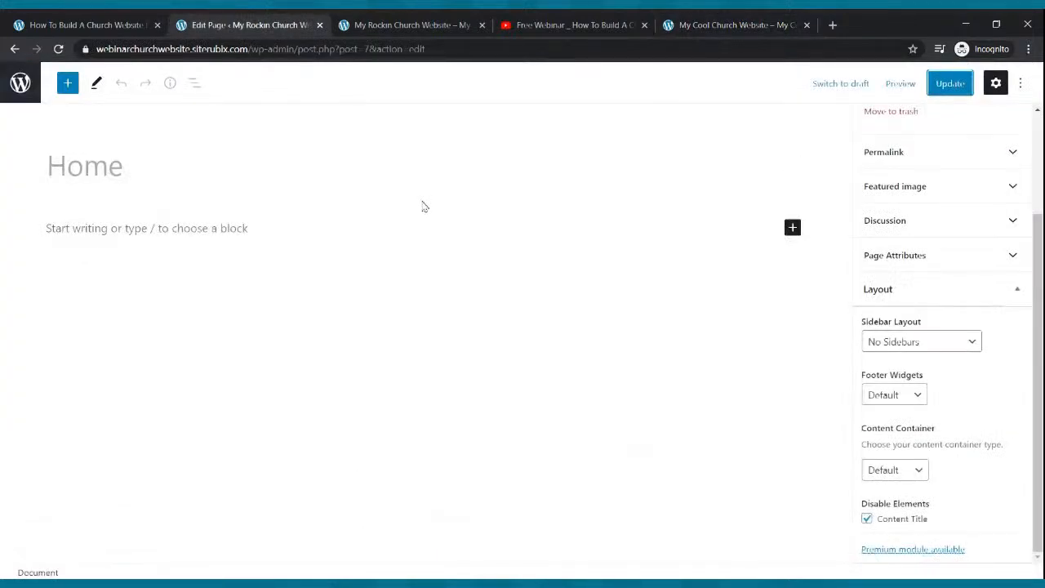
click(23, 88)
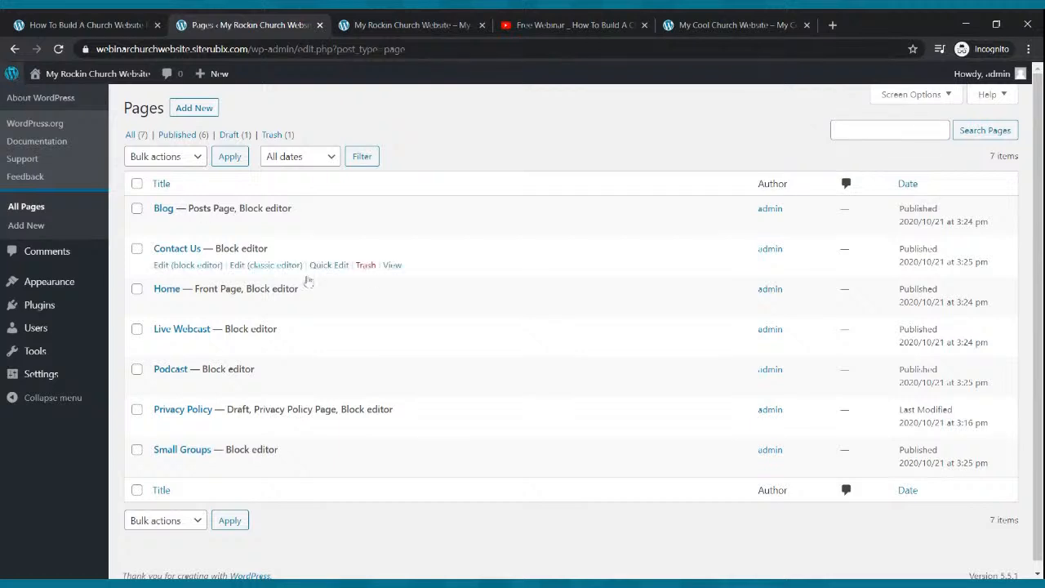
click(63, 282)
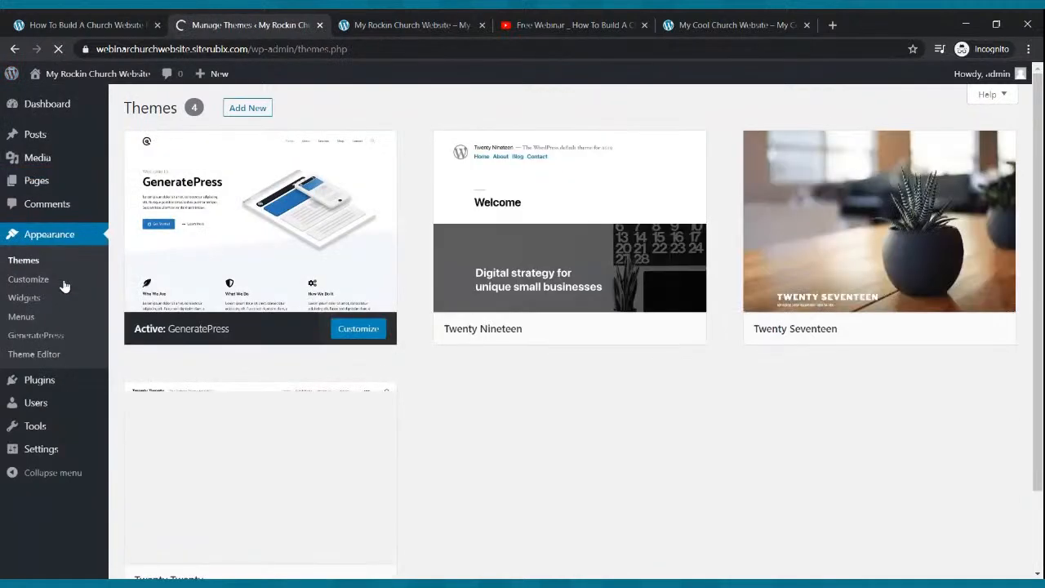
click(37, 282)
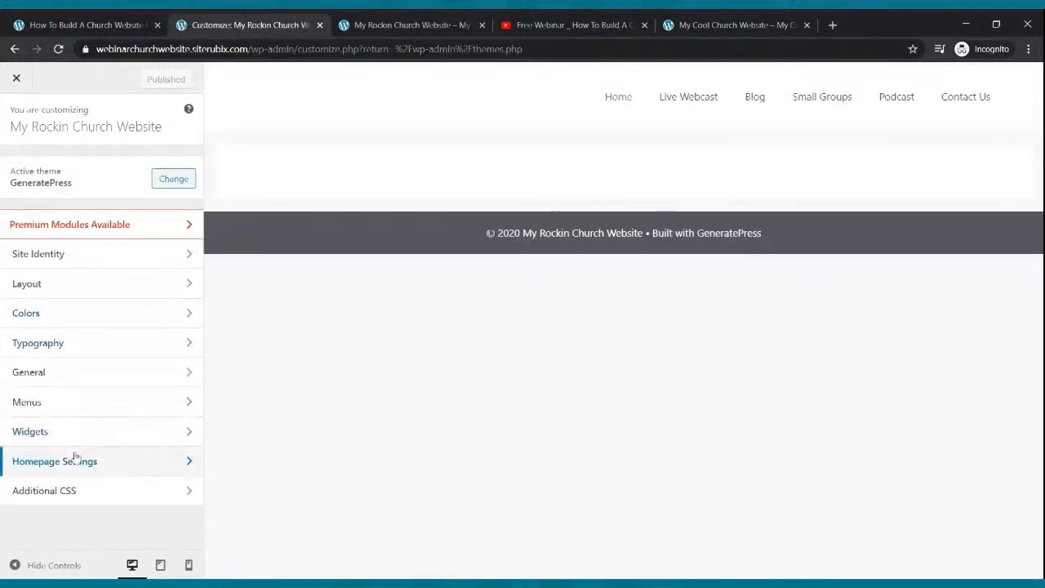
Set the Navigation Color Preset to Blue under Colors and publish.
click(54, 319)
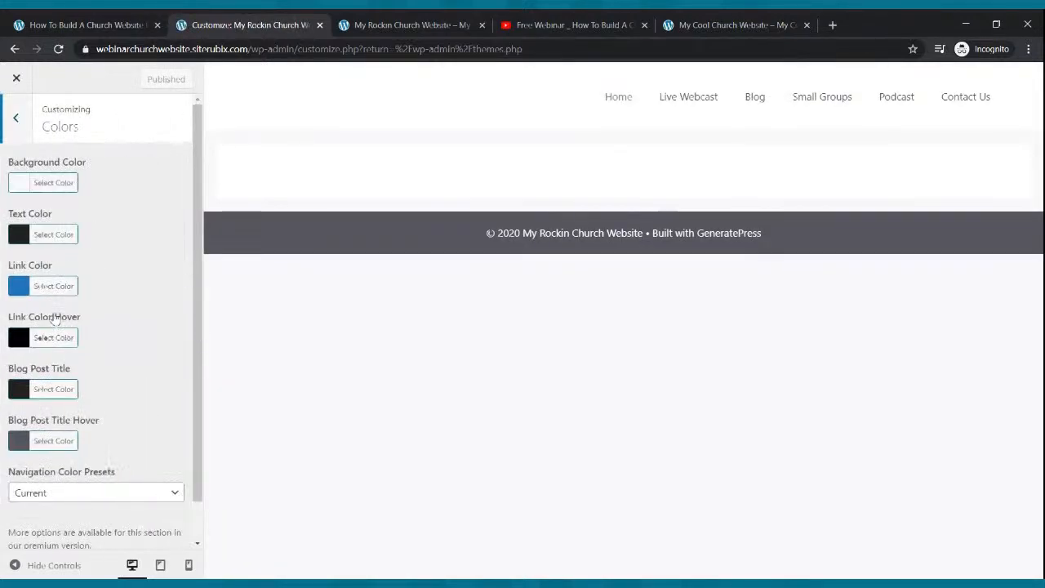
scroll(62, 404, down, 1)
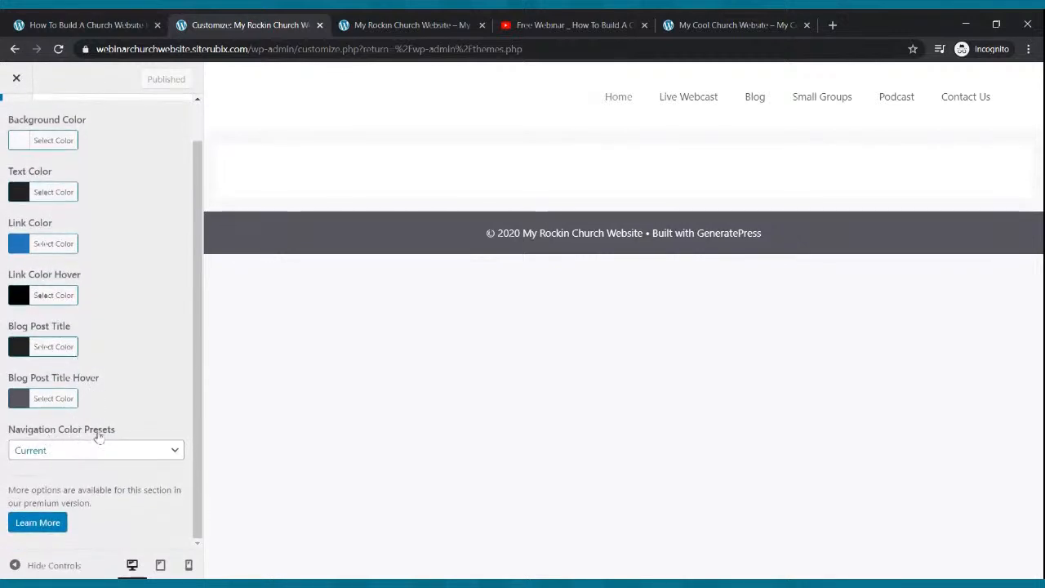
click(103, 457)
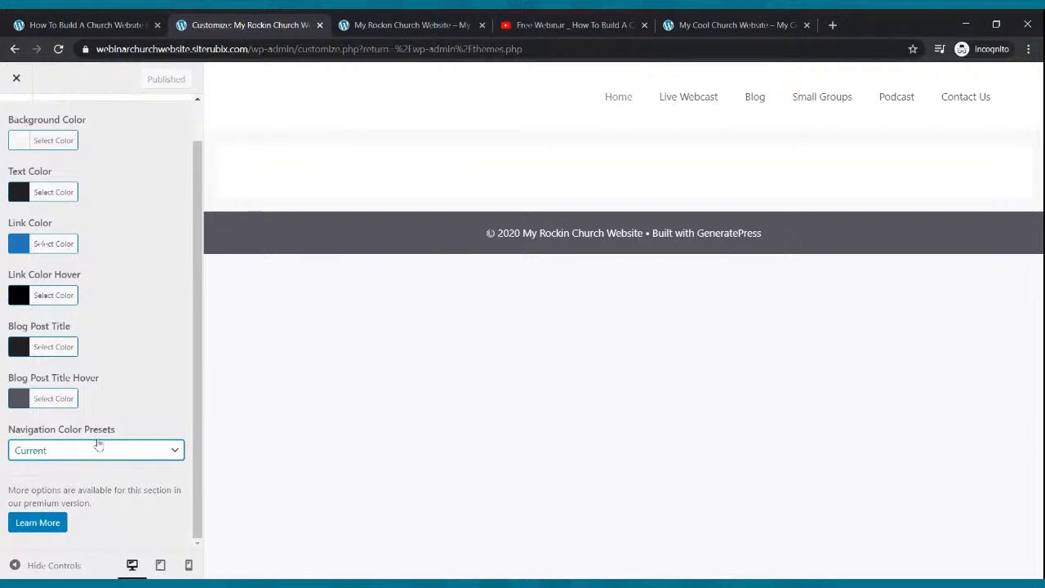
click(95, 436)
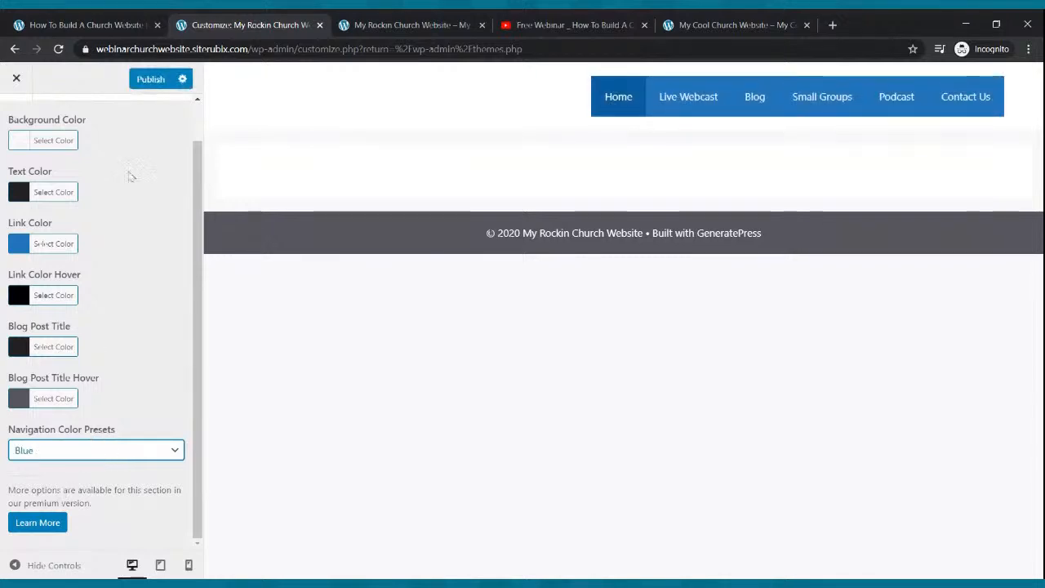
click(151, 86)
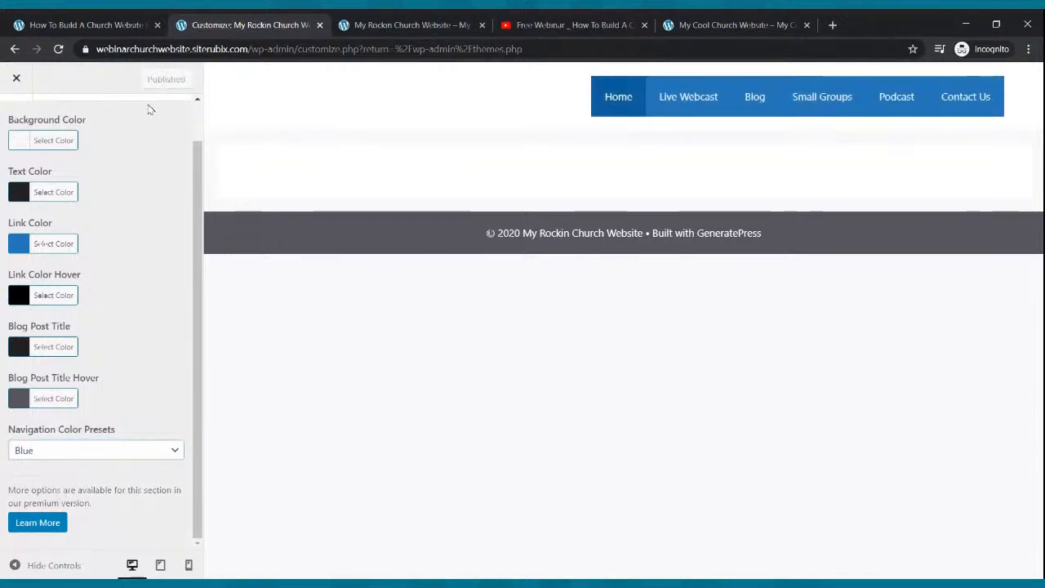
scroll(65, 231, up, 2)
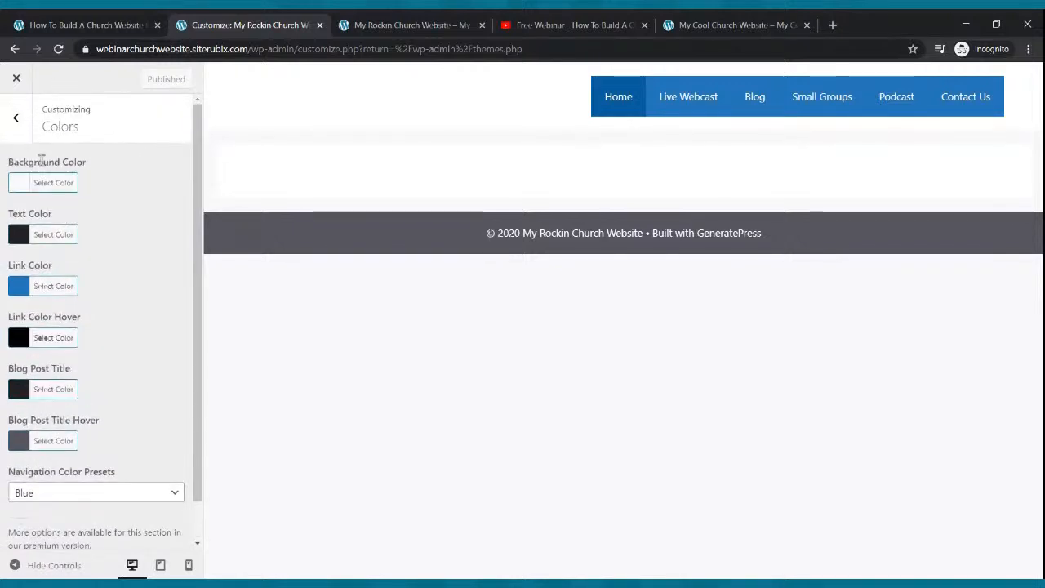
click(16, 123)
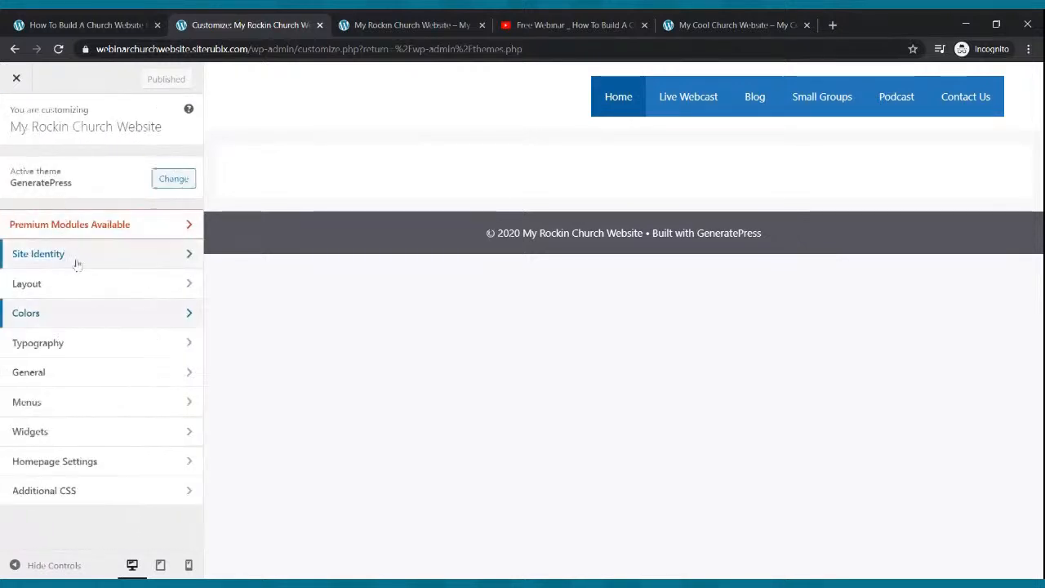
In Layout > Header, make the inner header full width and change the header alignment.
click(83, 289)
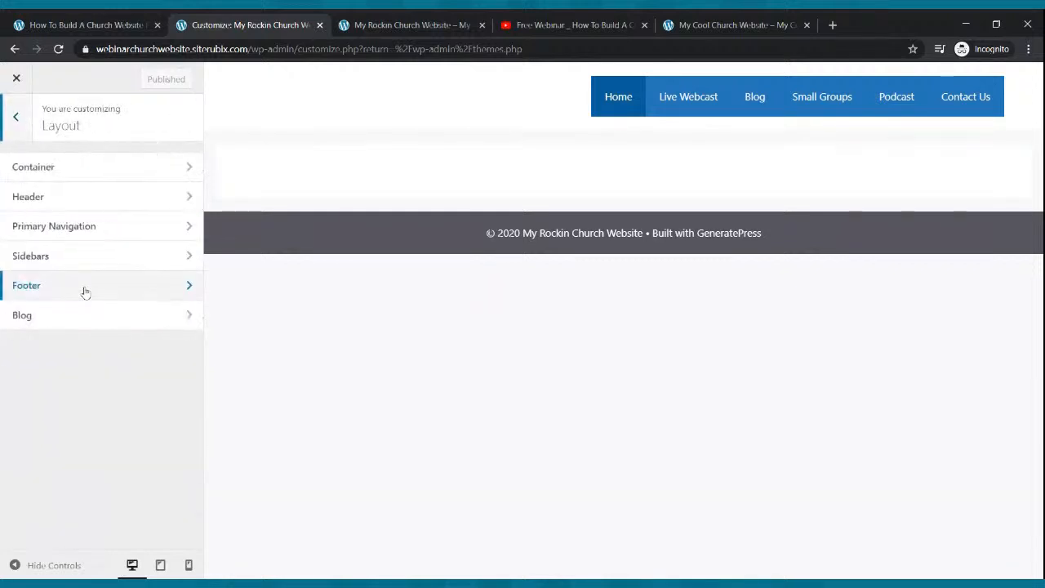
click(102, 197)
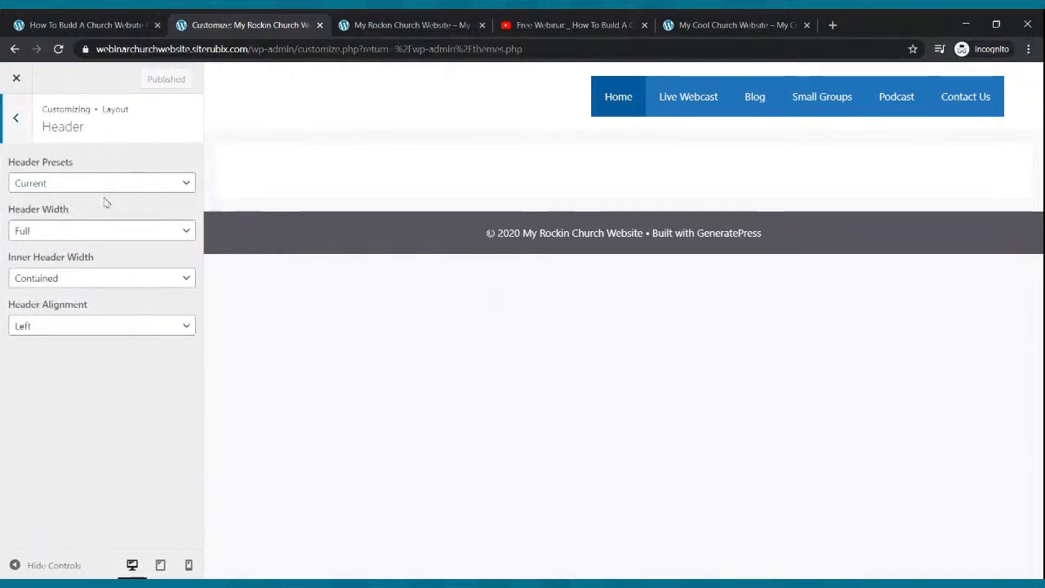
click(109, 232)
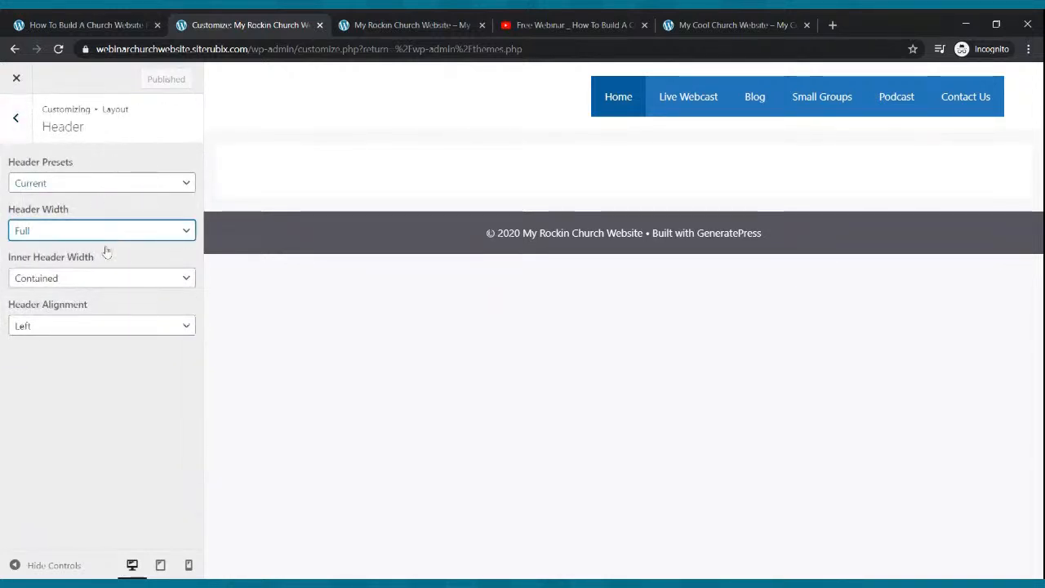
click(106, 286)
click(103, 293)
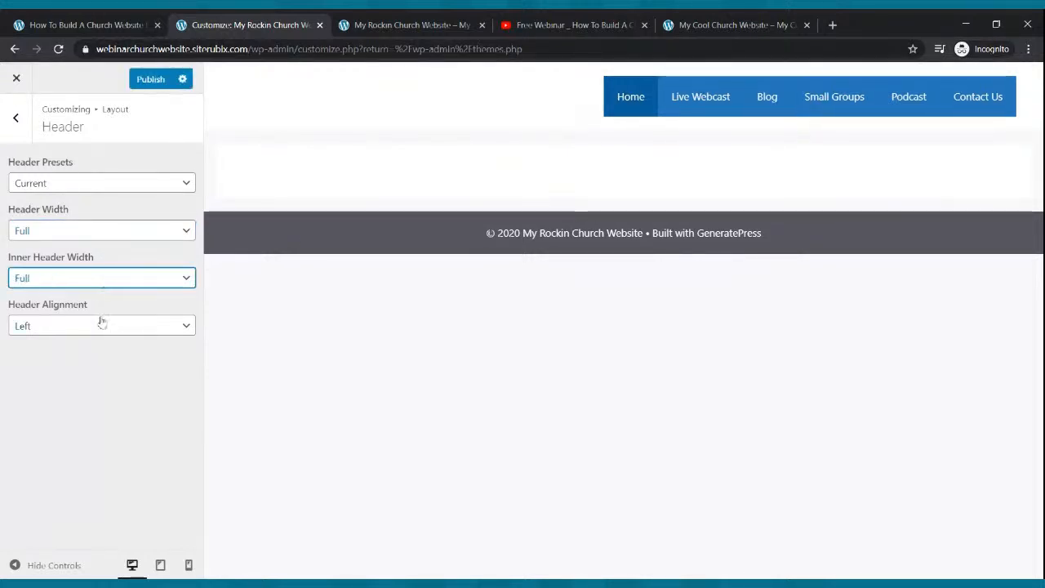
click(100, 326)
click(92, 382)
Set the Header Preset to Navigation Before, publish, and reload the live site.
click(85, 183)
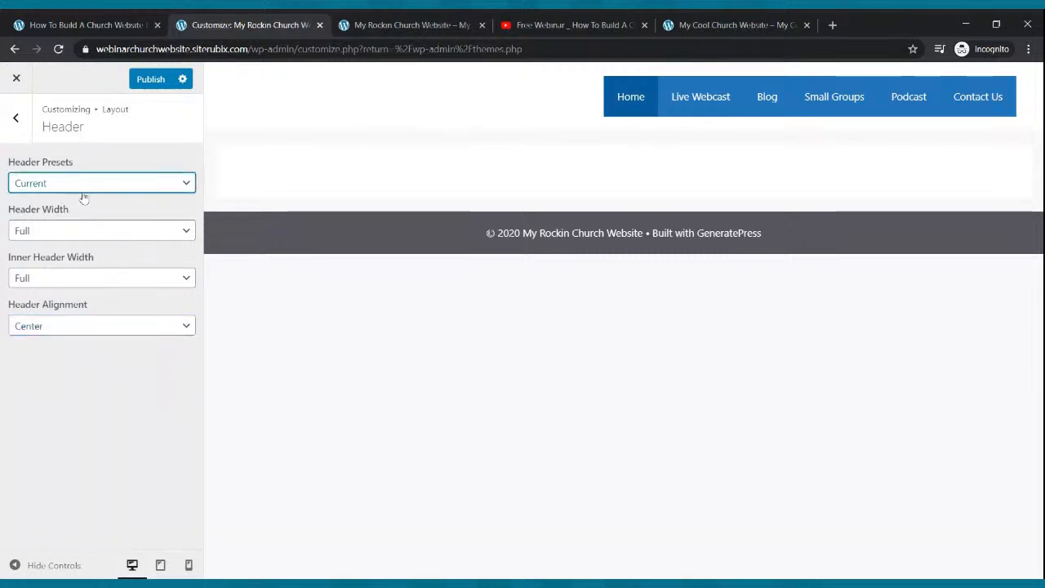
click(83, 199)
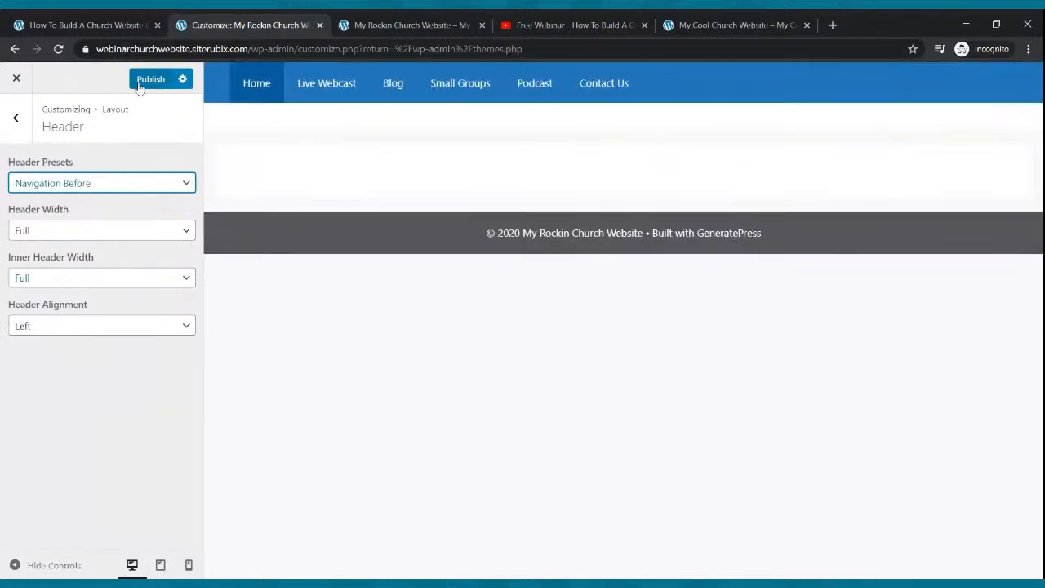
click(146, 81)
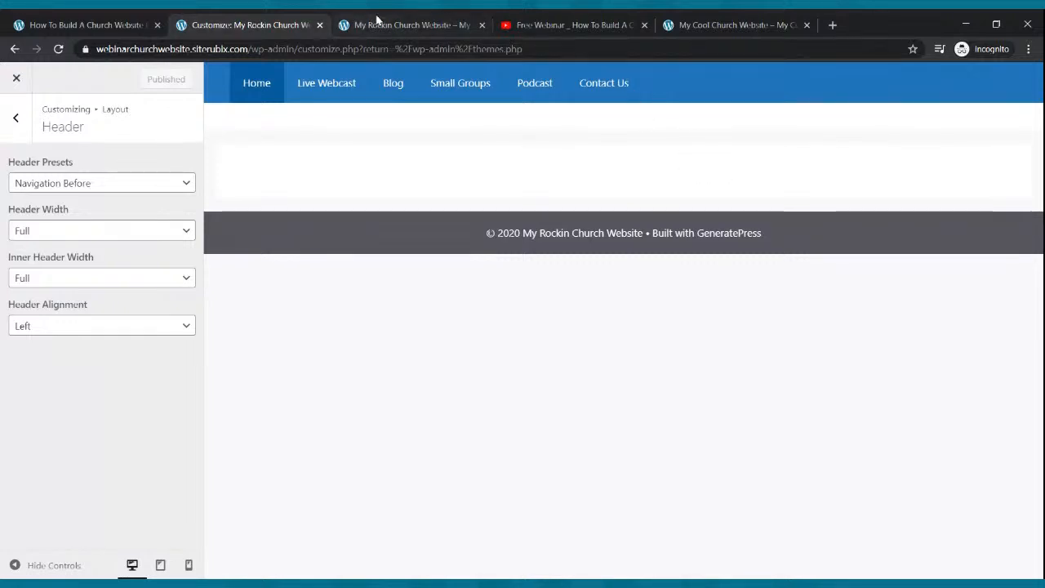
click(378, 23)
click(58, 49)
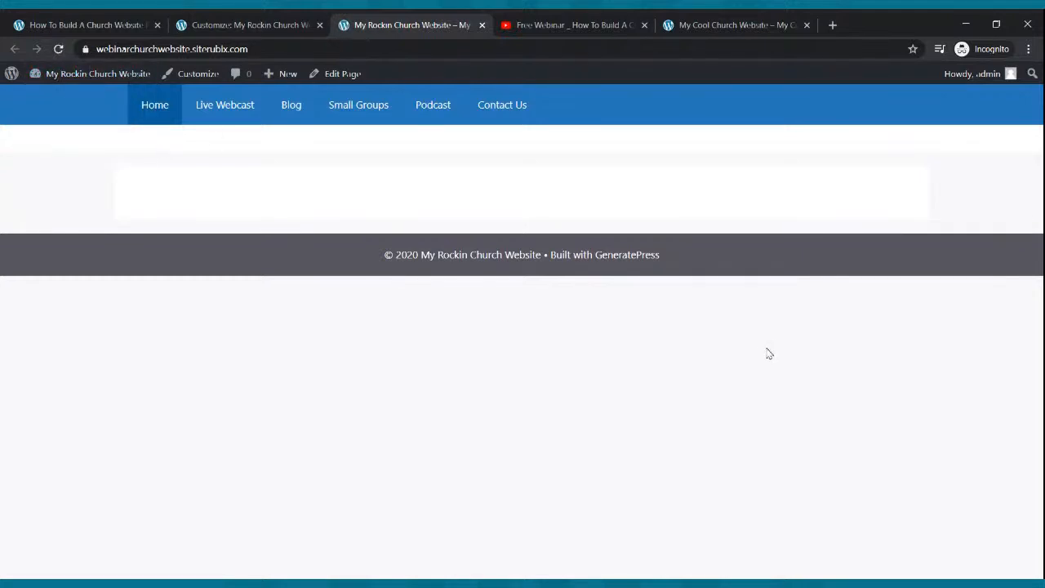
Compare the live site's new header against the Cool Church reference site.
click(752, 21)
click(595, 24)
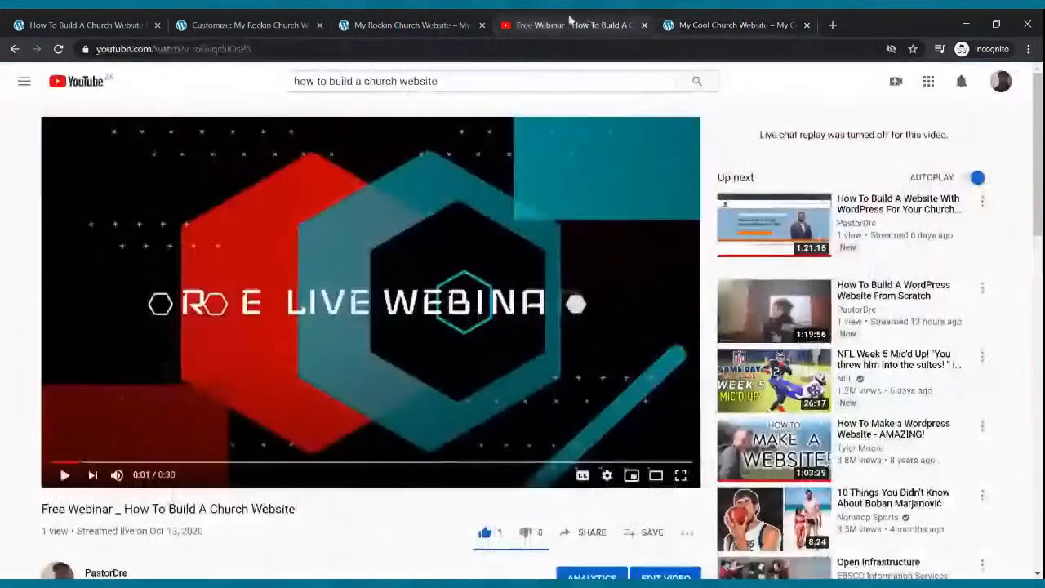
click(412, 25)
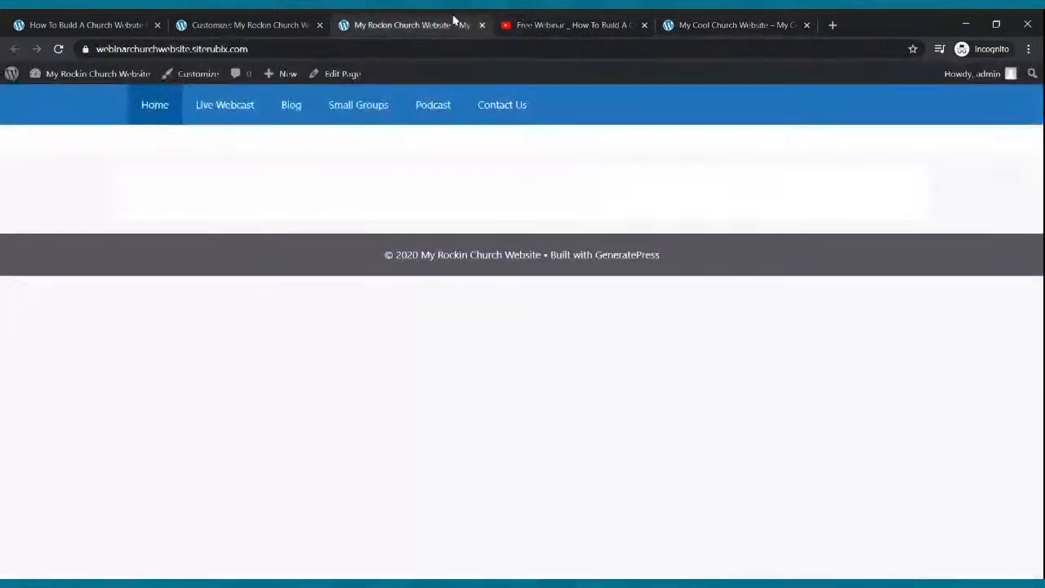
click(717, 27)
click(216, 27)
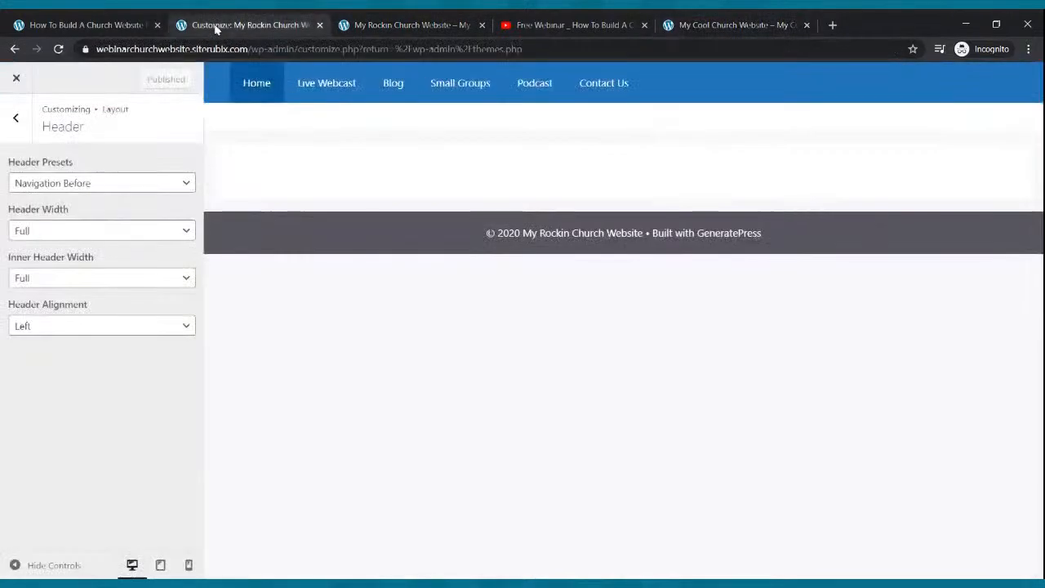
Leave the Customizer and open the Home page from Pages in the block editor.
click(17, 80)
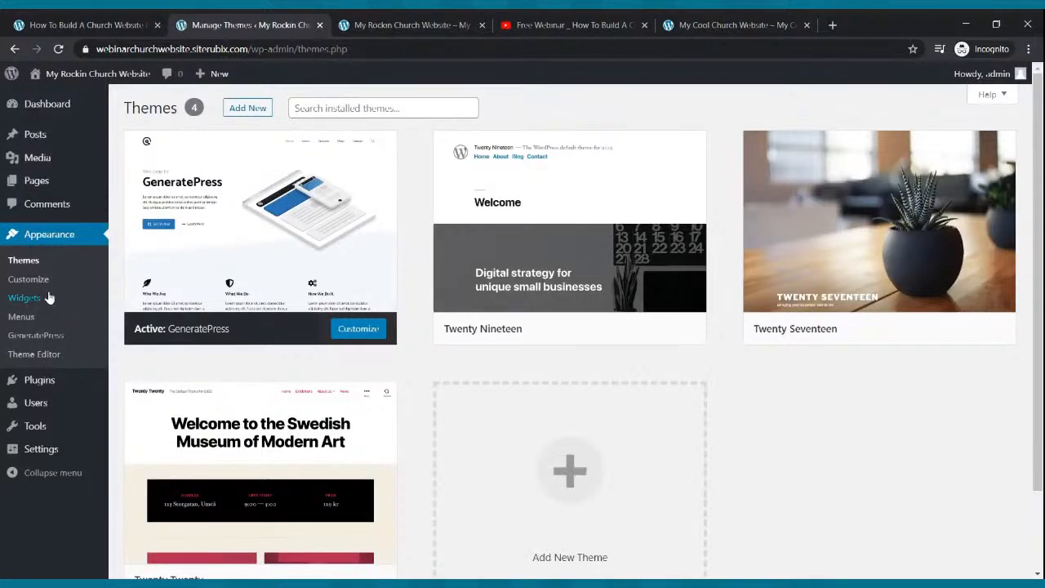
click(38, 183)
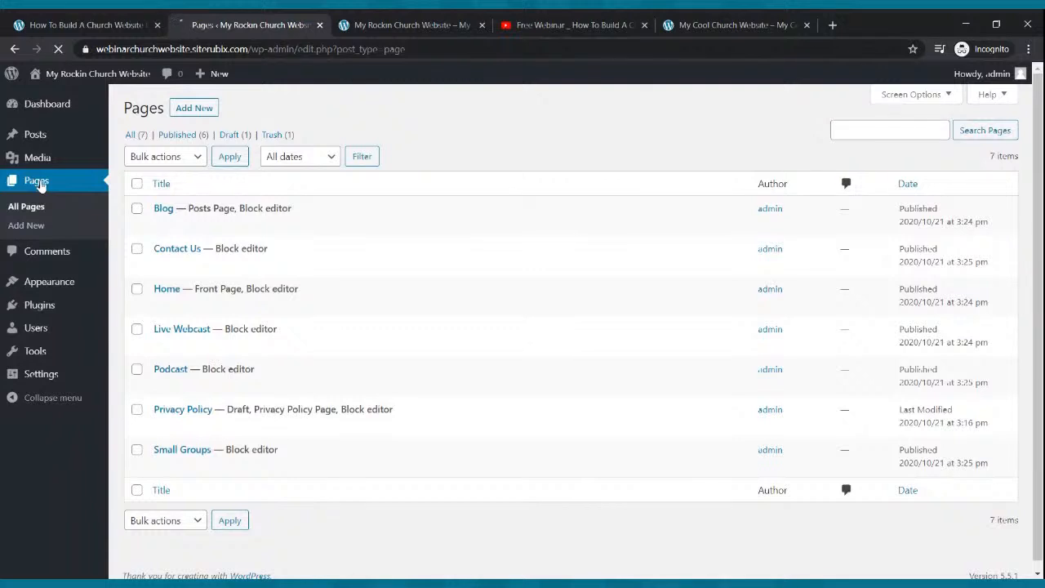
click(170, 309)
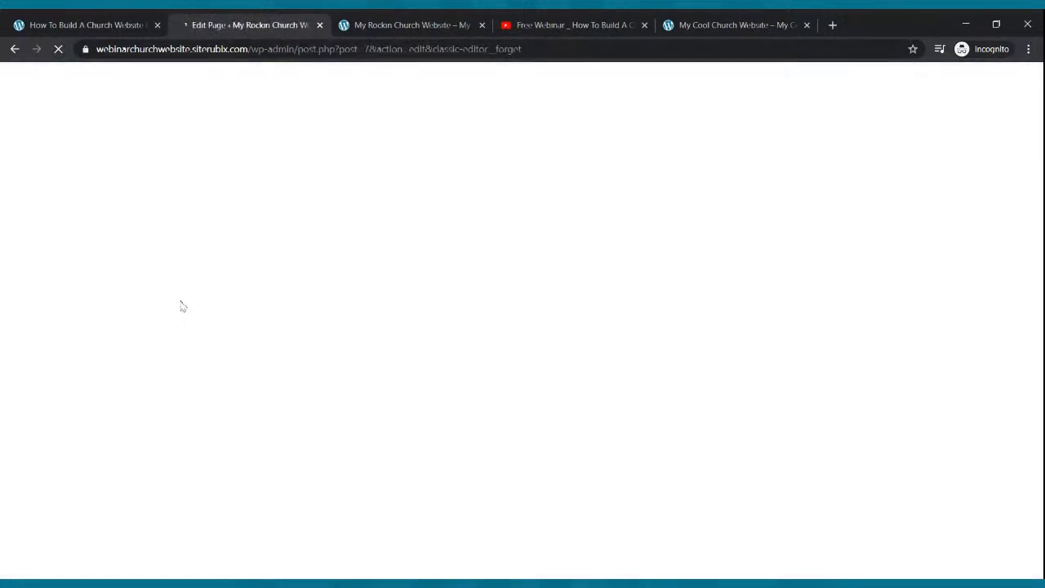
click(725, 26)
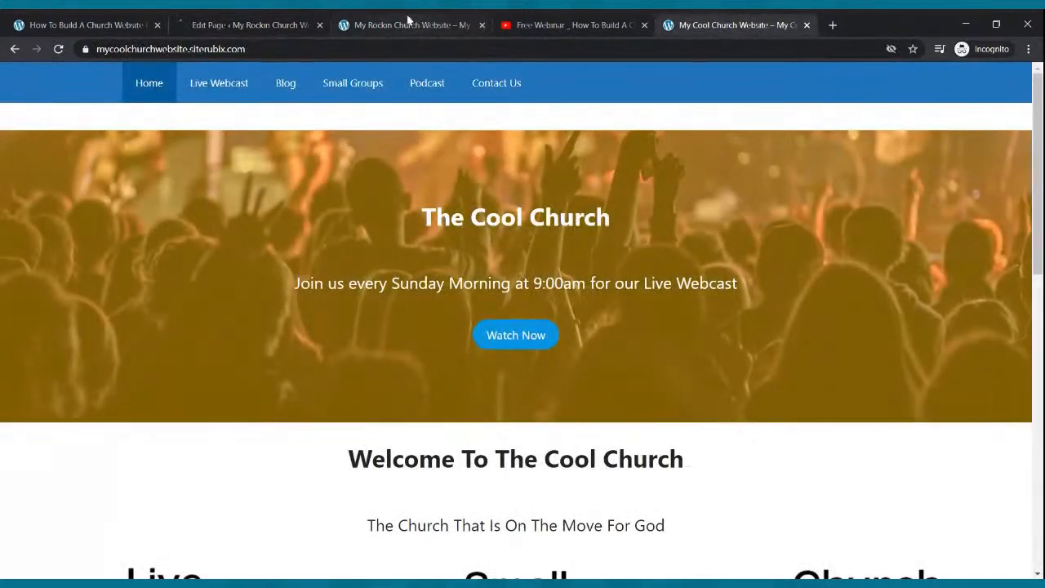
click(278, 25)
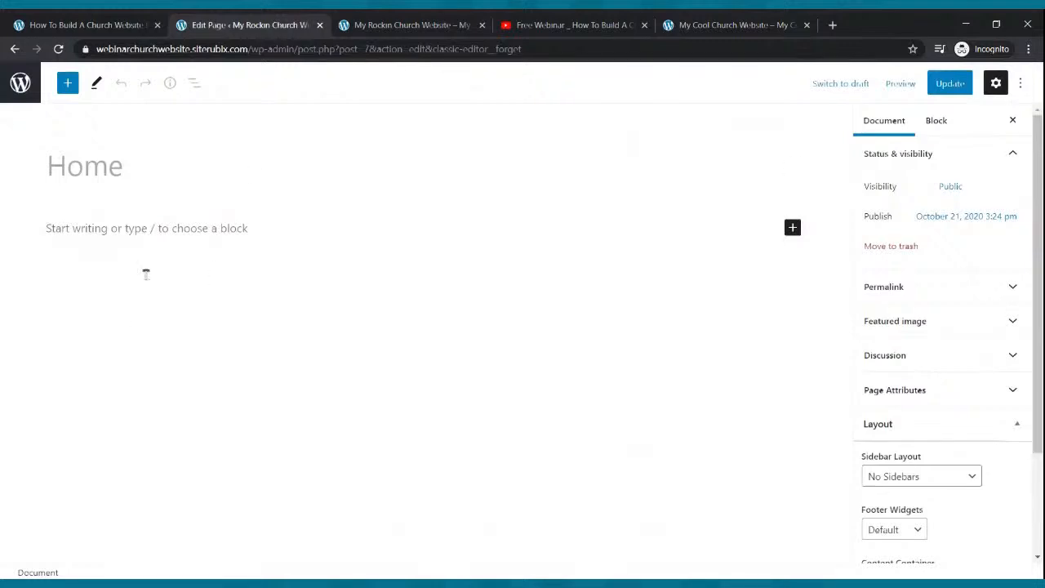
Insert a Cover block into the Home page content via the block inserter search 'cove'.
click(140, 229)
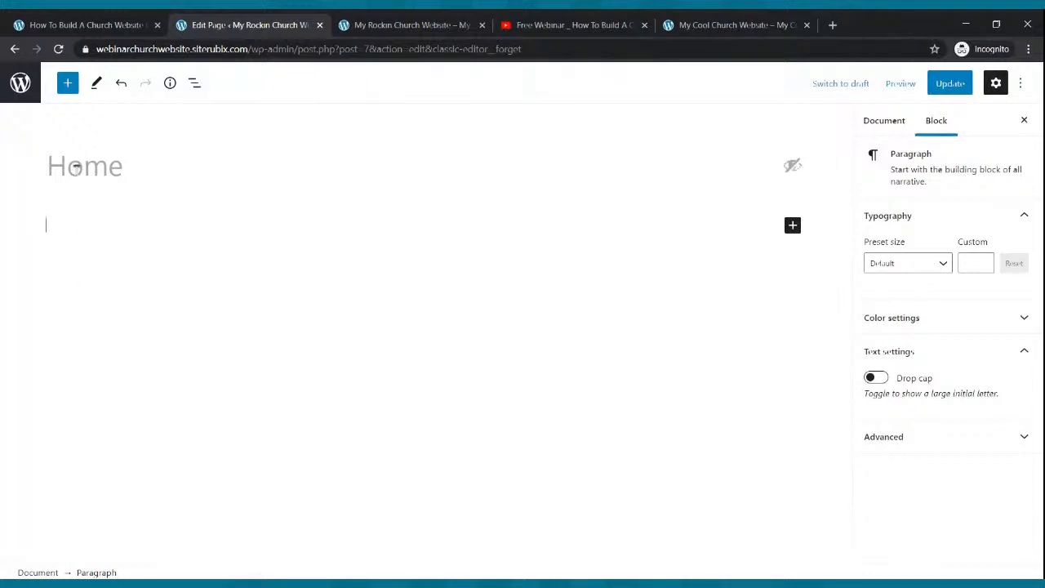
click(68, 85)
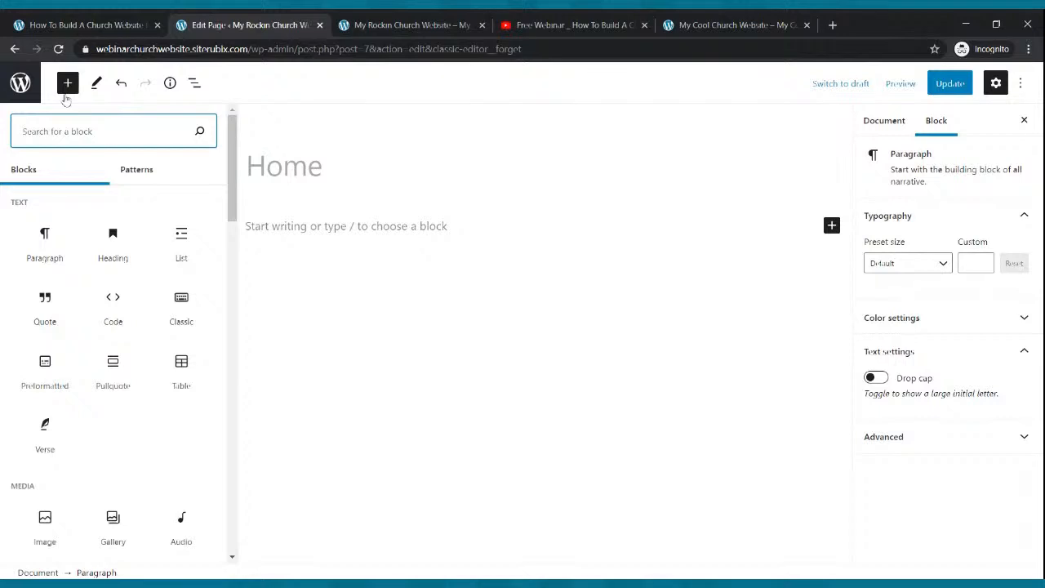
text(co)
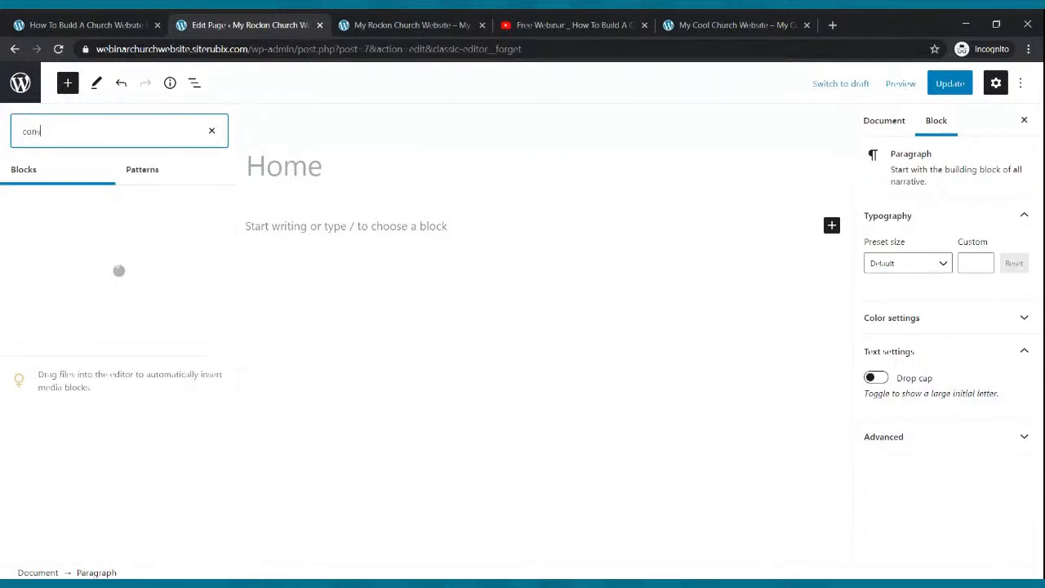
text(ver)
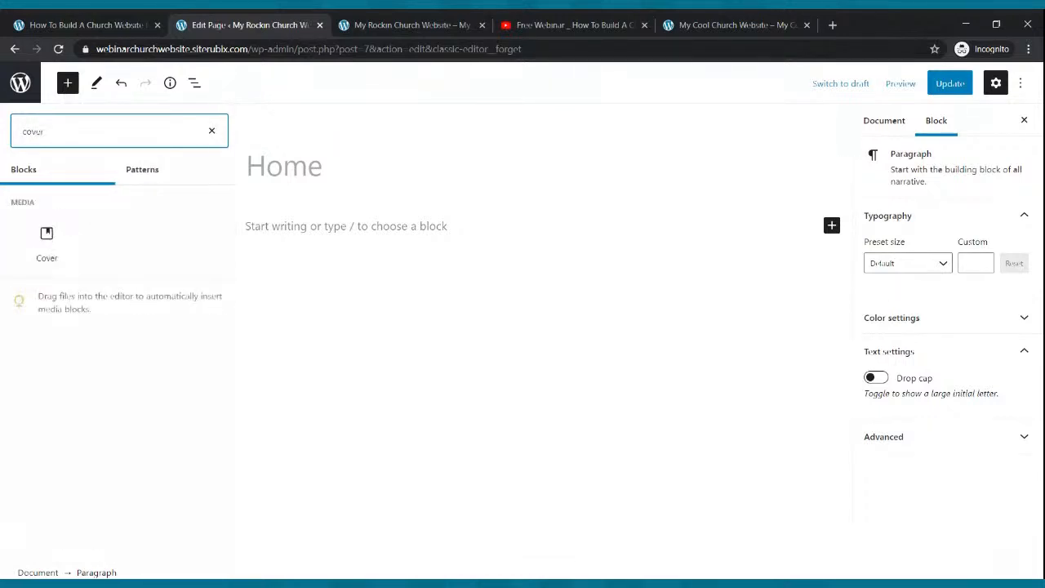
mouse_move(74, 237)
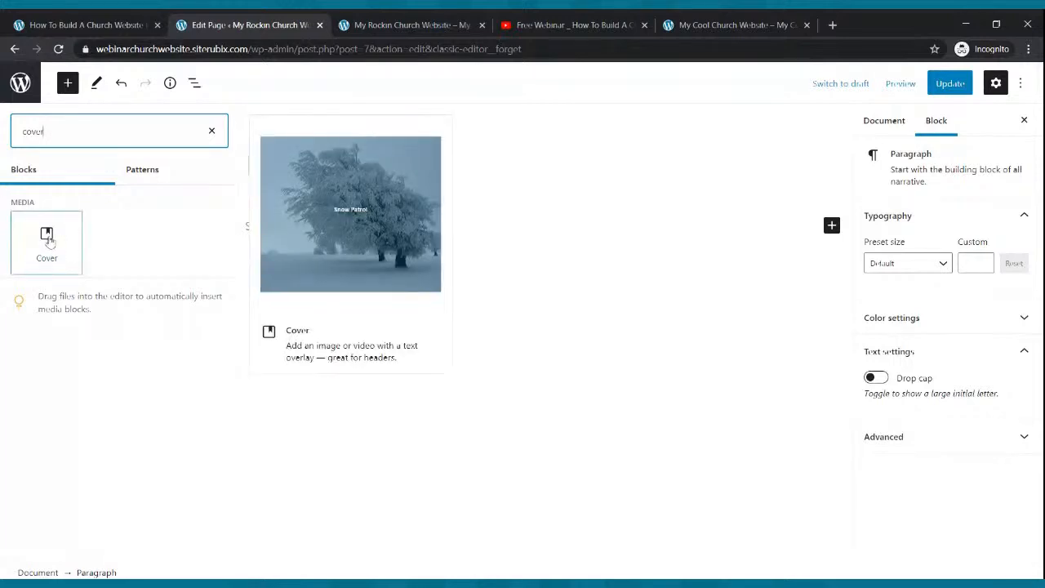
click(47, 237)
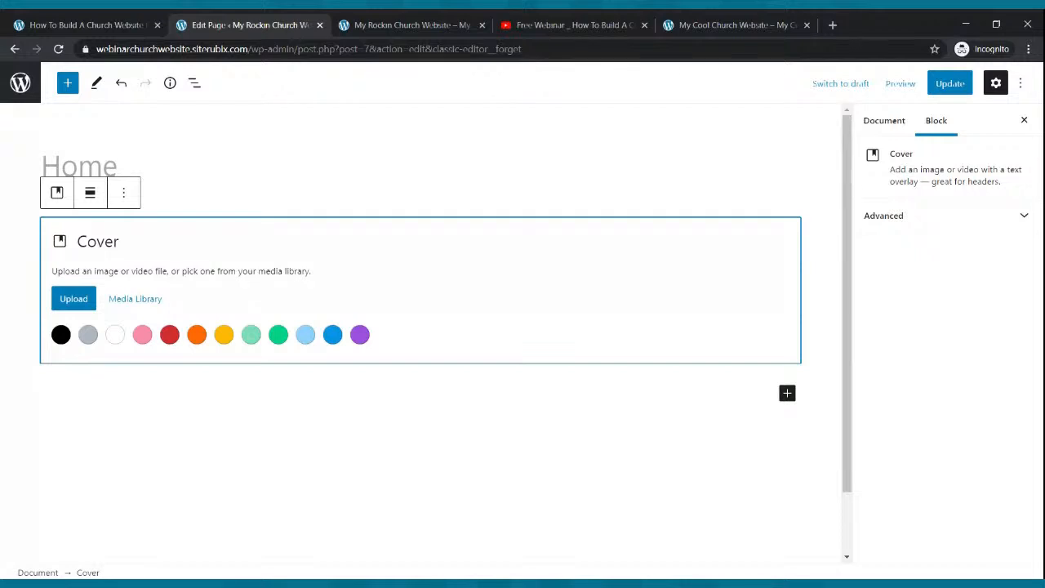
Compare with the reference hero, cancel the Cover image upload, and save the page with its empty Cover.
click(709, 25)
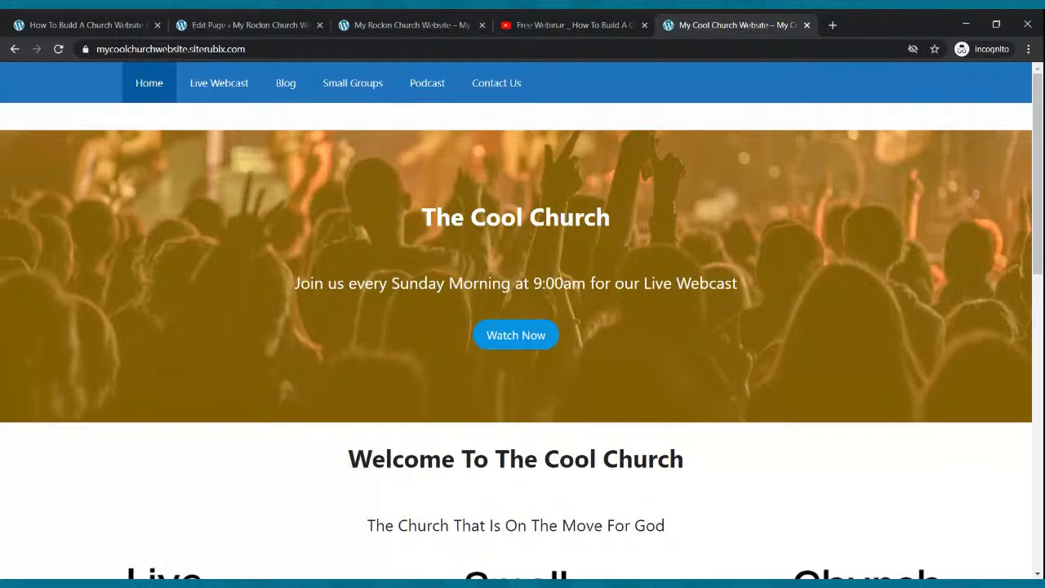
click(185, 25)
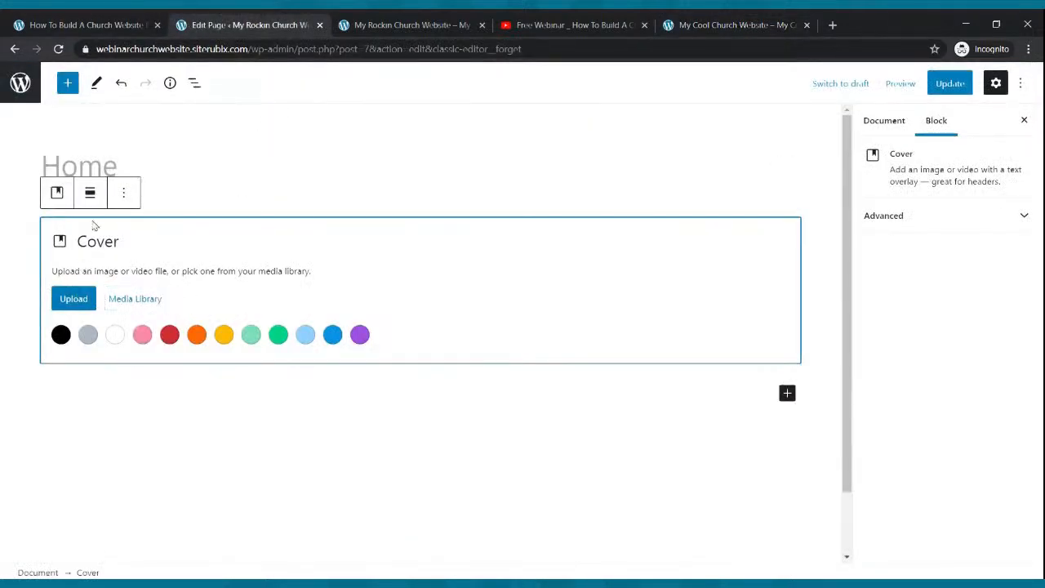
click(85, 299)
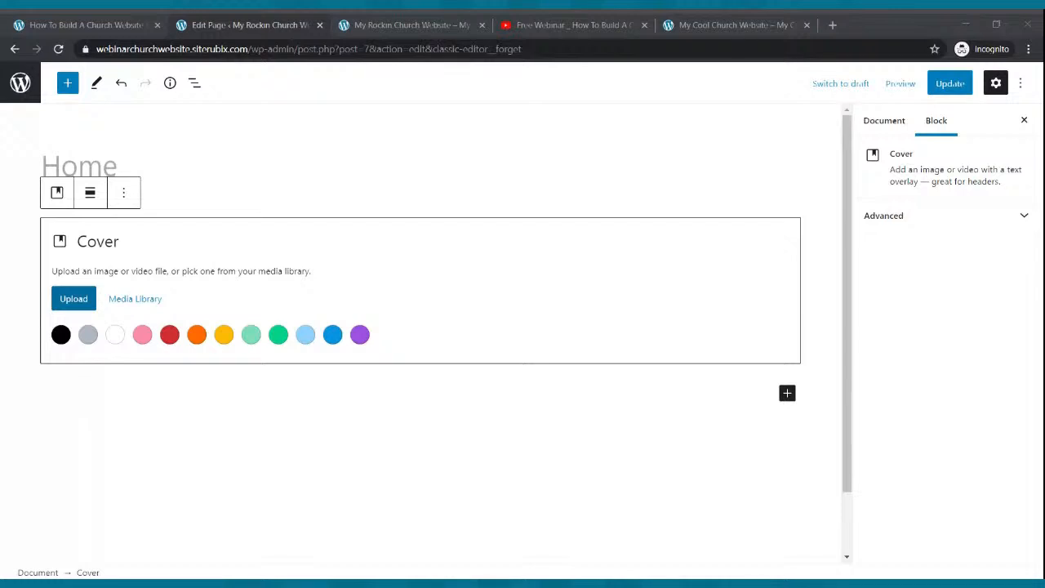
click(406, 250)
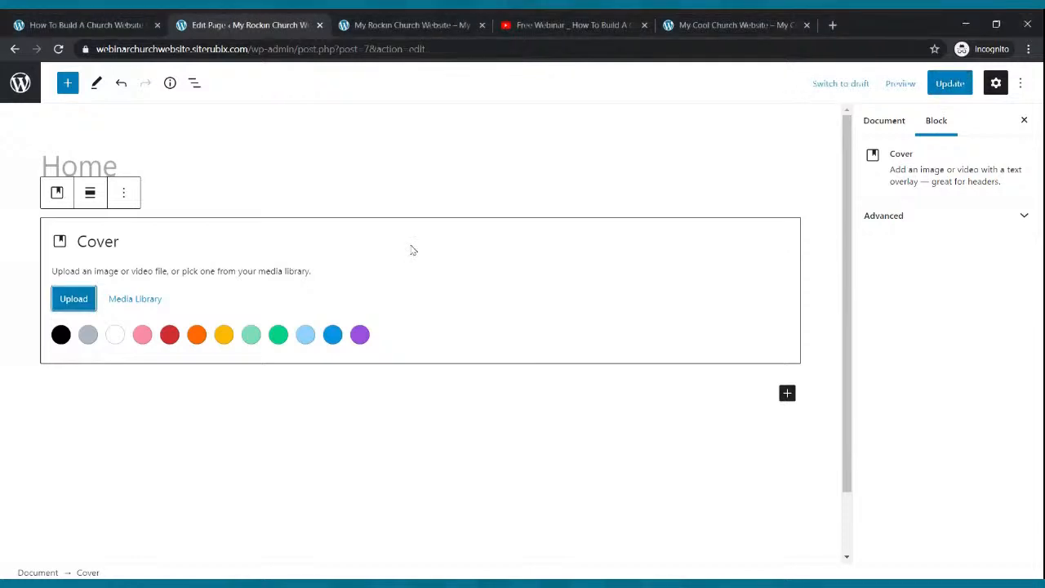
click(937, 85)
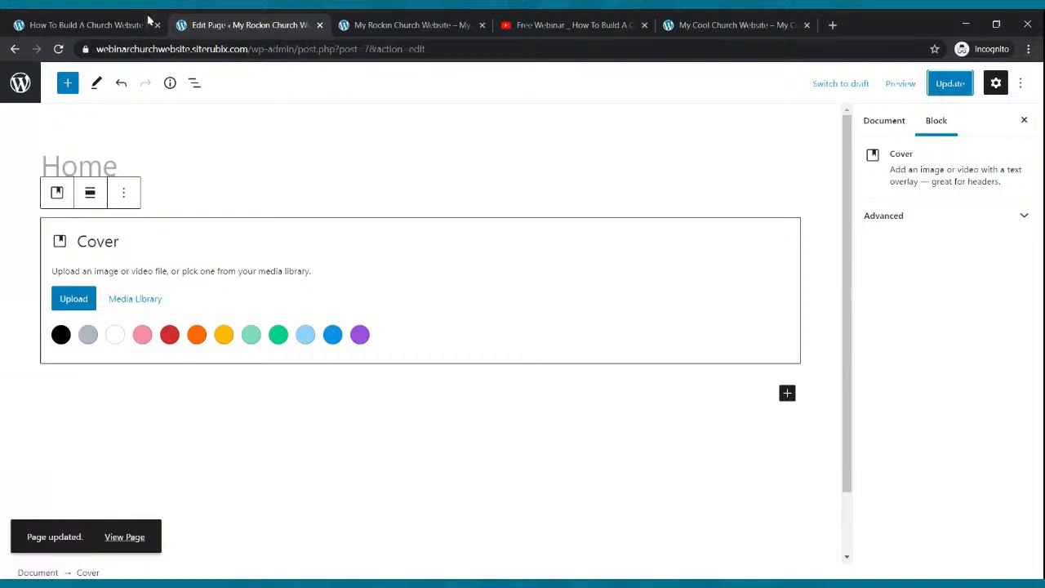
click(58, 49)
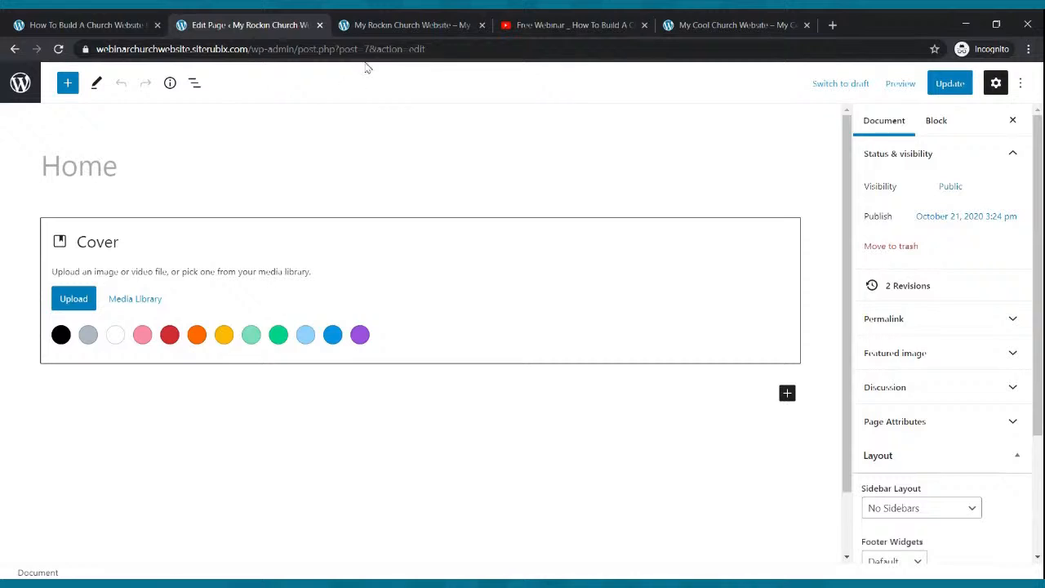
Review the reloaded live site, then add an empty paragraph below the Cover block.
click(391, 26)
click(58, 49)
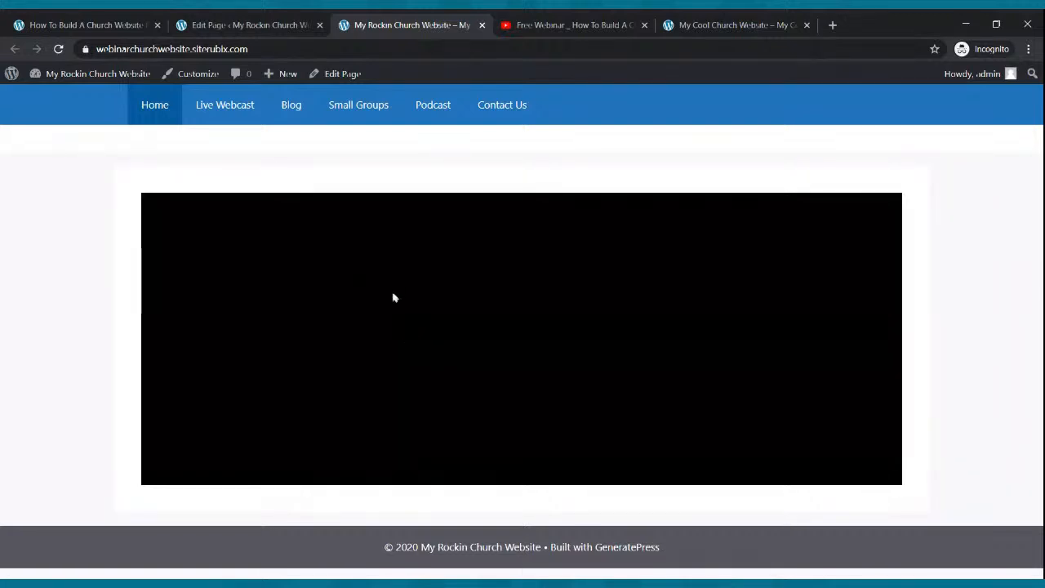
click(212, 27)
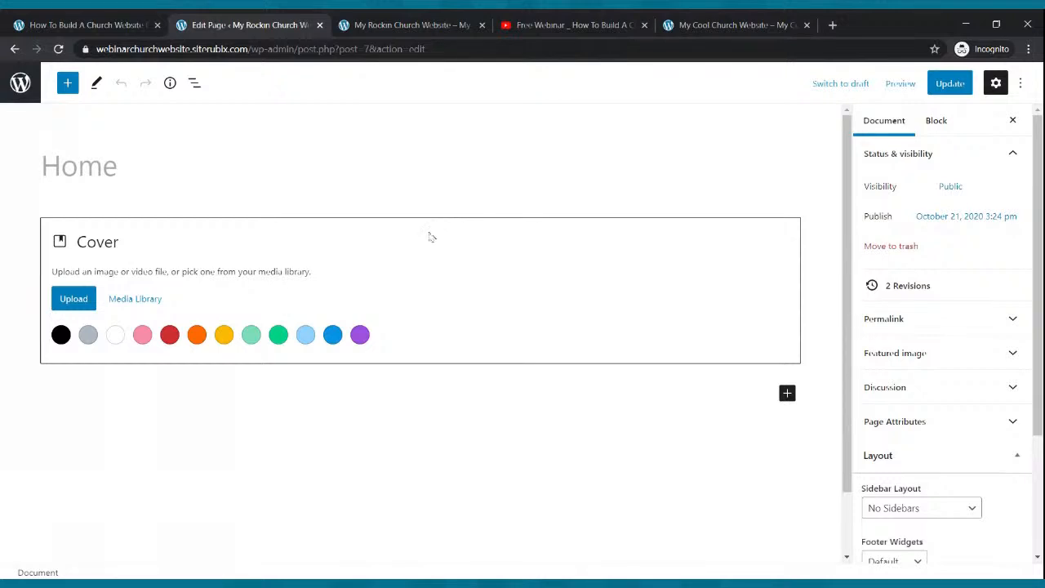
click(604, 246)
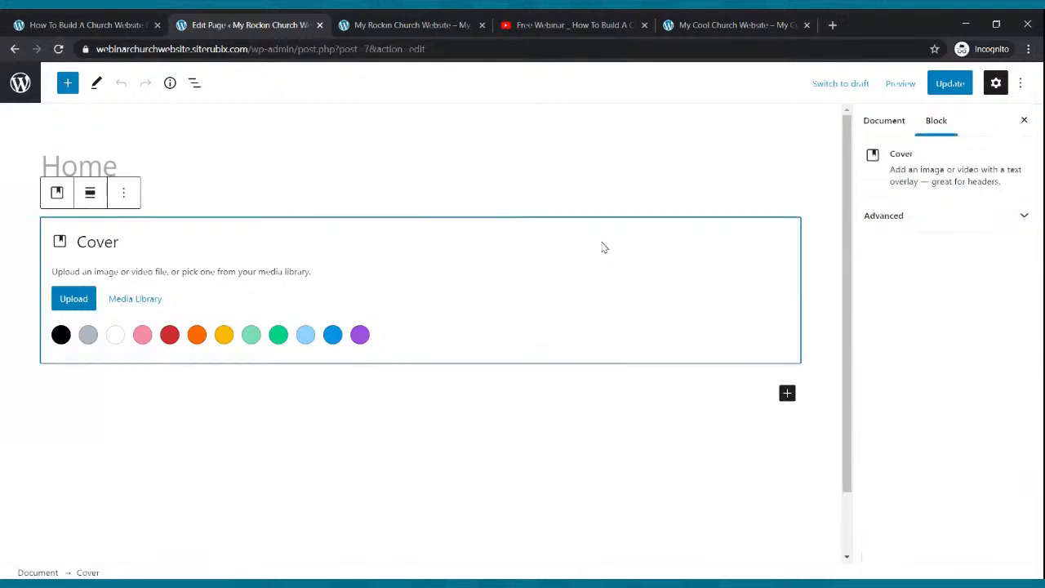
click(125, 194)
click(127, 196)
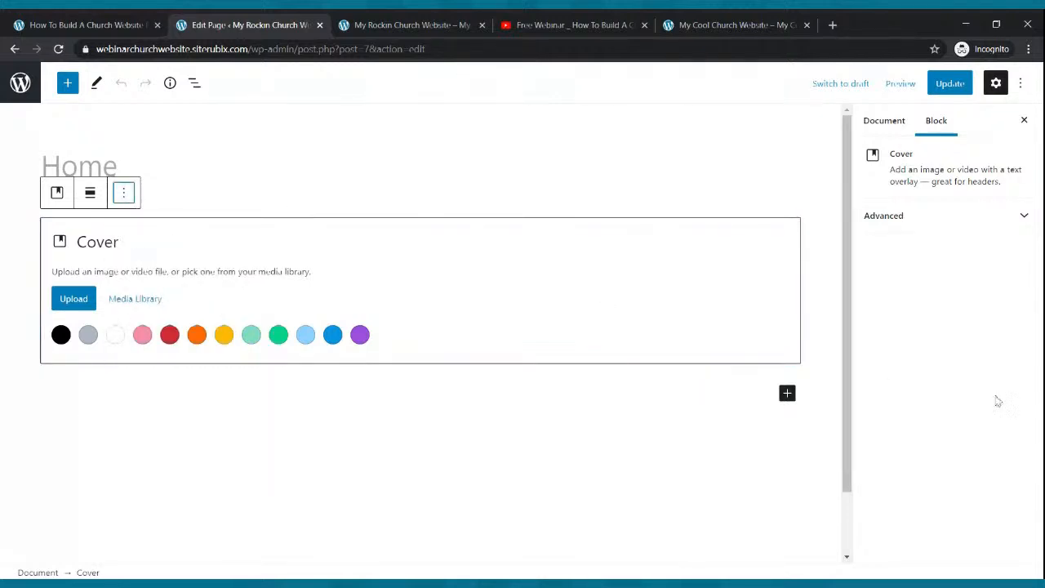
click(688, 162)
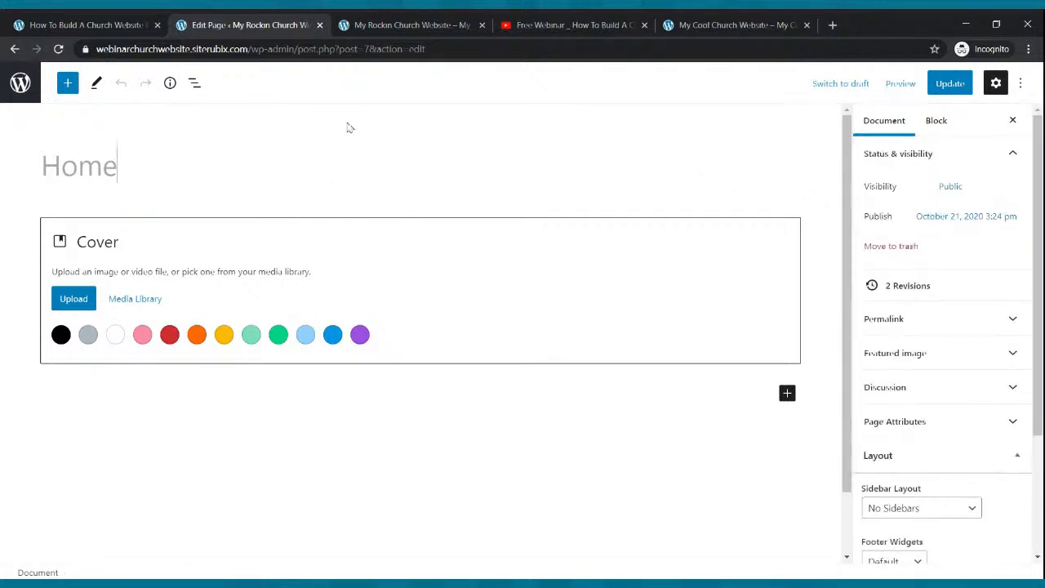
click(693, 398)
click(469, 152)
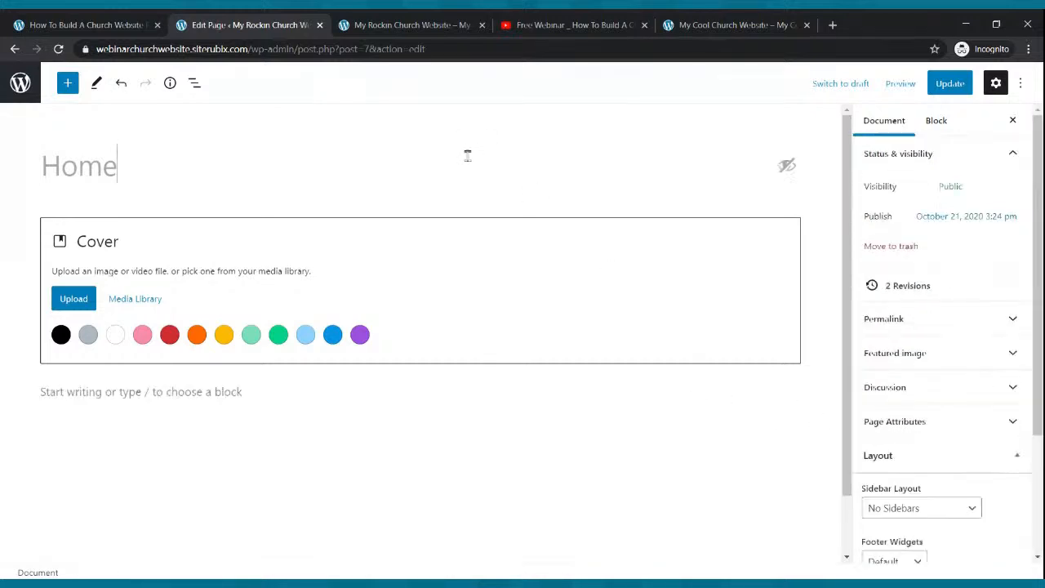
Set the page's Content Container to Full Width and update the page.
scroll(884, 369, down, 1)
scroll(884, 369, down, 1)
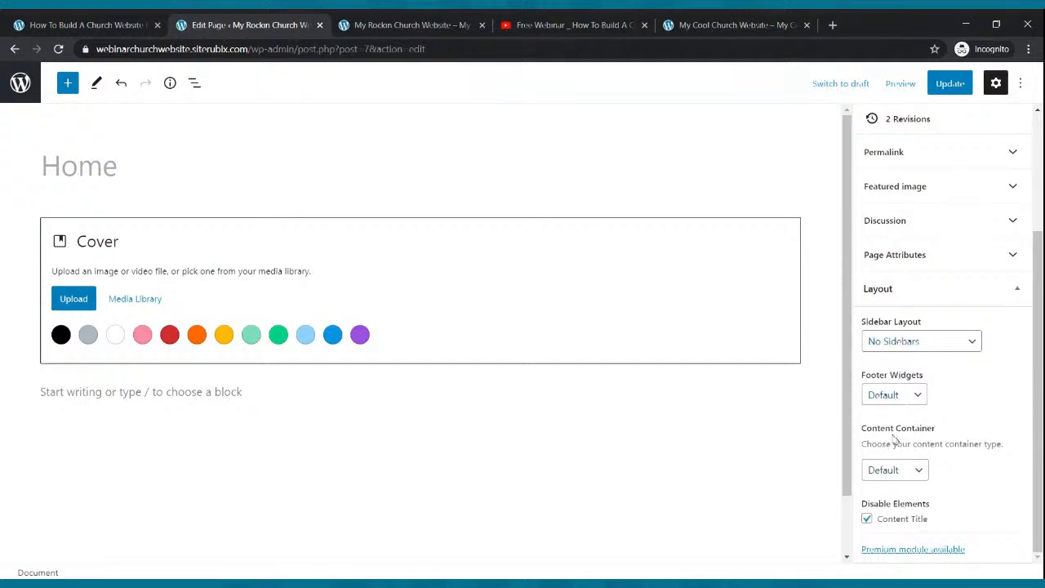
click(918, 488)
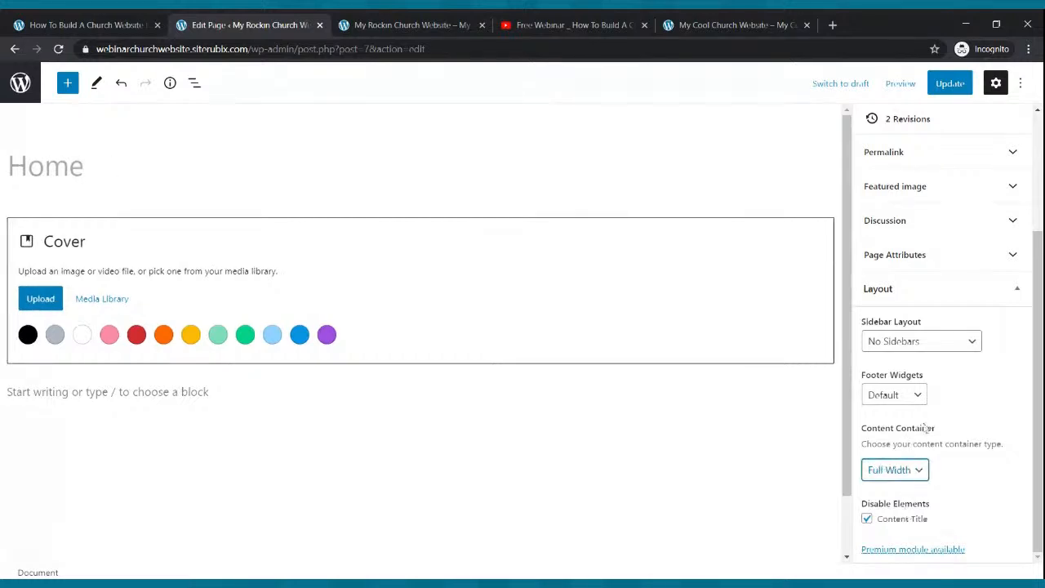
click(961, 85)
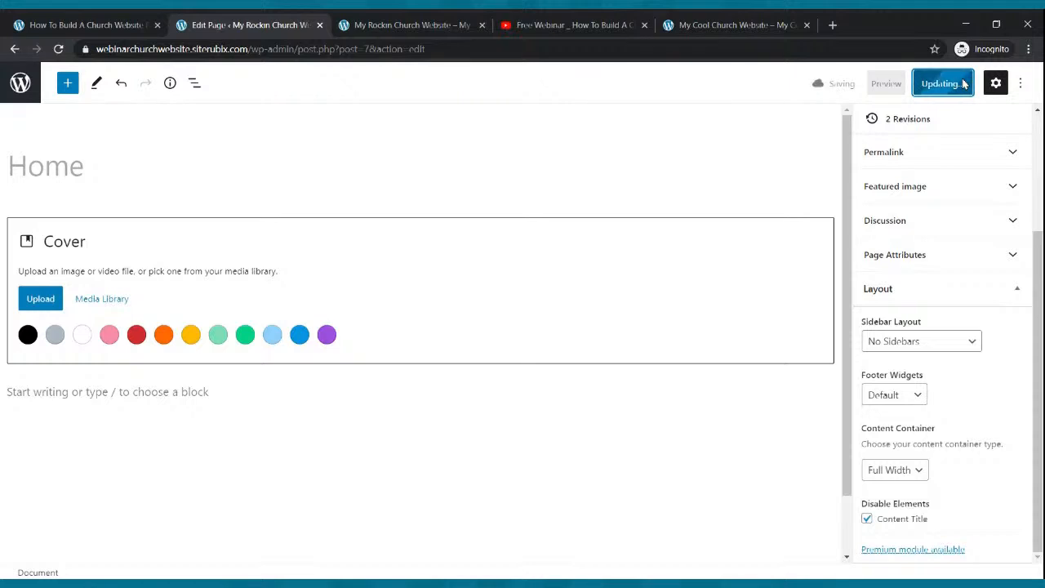
Save again, reload the live home page showing the black Cover band, then view the reference site.
click(427, 33)
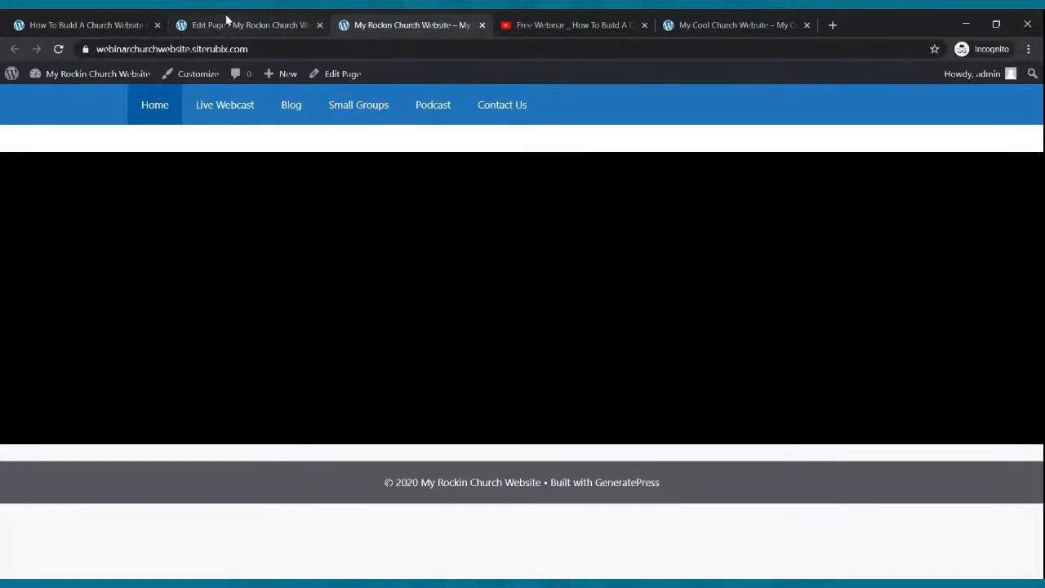
click(228, 24)
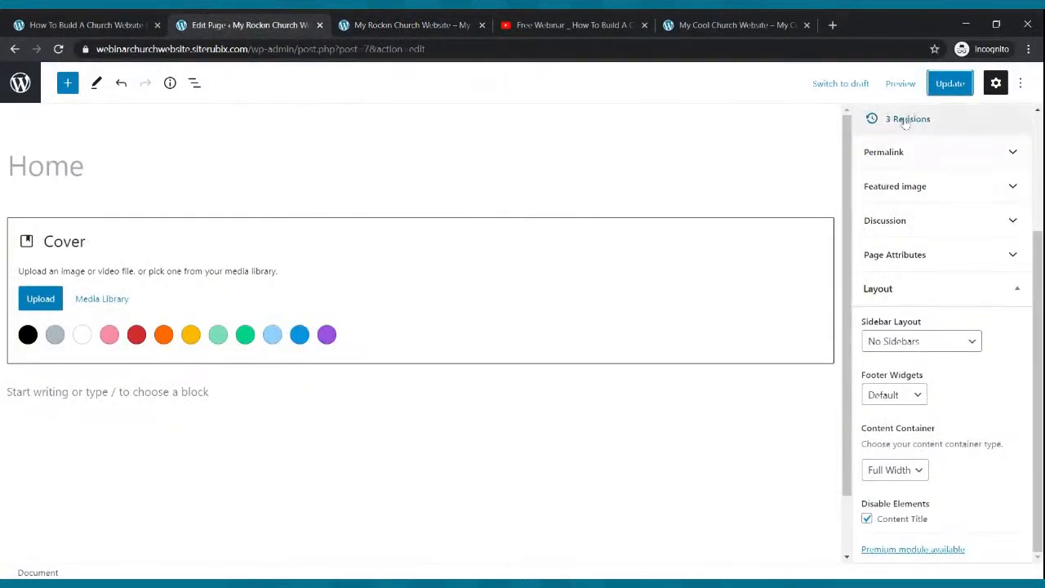
click(946, 87)
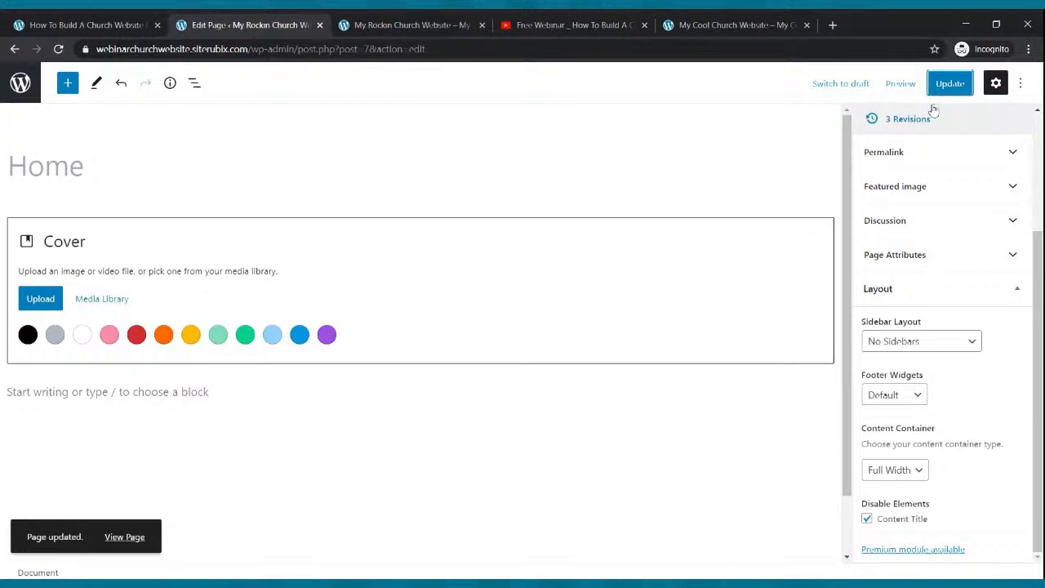
click(441, 23)
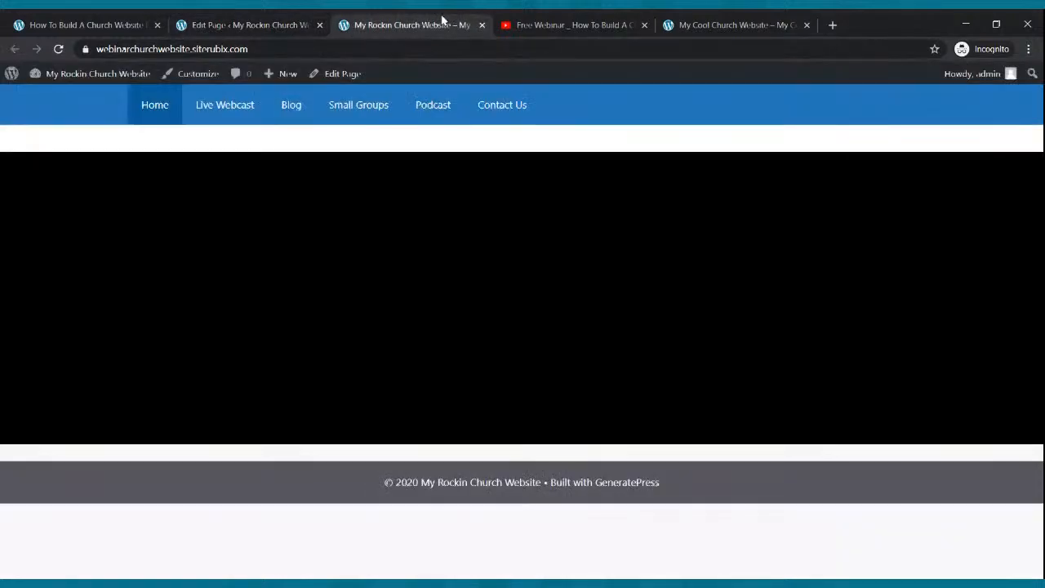
click(58, 49)
click(261, 25)
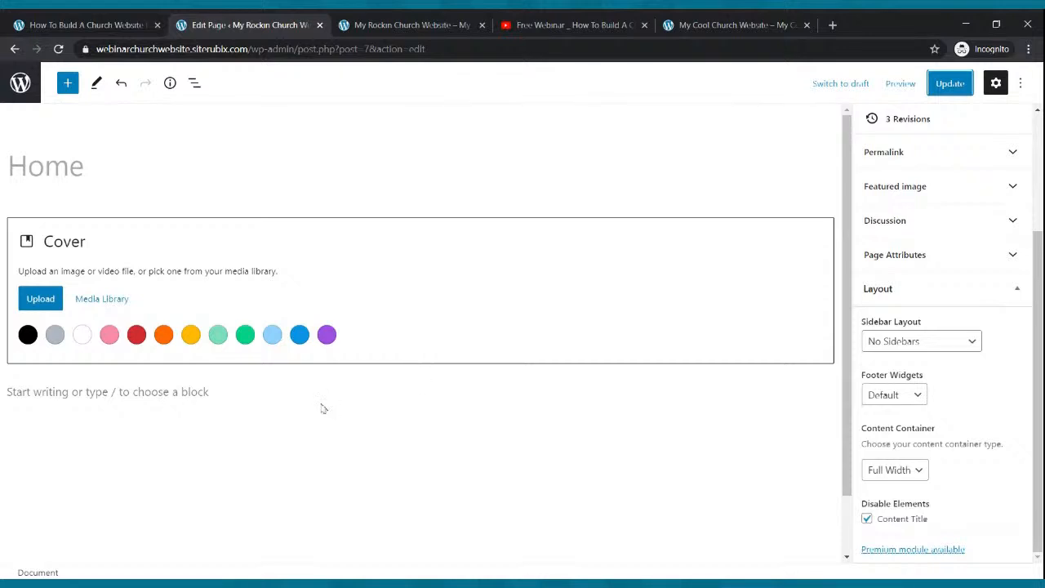
click(702, 23)
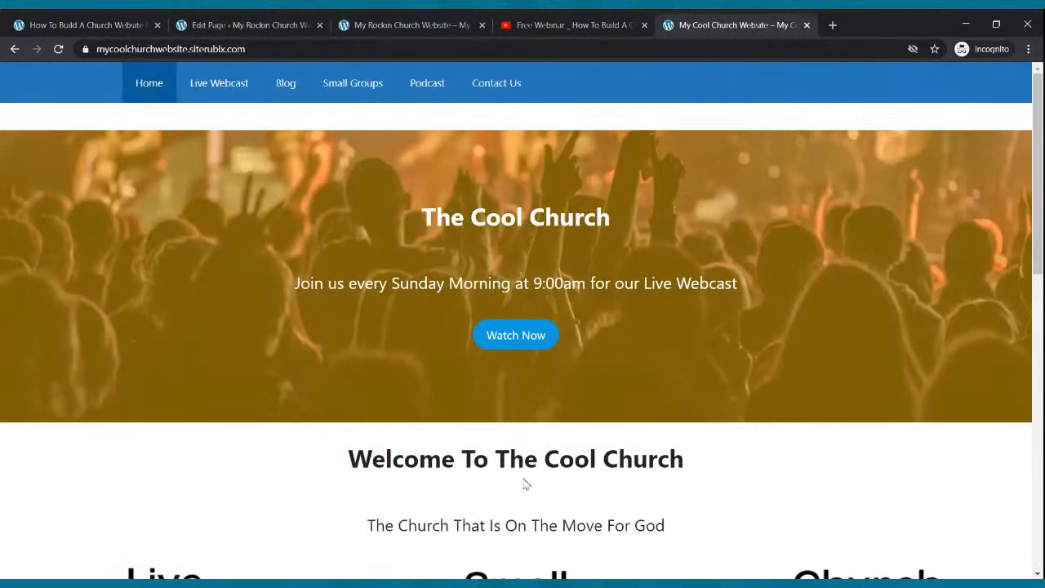
Type 'Welcome To The Cool Church' below the Cover and make it bold.
scroll(514, 478, down, 2)
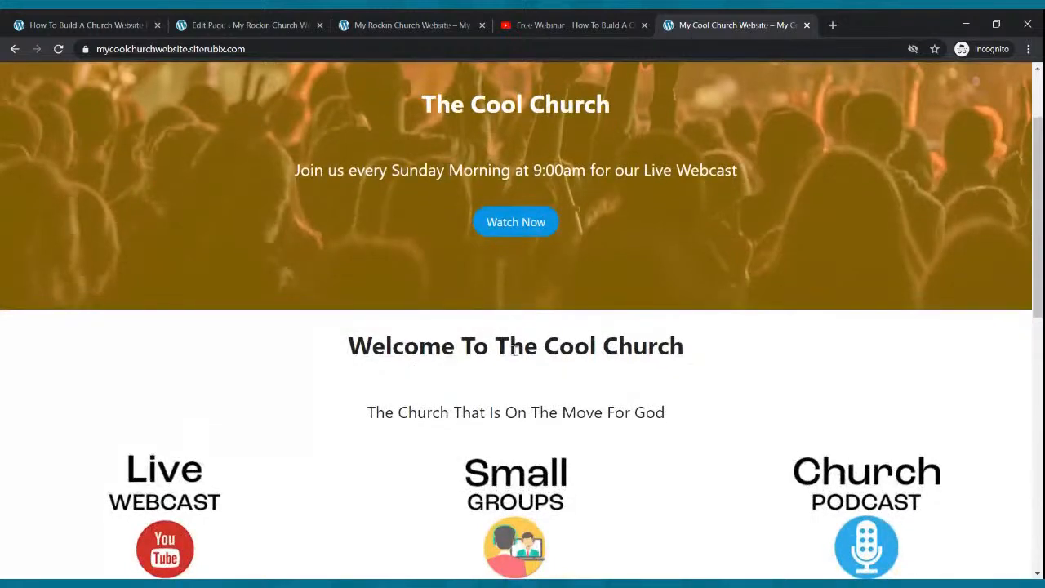
click(245, 26)
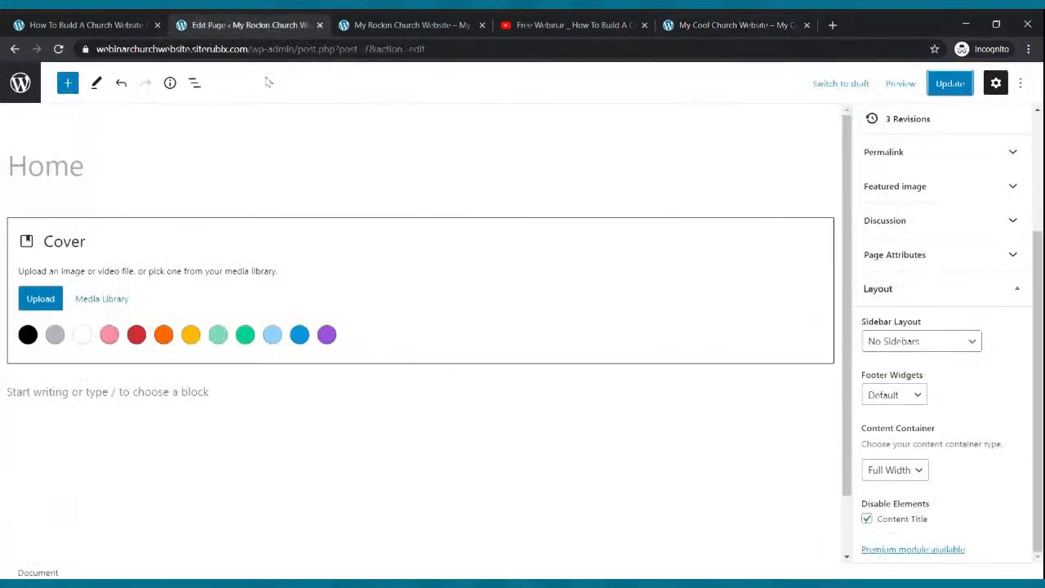
click(208, 390)
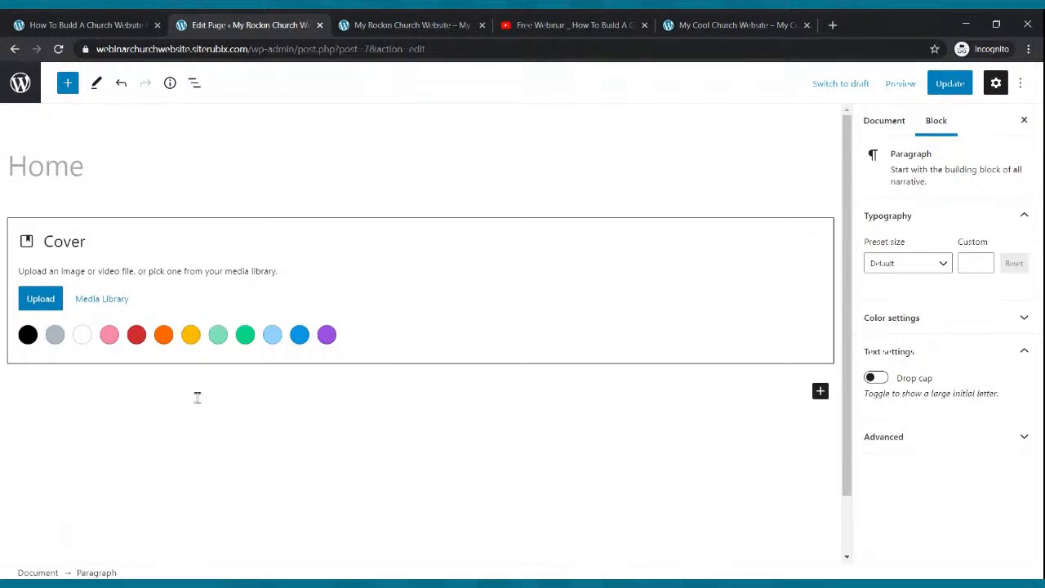
text(Welcome To The Cool Church)
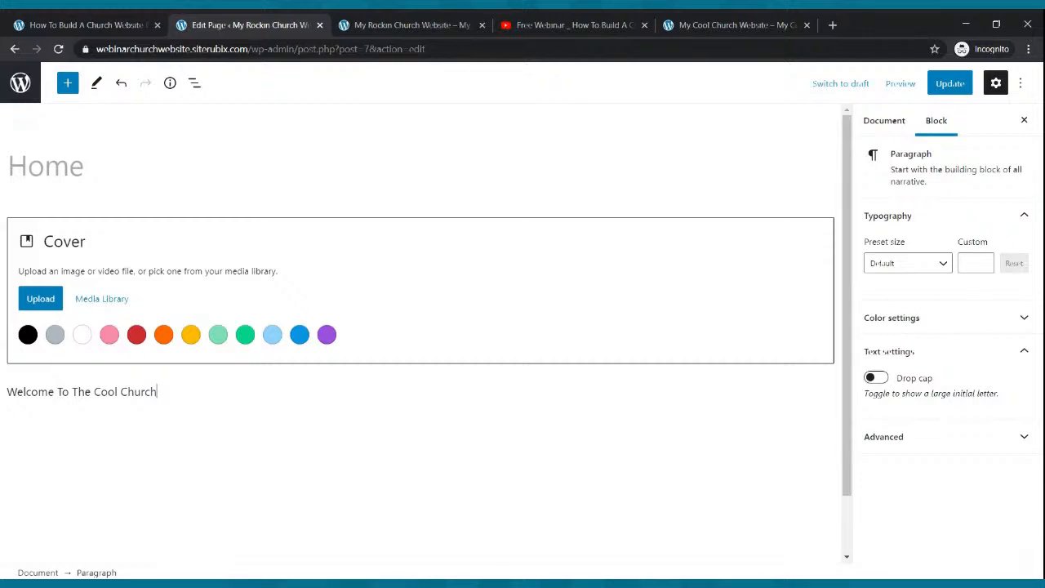
drag(157, 393, 8, 392)
click(120, 359)
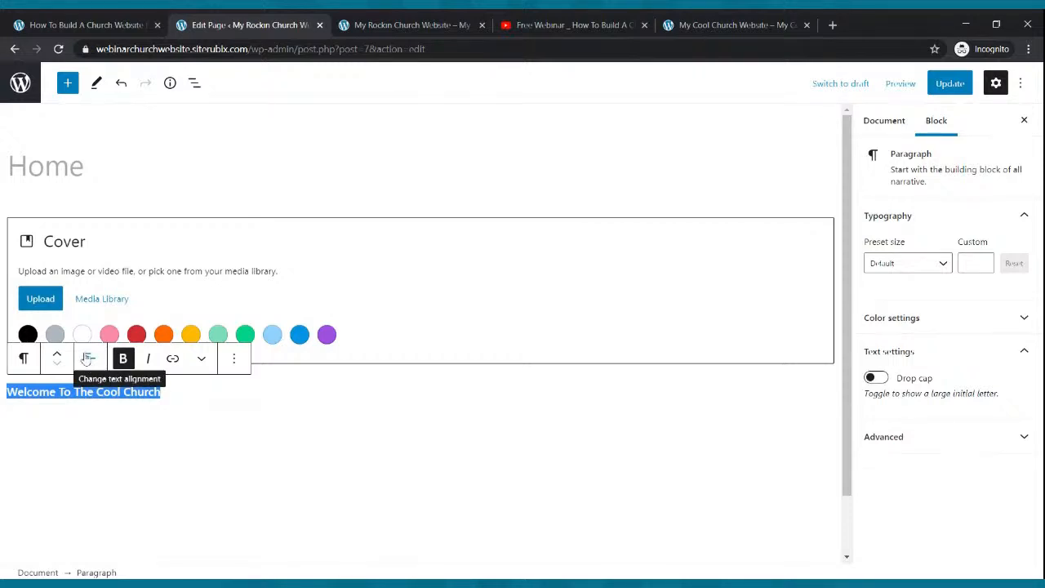
Centre the welcome line and set its custom font size to 40.
click(88, 360)
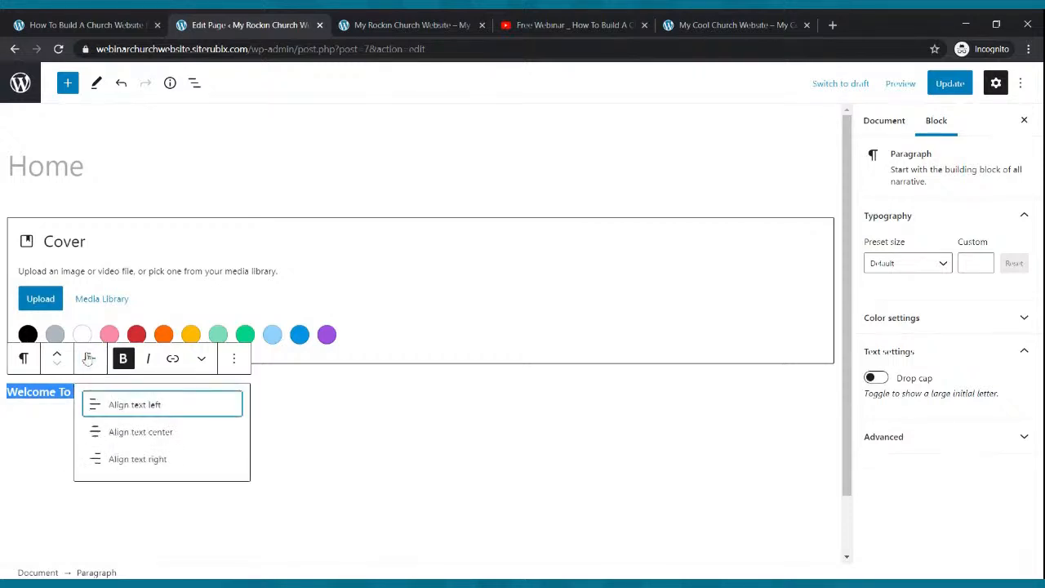
click(91, 433)
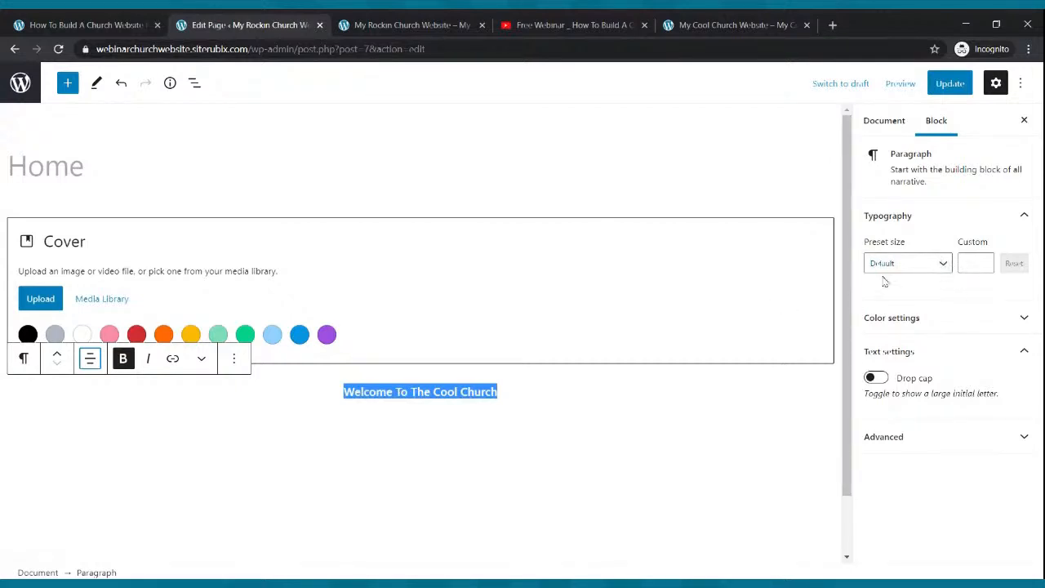
click(939, 266)
click(941, 422)
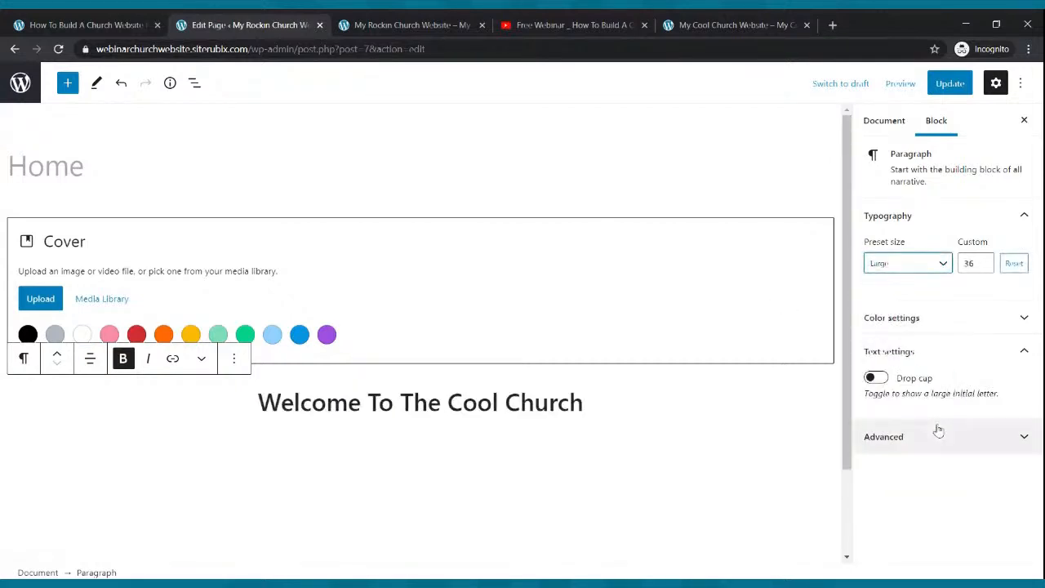
click(943, 264)
click(961, 466)
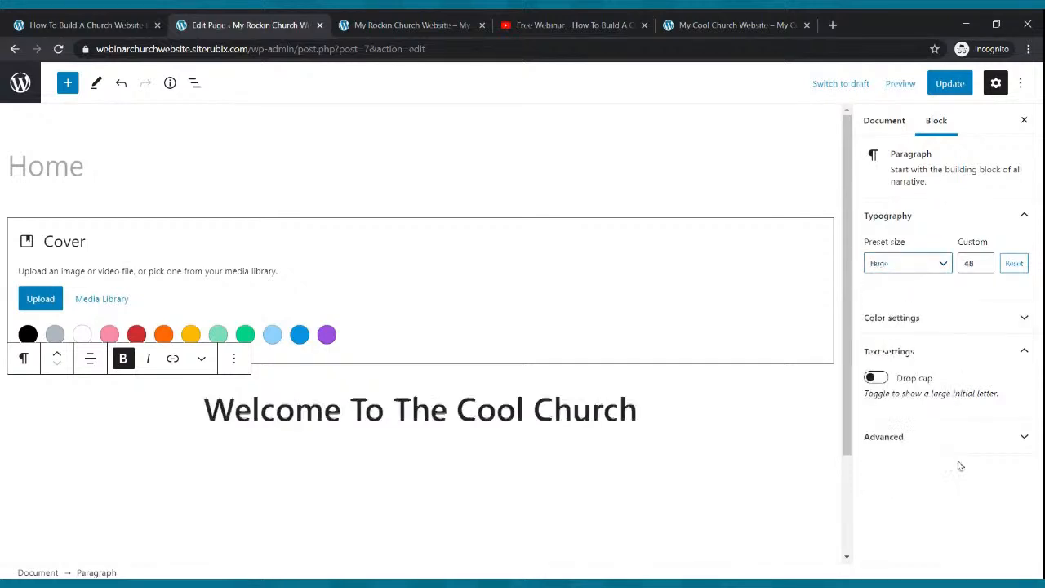
click(983, 261)
click(984, 267)
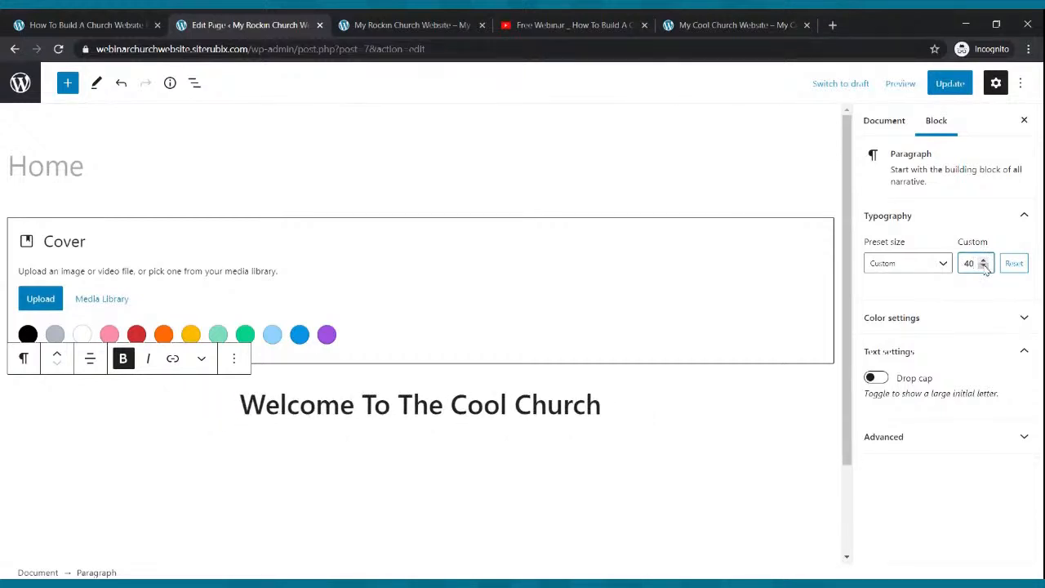
Update the page and check the new welcome heading on the live site against the reference.
click(952, 86)
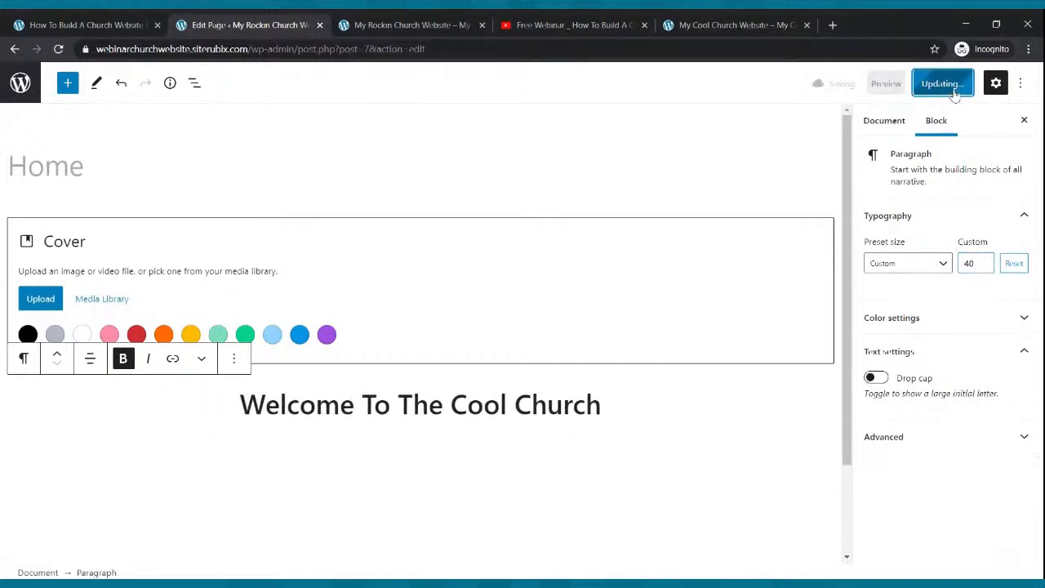
click(384, 17)
click(58, 49)
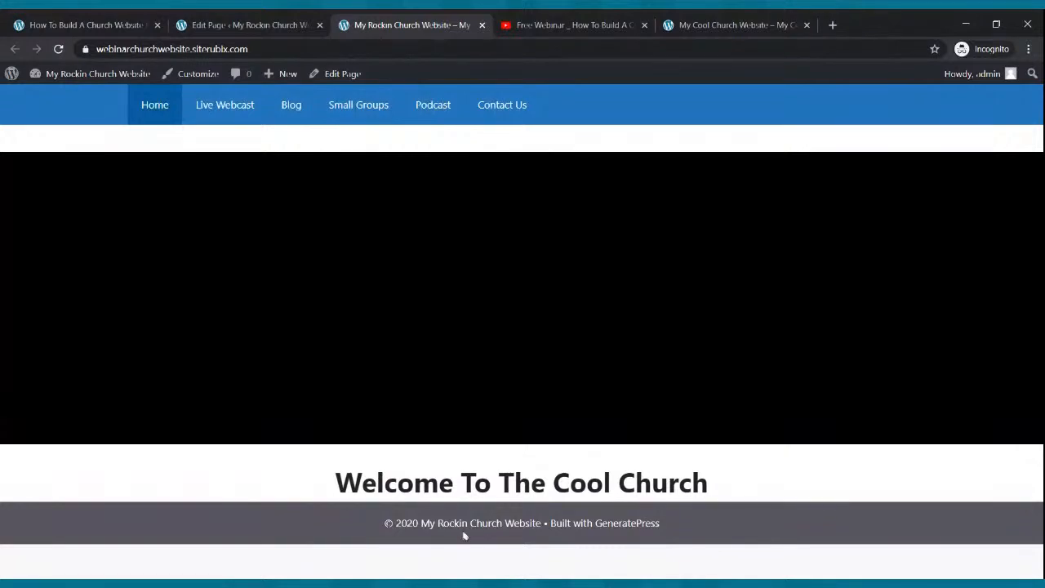
click(730, 25)
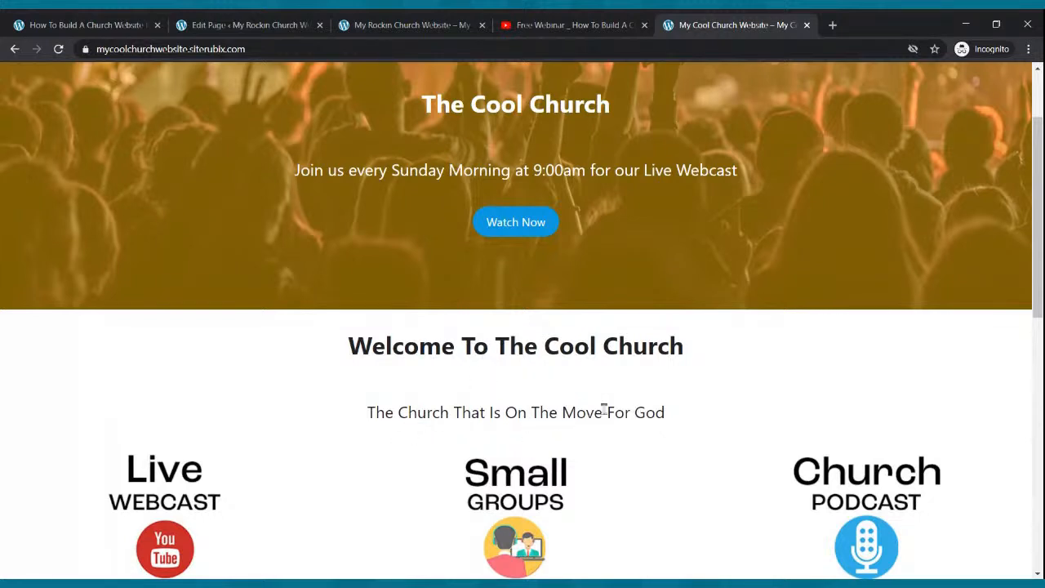
click(300, 21)
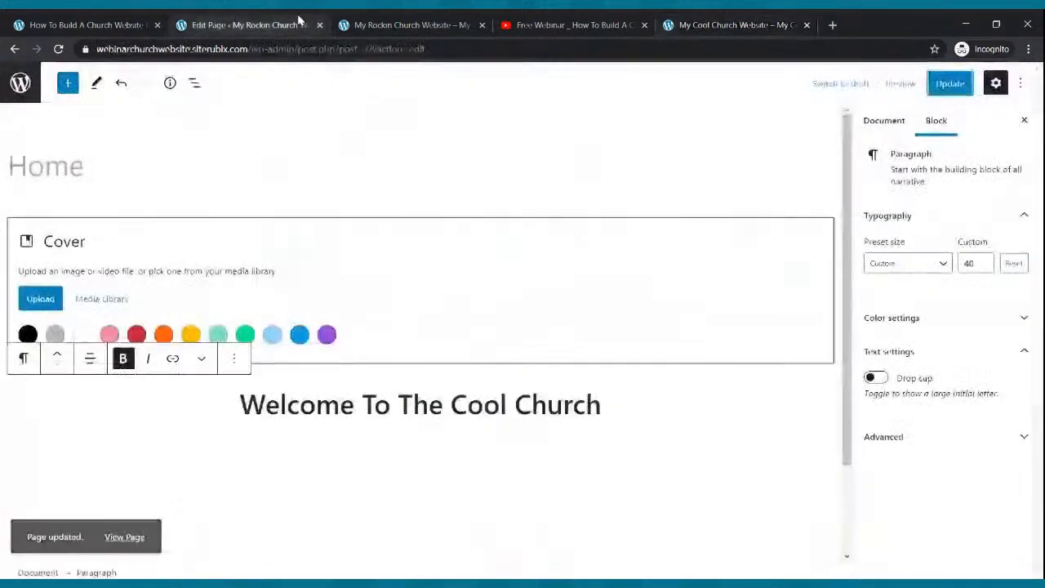
Add a centred tagline 'The Church That Is On The Move For God' under the welcome line and save.
click(652, 414)
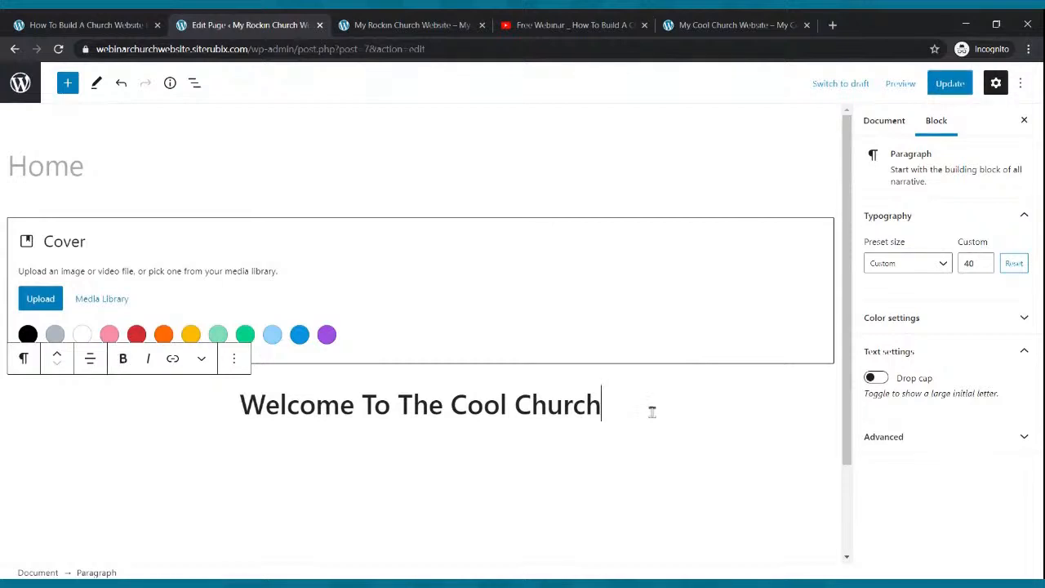
key(Return)
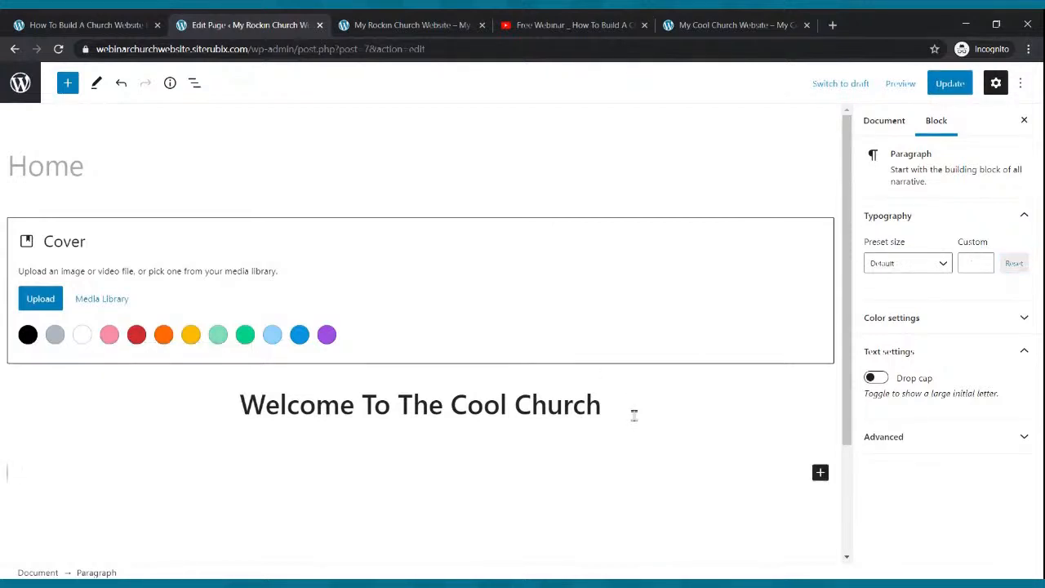
text(The Church)
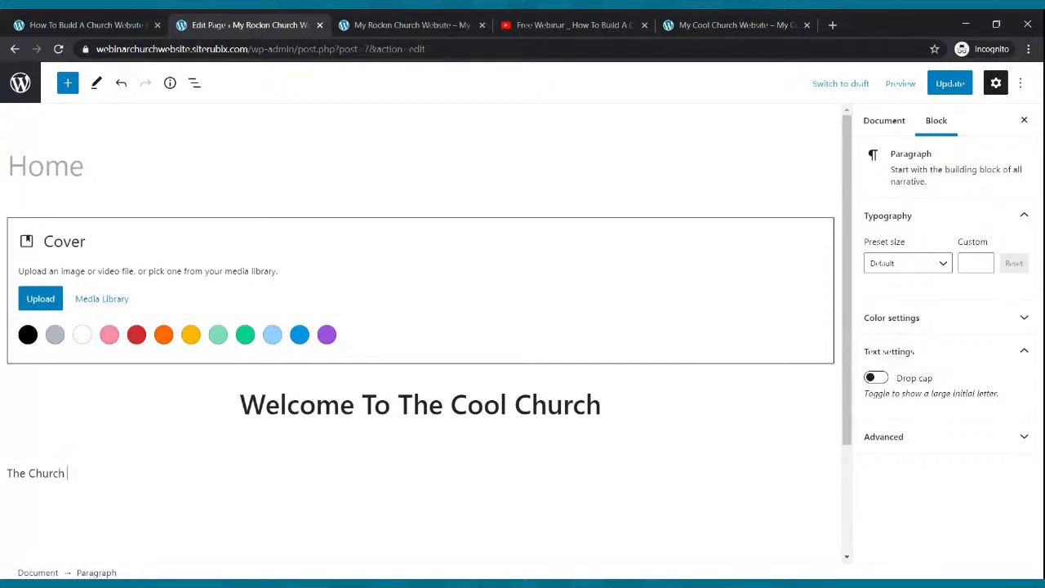
text( That Is On The Move For od)
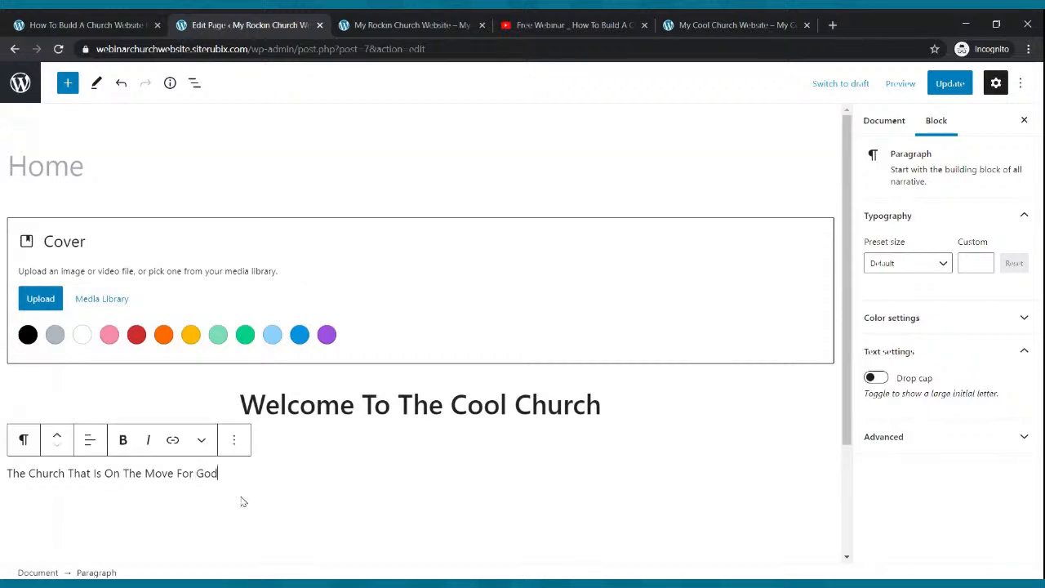
click(92, 442)
click(108, 517)
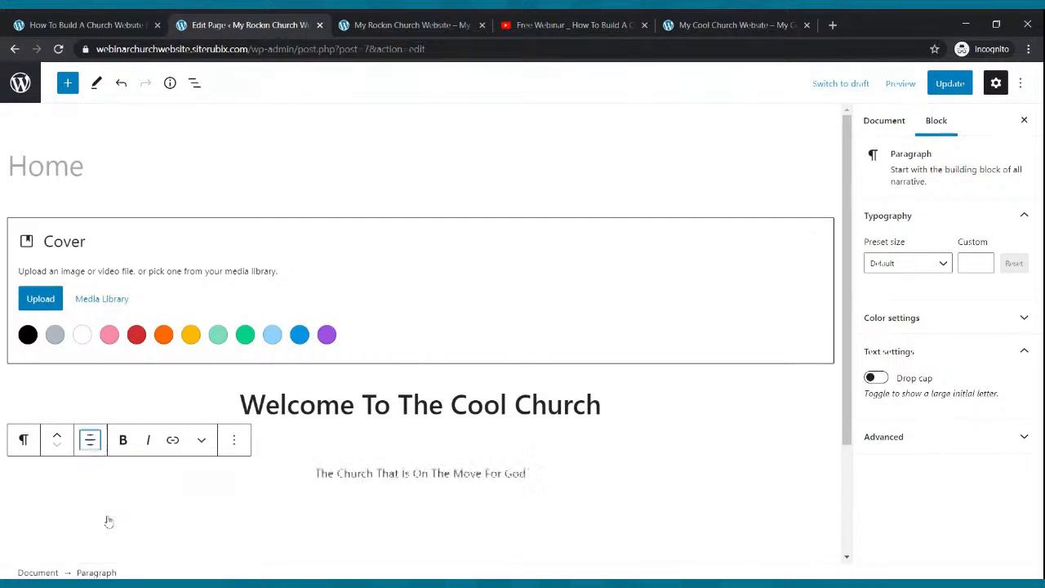
click(955, 84)
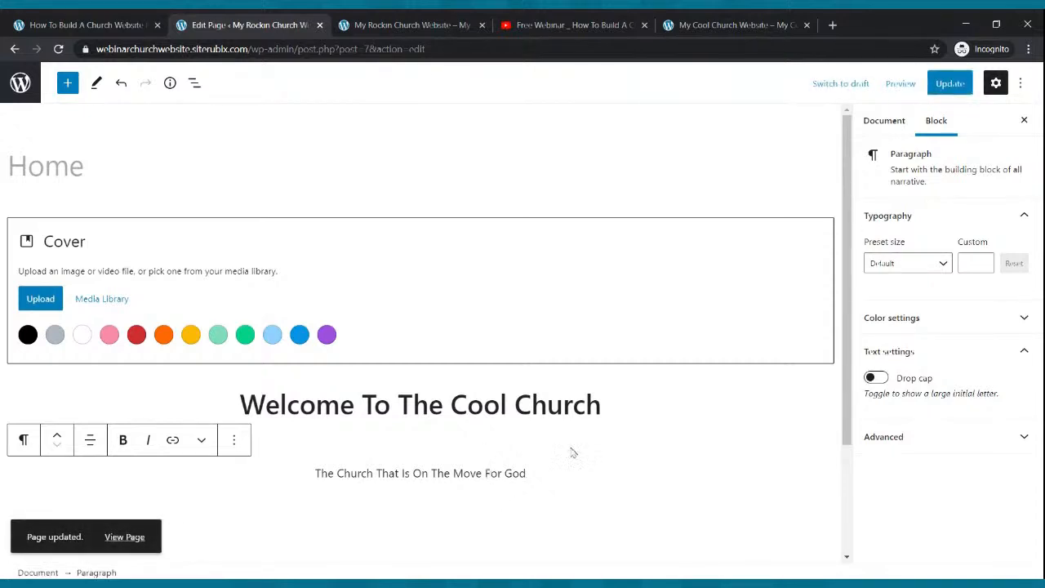
Try the Normal, Medium and Large preset font sizes on the tagline.
click(947, 266)
click(936, 359)
click(937, 268)
click(916, 392)
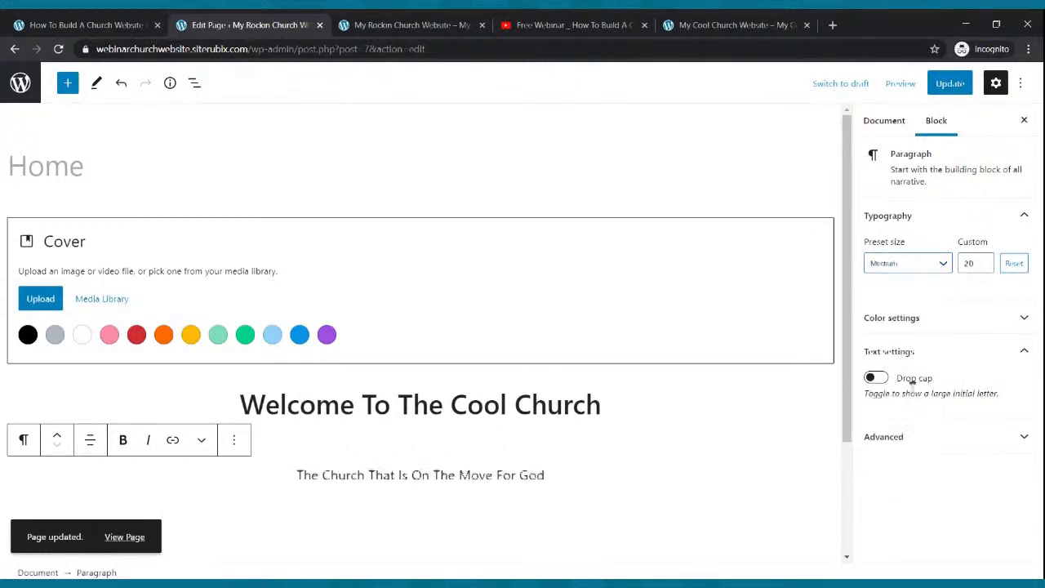
click(922, 266)
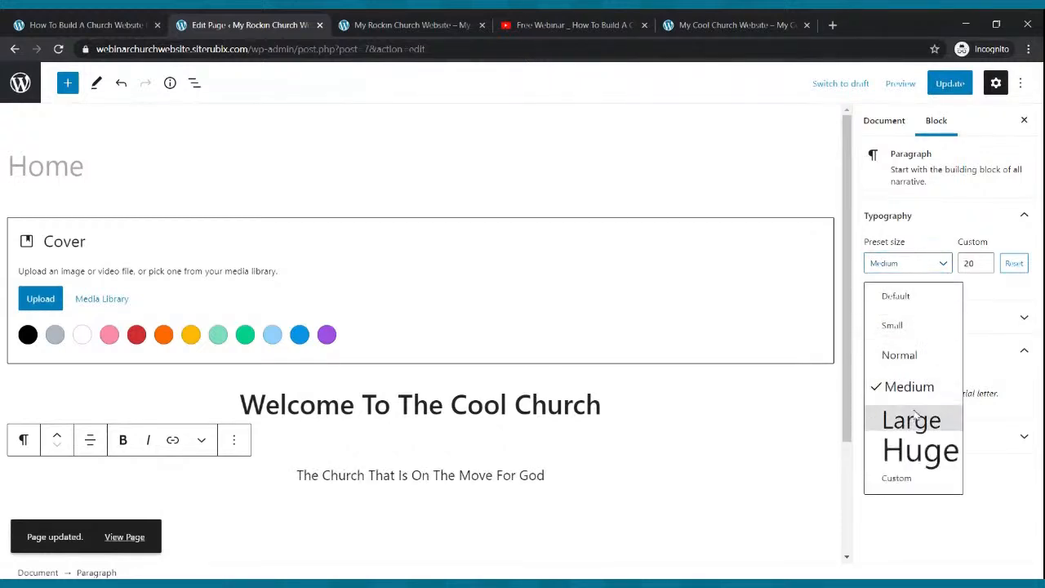
click(918, 417)
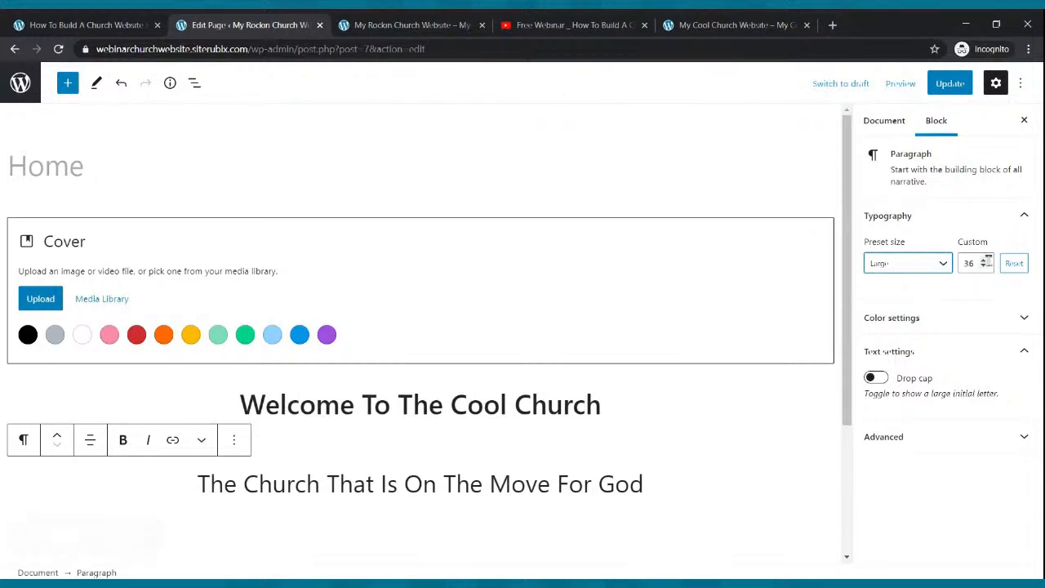
Step the tagline's custom font size down to 25 and update the page.
click(985, 259)
click(984, 266)
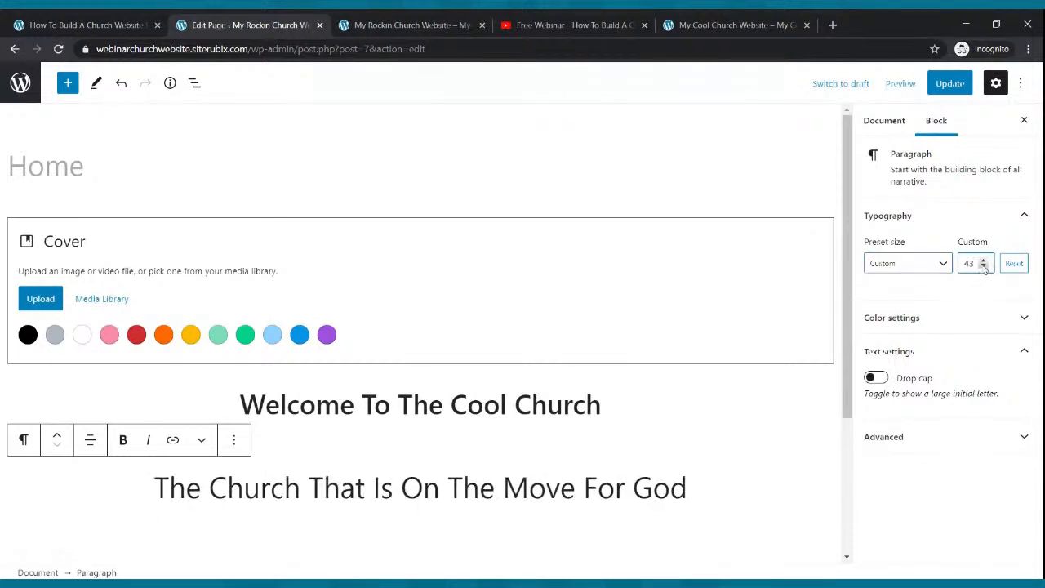
click(984, 266)
click(984, 266)
click(984, 266)
click(985, 266)
click(984, 267)
click(984, 266)
click(985, 266)
click(985, 267)
click(984, 266)
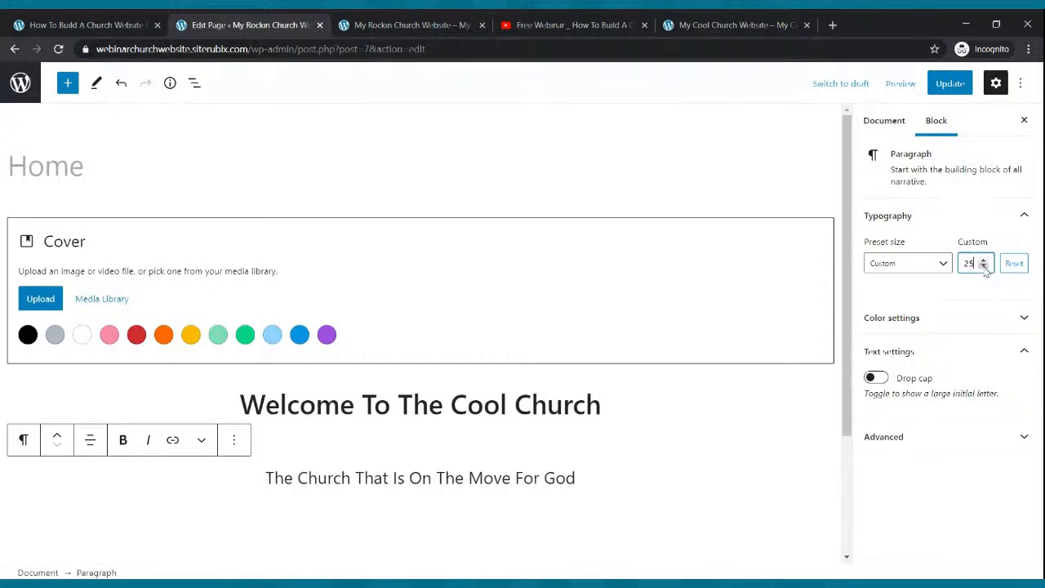
click(947, 82)
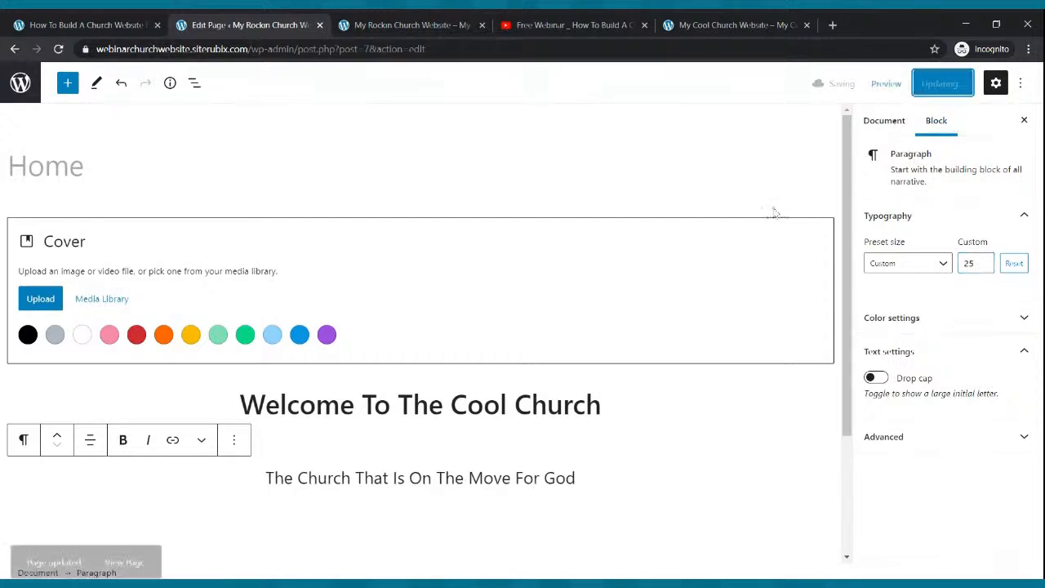
Check the size-25 tagline on the live site and compare it with the reference site.
click(437, 23)
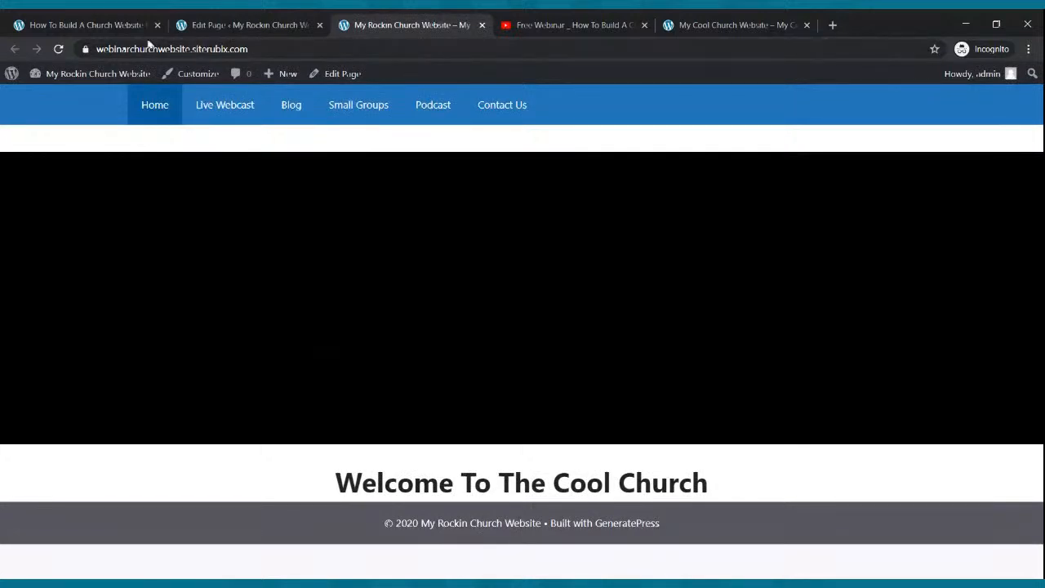
click(58, 49)
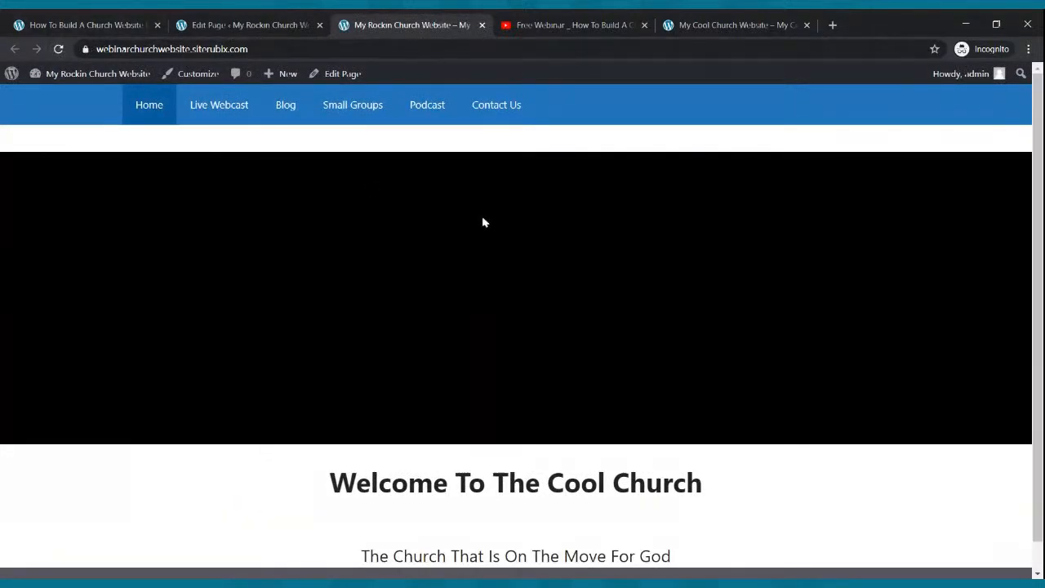
scroll(674, 218, down, 2)
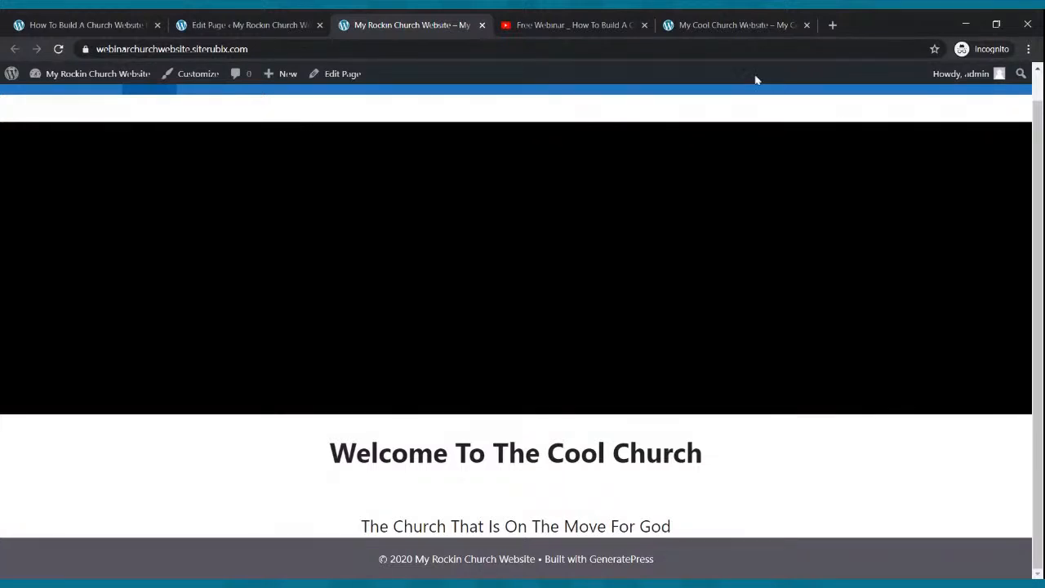
click(739, 23)
scroll(704, 333, down, 2)
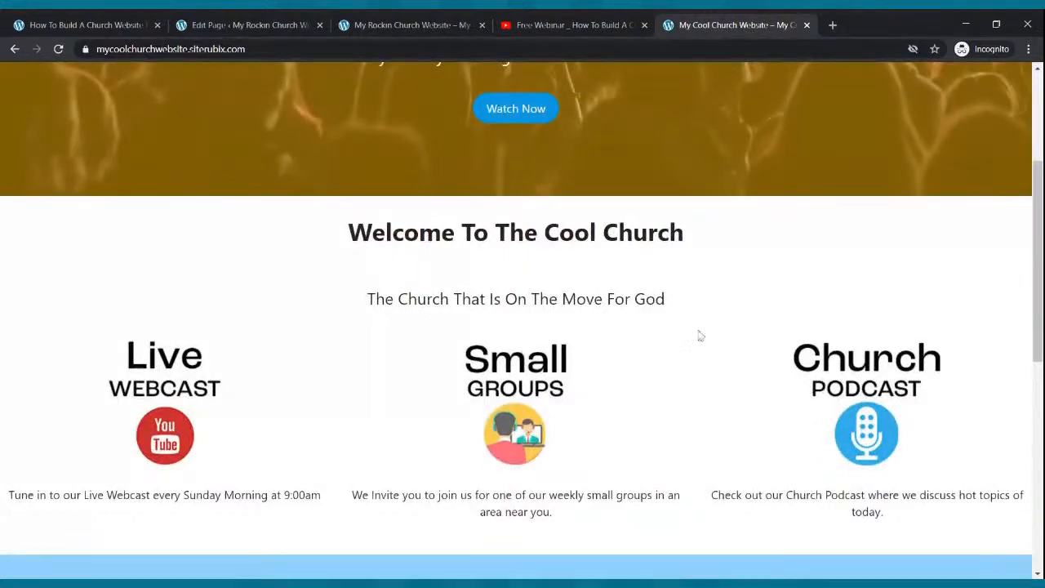
click(235, 26)
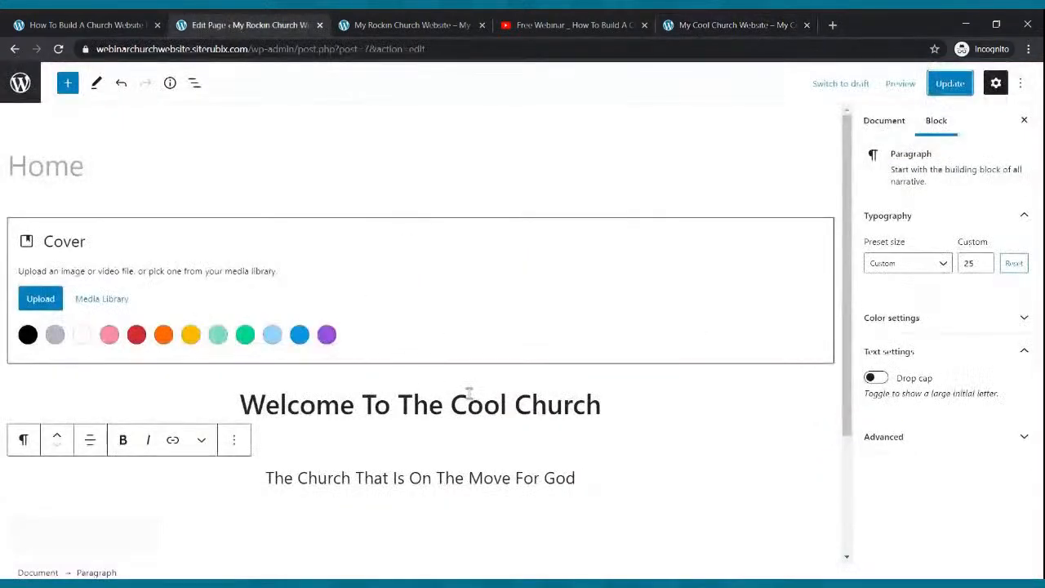
Insert a Columns block with three equal 33/33/33 columns below the tagline and save.
scroll(456, 400, down, 2)
click(450, 417)
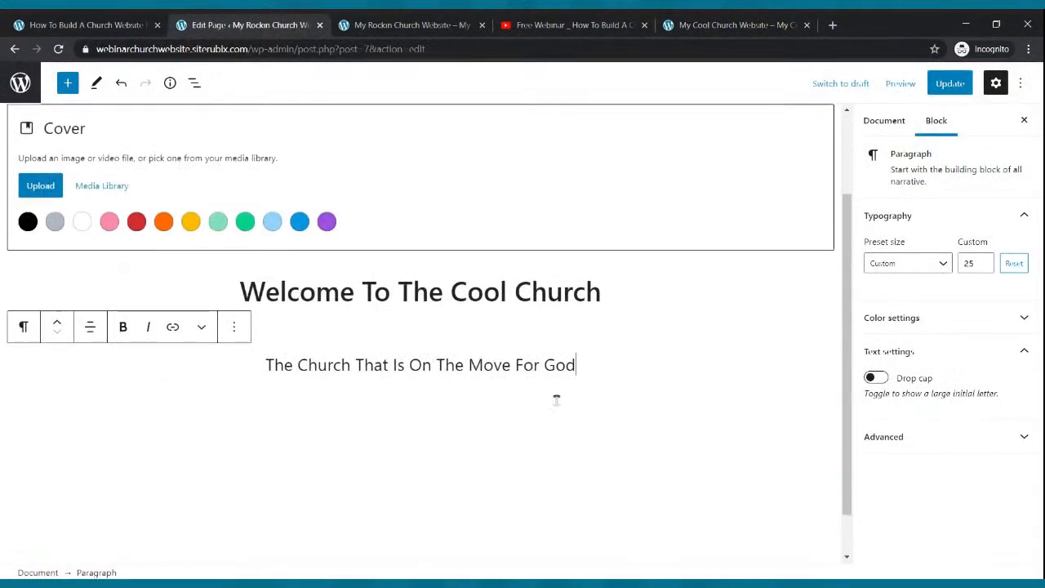
key(Return)
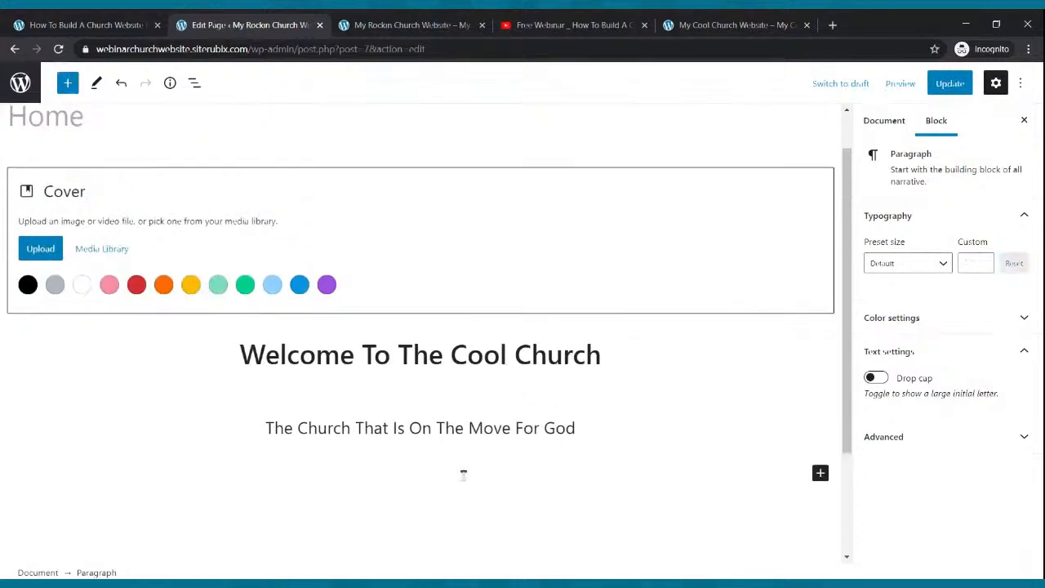
click(68, 83)
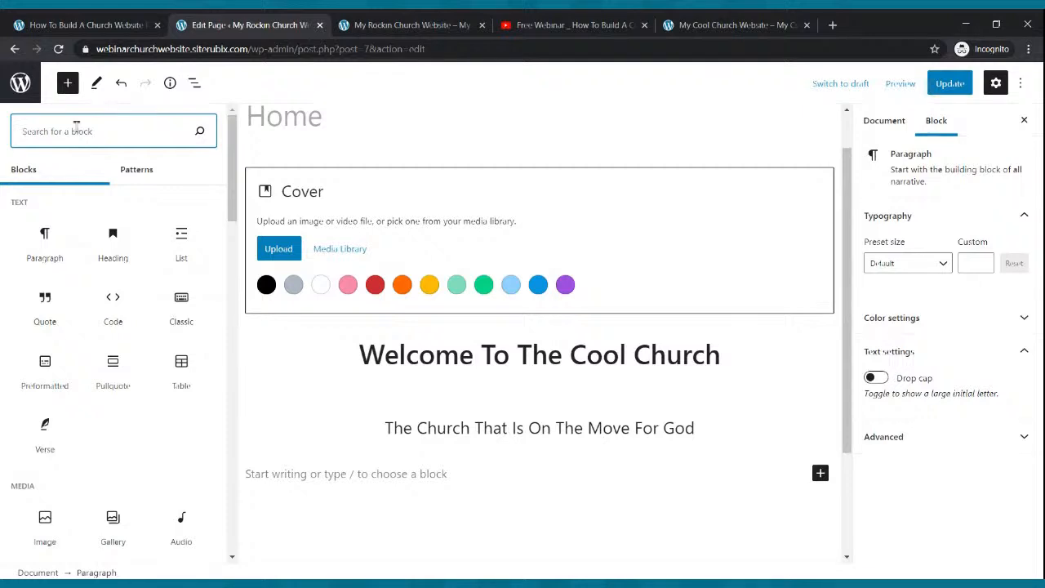
text(columns)
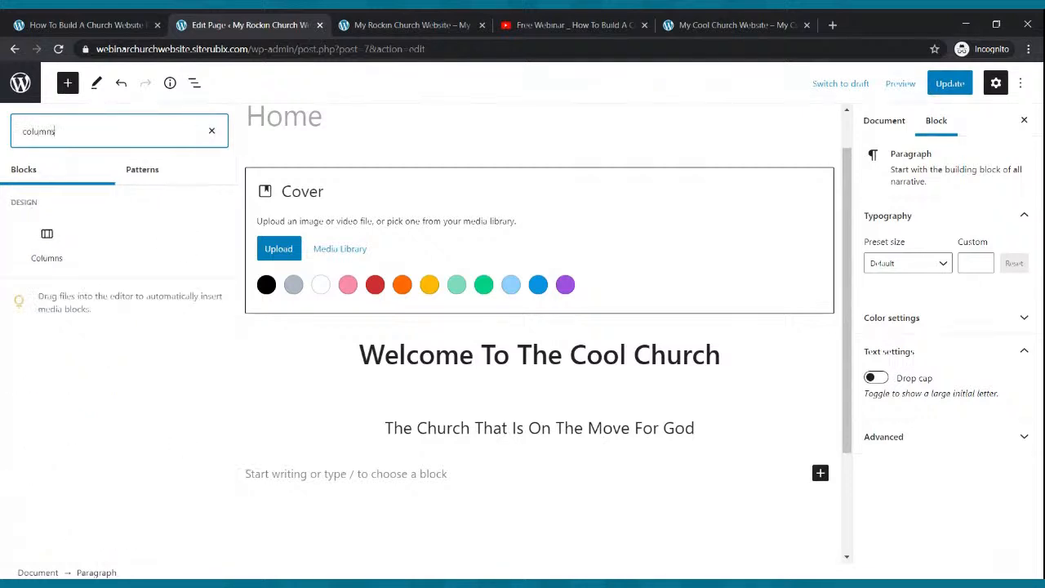
click(46, 244)
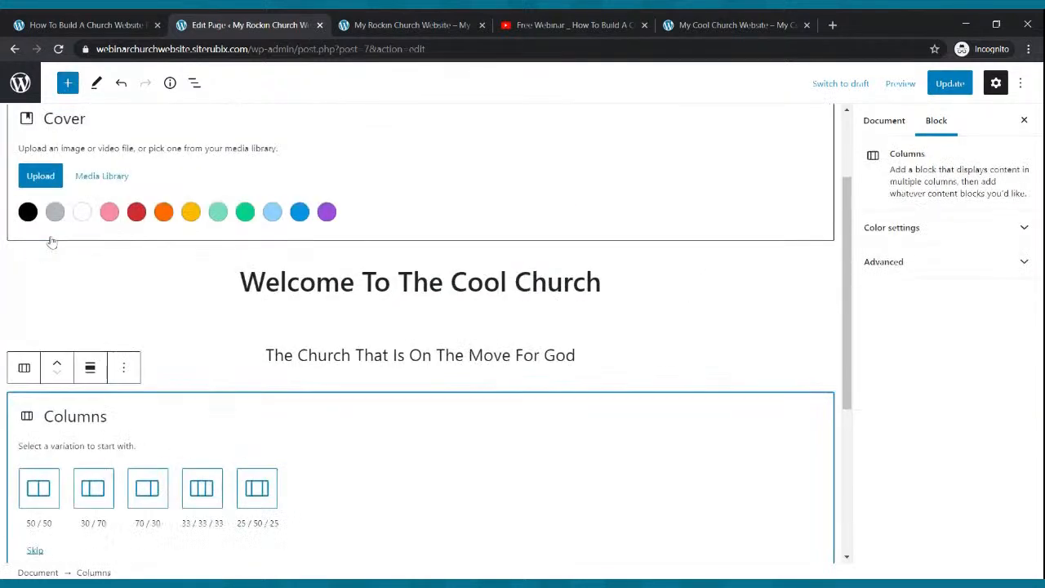
click(200, 490)
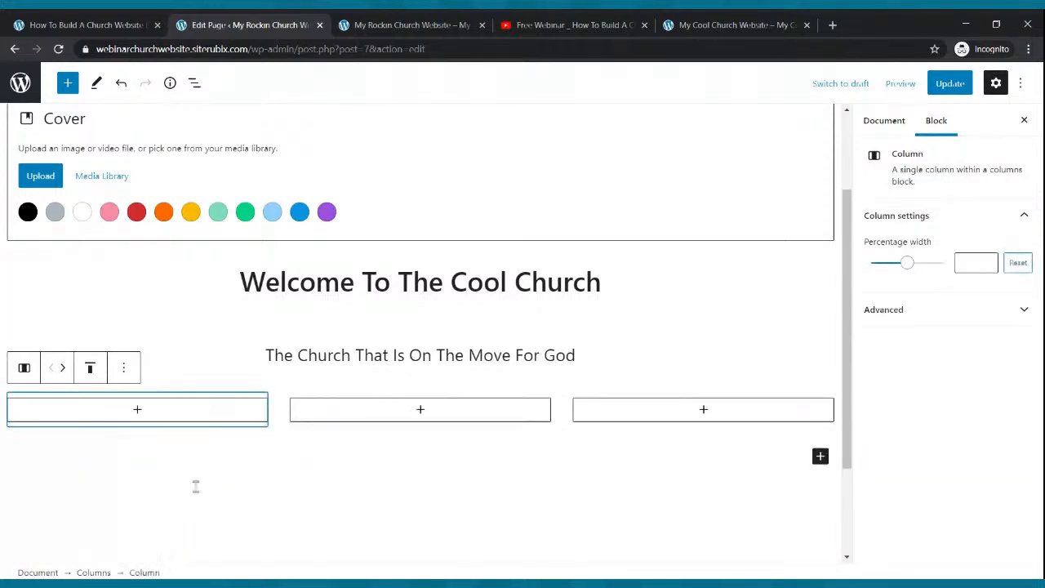
click(950, 87)
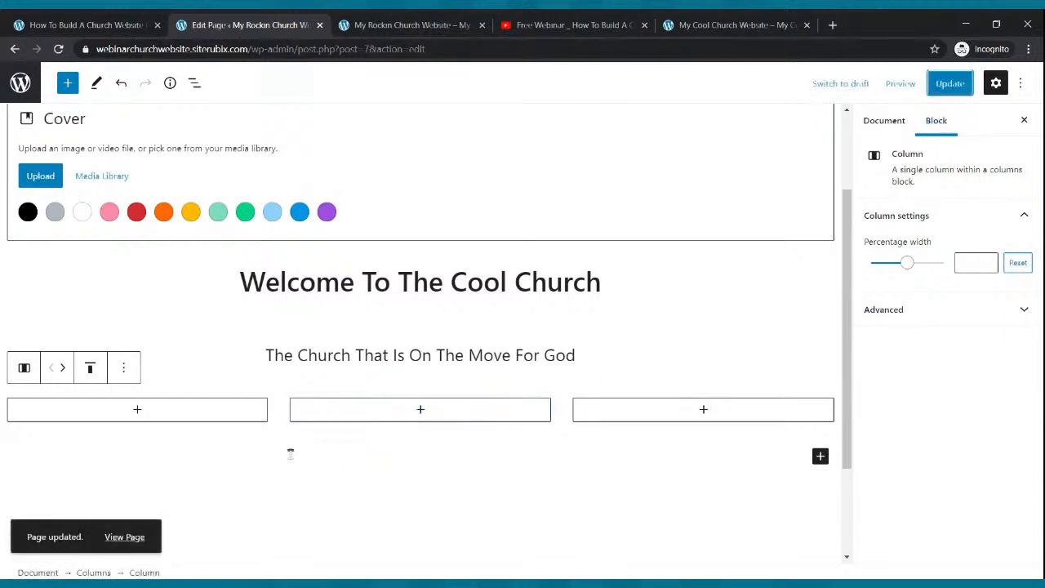
Add an empty Image block to each of the three columns.
click(138, 411)
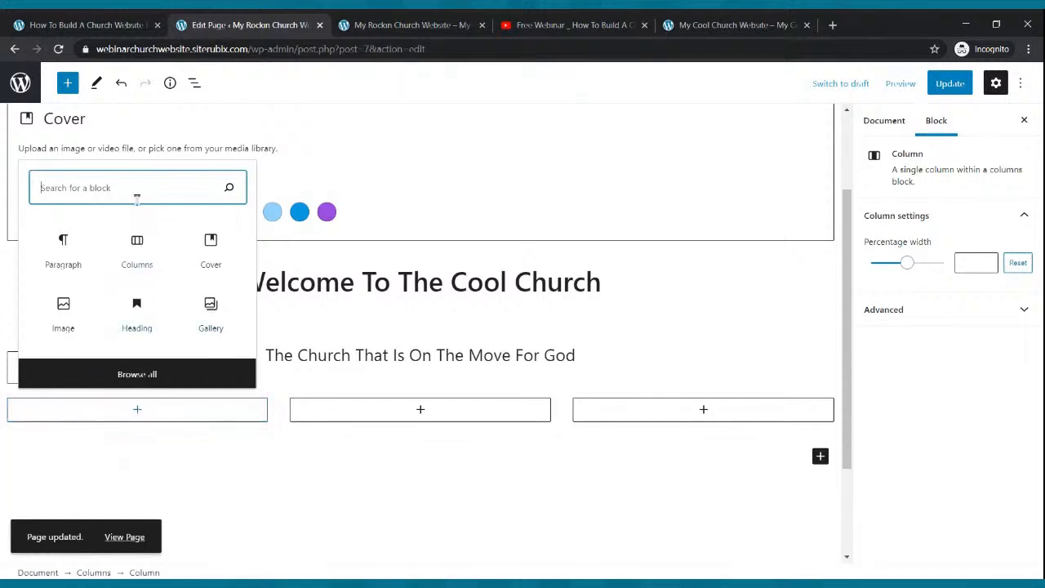
text(image)
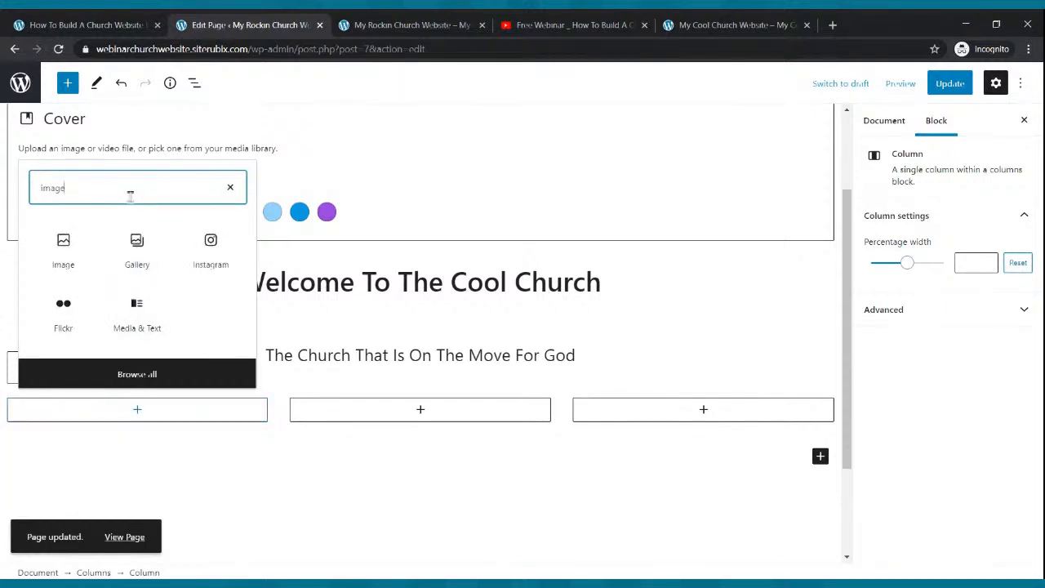
click(62, 253)
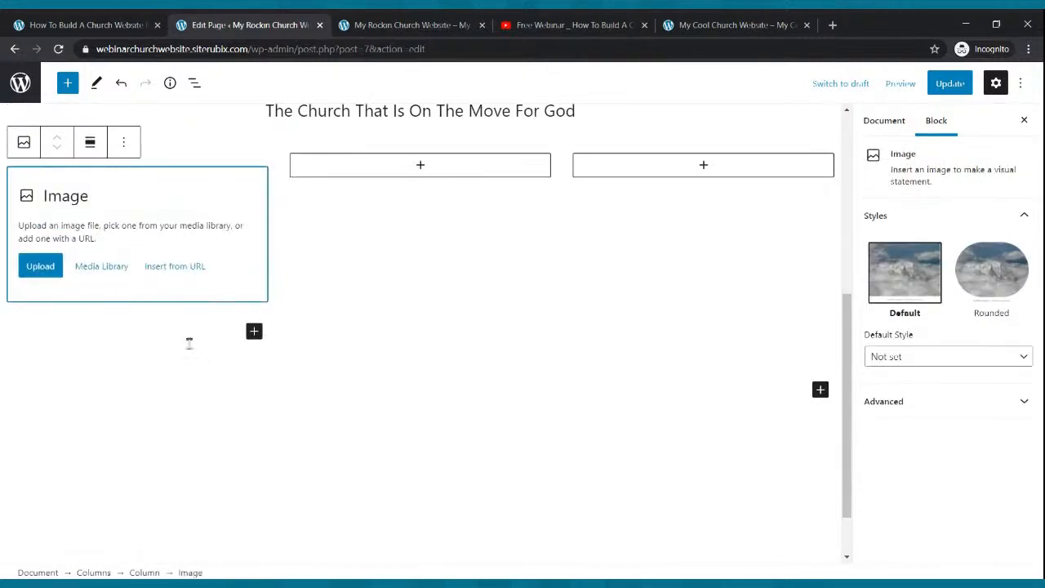
click(419, 165)
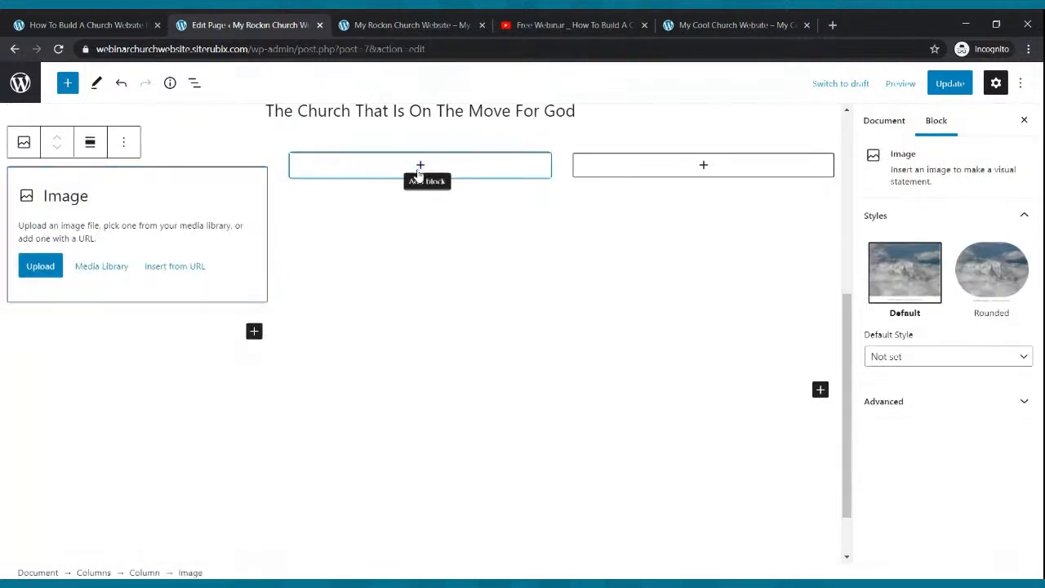
click(420, 278)
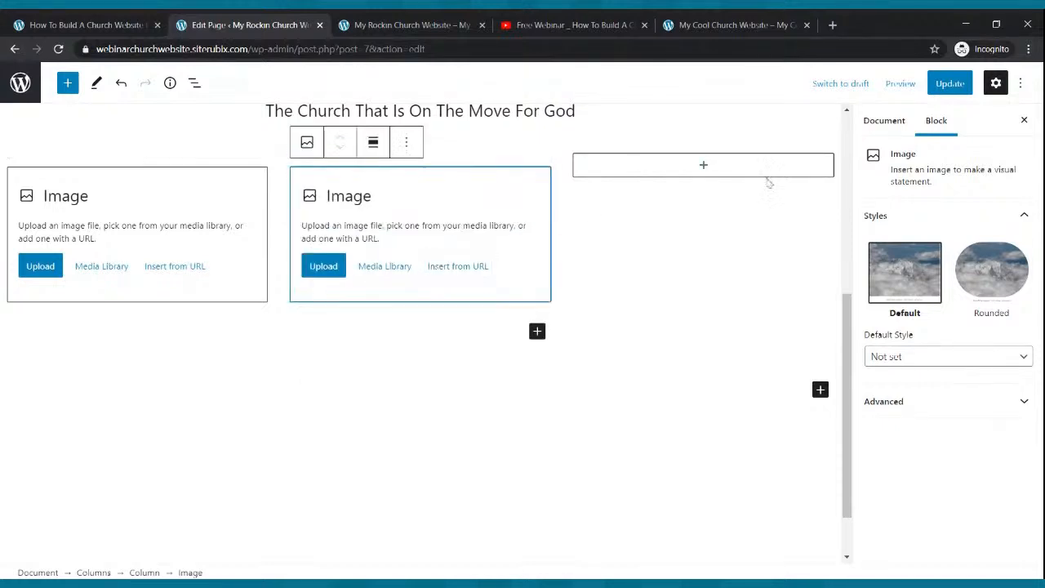
click(731, 165)
click(708, 266)
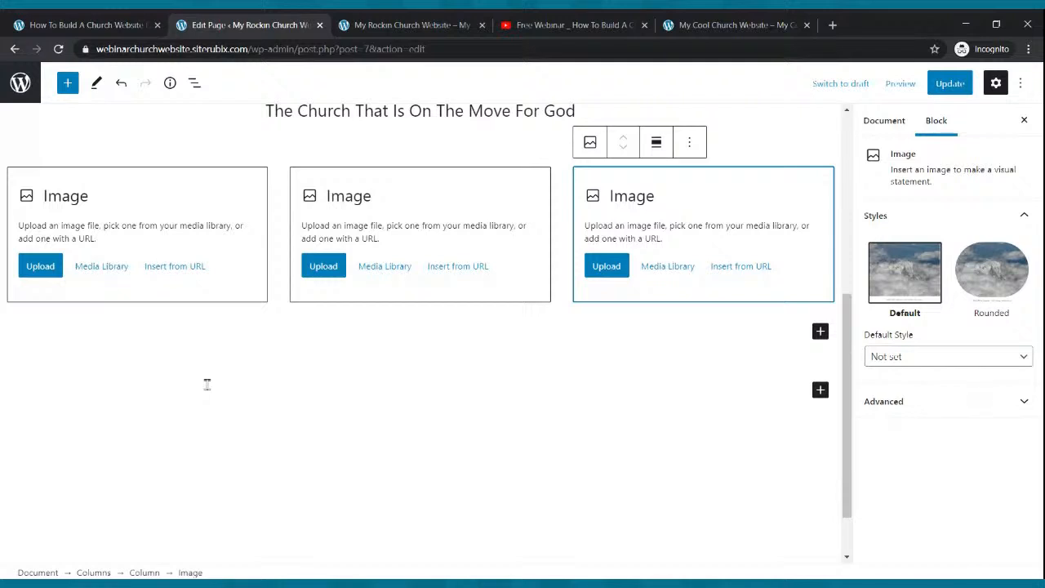
click(43, 270)
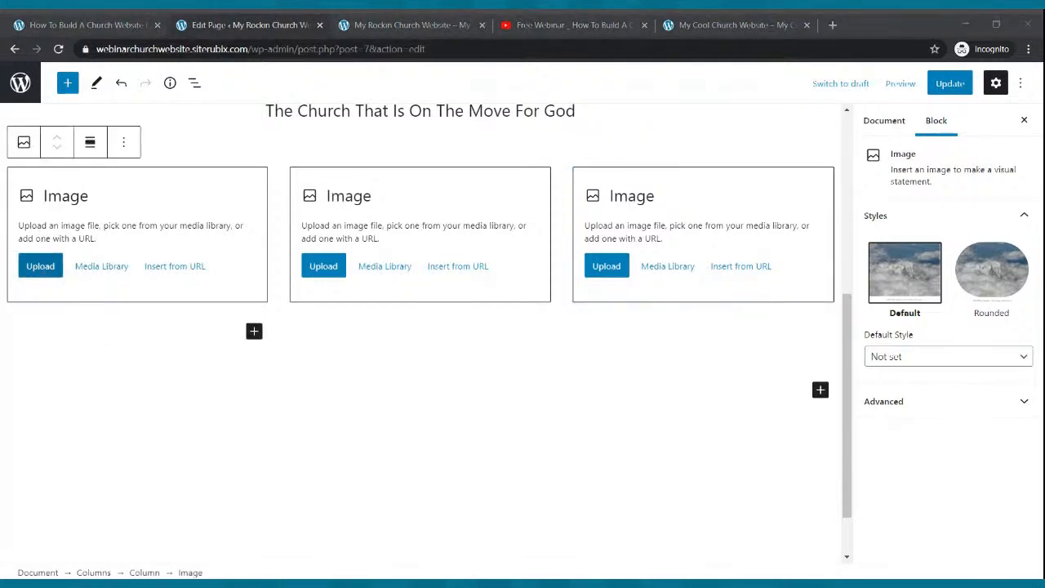
Fill the columns with the Live Webcast, Small Groups and microphone podcast images, then update the page.
double_click(294, 136)
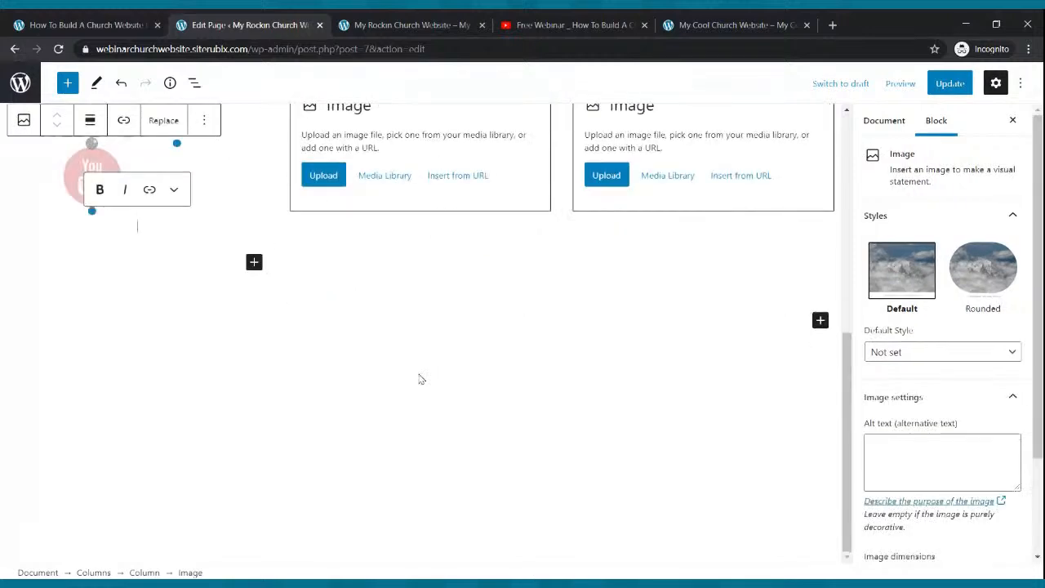
click(335, 168)
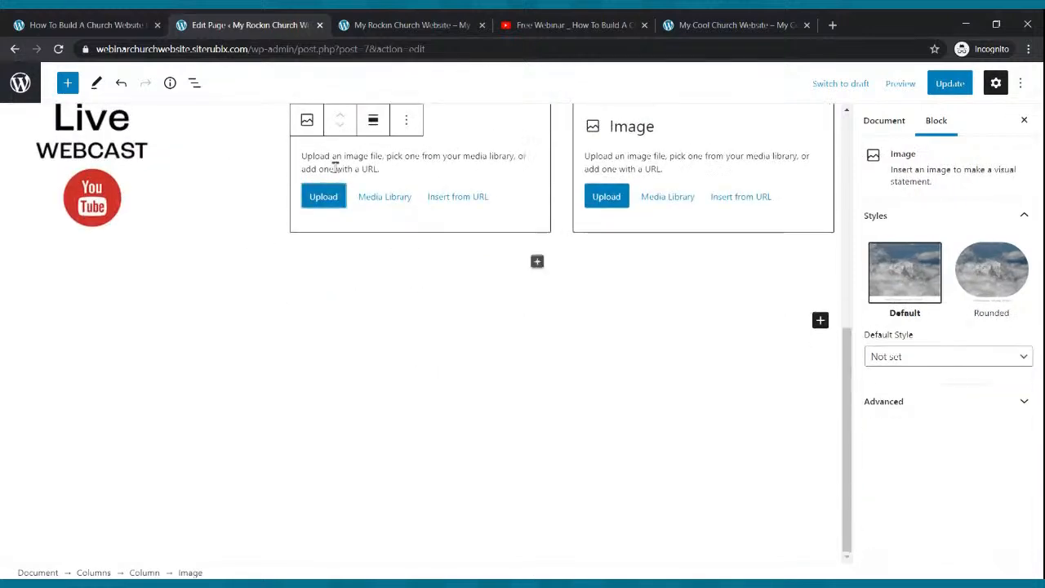
click(338, 200)
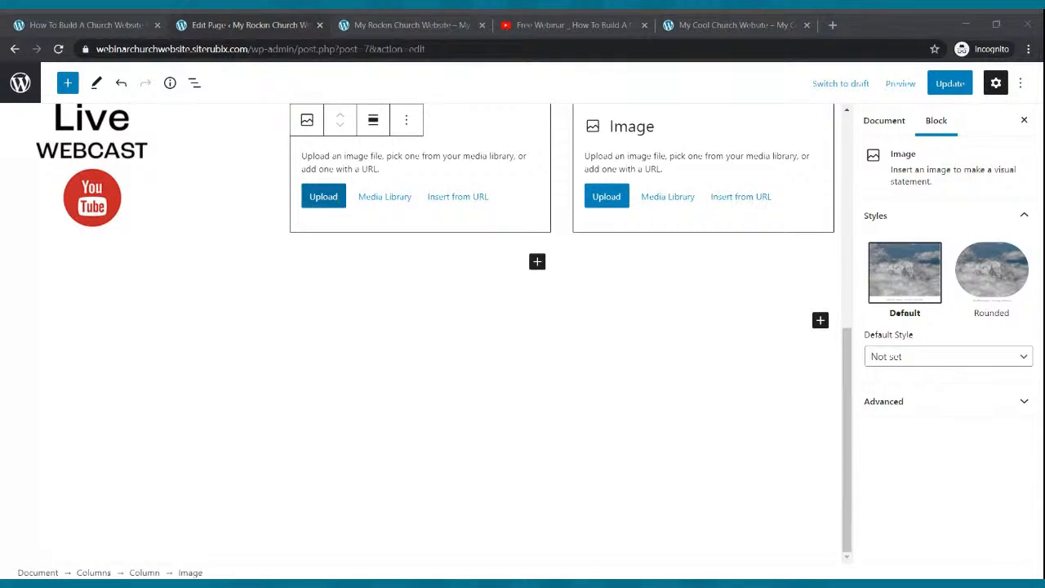
key(Return)
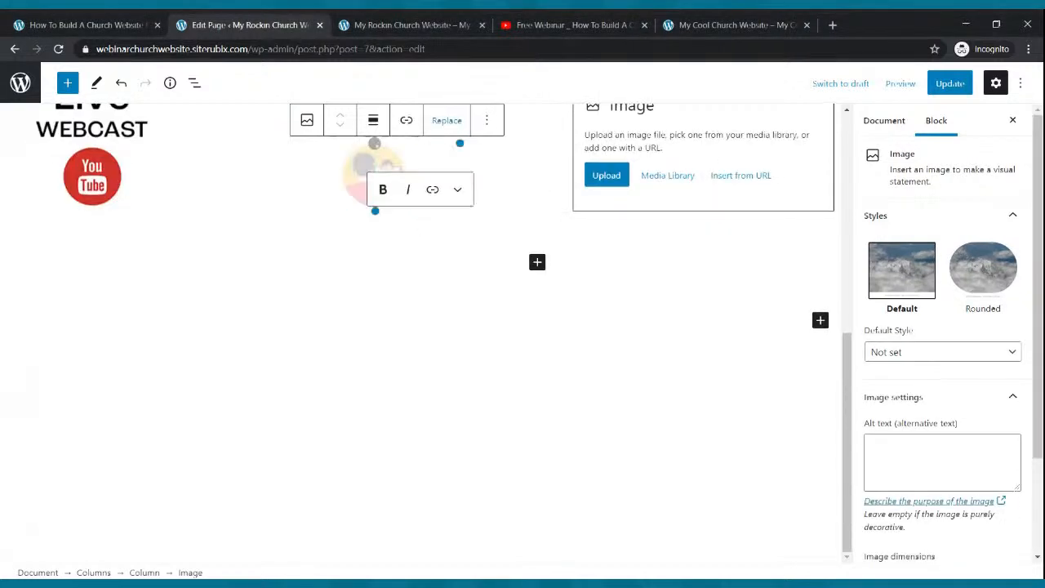
click(592, 186)
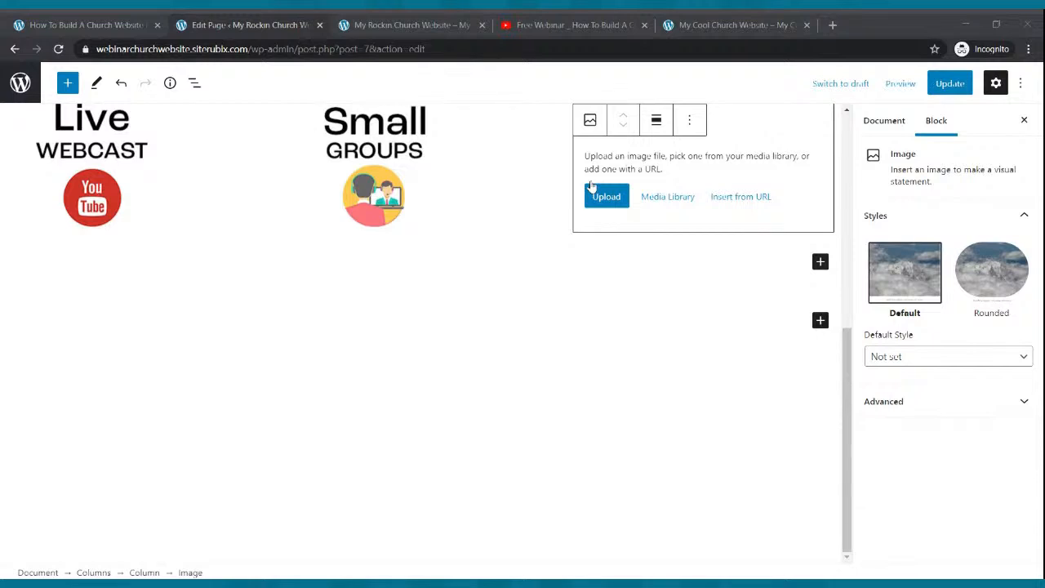
double_click(542, 314)
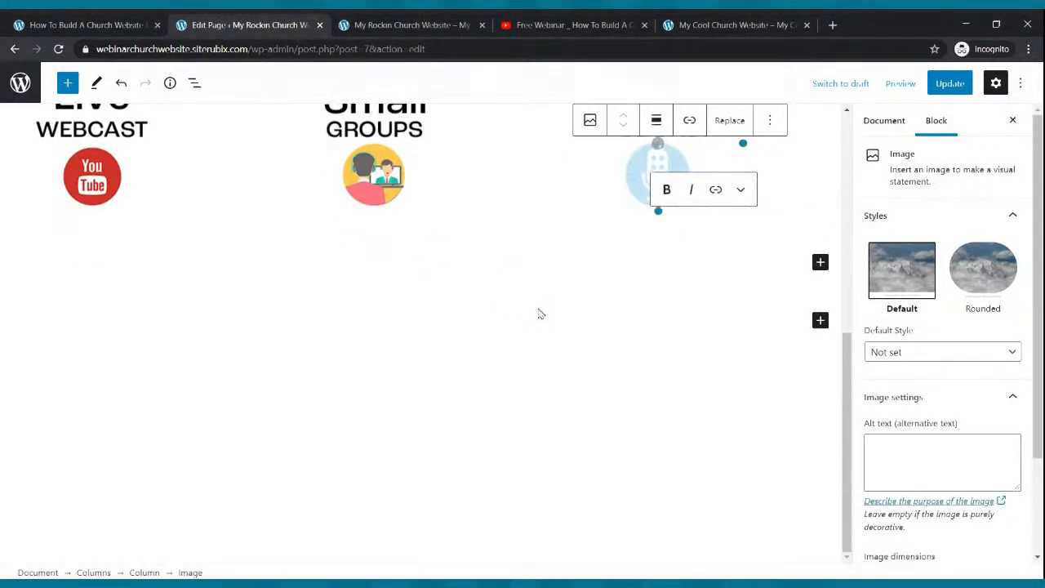
click(950, 83)
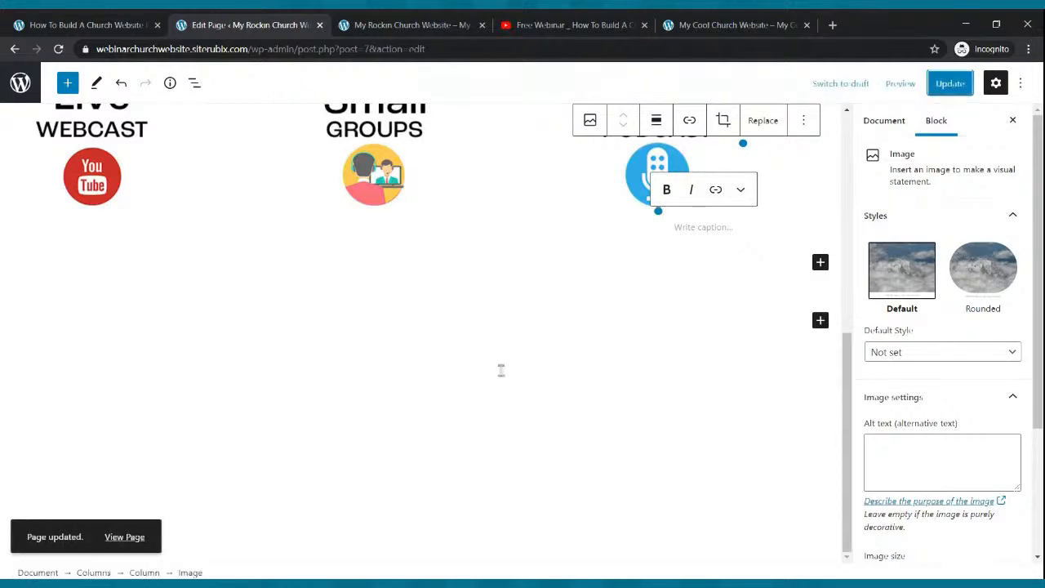
scroll(504, 377, up, 2)
scroll(504, 377, up, 5)
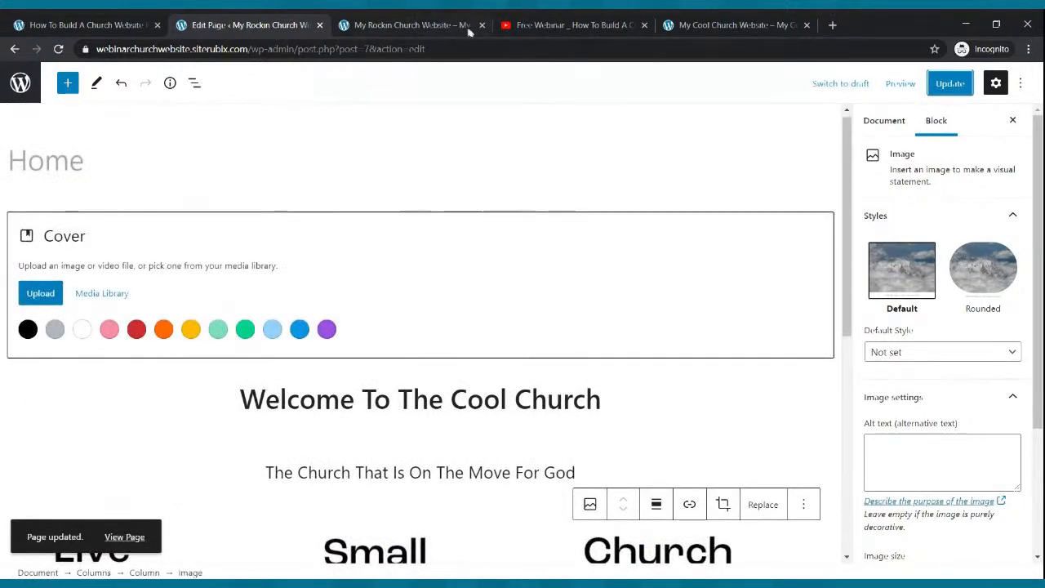
click(403, 23)
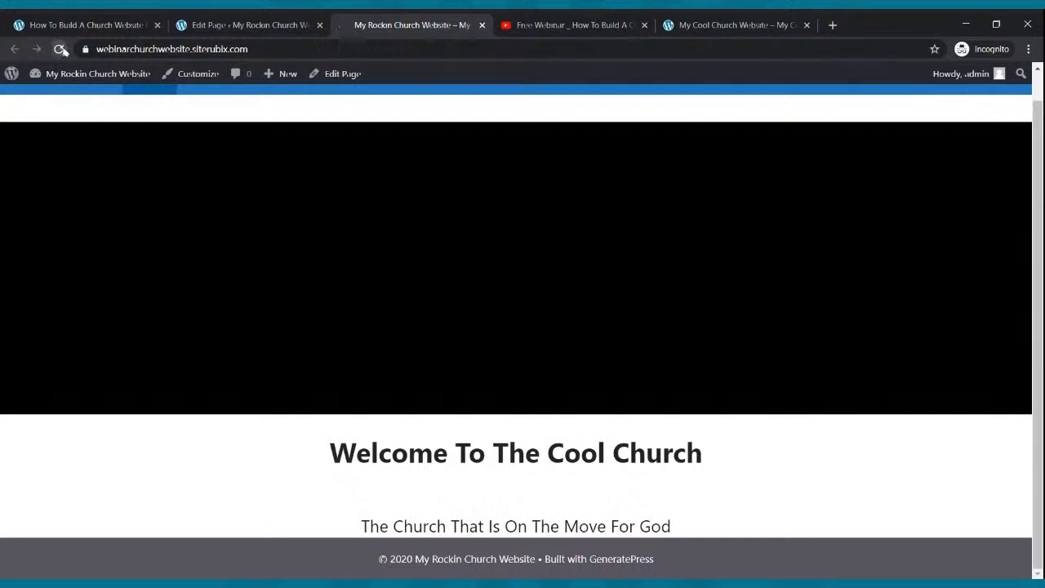
click(58, 49)
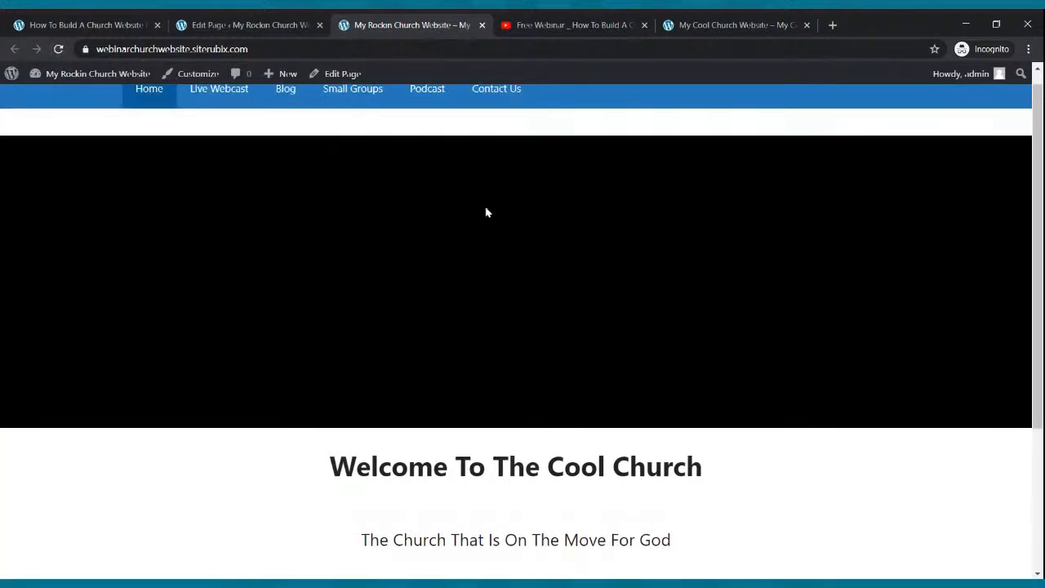
scroll(486, 212, down, 3)
scroll(492, 227, up, 3)
scroll(490, 236, down, 3)
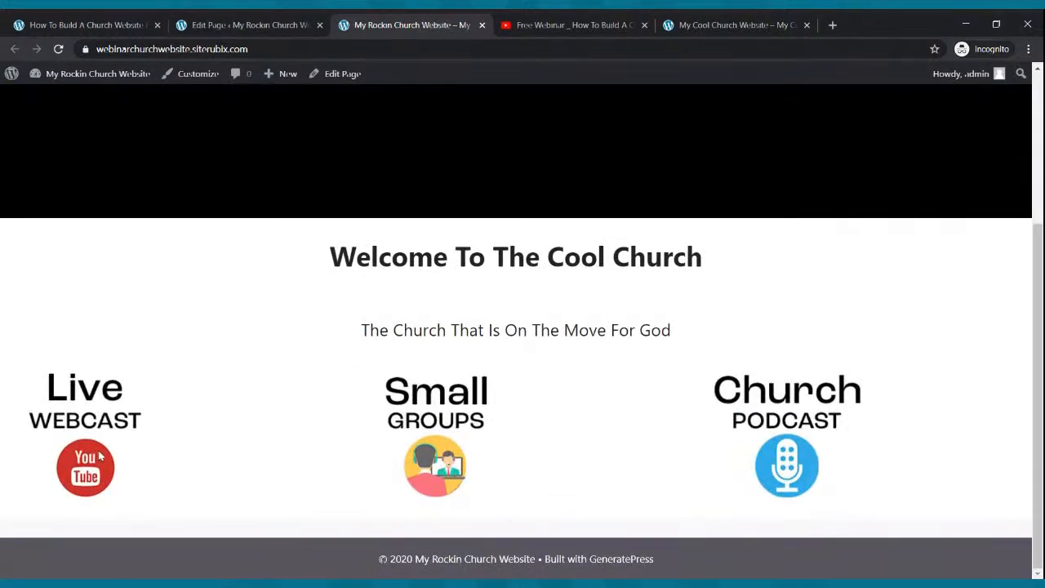
click(206, 26)
scroll(205, 326, down, 3)
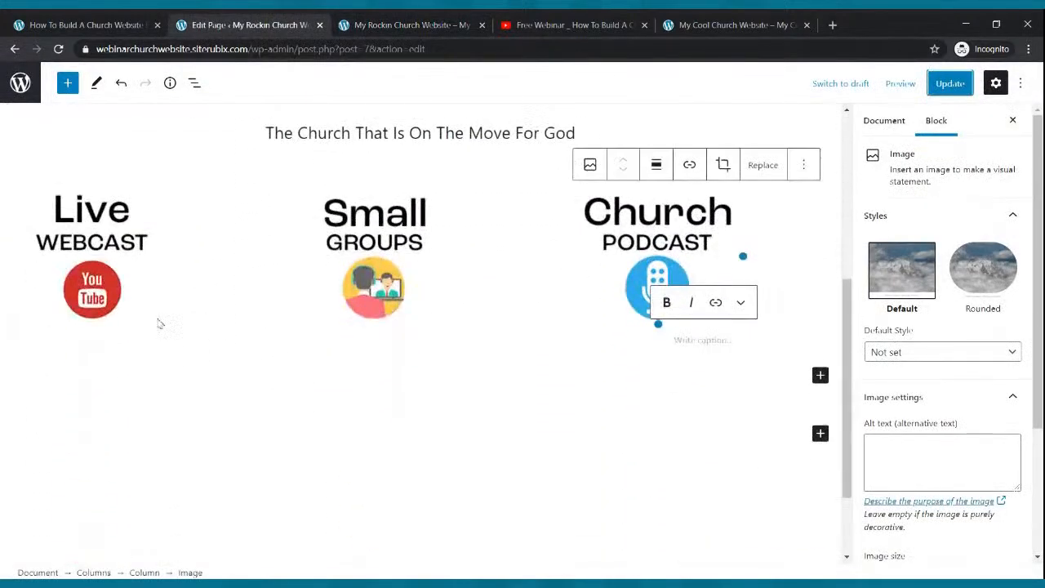
Align center the Live Webcast, Small Groups and Church Podcast images, then update the page.
click(103, 255)
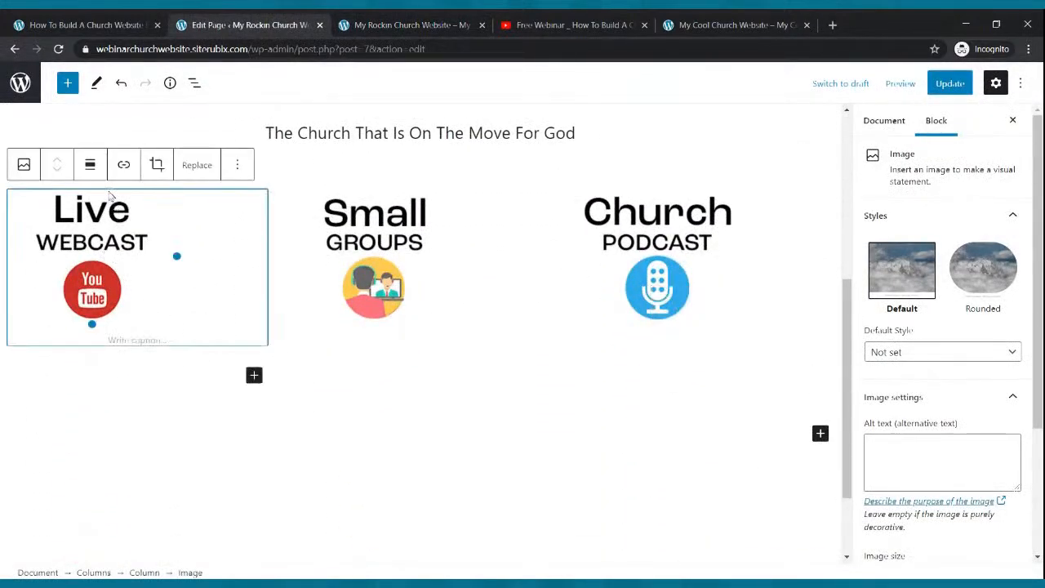
click(90, 164)
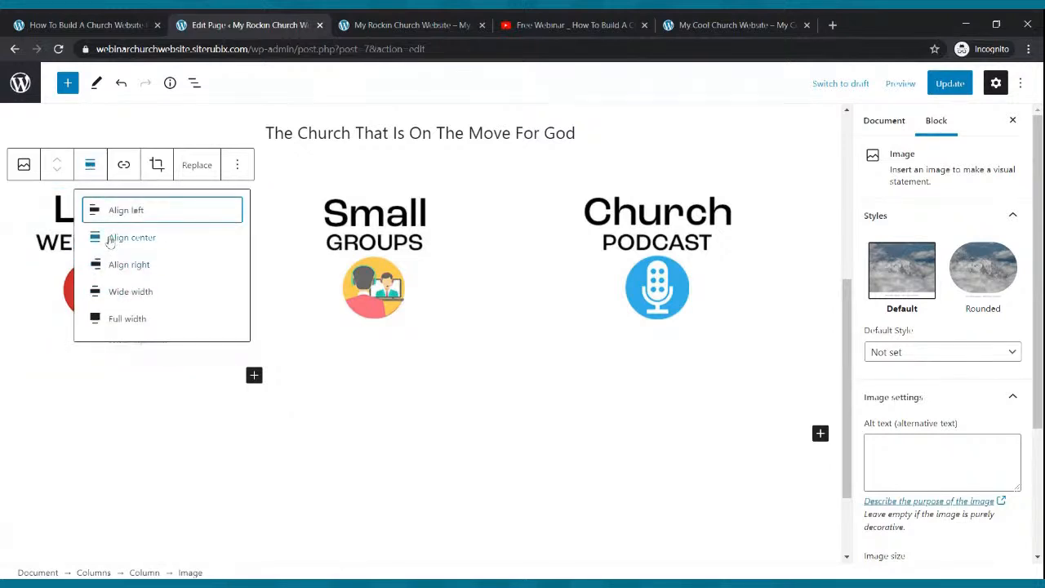
click(111, 239)
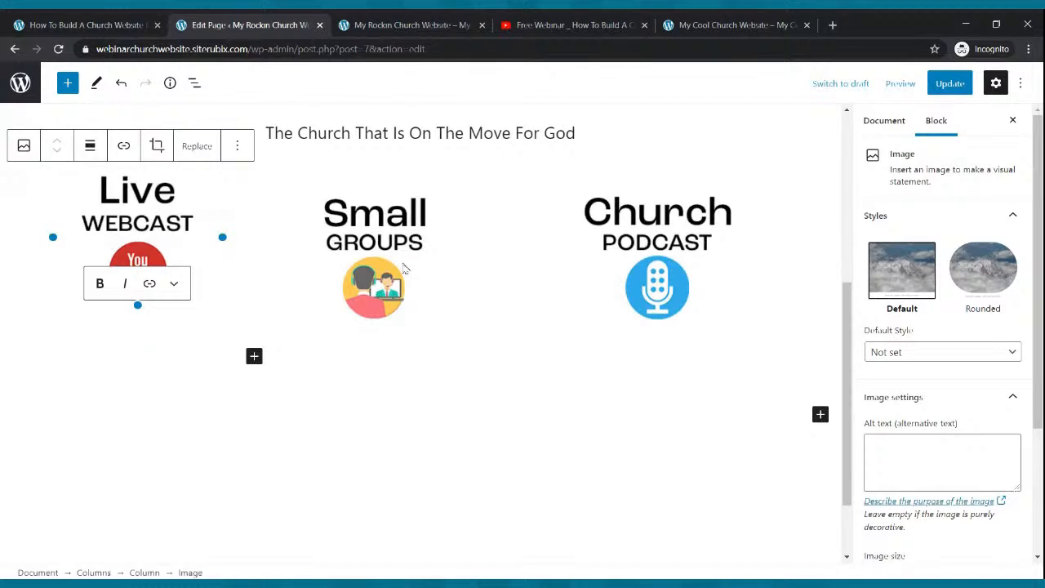
click(404, 268)
click(378, 166)
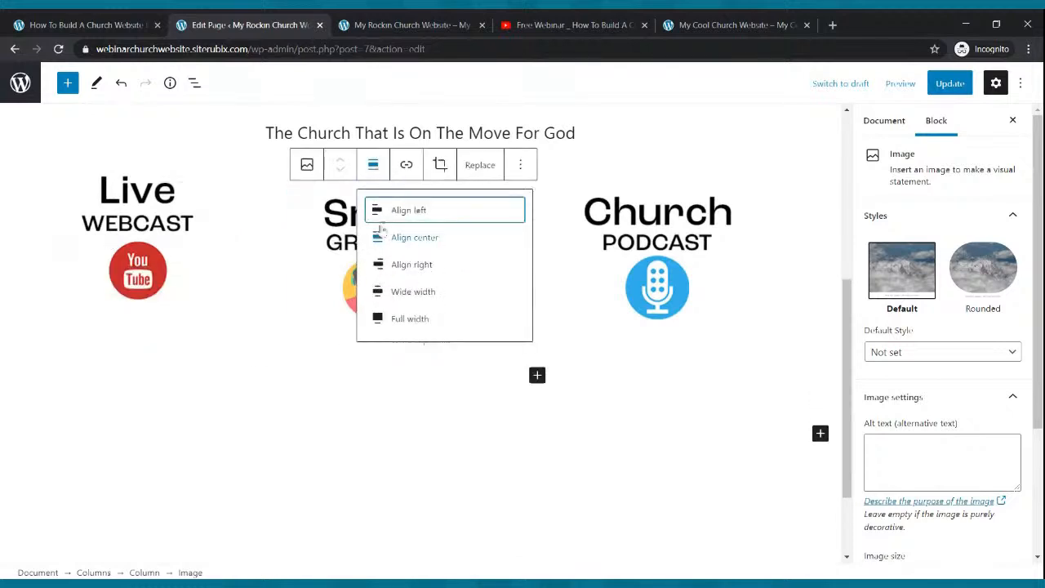
click(390, 238)
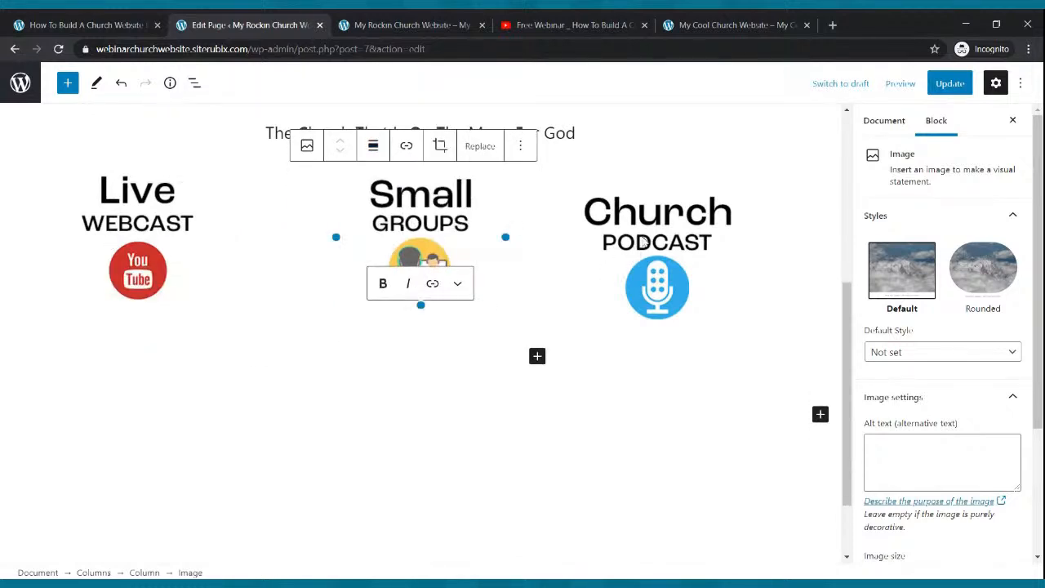
click(644, 242)
click(656, 165)
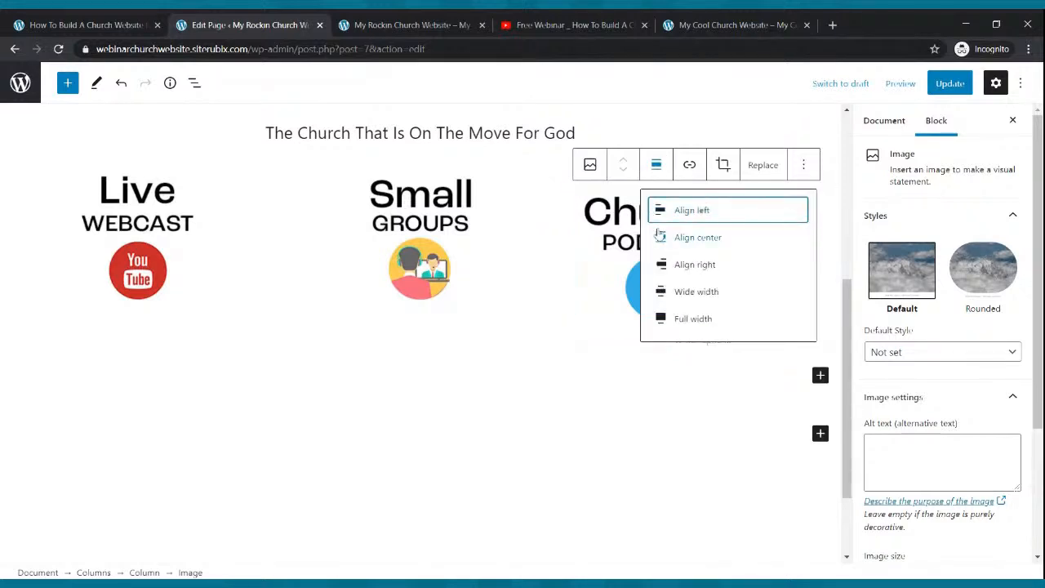
click(660, 237)
click(941, 92)
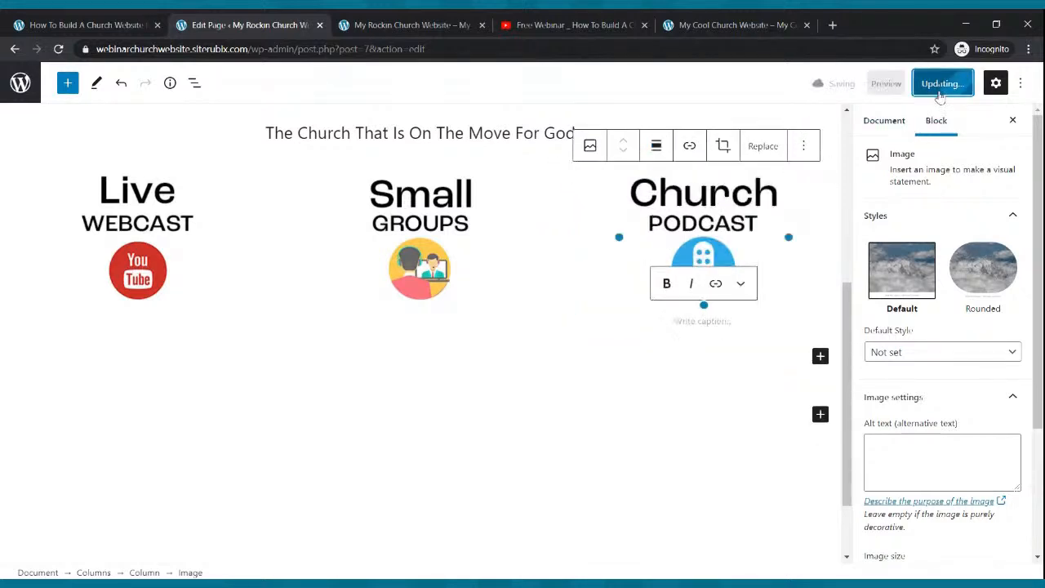
click(447, 22)
click(58, 49)
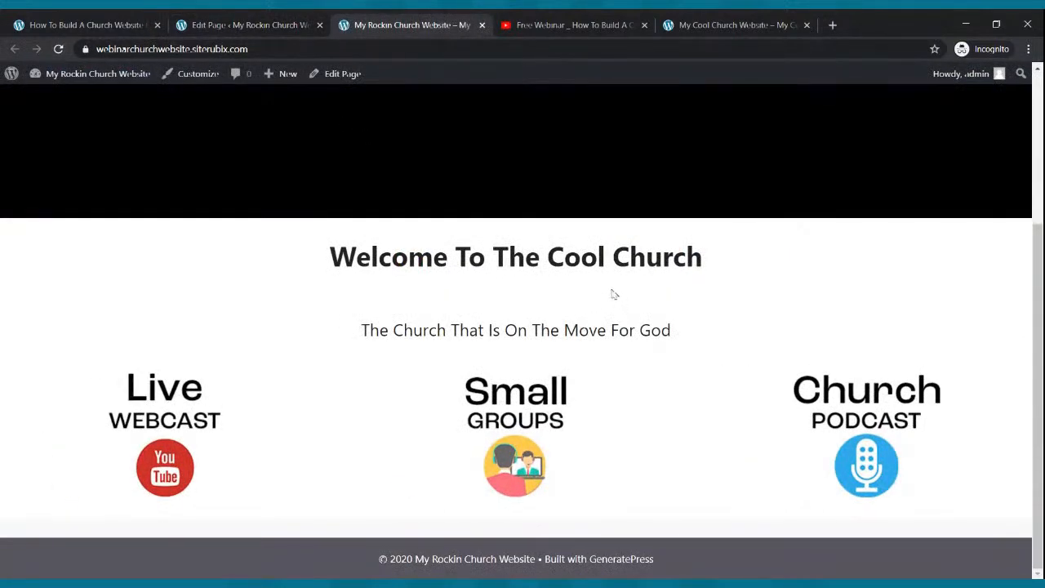
scroll(616, 301, up, 3)
scroll(600, 269, down, 2)
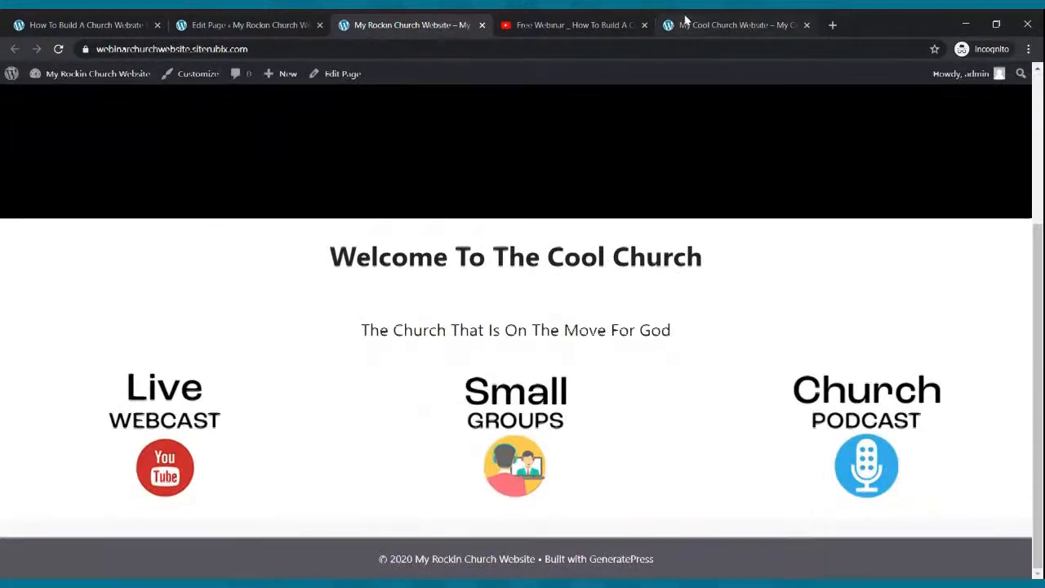
click(686, 23)
scroll(641, 193, up, 3)
scroll(641, 193, down, 6)
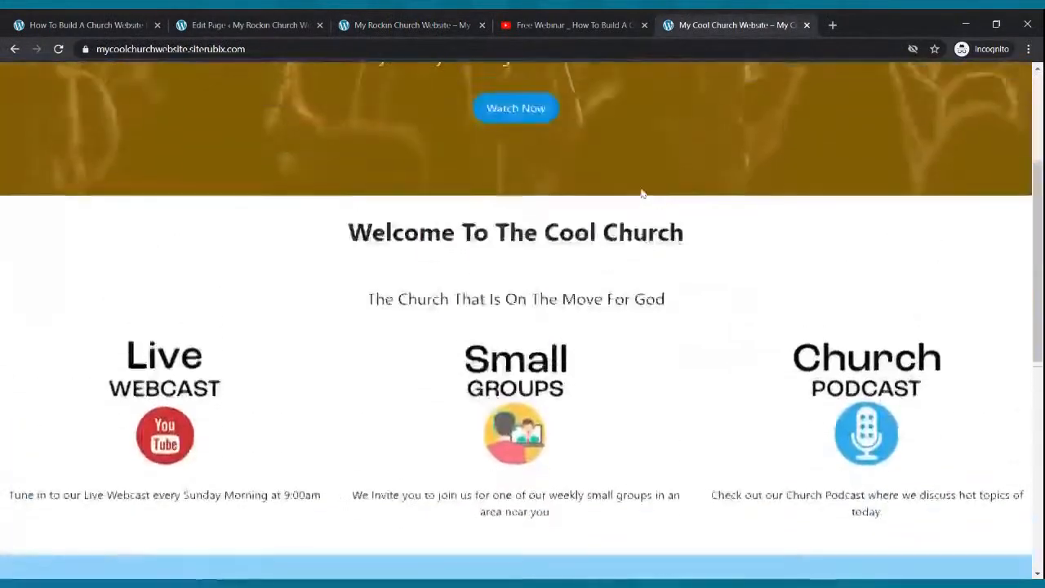
scroll(643, 193, up, 5)
scroll(643, 193, up, 2)
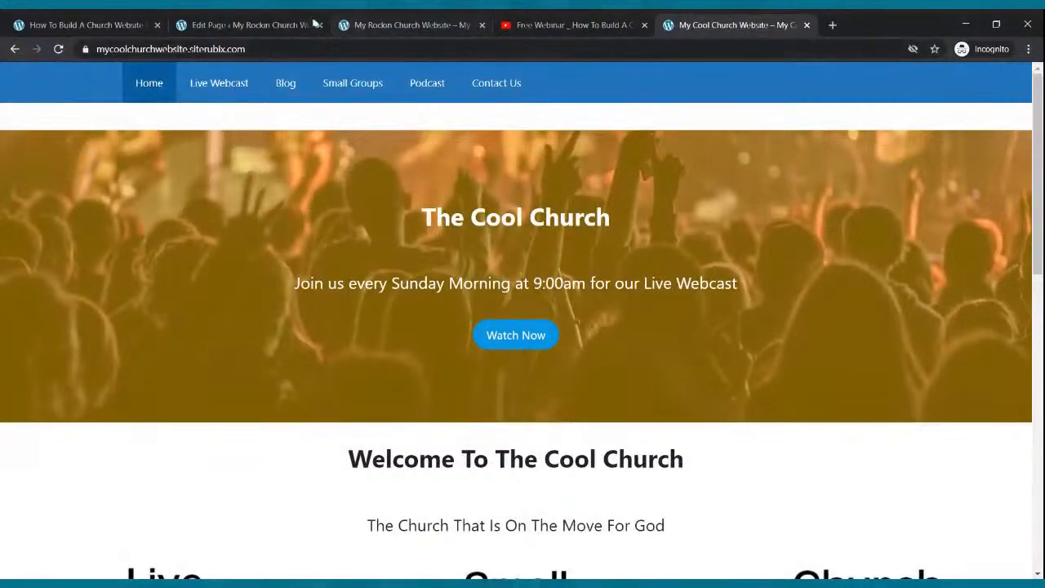
click(245, 24)
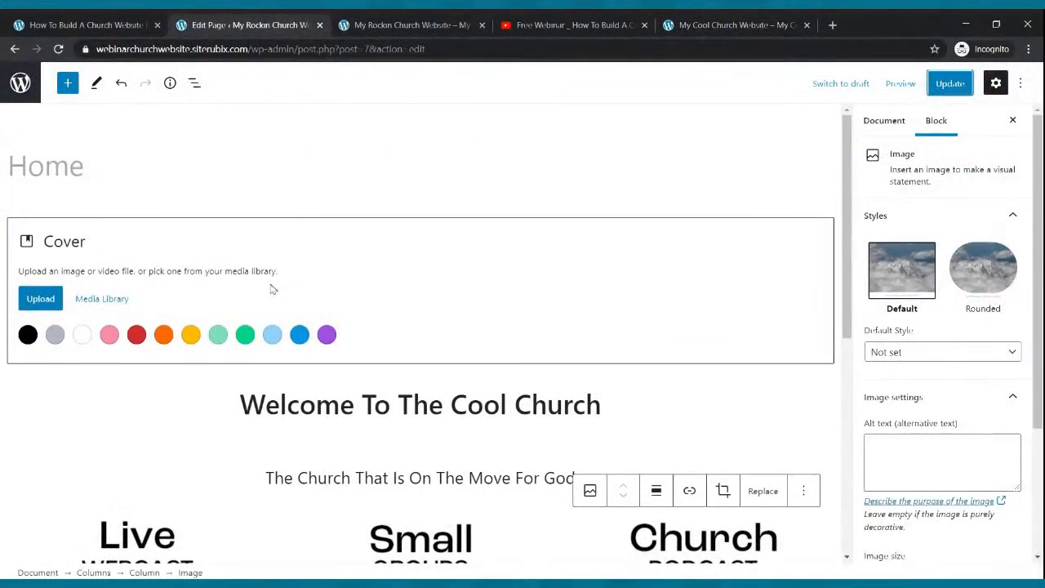
click(50, 315)
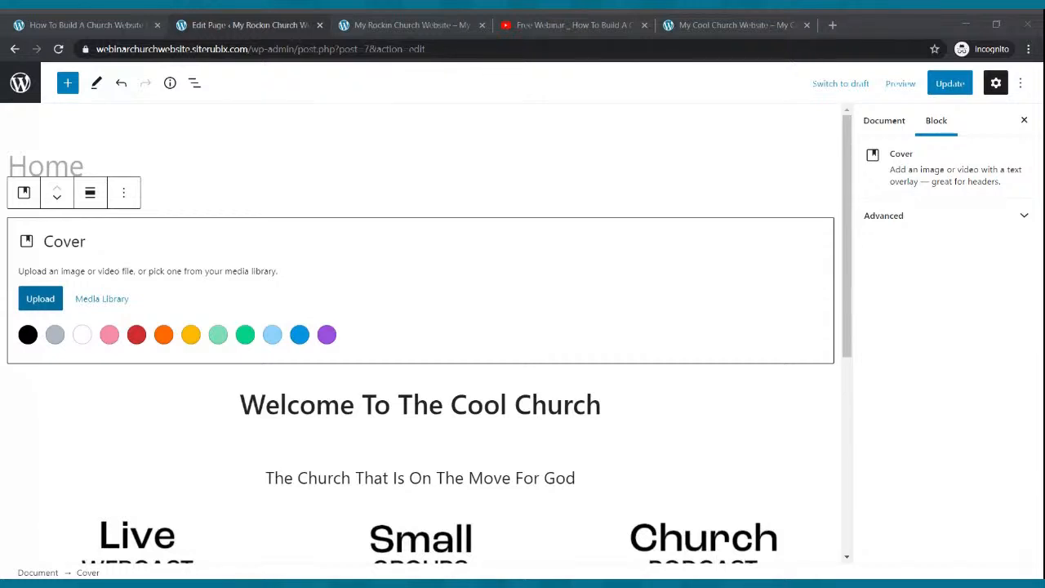
Attempt a Cover background upload, save the page, and bring up the live church site.
double_click(271, 218)
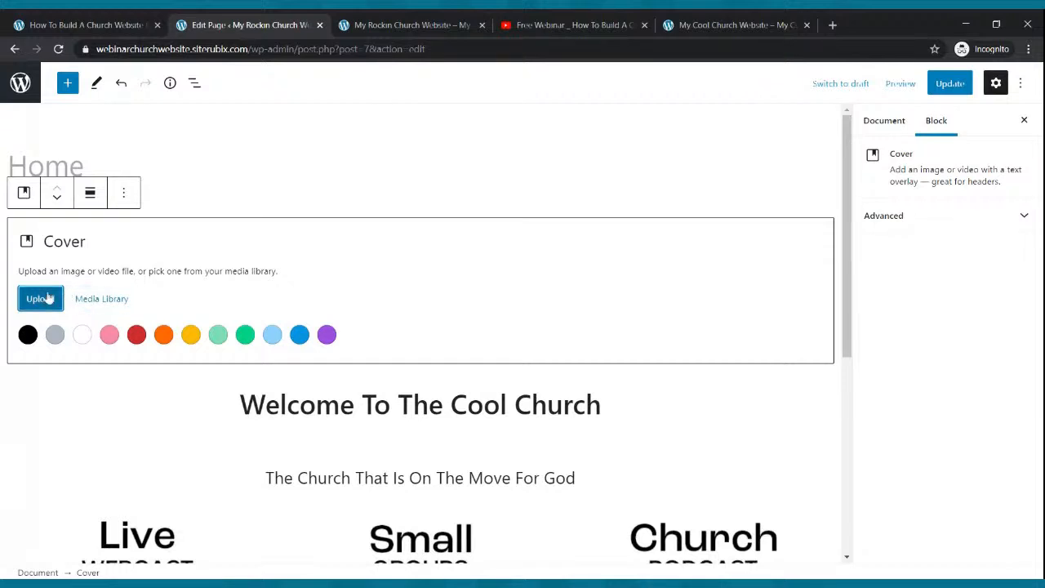
click(950, 83)
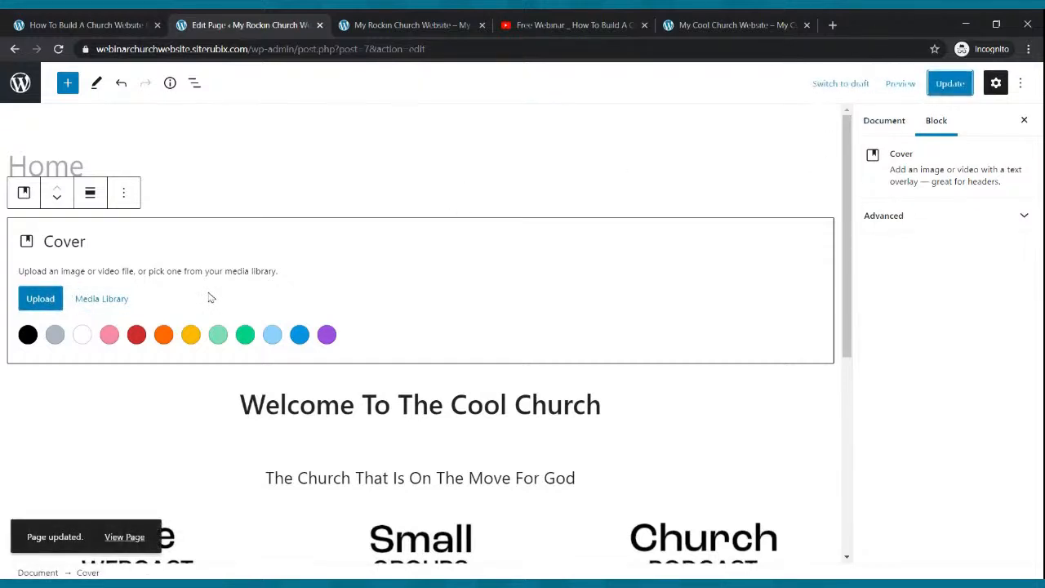
click(358, 29)
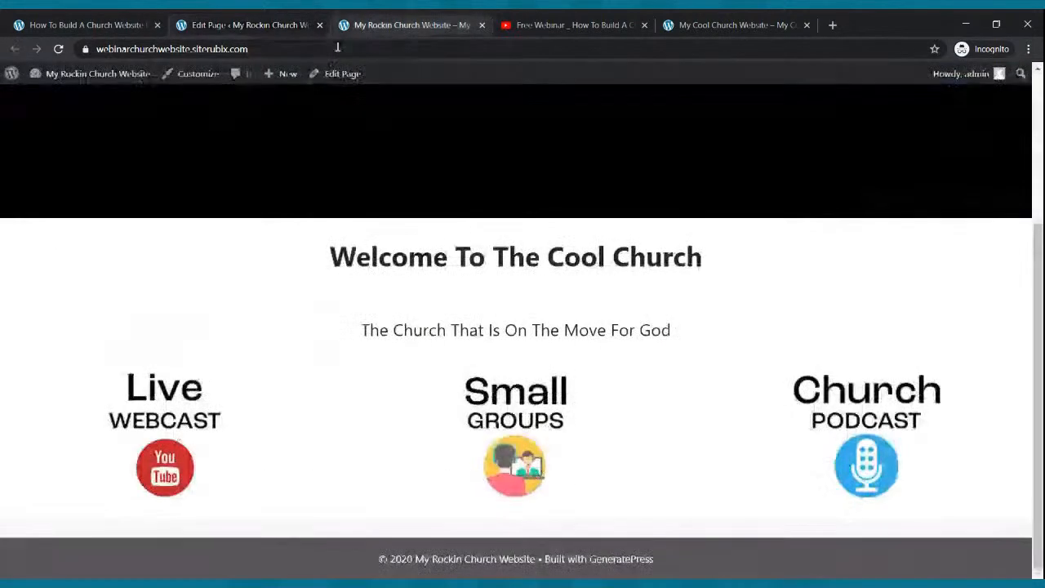
Reload the live site, review the reference site's Live Webcast caption, and return to the editor.
click(58, 49)
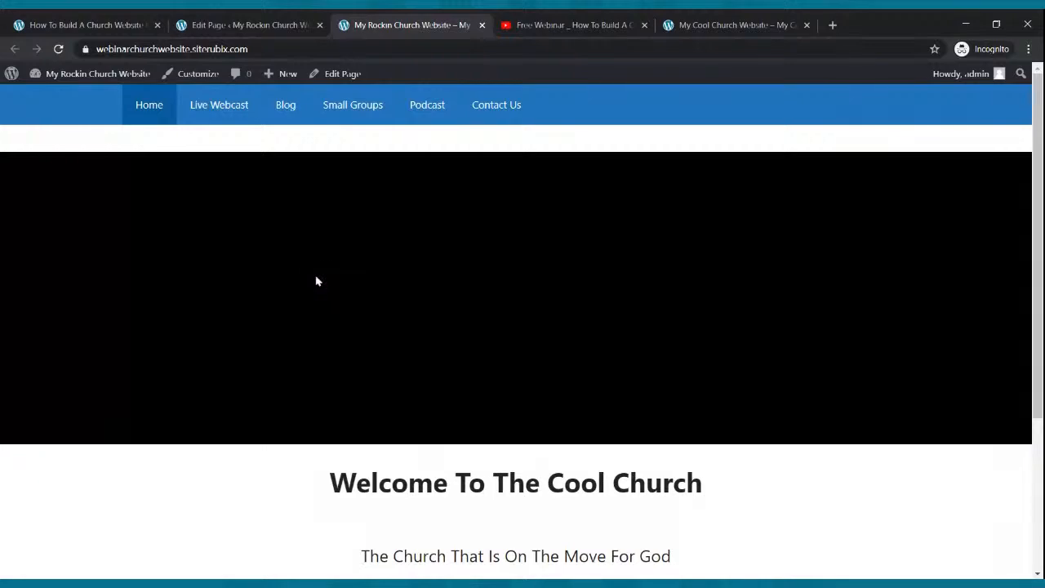
scroll(317, 282, down, 3)
scroll(320, 158, up, 2)
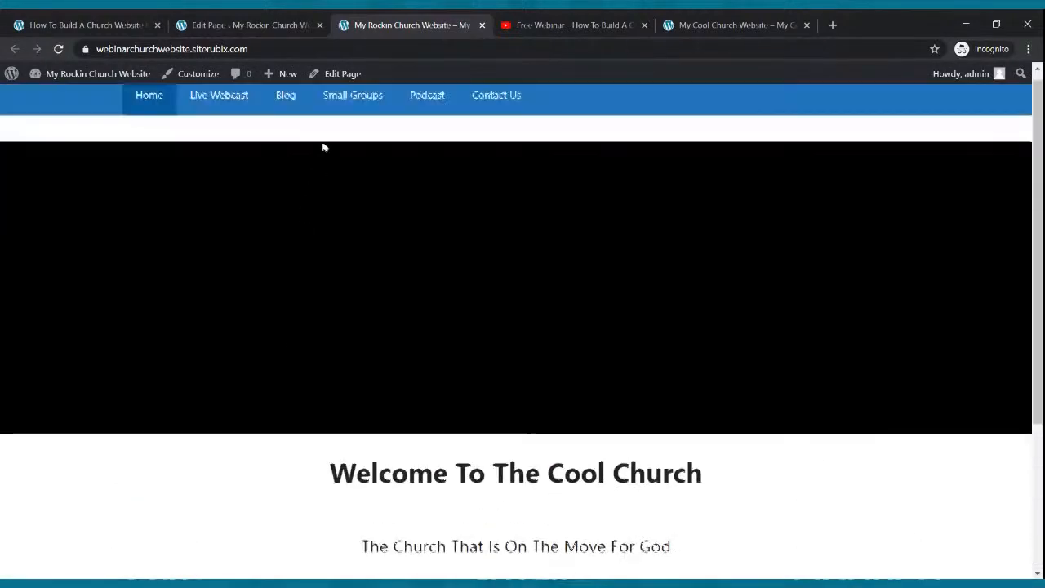
click(694, 25)
scroll(495, 343, down, 3)
scroll(495, 343, down, 3)
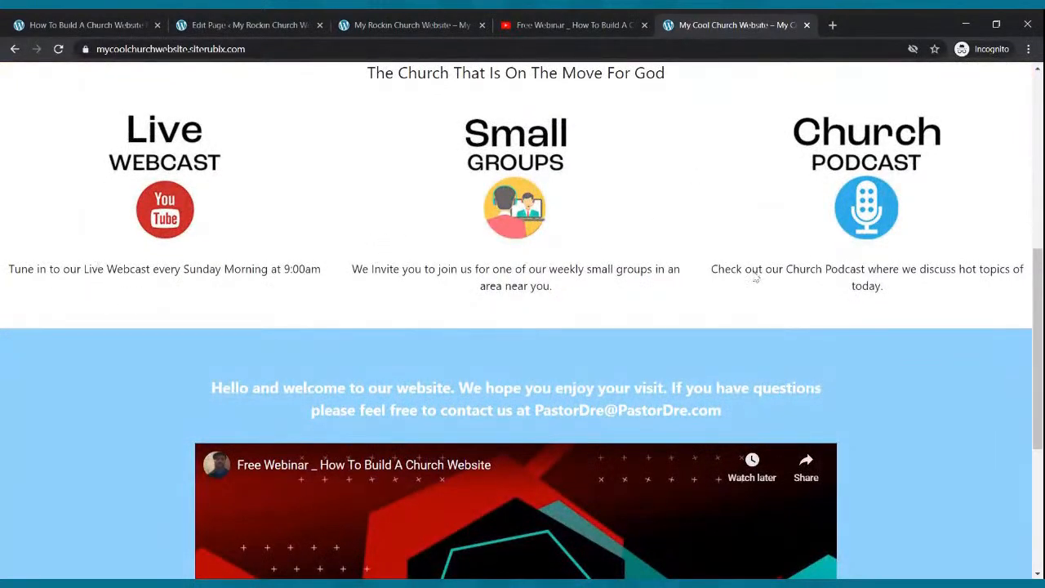
drag(8, 269, 325, 272)
key(ctrl+c)
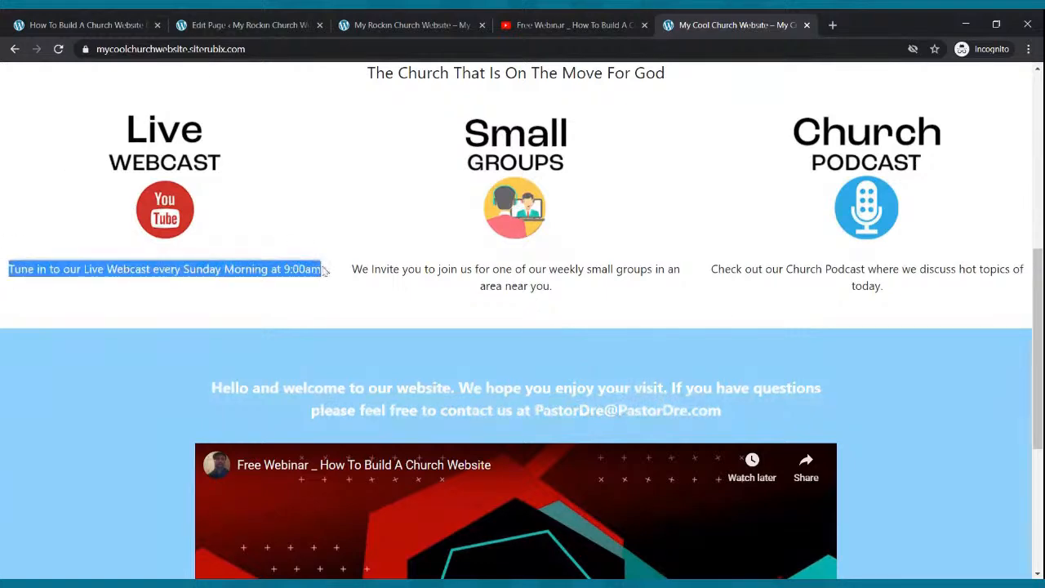
click(230, 26)
scroll(203, 282, down, 3)
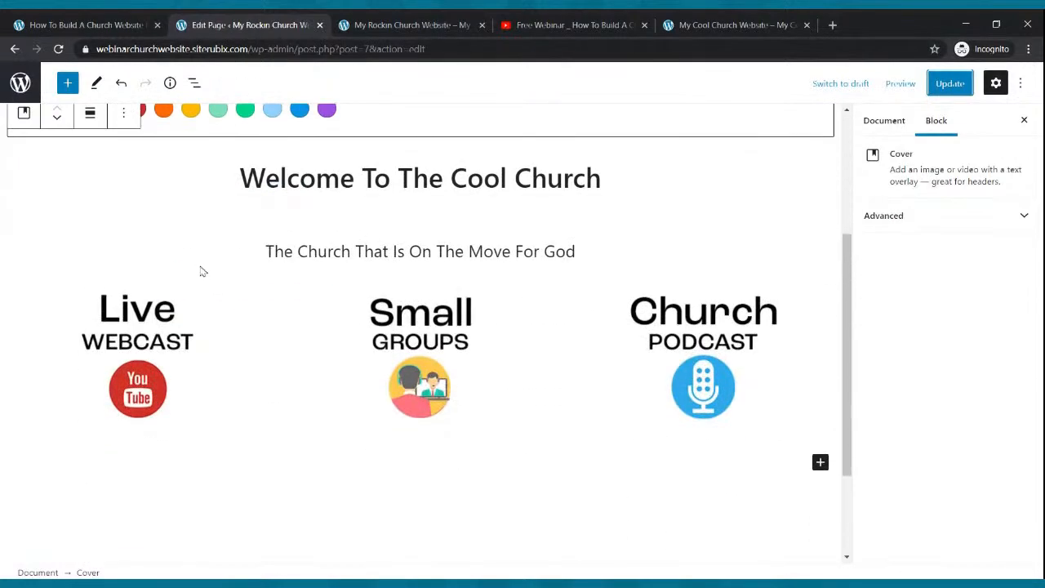
Add a Paragraph block below the Live Webcast image.
click(156, 343)
scroll(154, 340, down, 3)
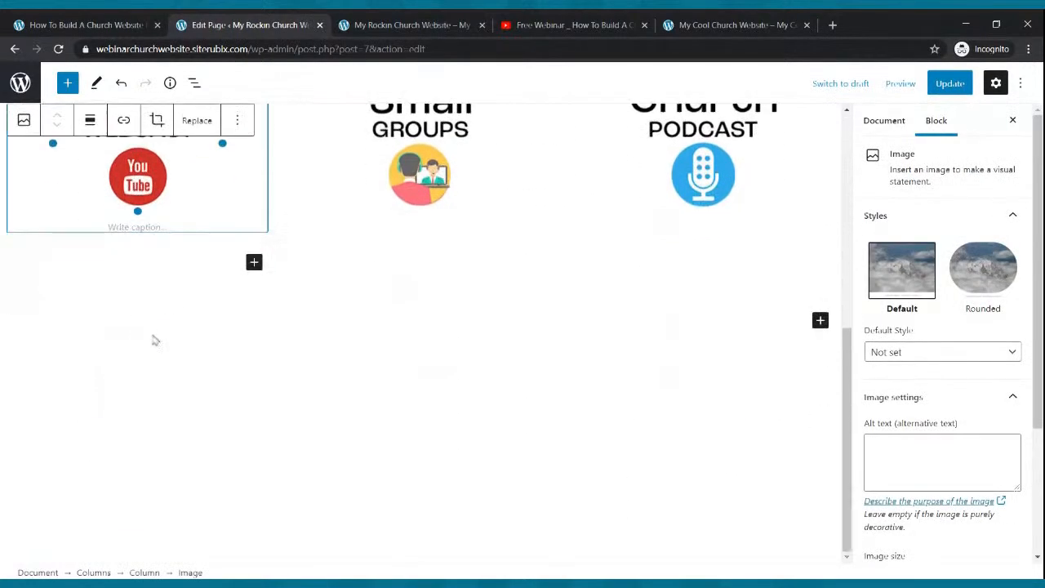
click(230, 265)
scroll(213, 234, down, 7)
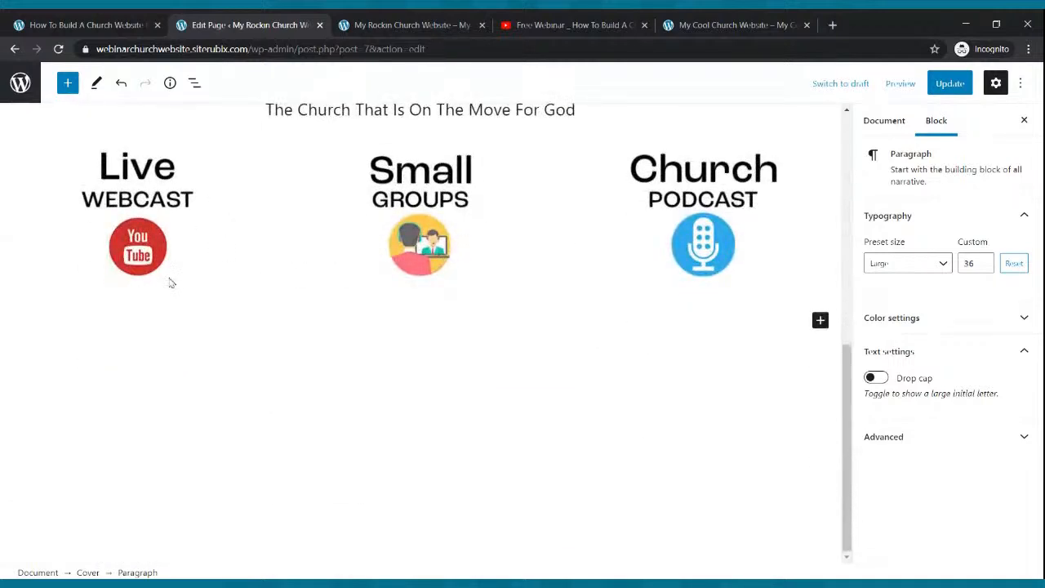
click(152, 256)
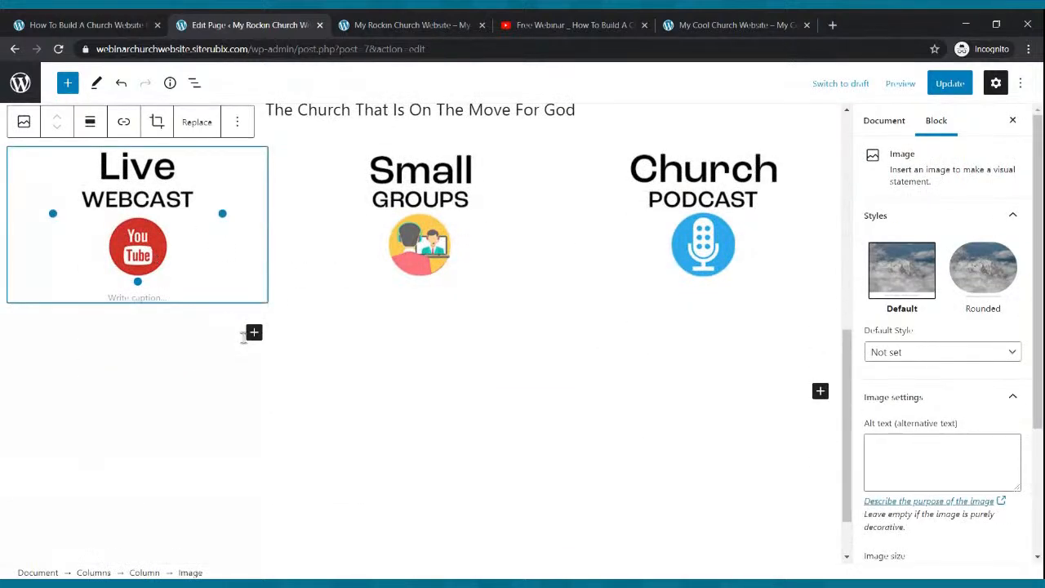
click(254, 335)
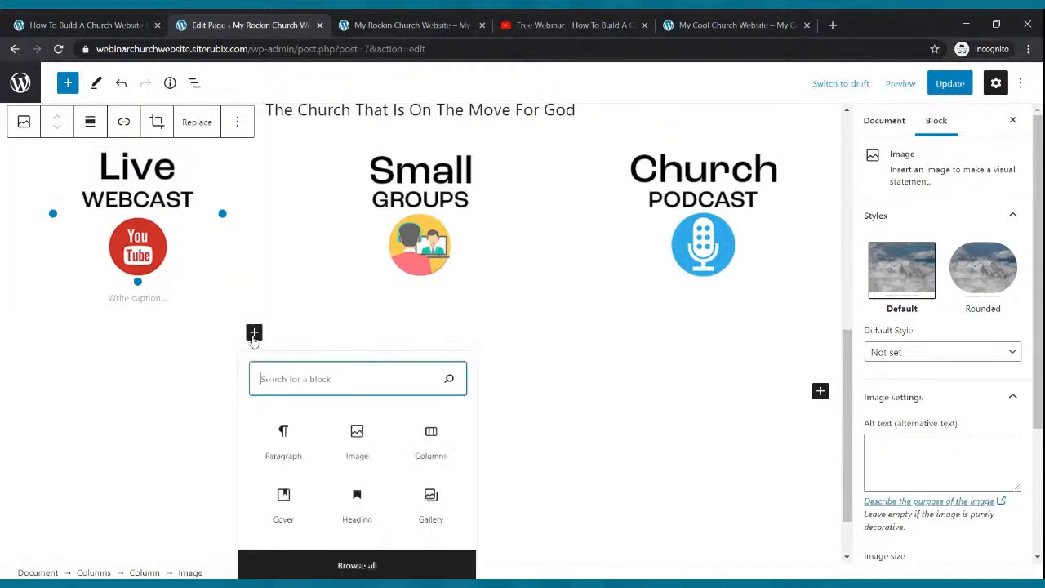
click(288, 451)
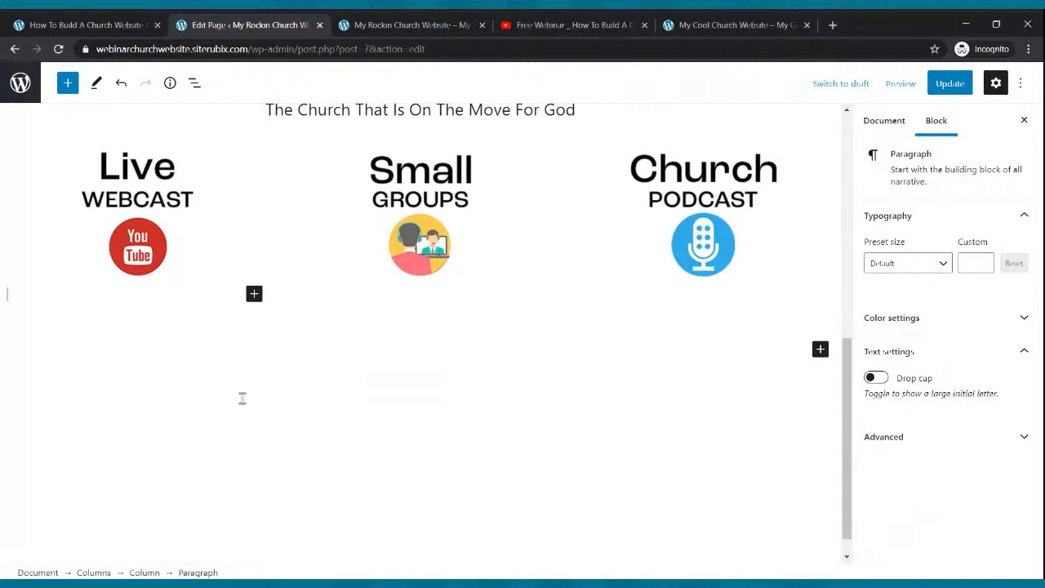
Write the caption 'Tune in to our live webcast every Sunday Morning at 9:00am'.
text(Ru)
key(BackSpace)
text(Tune in to )
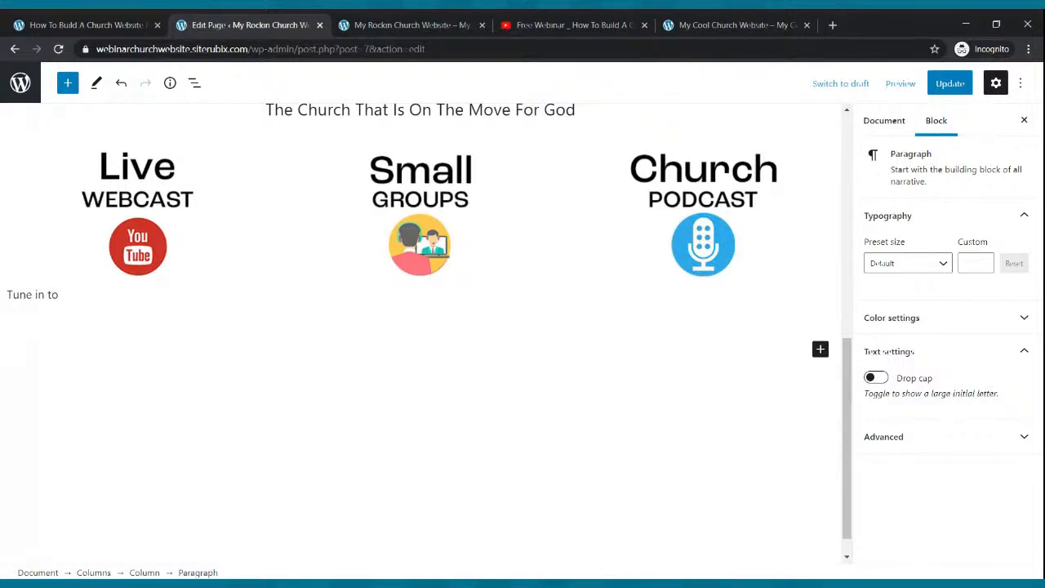
text(our live webcast -)
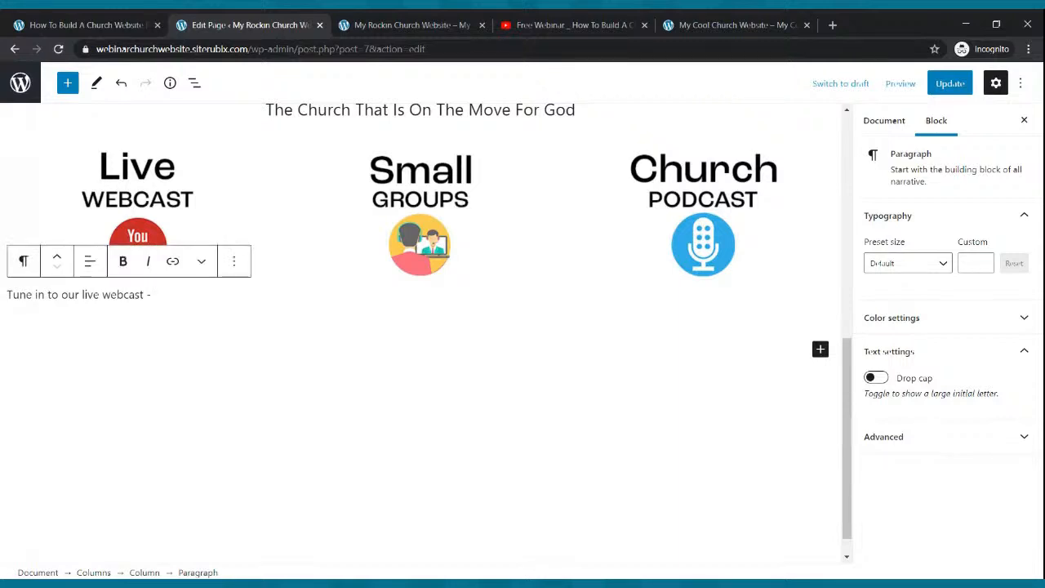
key(ctrl+v)
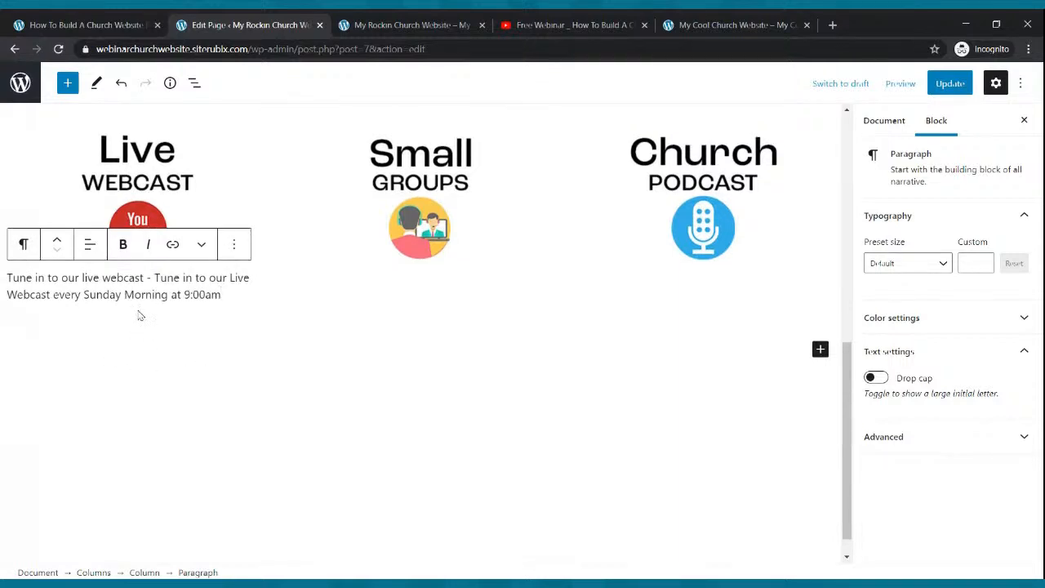
drag(153, 277, 243, 278)
key(Delete)
key(Delete)
key(Delete)
key(Delete)
key(Delete)
key(Delete)
key(Delete)
key(Delete)
key(Delete)
key(Delete)
key(Delete)
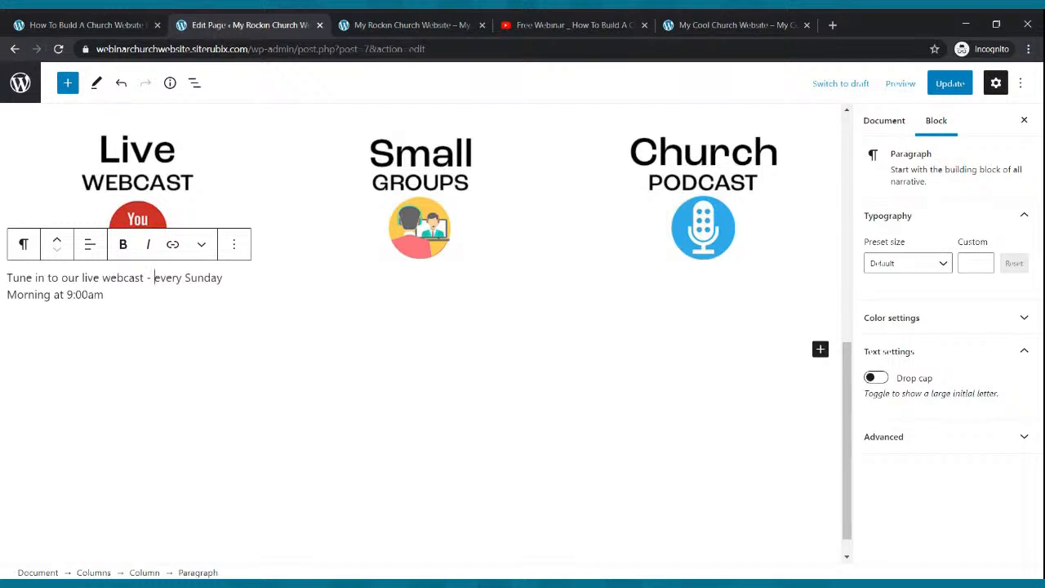
key(BackSpace)
key(BackSpace)
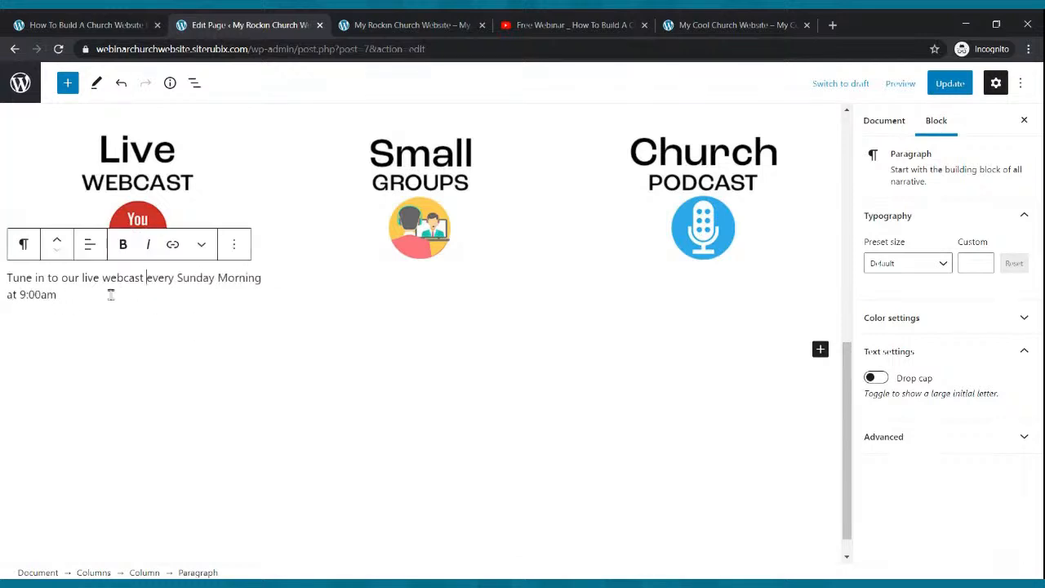
Centre-align the webcast caption.
click(90, 245)
click(135, 318)
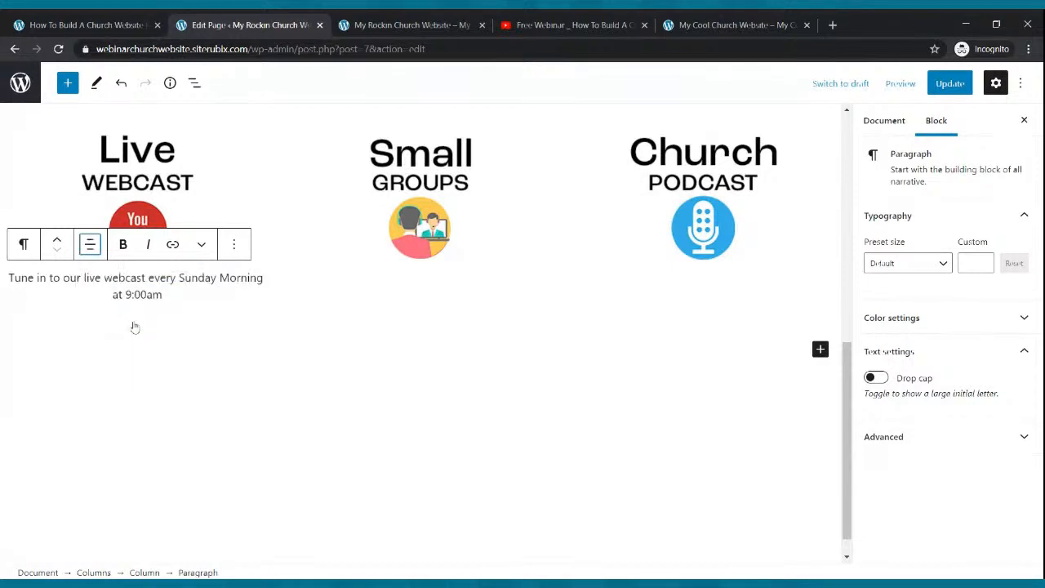
click(416, 342)
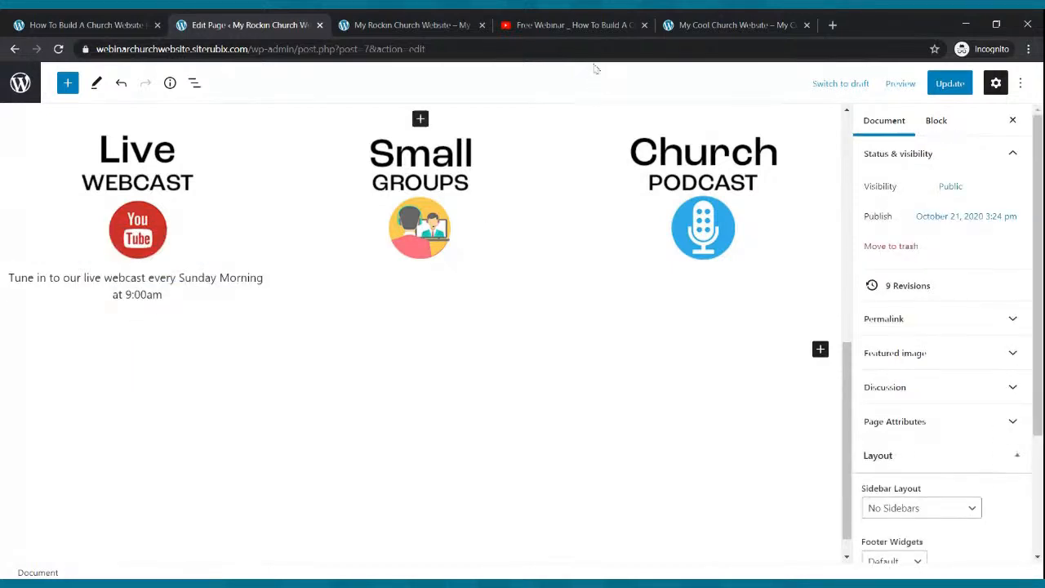
Copy the Small Groups caption text from the reference church site.
click(709, 23)
drag(555, 294, 356, 274)
key(ctrl+c)
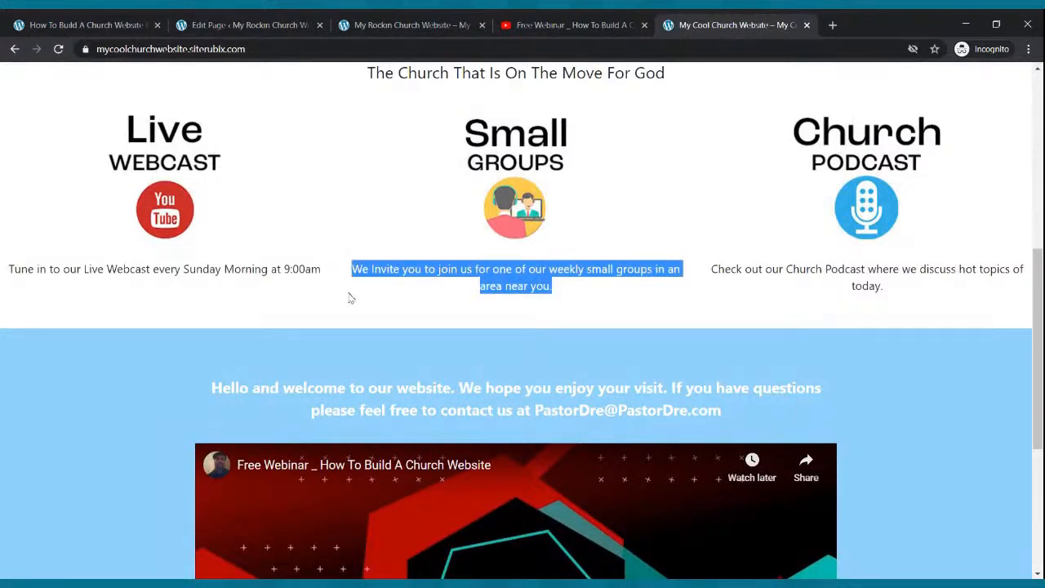
click(245, 24)
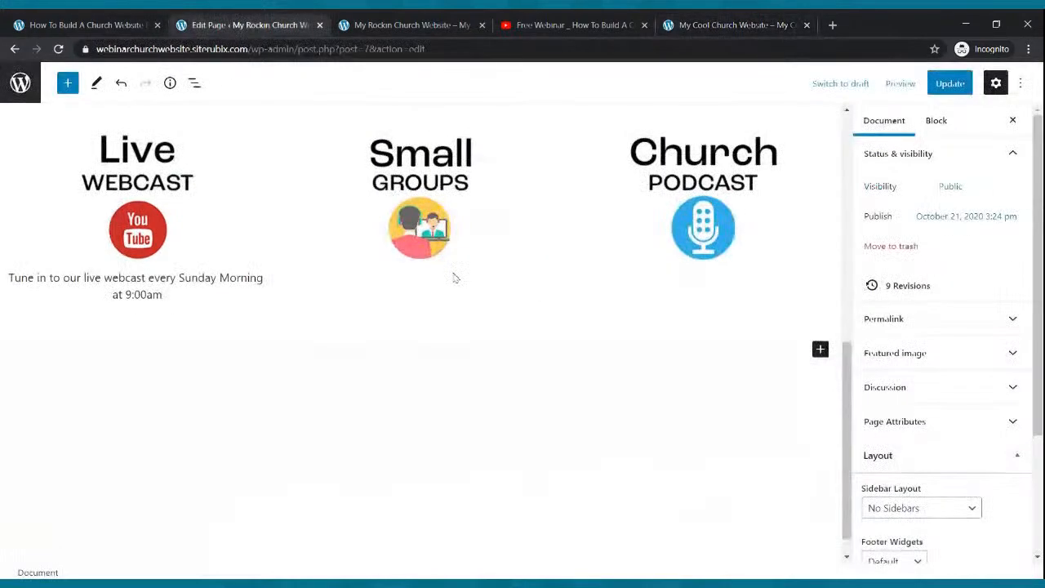
Paste the small-groups invitation as a centred paragraph under the Small Groups image.
click(398, 289)
click(418, 243)
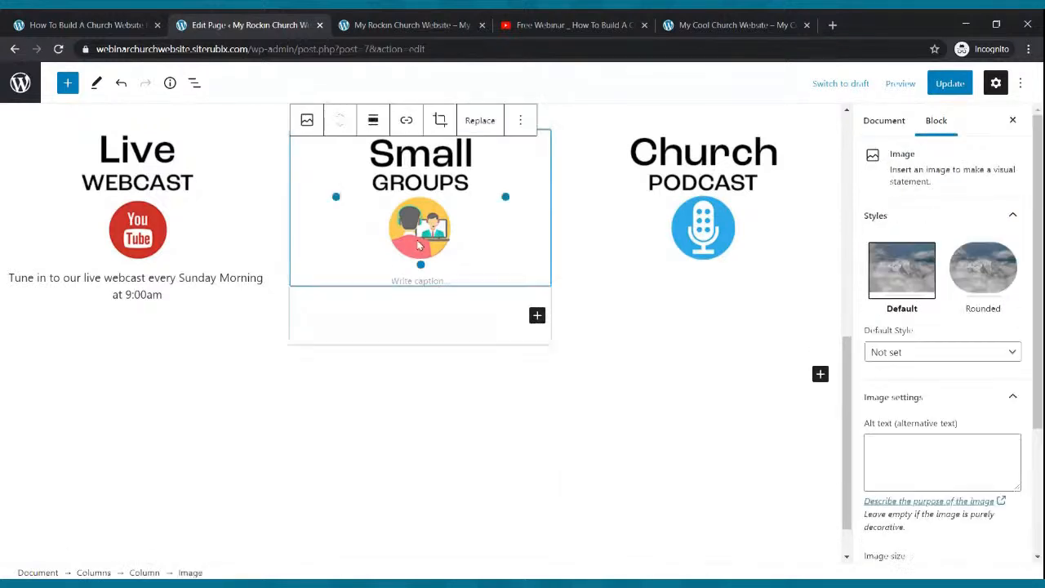
click(538, 315)
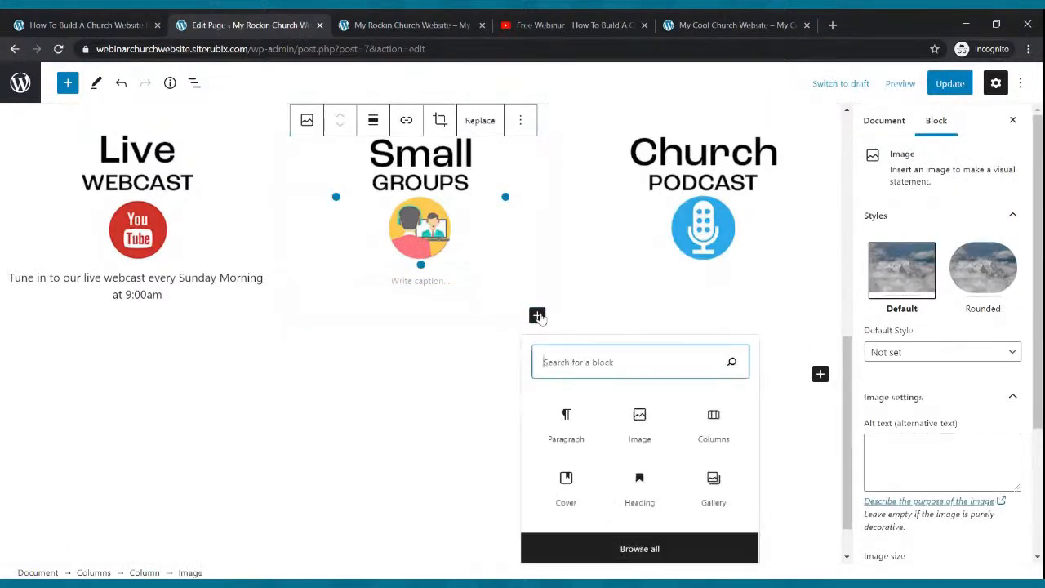
click(582, 437)
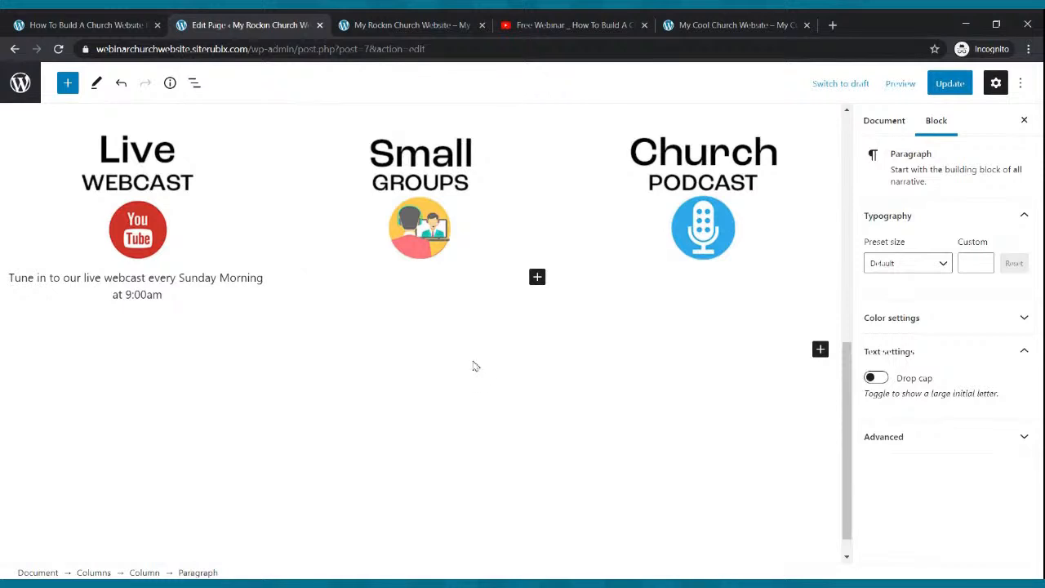
key(ctrl+v)
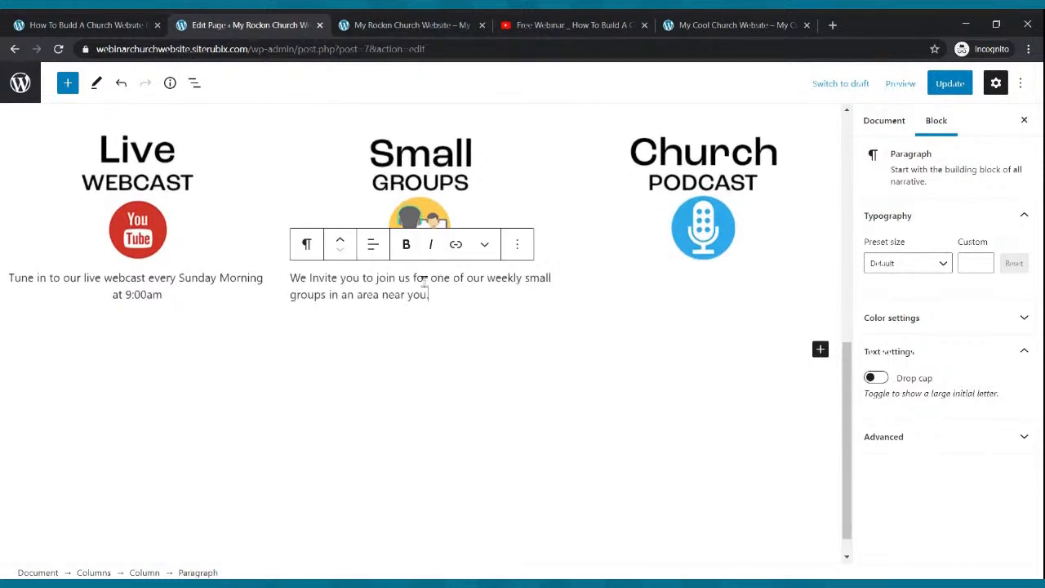
click(374, 251)
click(405, 321)
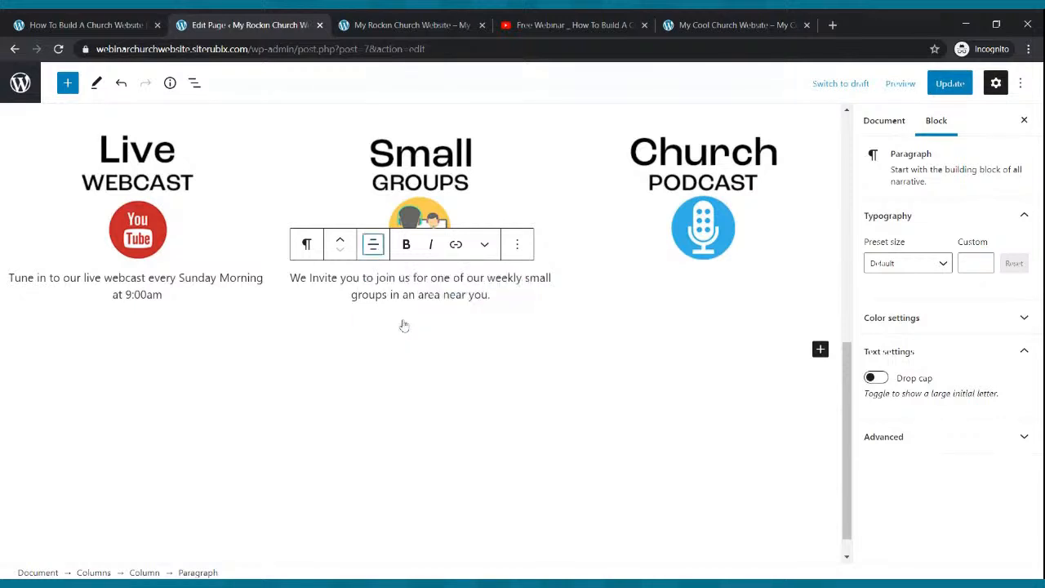
Copy the Church Podcast caption text from the reference church site.
click(703, 24)
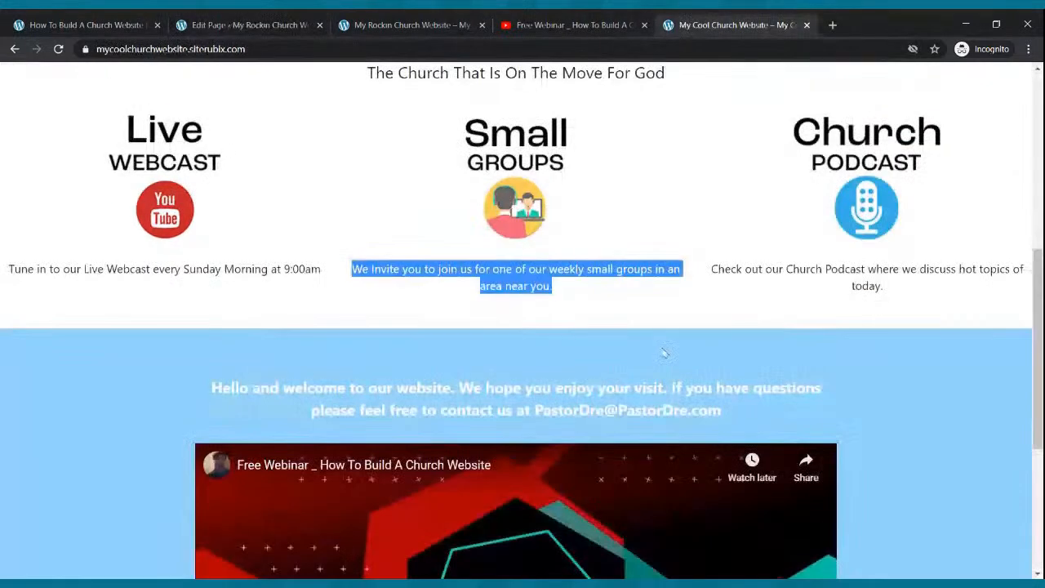
drag(713, 266, 888, 315)
key(ctrl+c)
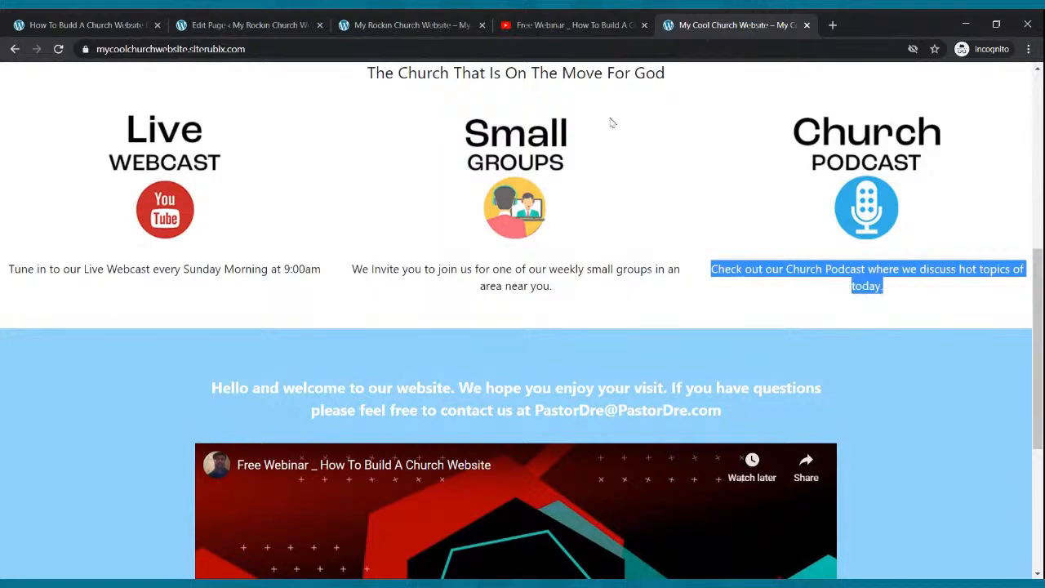
click(285, 26)
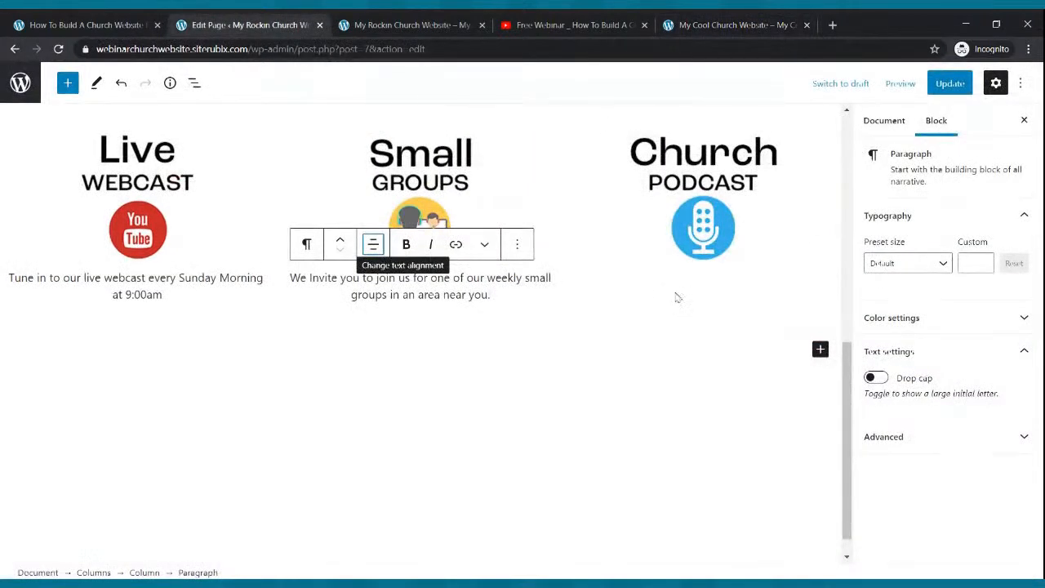
Paste the podcast sentence as a centred paragraph under the Church Podcast image.
click(687, 248)
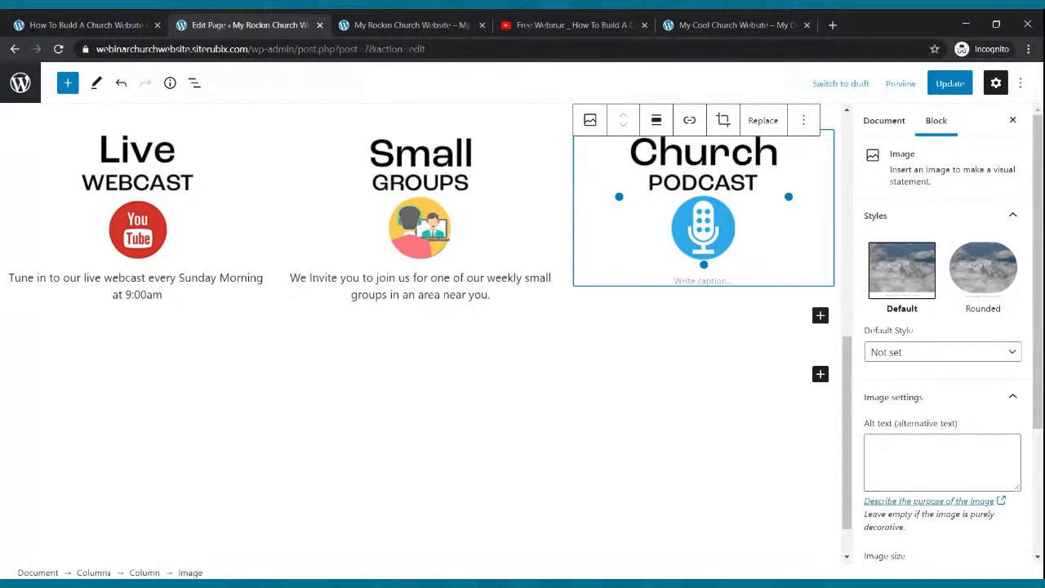
click(821, 316)
click(638, 431)
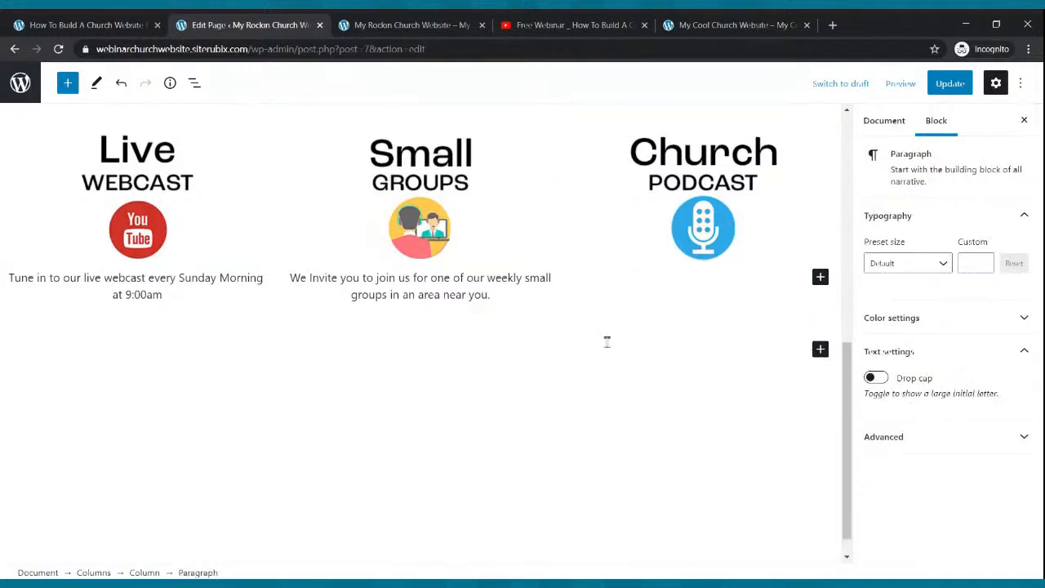
key(ctrl+v)
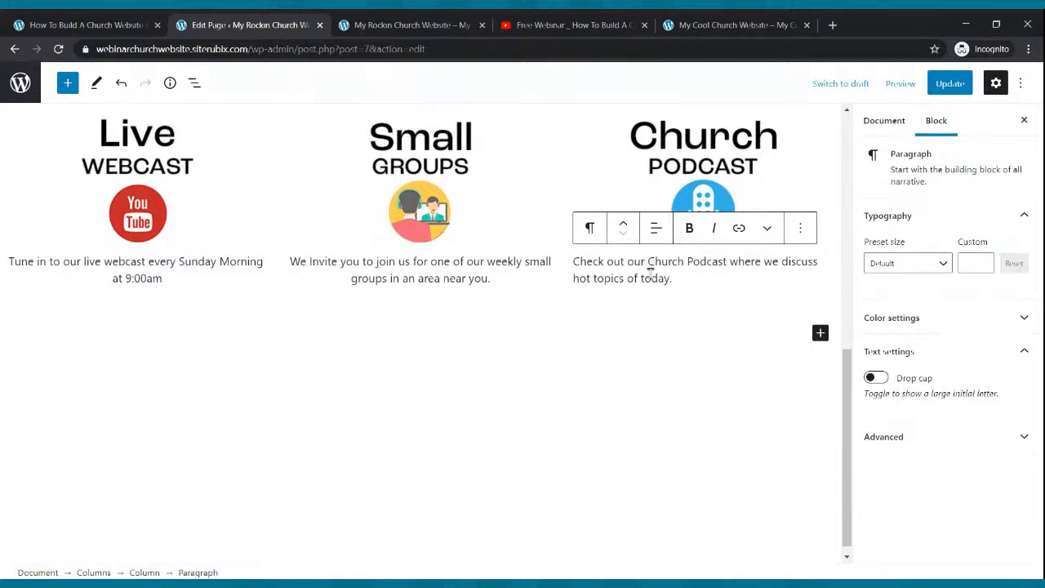
click(657, 228)
click(664, 303)
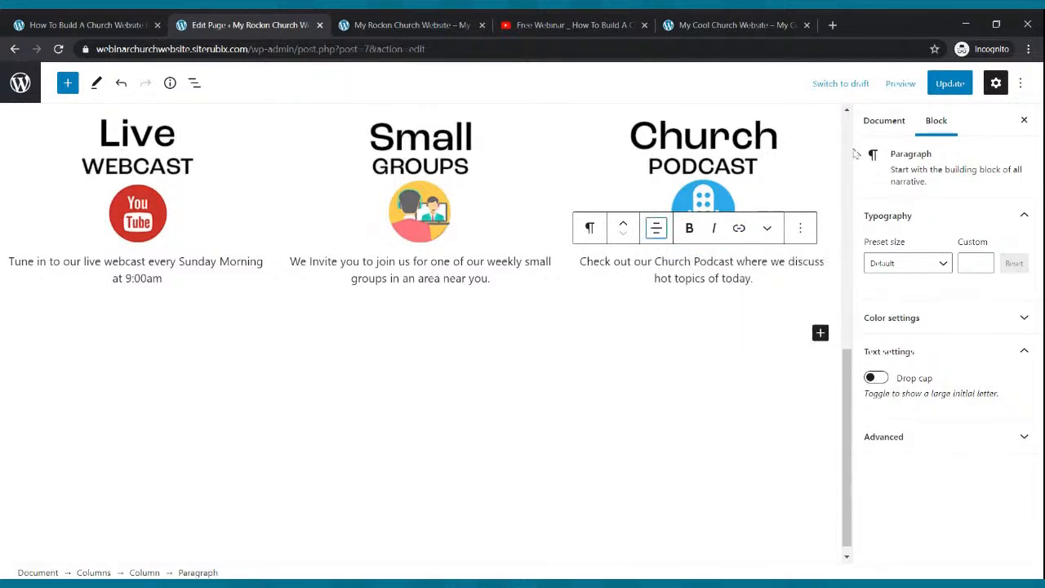
Update the Home page and reload the live site.
click(943, 85)
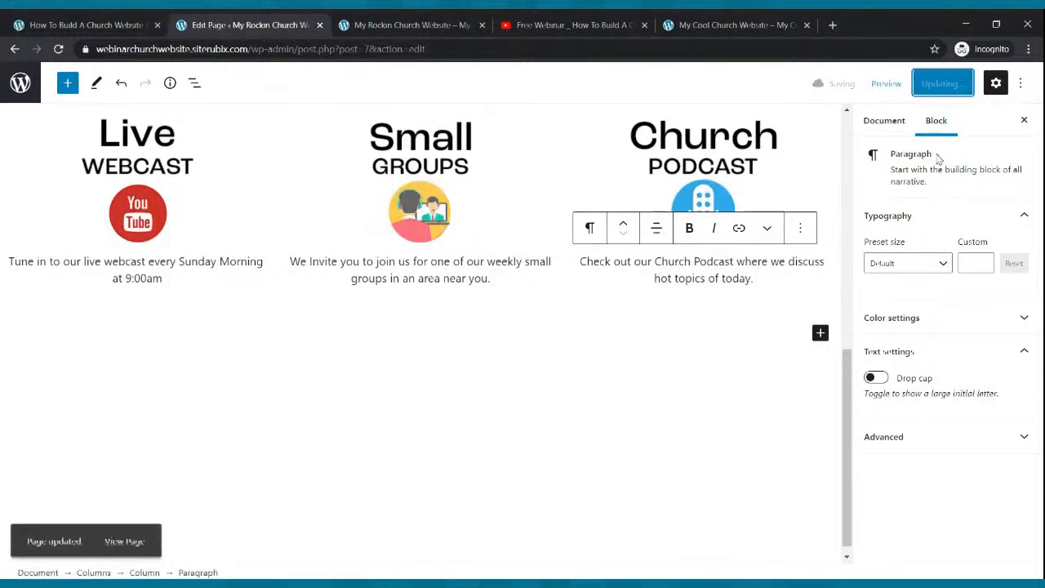
click(455, 22)
click(58, 49)
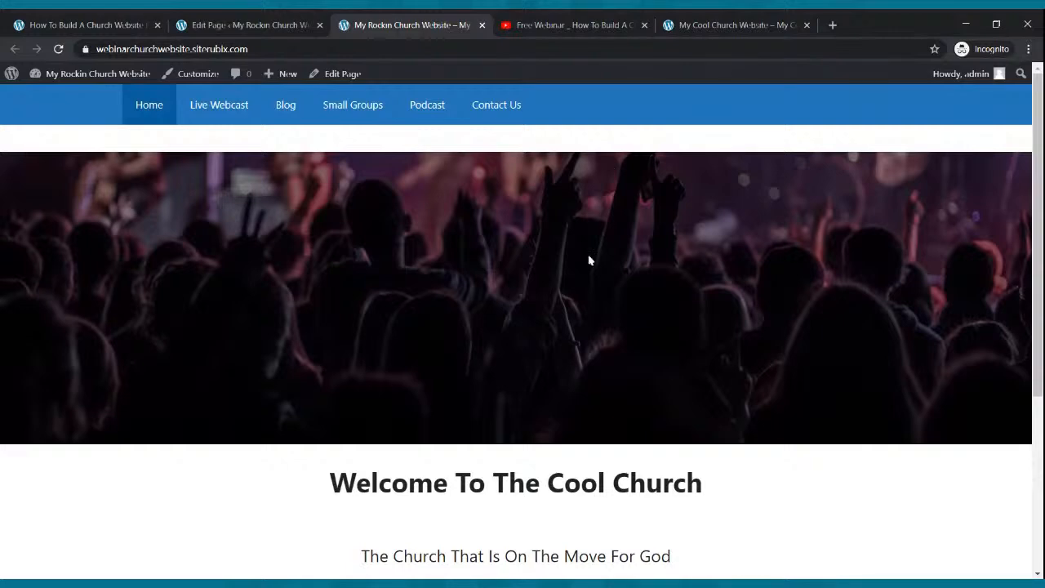
Scroll the live home page's captioned columns, compare with the reference church site, and return to the editor.
scroll(589, 258, down, 4)
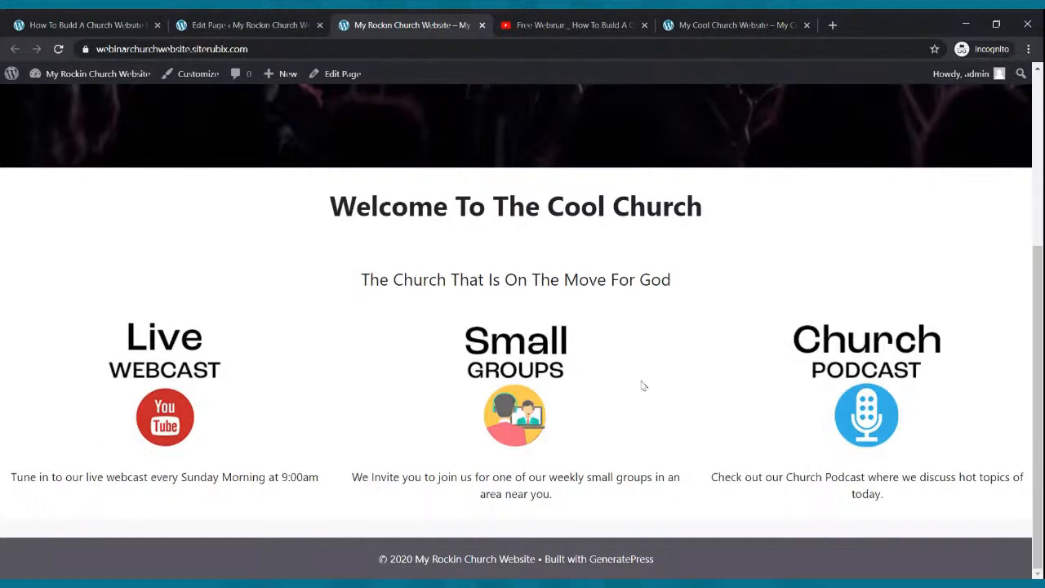
scroll(630, 376, up, 4)
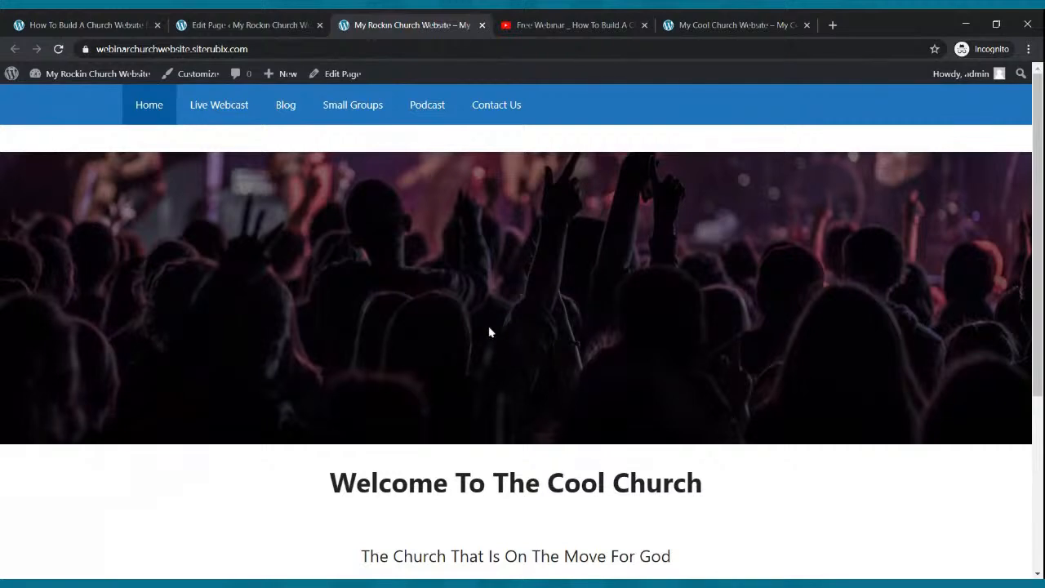
click(735, 25)
scroll(572, 320, up, 6)
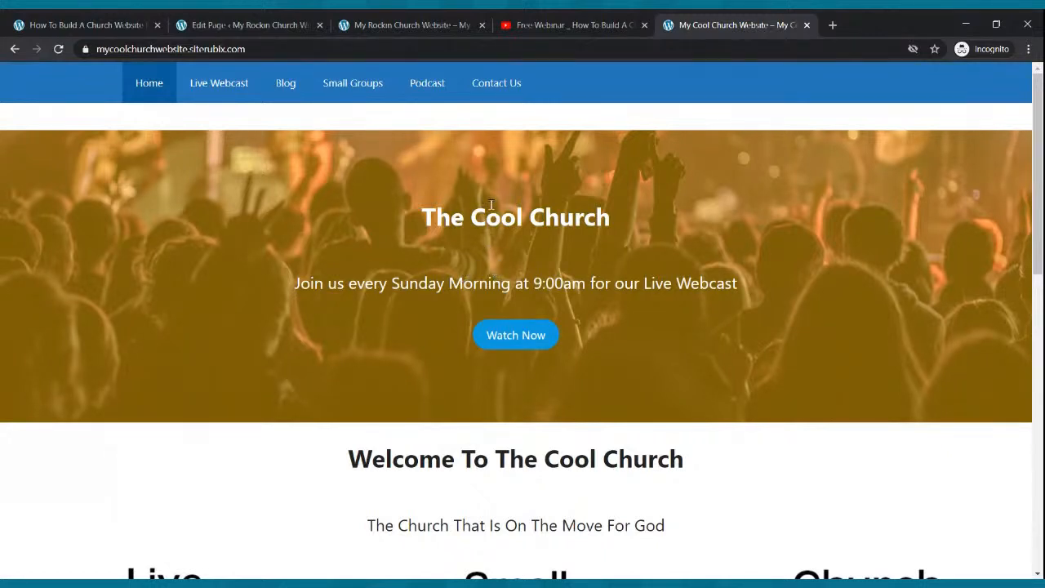
click(372, 24)
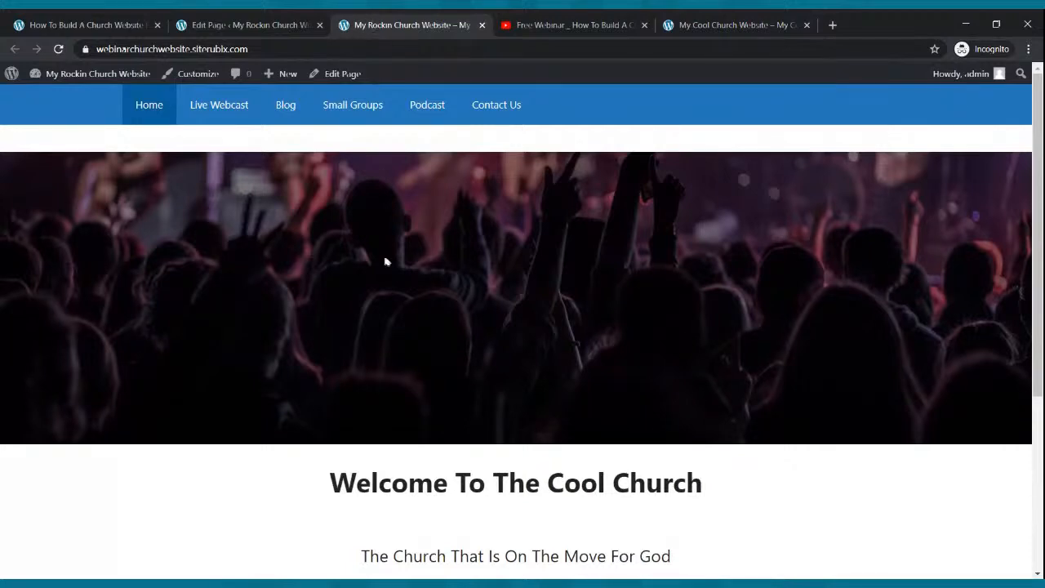
click(270, 21)
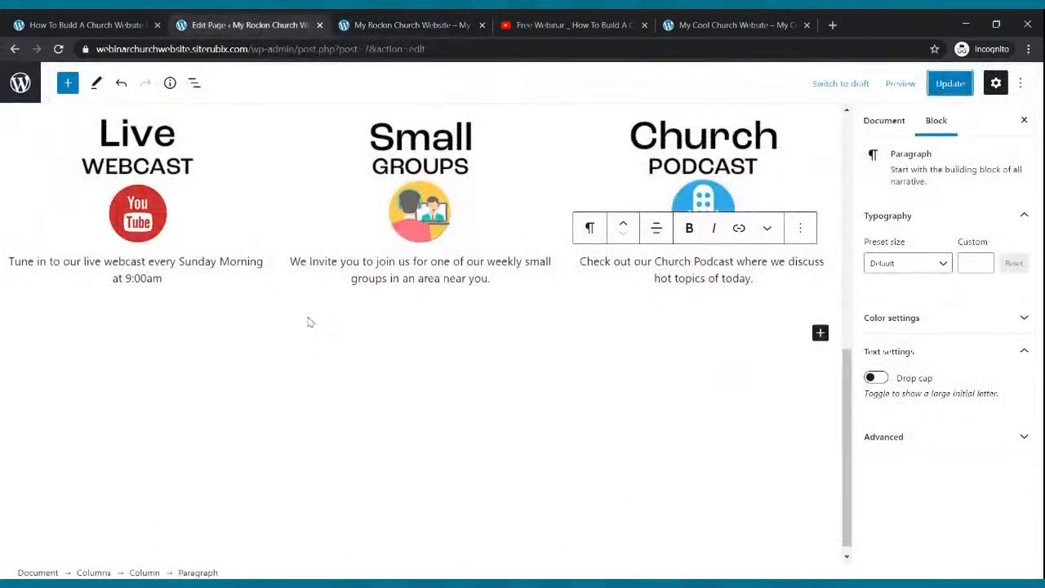
scroll(309, 311, up, 3)
scroll(310, 294, up, 3)
Inspect the Cover block's More options menu, then update the Home page.
click(309, 298)
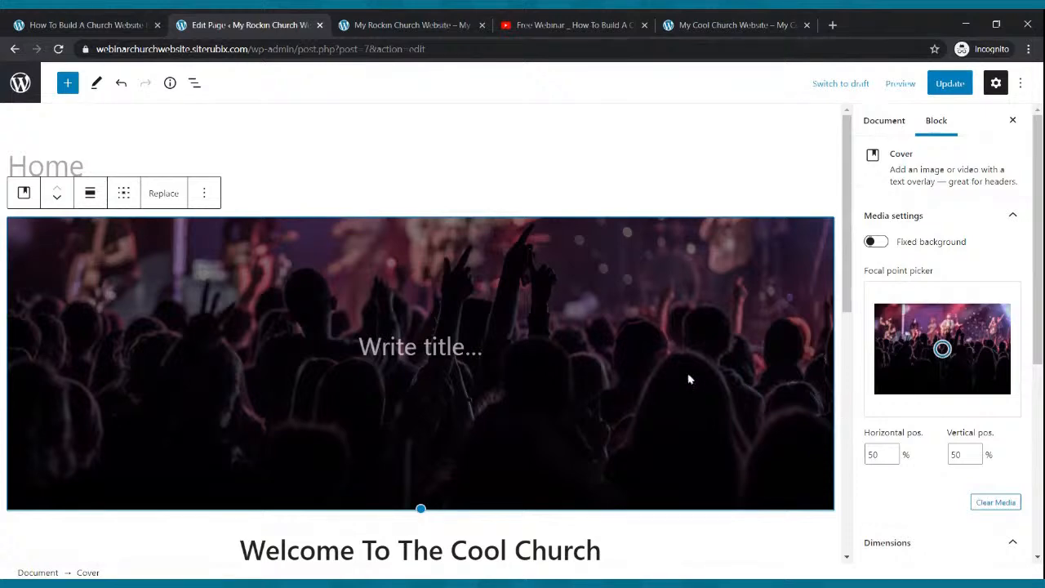
scroll(527, 351, down, 1)
scroll(525, 350, up, 1)
click(197, 196)
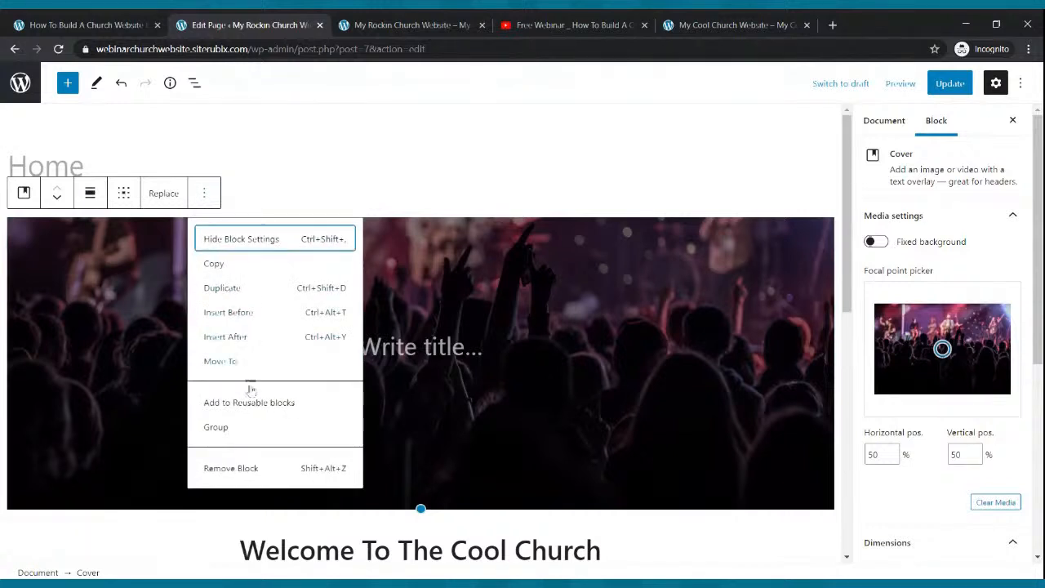
click(315, 159)
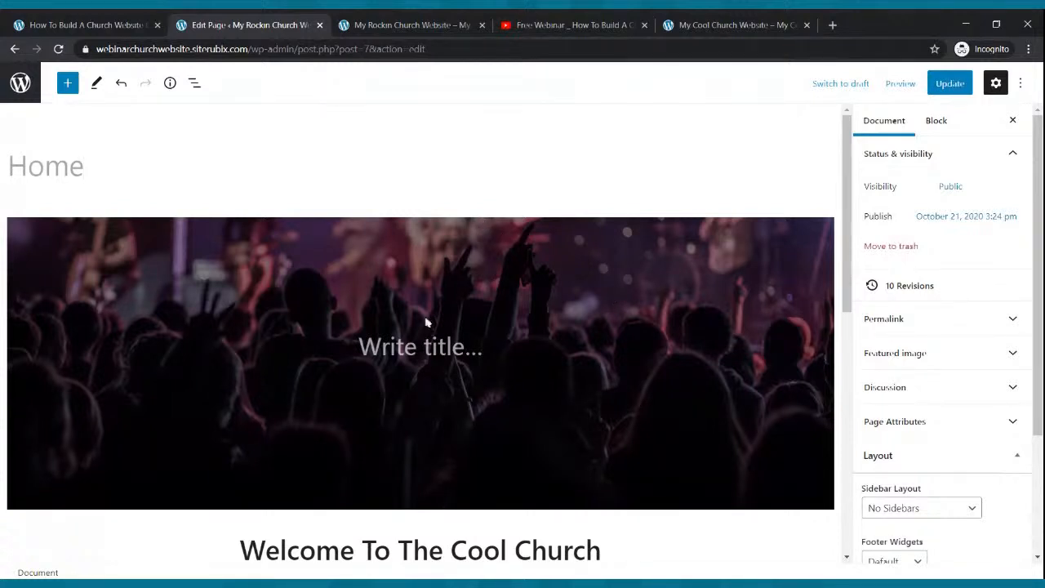
click(944, 85)
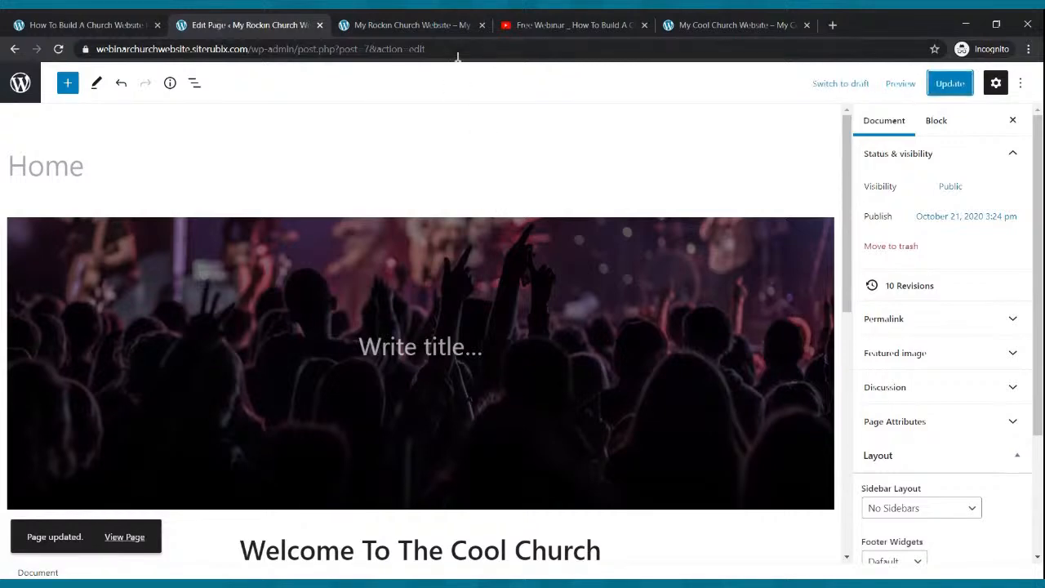
Compare the live home page's concert-crowd Cover with the reference church site.
click(411, 26)
scroll(431, 322, down, 3)
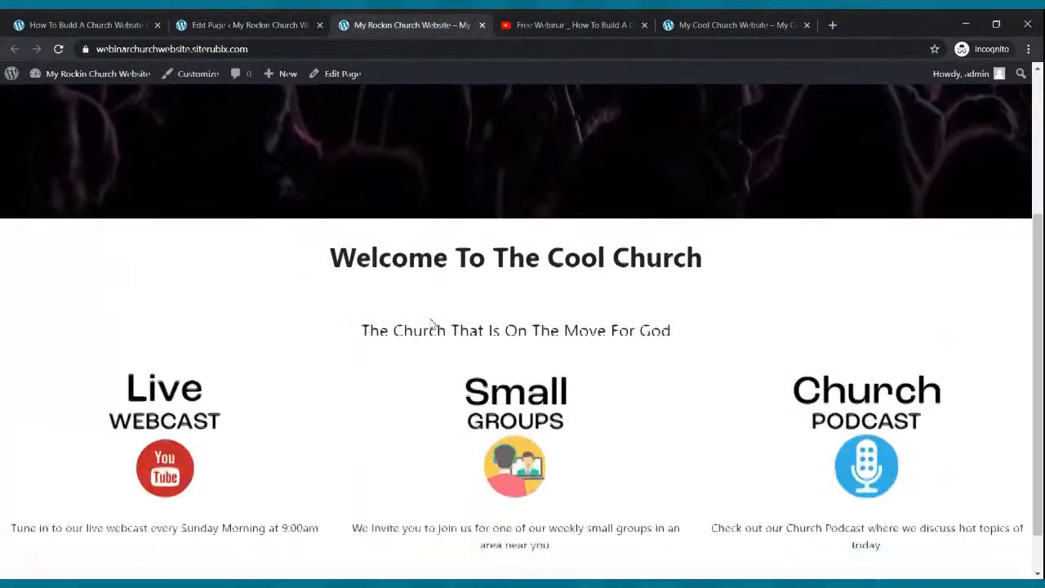
scroll(432, 318, up, 3)
click(708, 25)
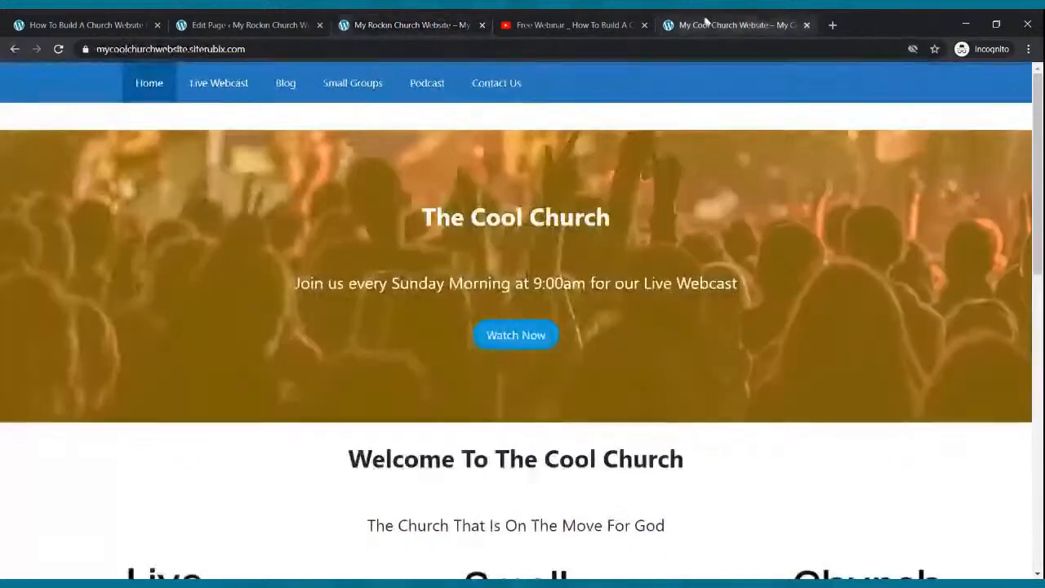
click(468, 31)
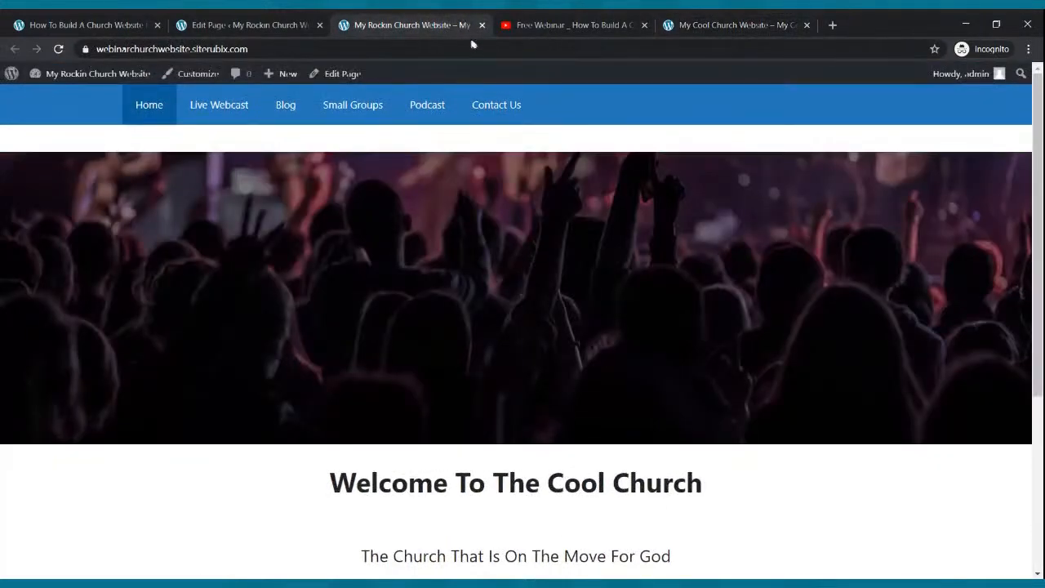
click(709, 24)
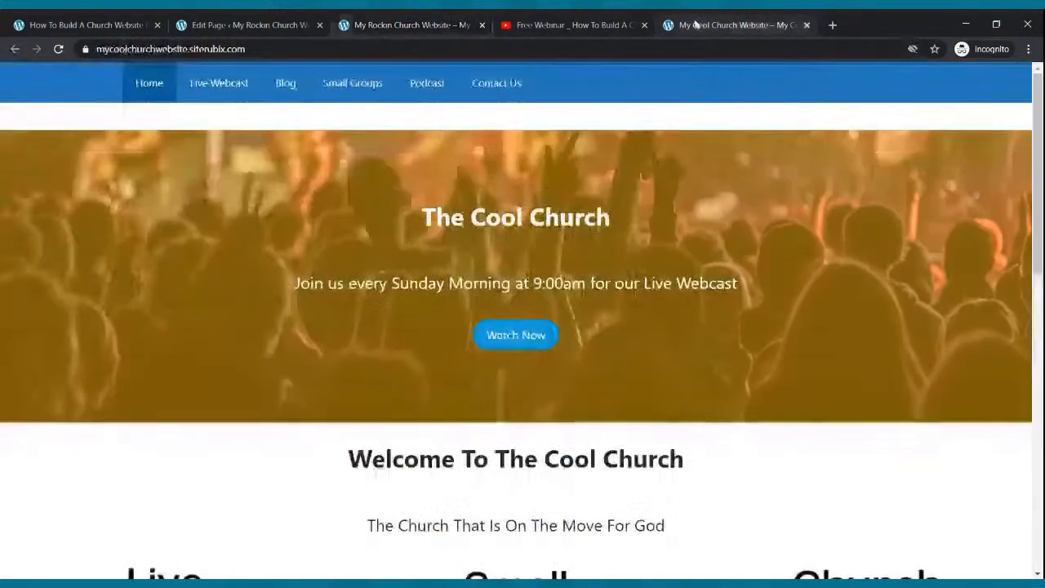
click(416, 24)
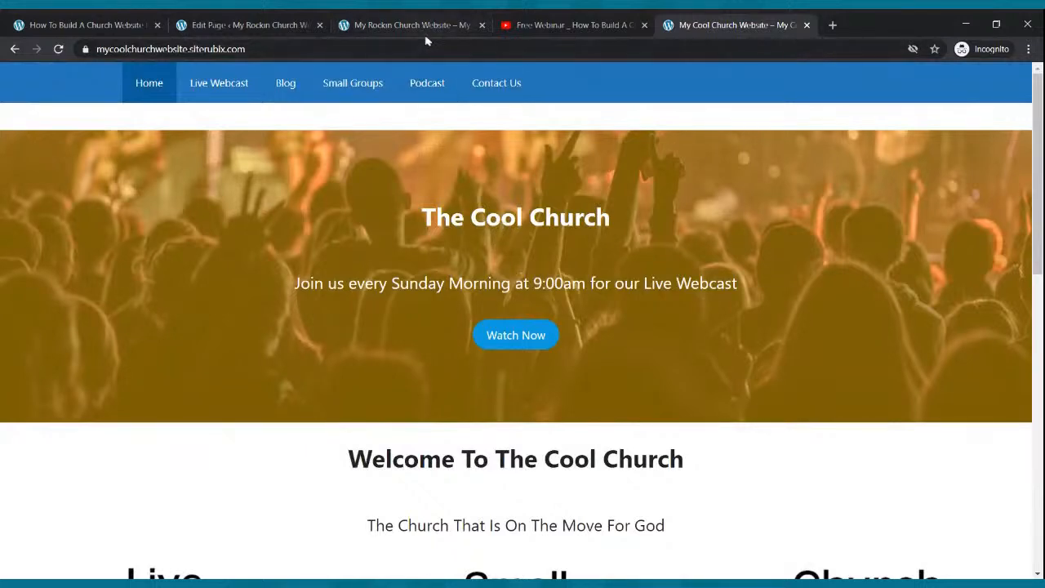
click(249, 25)
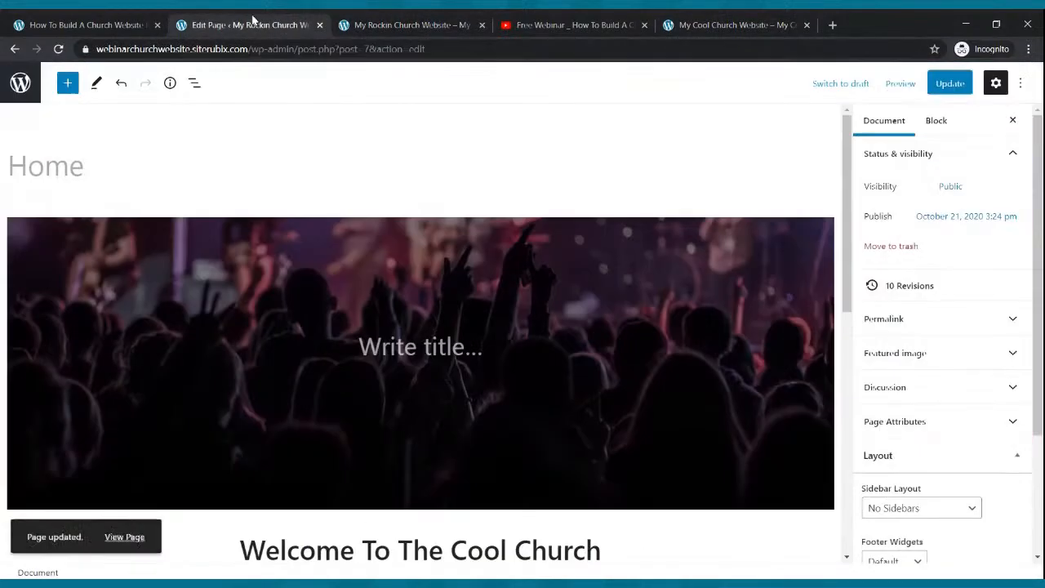
Type 'MY COOL CHURCH' as the Cover title and update the page.
click(397, 350)
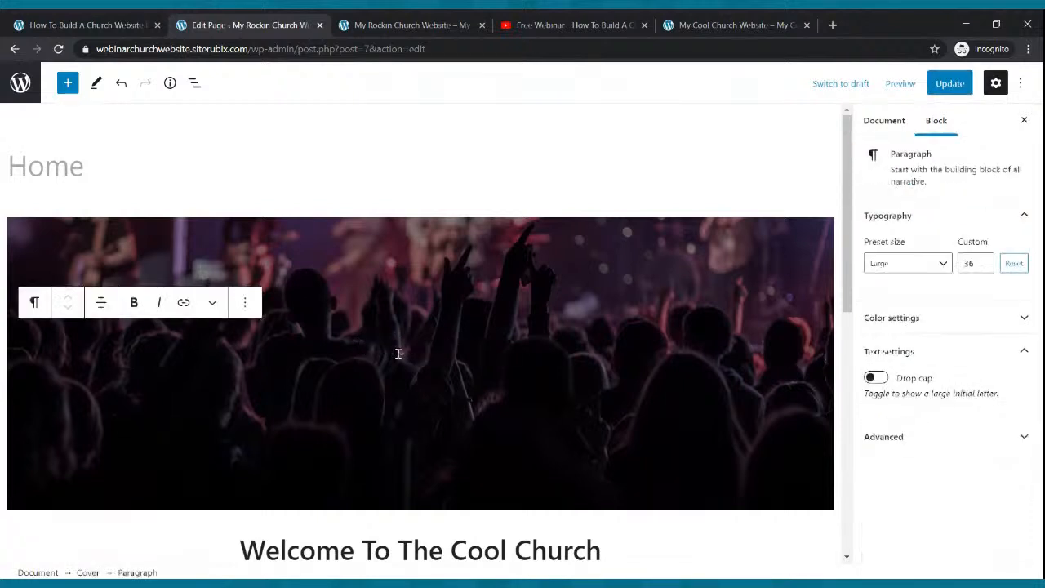
text(m)
key(BackSpace)
text(My)
key(BackSpace)
key(BackSpace)
text(MY COOL )
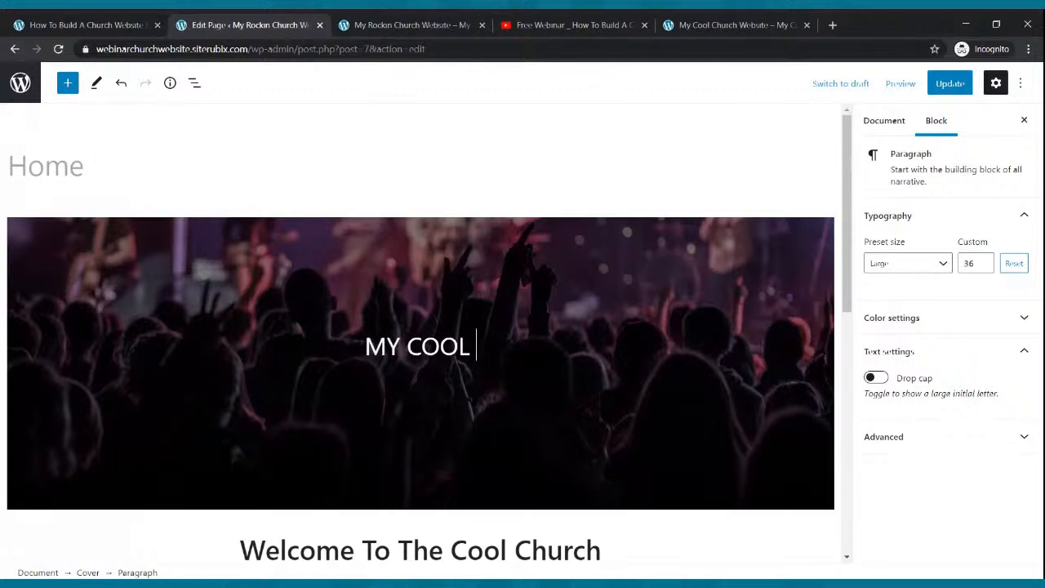
text(CHURCH)
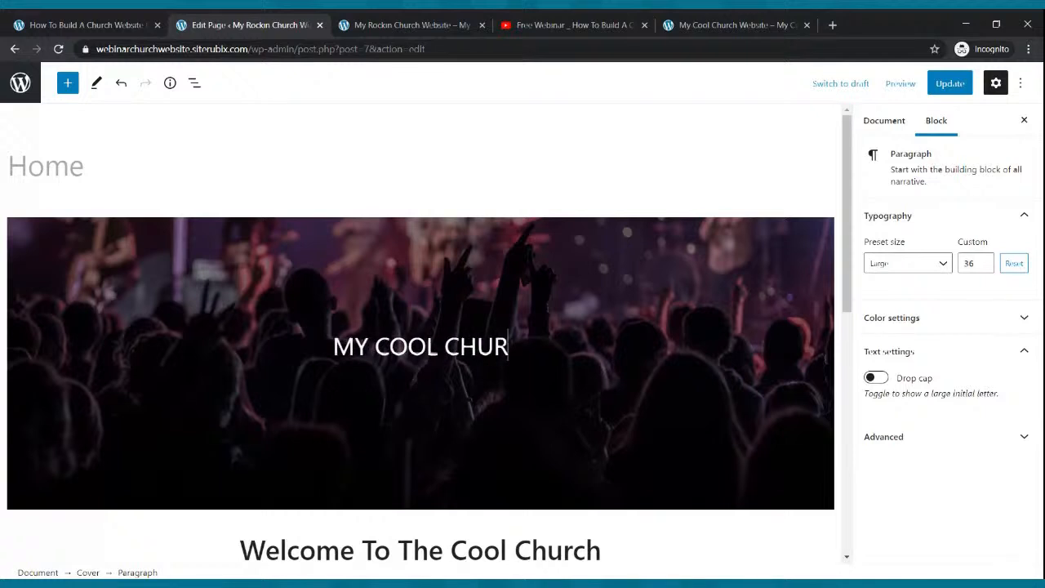
click(950, 83)
Copy the Sunday webcast subtitle from the reference church site.
click(735, 24)
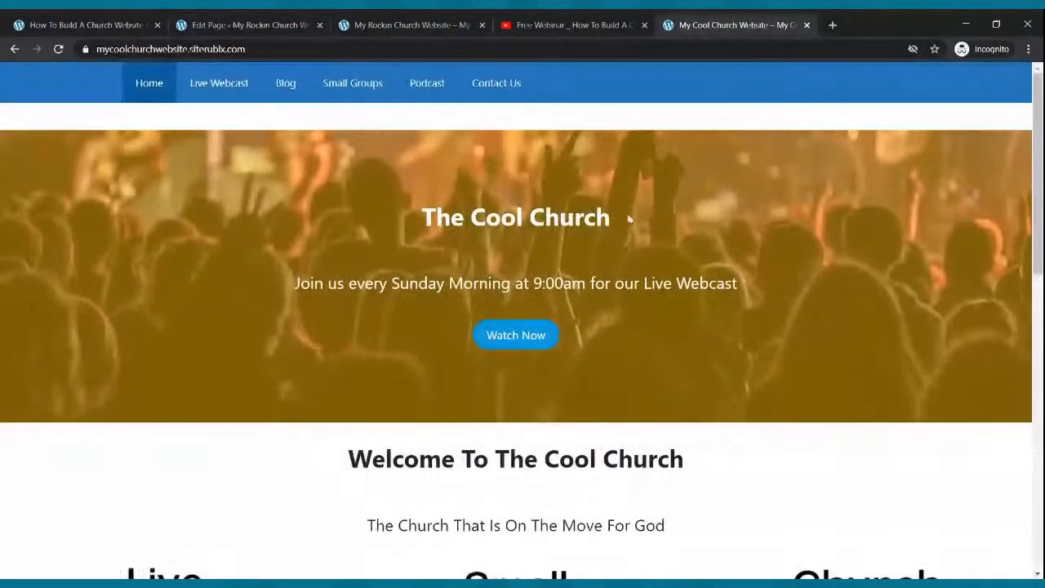
drag(296, 284, 755, 292)
key(ctrl+c)
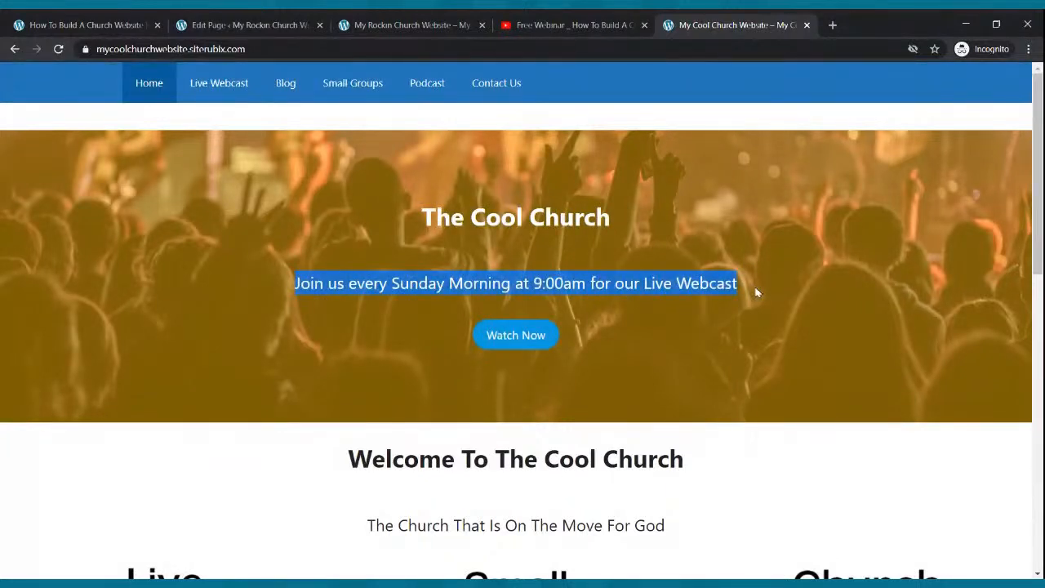
click(278, 24)
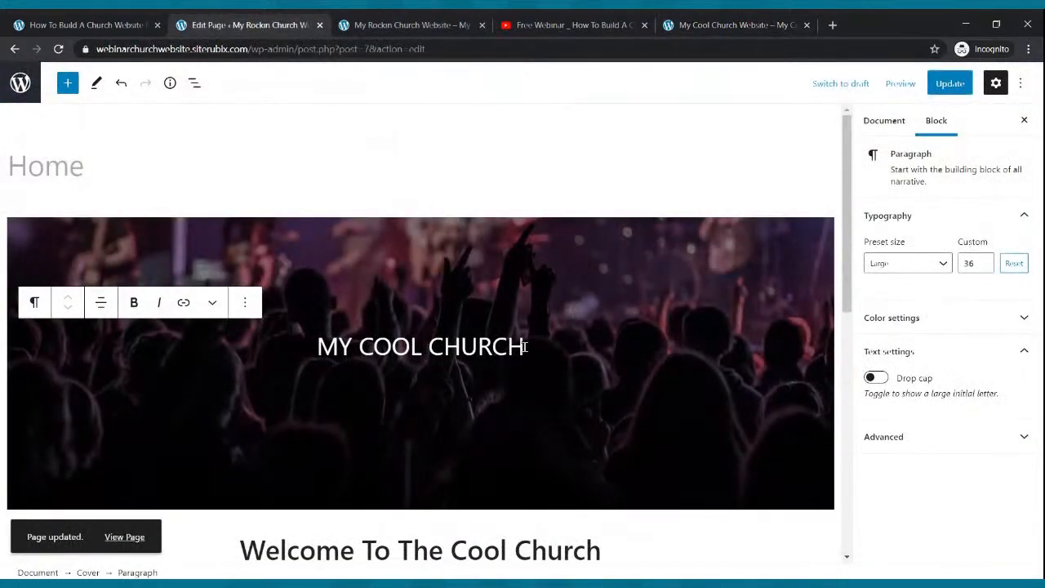
Paste the Sunday webcast sentence as a centred paragraph under the Cover title.
scroll(525, 347, down, 1)
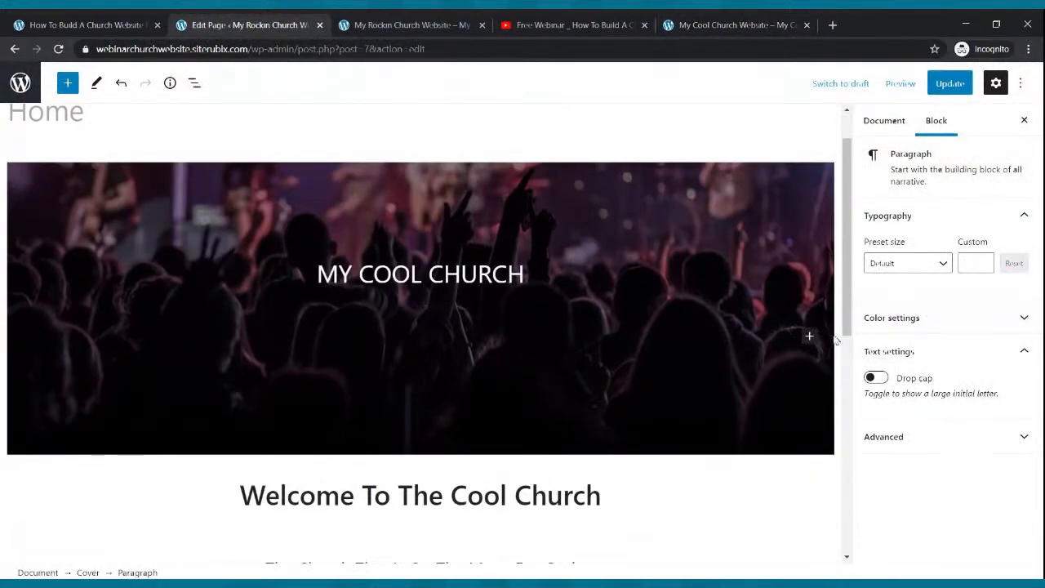
click(810, 337)
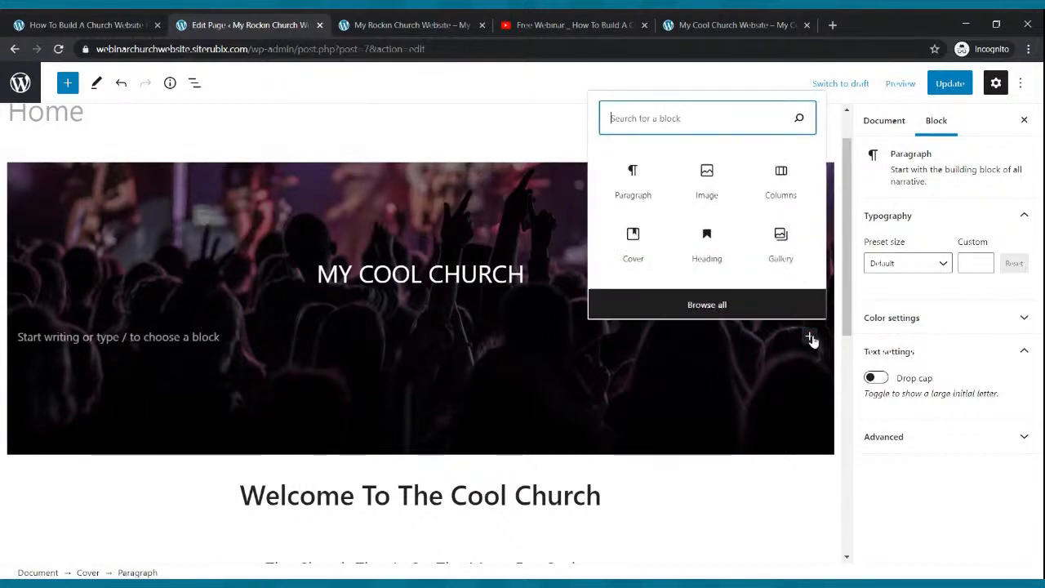
click(634, 188)
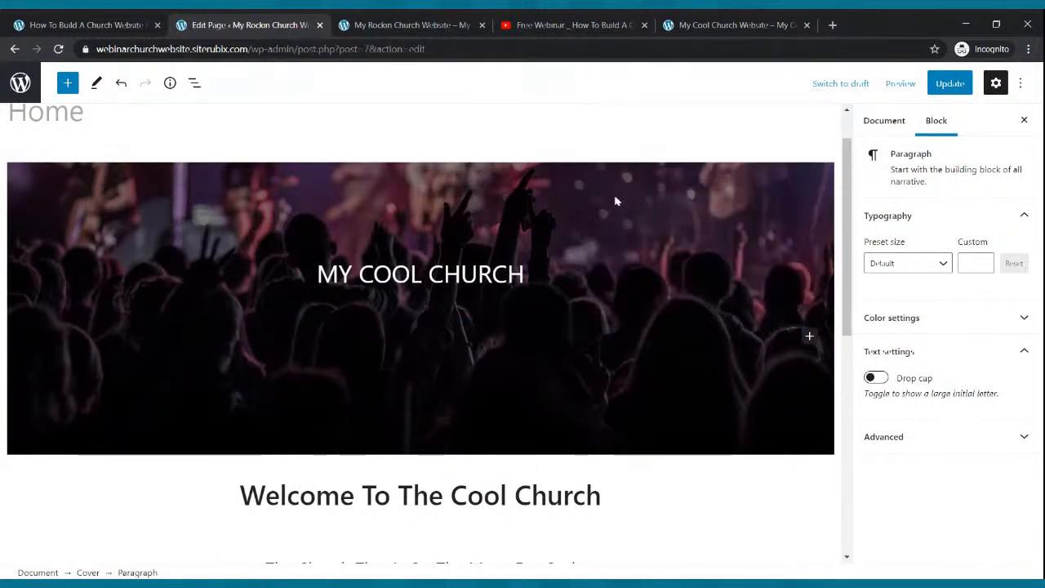
key(ctrl+v)
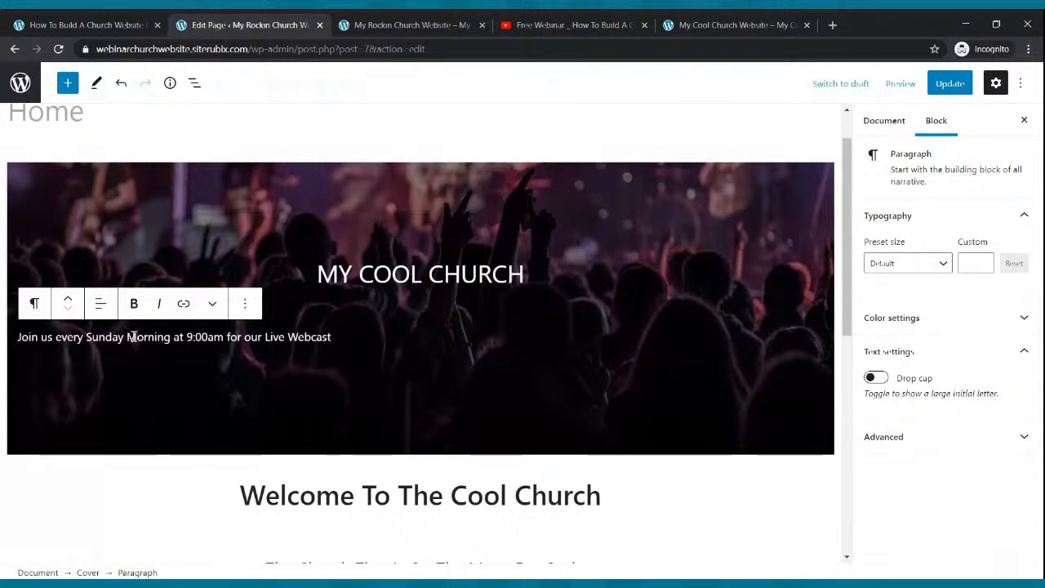
click(100, 303)
click(141, 381)
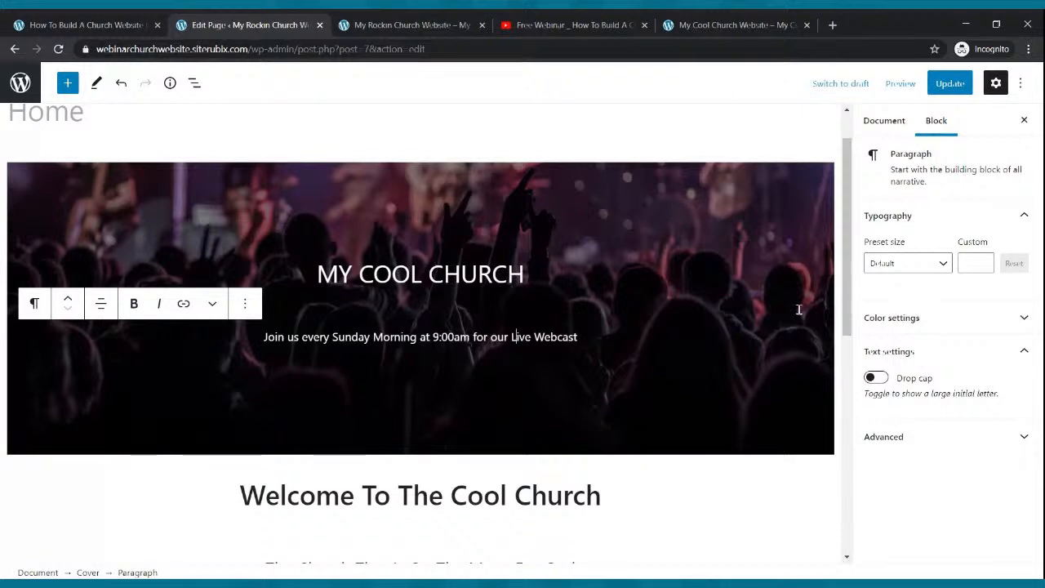
Set the webcast sentence's custom font size to 25 and update the page.
click(917, 268)
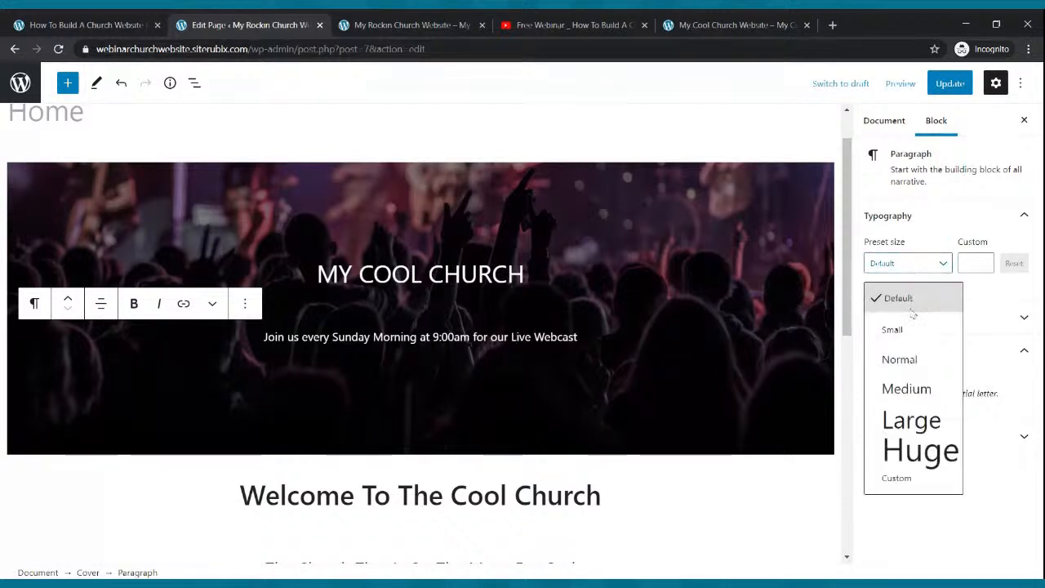
click(894, 291)
click(915, 265)
click(903, 357)
click(936, 265)
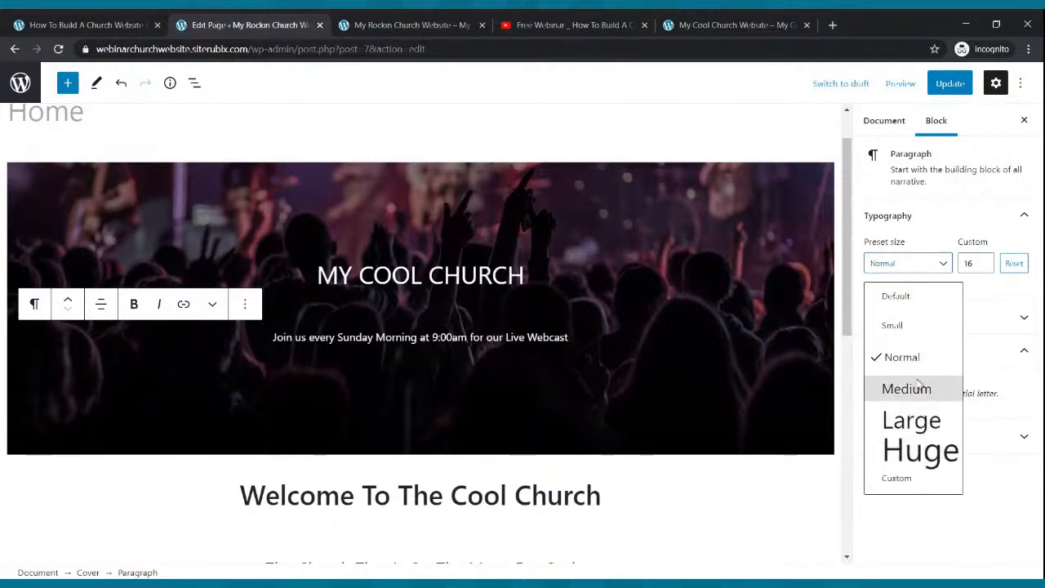
click(919, 387)
click(930, 263)
click(907, 417)
click(983, 267)
click(984, 267)
click(983, 267)
click(984, 267)
click(983, 267)
click(984, 267)
click(984, 267)
click(984, 267)
click(985, 267)
click(984, 267)
click(985, 267)
click(984, 267)
click(985, 267)
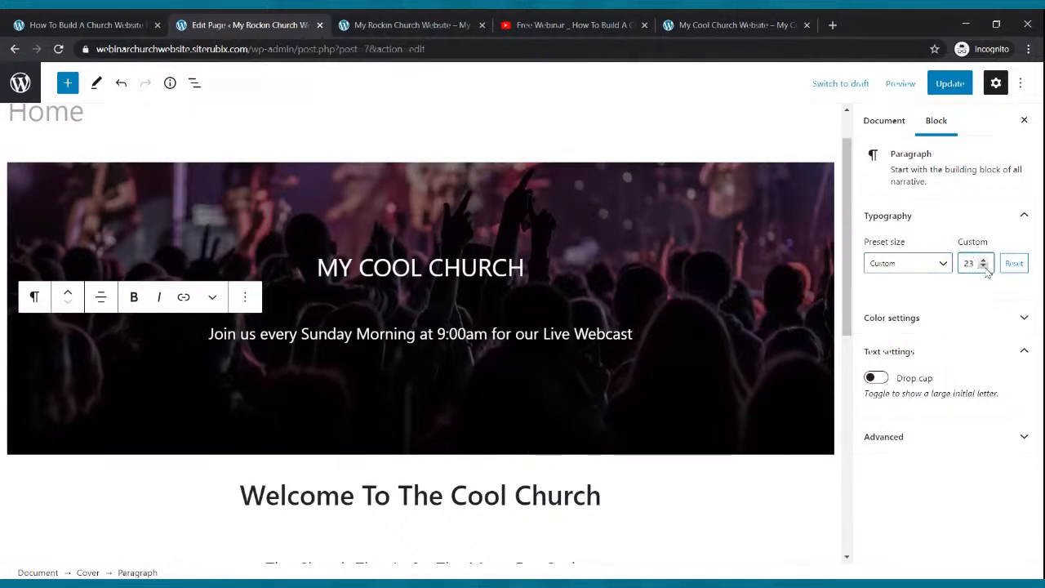
click(984, 261)
click(984, 260)
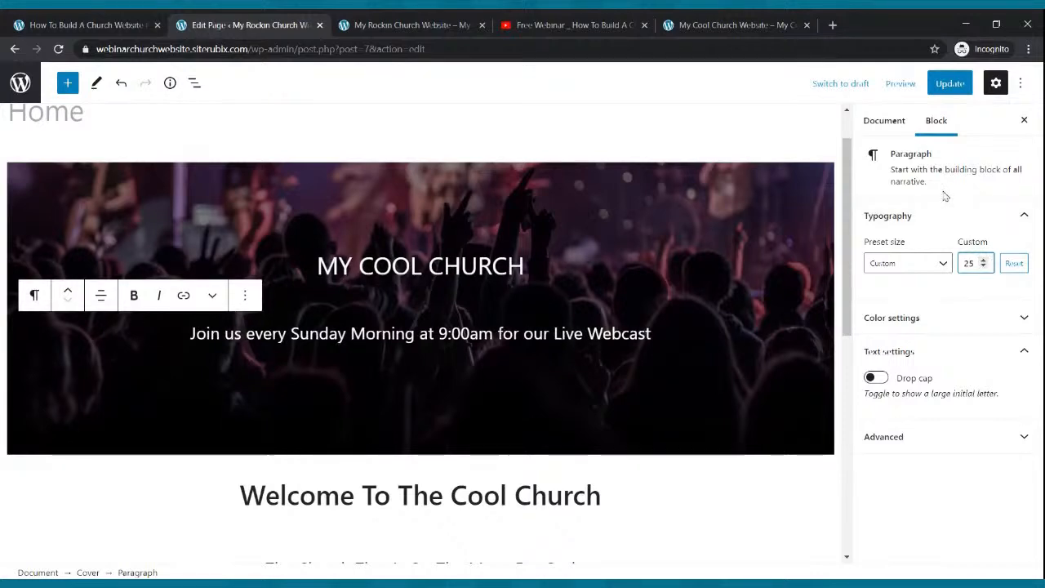
click(949, 83)
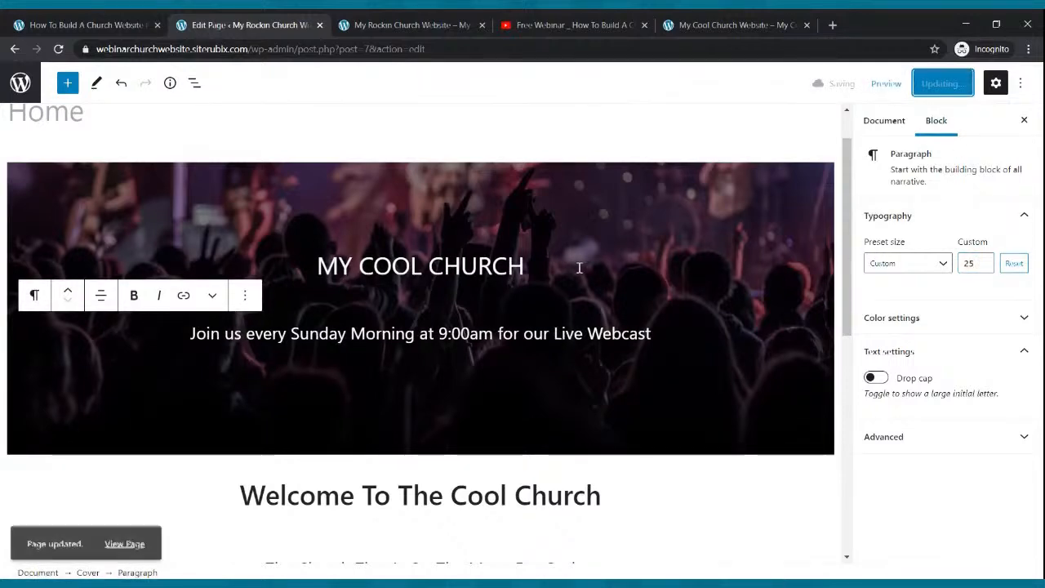
click(400, 25)
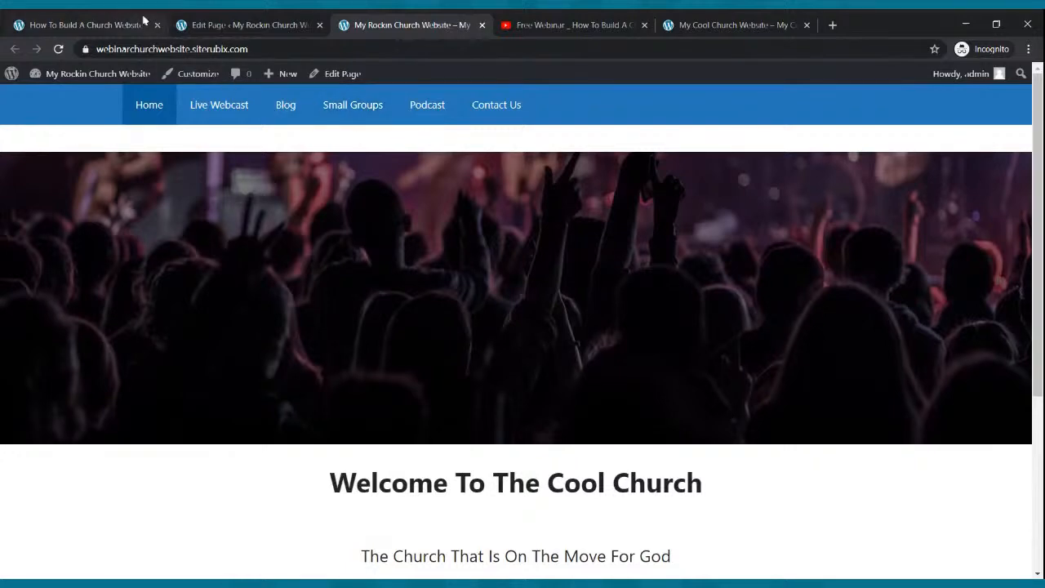
Reload the live page to check the MY COOL CHURCH title and webcast line, then check the reference site.
click(58, 50)
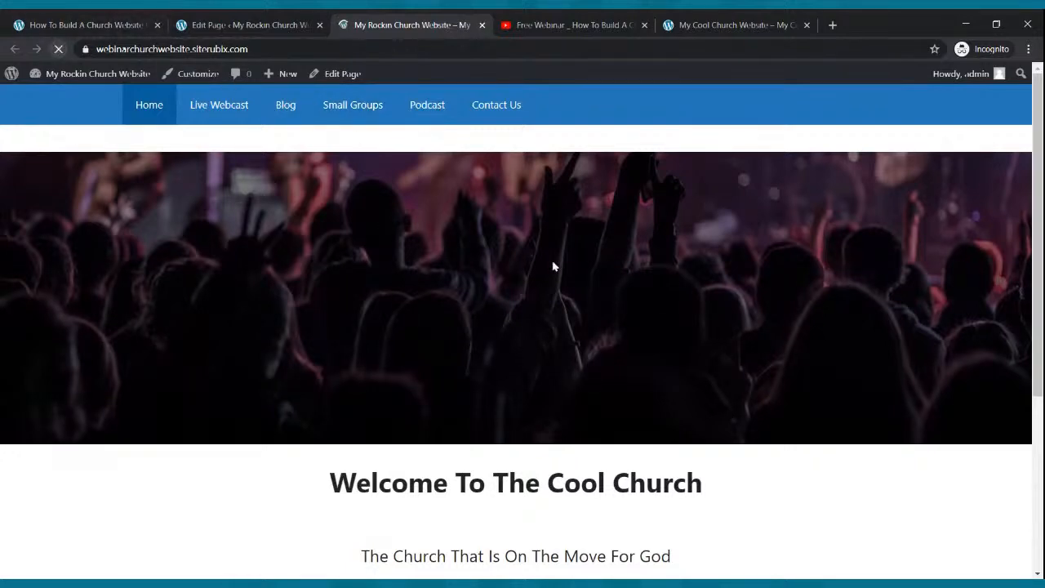
scroll(553, 264, down, 5)
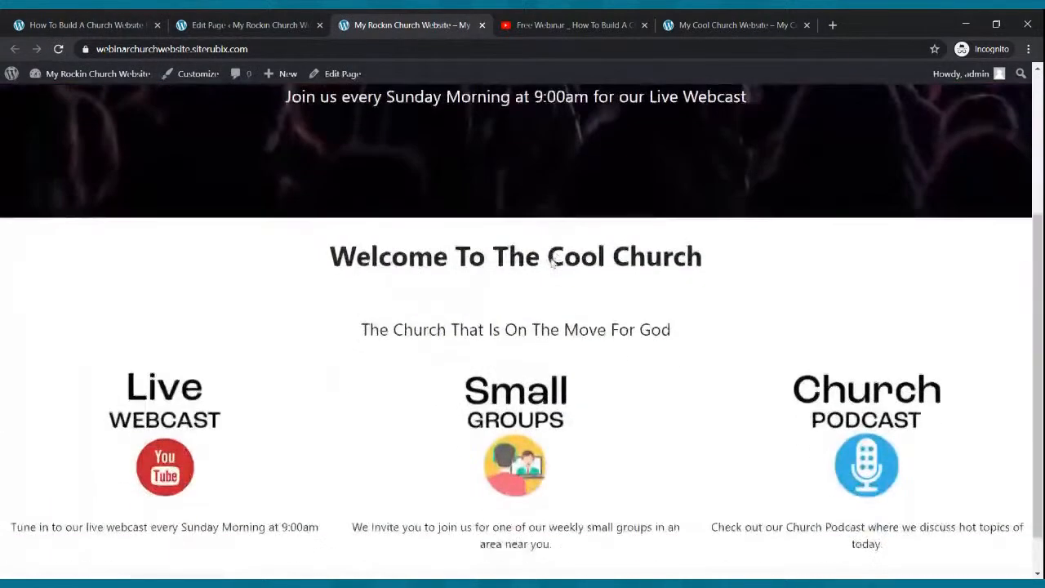
scroll(553, 260, up, 5)
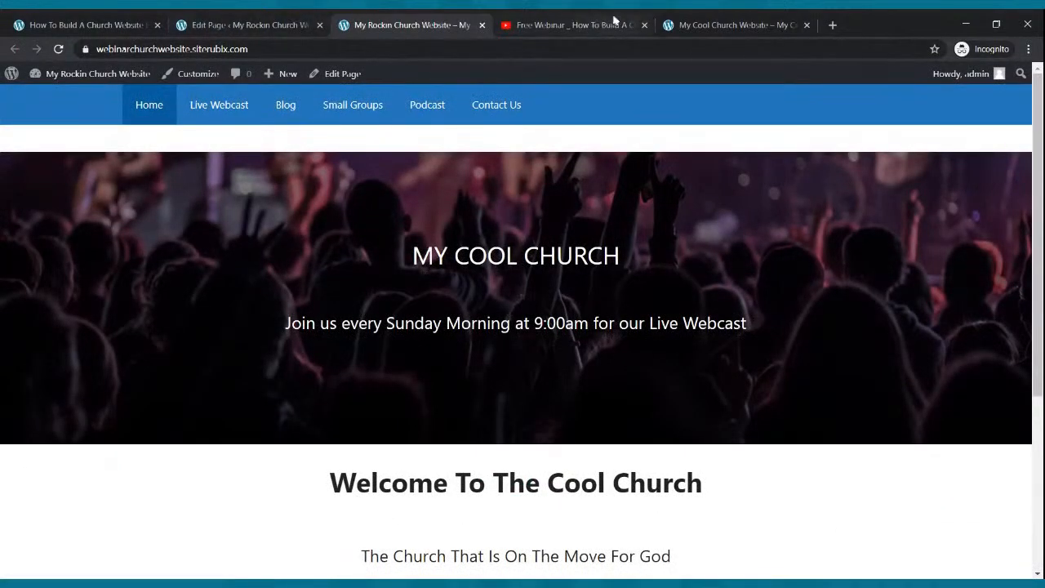
click(776, 27)
click(561, 373)
click(210, 19)
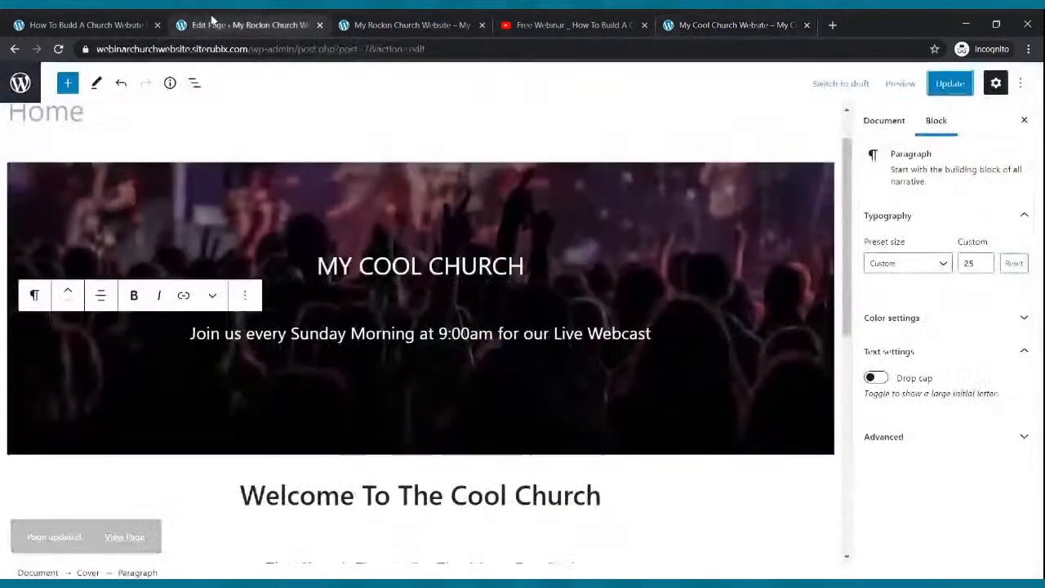
Insert a Buttons block below the webcast line and label the button 'WATCH LIVE NOW'.
click(697, 333)
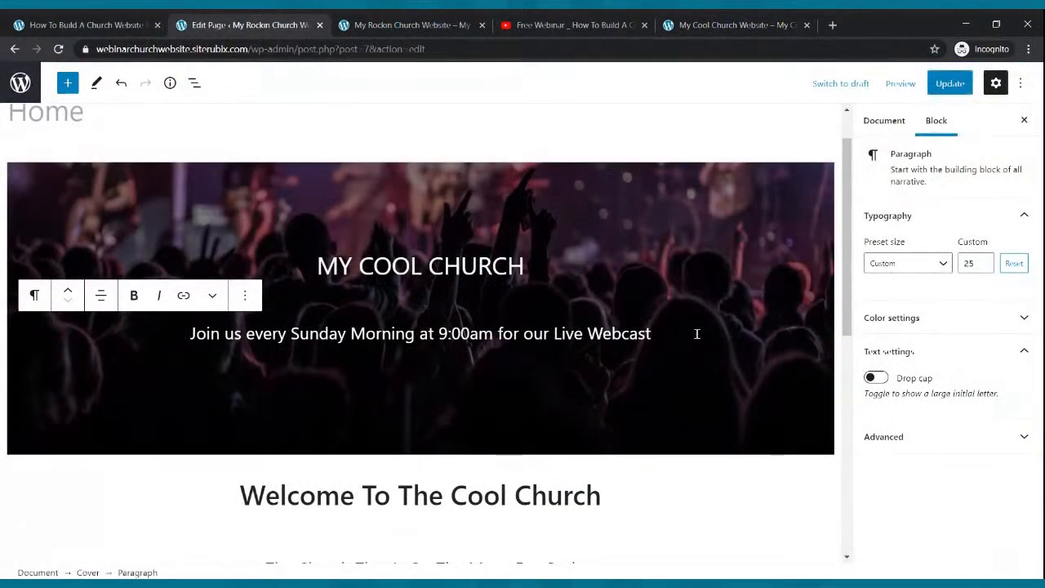
key(Return)
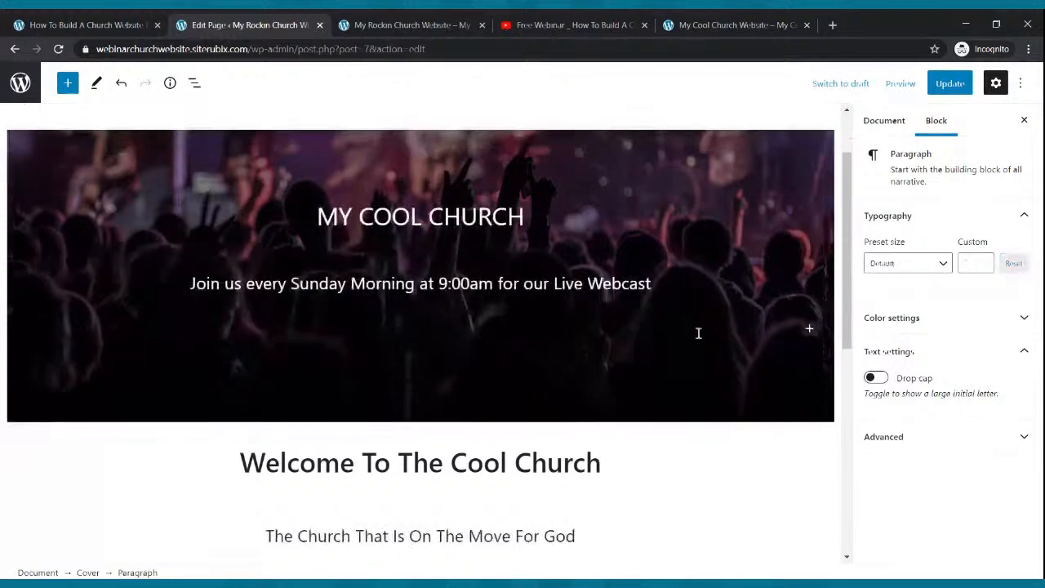
click(810, 330)
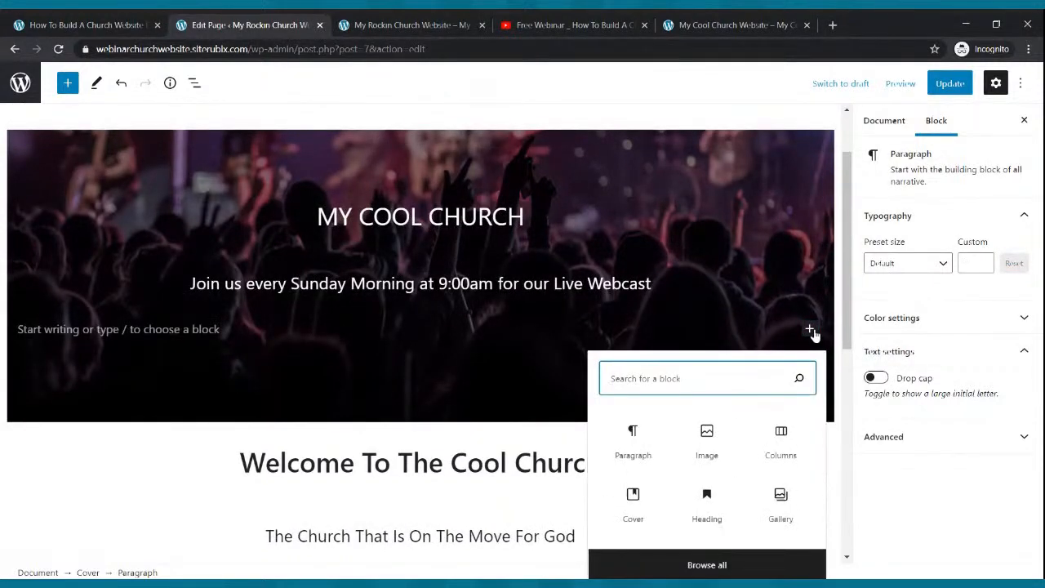
text(BUTTON)
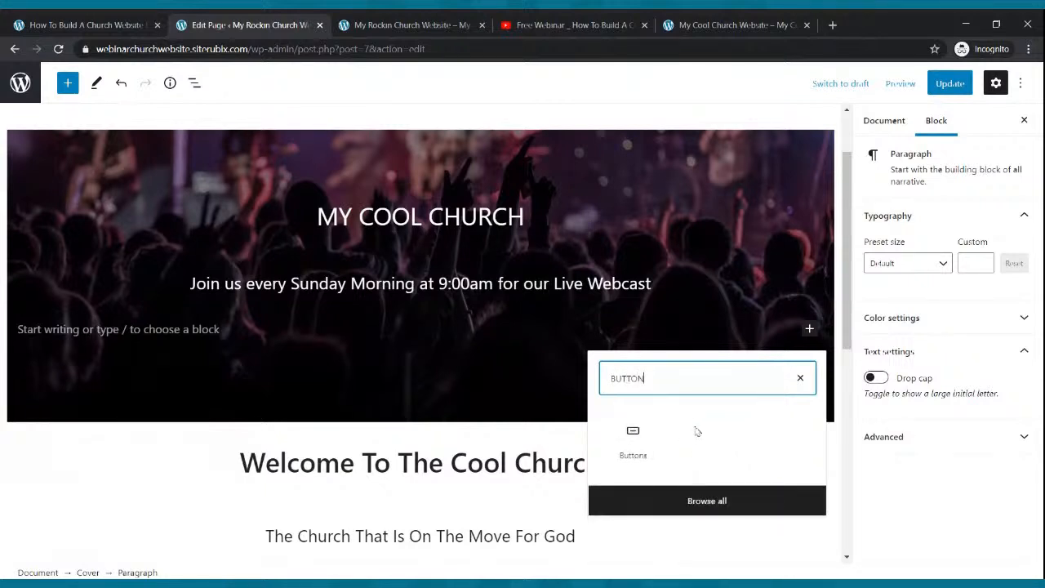
click(644, 439)
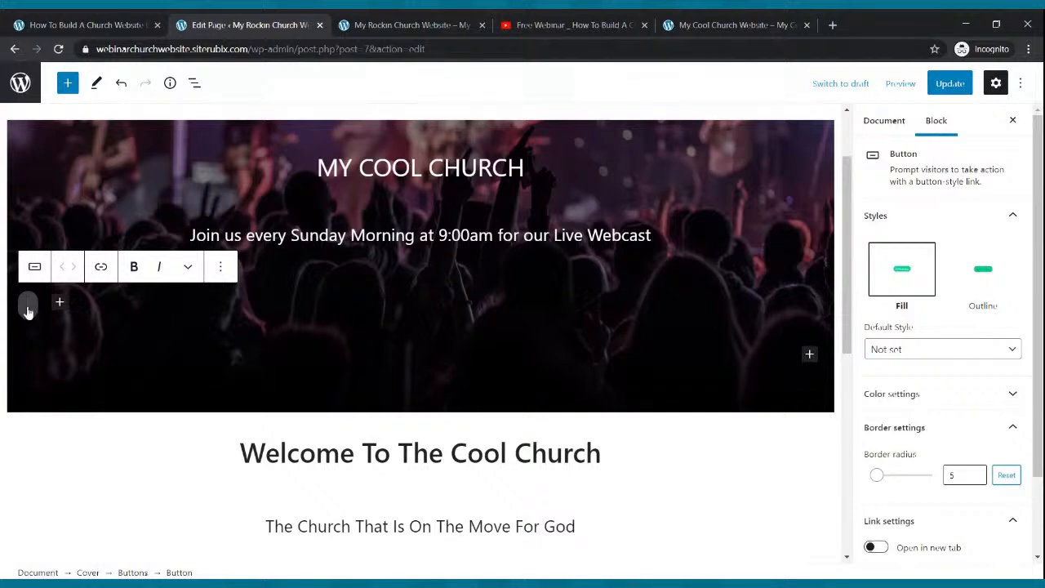
text(w)
key(BackSpace)
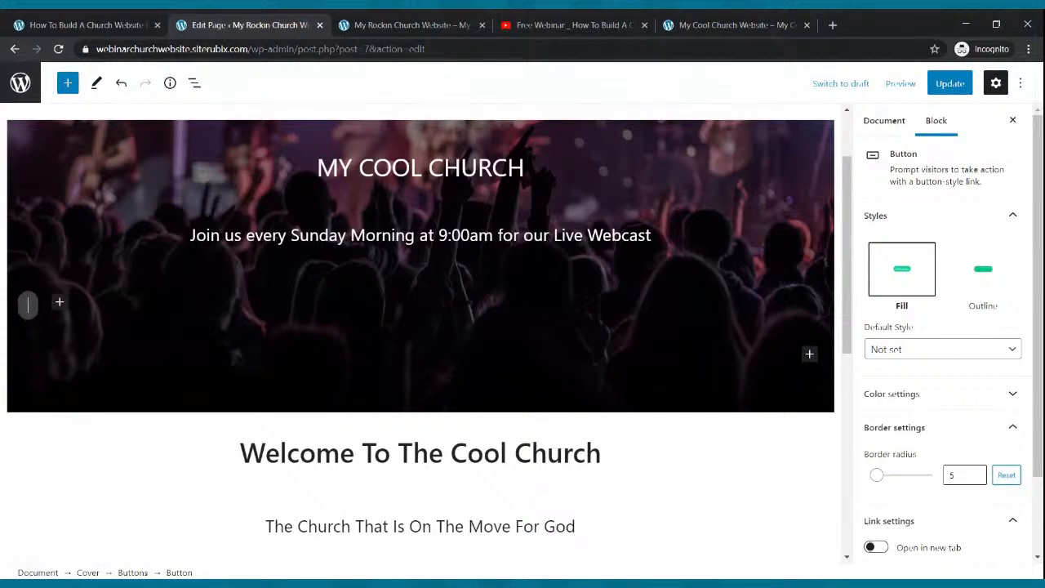
text(WATCH LIVE N)
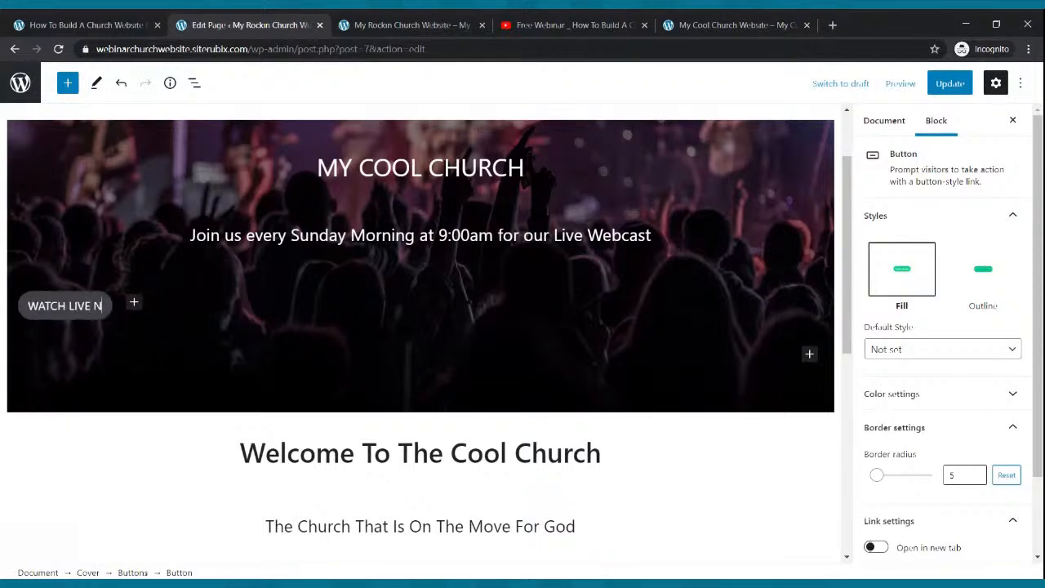
text(OW)
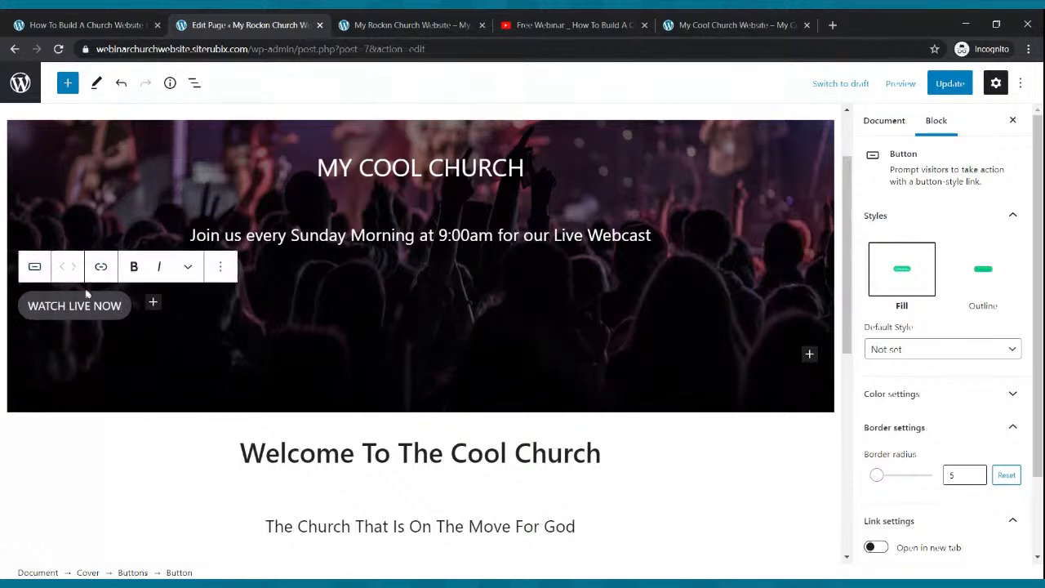
click(90, 327)
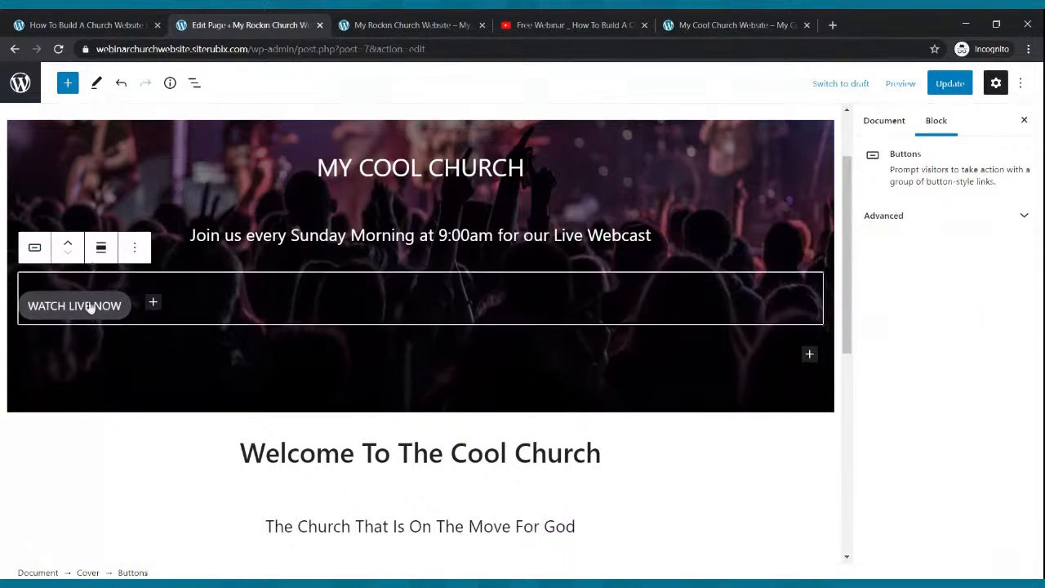
Centre-align the Buttons block within the cover.
click(100, 249)
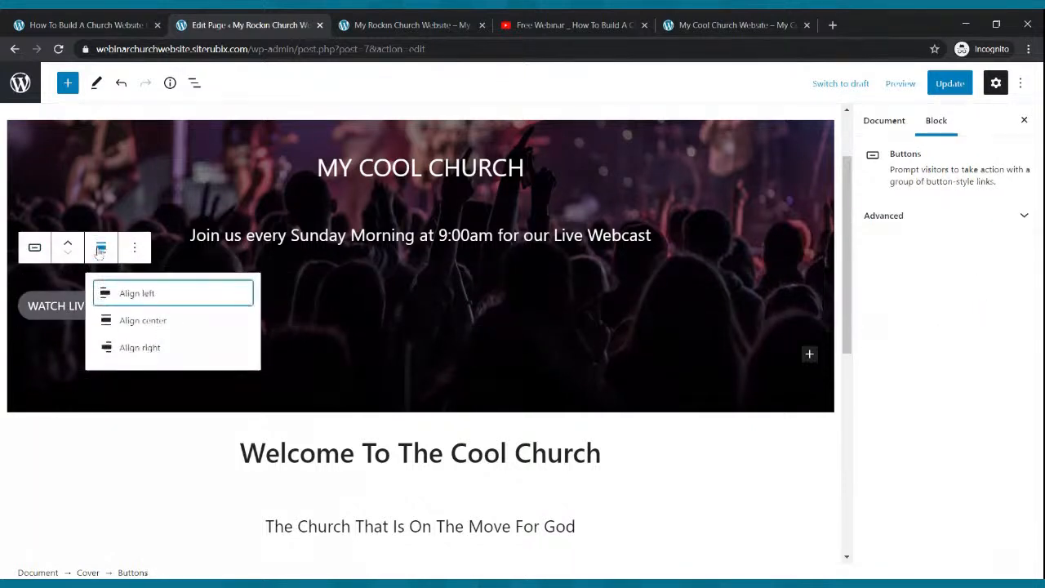
click(117, 321)
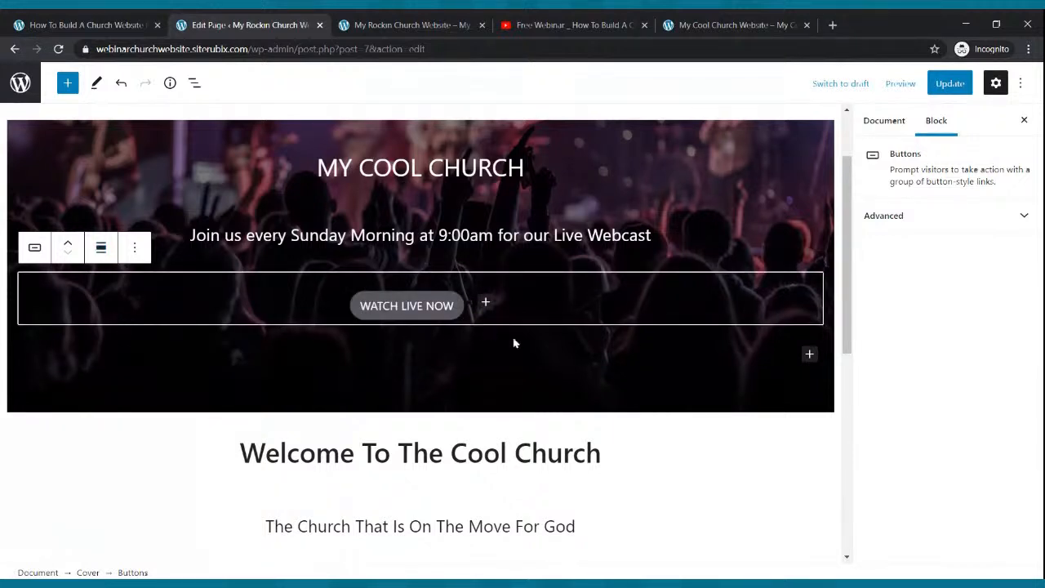
click(460, 314)
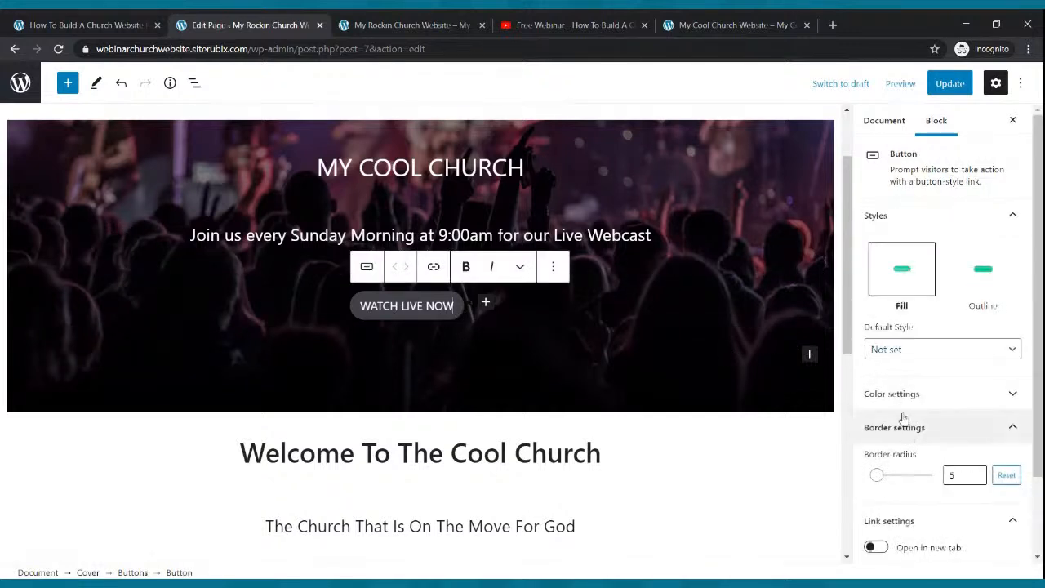
scroll(901, 417, down, 2)
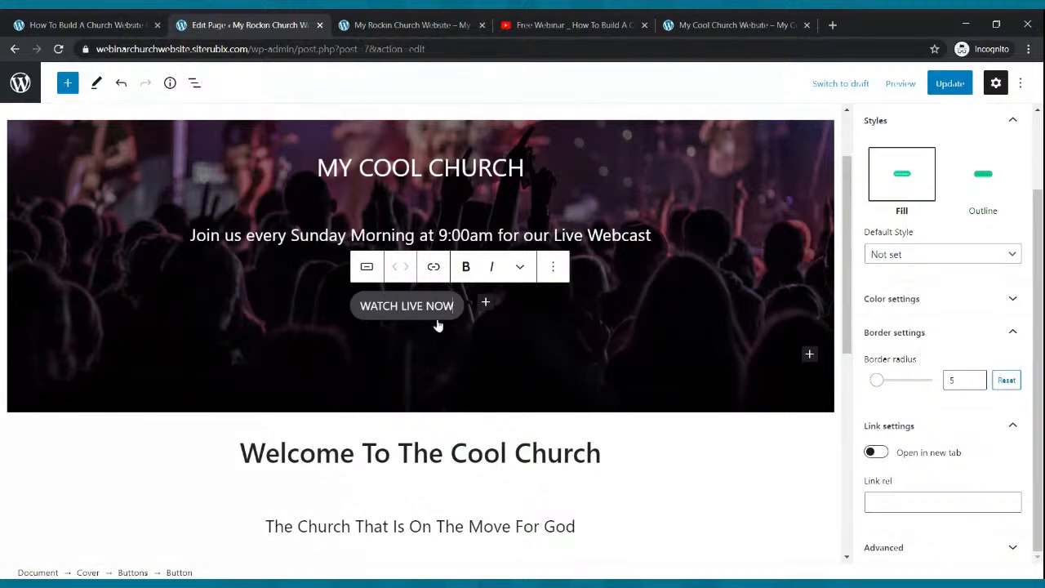
Give the button white text on a red background, then update the page.
click(978, 303)
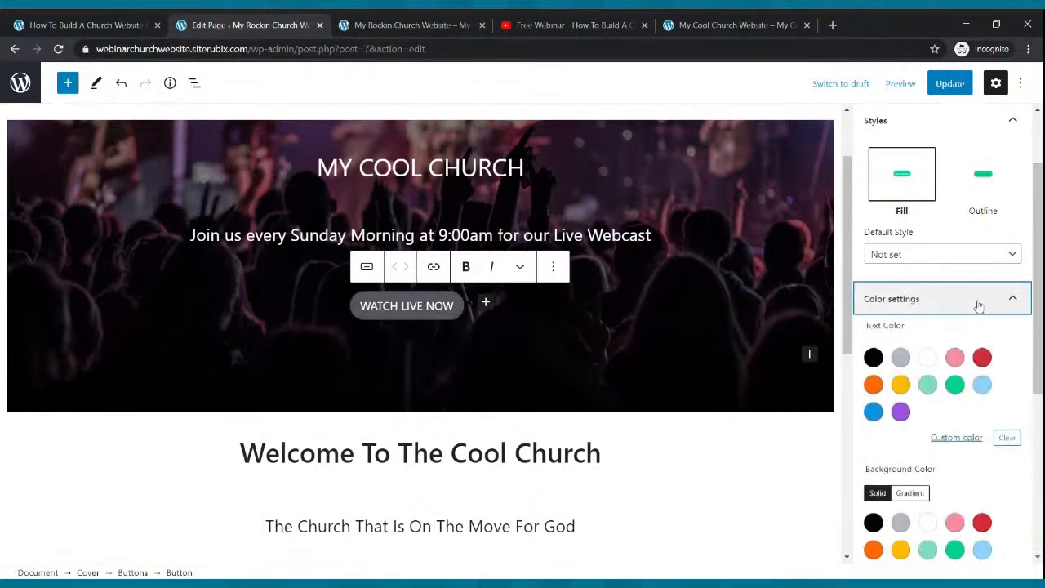
click(929, 360)
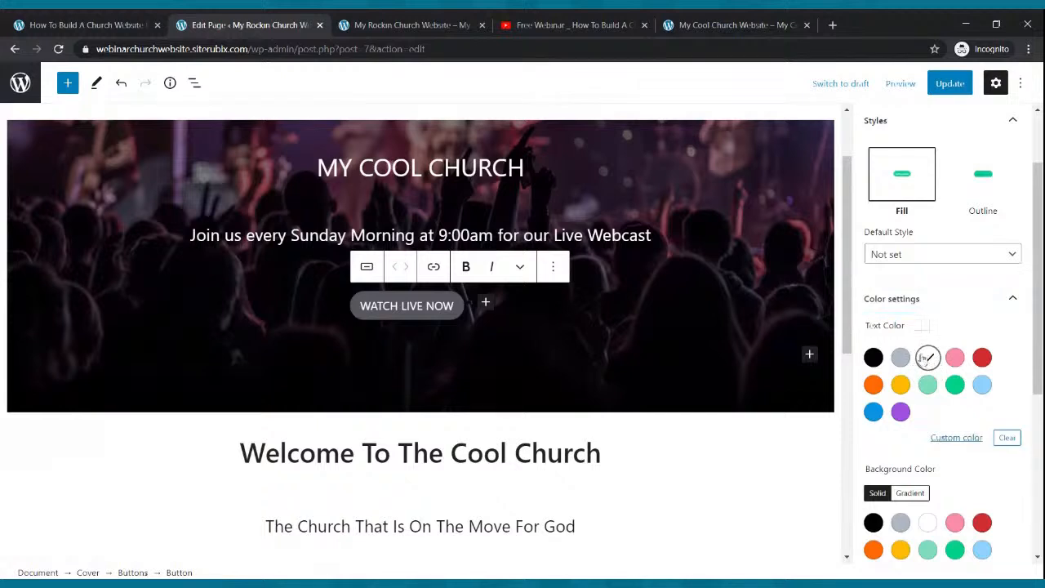
scroll(933, 365, down, 1)
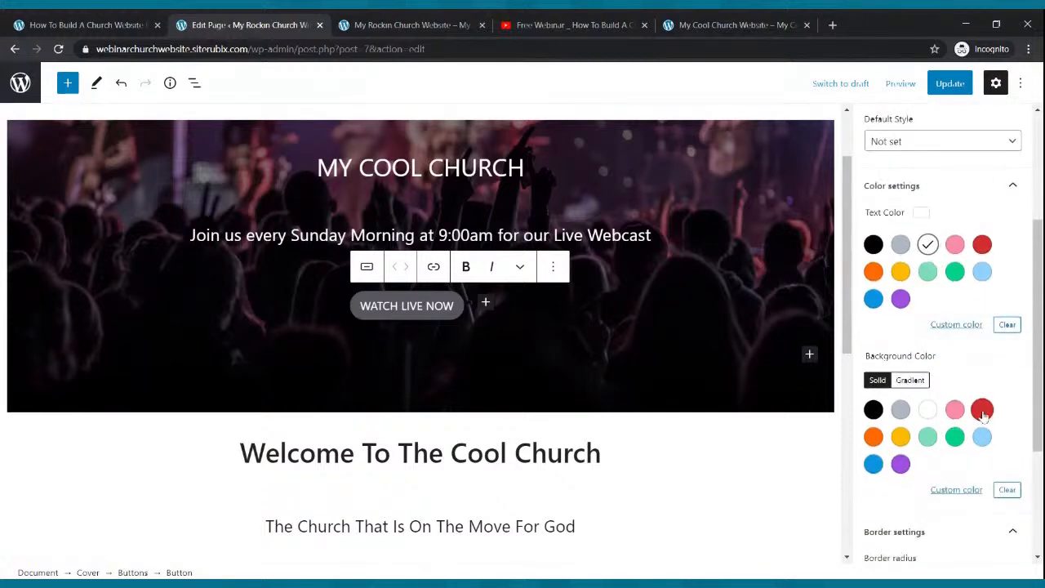
click(984, 411)
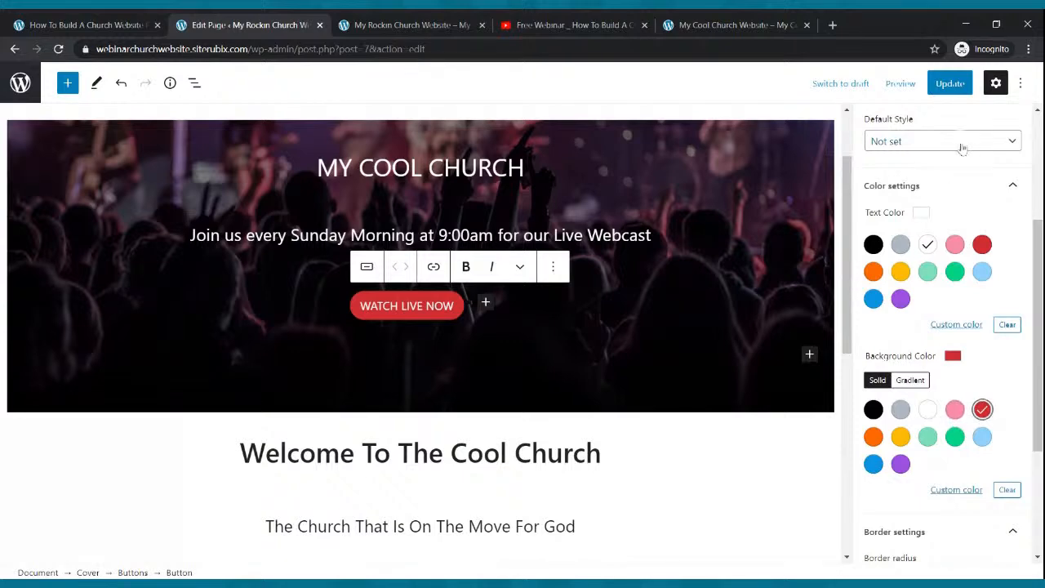
click(950, 83)
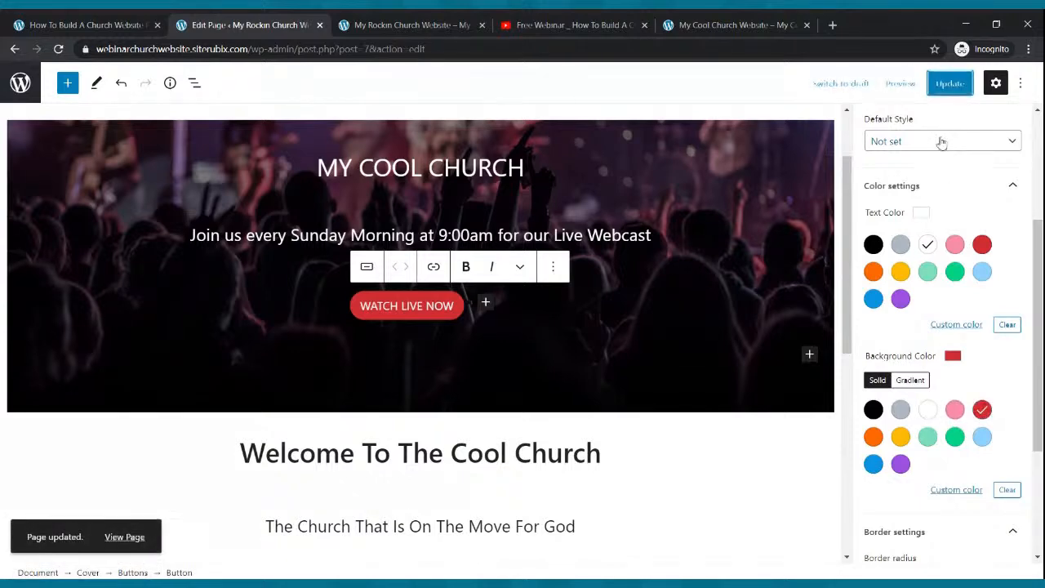
click(378, 19)
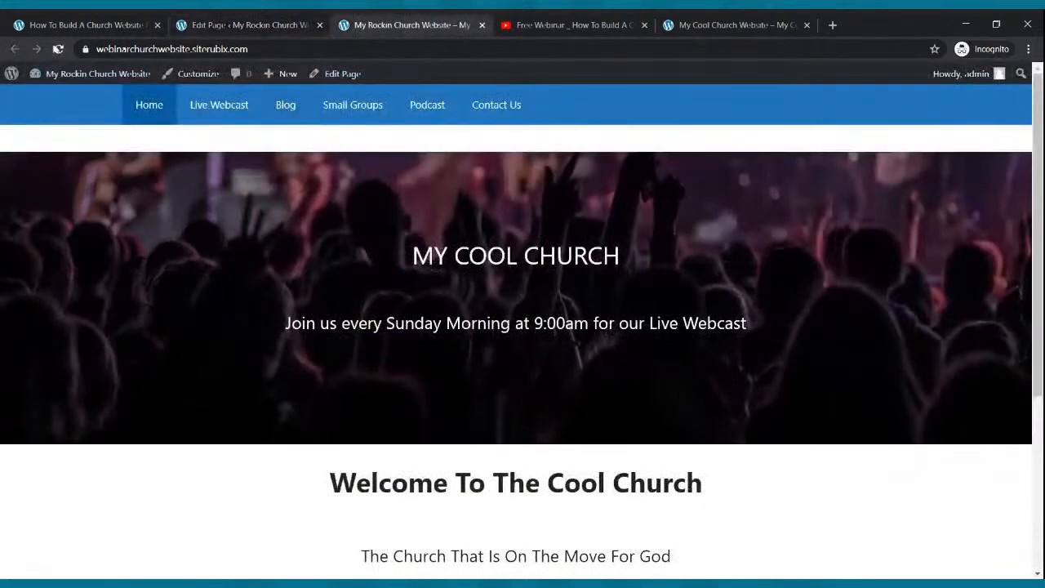
Reload the live Home page and check the red WATCH LIVE NOW button in the hero.
click(58, 49)
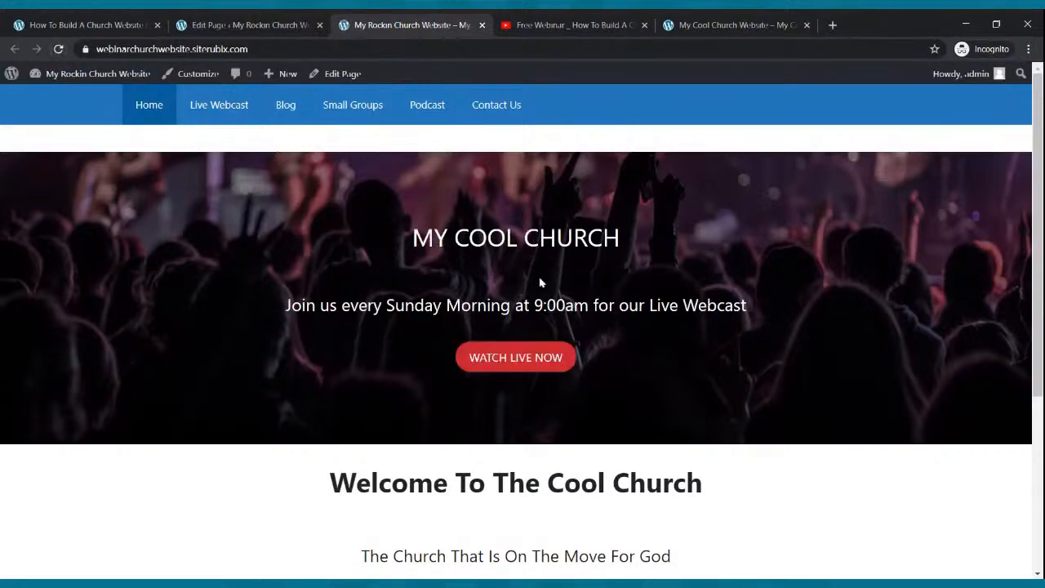
scroll(523, 295, down, 3)
scroll(524, 295, up, 3)
scroll(524, 300, down, 3)
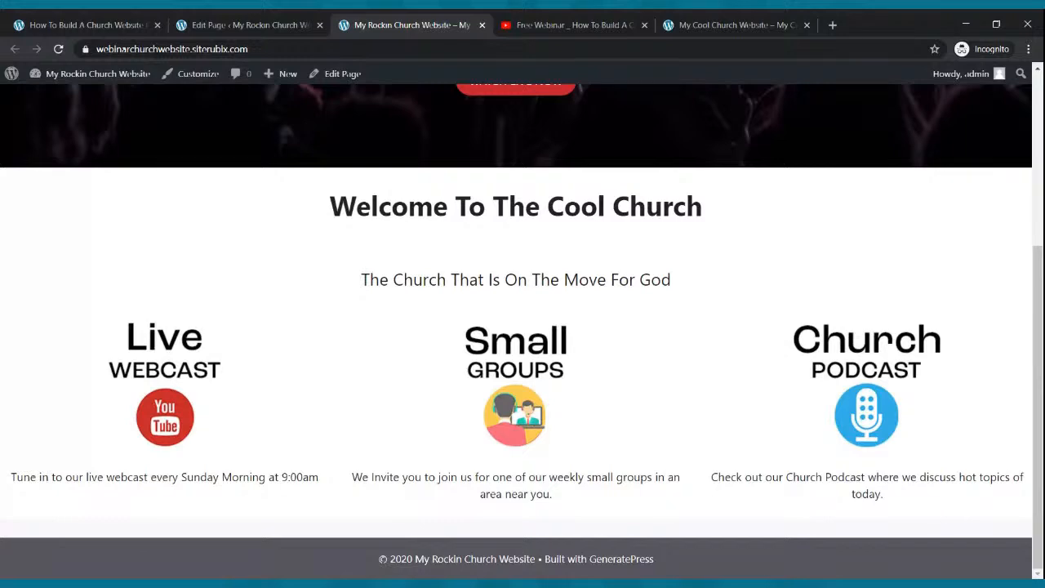
scroll(522, 284, up, 3)
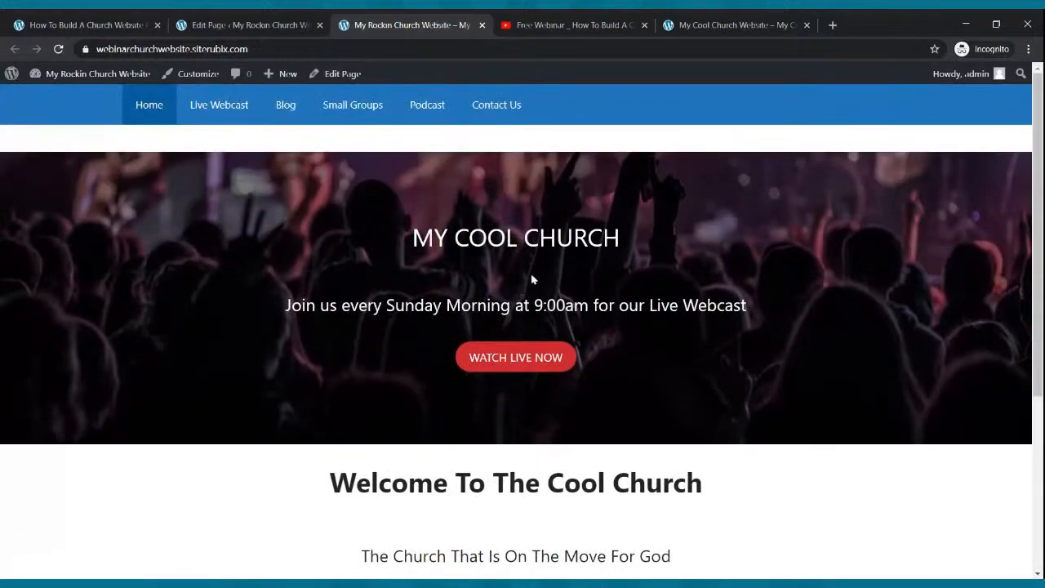
scroll(535, 282, down, 1)
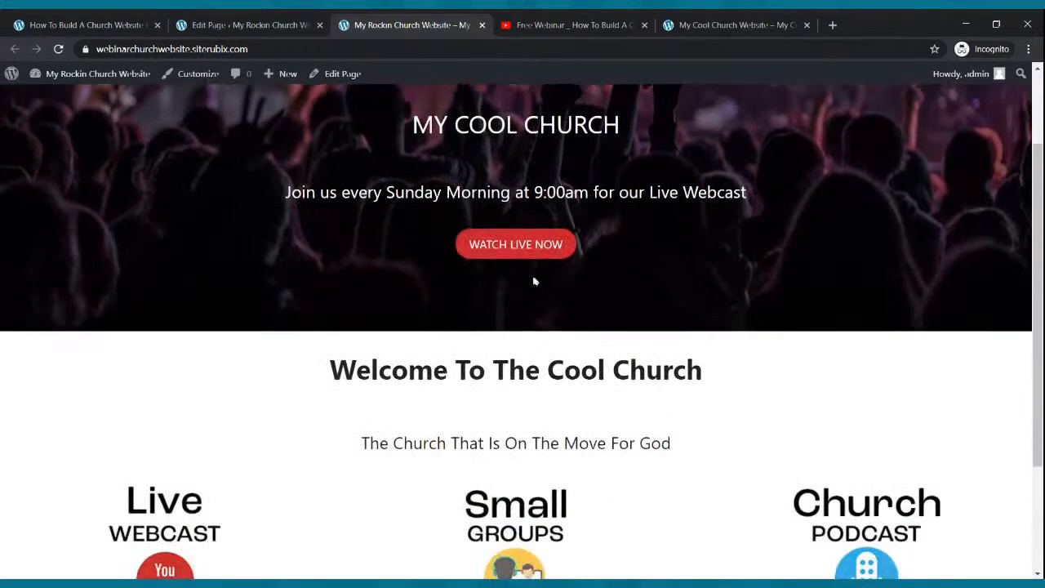
Compare the hero against the My Cool Church Website reference, then review the live site again.
click(666, 24)
scroll(629, 152, down, 4)
scroll(626, 142, up, 4)
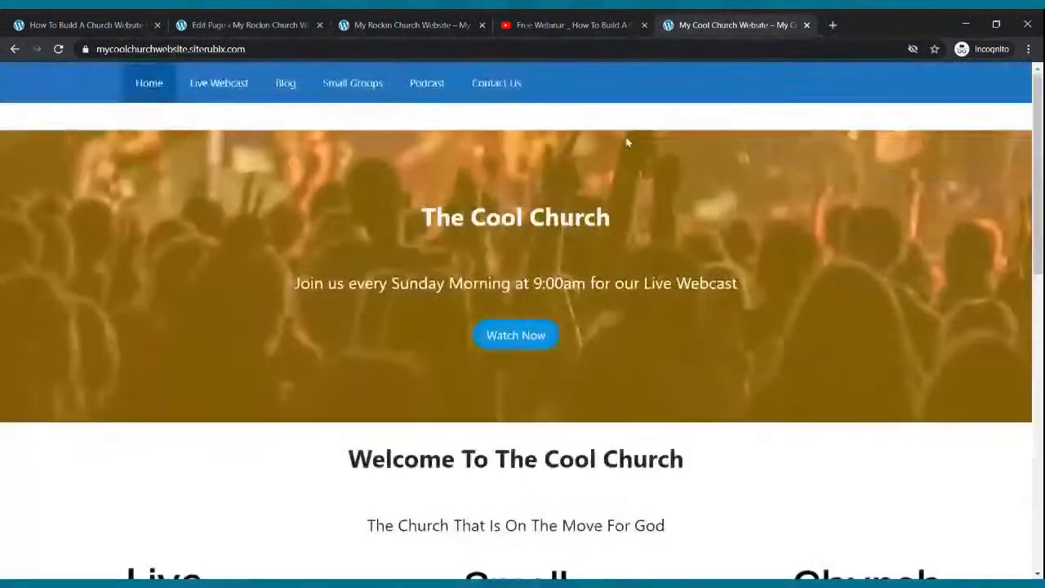
click(347, 21)
scroll(580, 271, up, 1)
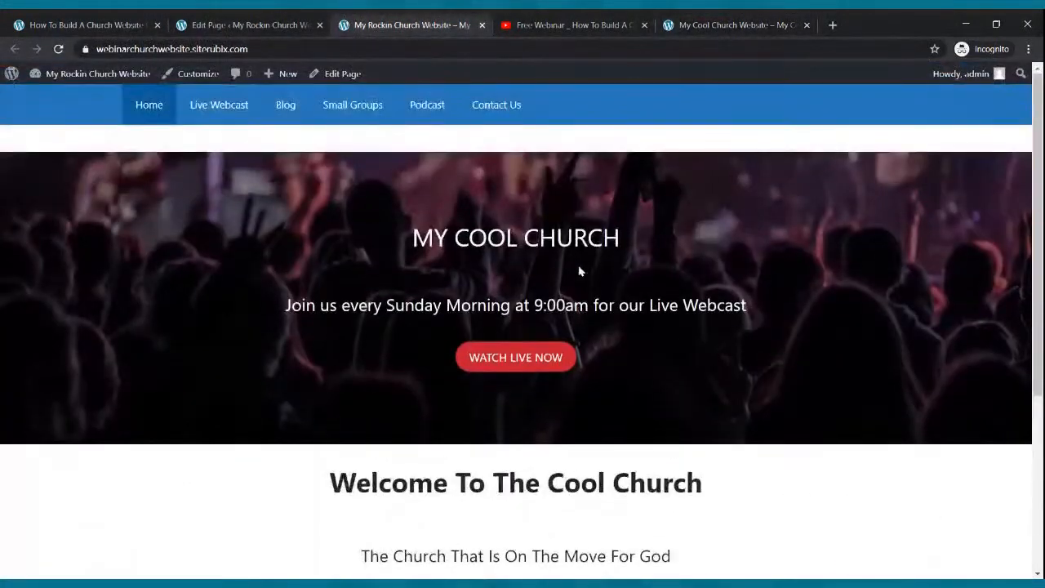
scroll(581, 271, down, 1)
scroll(583, 272, up, 1)
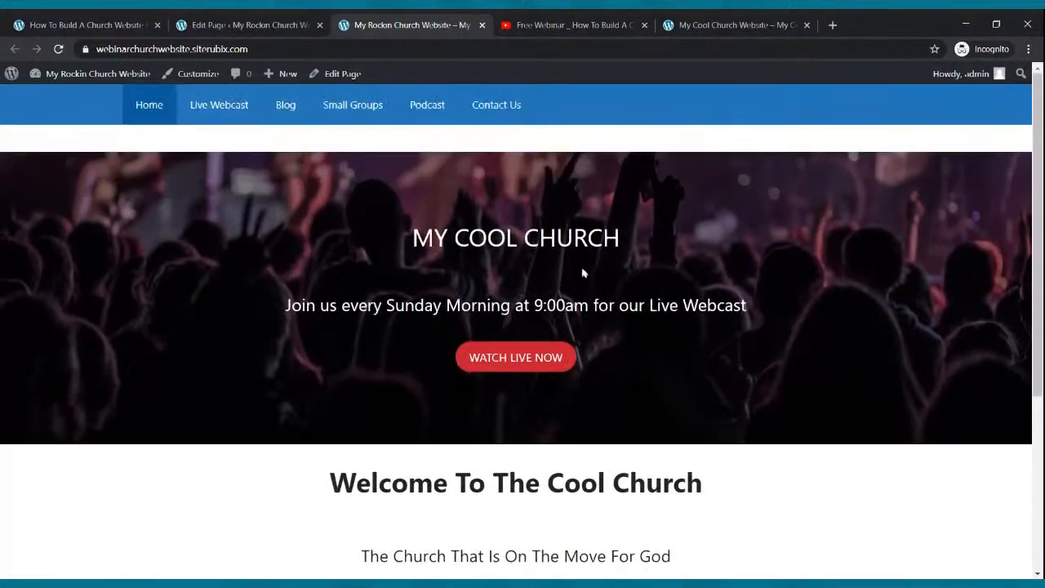
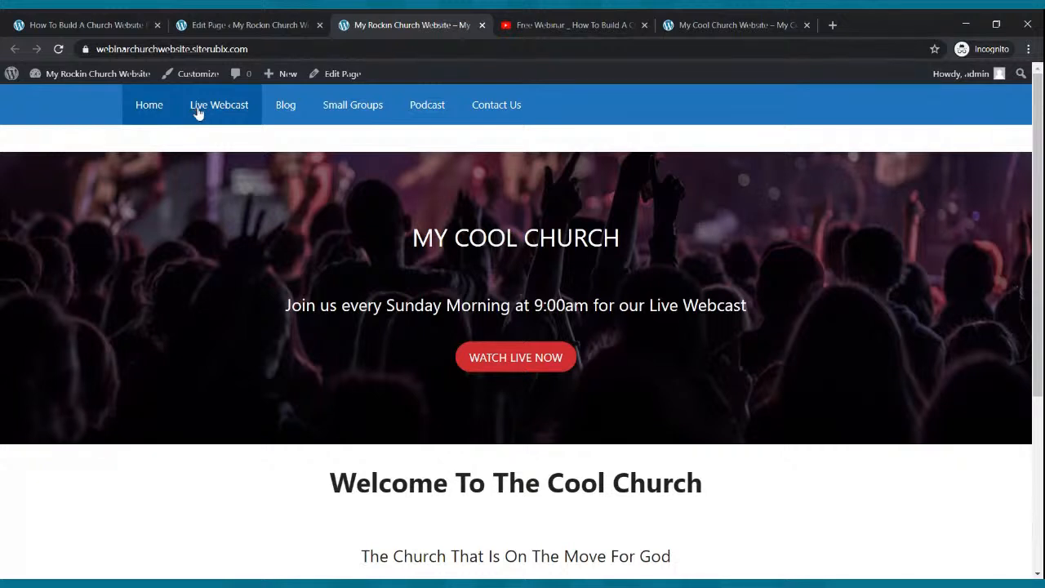
Copy the Live Webcast page's /live-webcast/ address from the live site.
click(224, 28)
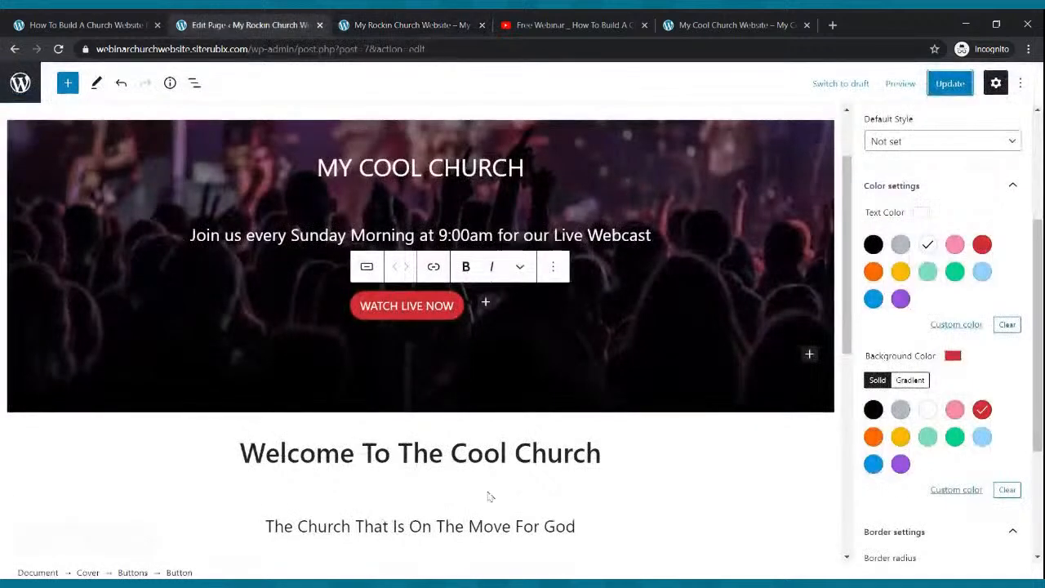
click(431, 319)
click(434, 269)
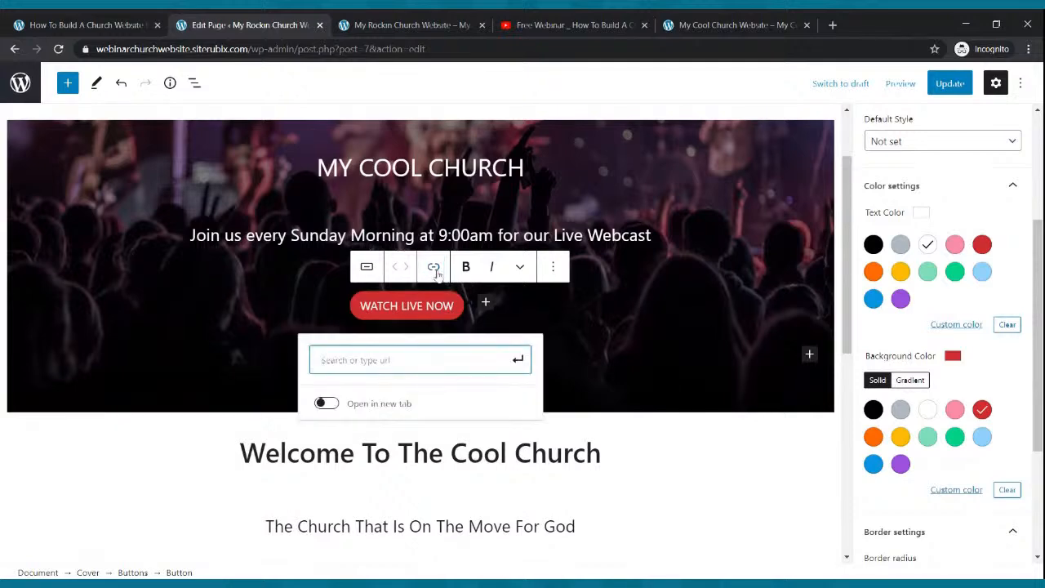
click(401, 20)
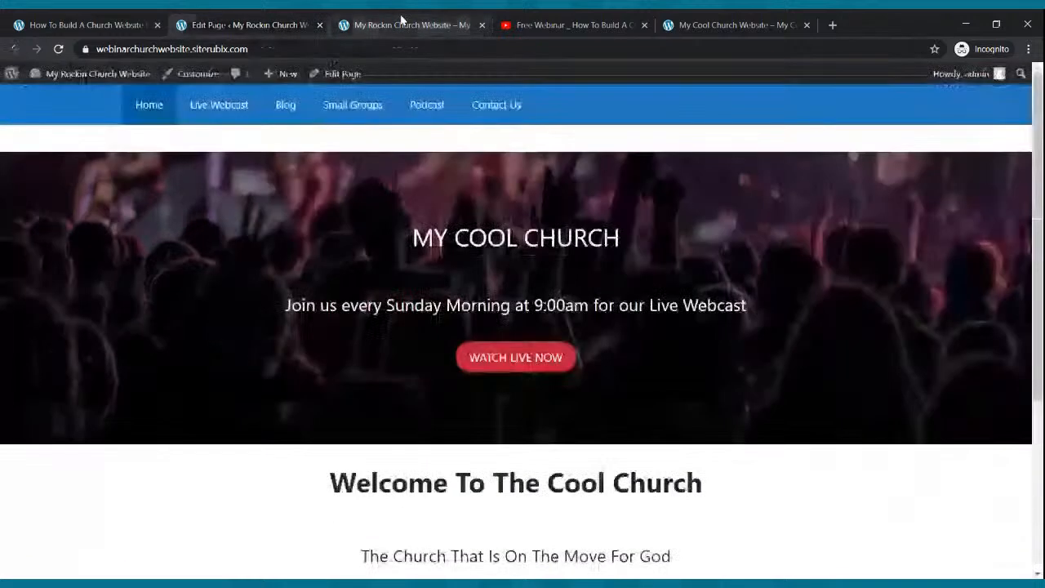
click(218, 114)
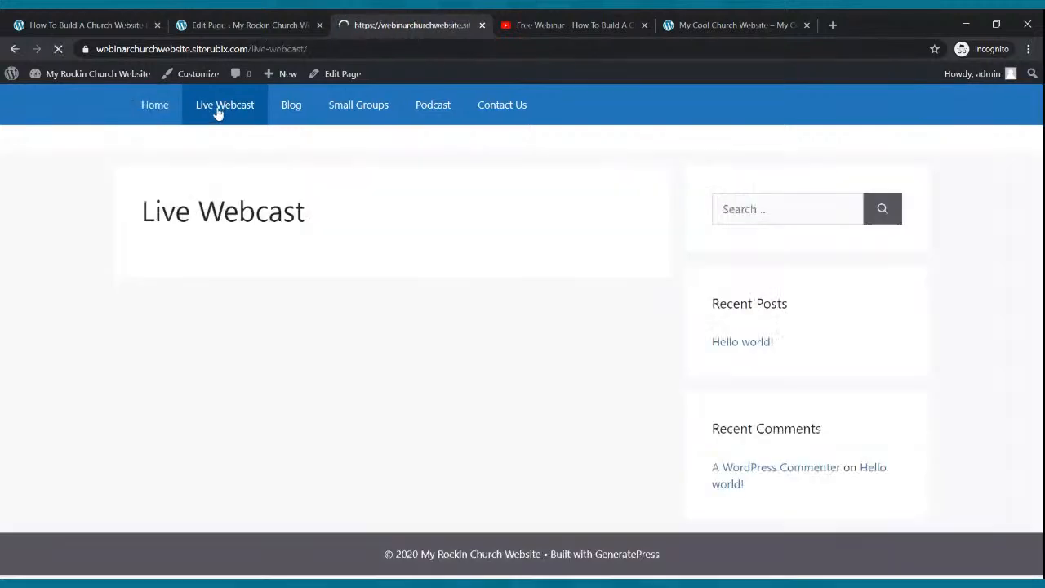
click(228, 51)
key(ctrl+c)
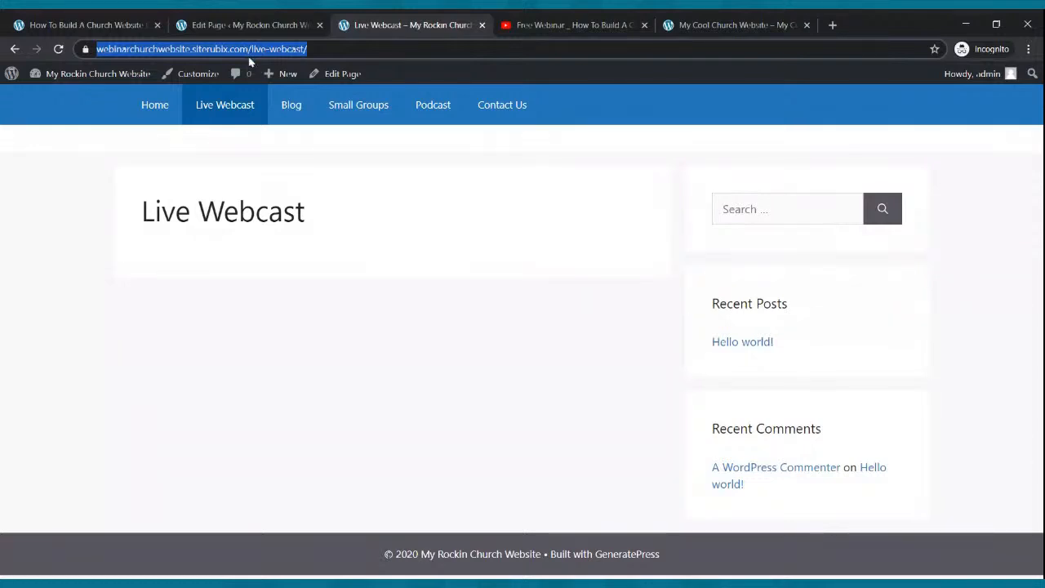
Paste it as the WATCH LIVE NOW button's link and update the home page.
click(217, 26)
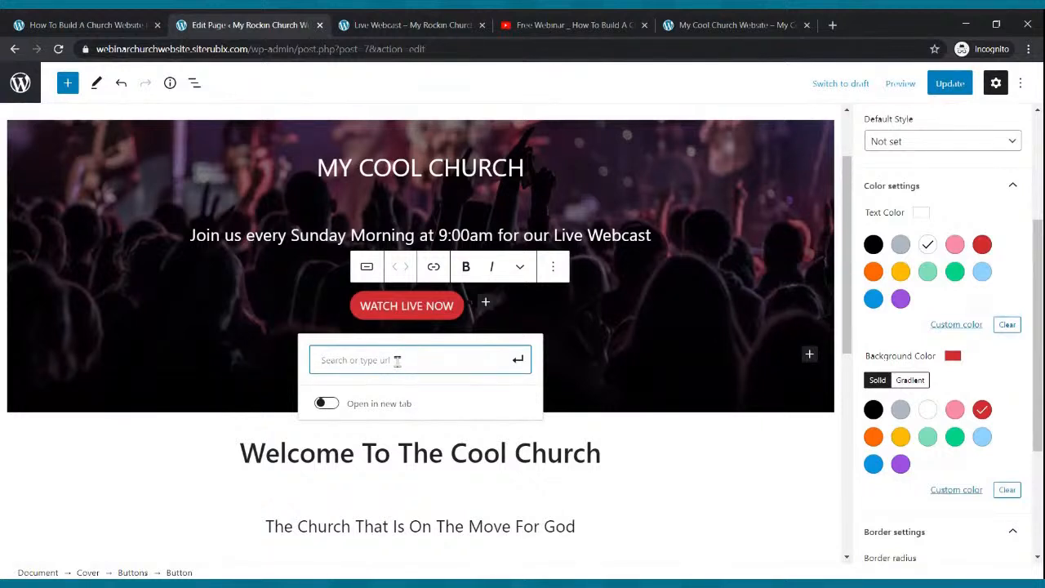
key(ctrl+v)
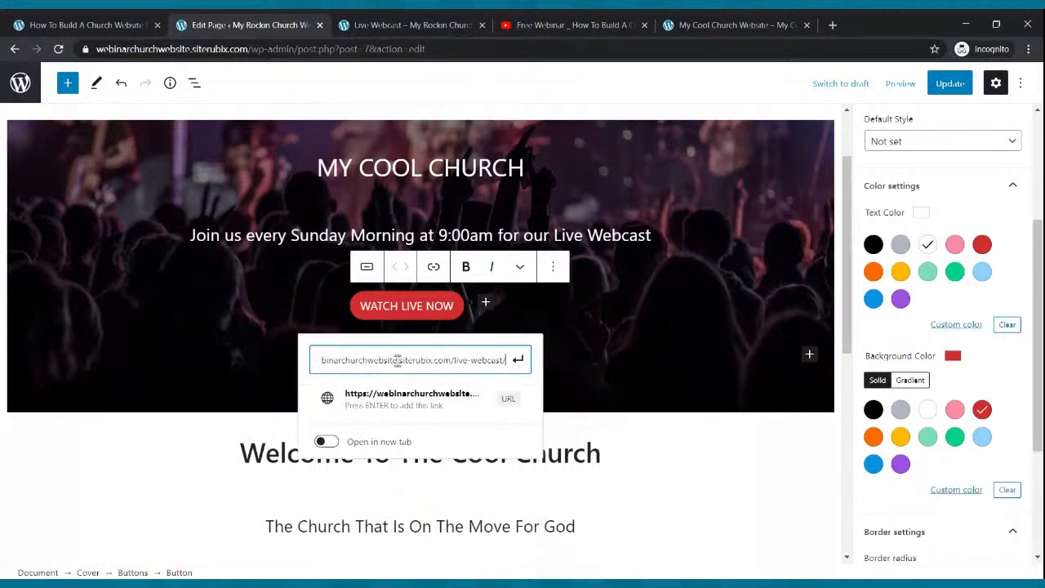
click(522, 364)
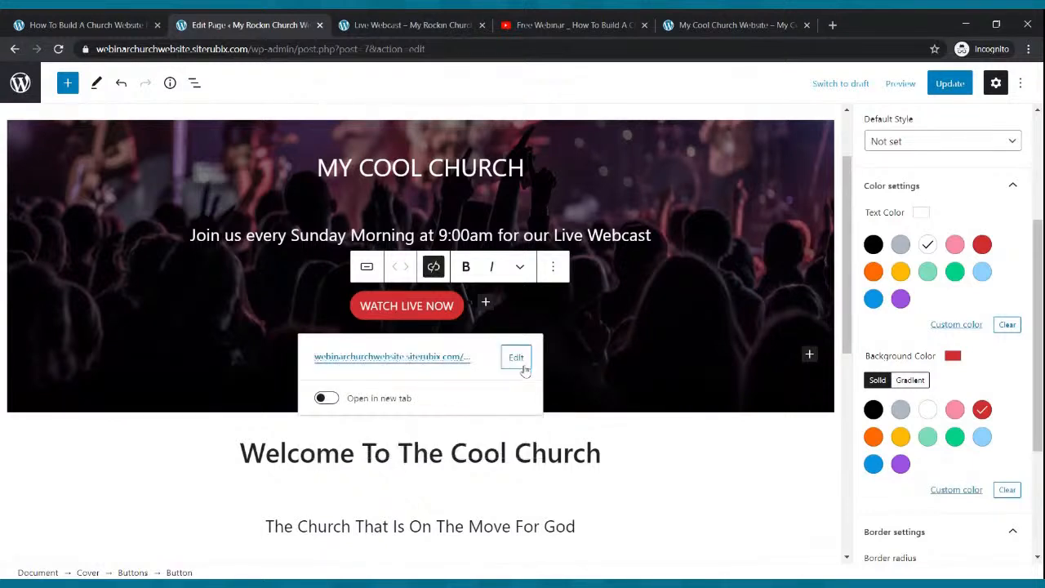
click(950, 84)
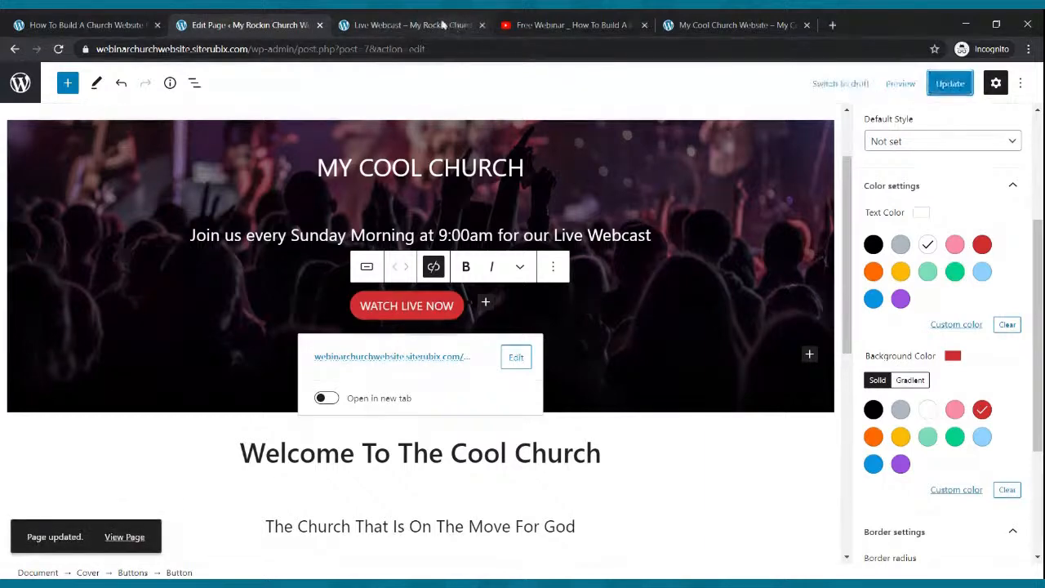
click(443, 27)
Test that WATCH LIVE NOW on the live Home page opens the Live Webcast page.
mouse_move(88, 99)
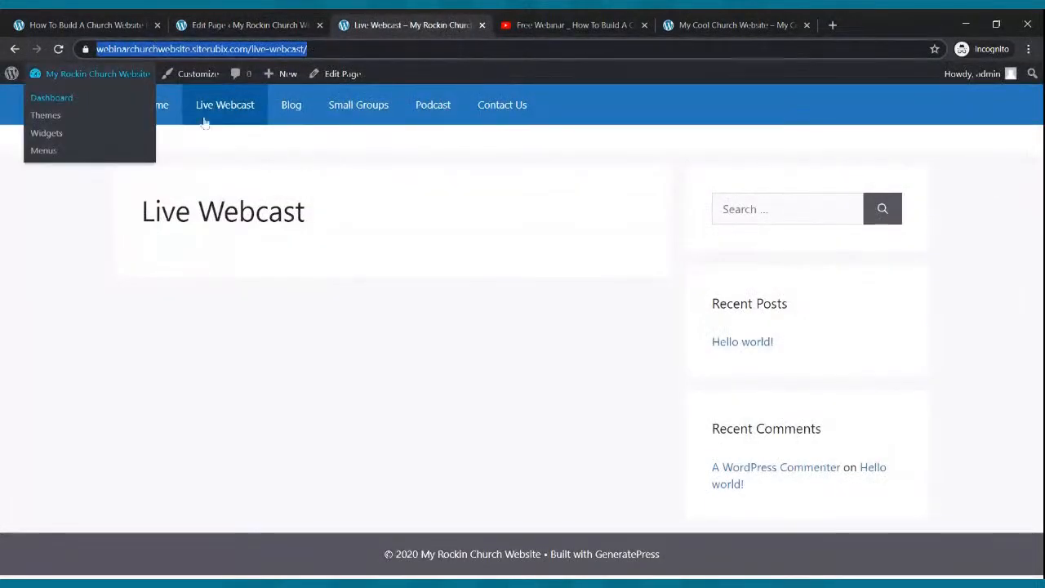
click(155, 105)
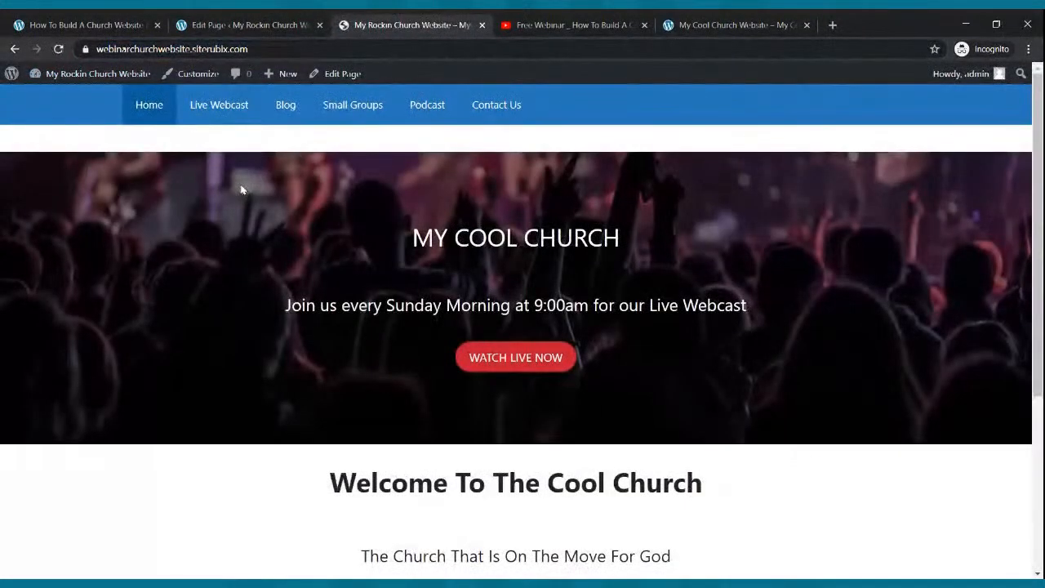
click(499, 365)
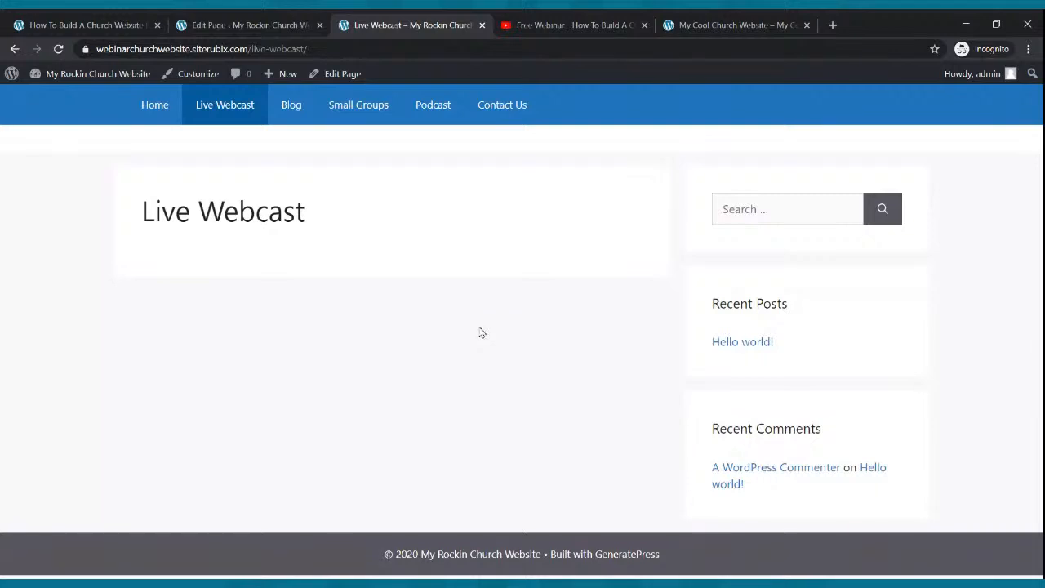
click(150, 116)
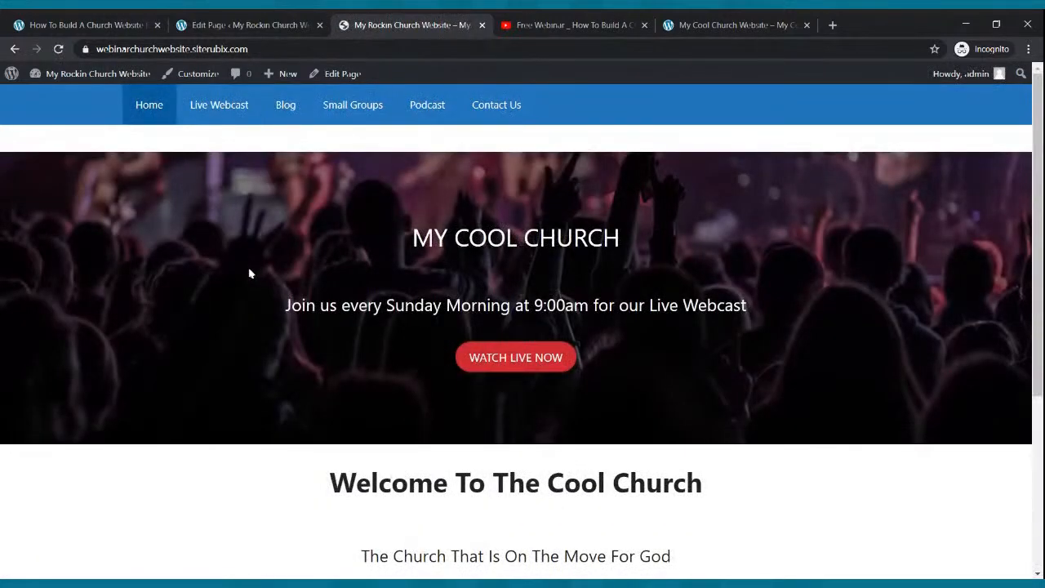
Compare the home page with the reference church site, then scroll the editor to the image columns.
scroll(251, 272, down, 3)
scroll(253, 276, down, 1)
scroll(250, 271, up, 5)
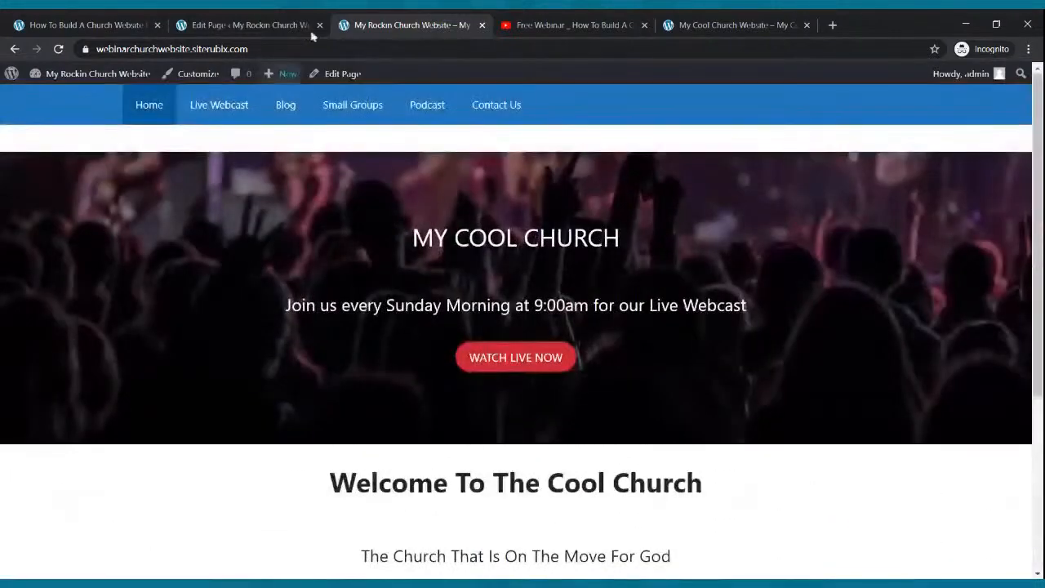
click(710, 25)
scroll(626, 378, down, 10)
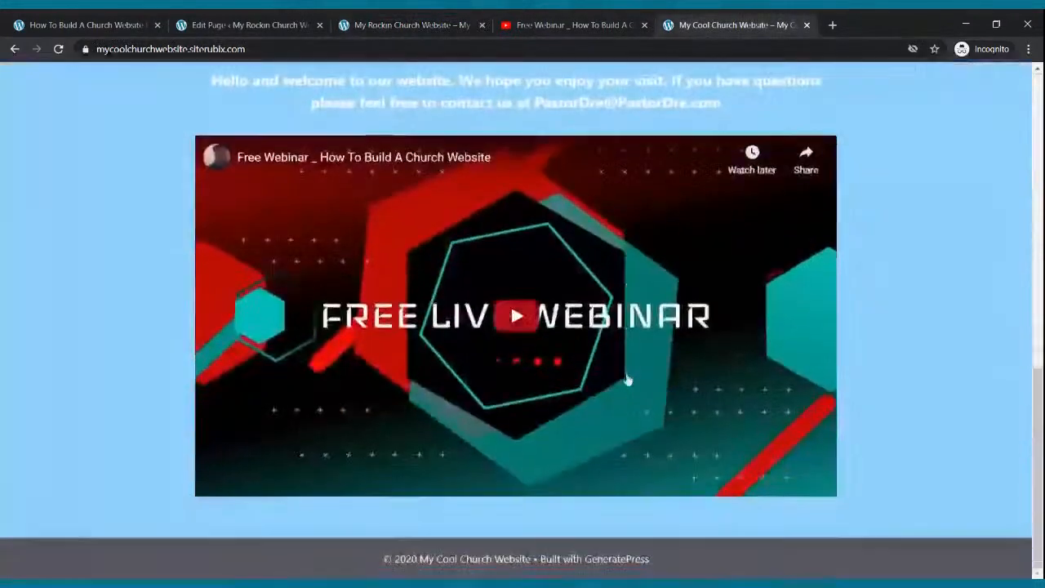
scroll(614, 401, up, 10)
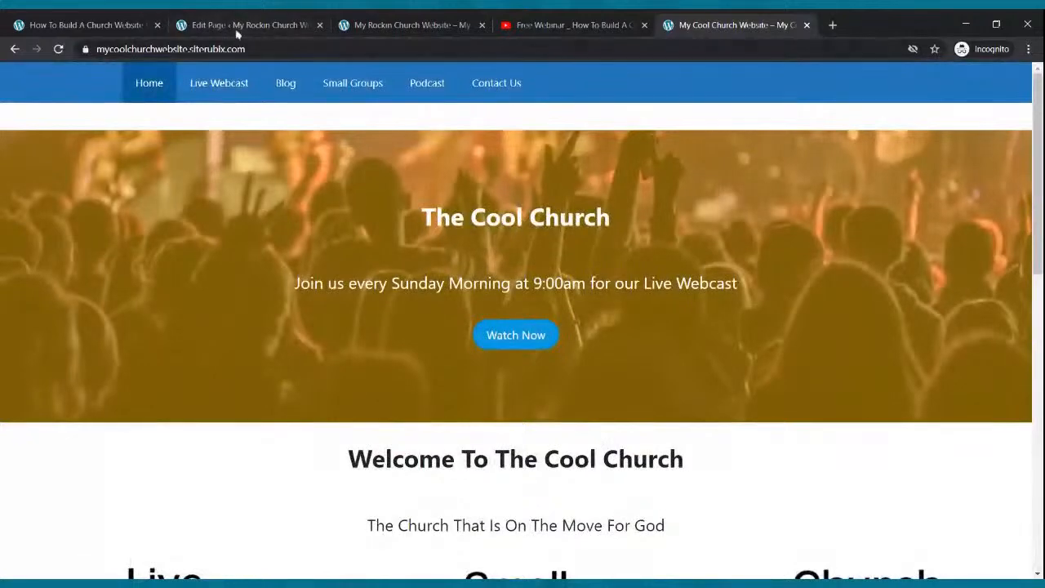
click(237, 30)
scroll(468, 221, down, 6)
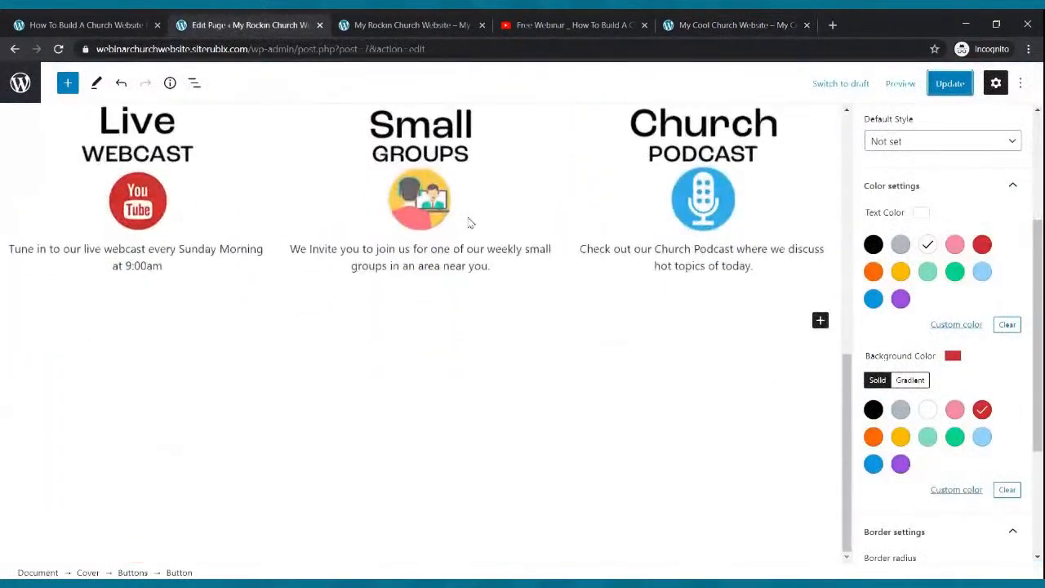
click(820, 321)
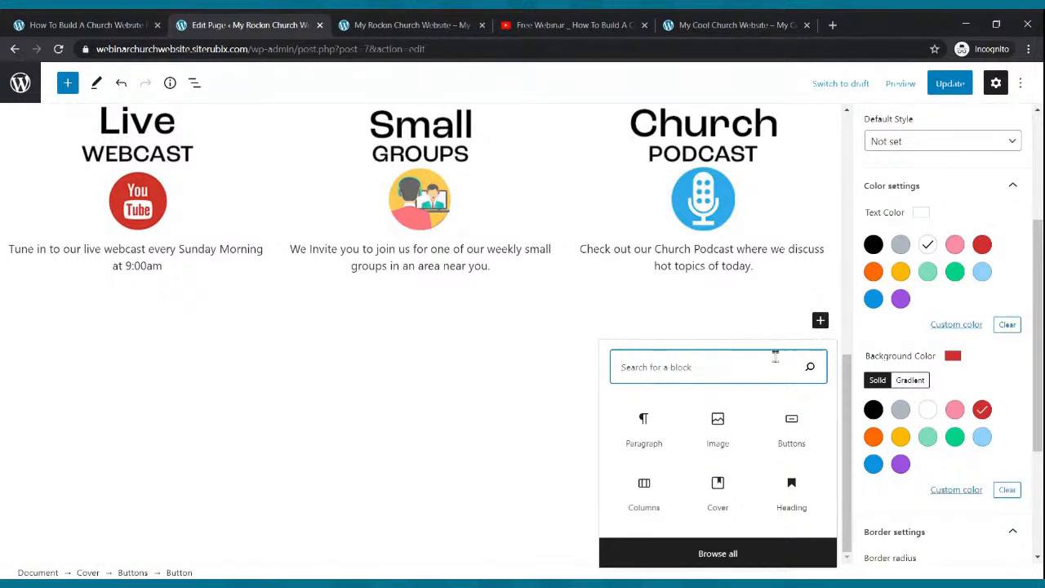
Add a Cover block below the columns with a green background.
text(cove)
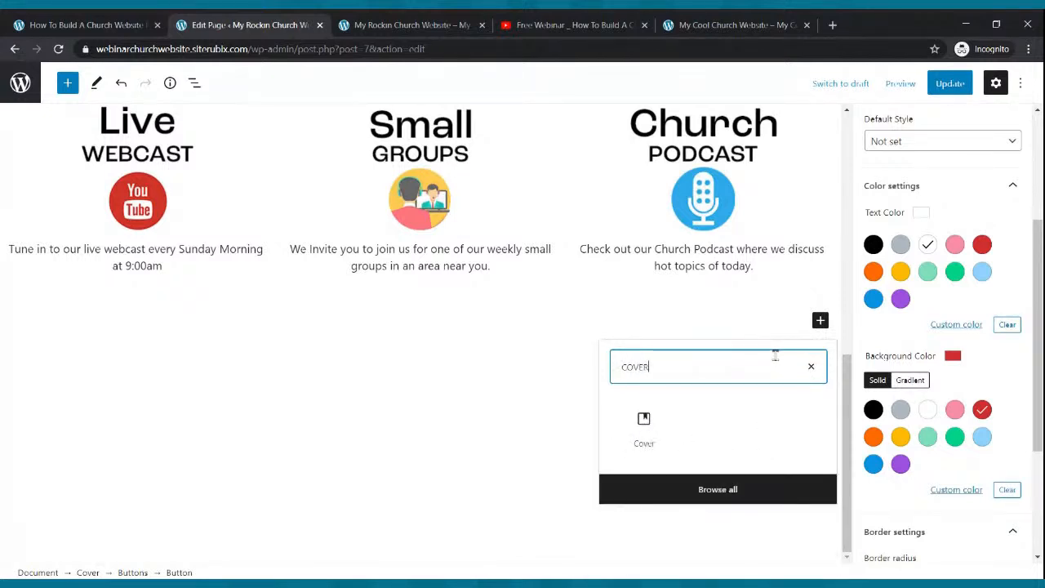
click(625, 431)
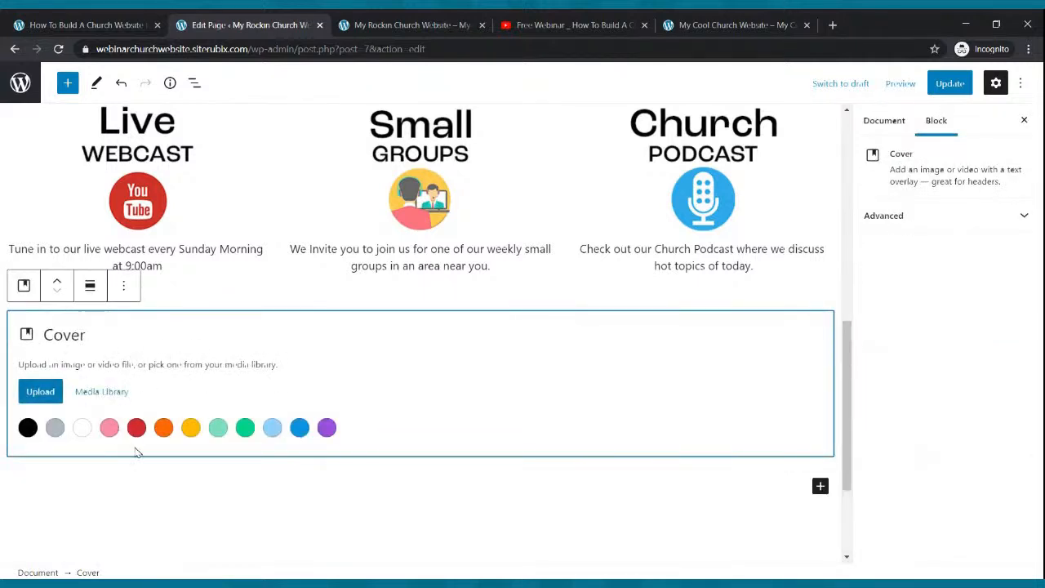
click(245, 428)
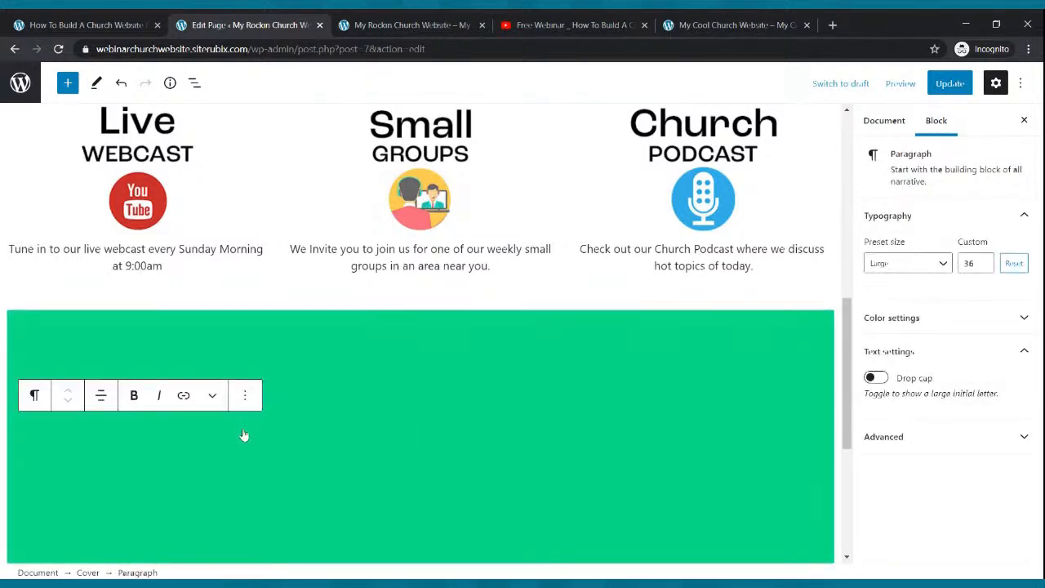
scroll(243, 434, up, 7)
scroll(244, 407, down, 9)
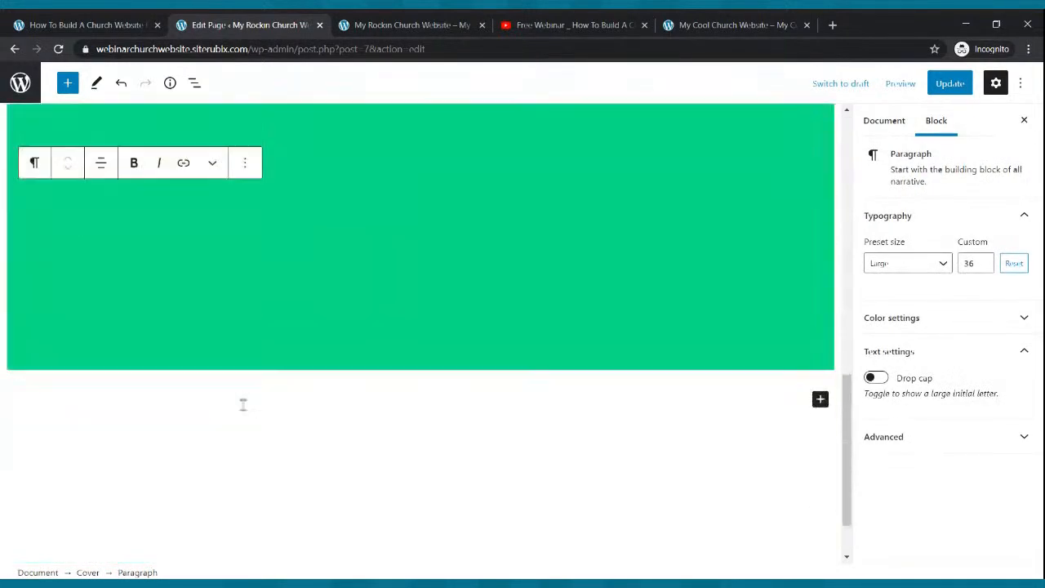
scroll(163, 205, up, 2)
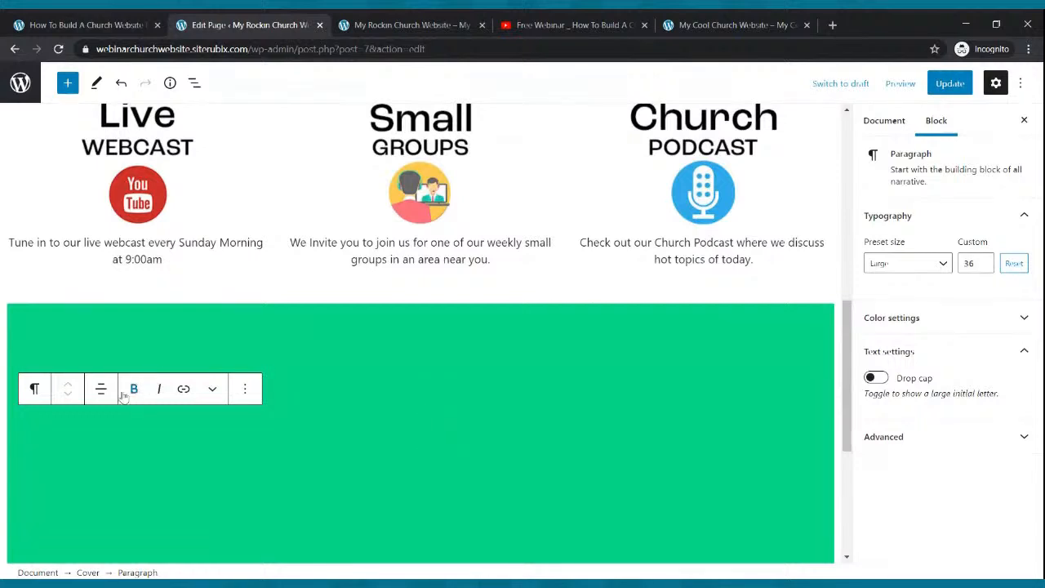
Delete the green cover and insert a fresh Cover block with a light grey overlay.
click(192, 363)
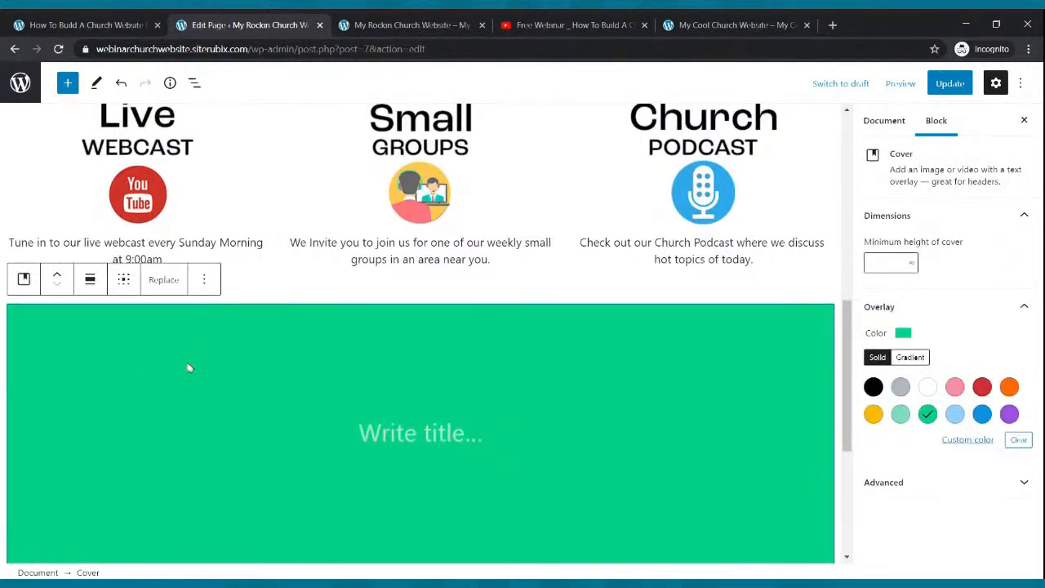
click(163, 282)
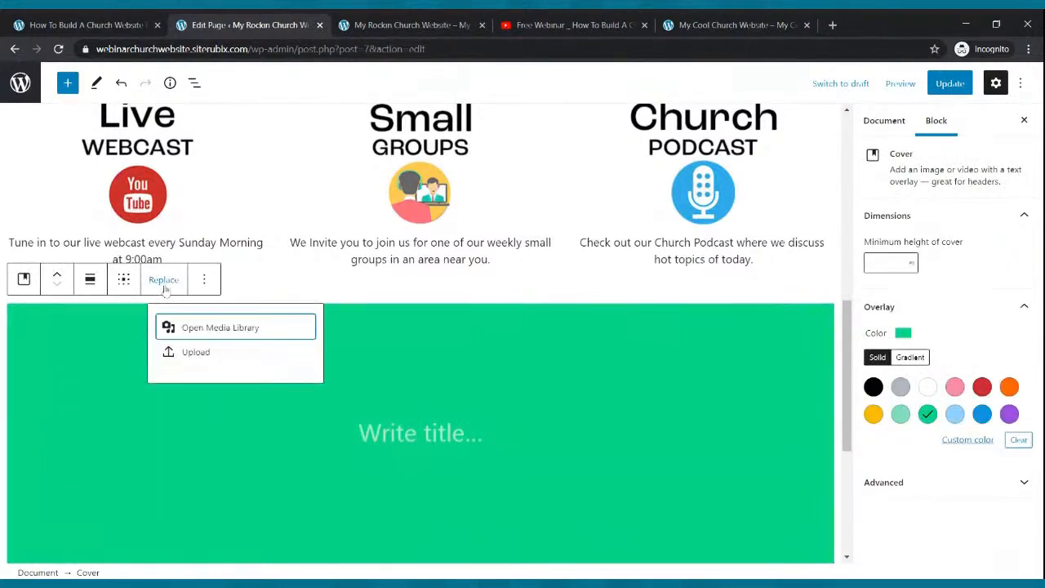
click(445, 342)
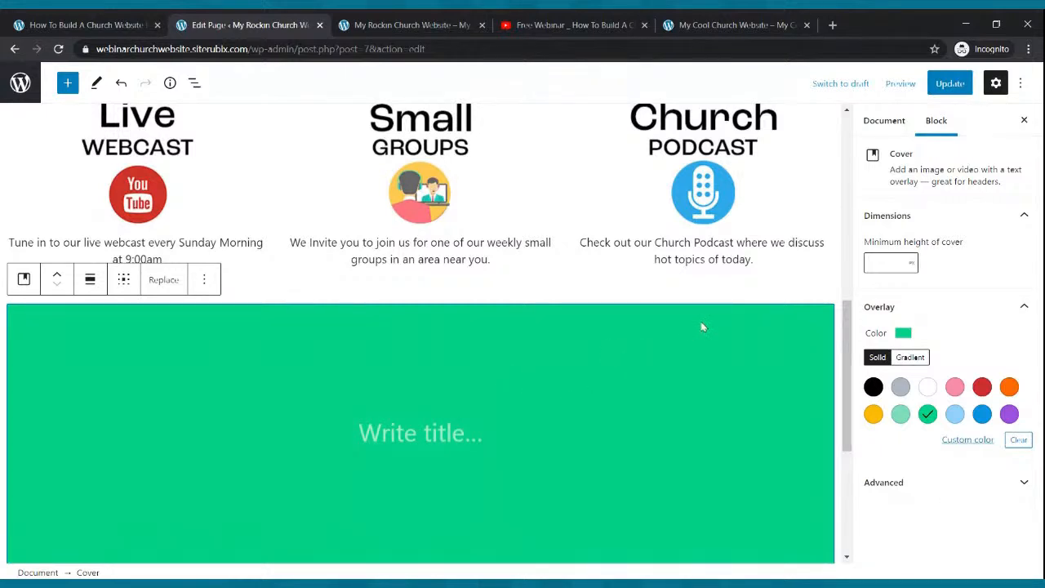
click(204, 280)
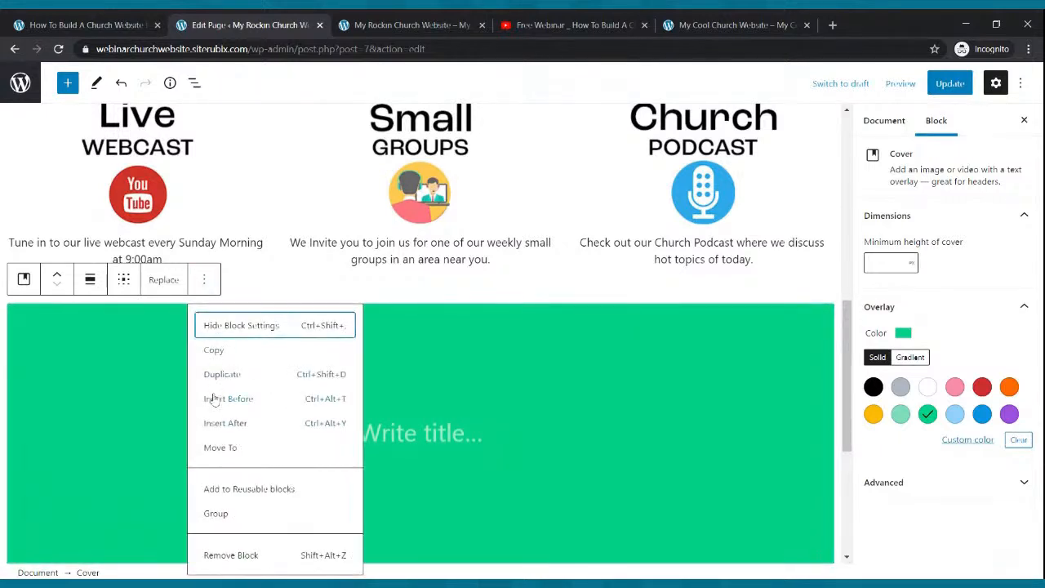
click(234, 556)
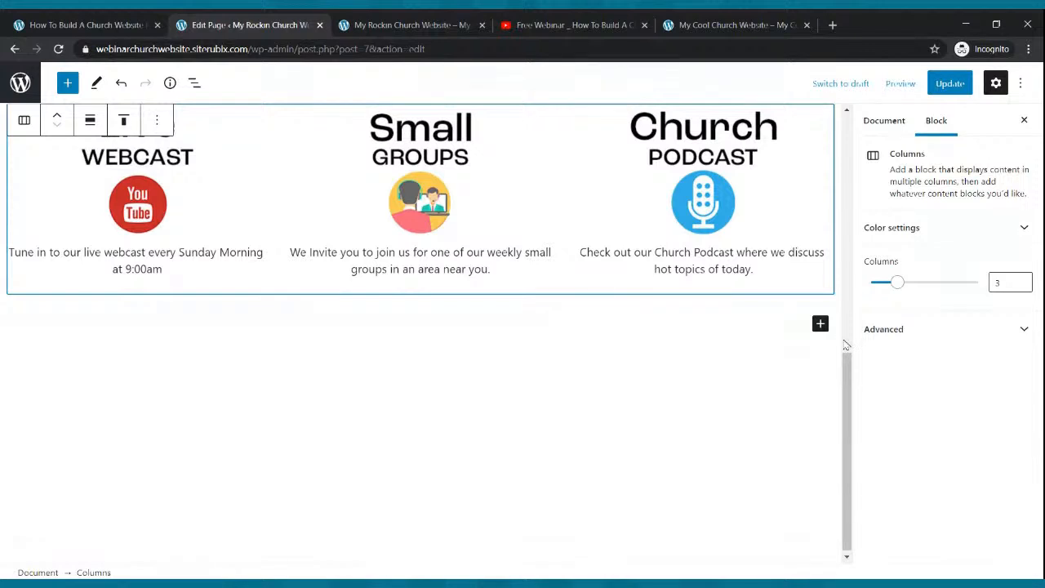
click(820, 323)
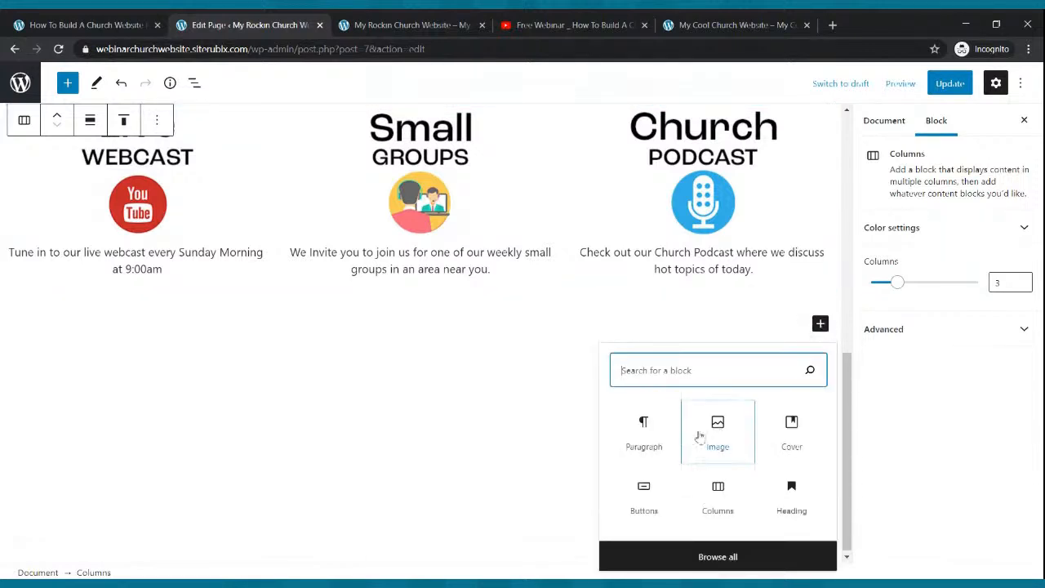
click(782, 426)
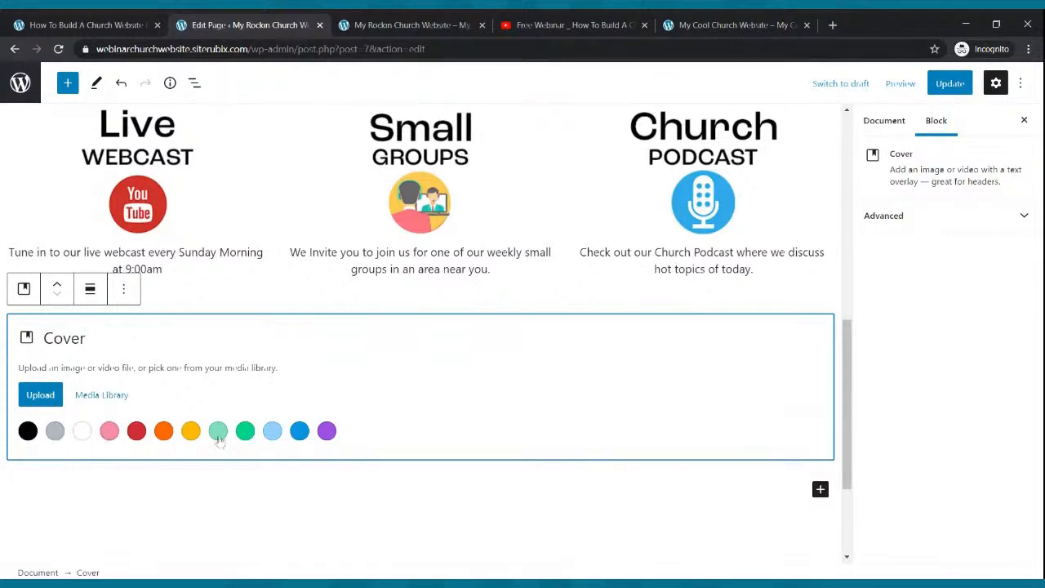
click(54, 431)
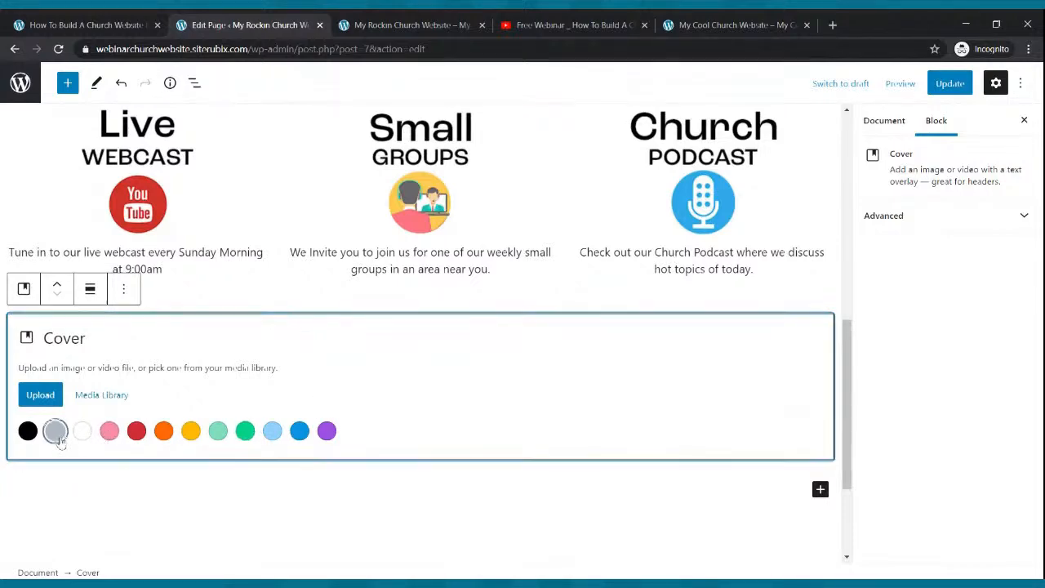
Delete the placeholder title paragraph inside the grey cover, leaving the cover empty.
scroll(229, 392, up, 6)
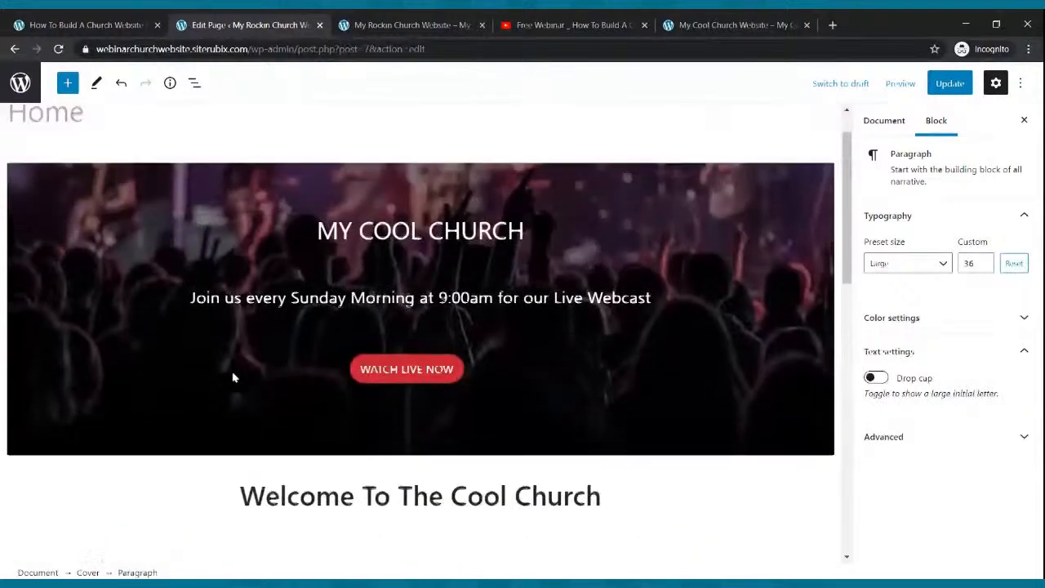
scroll(234, 377, down, 10)
scroll(240, 339, up, 2)
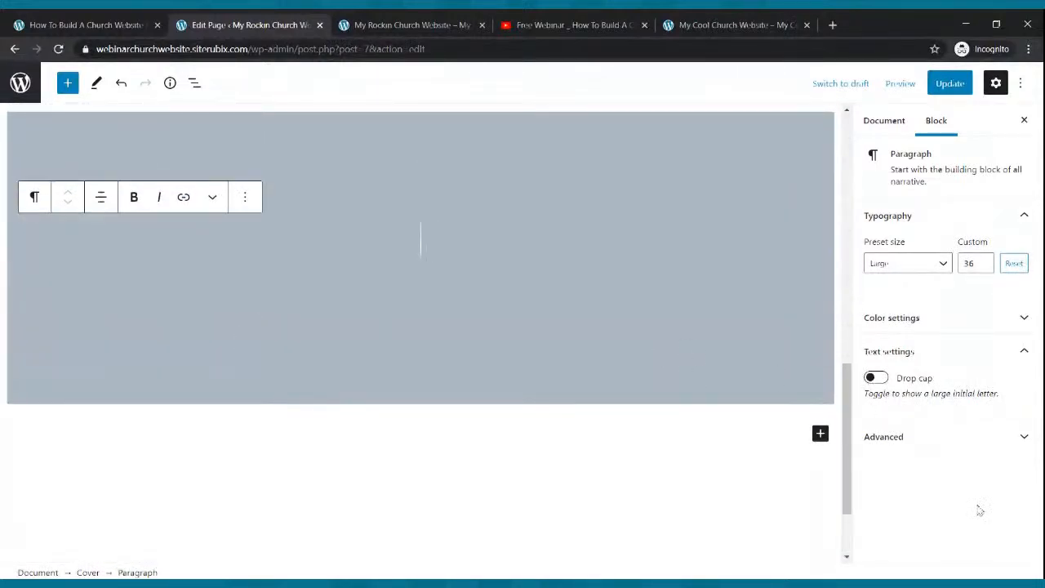
click(971, 439)
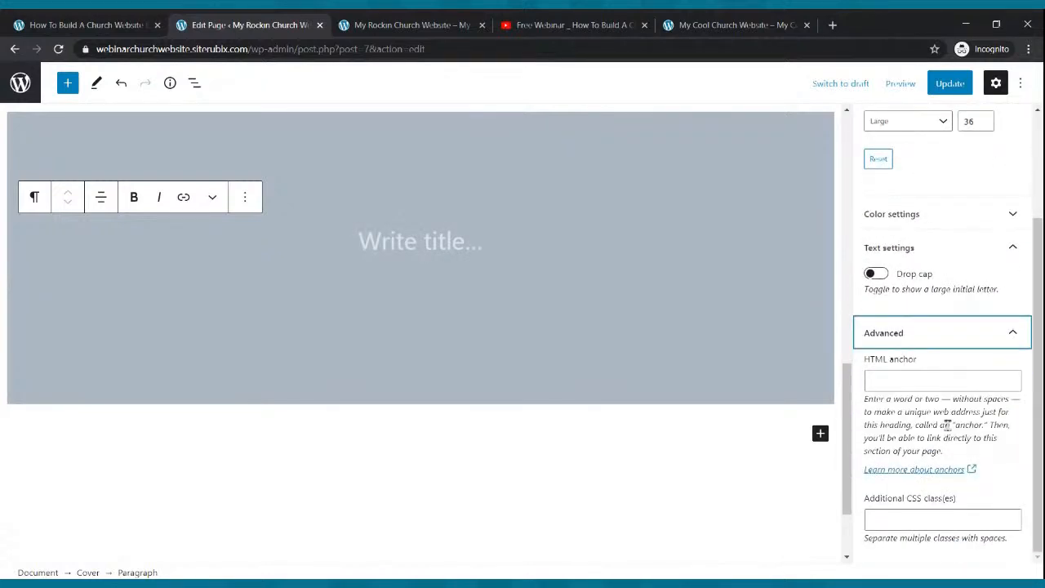
scroll(946, 425, up, 2)
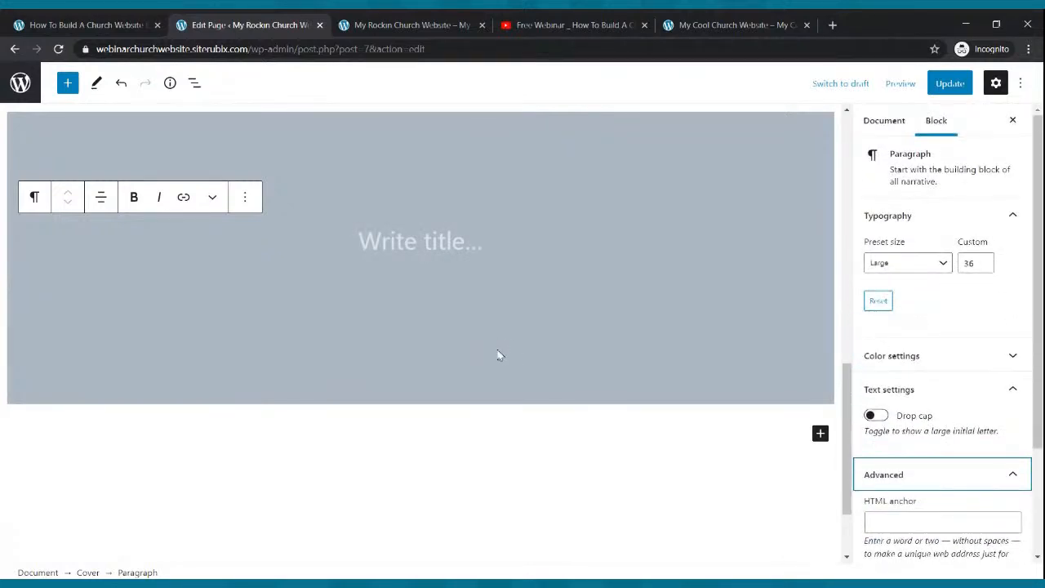
scroll(501, 355, up, 4)
scroll(508, 406, down, 4)
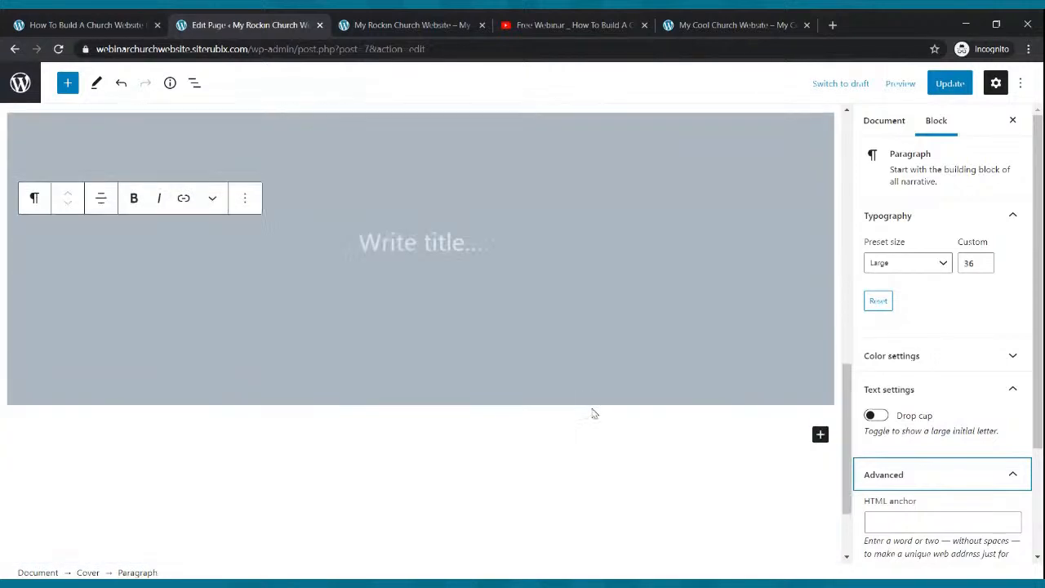
scroll(743, 326, up, 2)
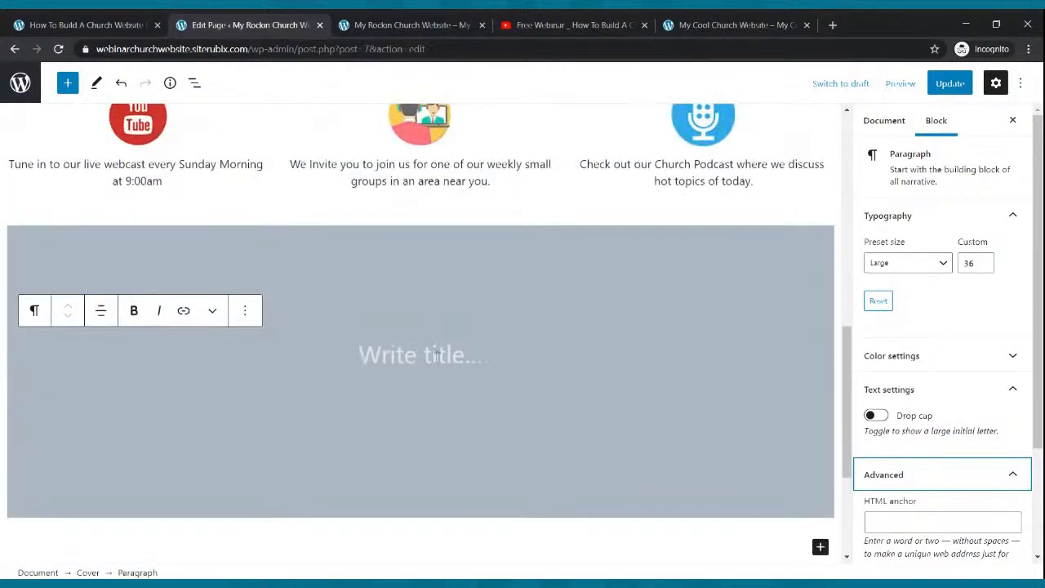
click(245, 310)
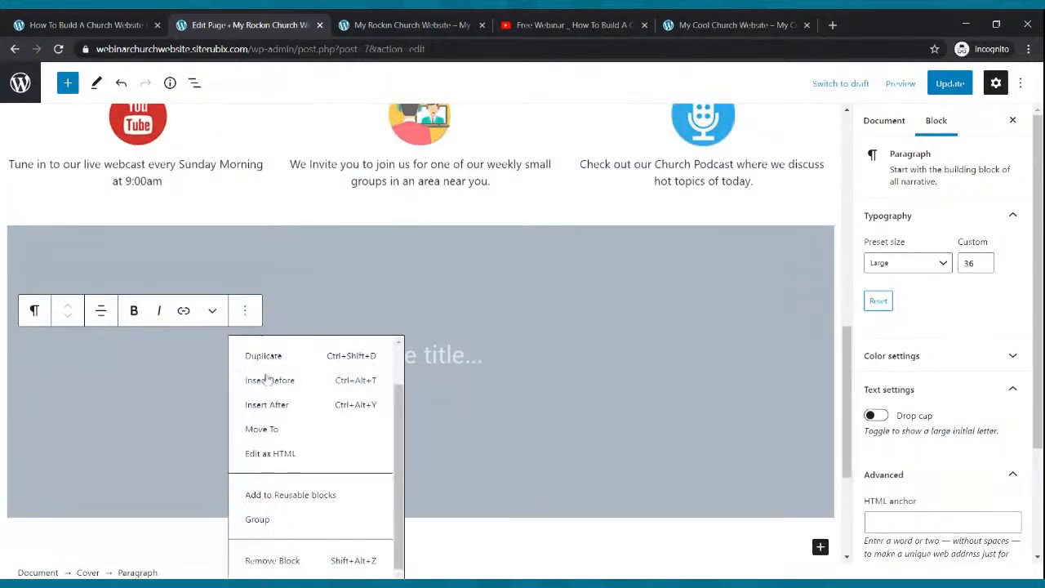
click(286, 562)
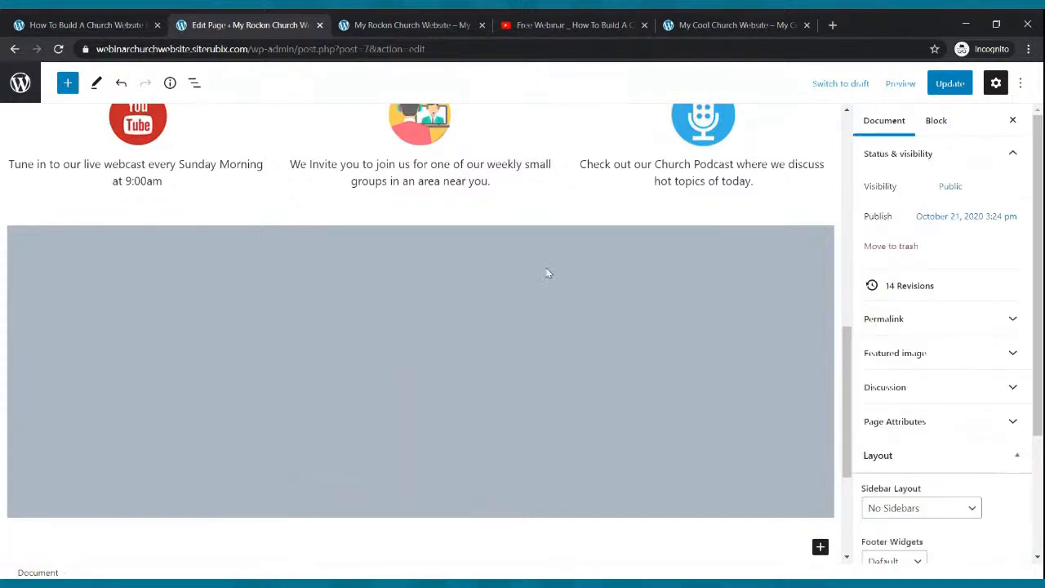
click(580, 287)
Delete the grey cover and insert a new Cover block below the columns.
click(204, 201)
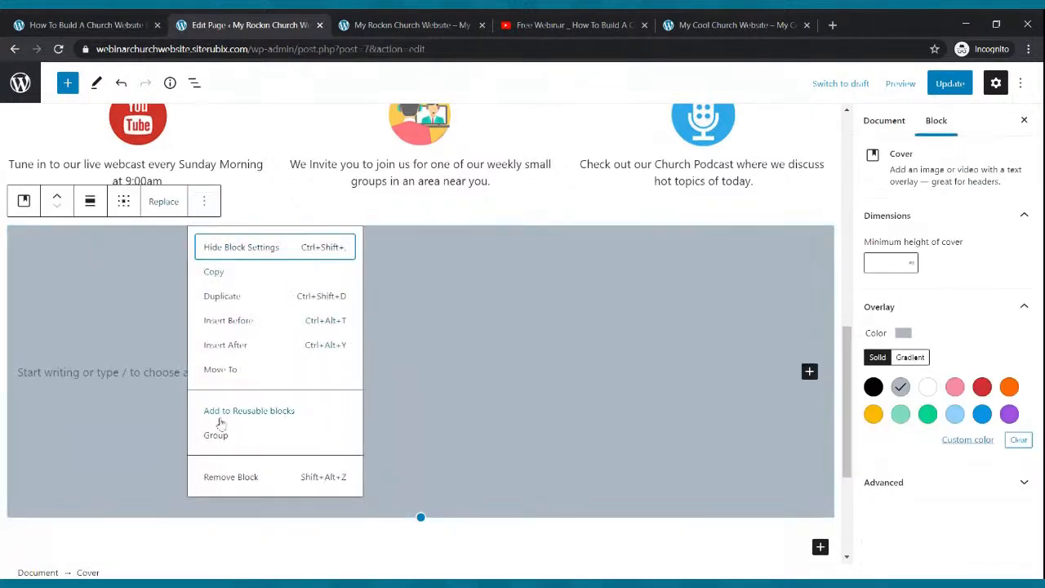
click(220, 486)
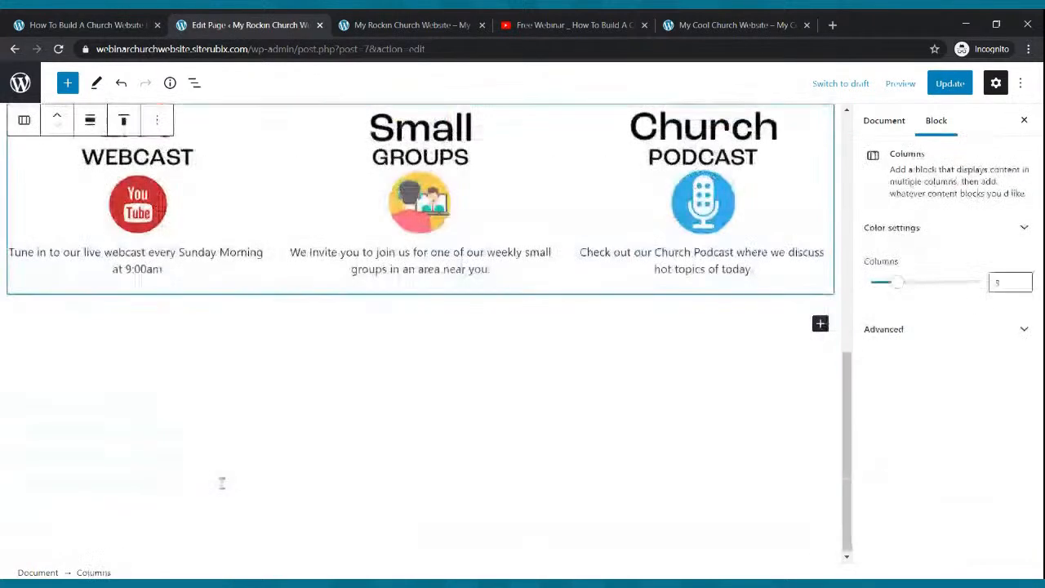
click(820, 325)
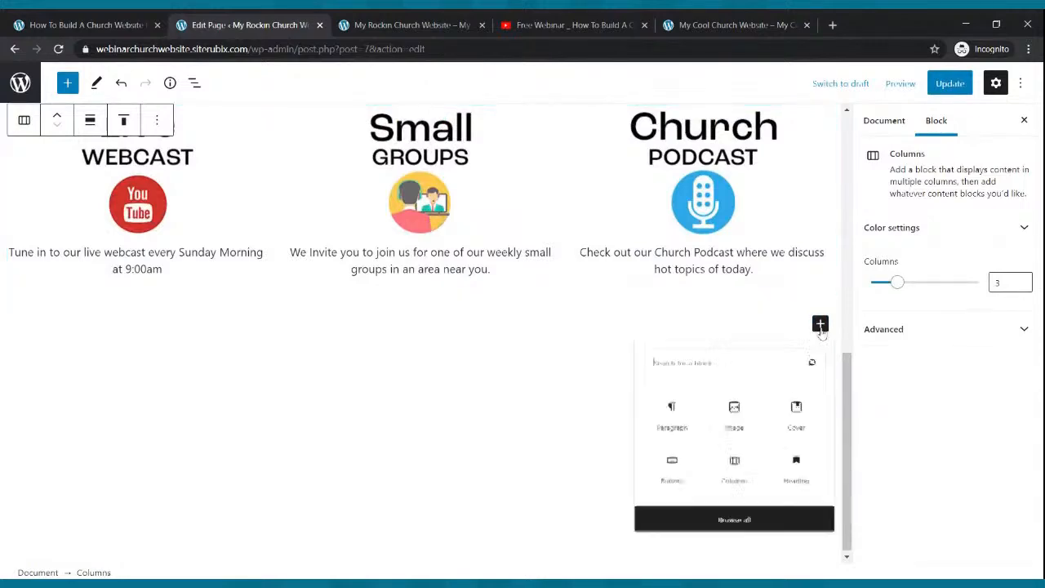
click(804, 425)
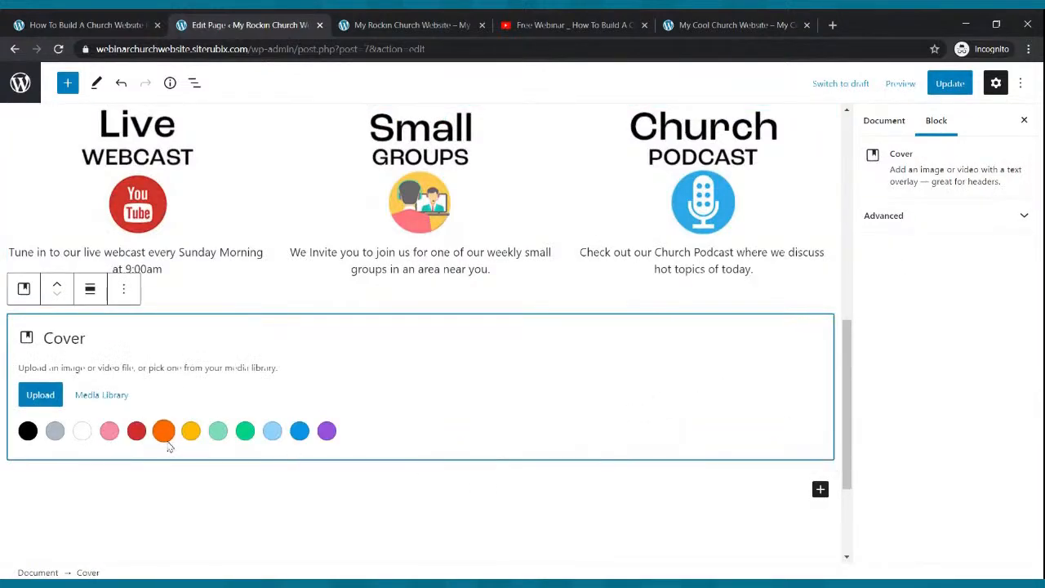
Give the new cover an orange overlay and update the page.
scroll(210, 373, up, 7)
scroll(221, 369, down, 1)
scroll(218, 373, down, 4)
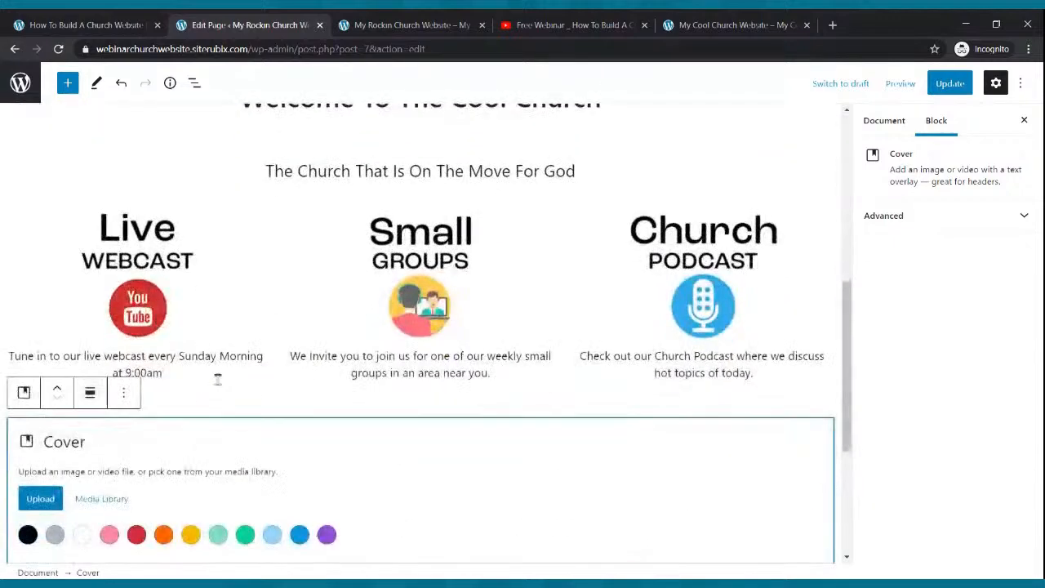
scroll(209, 422, down, 2)
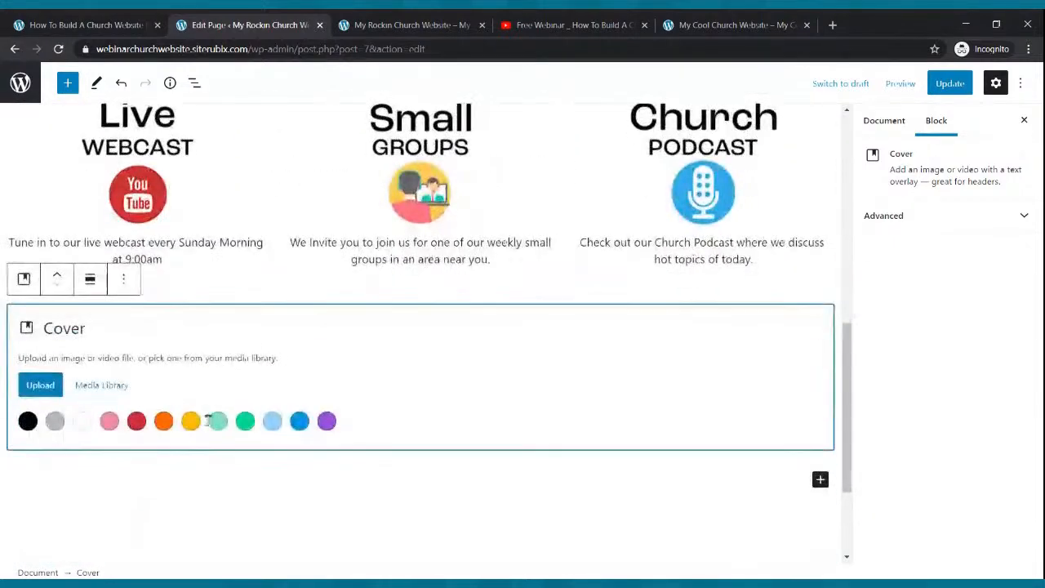
click(163, 421)
scroll(187, 400, up, 2)
scroll(192, 399, up, 4)
scroll(194, 400, down, 5)
scroll(194, 399, down, 2)
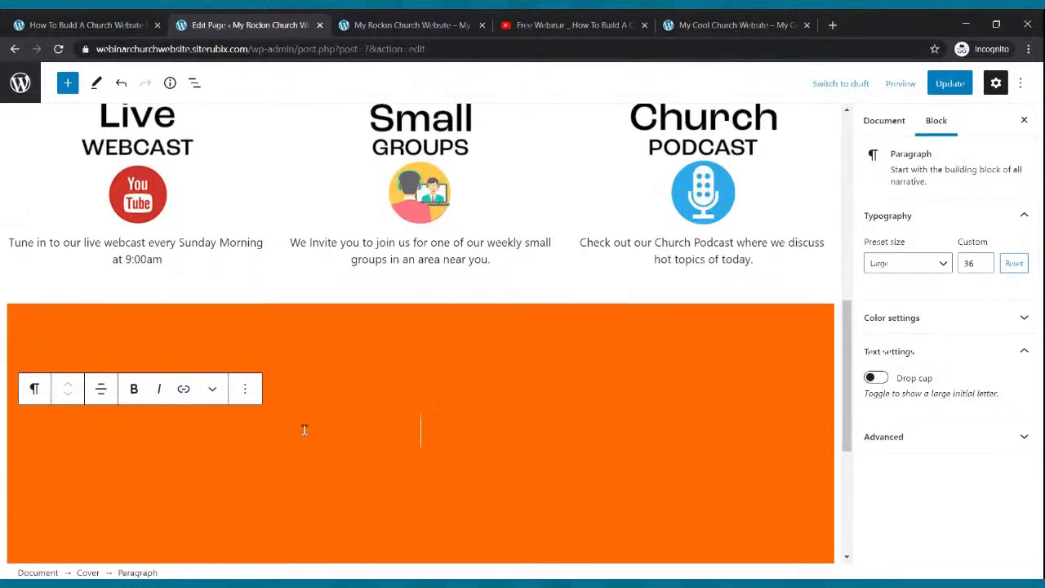
click(946, 81)
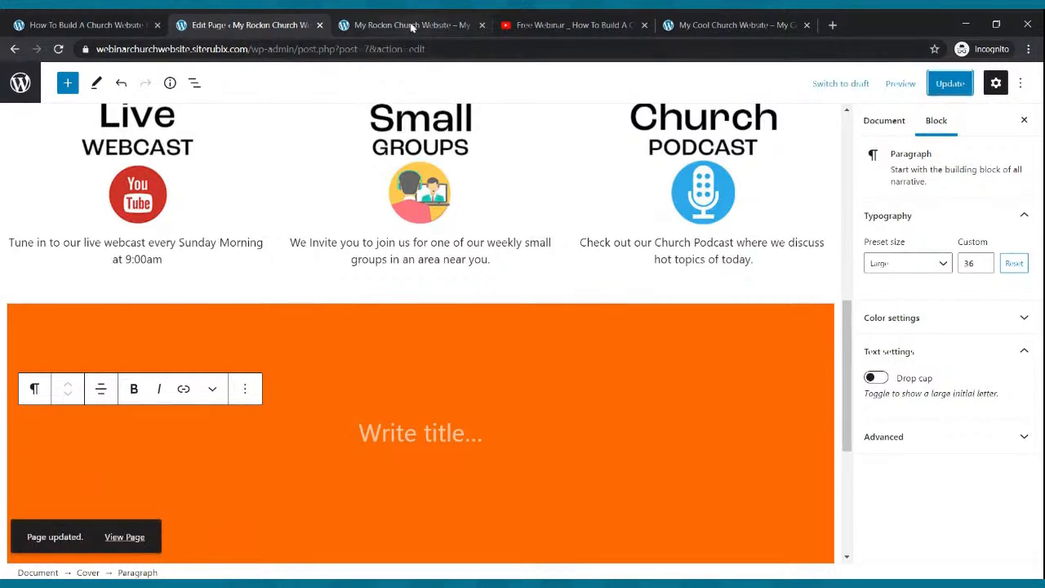
click(413, 25)
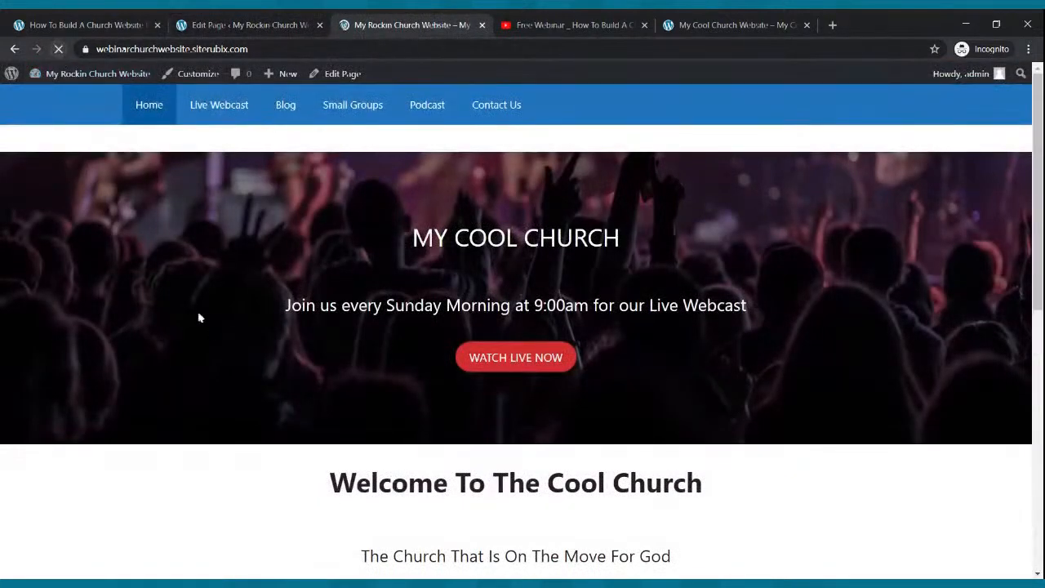
scroll(203, 311, down, 1)
scroll(203, 310, down, 5)
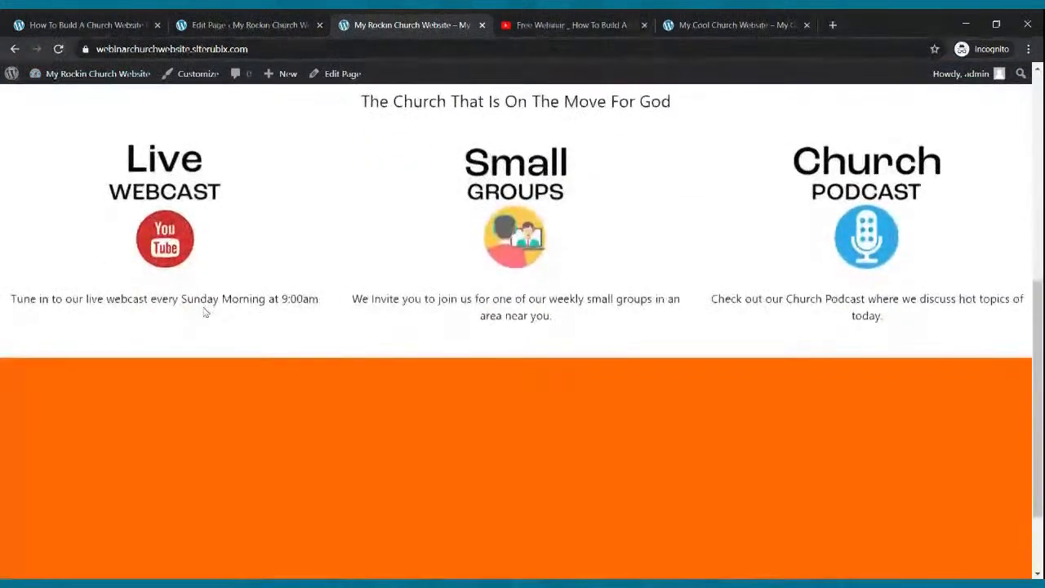
scroll(204, 309, up, 6)
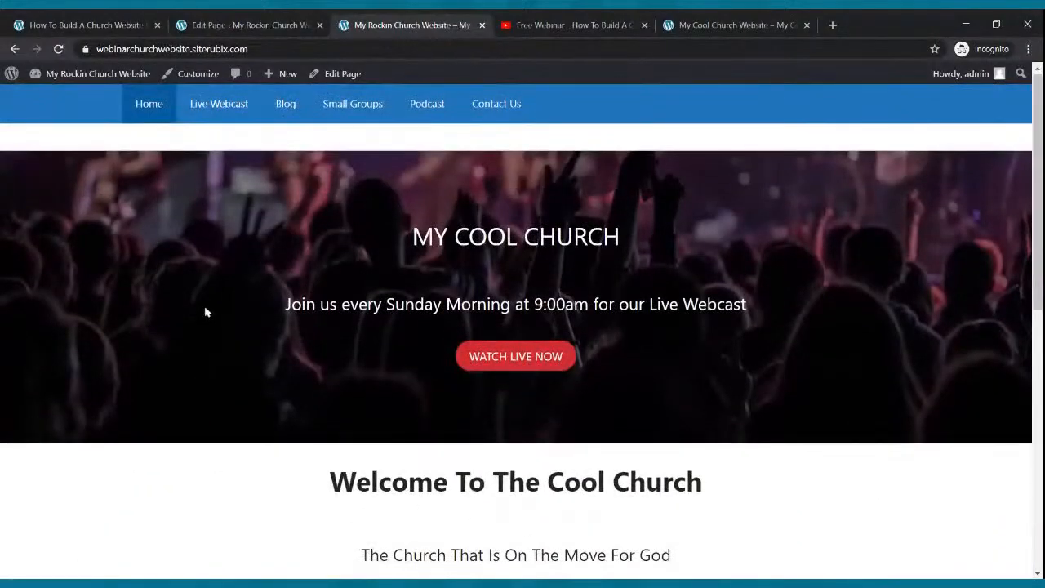
scroll(206, 312, down, 6)
scroll(208, 310, up, 3)
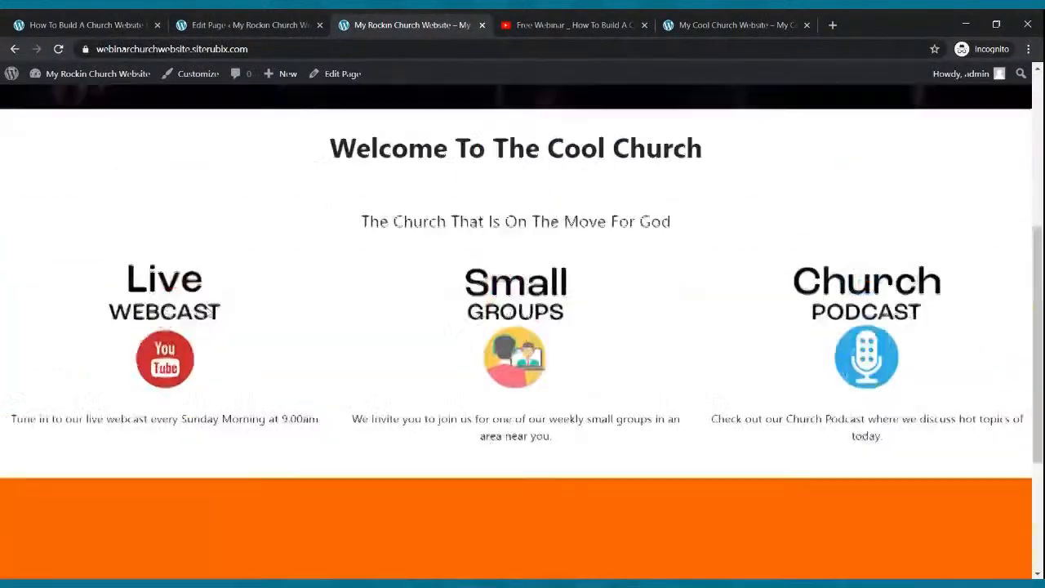
scroll(206, 311, up, 4)
click(219, 26)
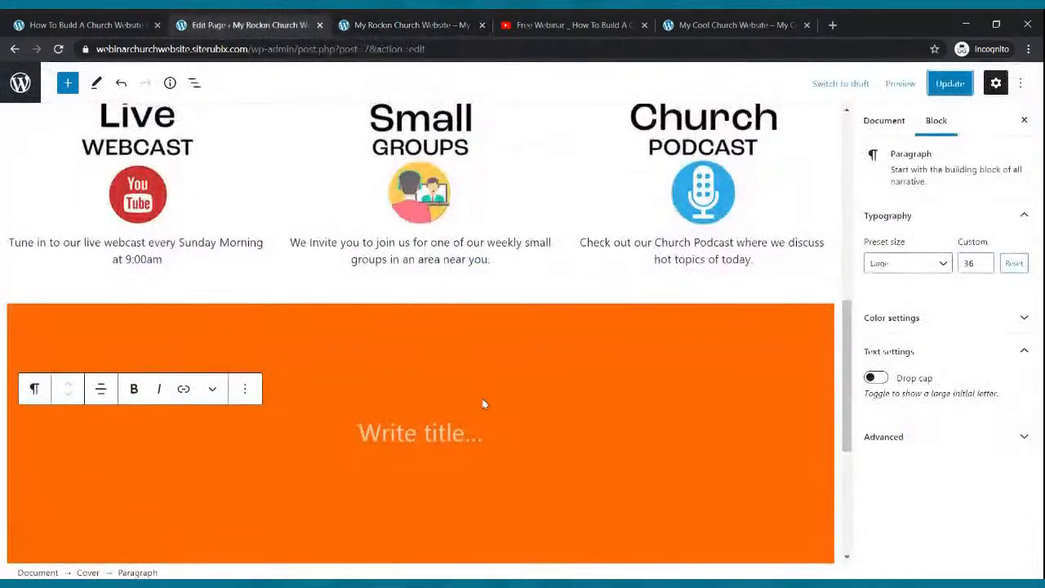
Replace the orange cover with a new light grey Cover block and update the page.
click(236, 328)
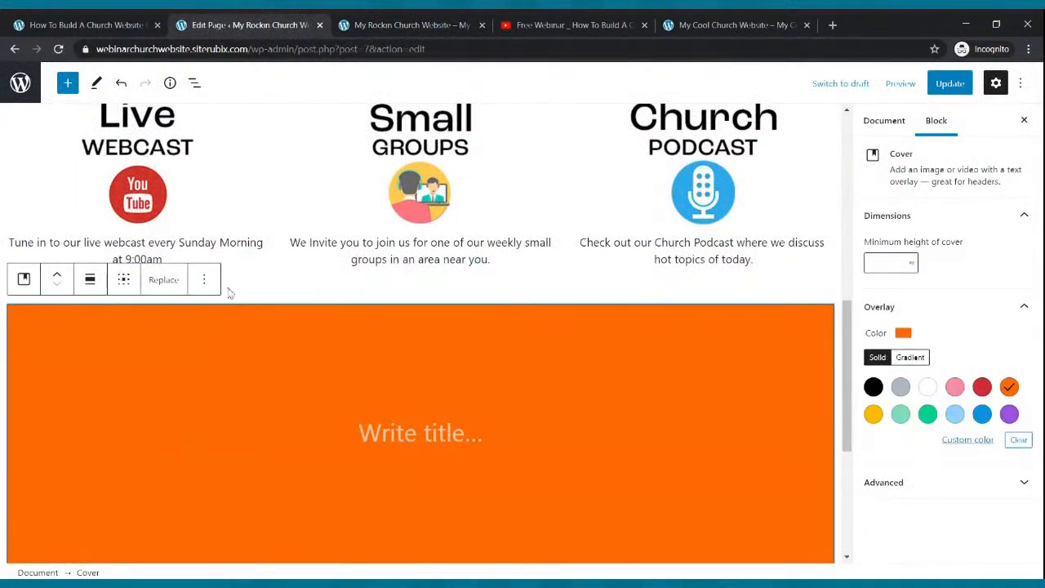
click(174, 284)
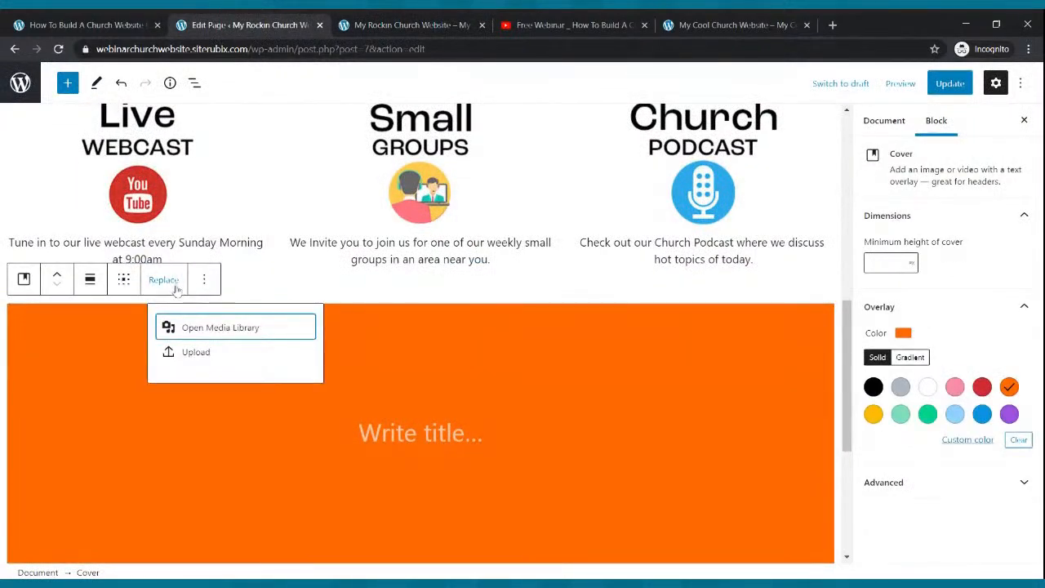
click(203, 282)
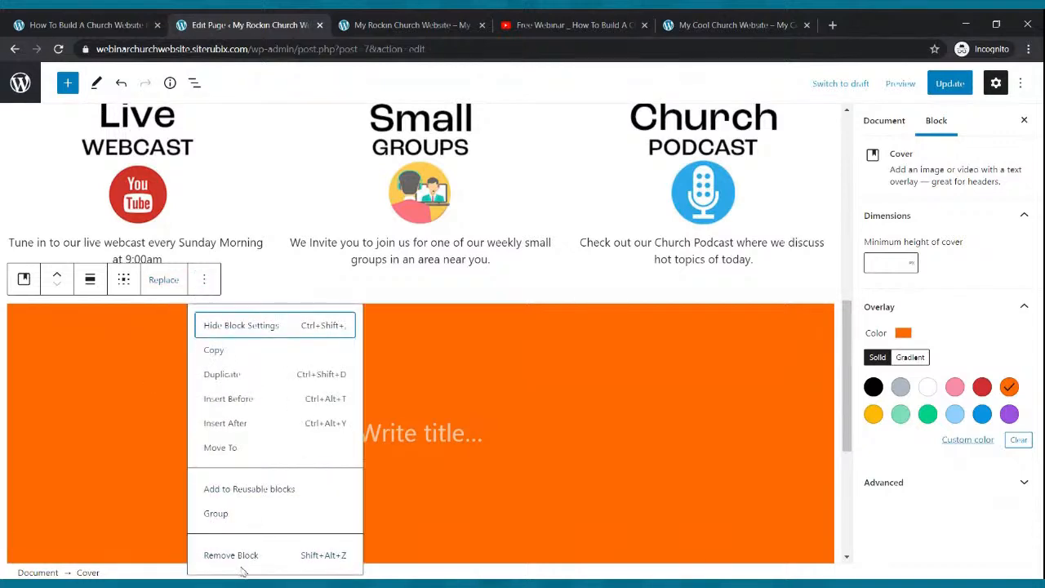
click(241, 562)
click(821, 324)
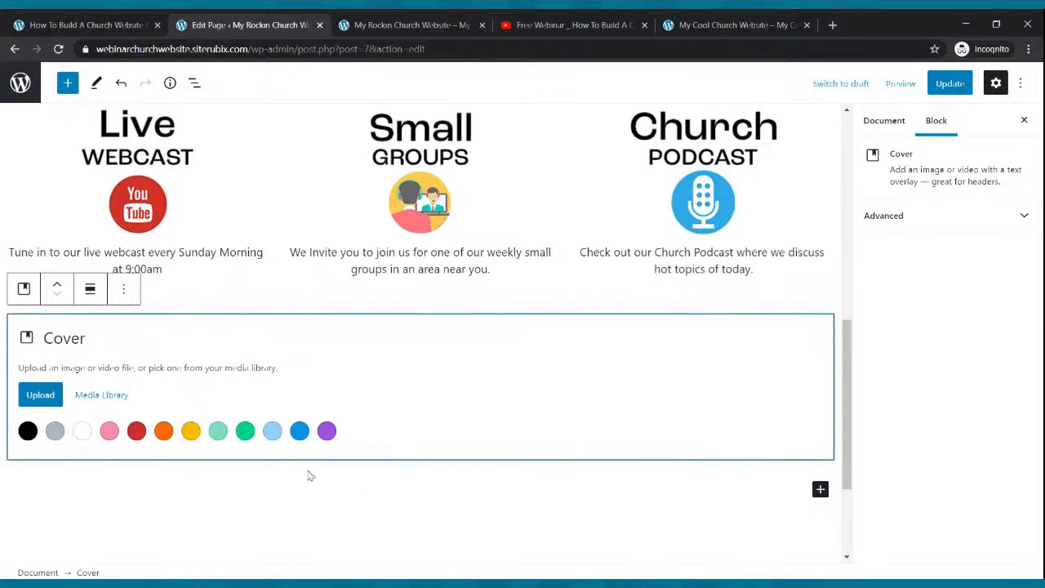
click(54, 433)
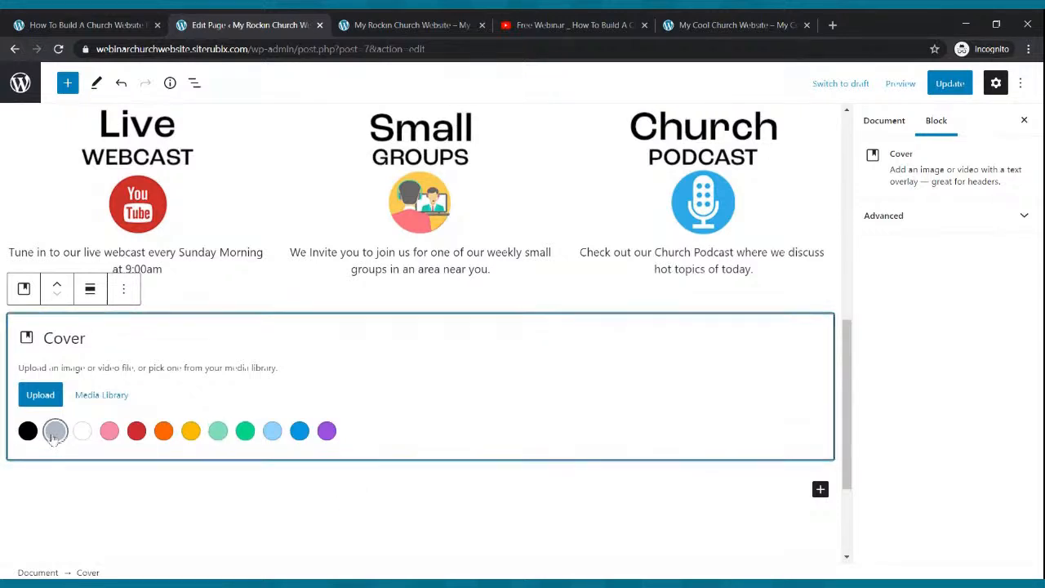
click(956, 83)
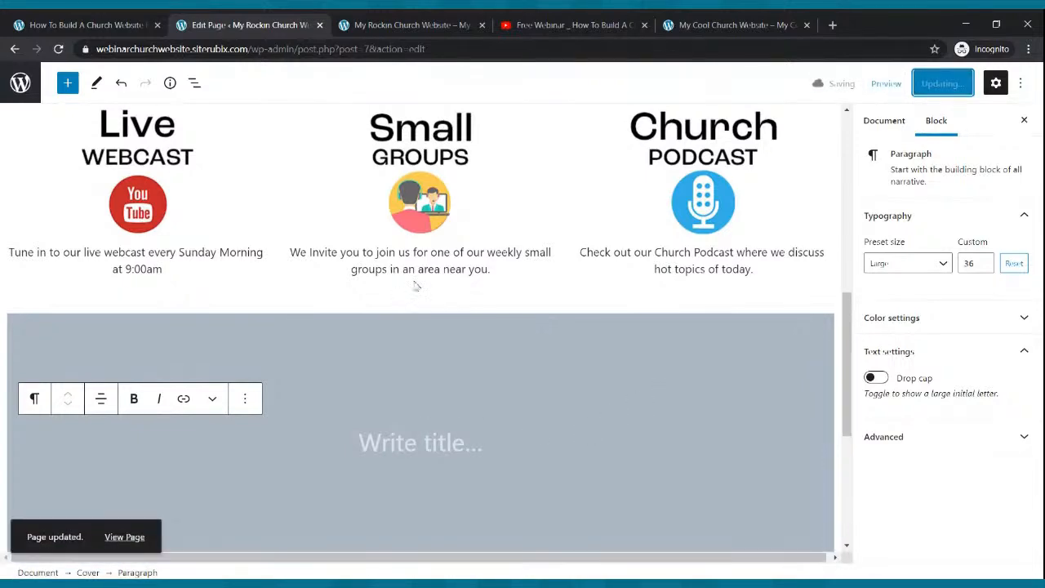
scroll(420, 285, down, 2)
scroll(428, 280, up, 4)
scroll(426, 286, down, 4)
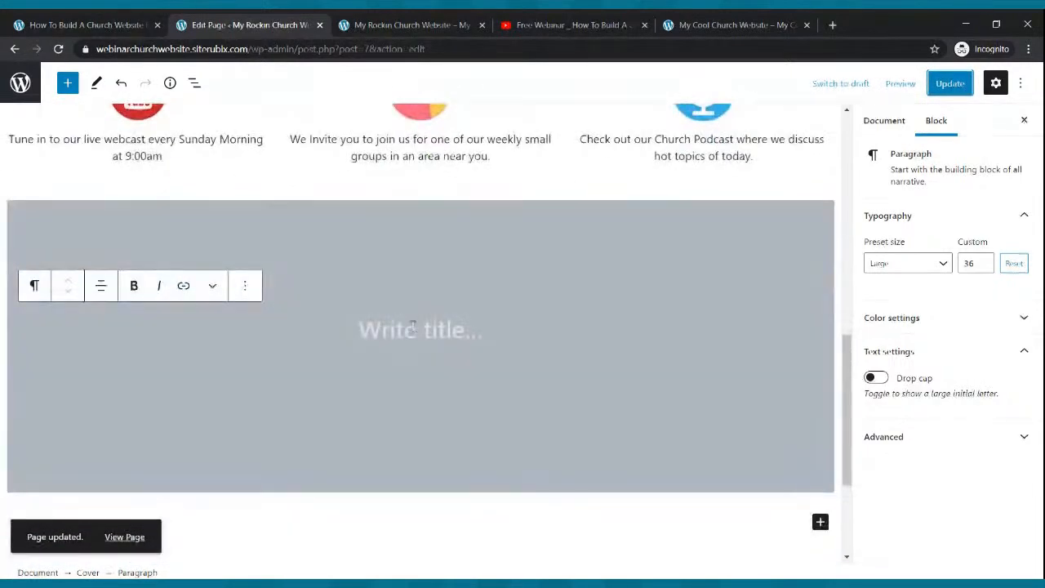
Insert a Columns block with a 70/30 layout inside the grey cover.
click(416, 333)
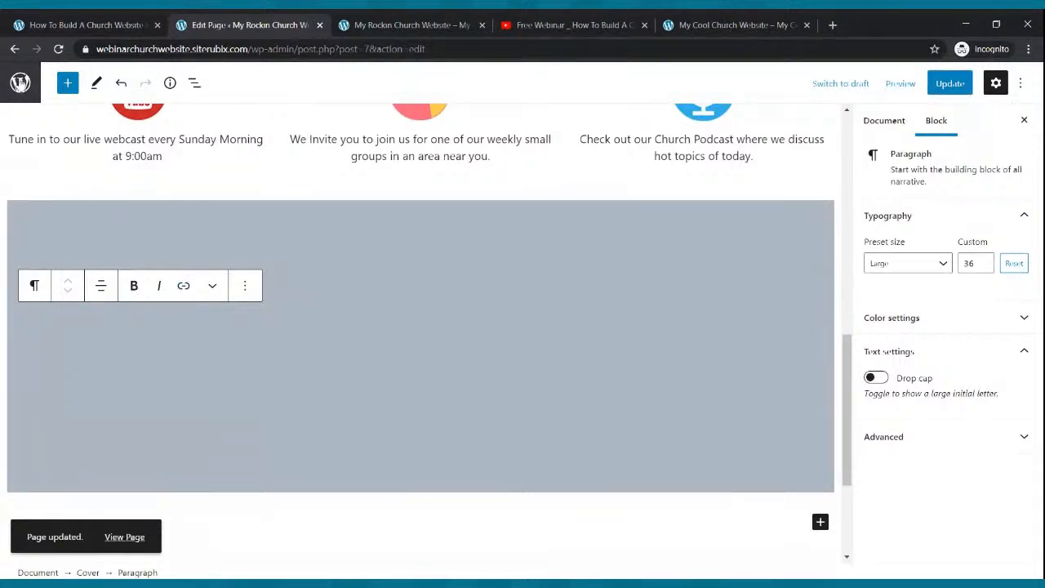
click(68, 85)
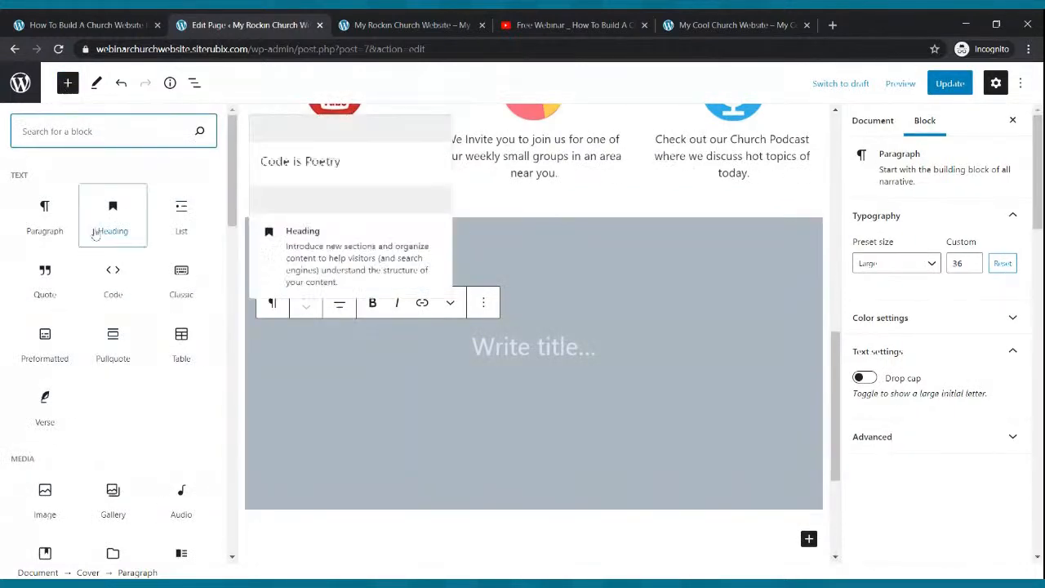
text(colu)
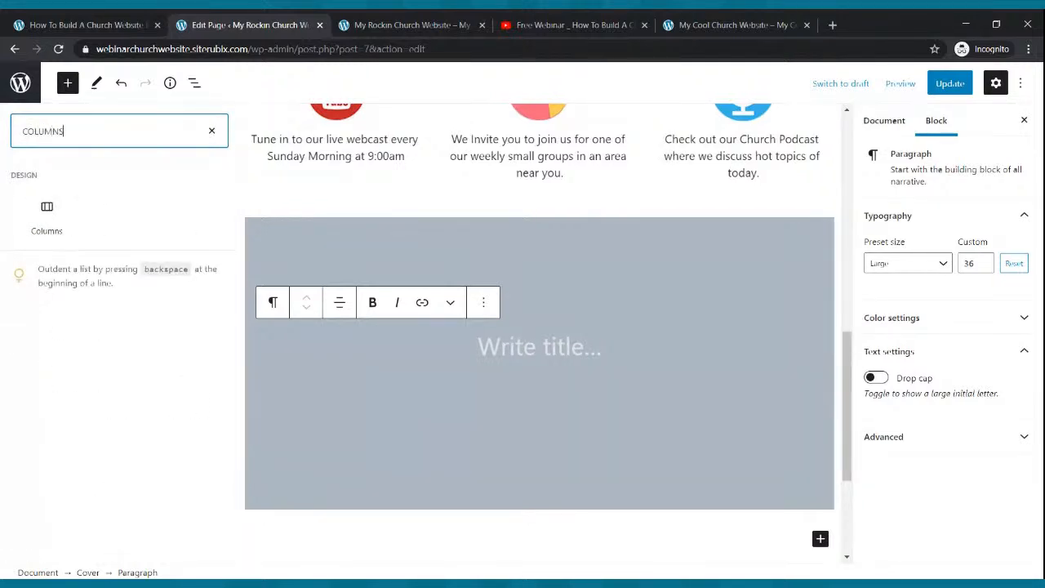
click(46, 217)
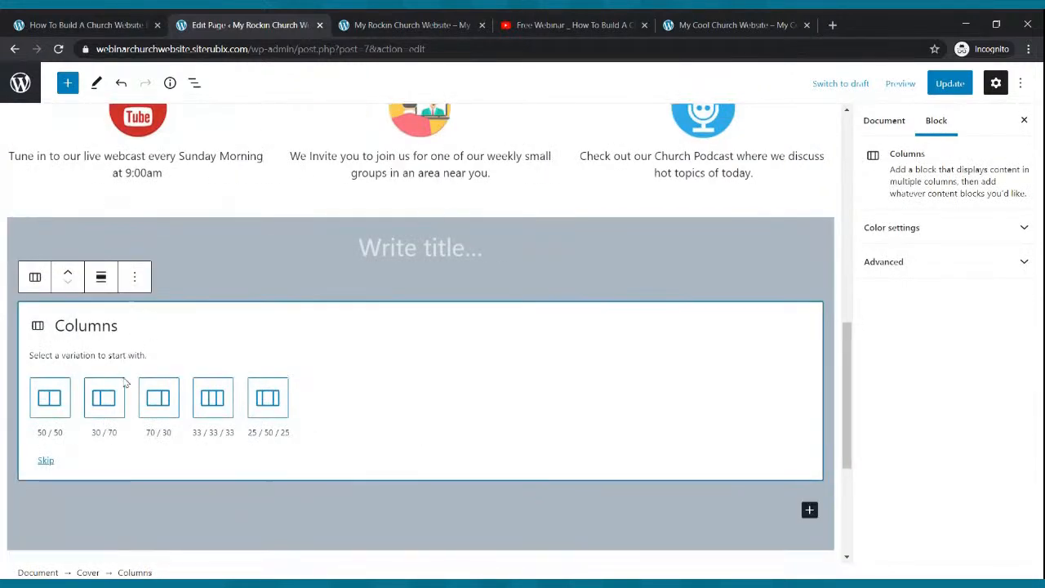
click(159, 402)
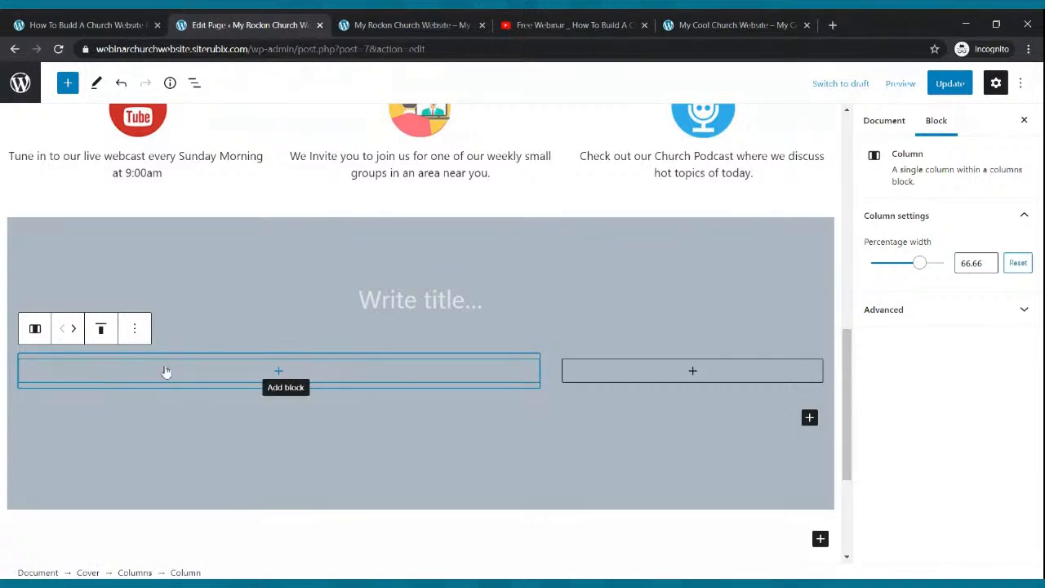
Select the columns block, cover and right-hand column to inspect the nested structure.
mouse_move(37, 333)
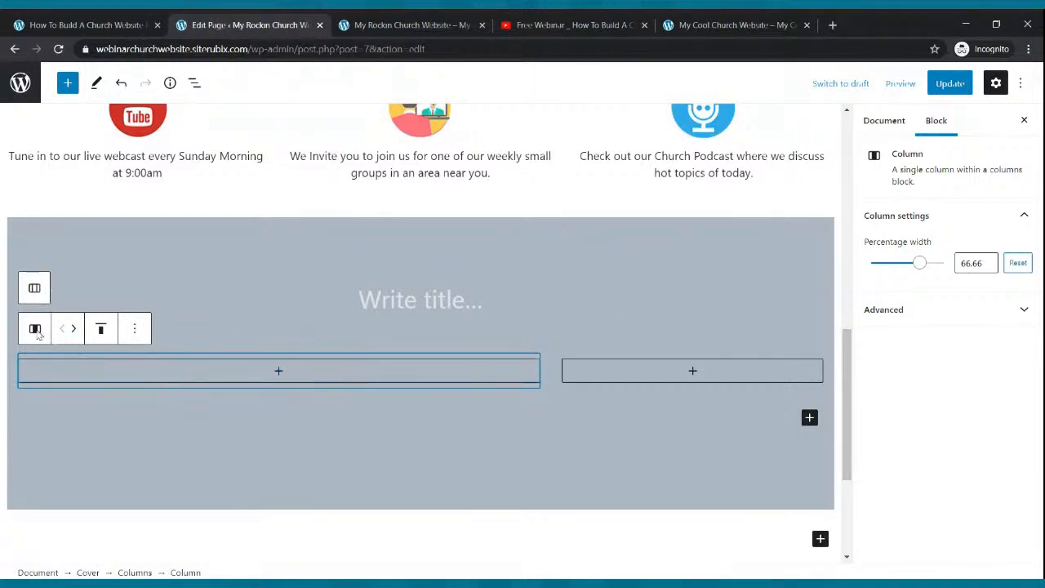
click(34, 289)
click(552, 325)
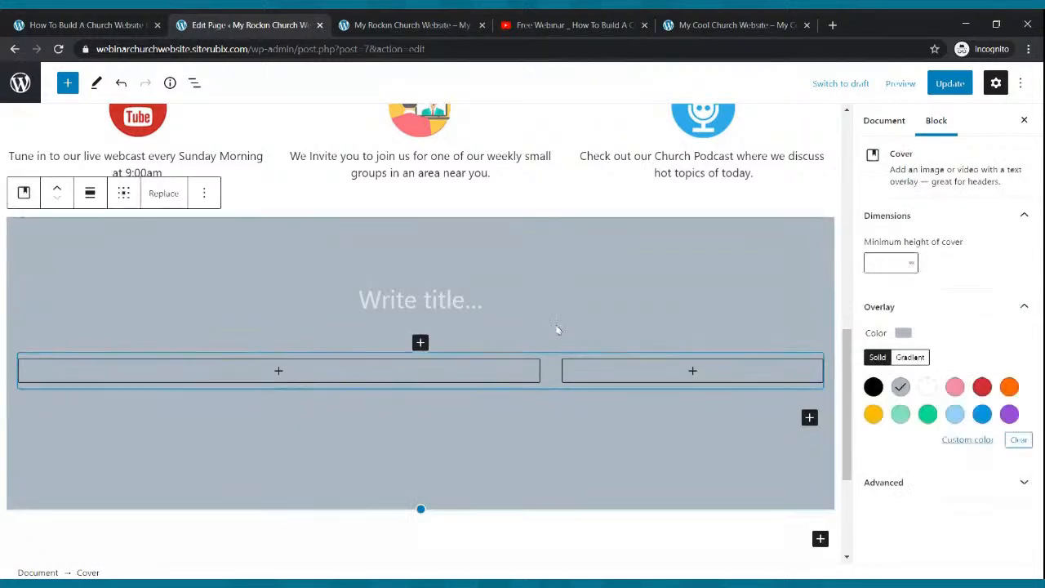
click(586, 359)
click(535, 336)
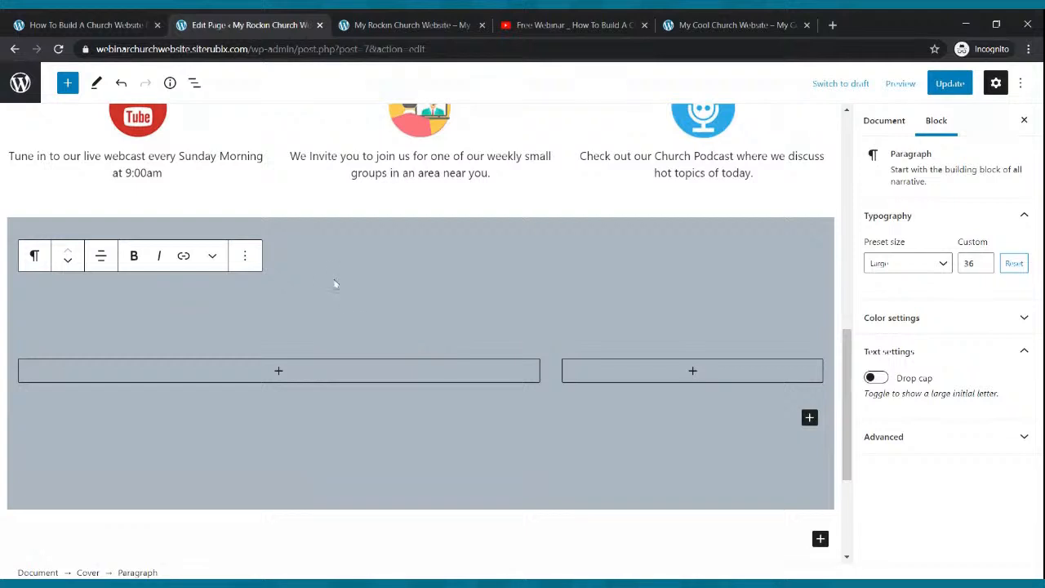
click(246, 258)
click(510, 333)
click(489, 397)
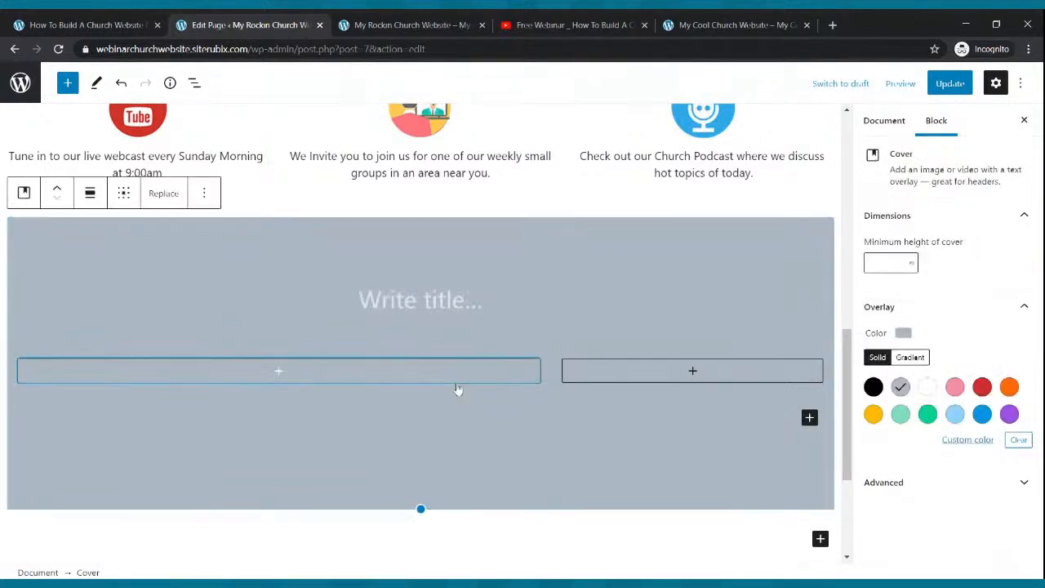
Delete the right-hand column, then the remaining column, from the columns block.
click(456, 382)
click(464, 367)
click(467, 347)
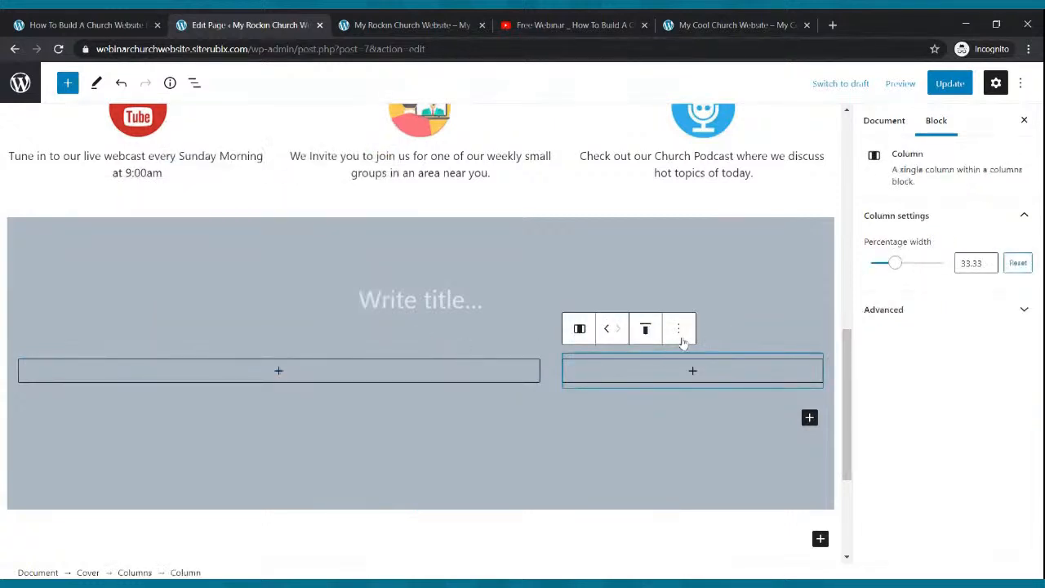
click(680, 335)
click(695, 489)
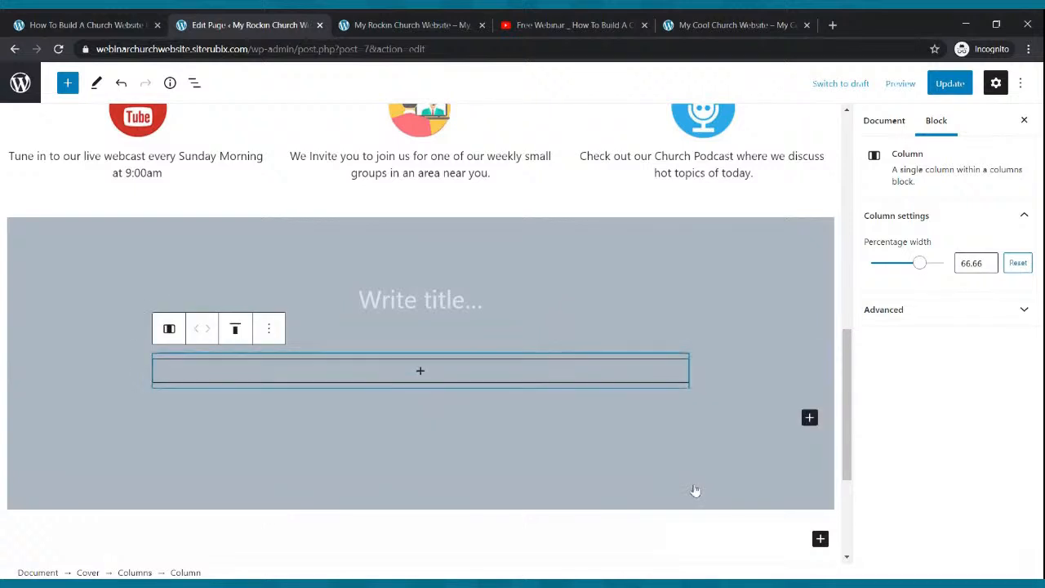
click(270, 329)
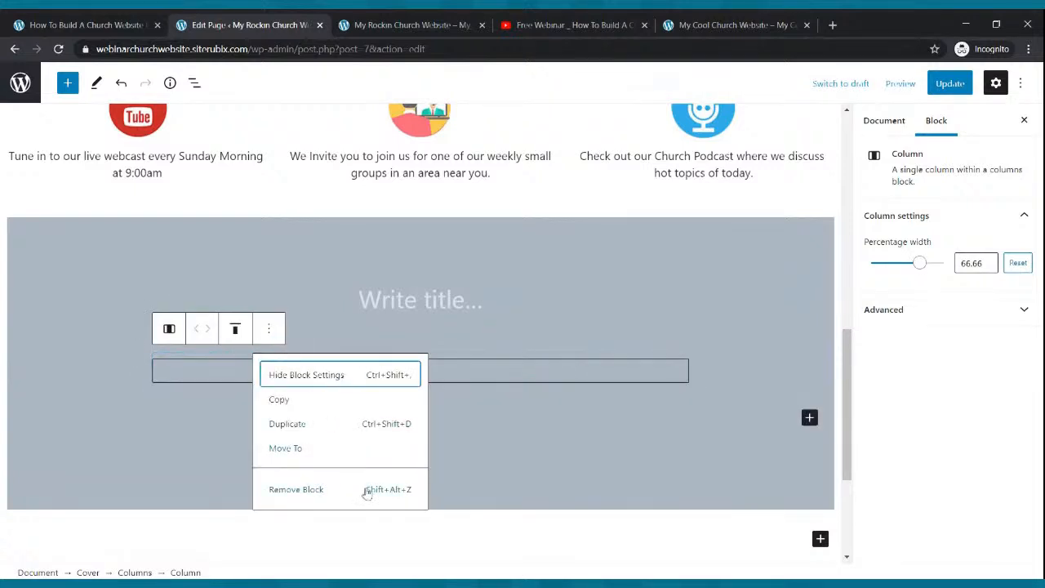
click(366, 490)
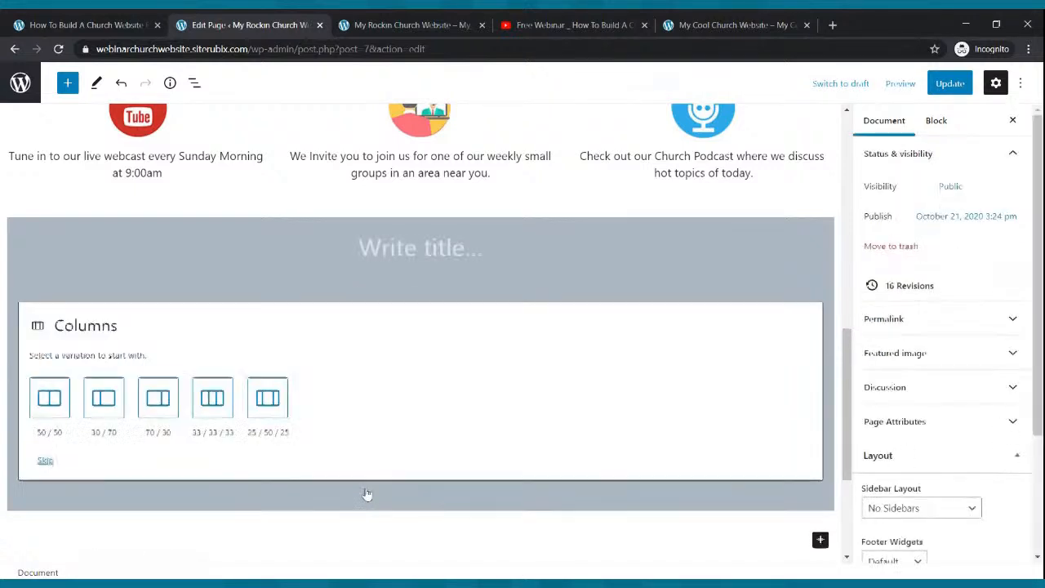
Give the cover three equal 33/33/33 columns and update the page.
click(212, 399)
click(962, 82)
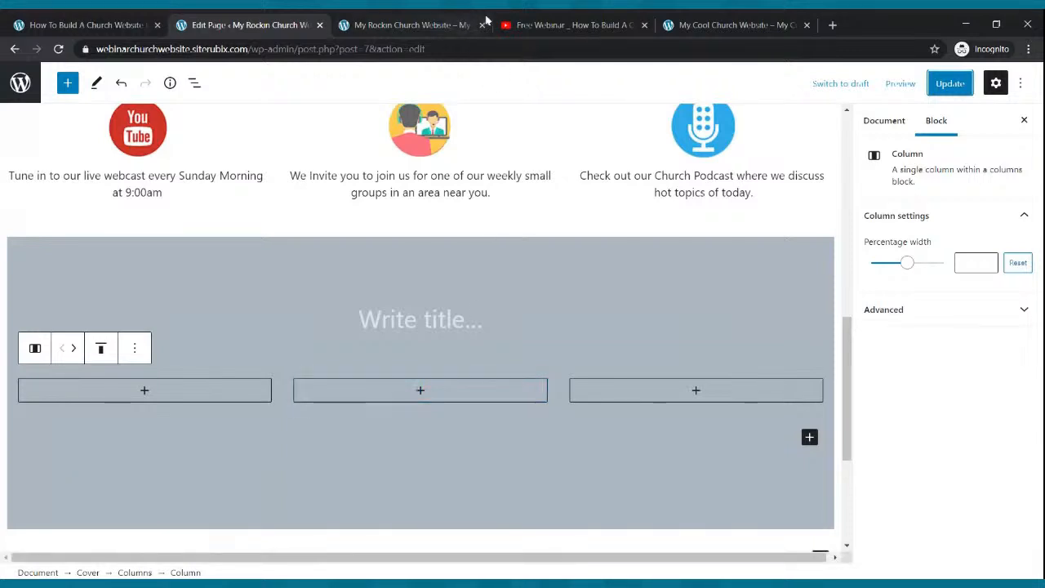
click(541, 24)
Copy the Free Webinar video's youtu.be share link from YouTube.
scroll(474, 340, down, 1)
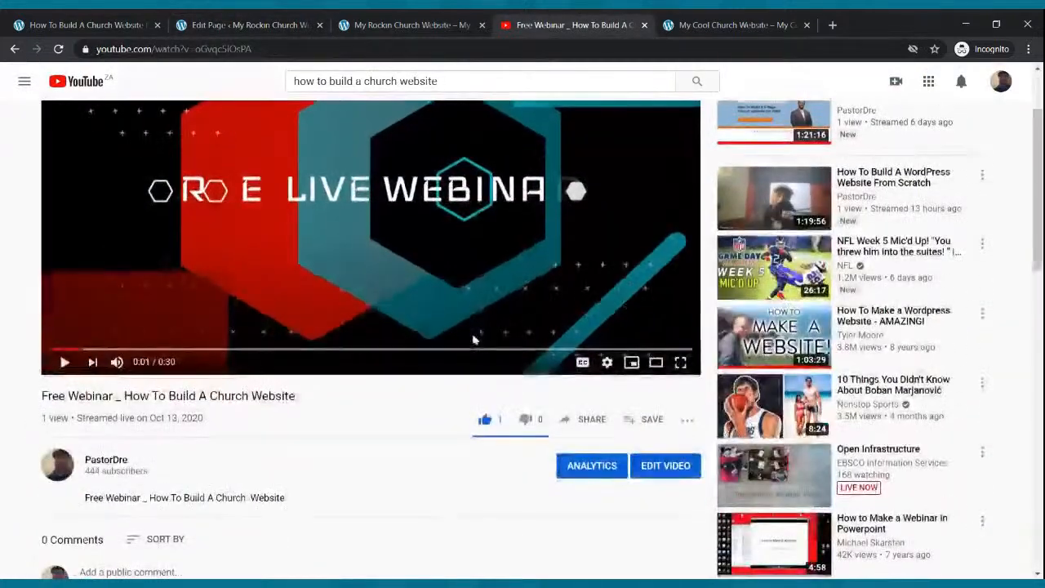
click(588, 420)
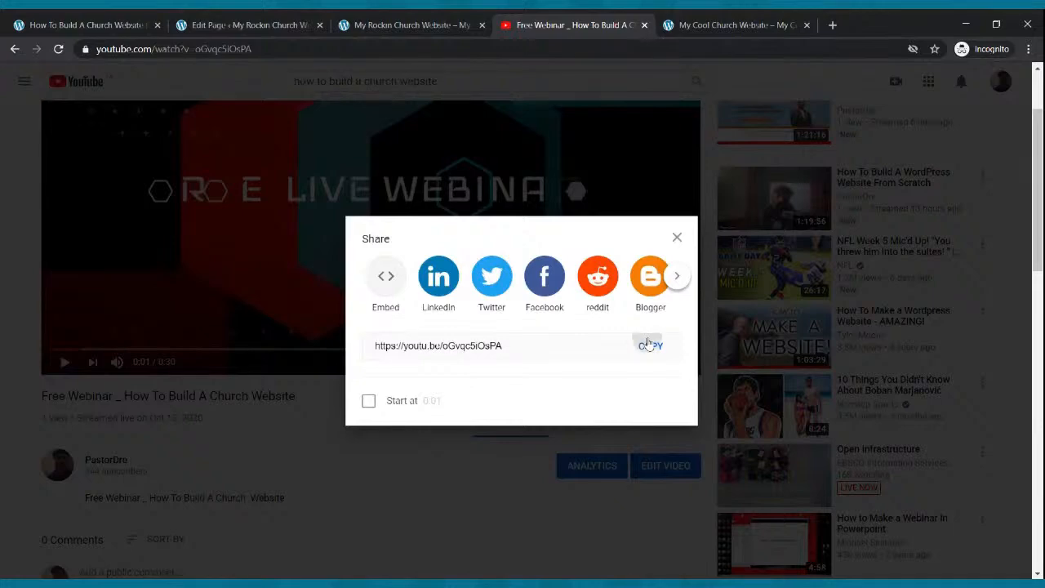
click(647, 345)
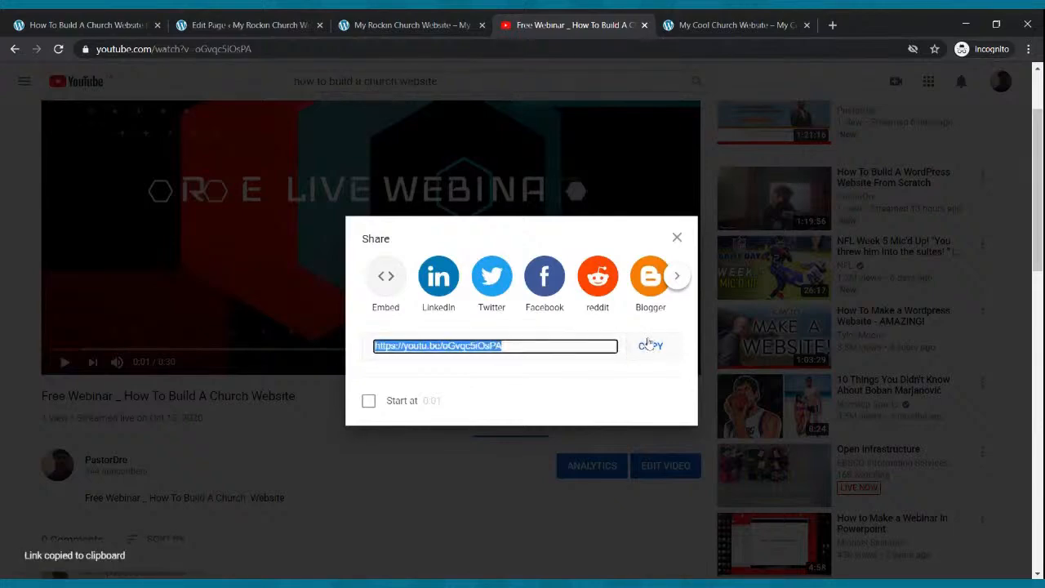
click(678, 237)
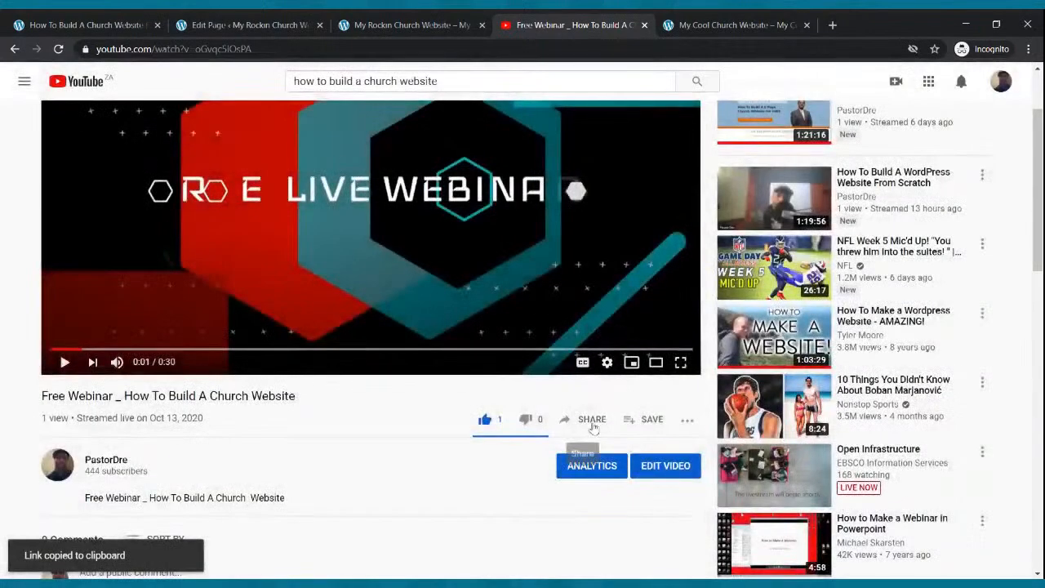
click(590, 422)
click(647, 346)
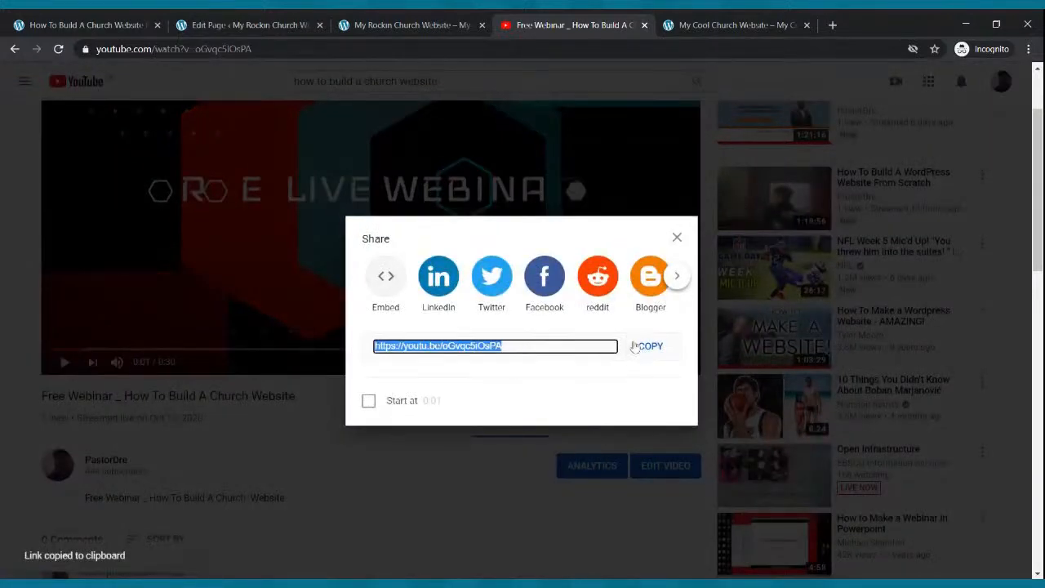
click(278, 22)
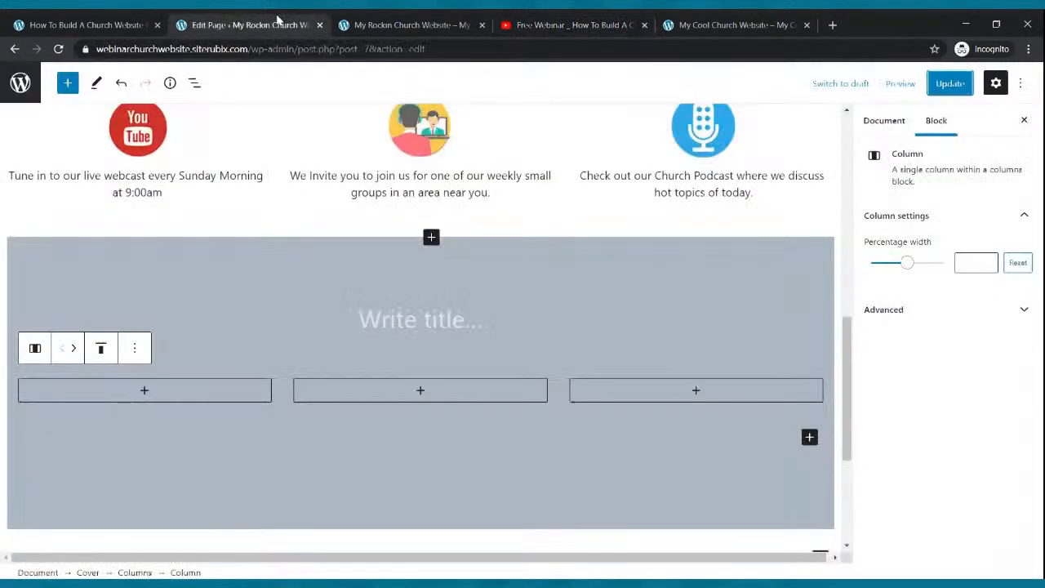
Embed the Free Webinar YouTube video in the cover's middle column and update the page.
click(420, 391)
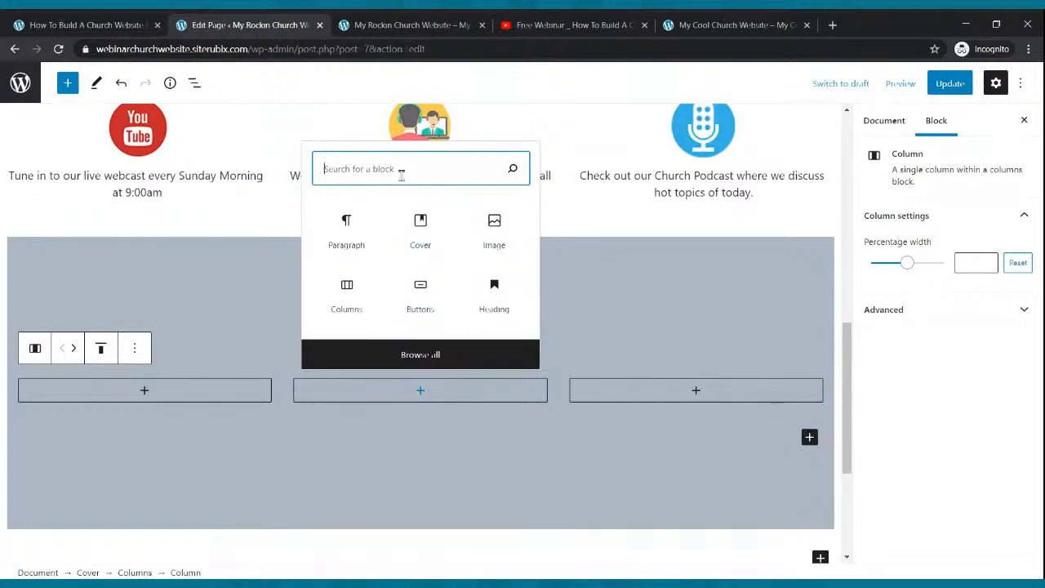
text(vid)
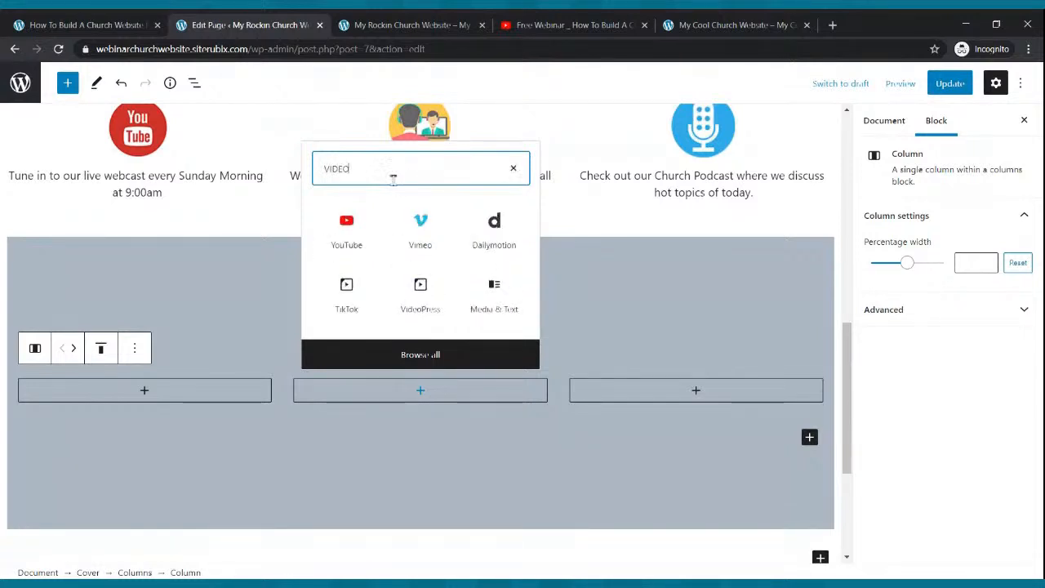
click(352, 232)
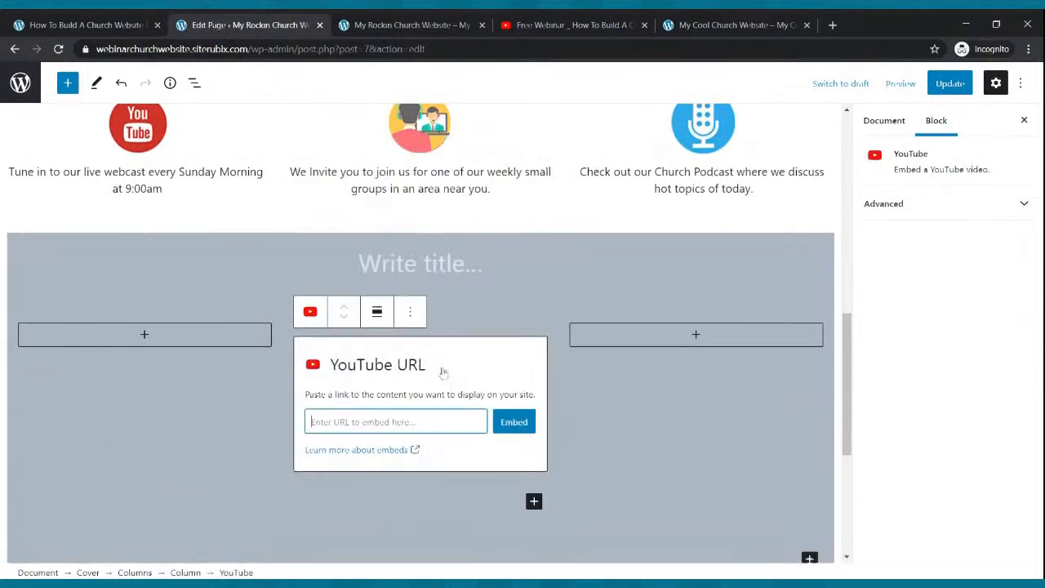
key(ctrl+v)
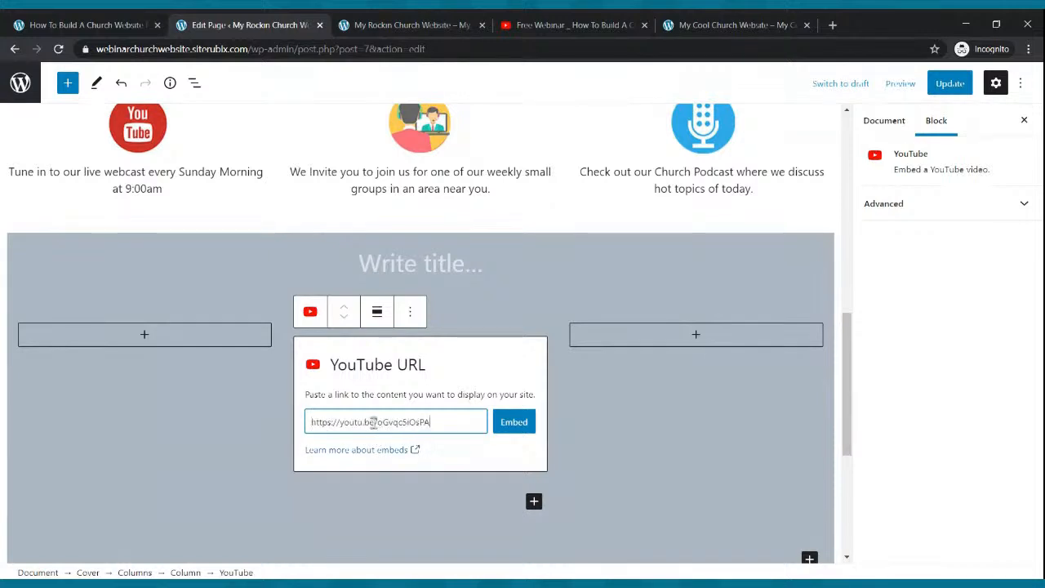
click(504, 427)
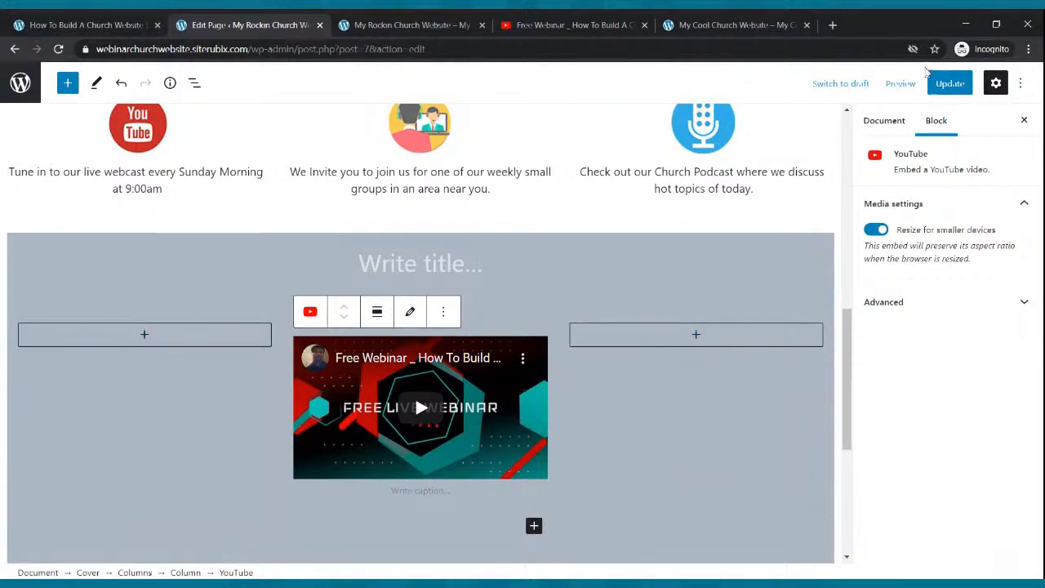
click(946, 85)
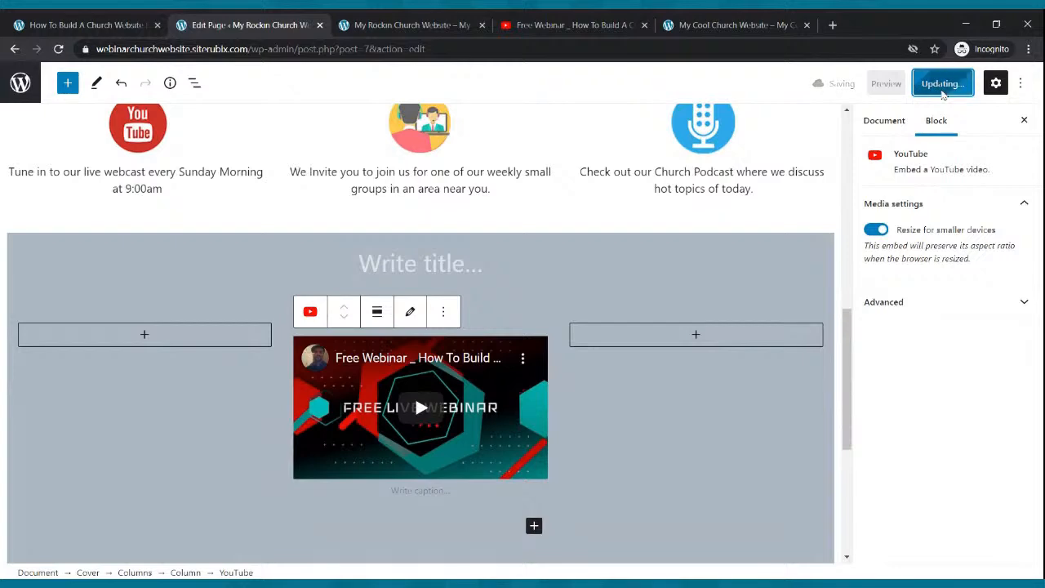
click(413, 24)
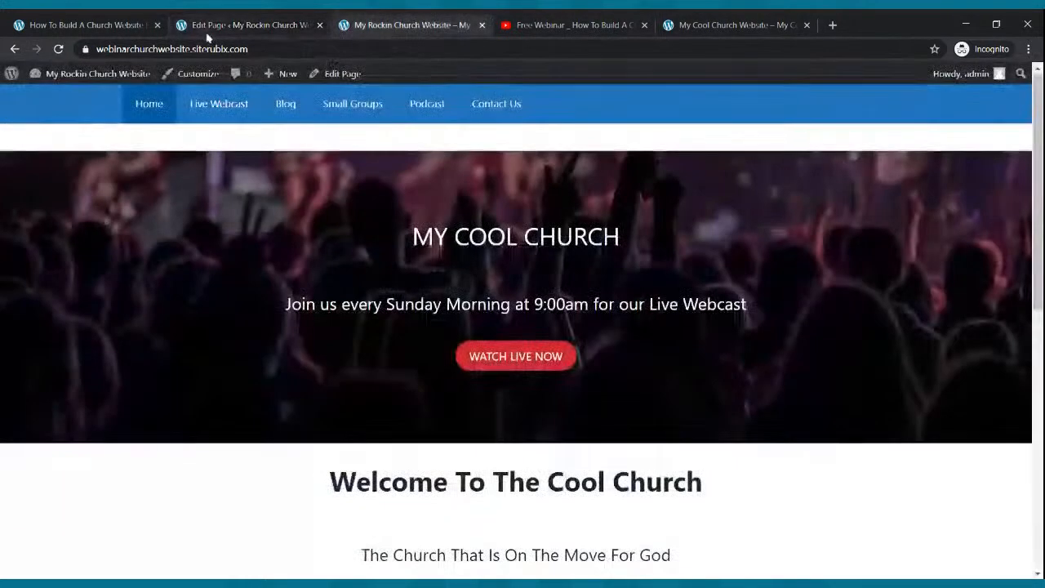
Reload the live home page to check the embedded Free Webinar video, then select the editor's left column.
click(58, 49)
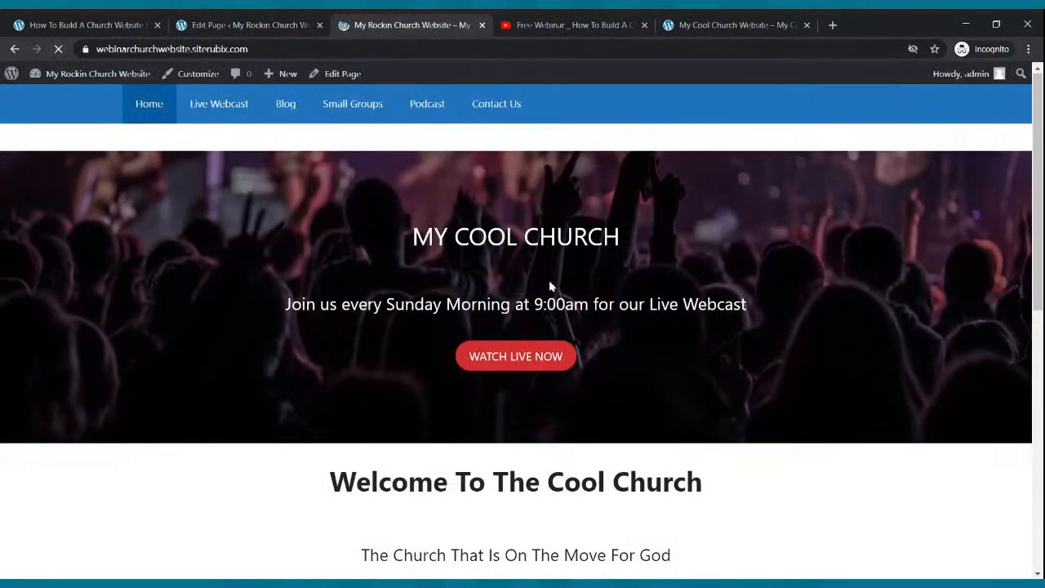
scroll(551, 285, down, 6)
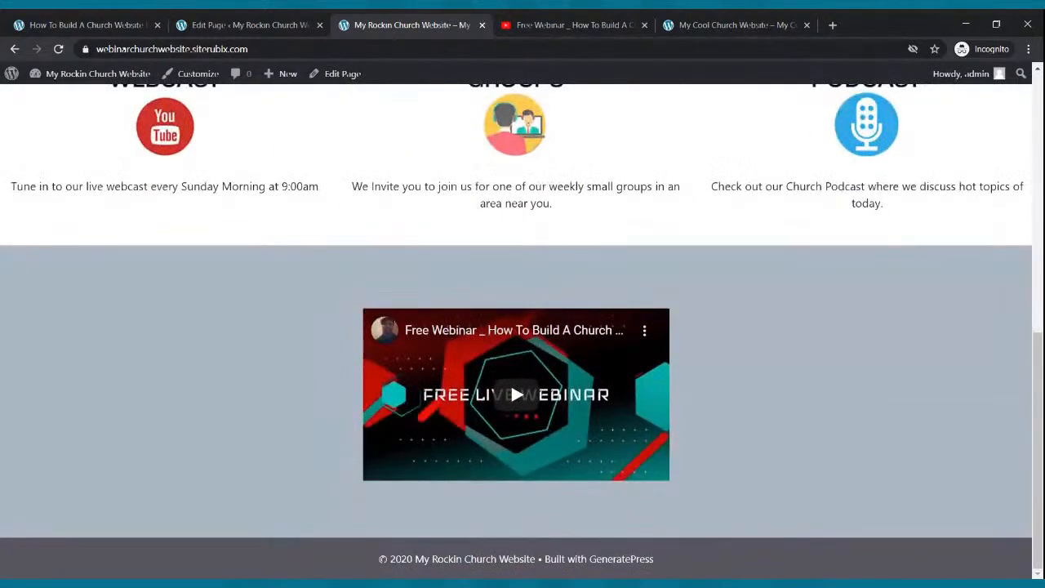
scroll(553, 286, up, 3)
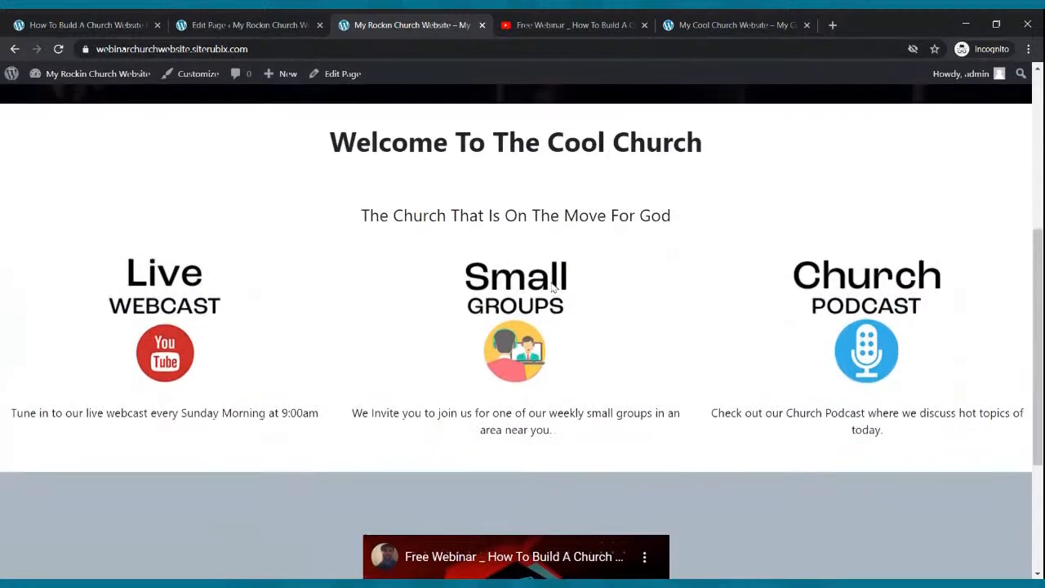
click(269, 24)
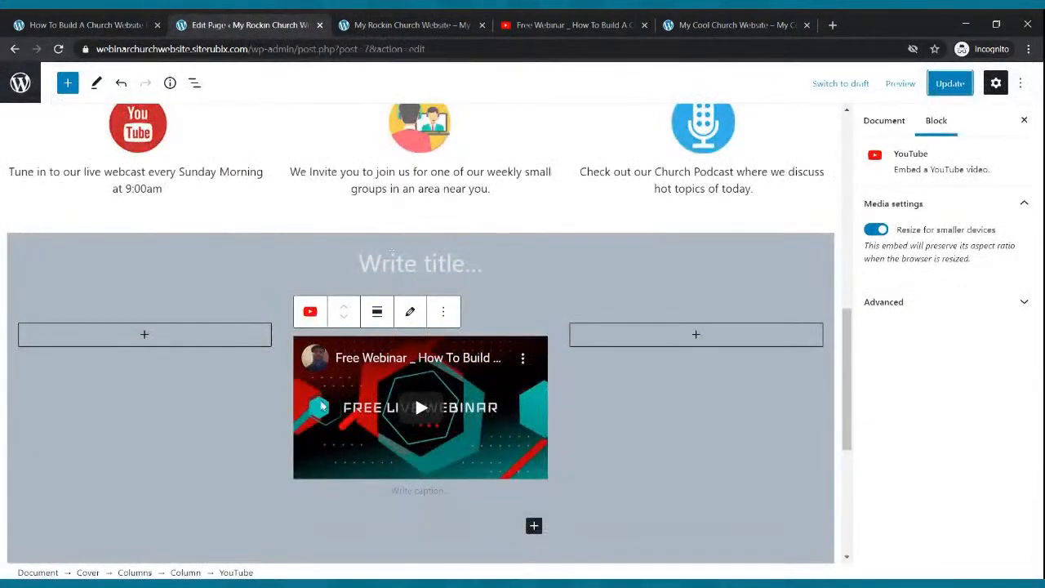
click(193, 382)
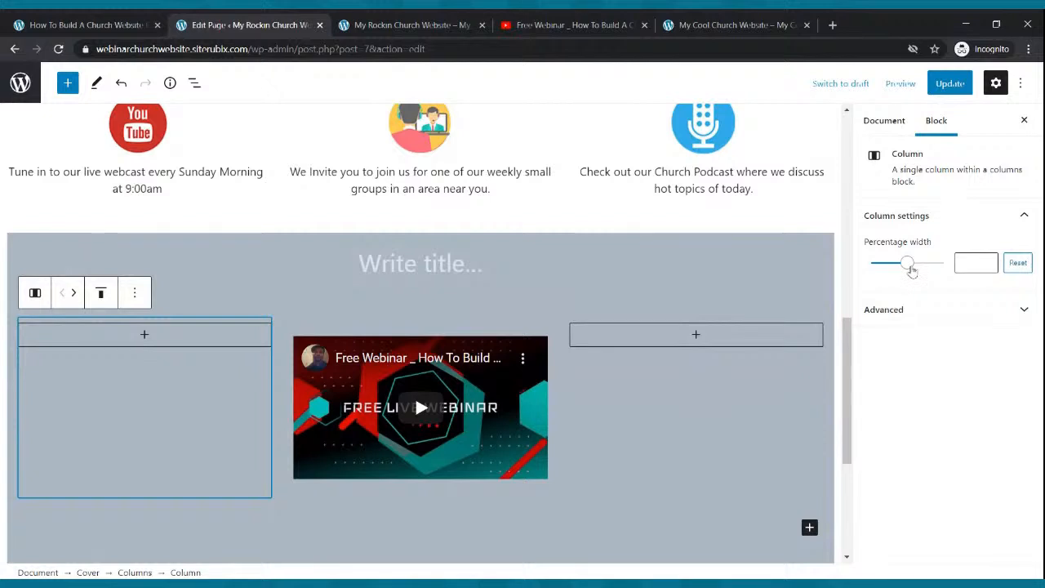
Resize the left empty column's Percentage width to roughly 28%.
drag(913, 271, 882, 266)
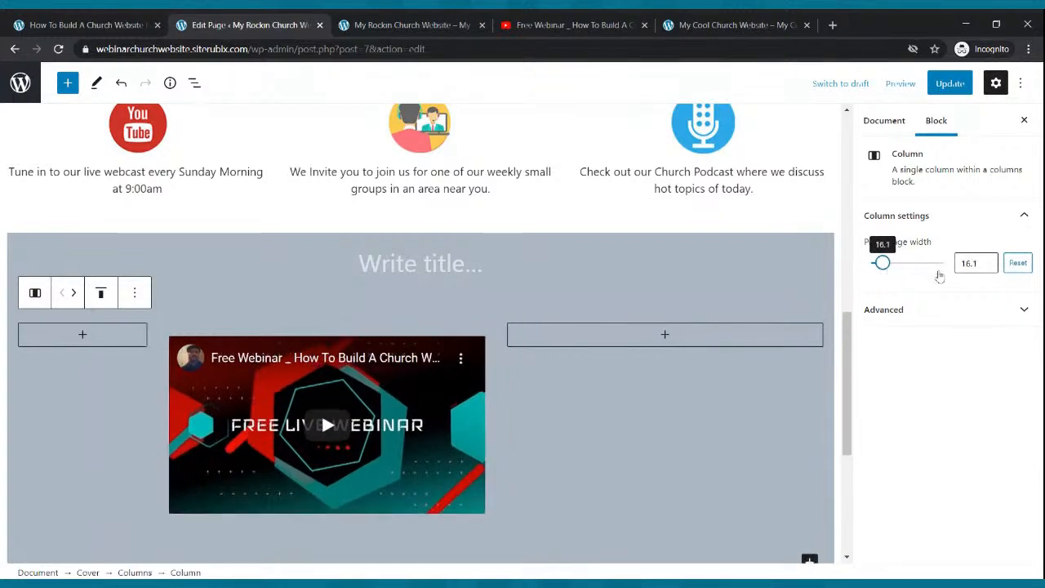
click(988, 259)
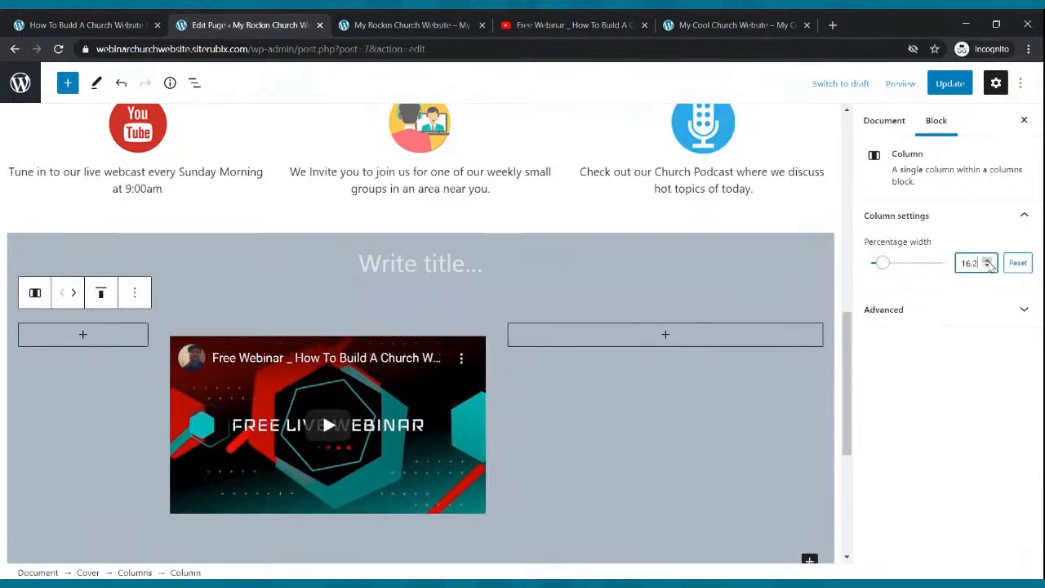
drag(988, 261, 986, 263)
Set the right empty column's width to 20% and update the page.
click(777, 375)
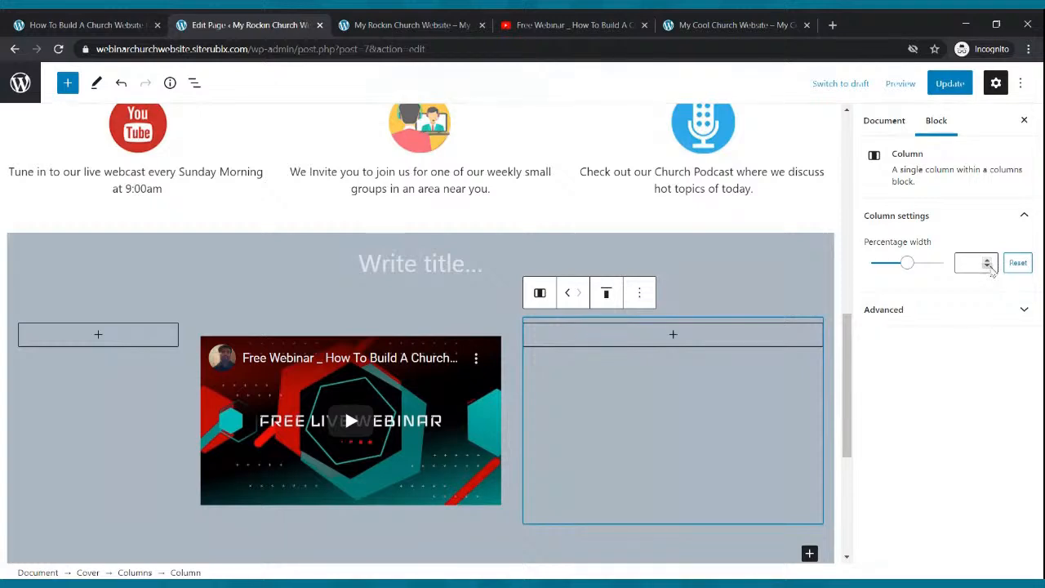
drag(907, 263, 893, 274)
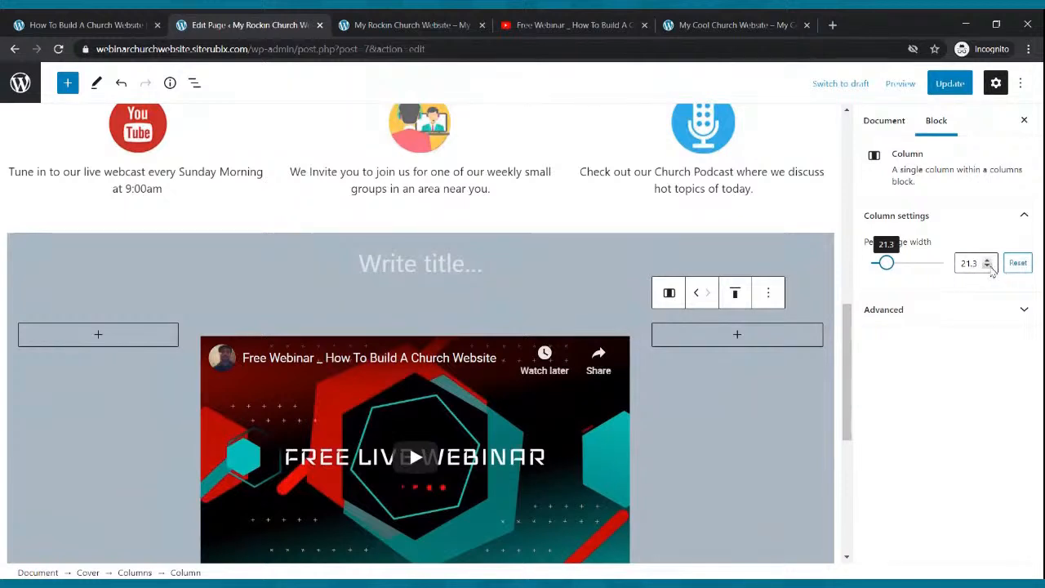
click(989, 267)
click(989, 267)
click(989, 267)
click(989, 267)
click(989, 268)
click(989, 267)
click(989, 267)
click(989, 267)
click(989, 267)
click(989, 267)
click(989, 267)
click(990, 267)
click(989, 267)
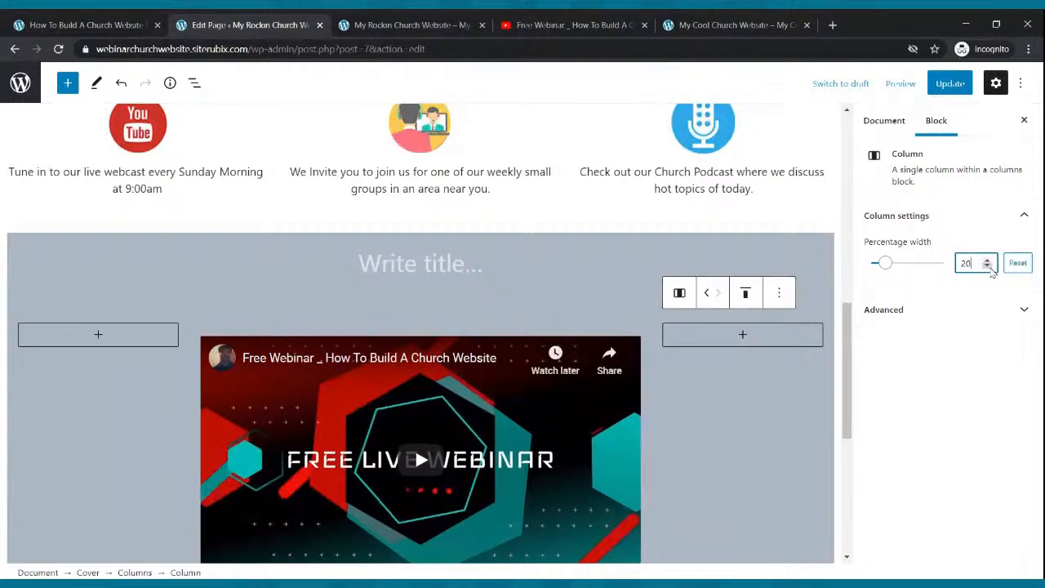
click(950, 83)
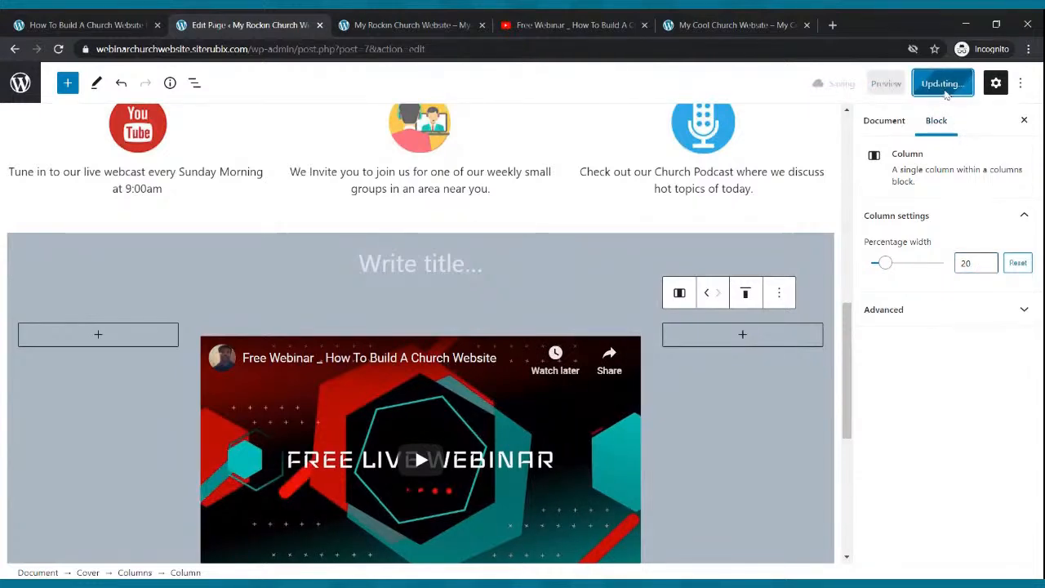
click(449, 21)
Reload the live home page and scroll to inspect the wider webinar video.
scroll(413, 252, down, 3)
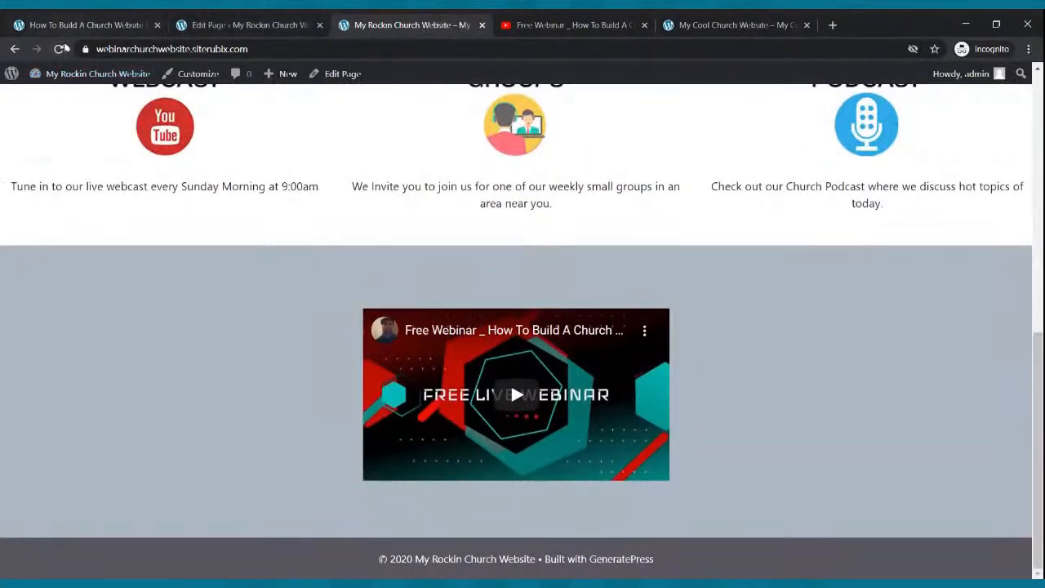
click(60, 49)
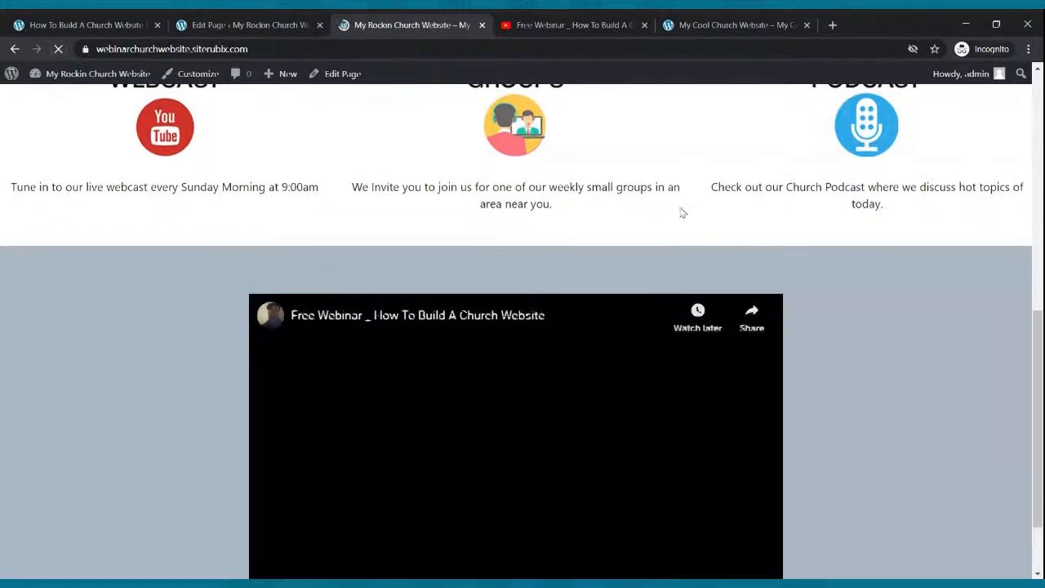
scroll(684, 211, up, 7)
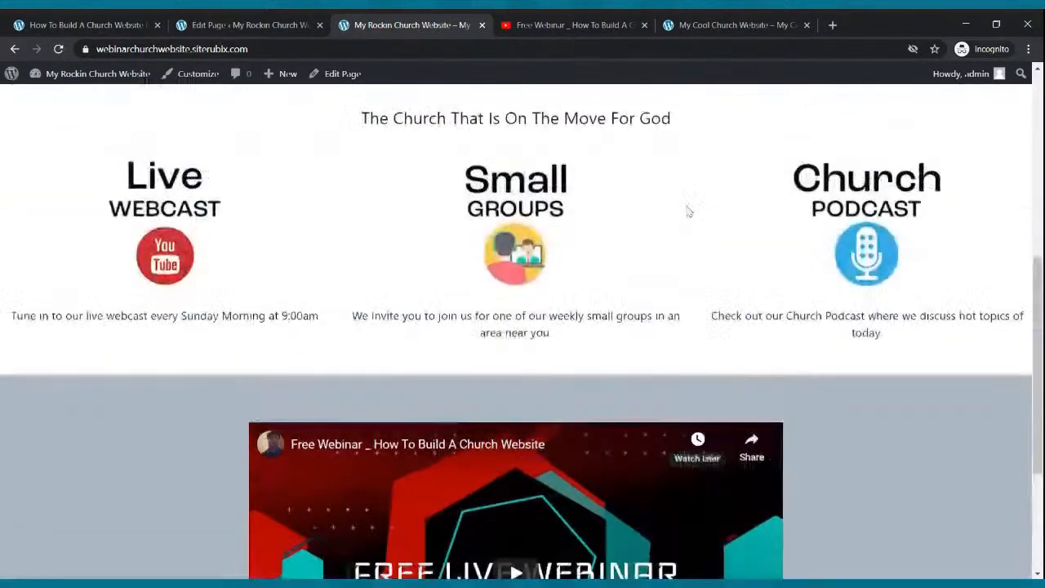
scroll(684, 211, down, 7)
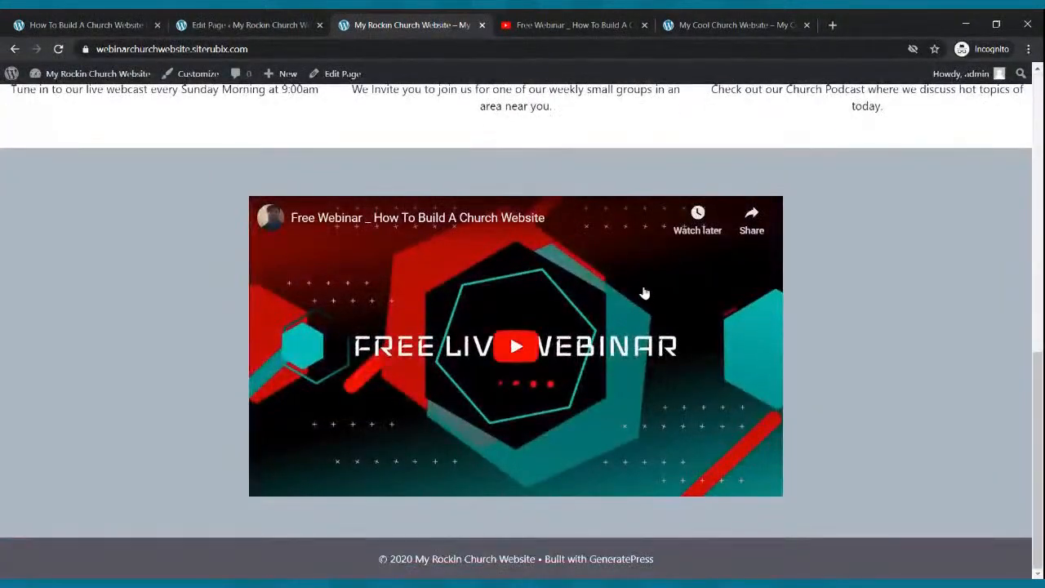
scroll(890, 334, up, 5)
scroll(890, 335, up, 2)
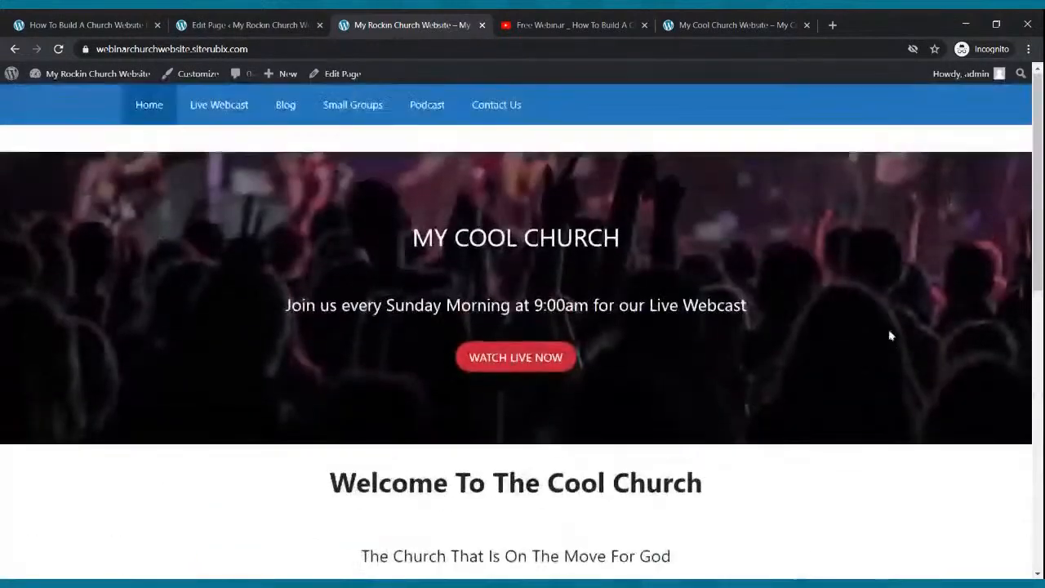
scroll(888, 333, down, 7)
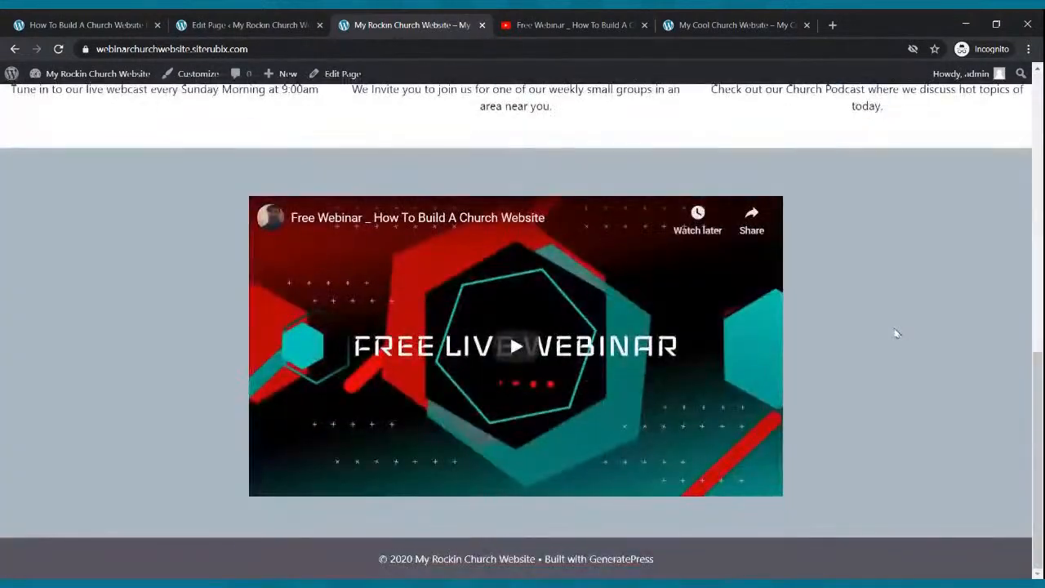
scroll(891, 331, up, 8)
scroll(881, 330, down, 8)
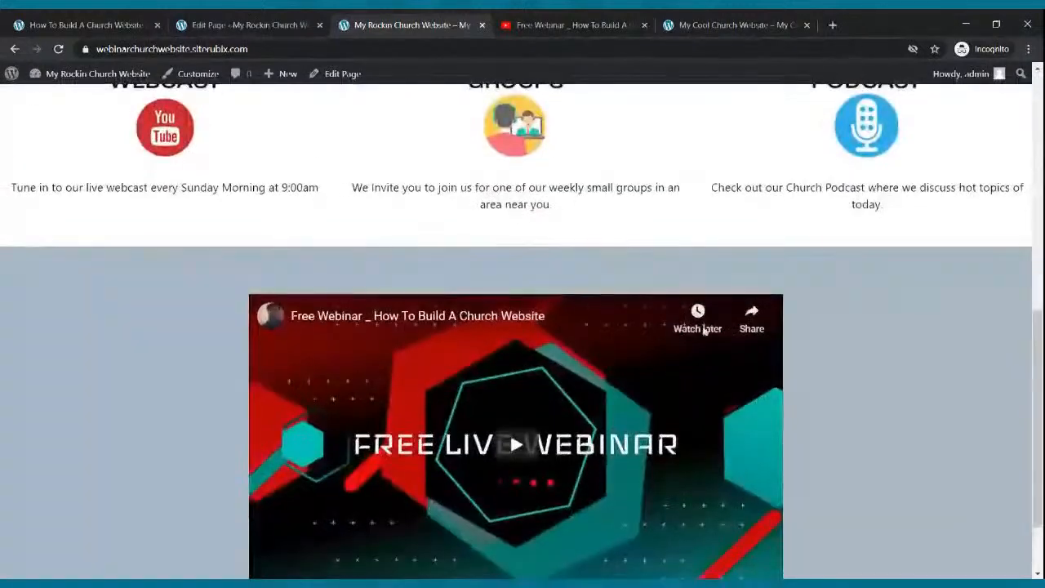
Copy the welcome paragraph from the My Cool Church Website tab.
click(676, 24)
scroll(531, 457, down, 8)
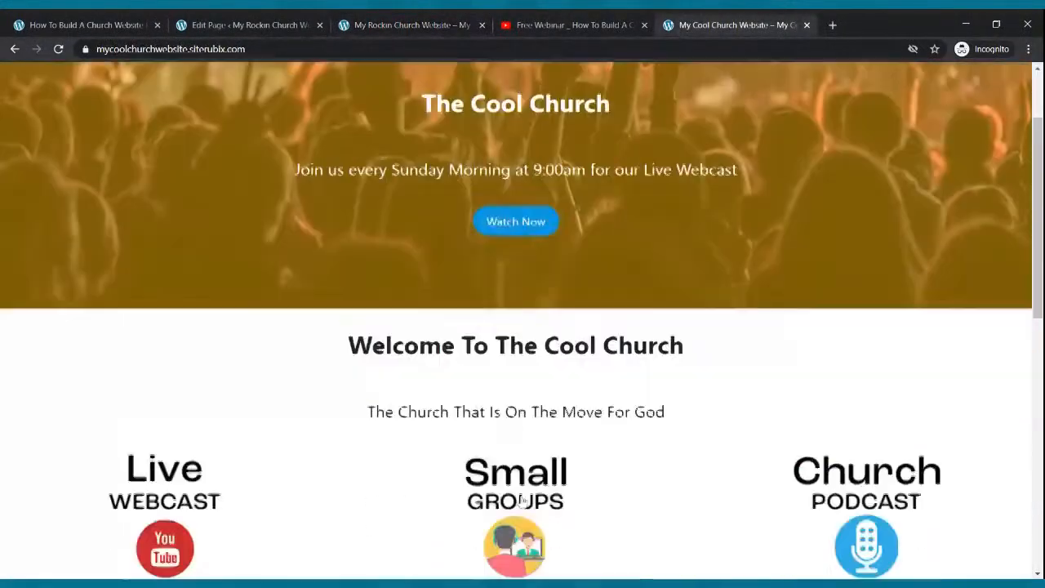
drag(214, 161, 727, 188)
key(ctrl+c)
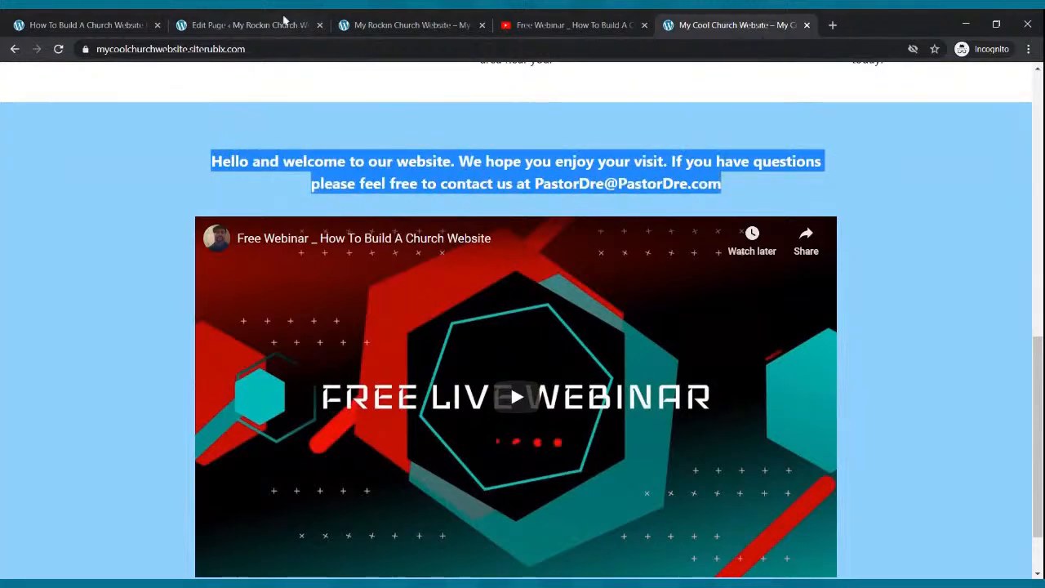
click(278, 21)
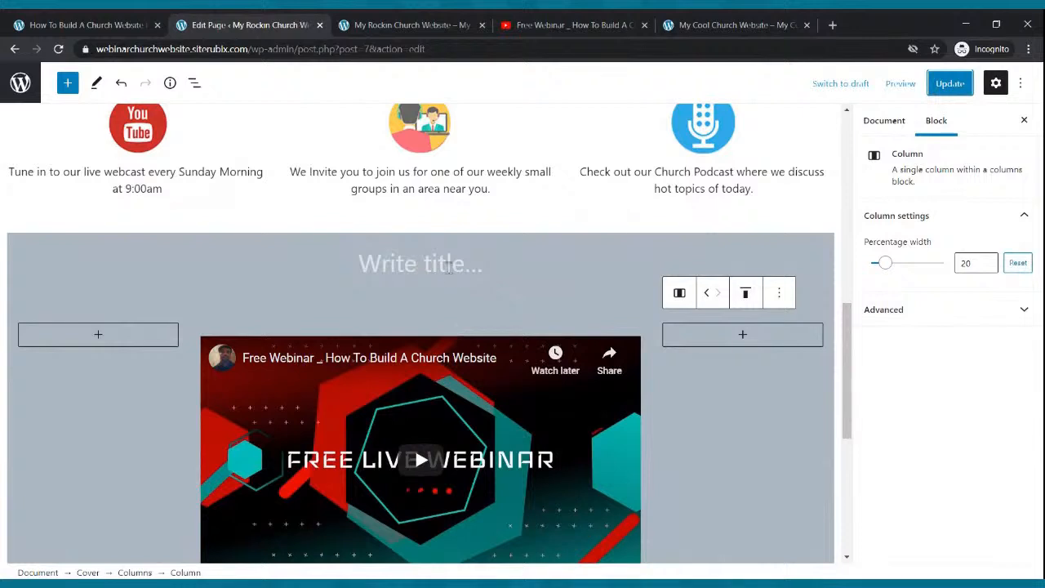
Paste the copied welcome paragraph into the cover's title paragraph above the video.
click(450, 270)
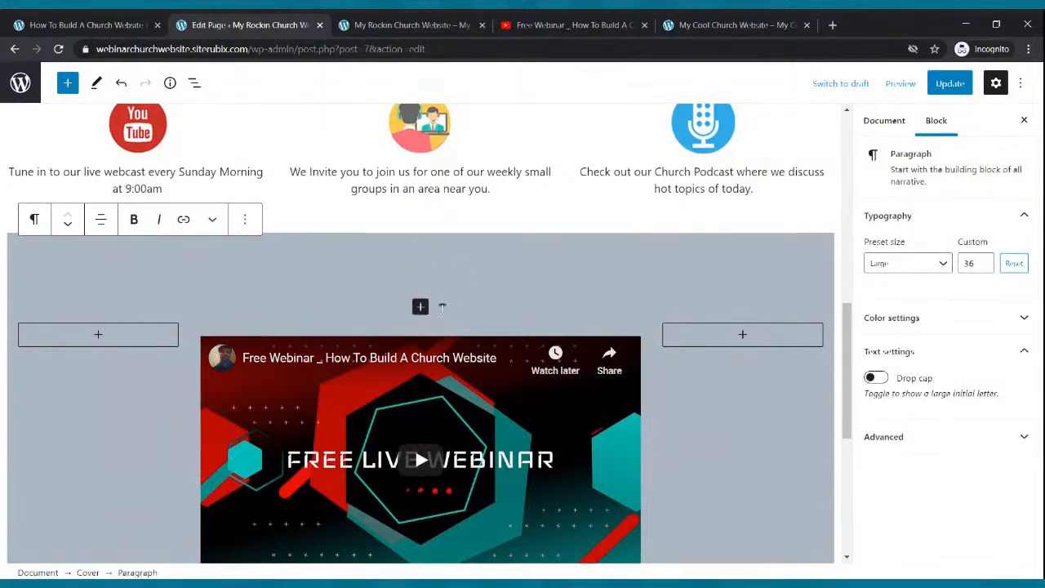
key(ctrl+v)
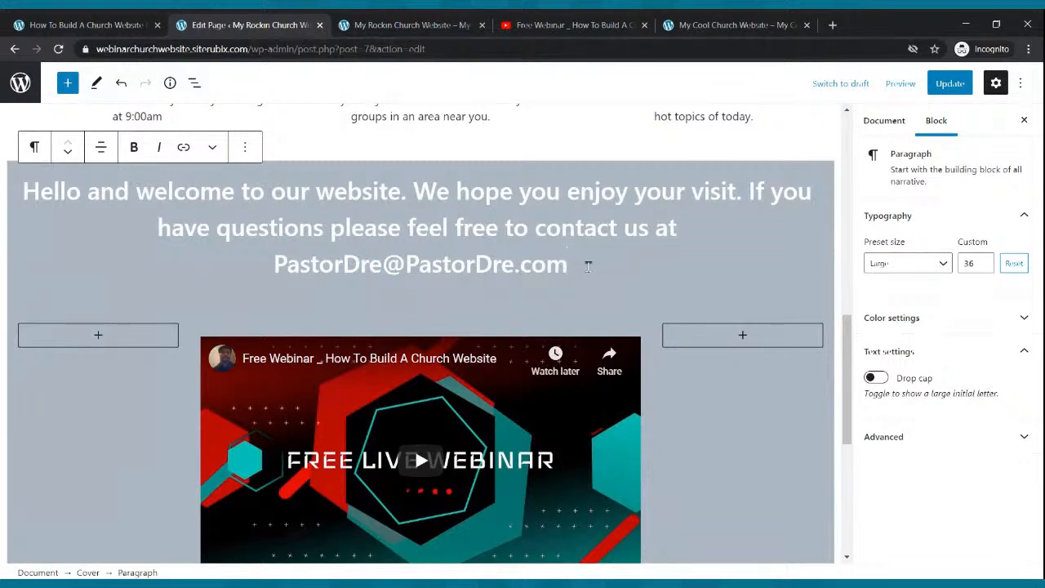
drag(577, 266, 21, 191)
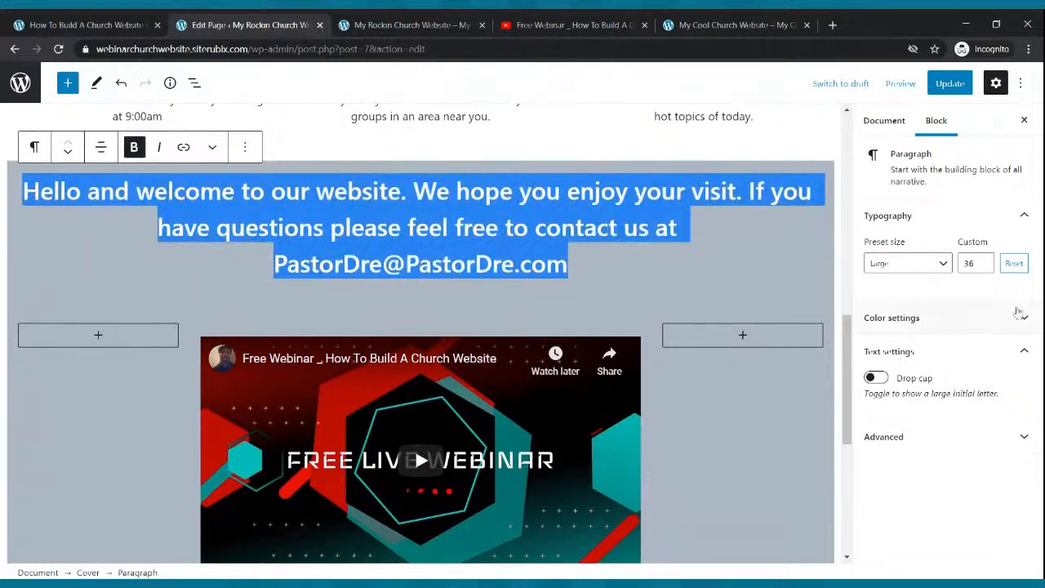
Set the paragraph's preset text size to Large and update the page.
click(933, 265)
click(923, 357)
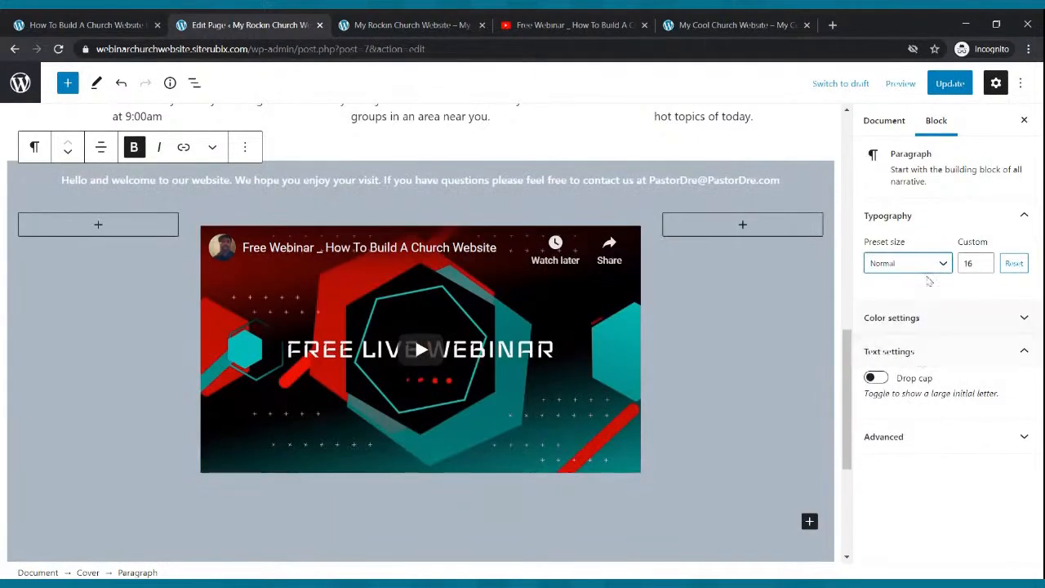
click(933, 265)
click(923, 392)
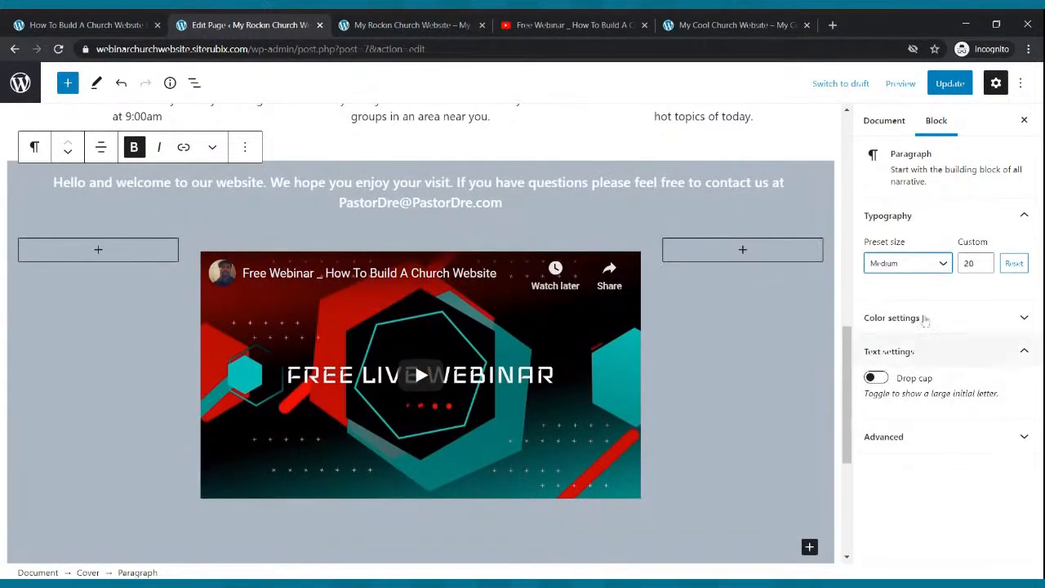
click(941, 269)
click(925, 420)
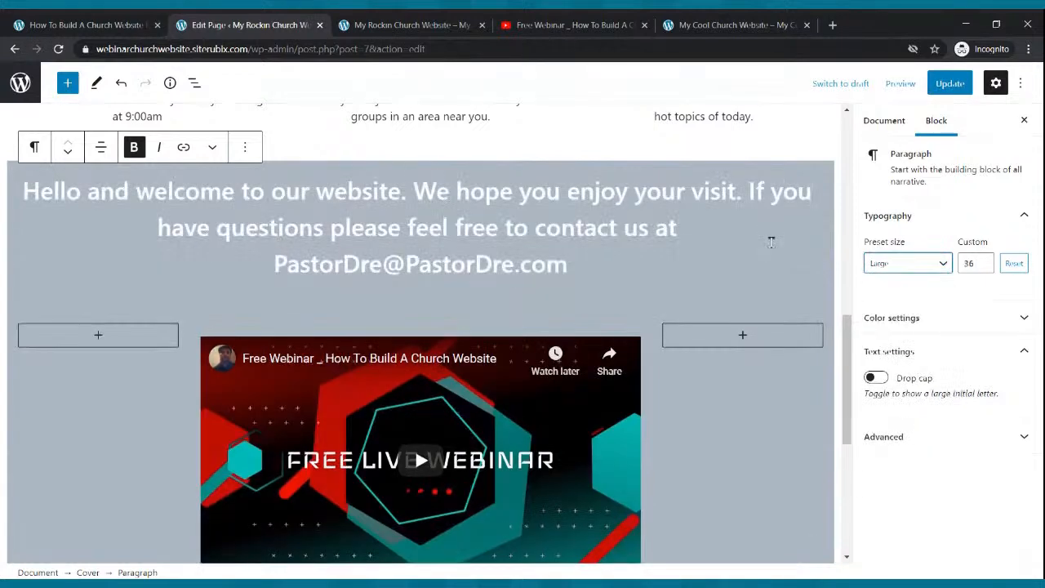
click(950, 84)
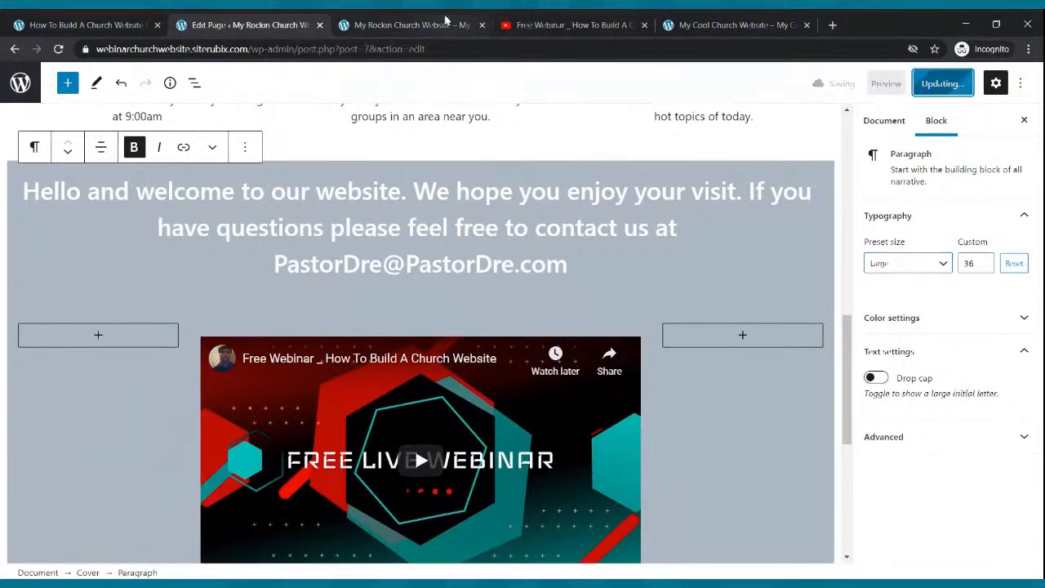
click(444, 18)
Reload the live home page to see the welcome text above the webinar video.
click(56, 52)
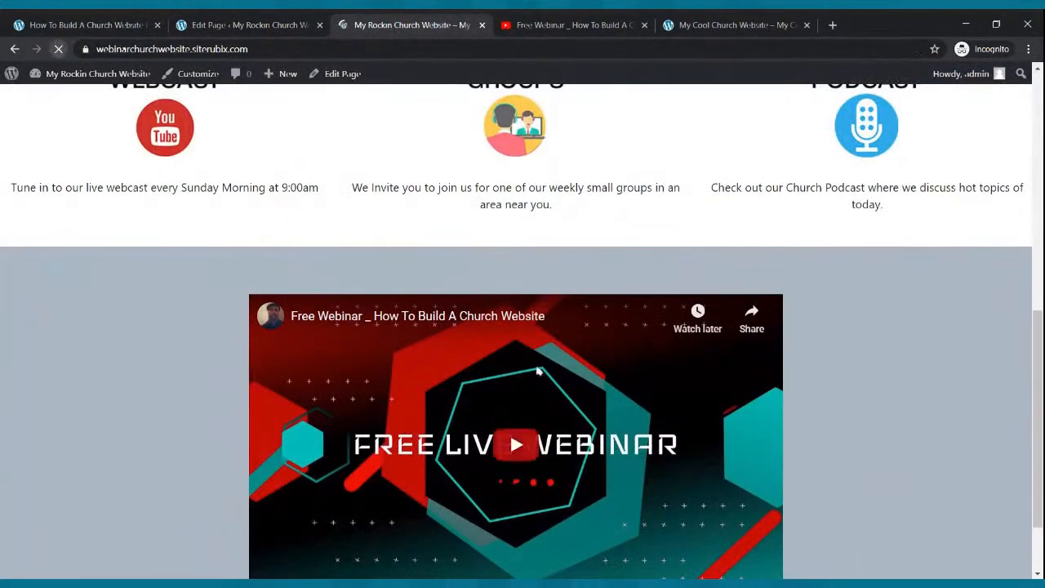
scroll(552, 370, down, 2)
scroll(552, 369, up, 3)
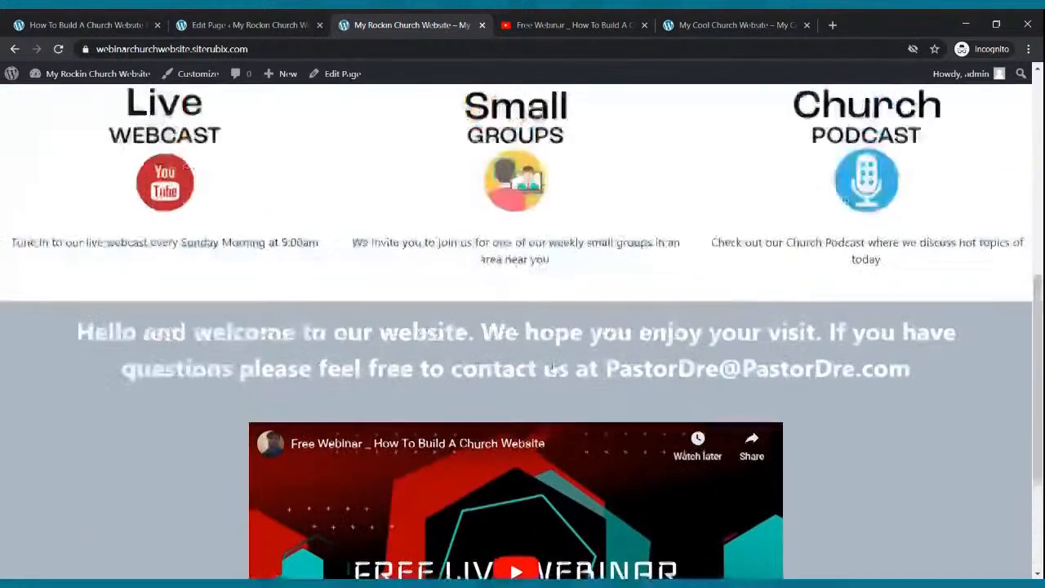
scroll(558, 366, down, 1)
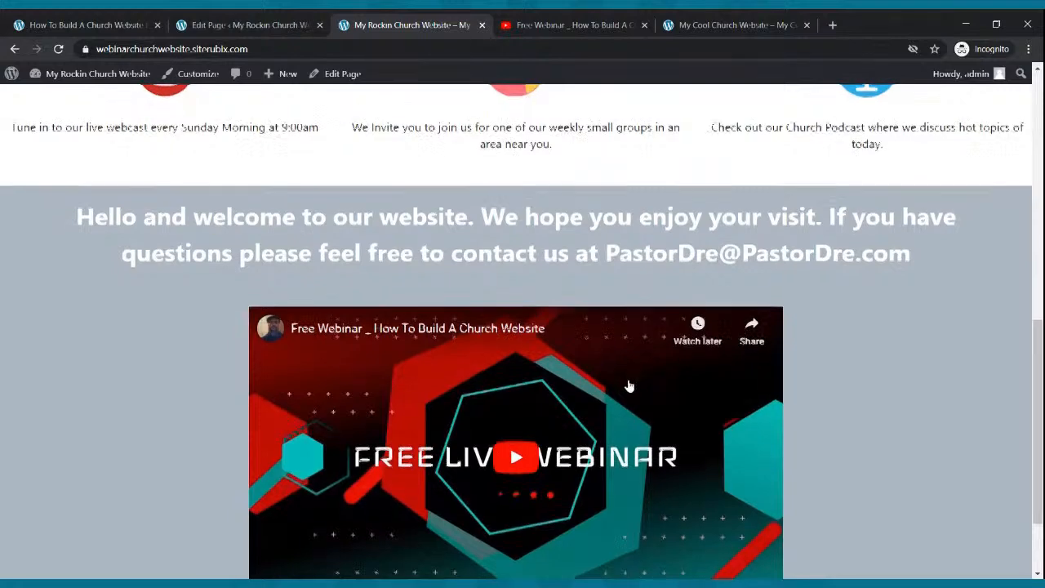
scroll(628, 384, down, 1)
scroll(629, 384, up, 2)
scroll(629, 385, down, 2)
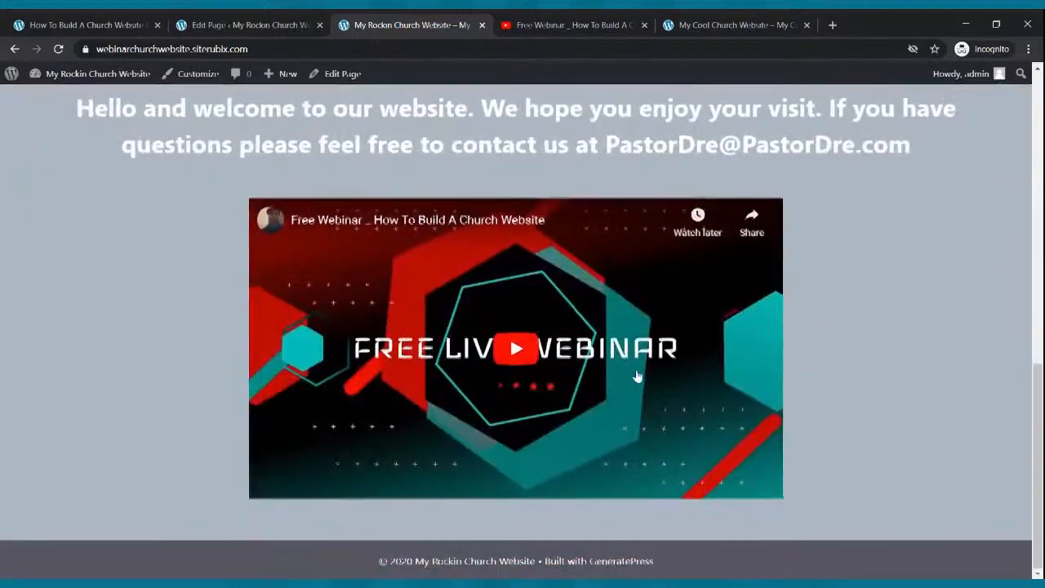
scroll(633, 377, up, 5)
scroll(638, 369, down, 5)
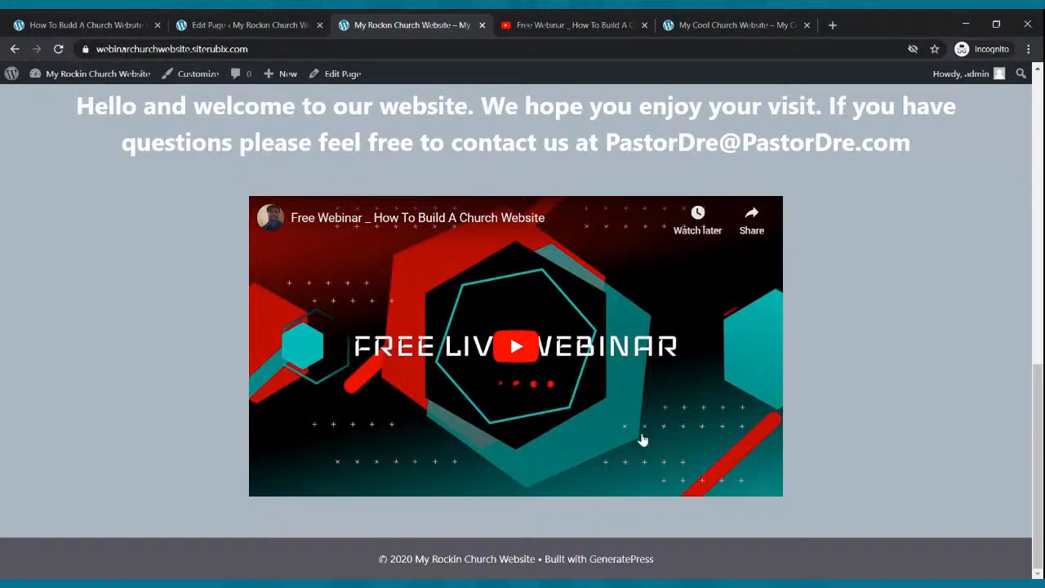
scroll(645, 449, up, 2)
scroll(438, 343, down, 2)
Test-play and pause the embedded video, then return to the site's Pages list.
click(510, 347)
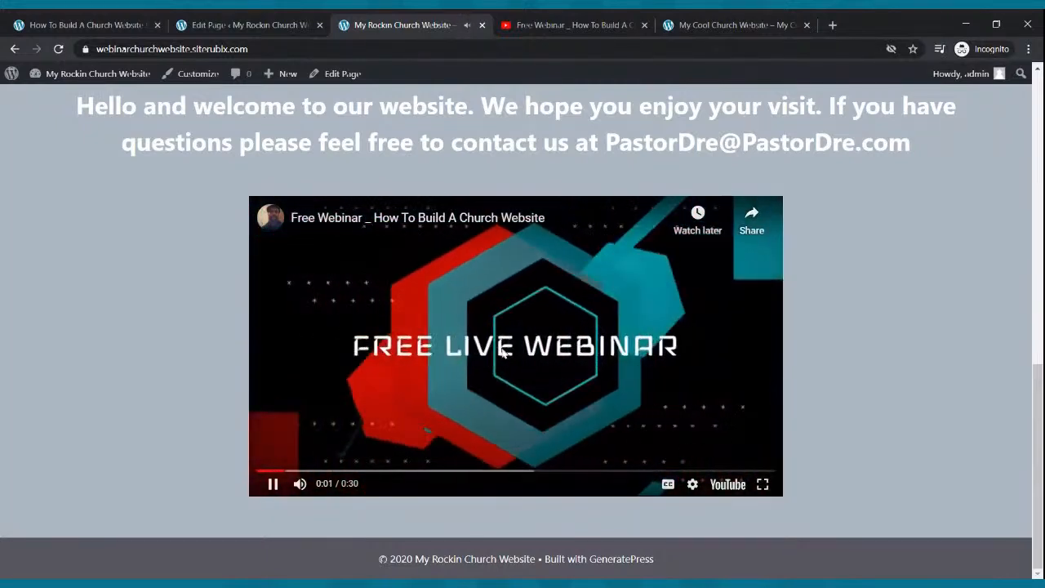
click(273, 484)
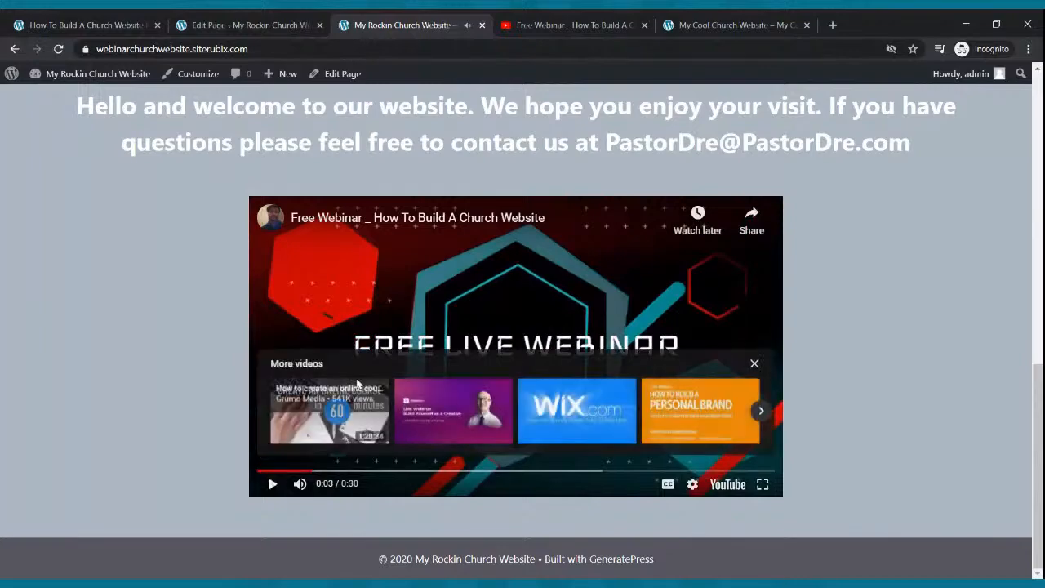
scroll(357, 385, up, 15)
scroll(368, 362, down, 2)
scroll(378, 368, down, 8)
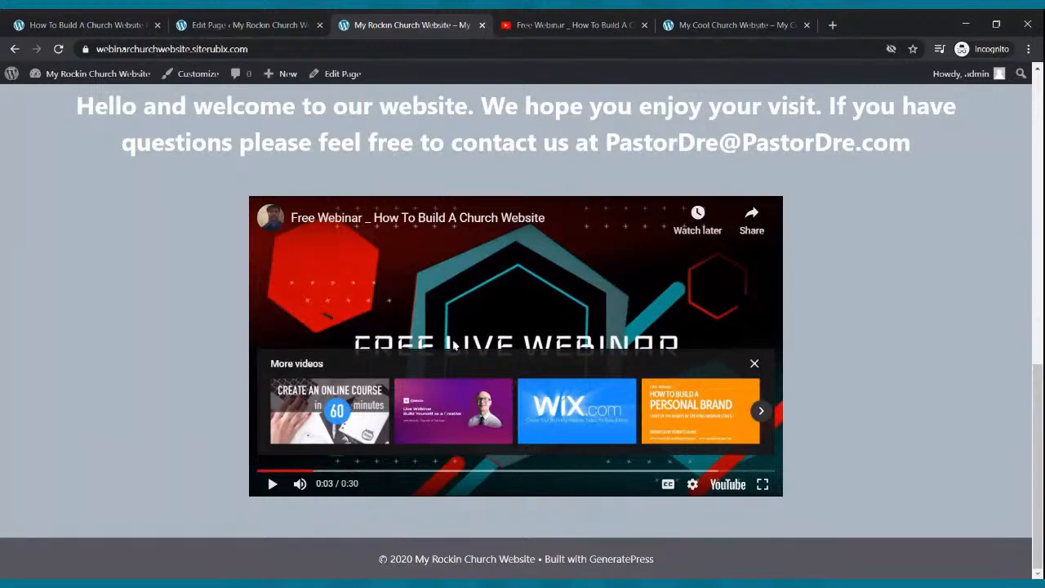
scroll(465, 354, up, 10)
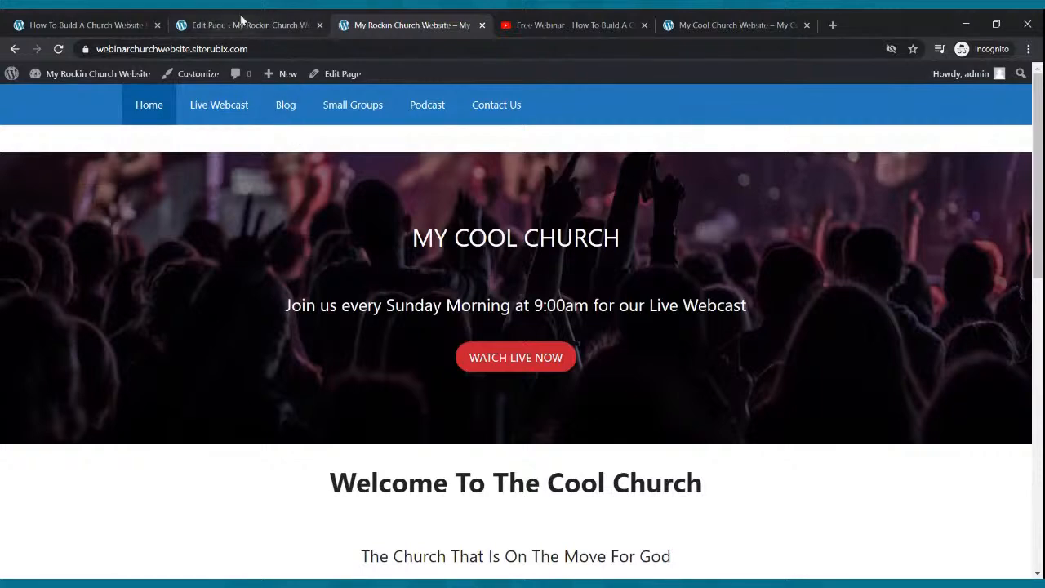
click(242, 24)
click(19, 82)
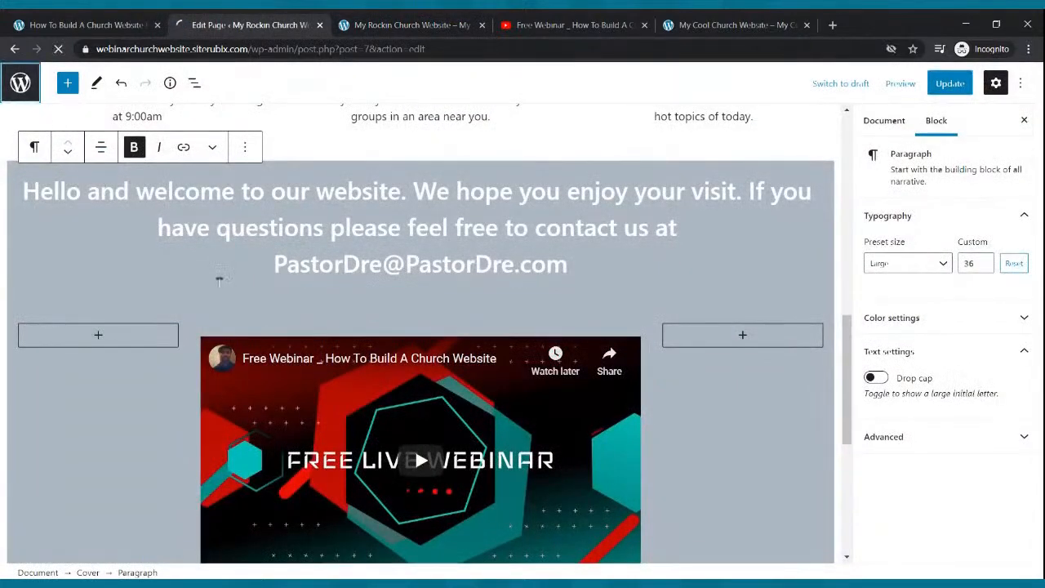
On the Live Webcast page, write a welcome line ending 'live every Sunday at 9:00am' and update it.
click(186, 345)
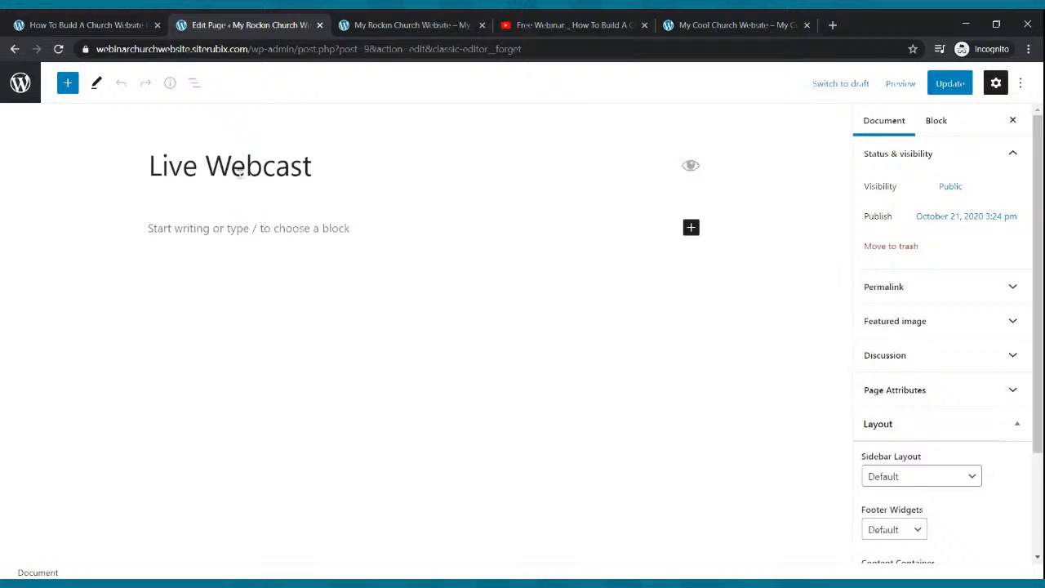
click(238, 233)
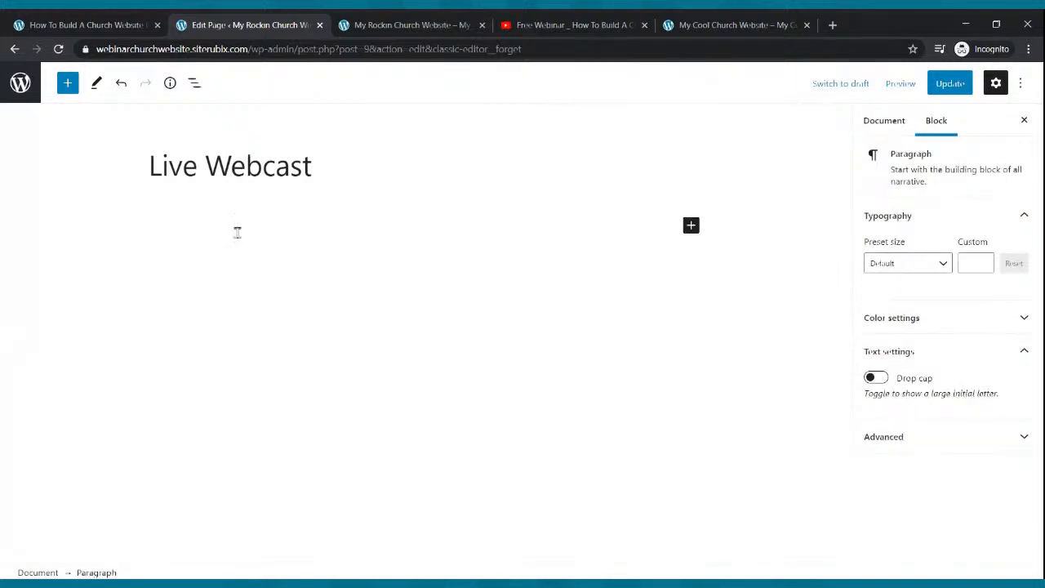
text(Welcoeme t)
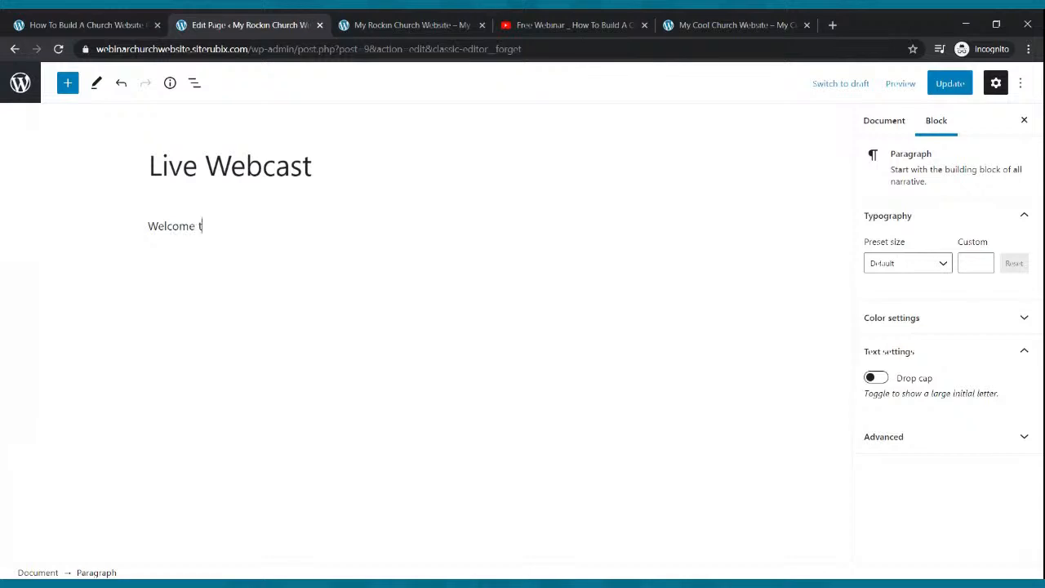
text(o our live web)
text(cas)
text(t. We ar l)
text(e live every)
text( s)
key(BackSpace)
text(Sunda)
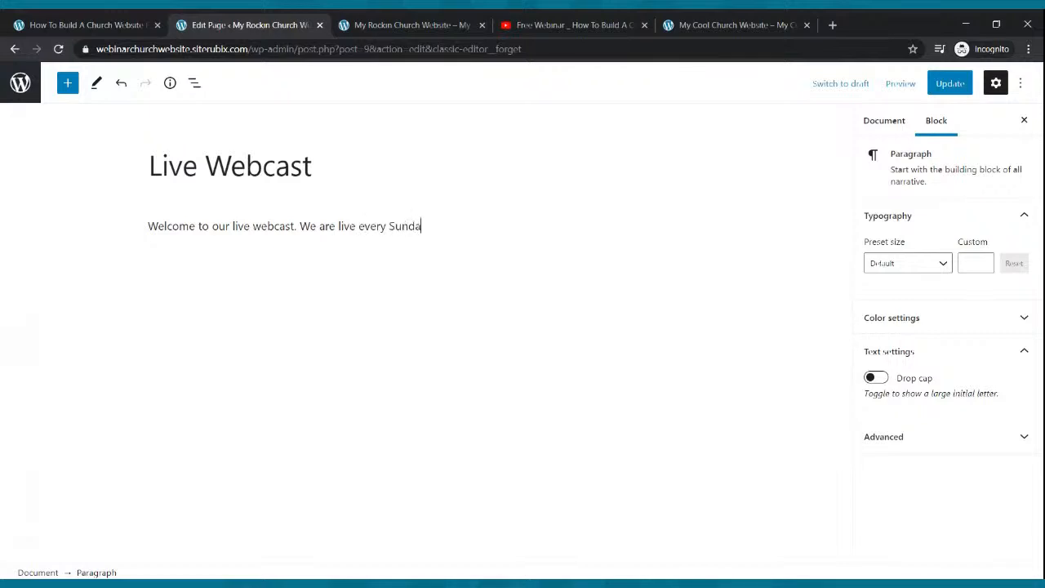
text(y at 9:00am)
click(940, 86)
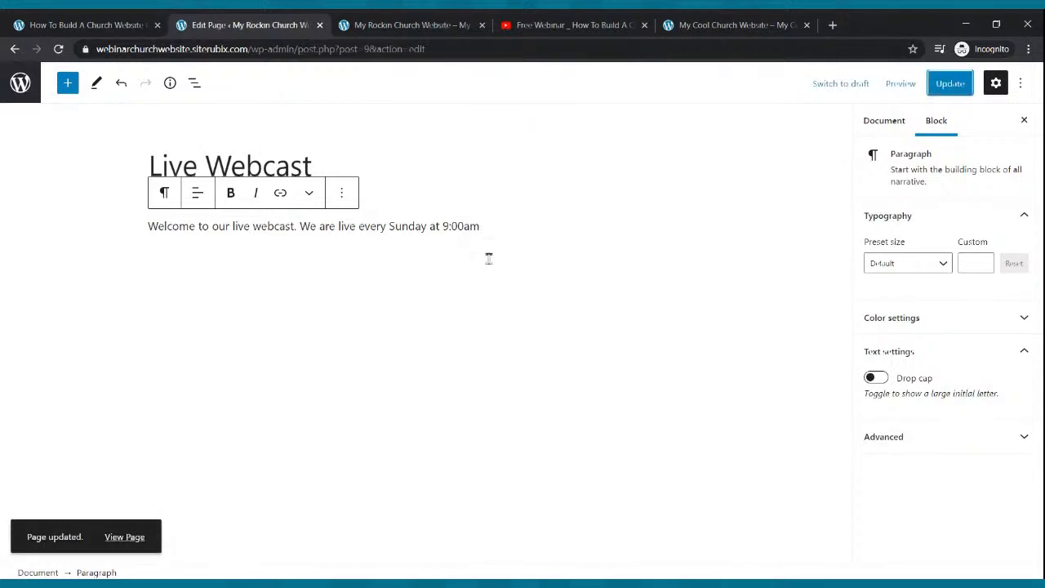
click(556, 25)
Close the share popup, choose Create > Go live on YouTube, and begin scheduling a new stream.
click(677, 237)
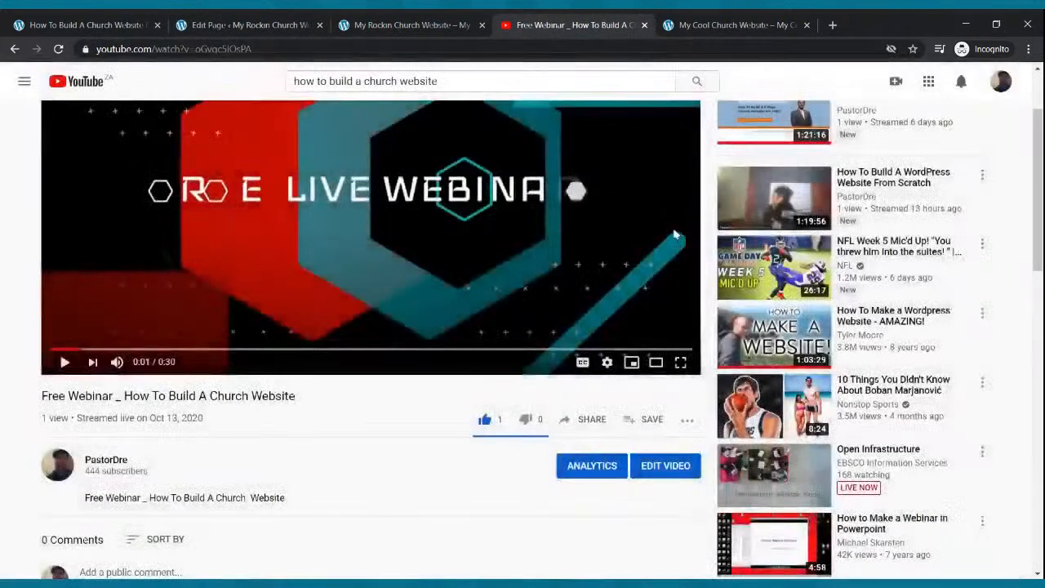
click(896, 82)
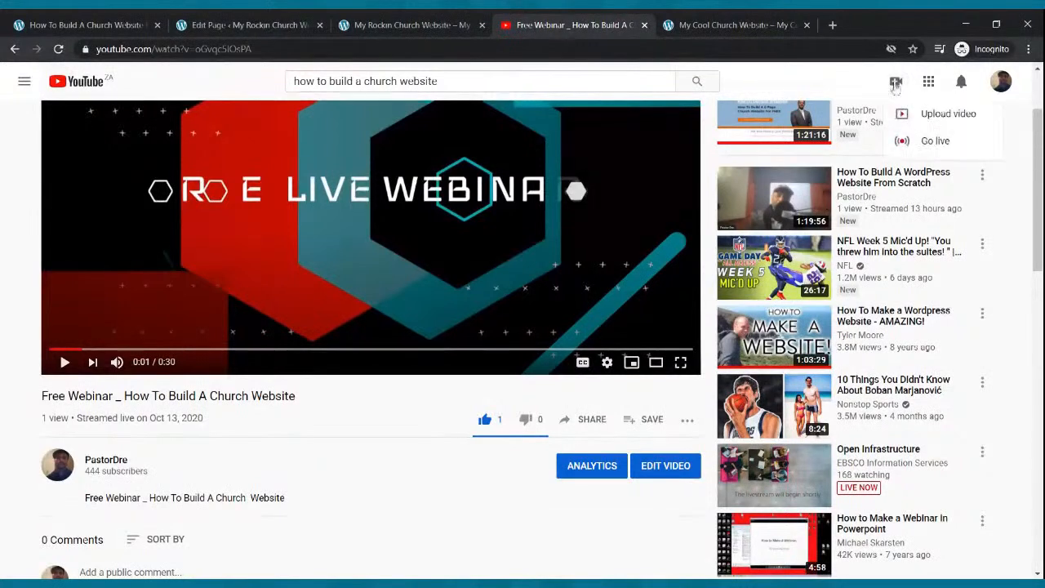
click(903, 140)
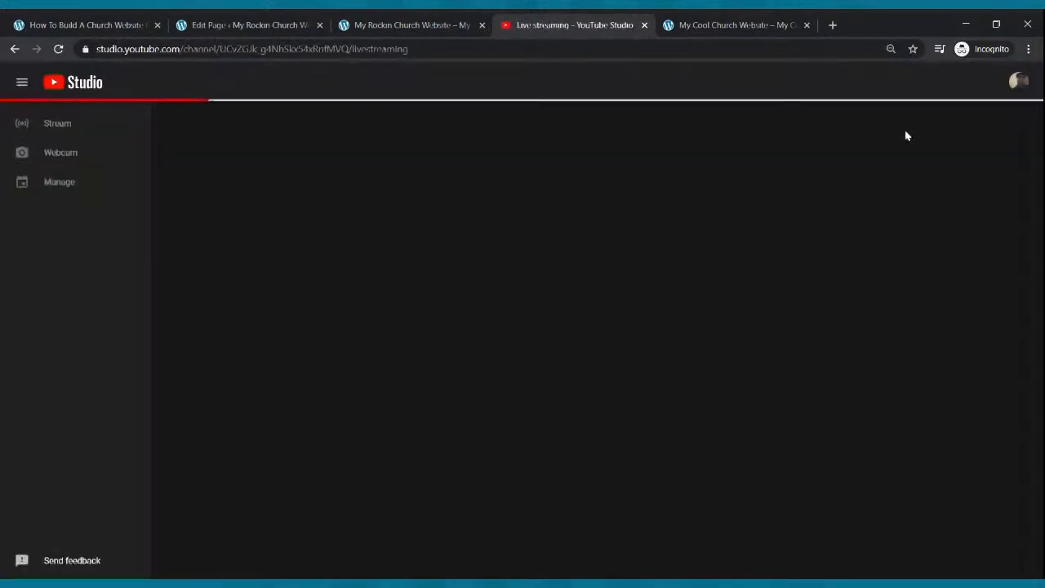
click(353, 23)
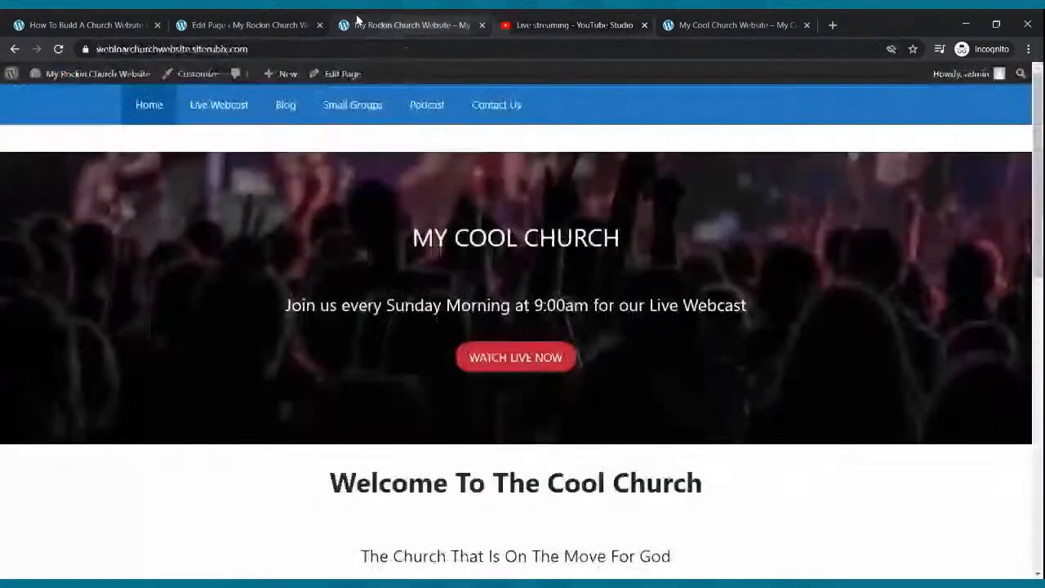
click(220, 26)
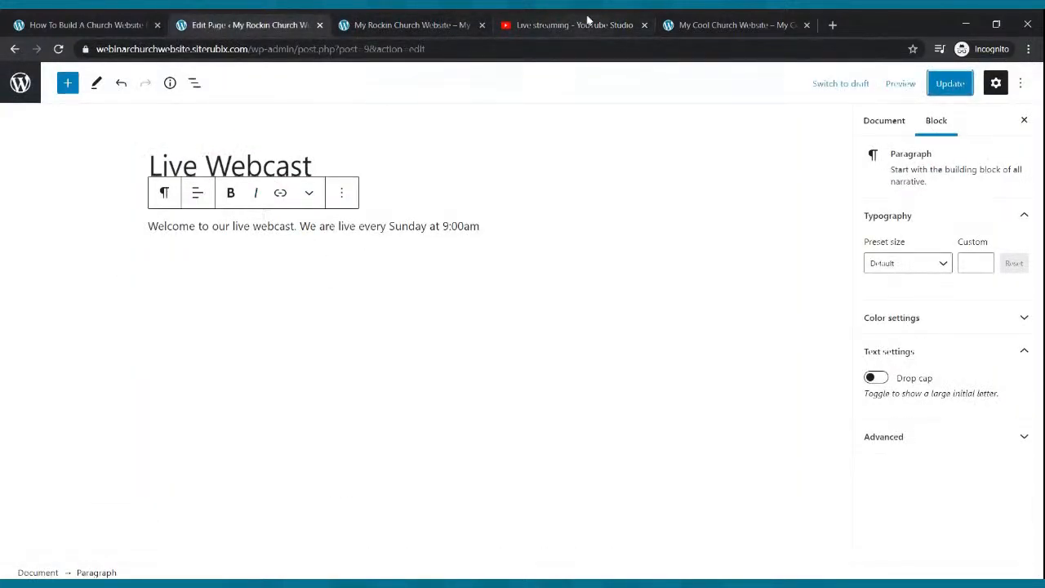
click(588, 24)
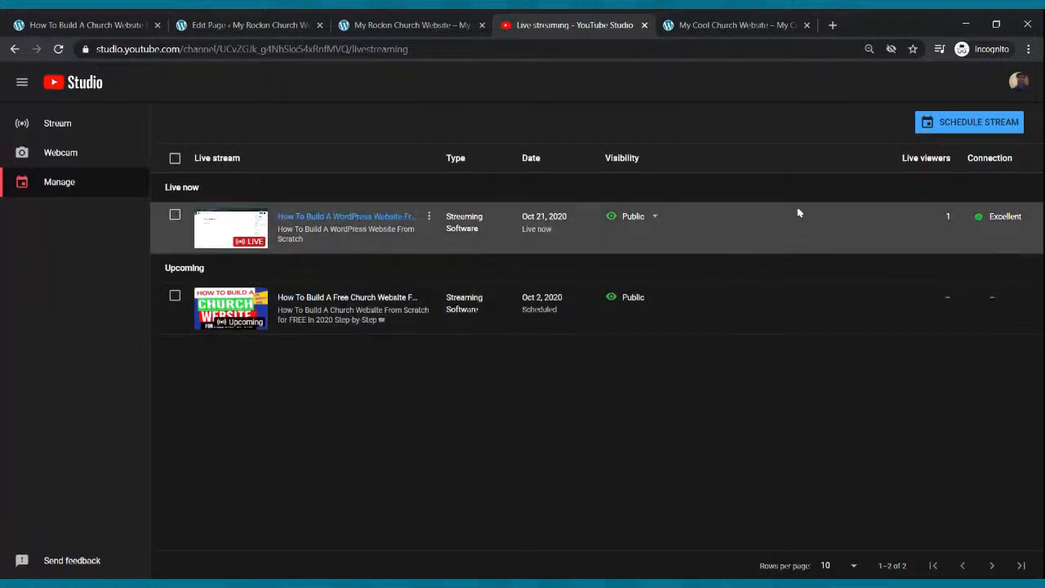
click(993, 121)
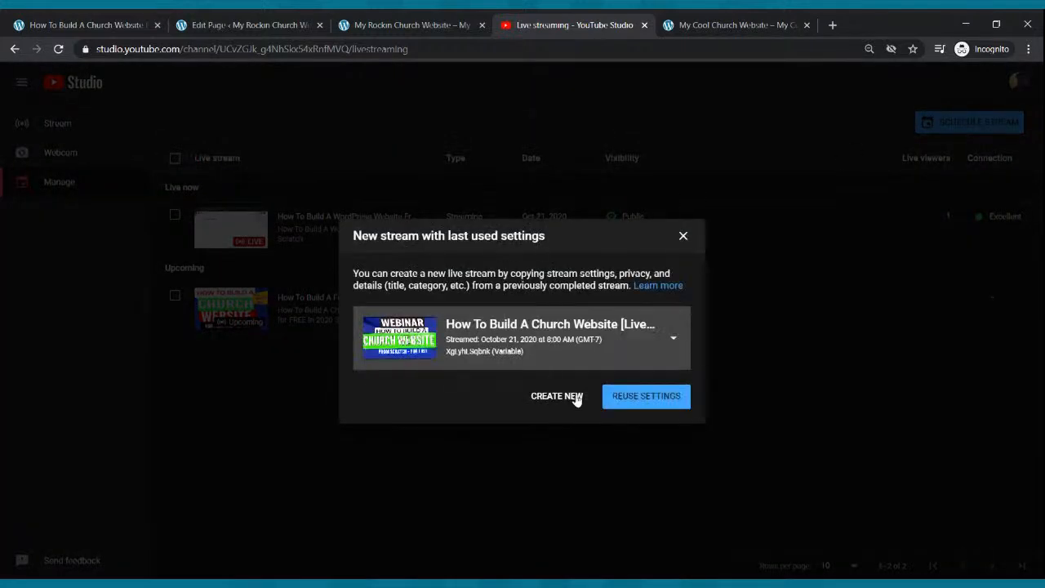
Create a new stream and retitle it 'Sunday Morning Celebration'.
click(533, 400)
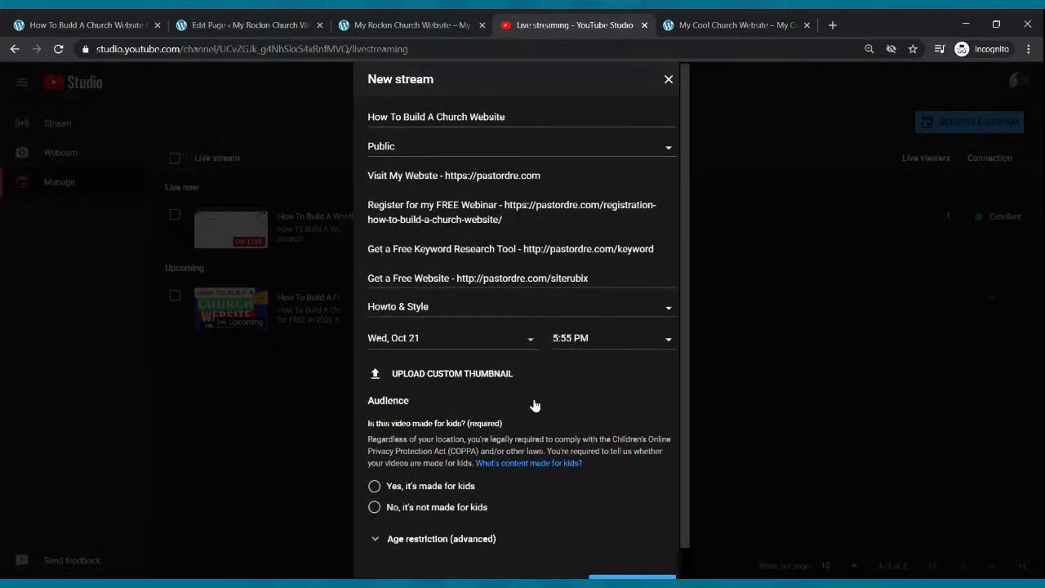
click(474, 117)
key(ctrl+a)
text(Sun)
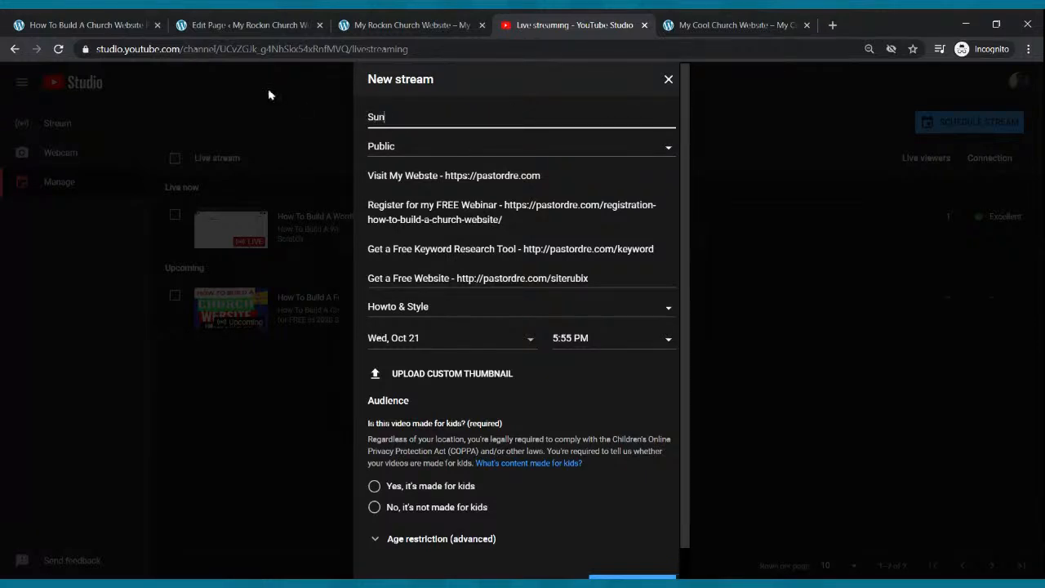
text(day Morning Celebration Service)
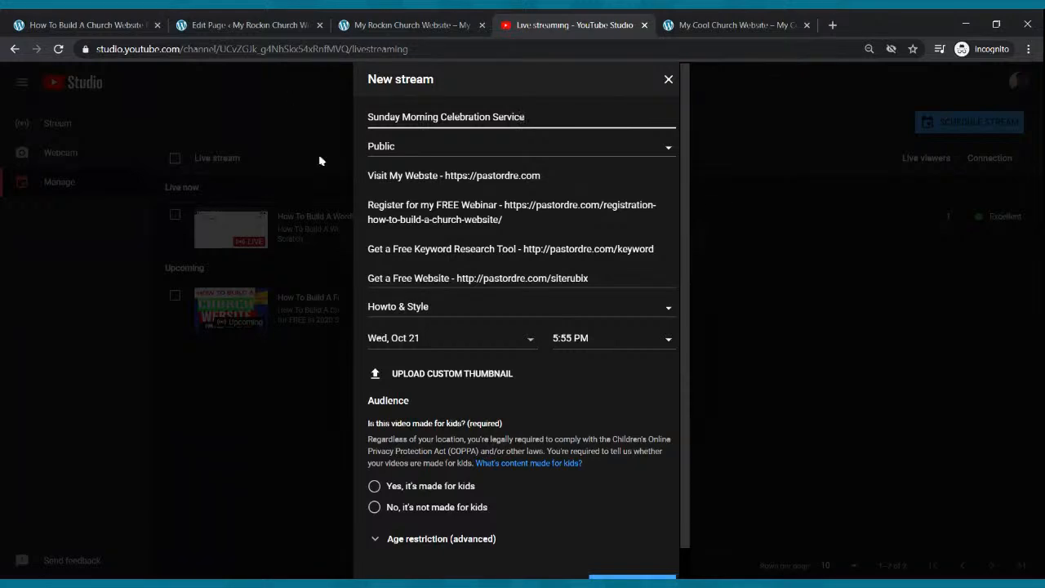
Schedule it for Sunday, Oct 25 at 9:00 AM, mark it not made for kids, and create it.
click(484, 339)
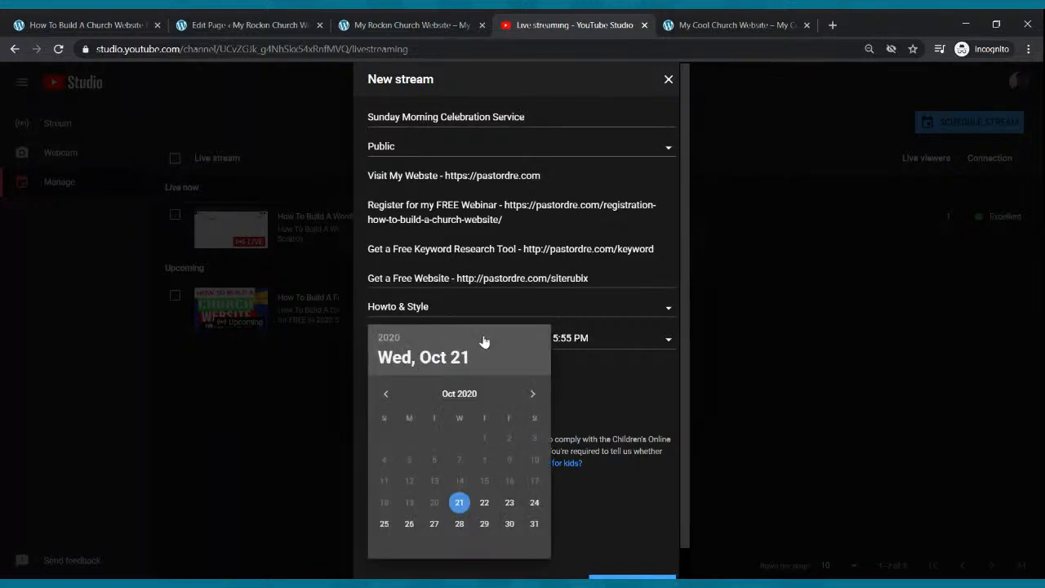
click(384, 524)
click(588, 338)
drag(639, 463, 634, 399)
click(615, 344)
scroll(611, 348, down, 1)
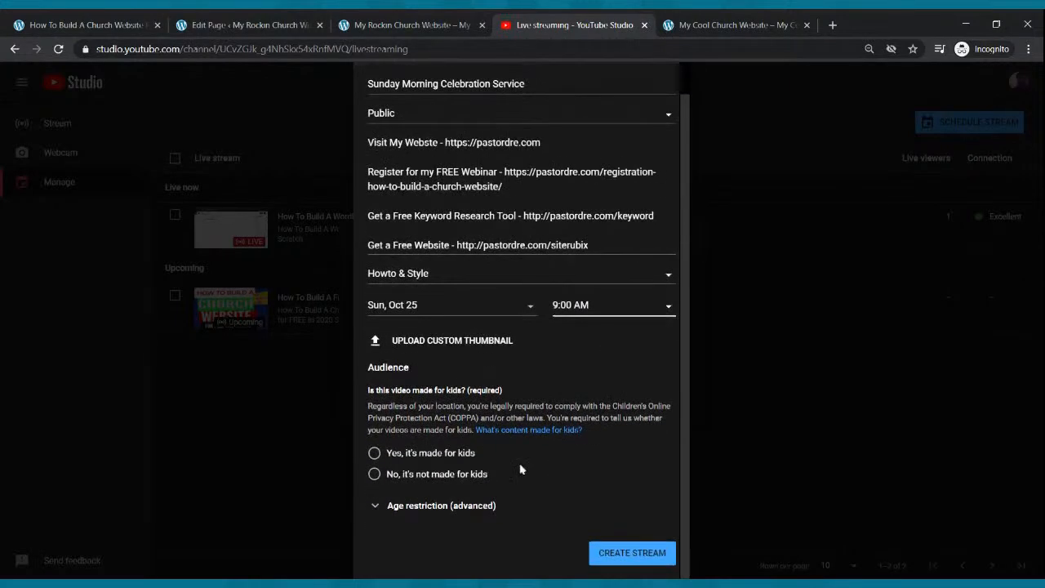
click(374, 474)
scroll(374, 473, up, 1)
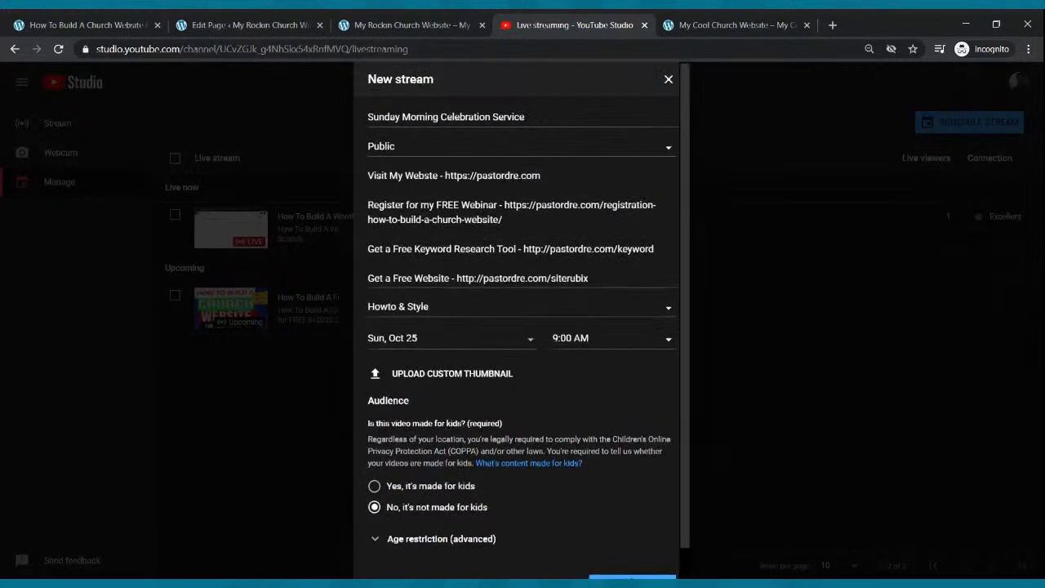
scroll(587, 490, down, 1)
click(632, 553)
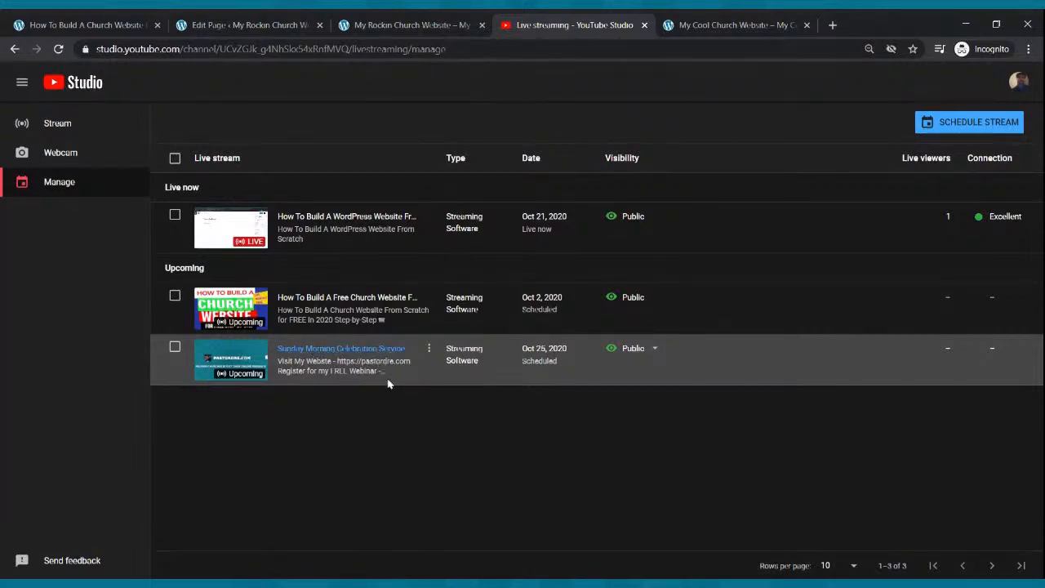
Copy the share link of the scheduled Sunday Morning Celebration Service stream.
click(233, 359)
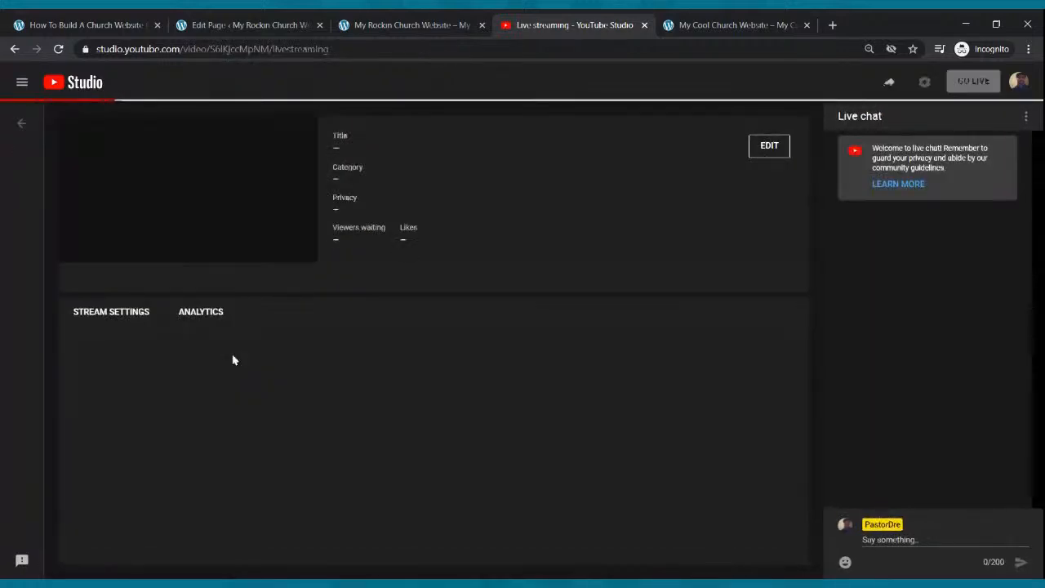
click(890, 85)
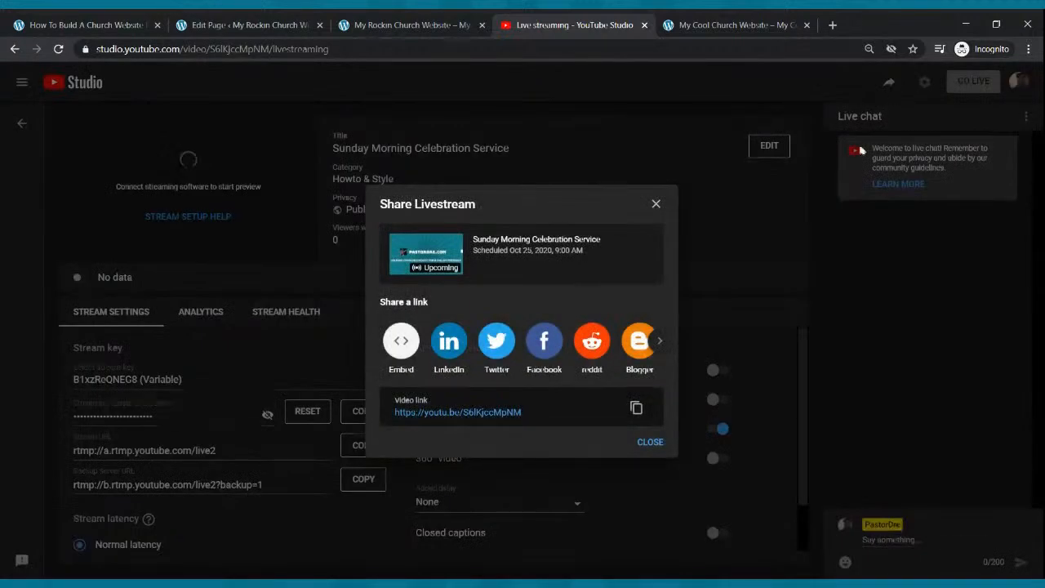
click(637, 410)
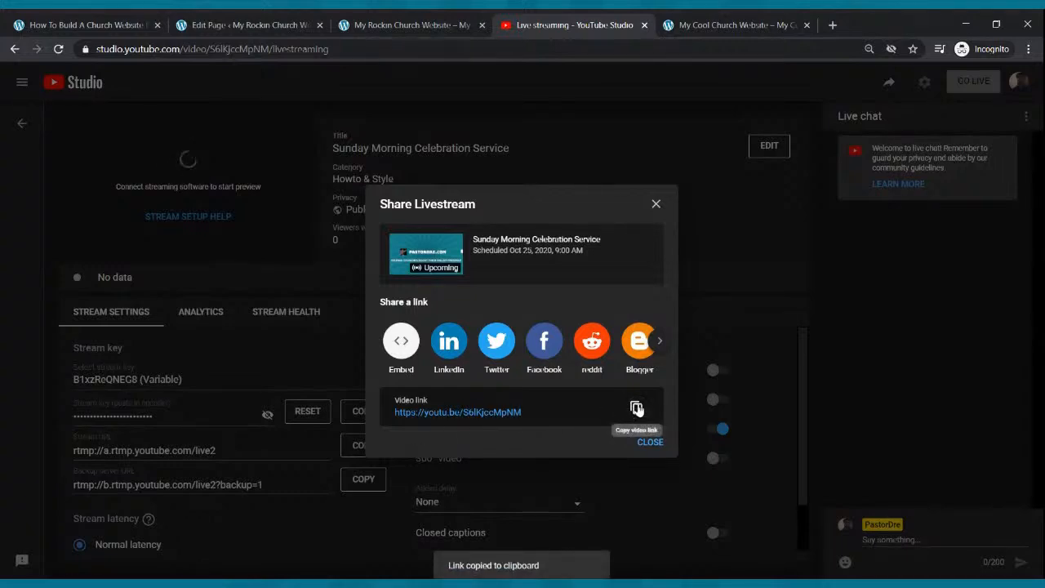
click(299, 22)
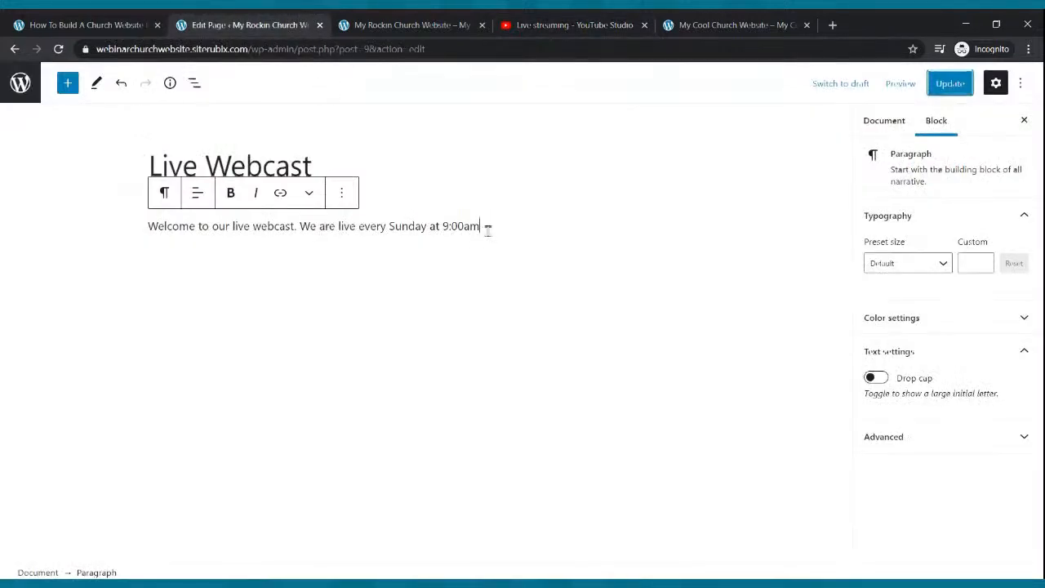
Add a YouTube embed block with the pasted livestream link below the welcome paragraph, then update.
key(Return)
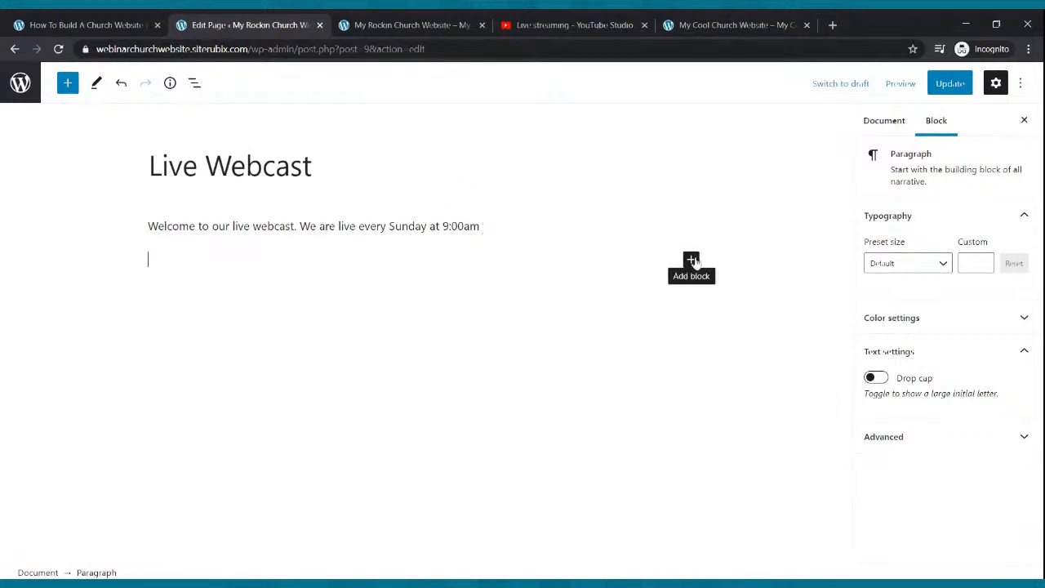
click(692, 260)
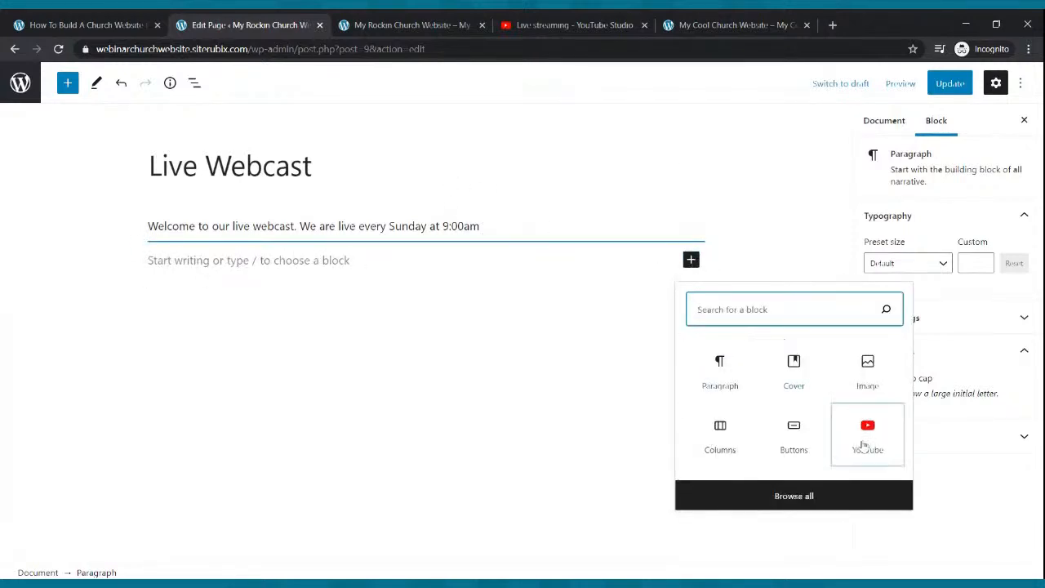
click(864, 444)
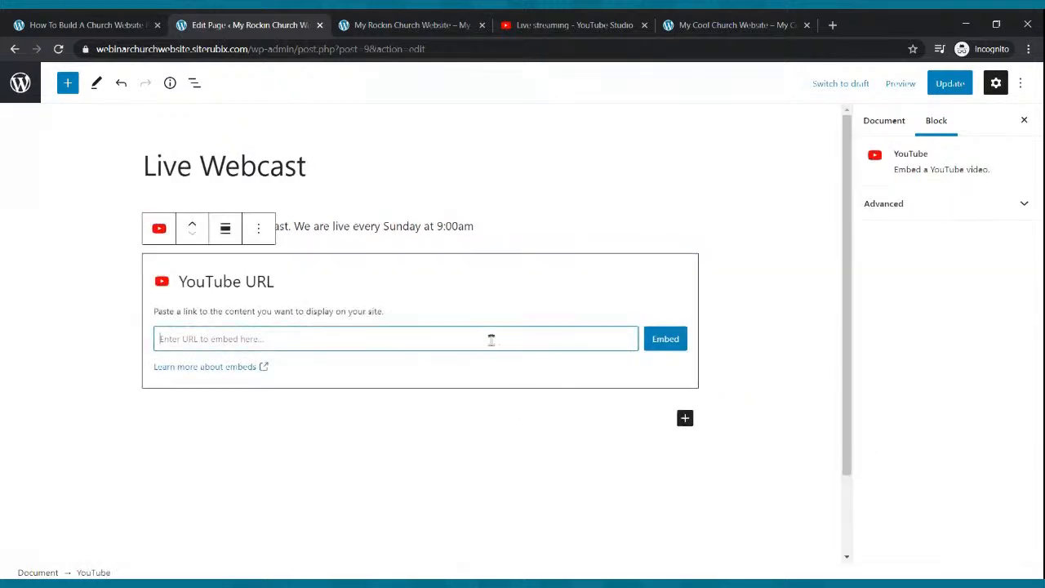
key(ctrl+v)
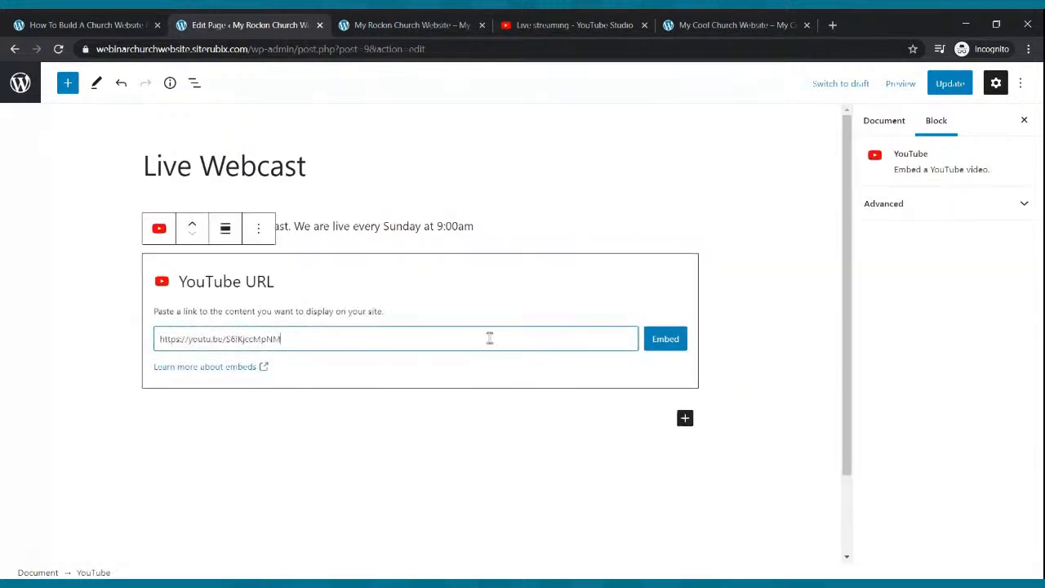
click(665, 340)
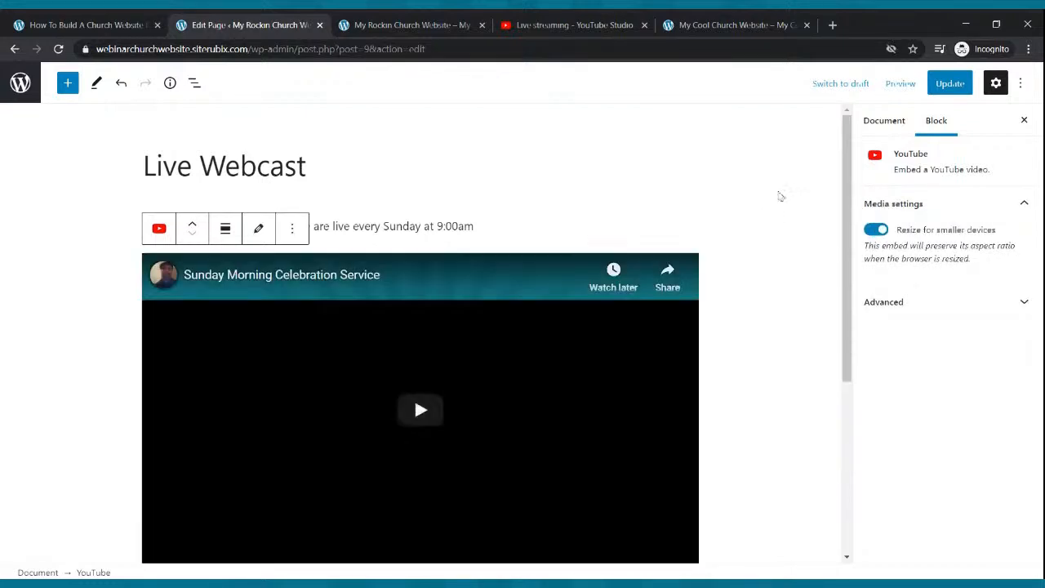
click(948, 88)
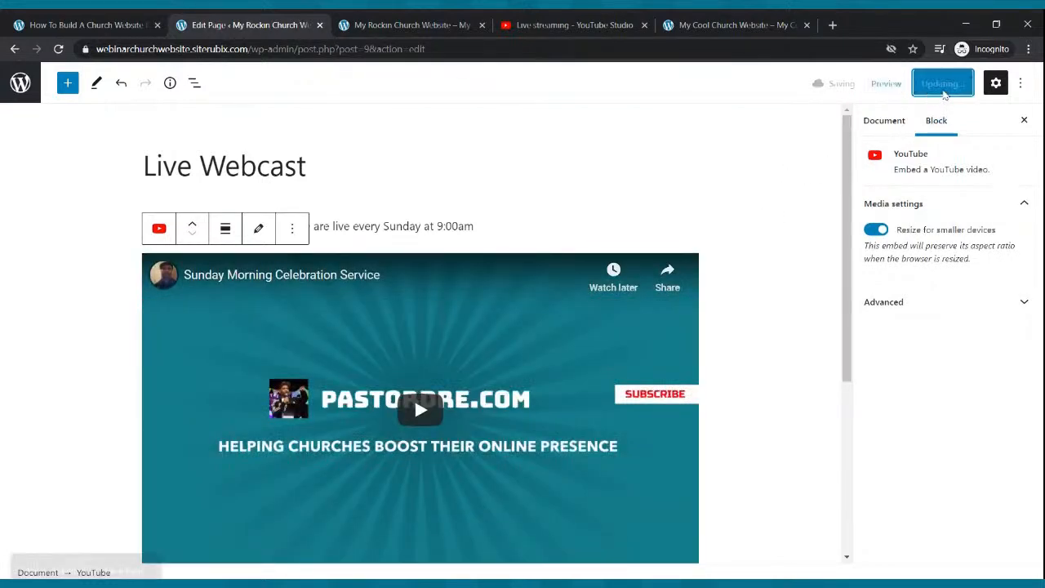
click(420, 23)
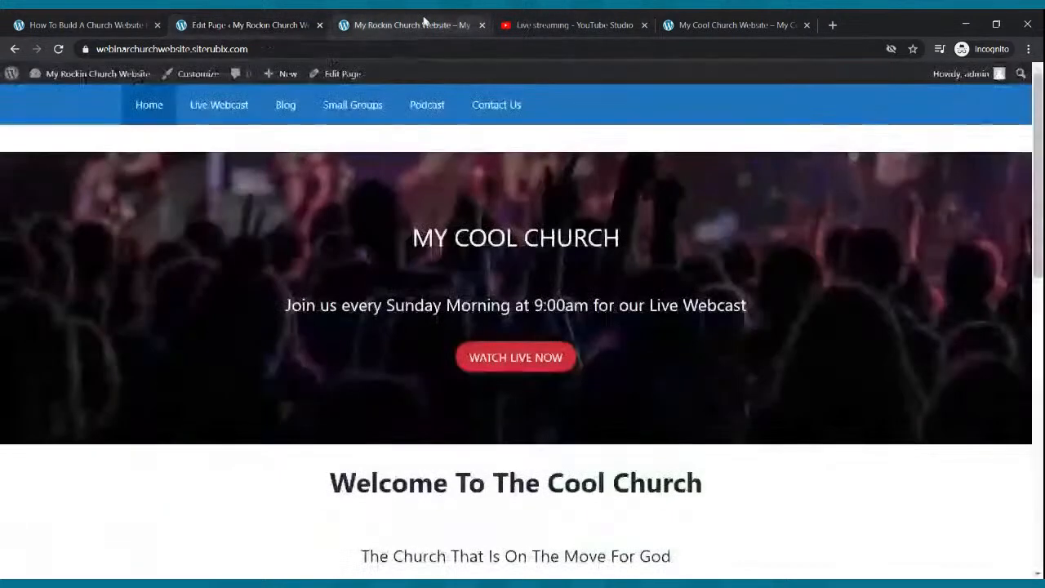
View the published Live Webcast page and play its embedded Sunday Morning Celebration Service stream.
click(246, 105)
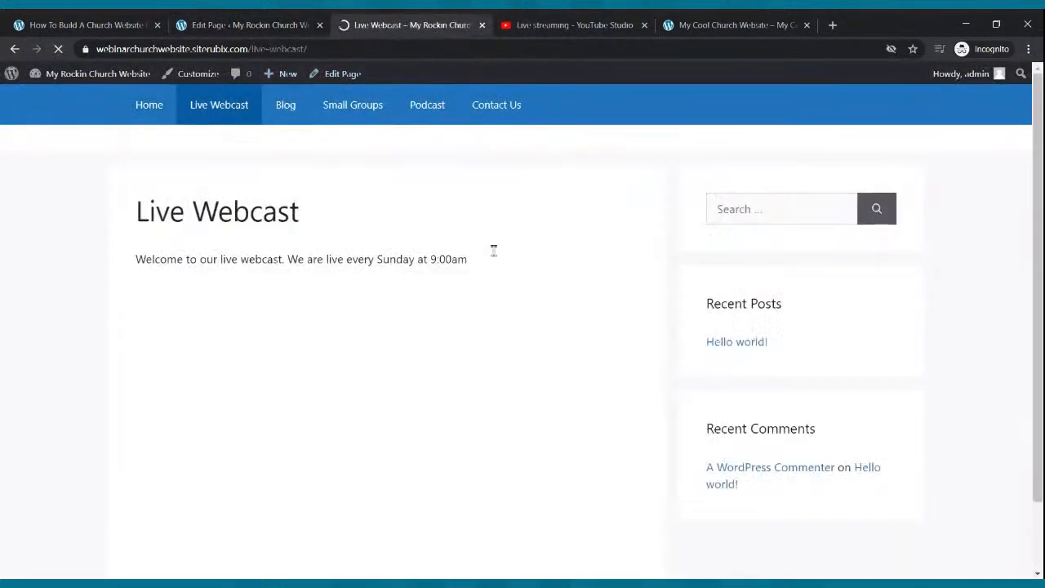
scroll(496, 256, down, 2)
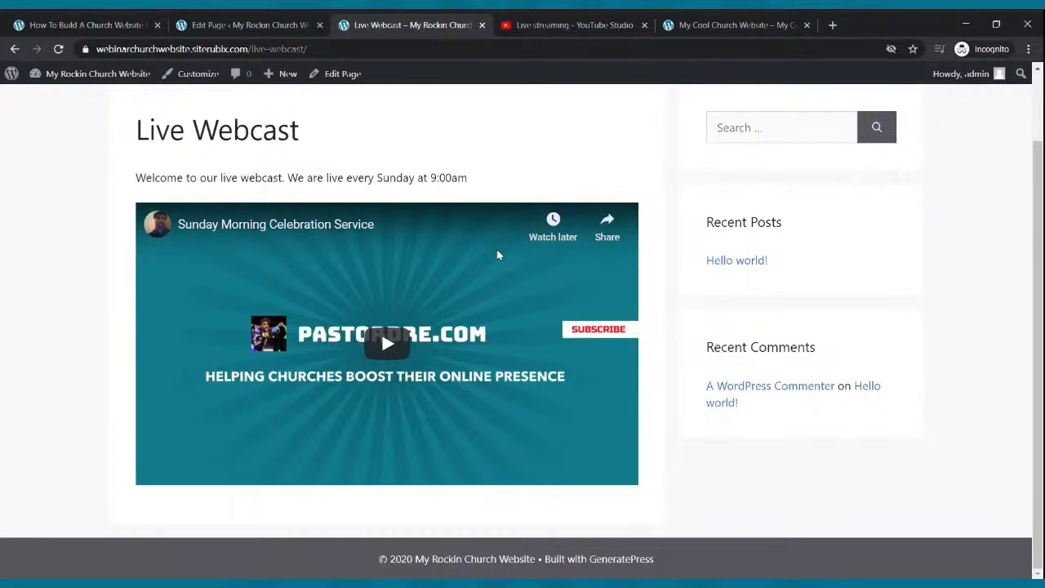
click(391, 356)
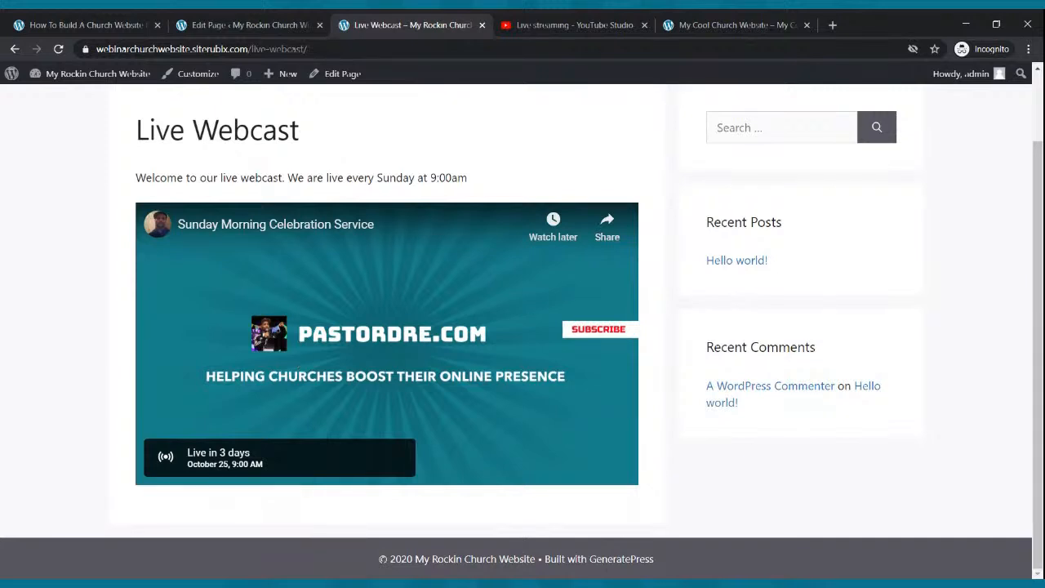
scroll(775, 185, up, 1)
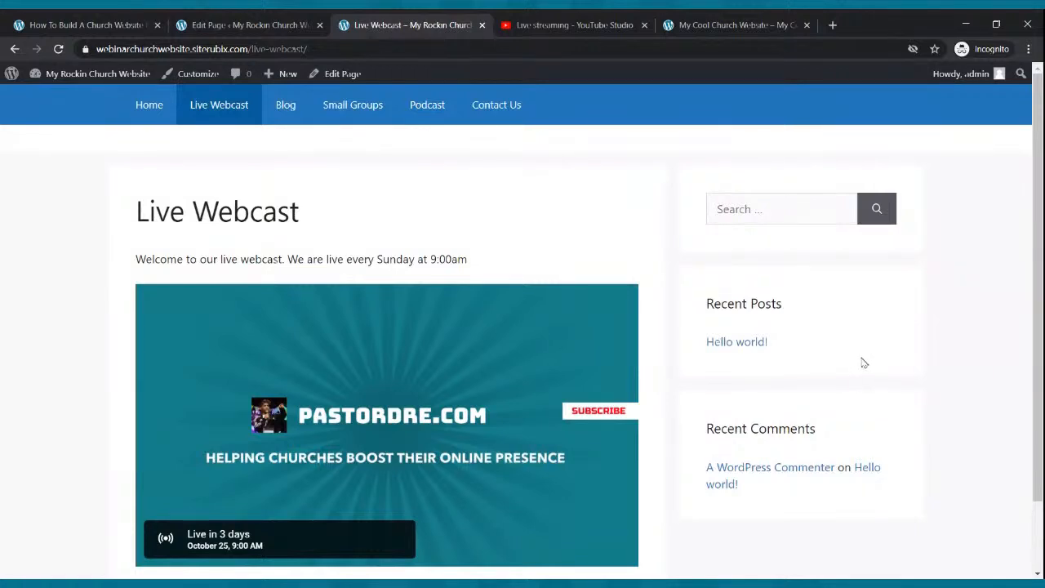
scroll(835, 351, down, 1)
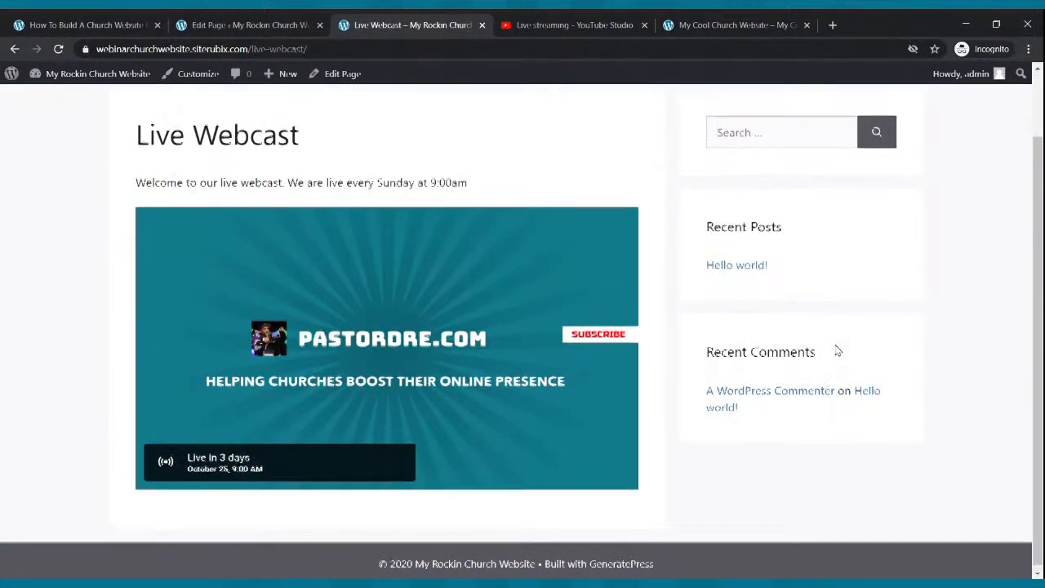
scroll(837, 350, up, 1)
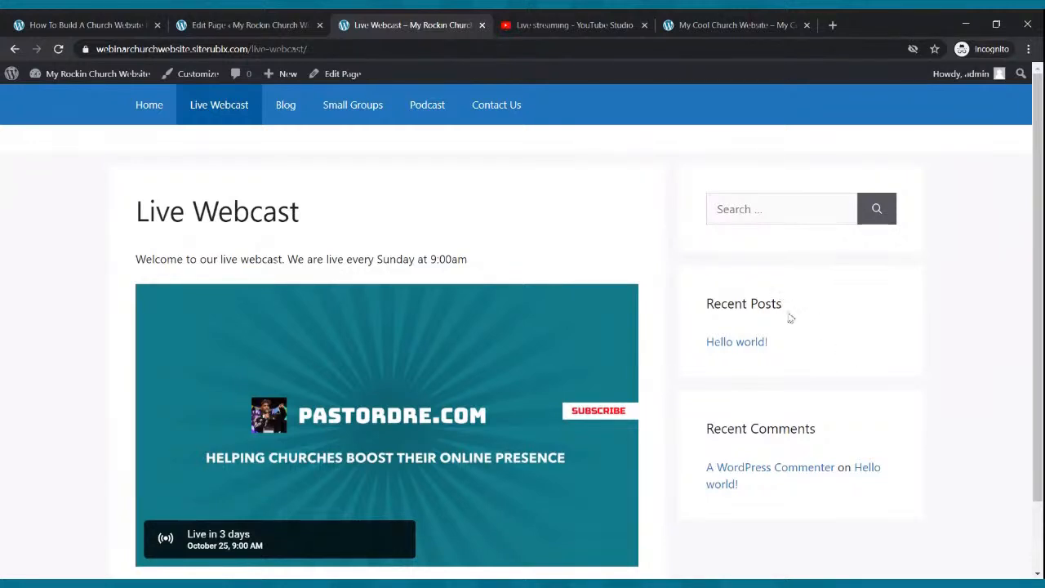
click(199, 25)
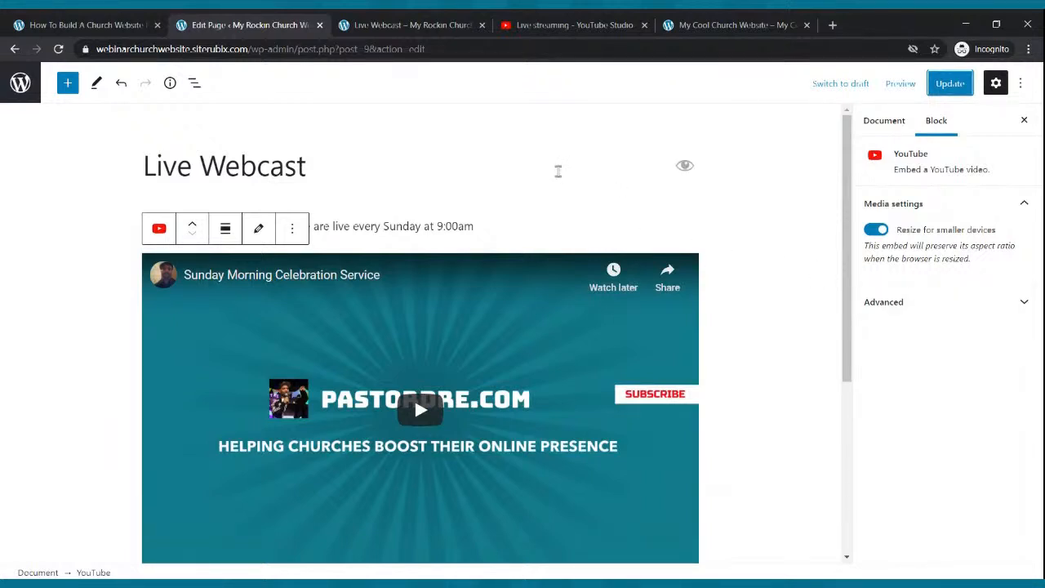
Set the Live Webcast page's sidebar layout to No Sidebars and update it.
click(557, 170)
scroll(1010, 414, down, 3)
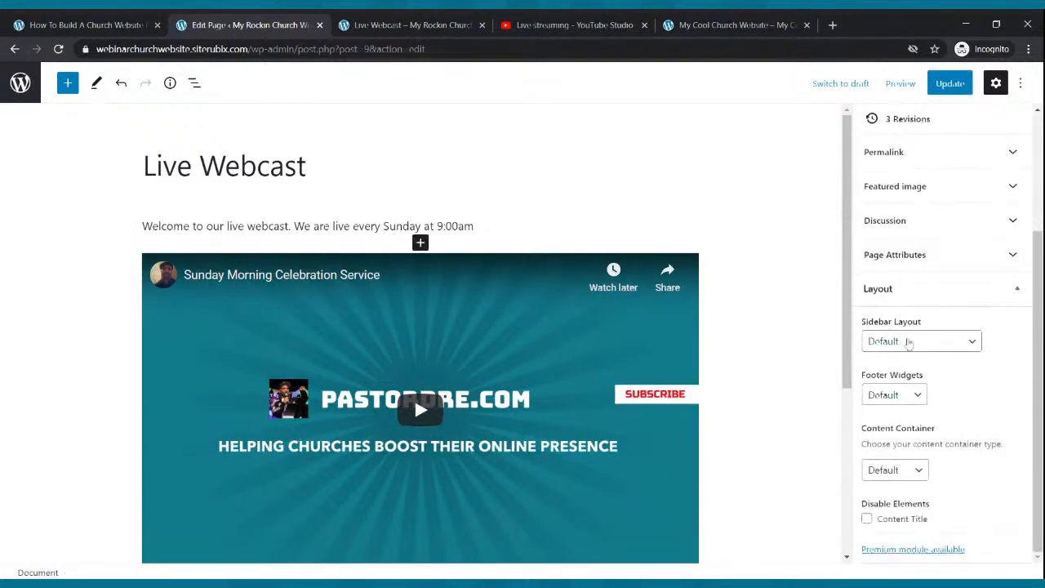
click(912, 346)
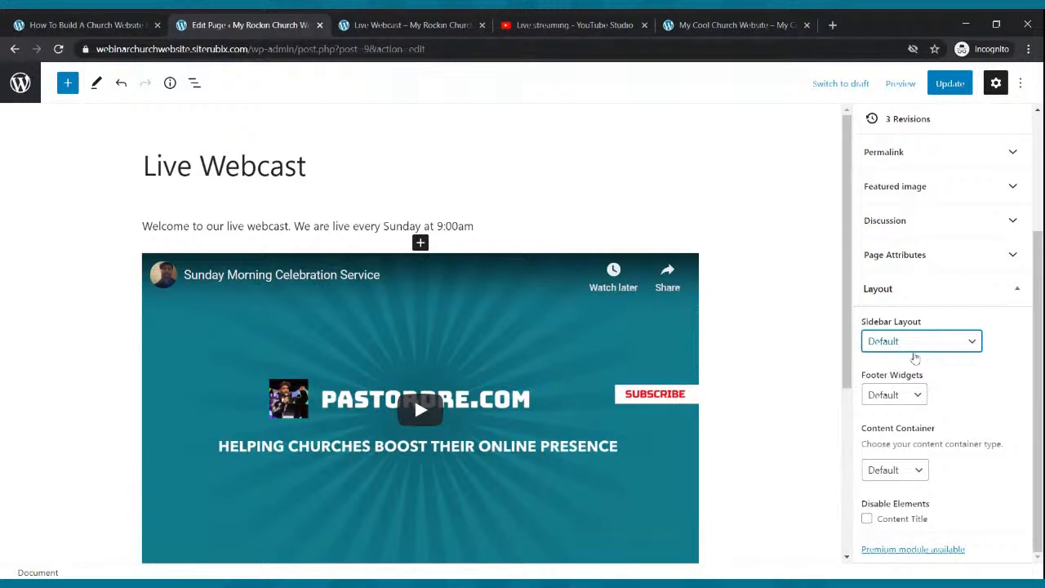
click(914, 357)
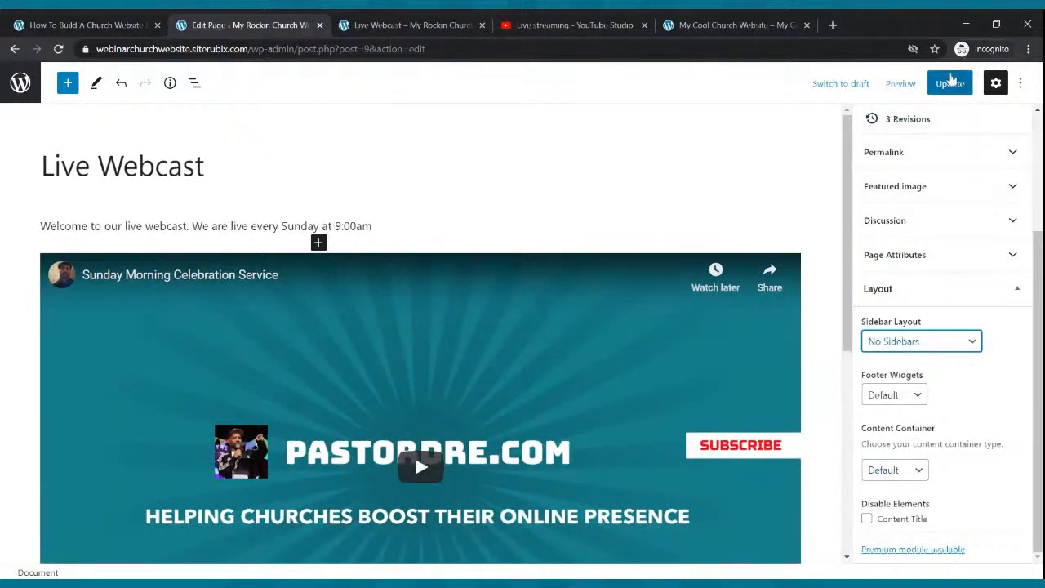
click(951, 82)
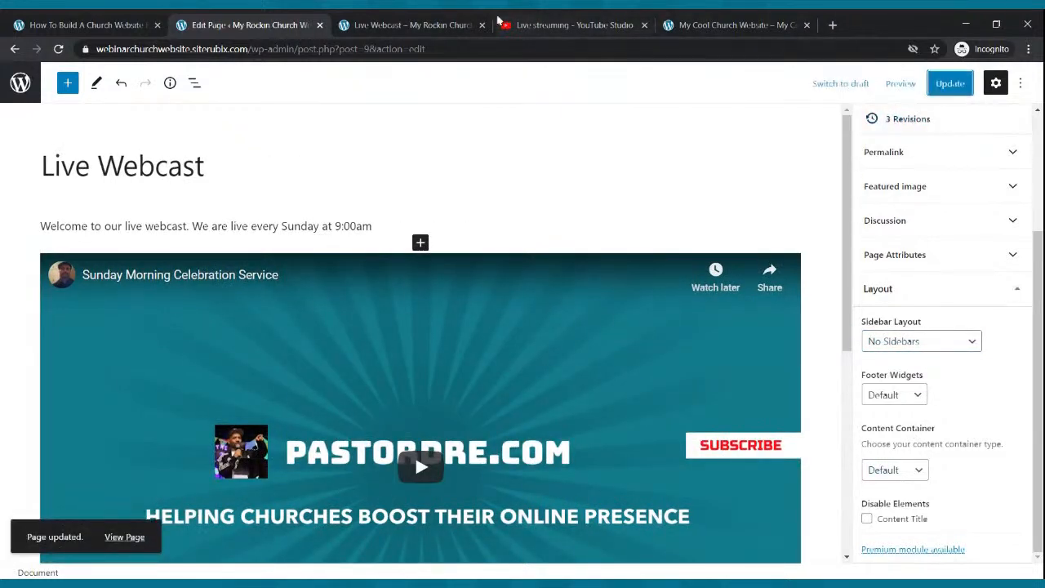
Reload the published Live Webcast page to check the full-width video layout.
click(467, 19)
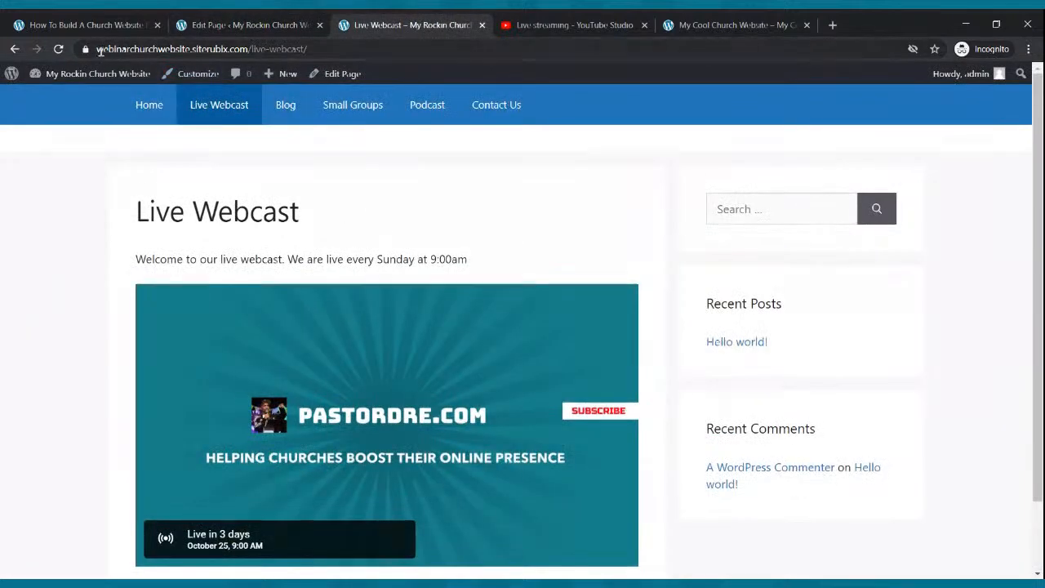
click(58, 49)
scroll(472, 181, down, 5)
scroll(470, 182, up, 5)
scroll(471, 181, down, 3)
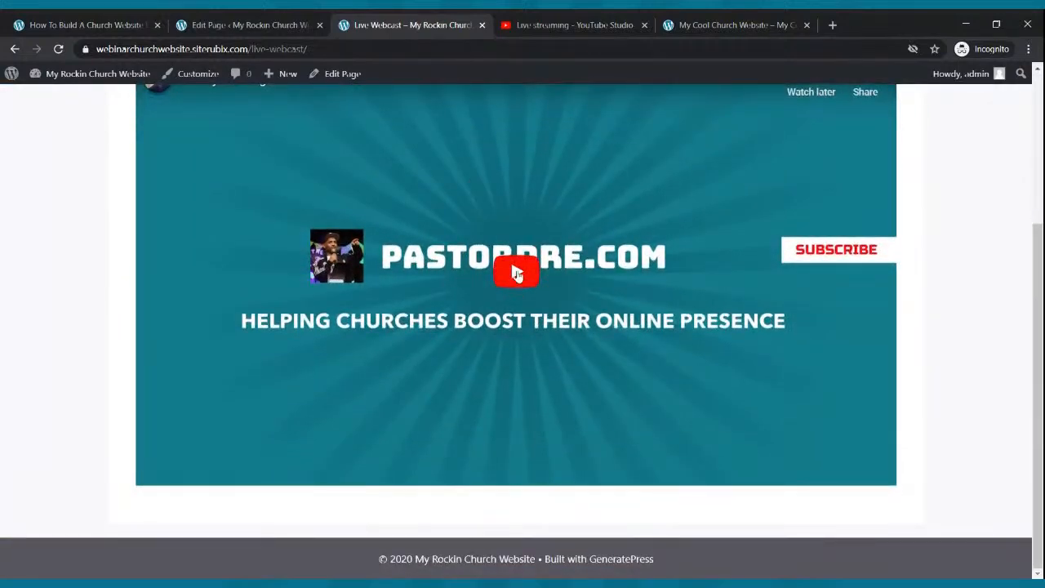
scroll(517, 282, up, 3)
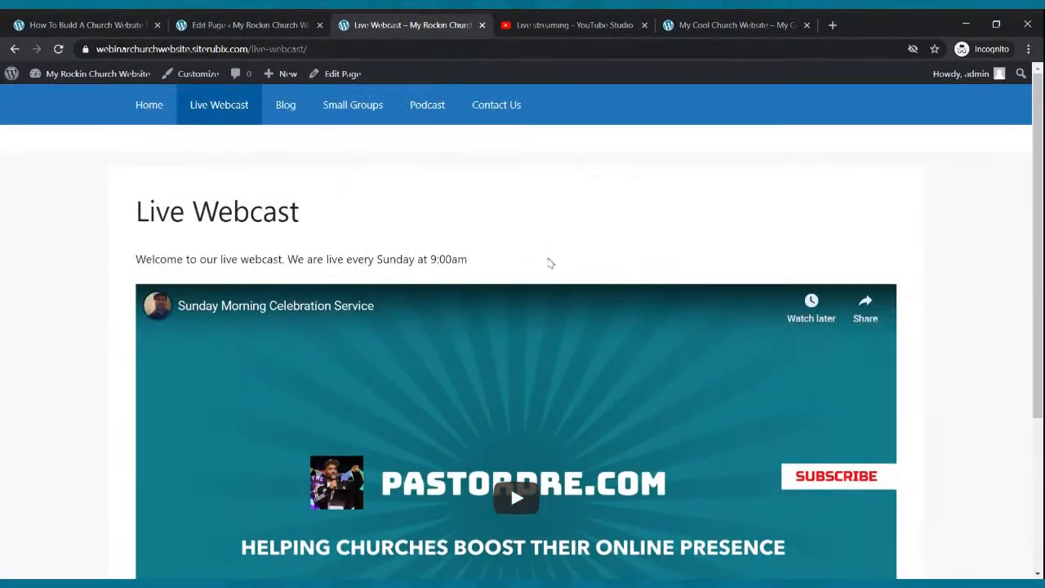
click(306, 21)
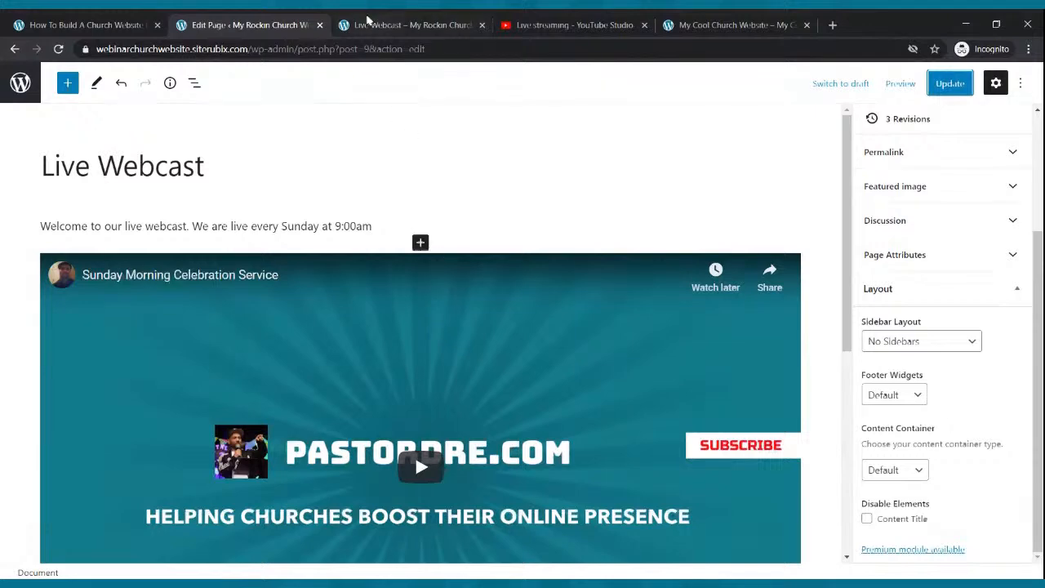
key(ctrl+Tab)
scroll(460, 250, down, 1)
scroll(460, 250, down, 2)
scroll(460, 251, up, 3)
scroll(460, 251, down, 3)
scroll(461, 249, up, 3)
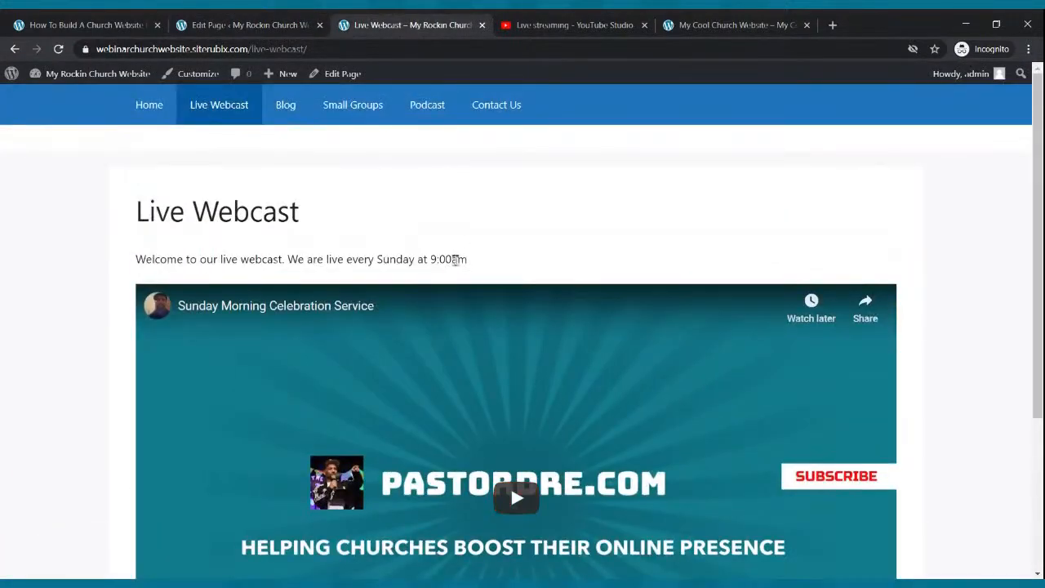
key(ctrl+shift+Tab)
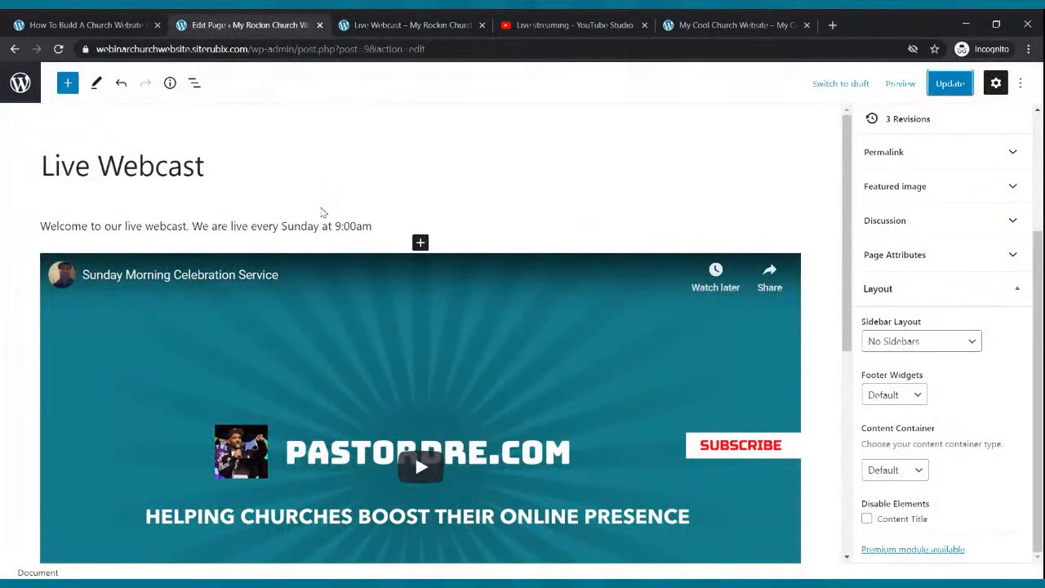
click(316, 171)
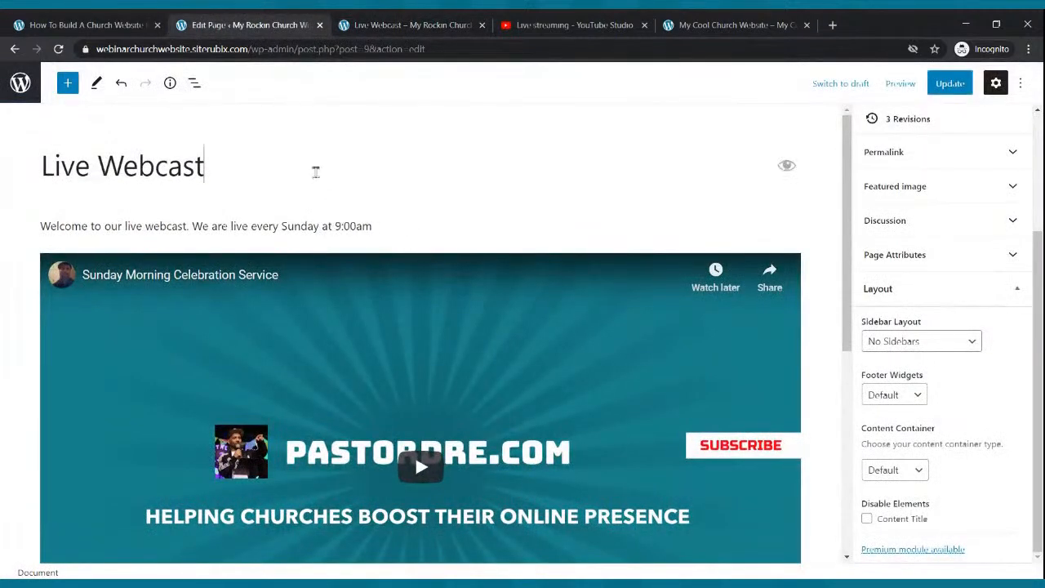
Upload the YouTube LIVE WEBCAST banner as an image block below the welcome line and update the page.
click(378, 228)
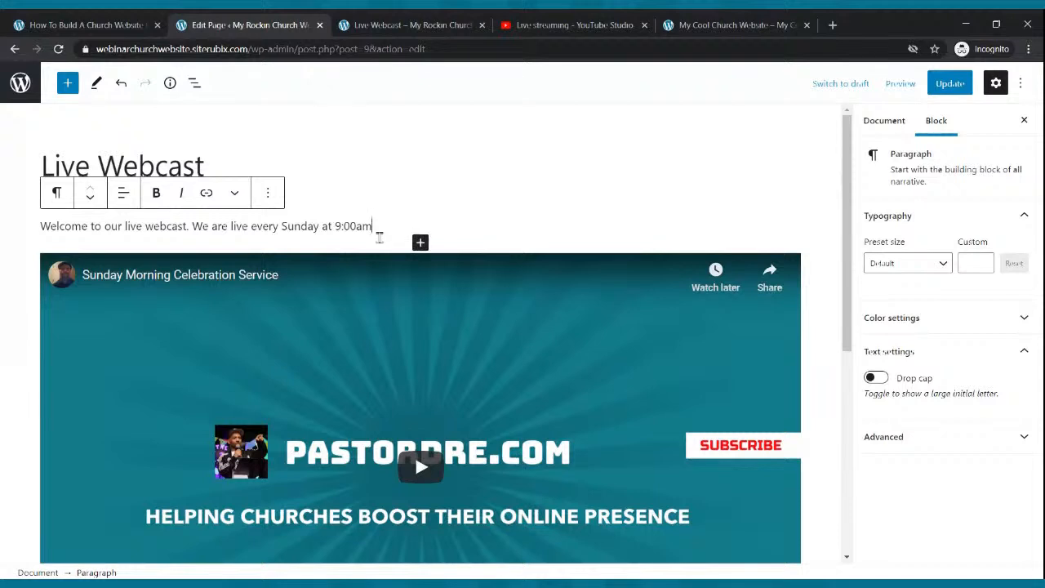
key(Return)
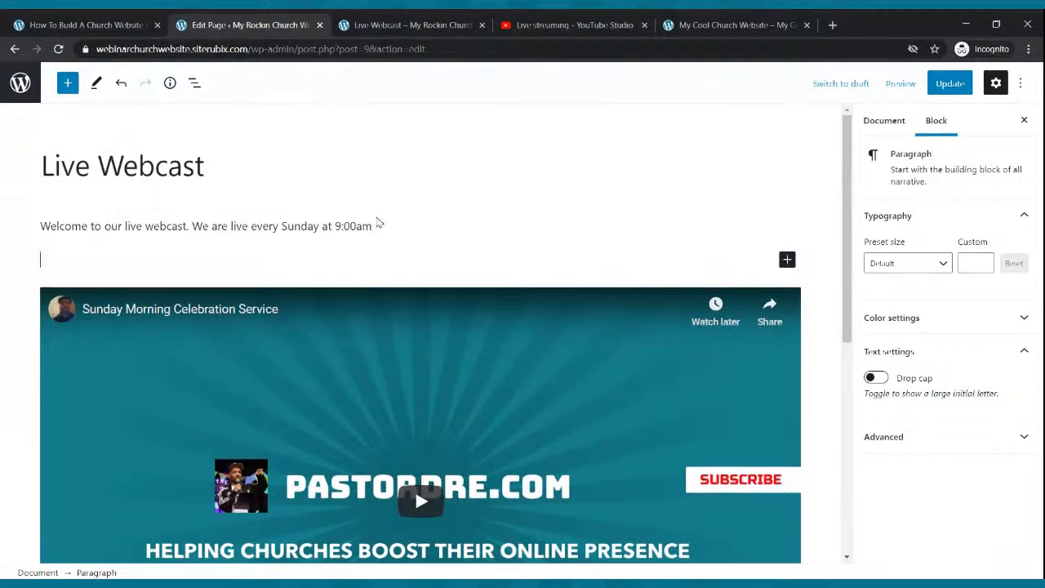
click(787, 260)
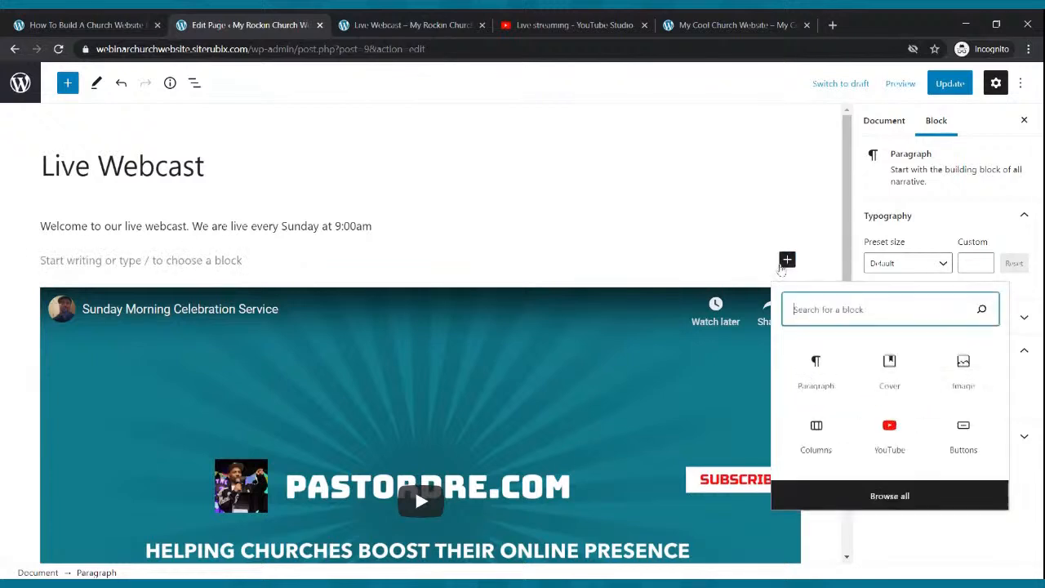
click(951, 380)
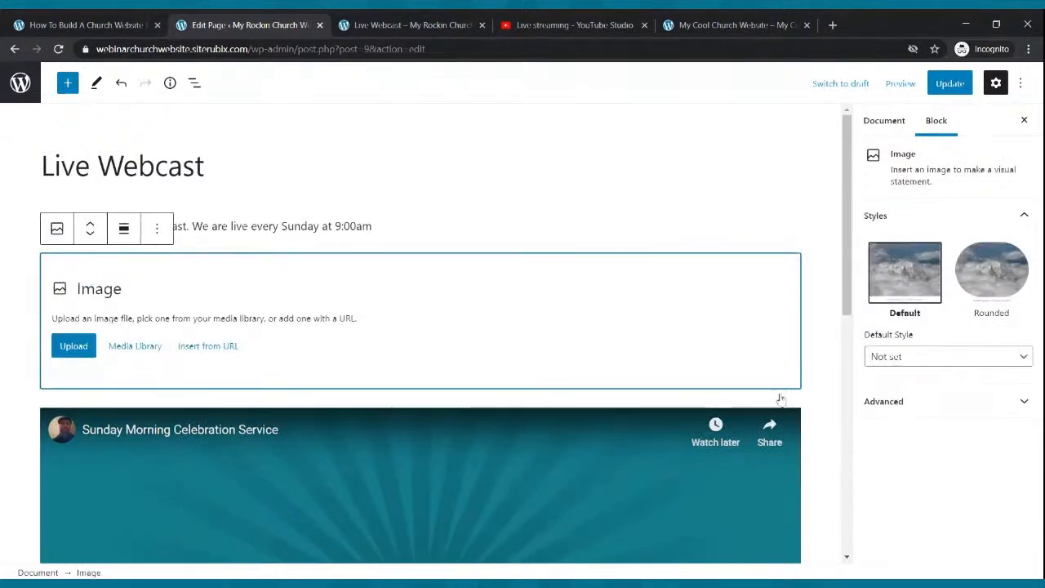
click(79, 345)
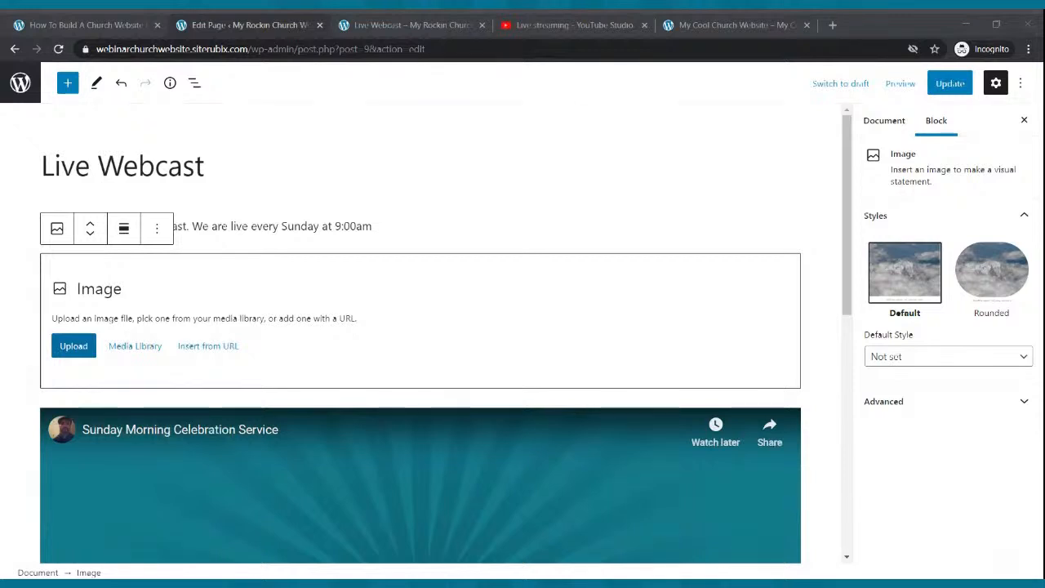
double_click(678, 280)
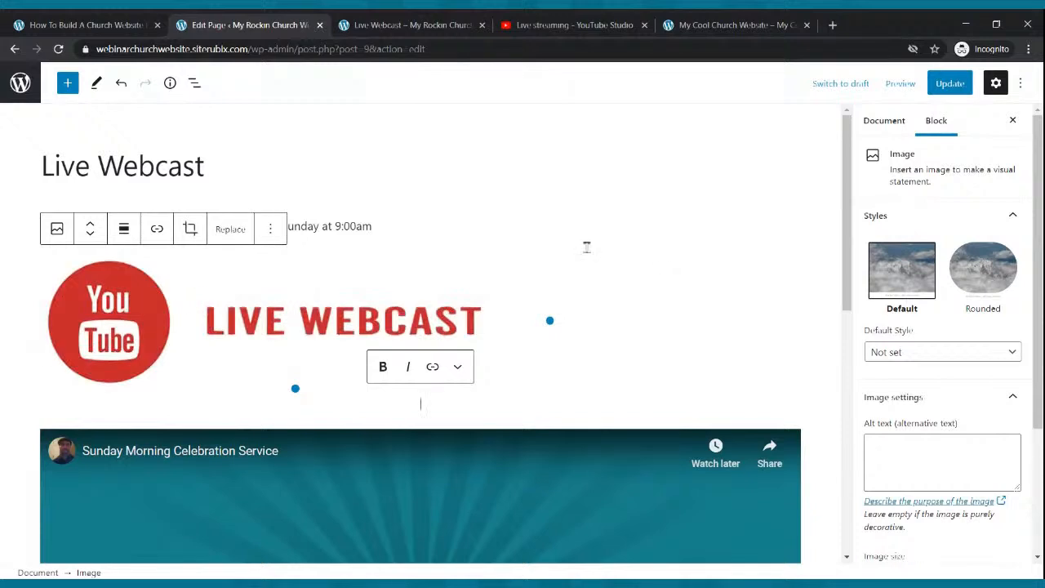
click(946, 86)
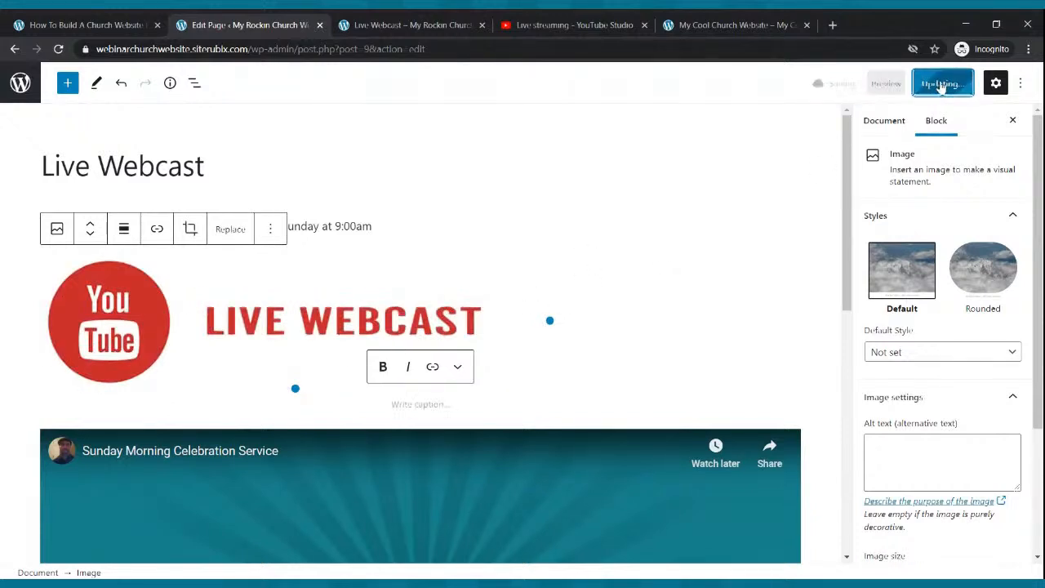
click(464, 22)
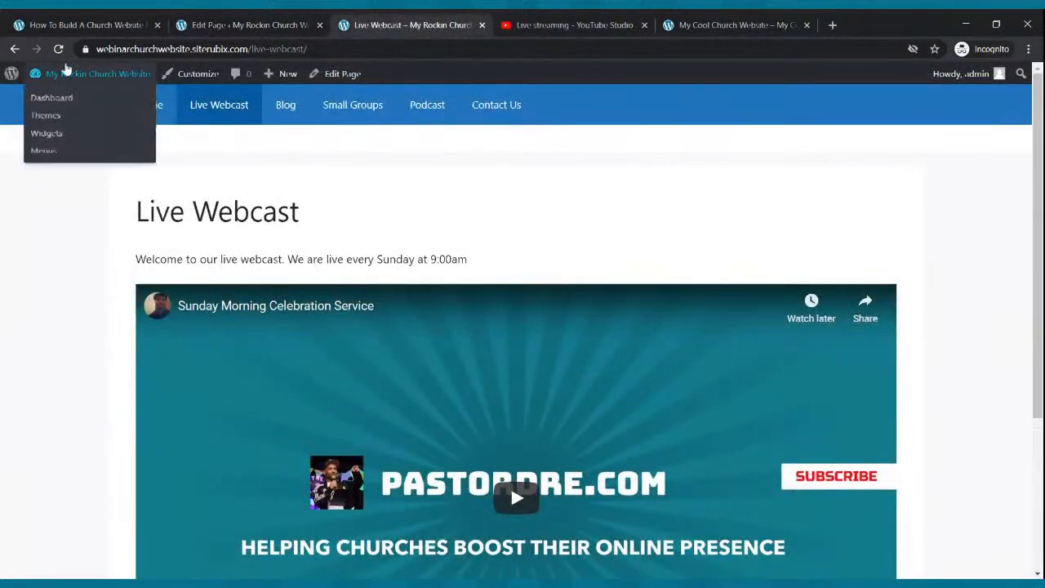
Reload the published Live Webcast page to view the new banner.
click(58, 49)
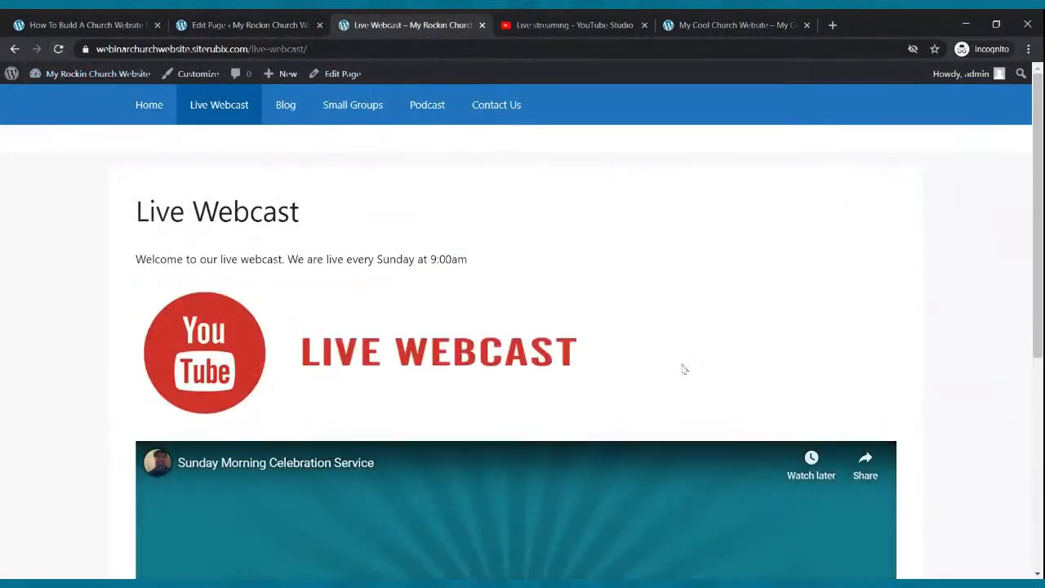
scroll(672, 395, down, 3)
scroll(673, 398, up, 3)
scroll(676, 398, down, 5)
scroll(682, 399, up, 4)
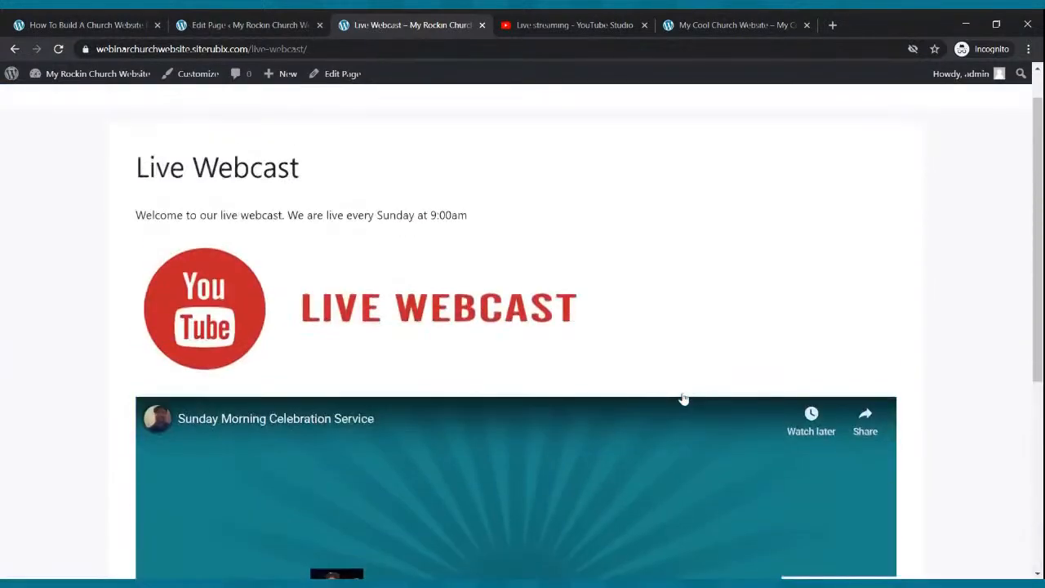
click(261, 24)
Shrink the LIVE WEBCAST logo to about half size and align it left.
click(343, 323)
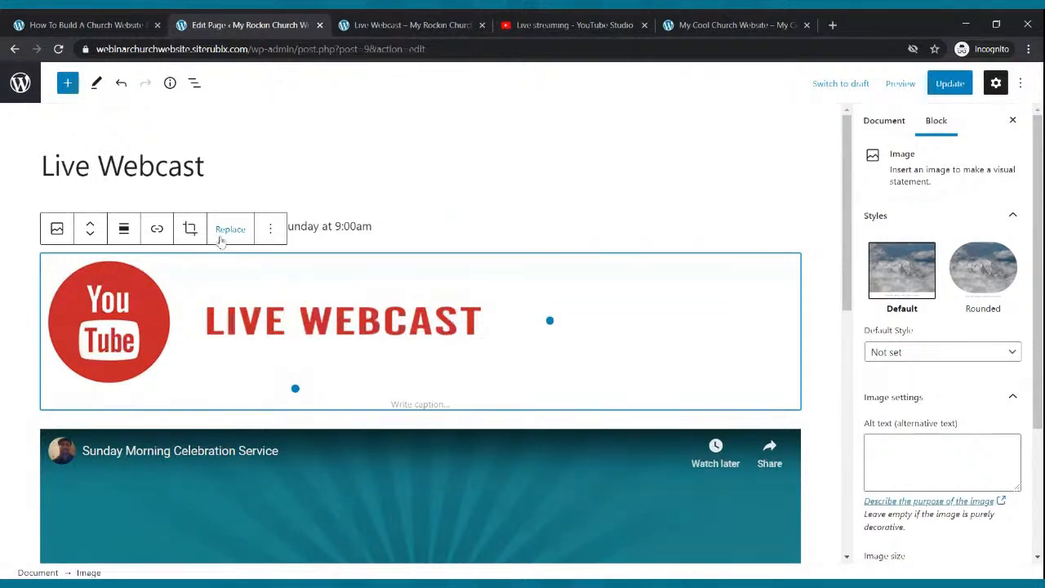
click(270, 230)
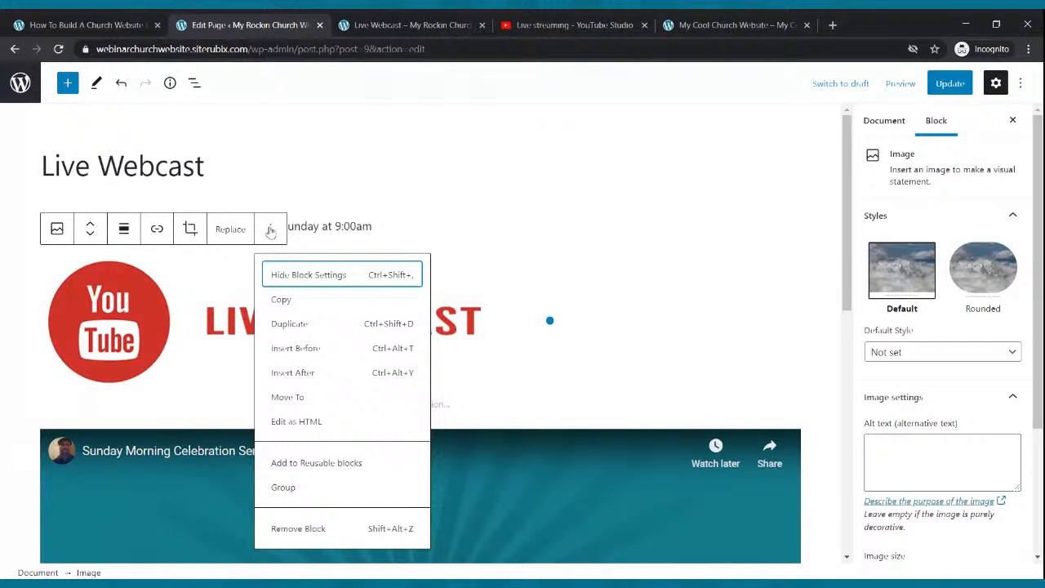
click(364, 203)
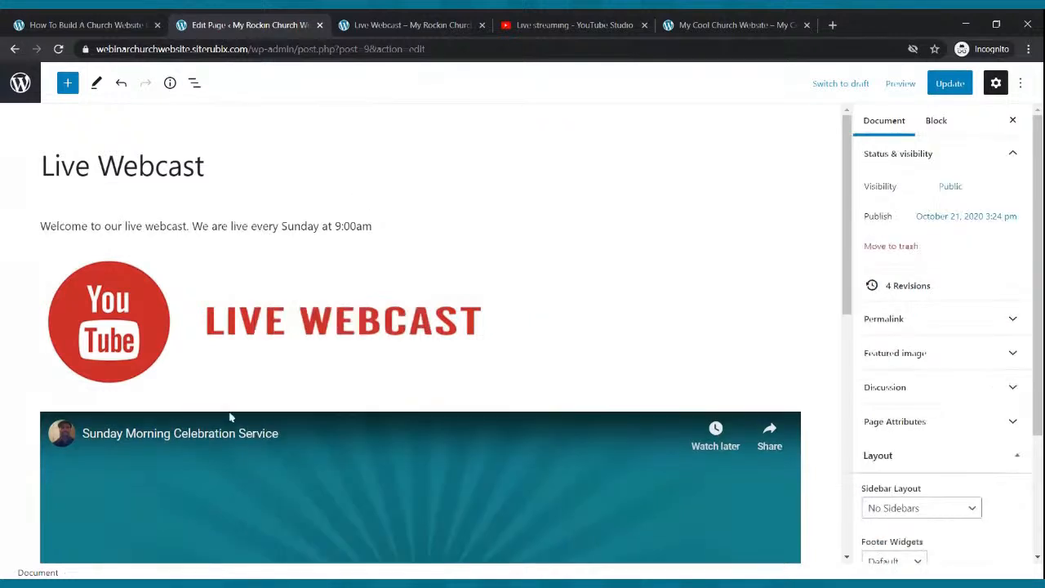
click(139, 379)
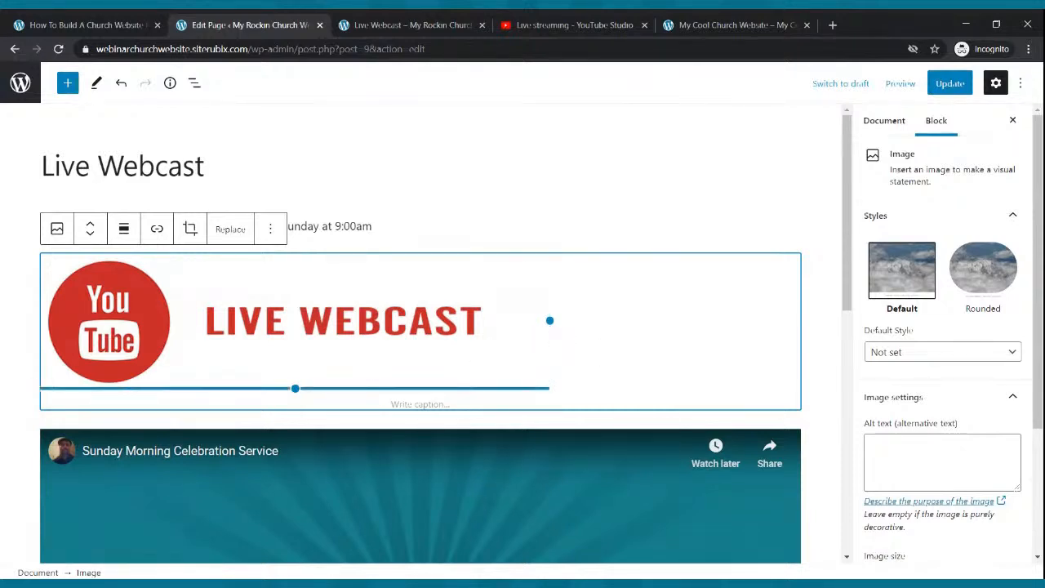
drag(295, 388, 155, 314)
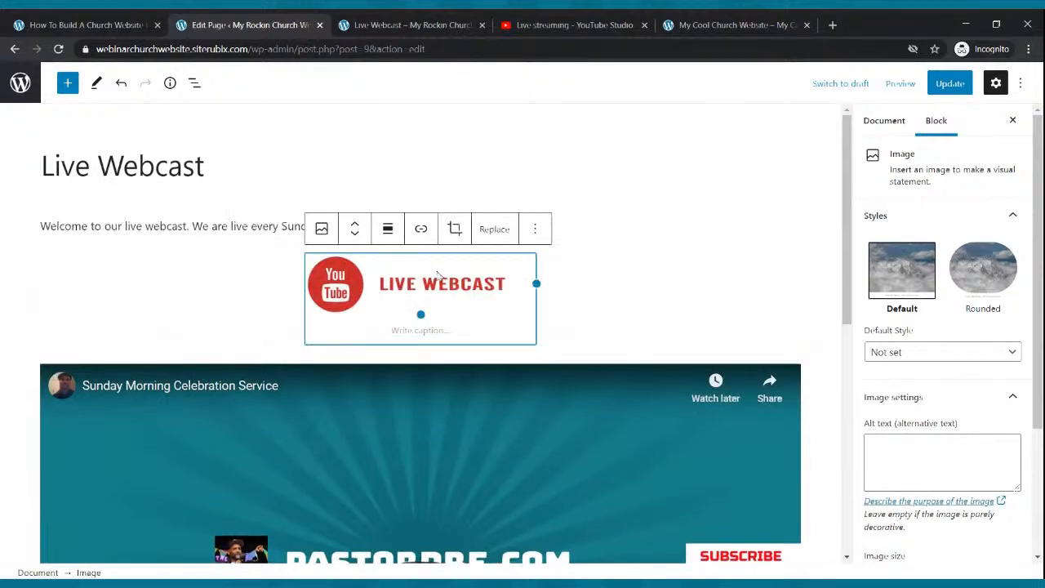
click(388, 230)
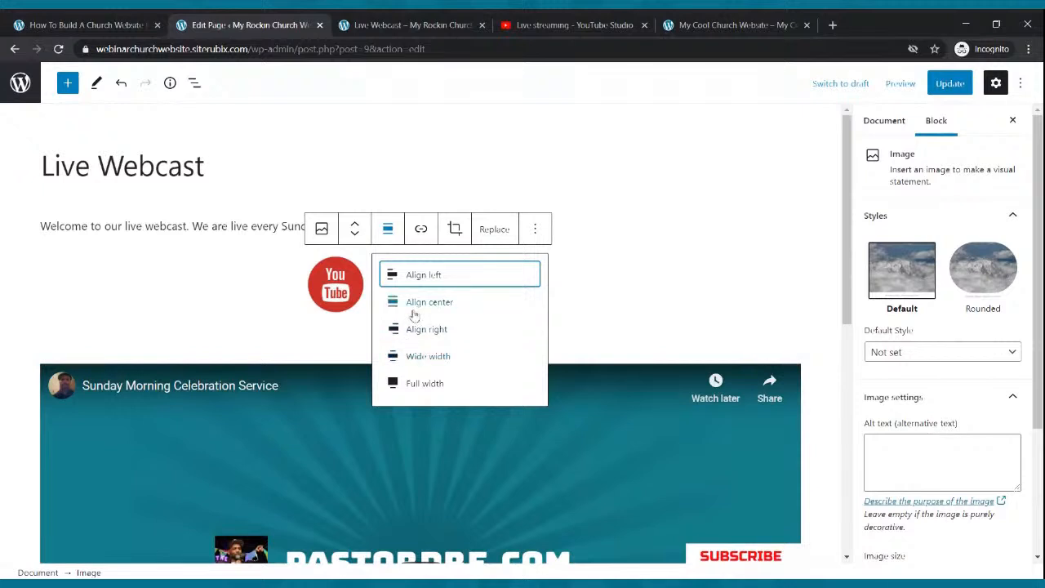
click(415, 277)
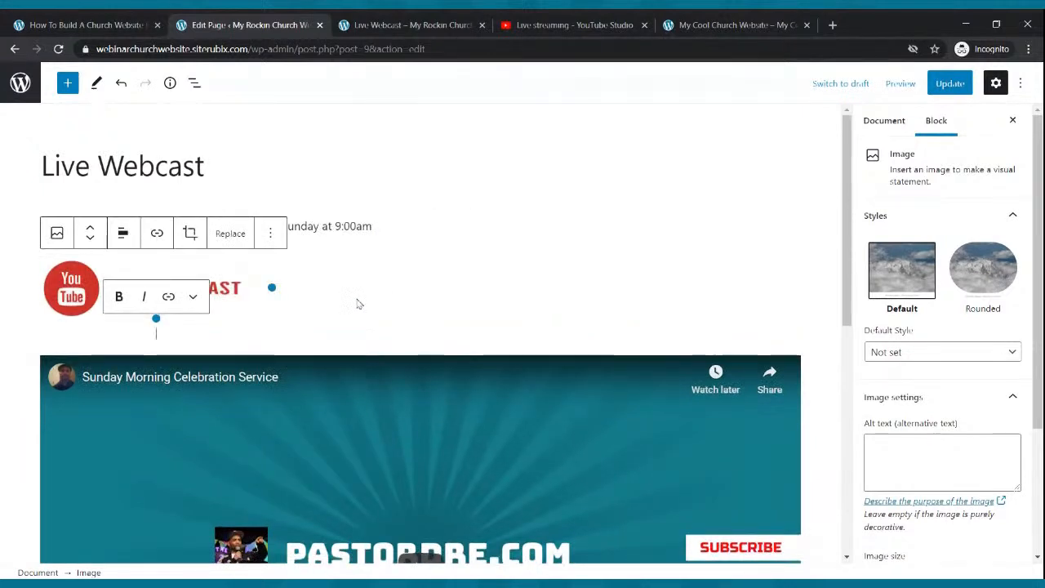
Update the page and reload the published Live Webcast page to check it.
click(358, 302)
click(950, 83)
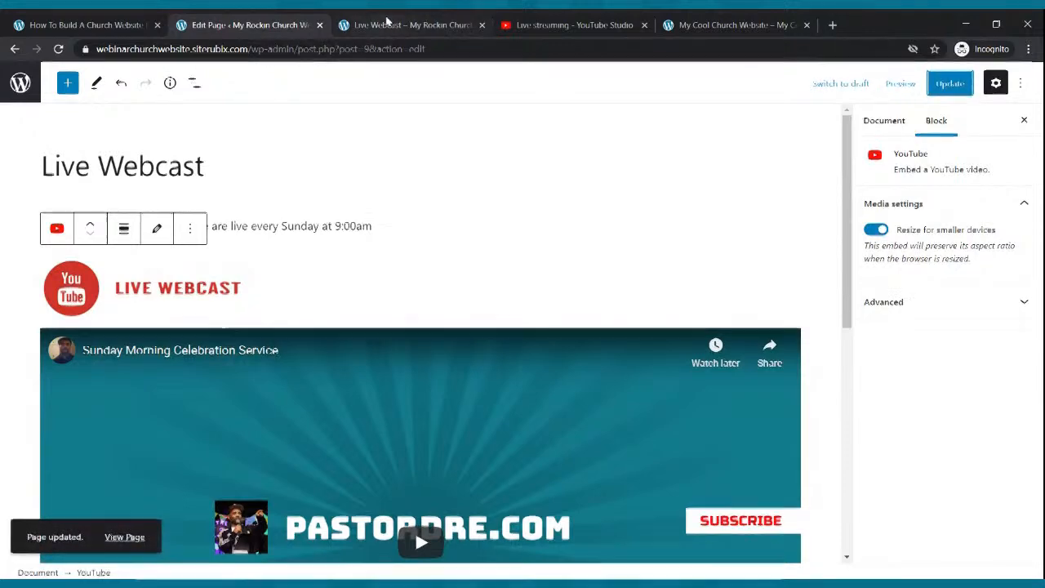
click(388, 24)
click(58, 49)
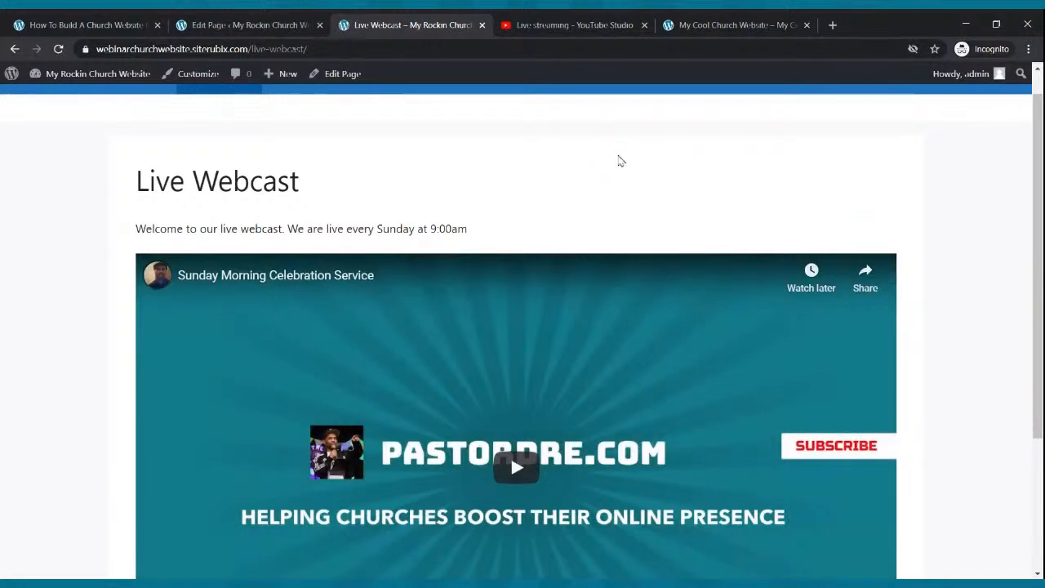
scroll(617, 158, up, 1)
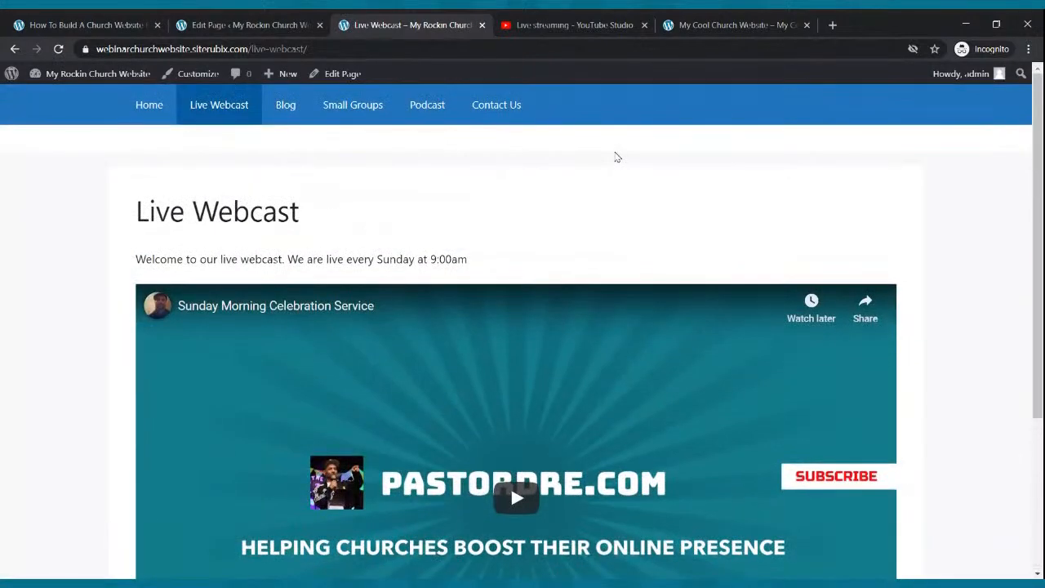
click(210, 22)
Save the page again and reload the published Live Webcast page twice.
click(225, 302)
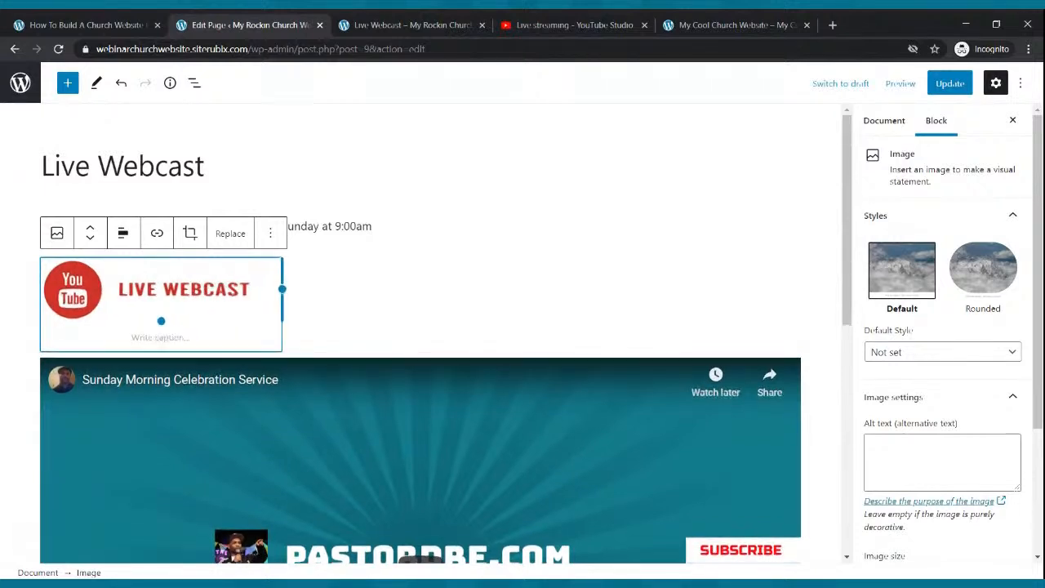
click(971, 83)
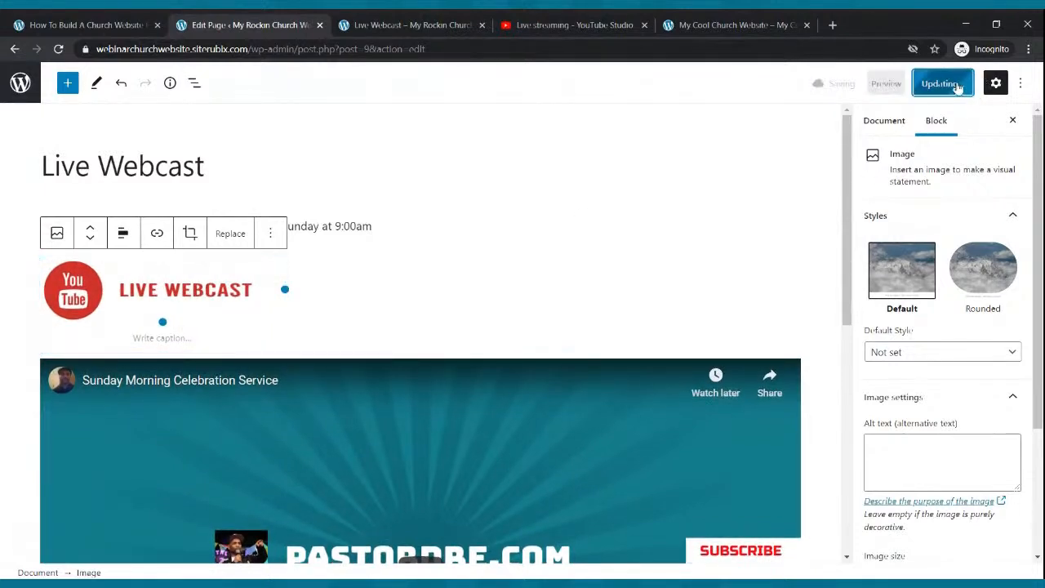
click(413, 25)
click(58, 49)
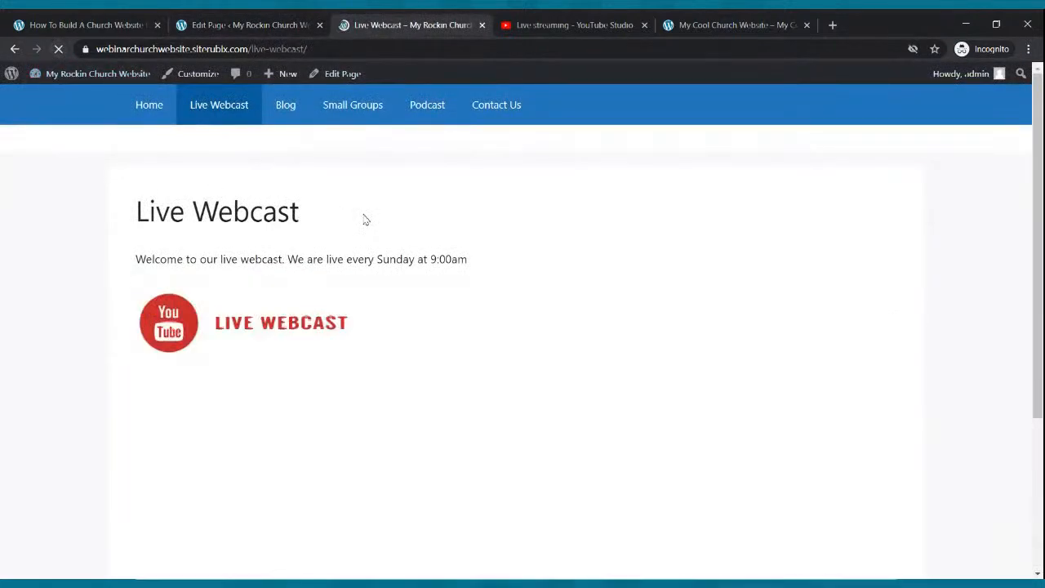
scroll(470, 329, down, 3)
scroll(472, 329, up, 3)
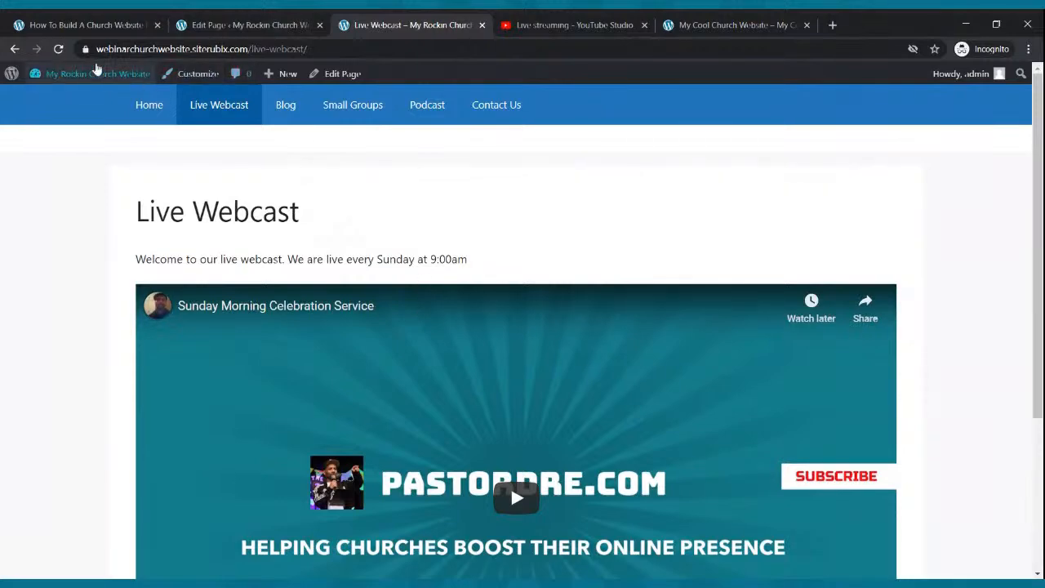
click(58, 49)
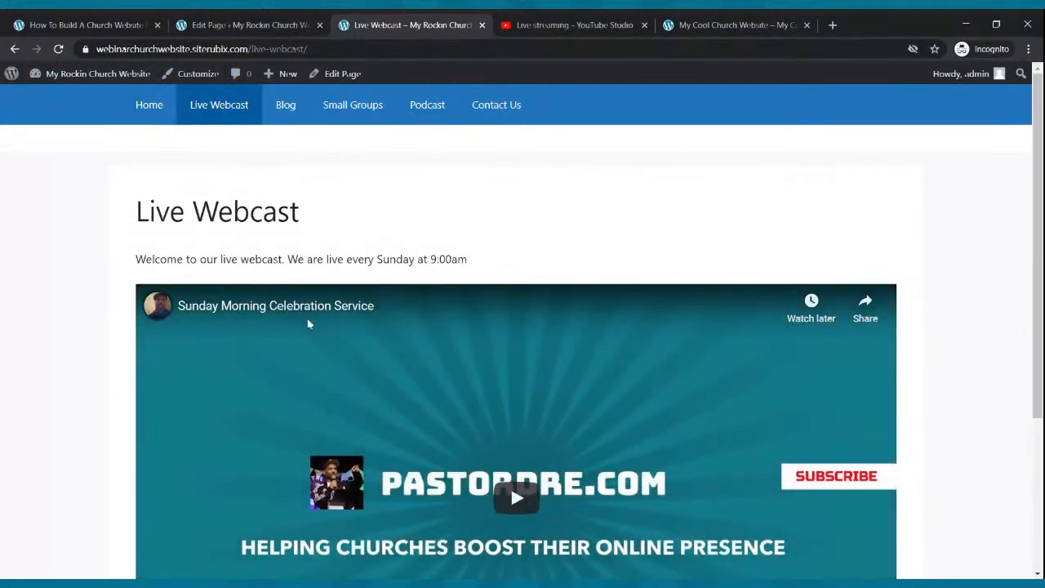
click(211, 24)
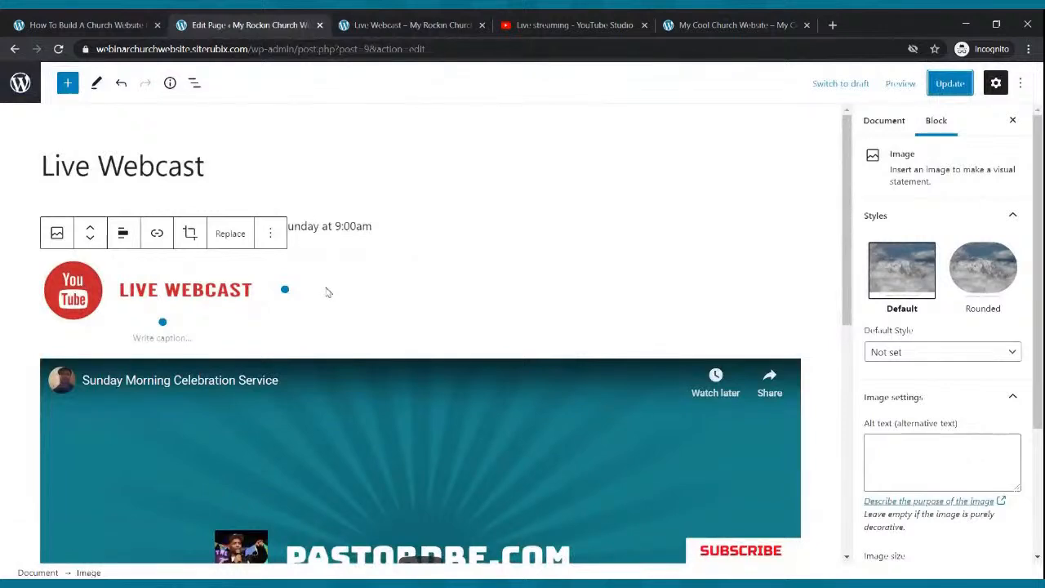
Widen the LIVE WEBCAST logo, update, and check its size on the live page.
drag(285, 289, 390, 303)
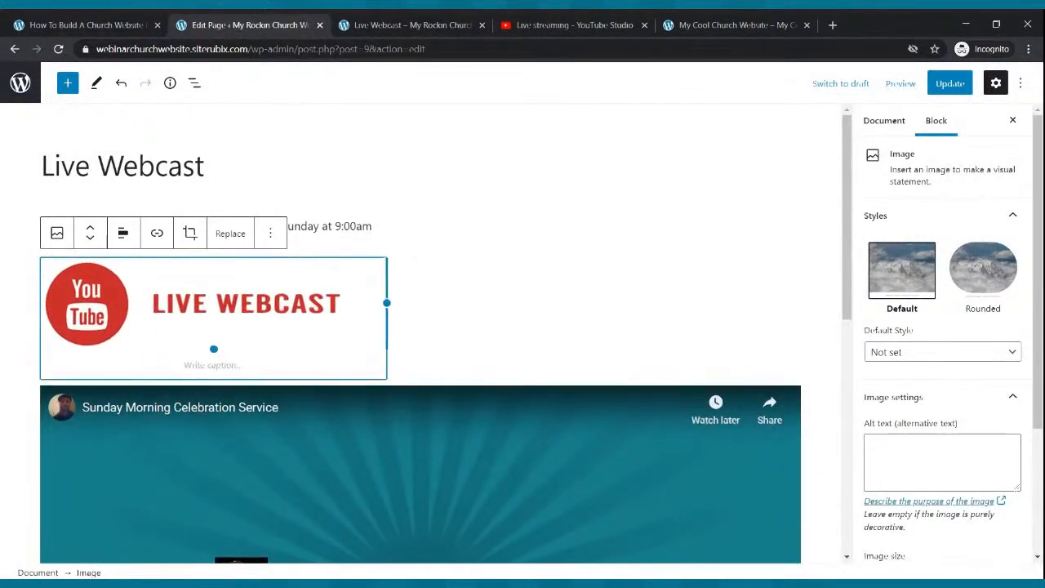
click(951, 85)
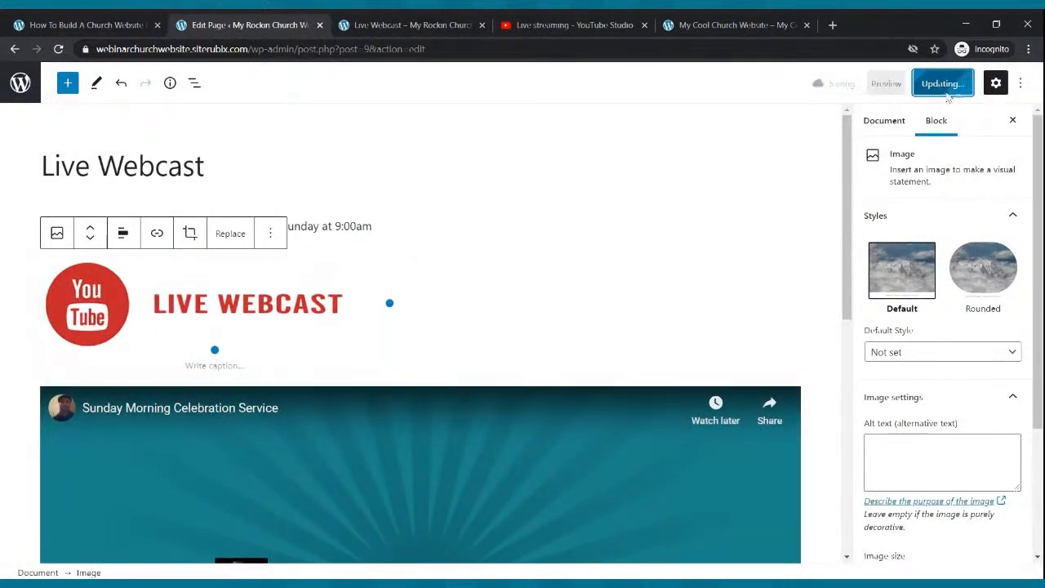
click(417, 23)
click(58, 49)
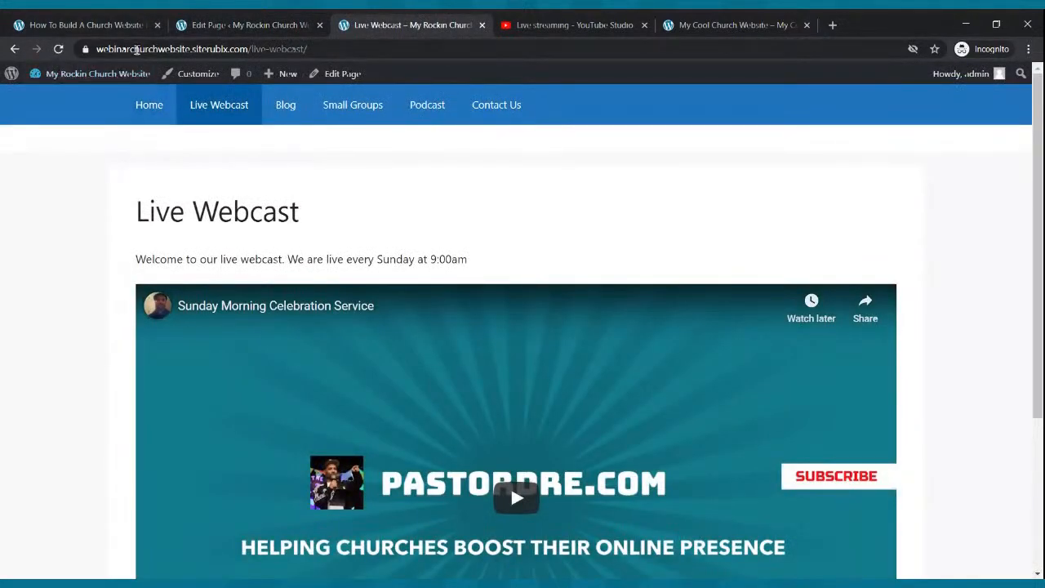
click(209, 23)
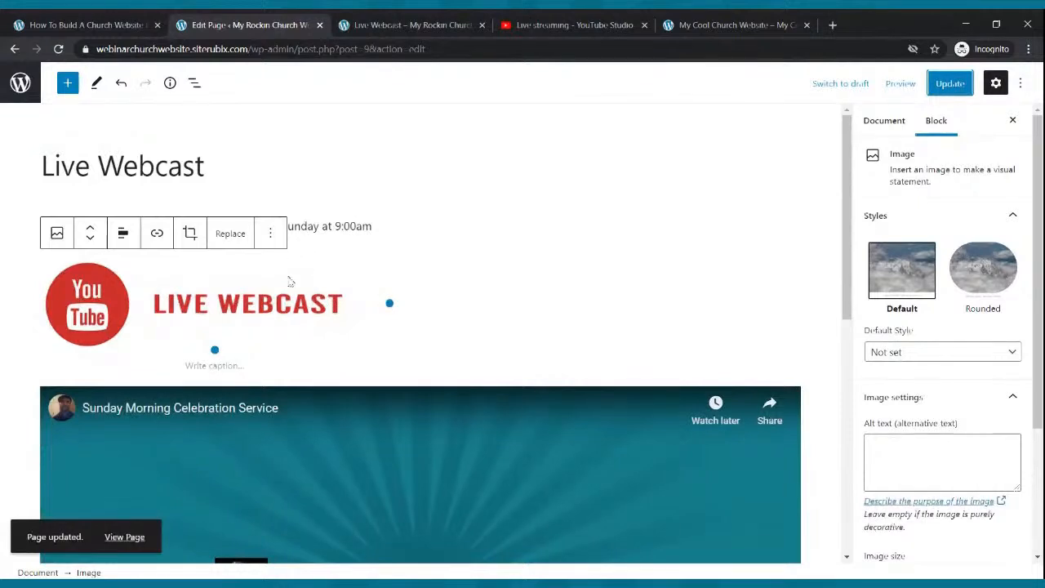
click(271, 234)
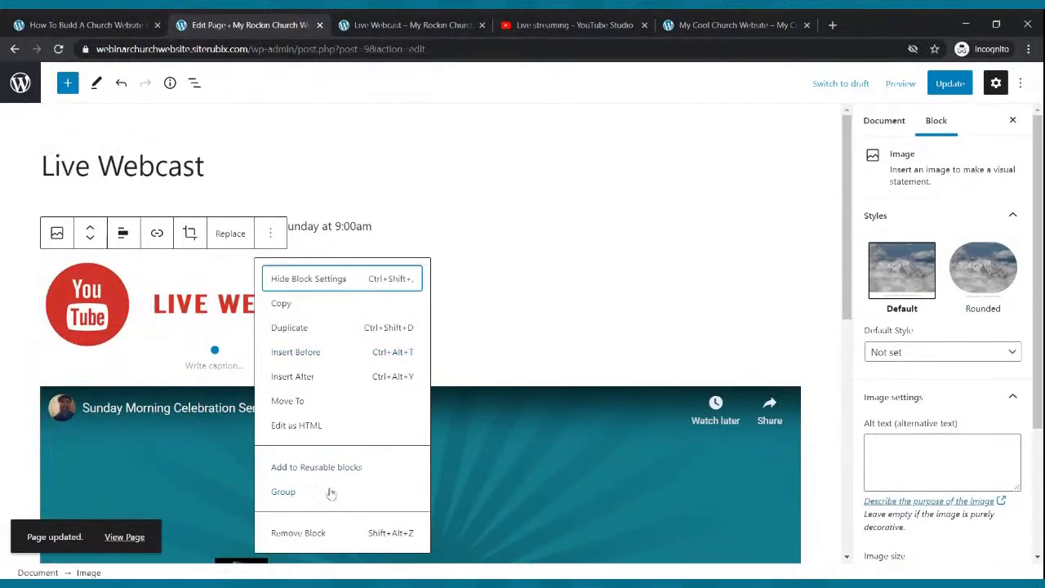
Remove the LIVE WEBCAST logo block, update the page, and check the live page.
click(331, 536)
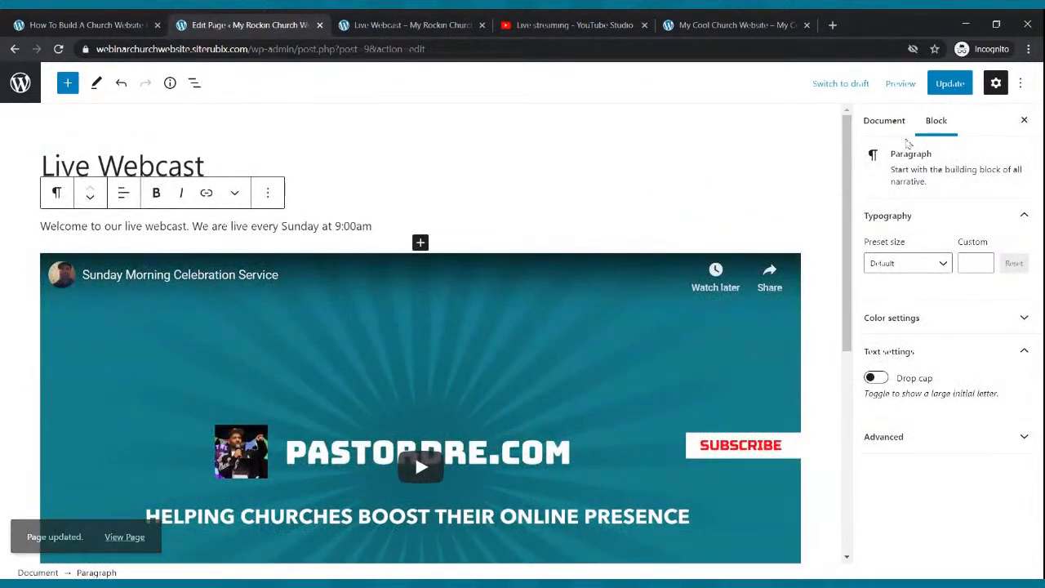
click(945, 88)
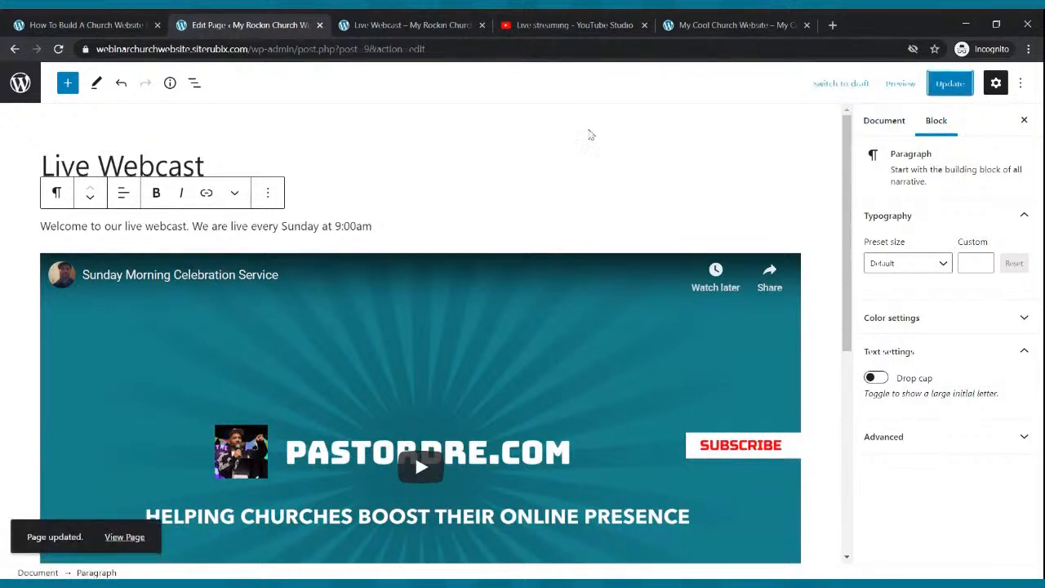
click(455, 26)
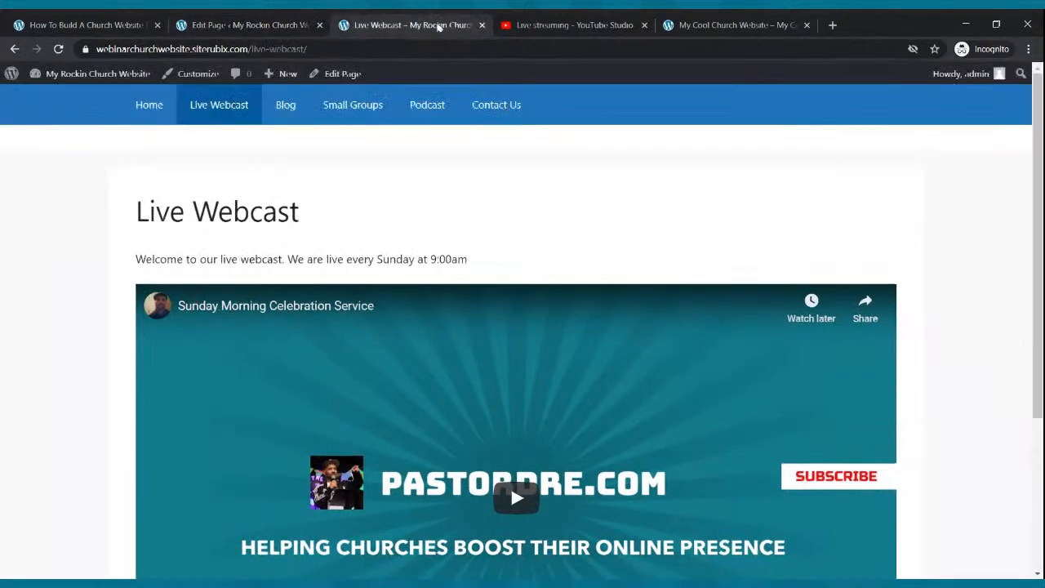
click(60, 49)
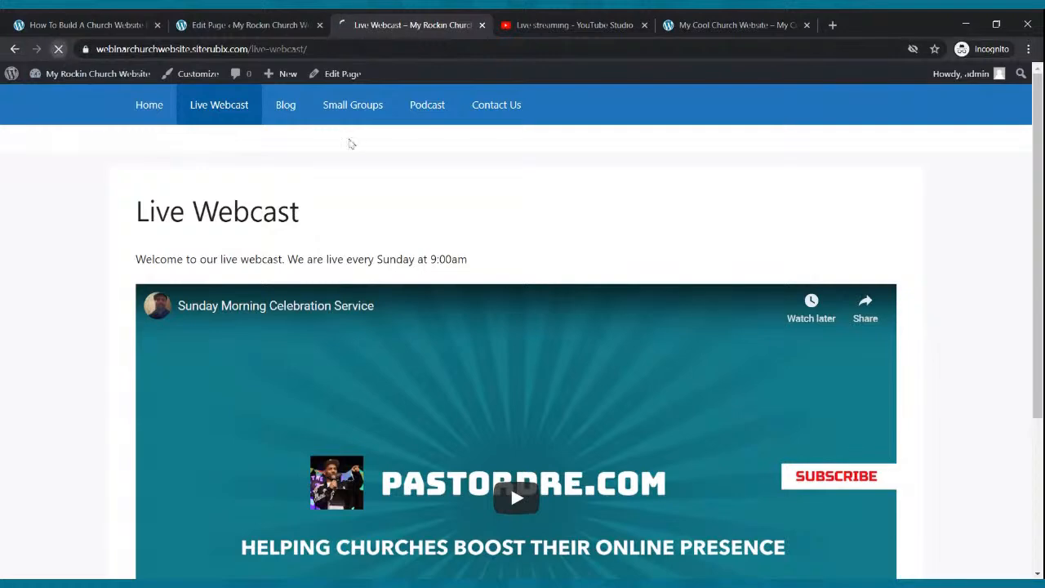
scroll(357, 136, down, 2)
scroll(359, 139, up, 2)
scroll(369, 110, down, 4)
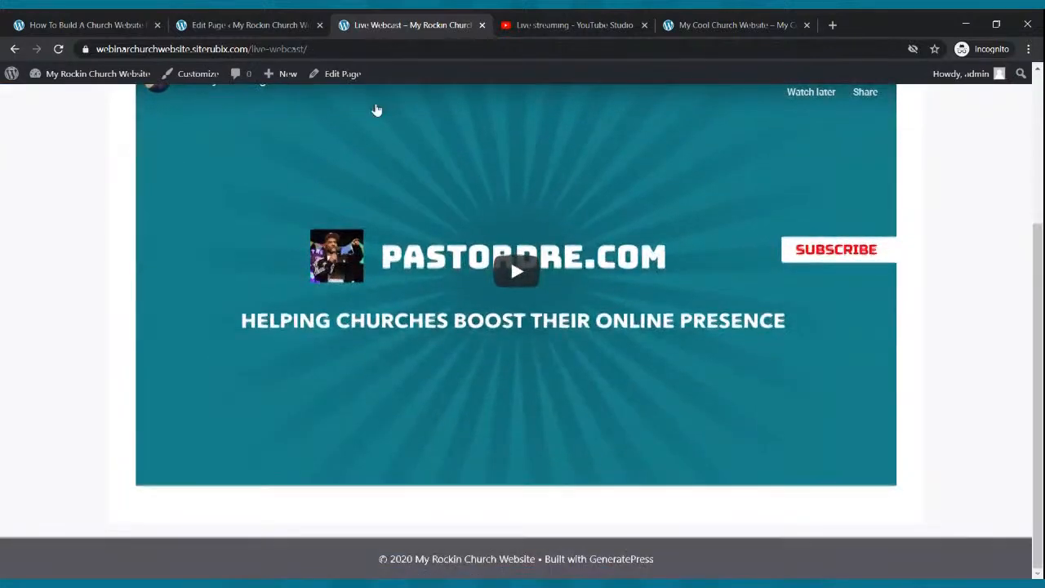
scroll(376, 111, up, 4)
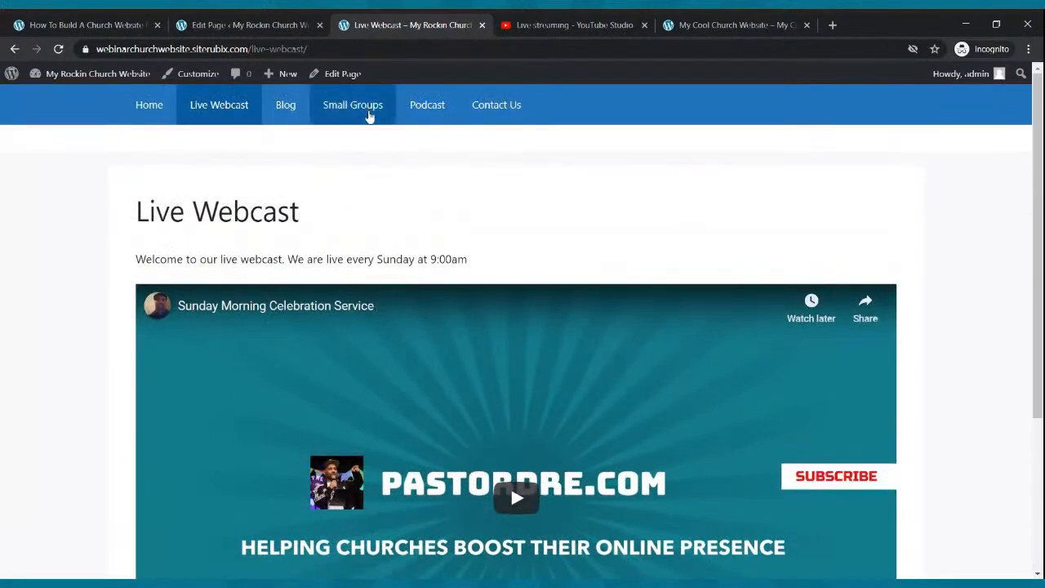
scroll(408, 241, down, 4)
scroll(407, 233, up, 4)
Open the site's home page with its three feature columns.
click(163, 112)
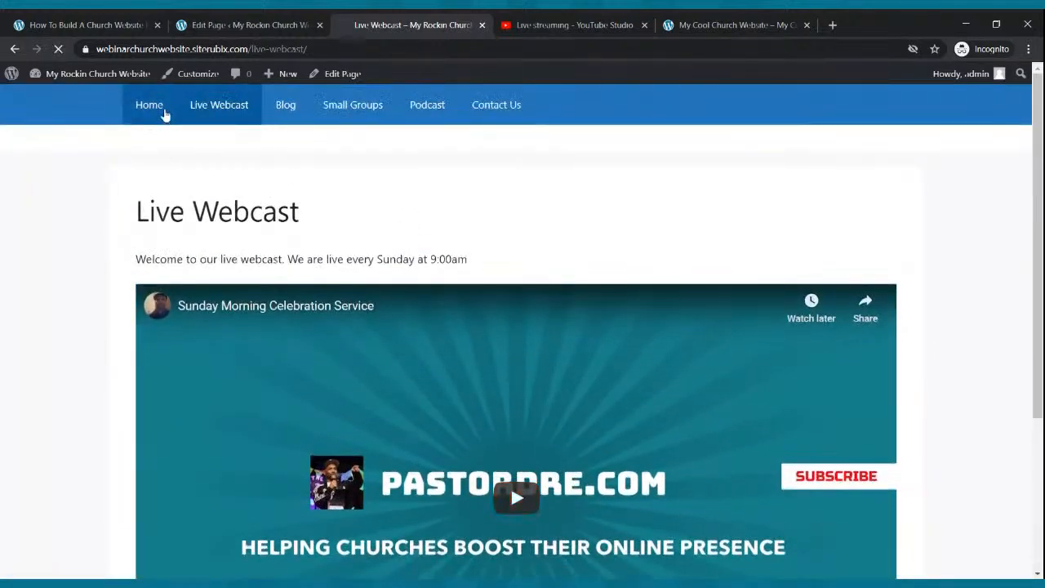
scroll(319, 263, down, 10)
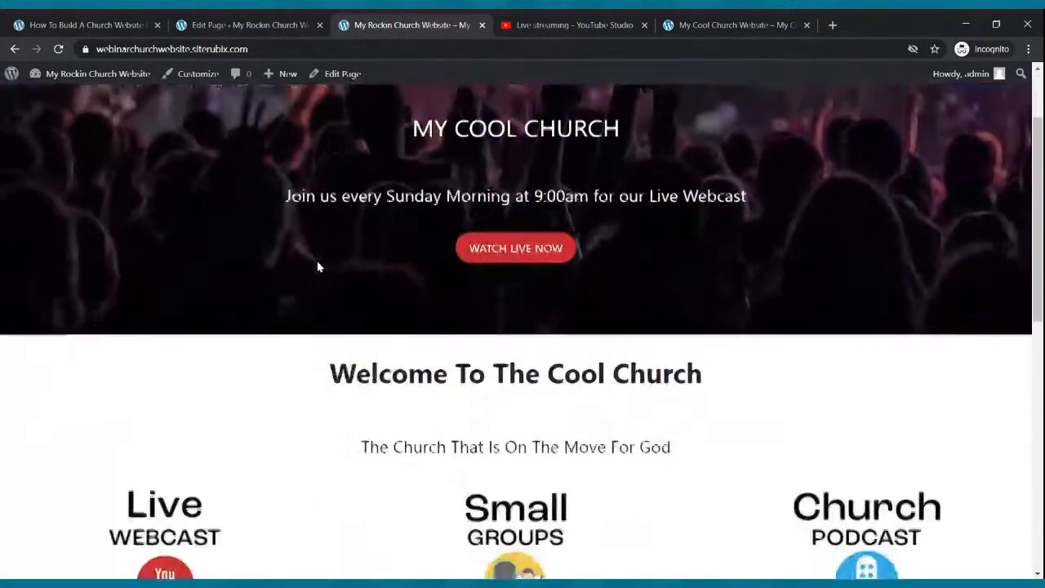
scroll(321, 259, up, 6)
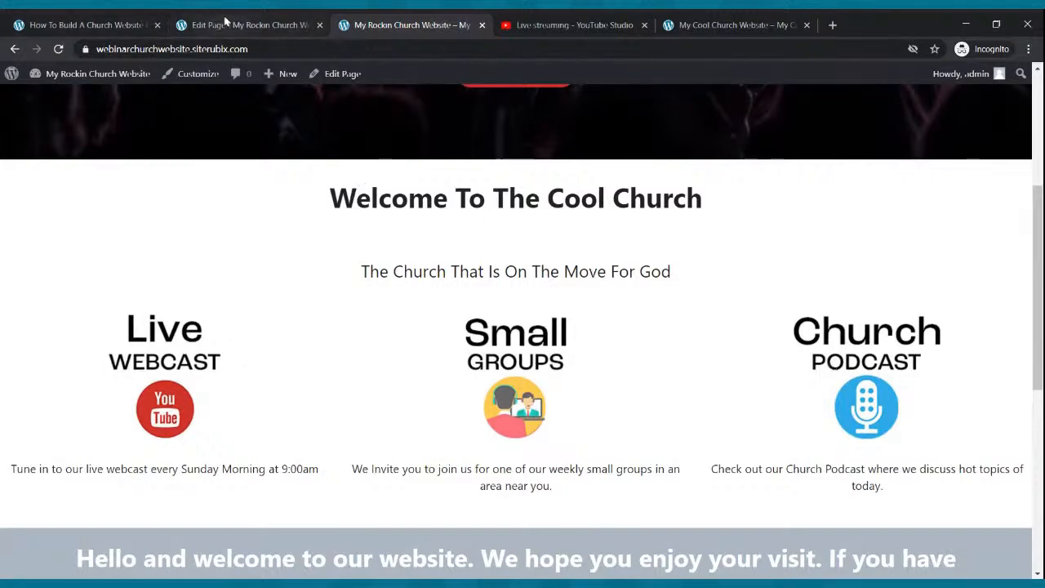
Open the Home page in the block editor from Pages and select the Live WEBCAST image.
click(227, 25)
click(30, 92)
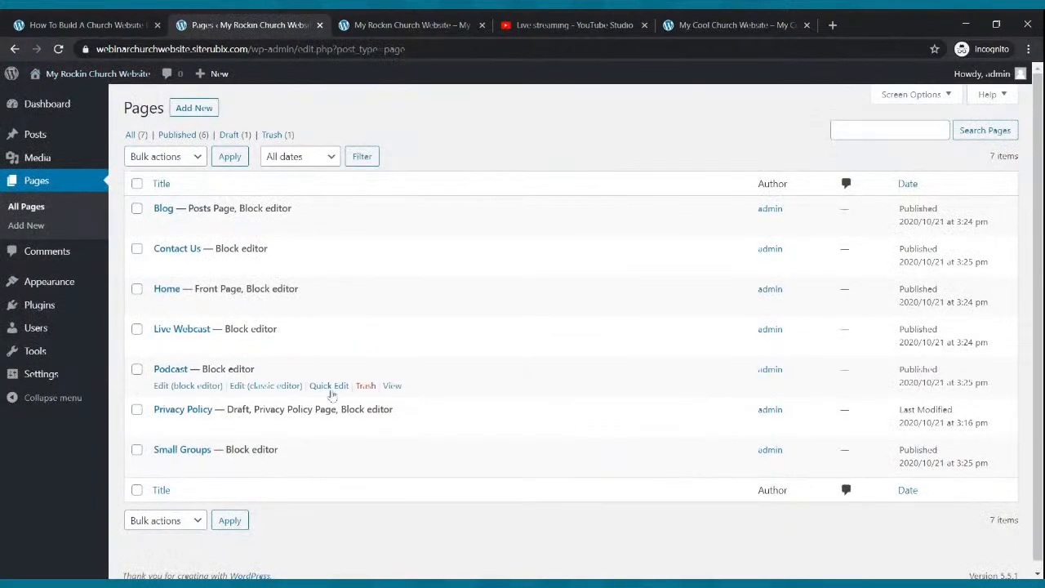
click(181, 307)
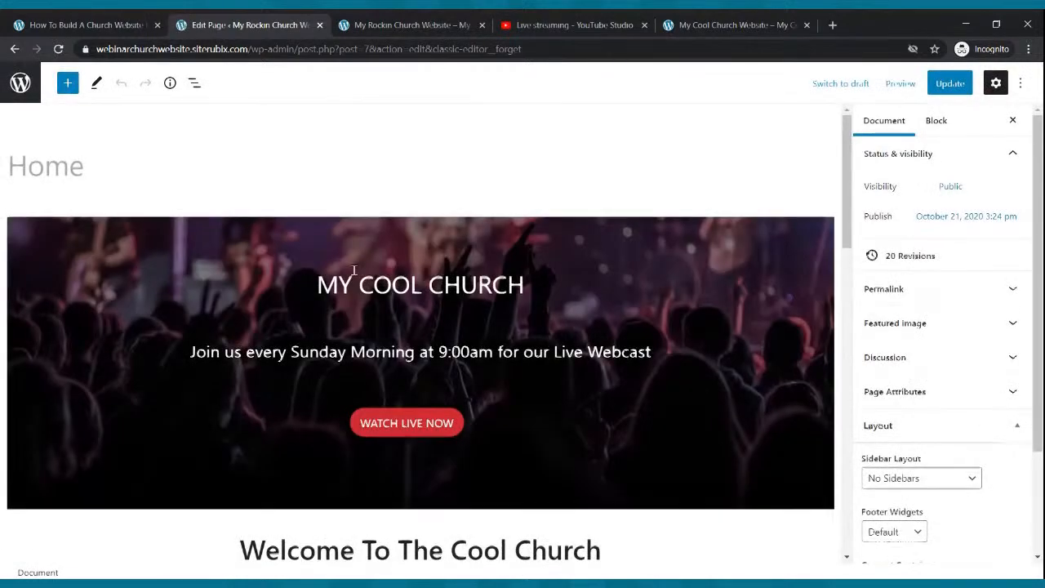
scroll(353, 270, down, 4)
click(124, 407)
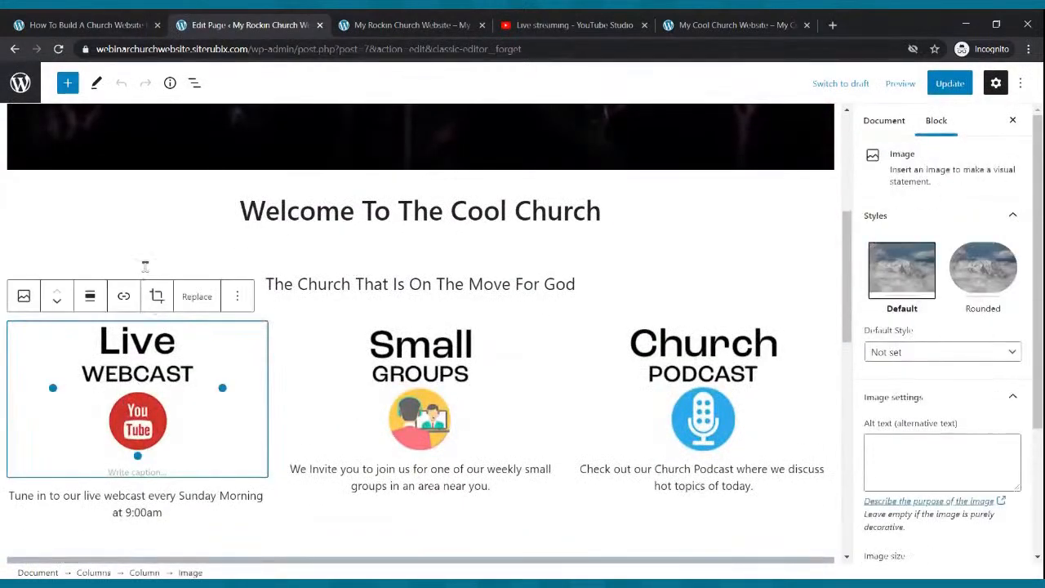
Link the Live WEBCAST column image to the copied live-webcast page URL.
click(124, 300)
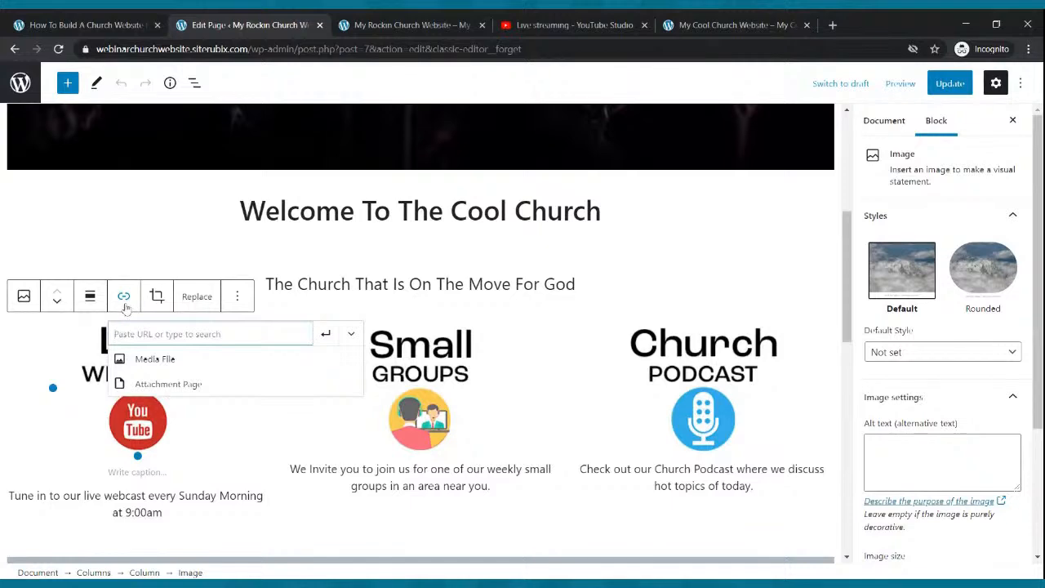
click(343, 21)
scroll(332, 183, up, 5)
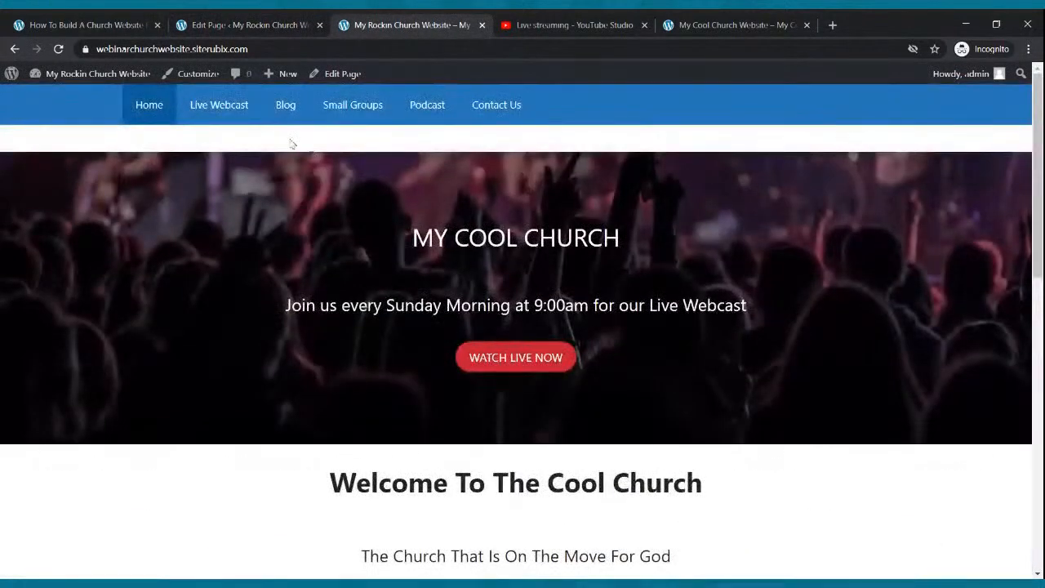
click(225, 118)
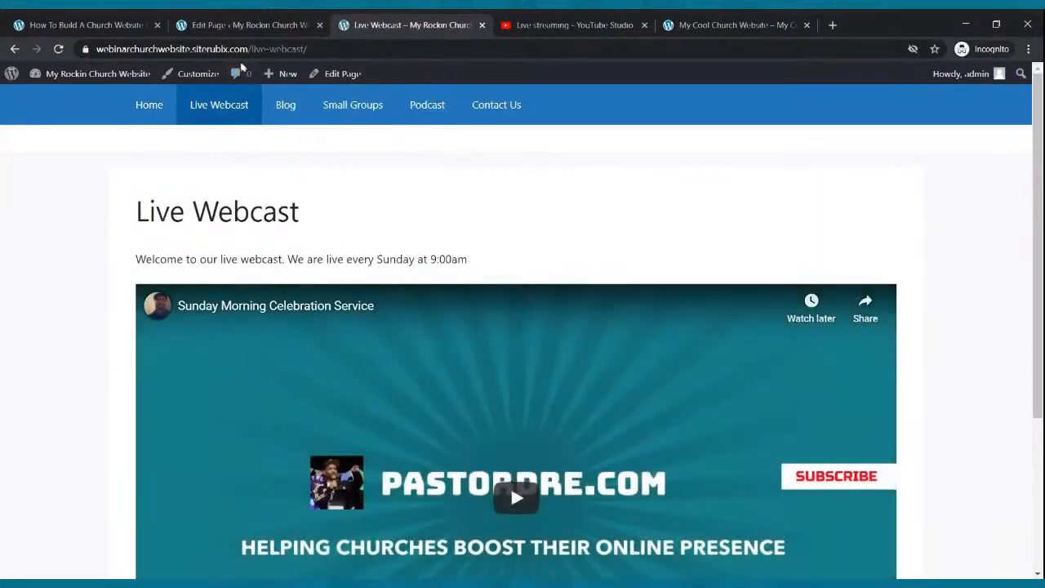
click(239, 51)
key(ctrl+c)
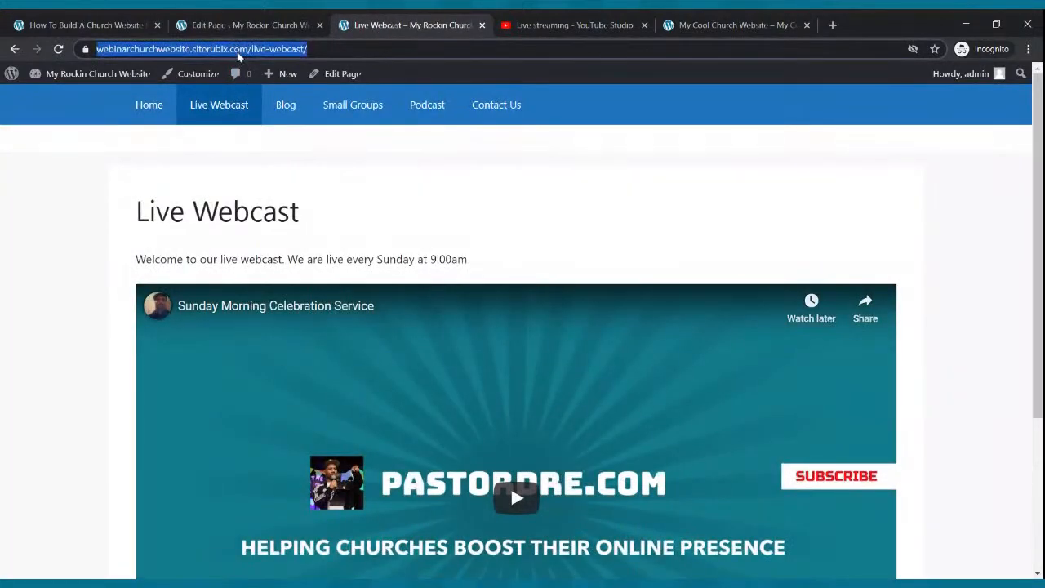
click(237, 24)
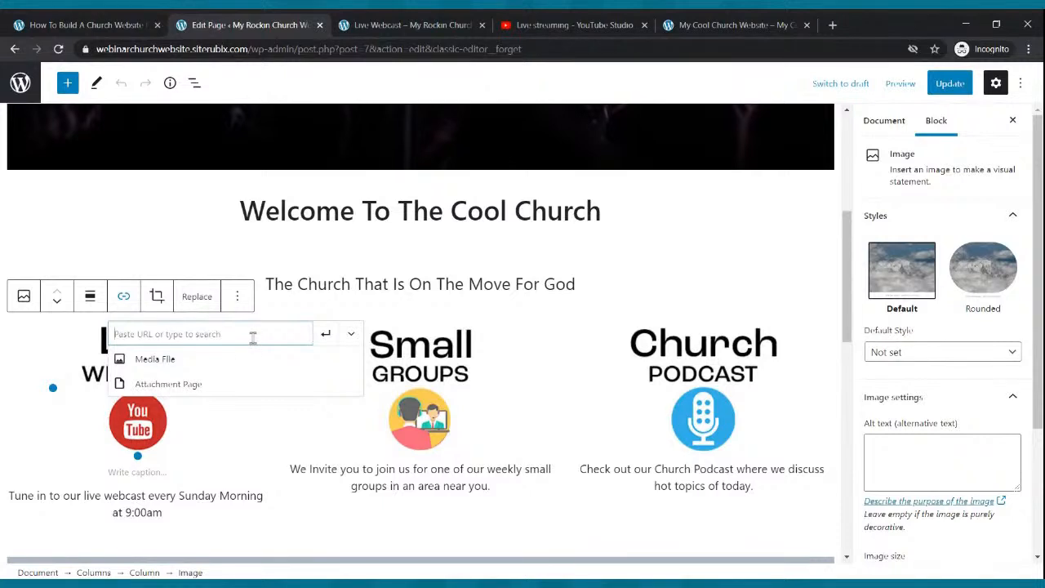
key(ctrl+v)
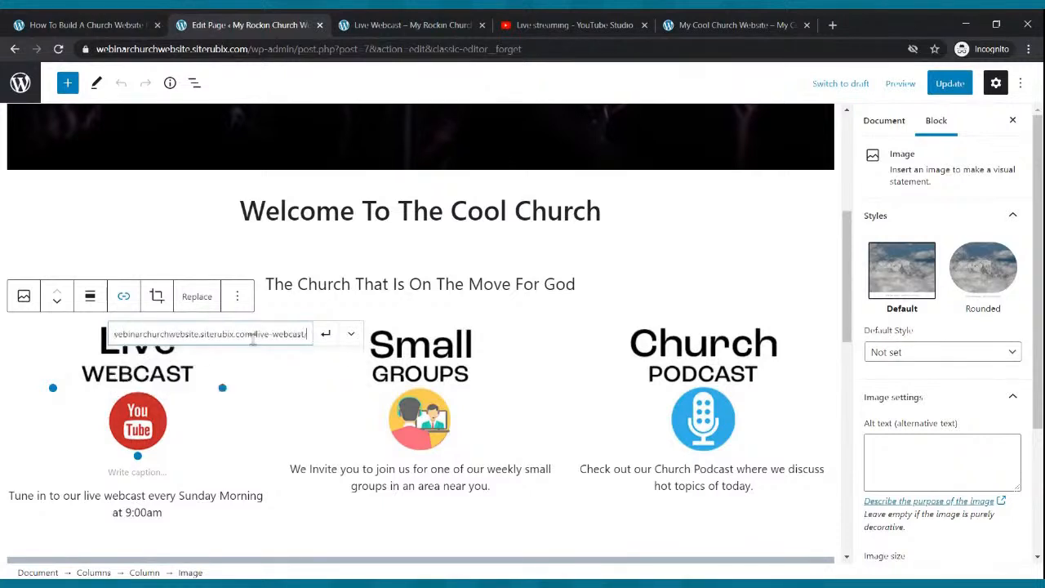
click(324, 347)
click(415, 365)
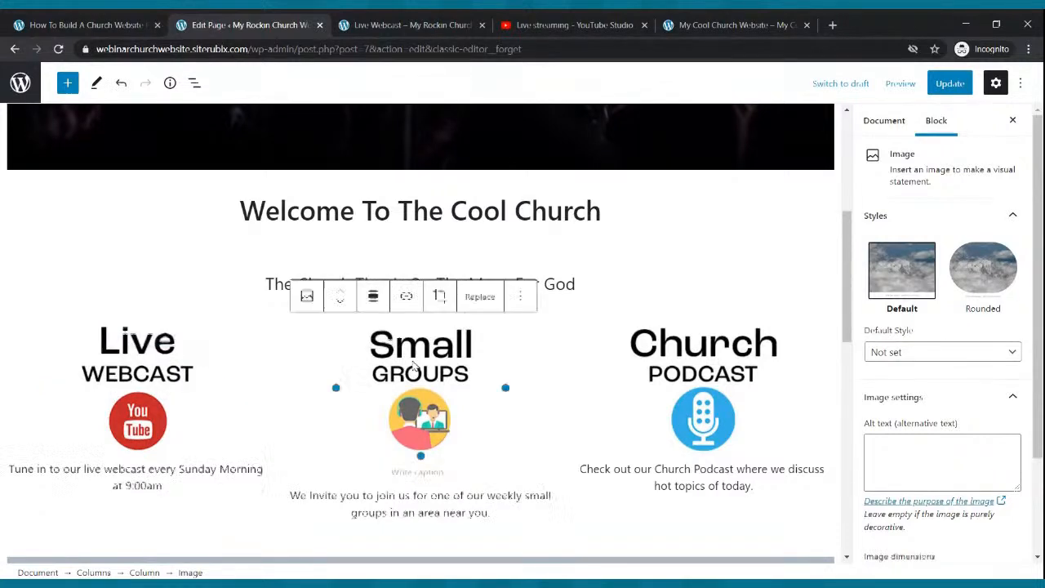
Link the Small Groups column image to the copied small-groups page URL.
click(406, 295)
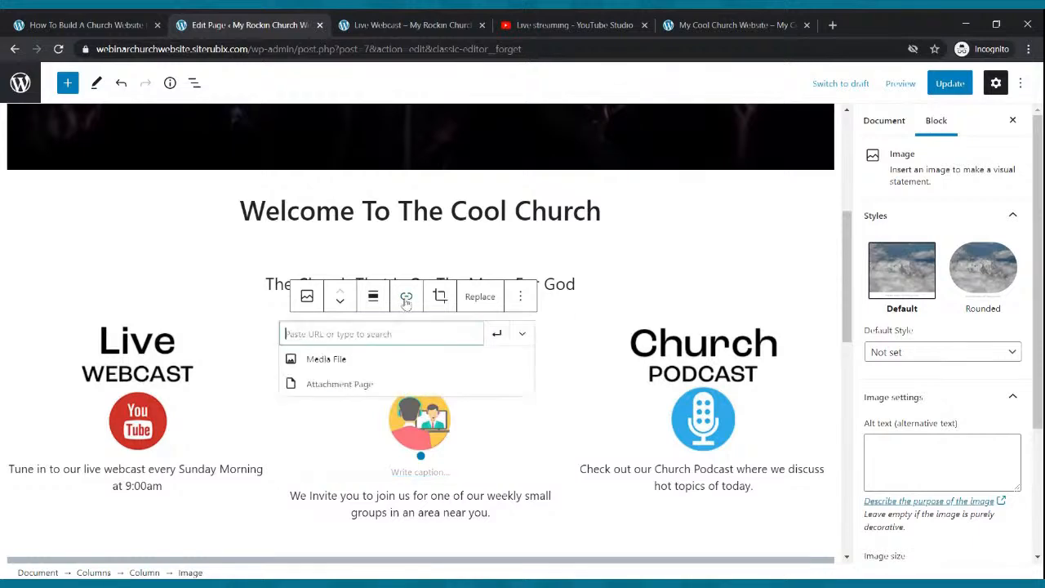
click(380, 25)
click(365, 114)
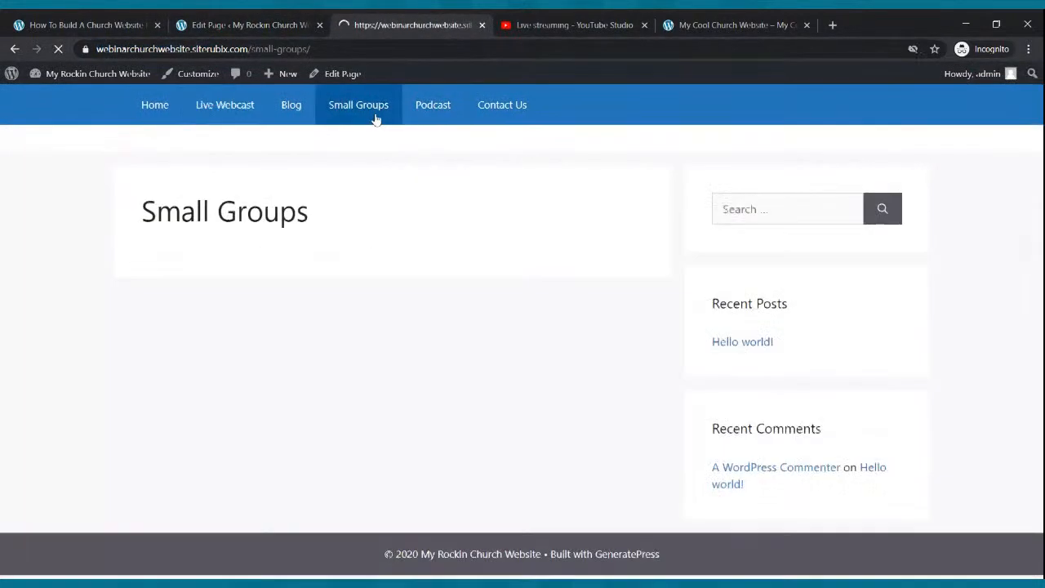
click(299, 49)
key(ctrl+c)
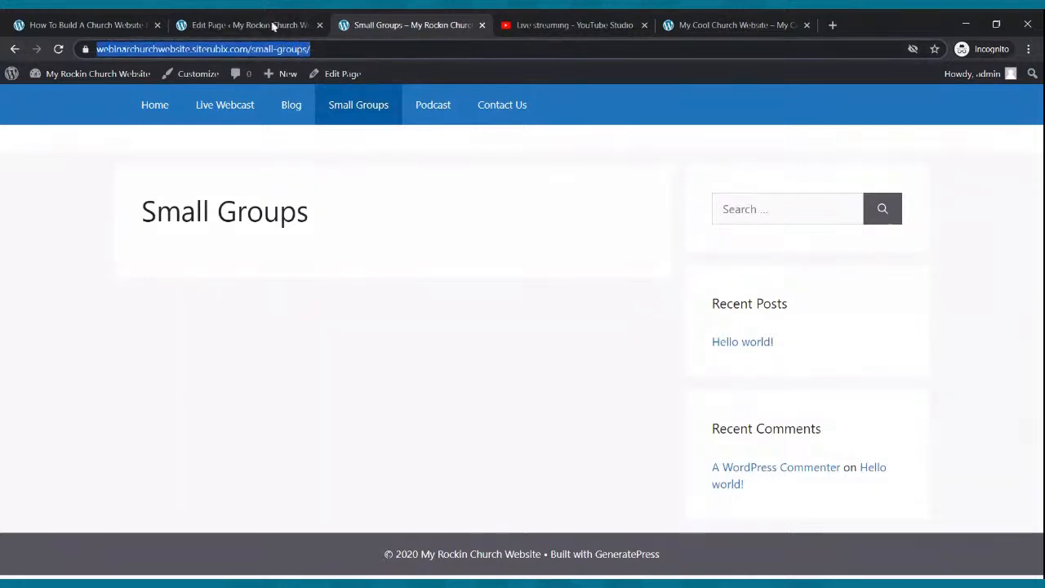
click(270, 25)
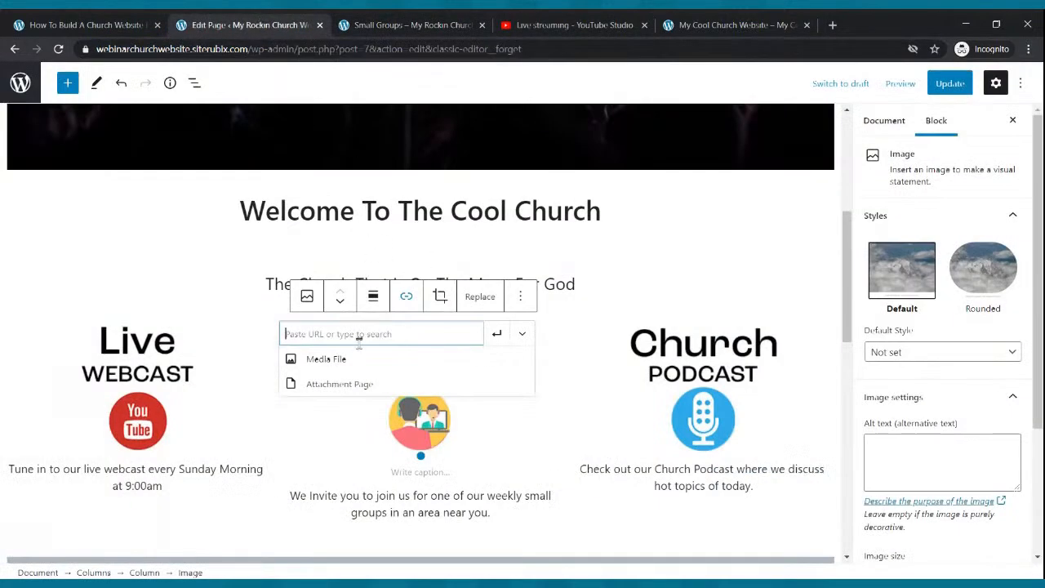
key(ctrl+v)
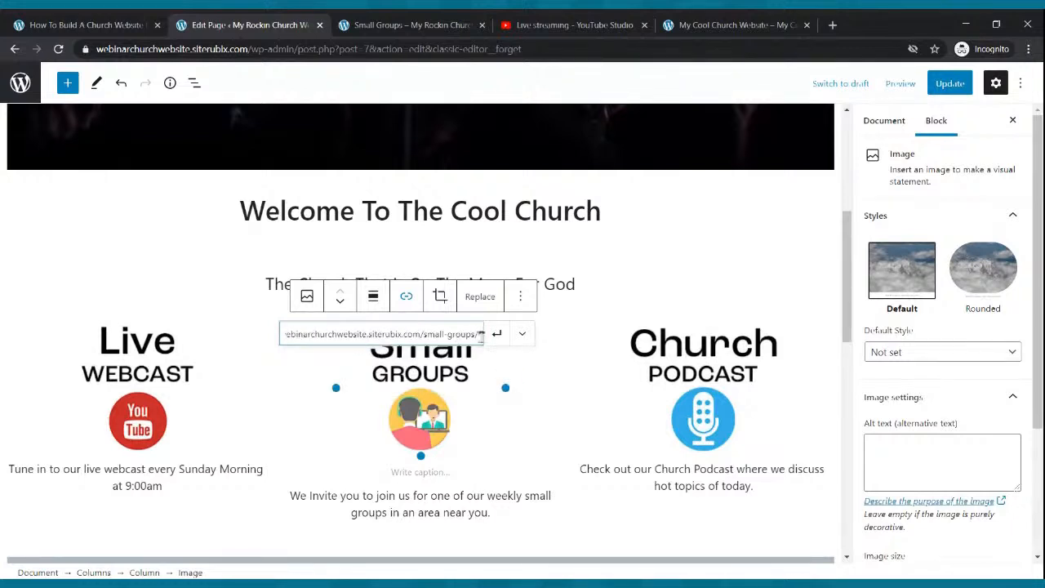
click(495, 340)
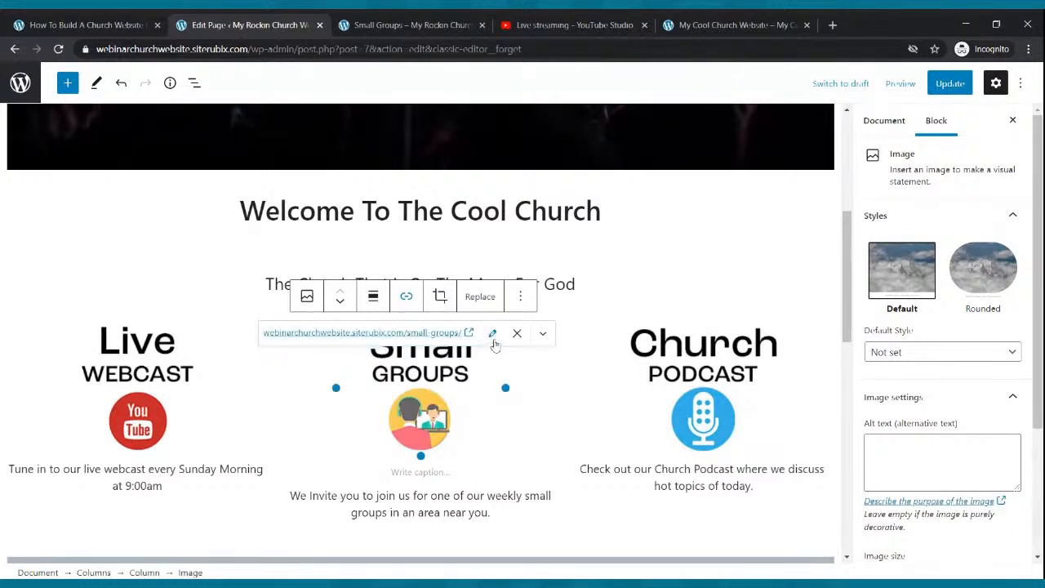
click(674, 351)
click(691, 296)
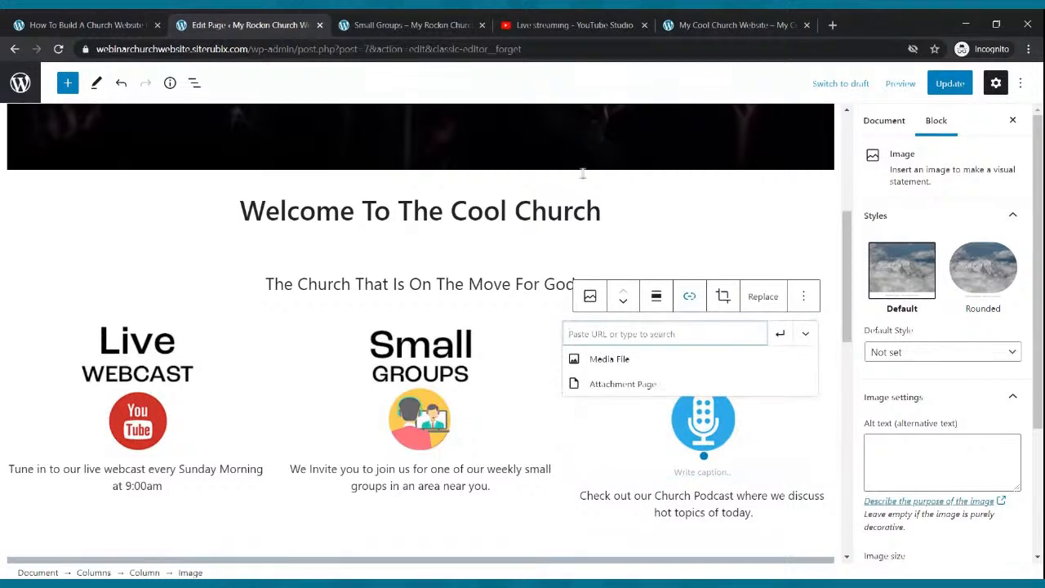
Set the copied Podcast page URL as the Church Podcast image link and update the Home page.
click(448, 25)
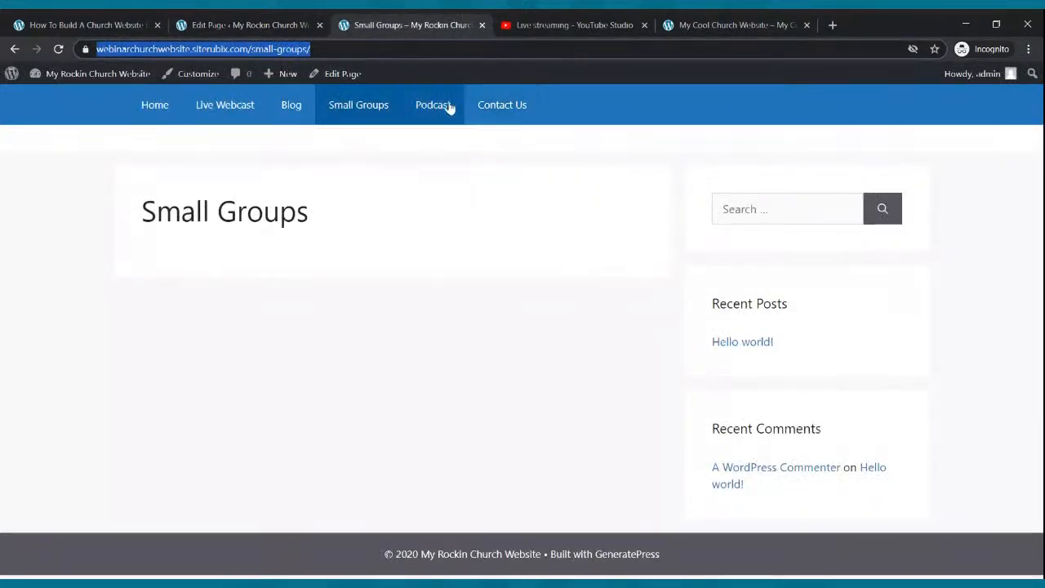
click(448, 107)
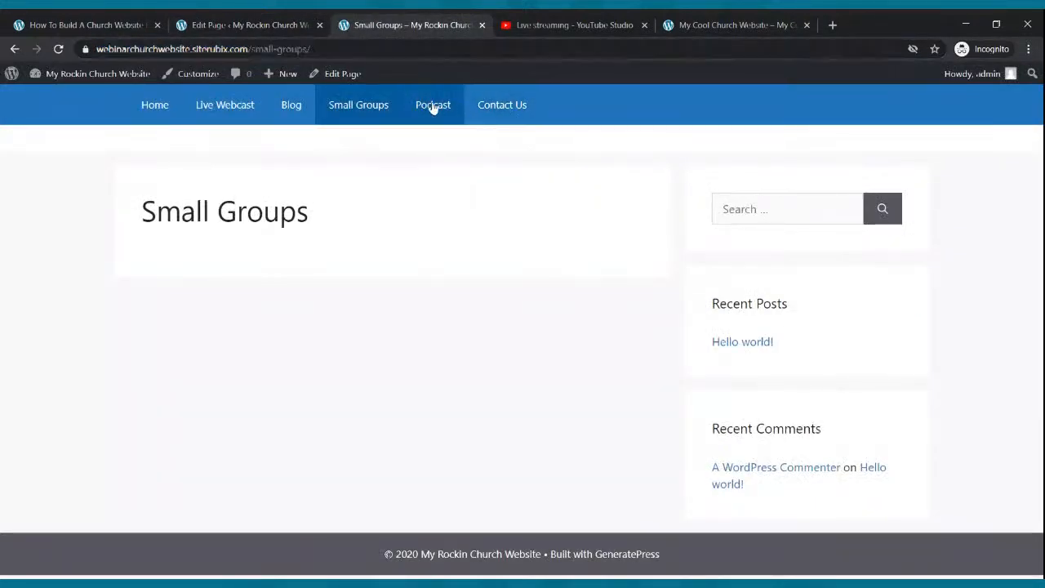
click(299, 52)
key(ctrl+c)
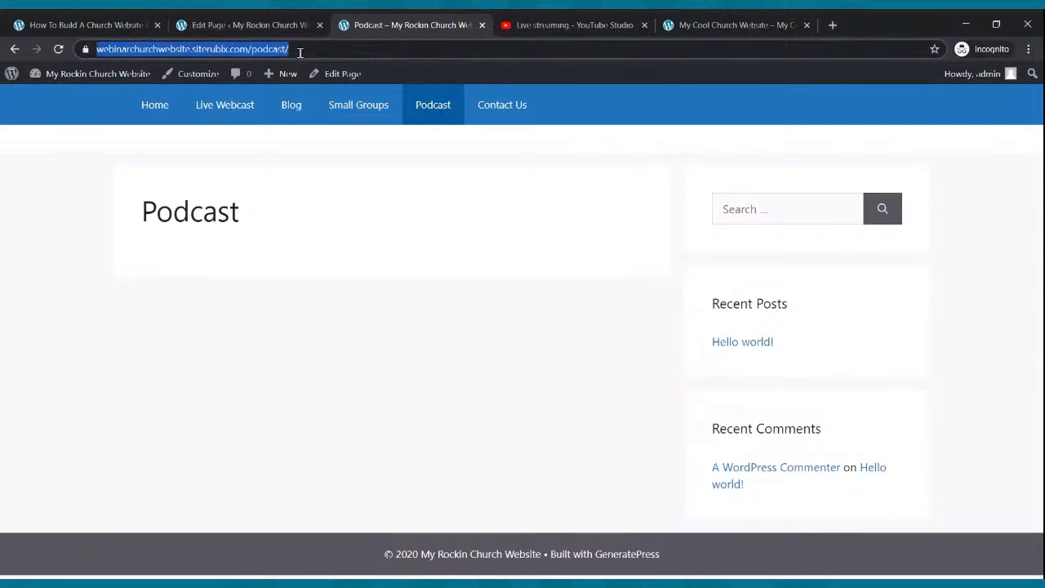
click(245, 24)
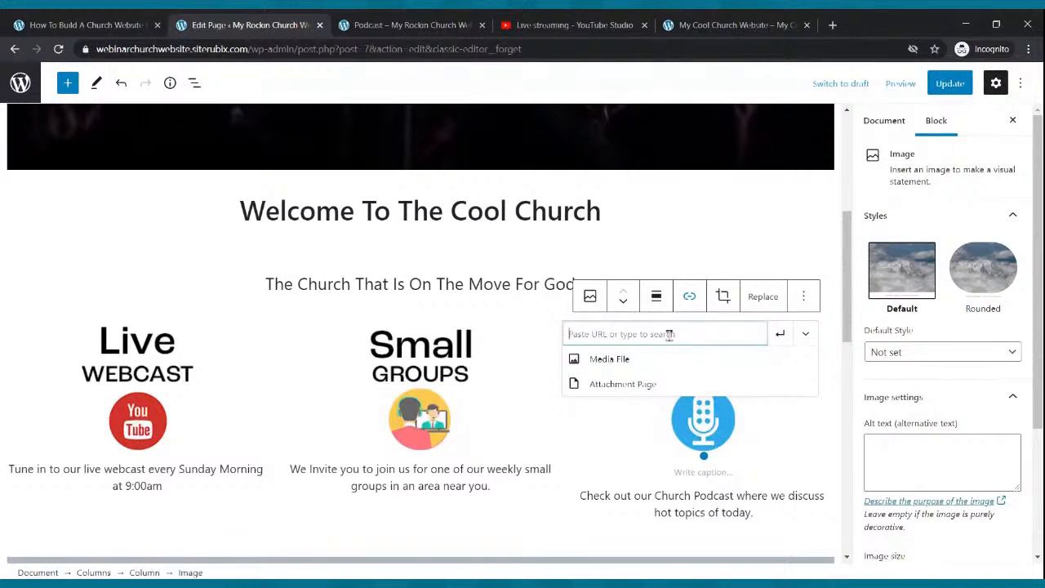
key(ctrl+v)
click(781, 338)
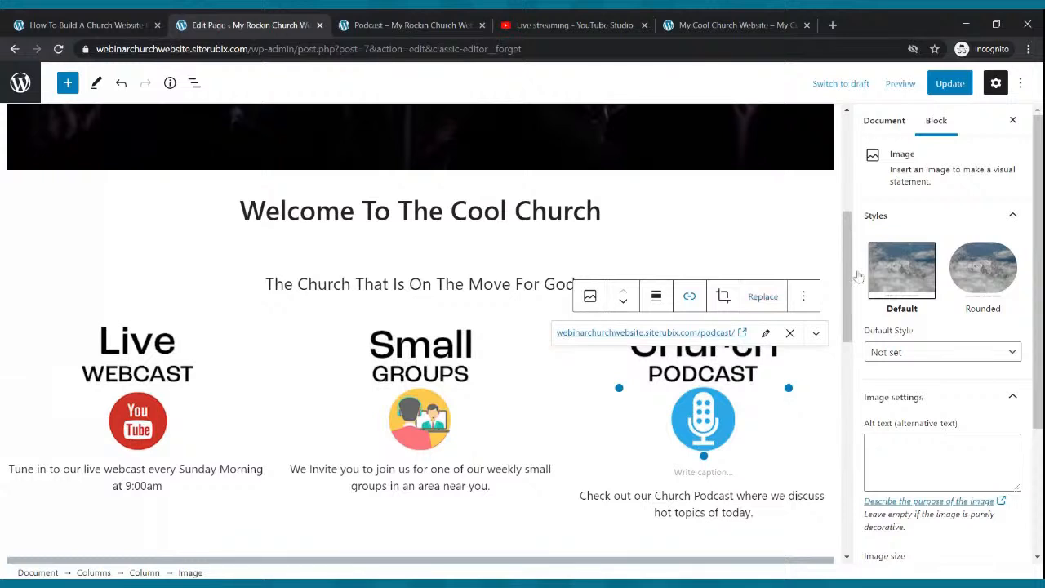
click(947, 83)
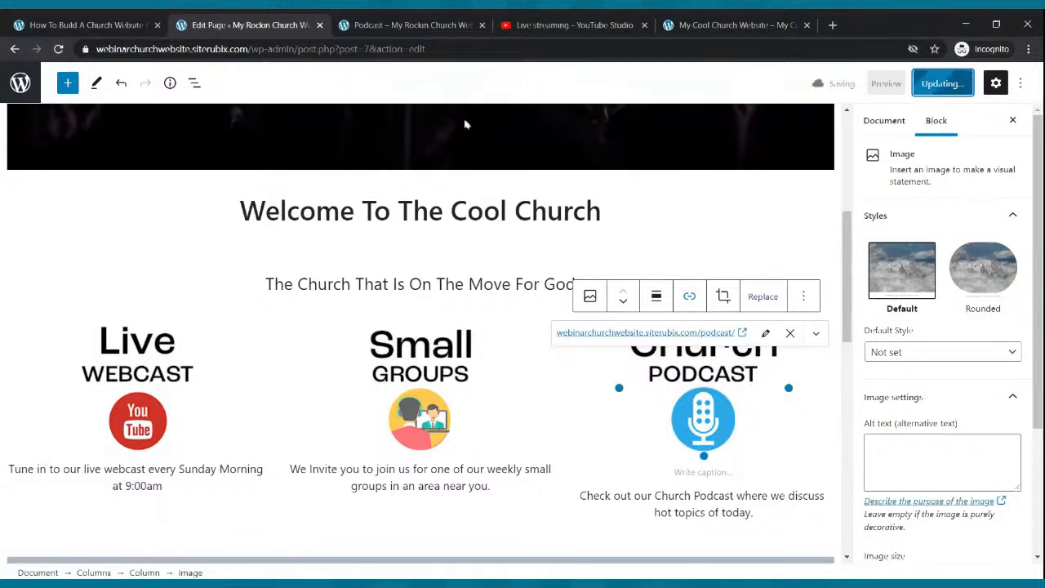
click(408, 24)
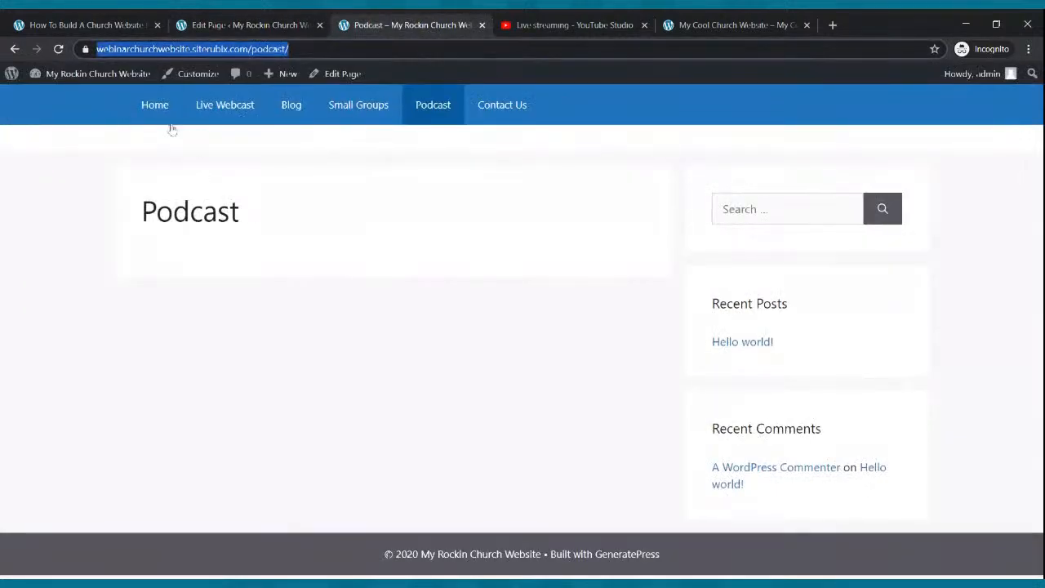
On the live home page, confirm the Small Groups and Live Webcast images open their pages.
click(163, 115)
scroll(523, 326, down, 4)
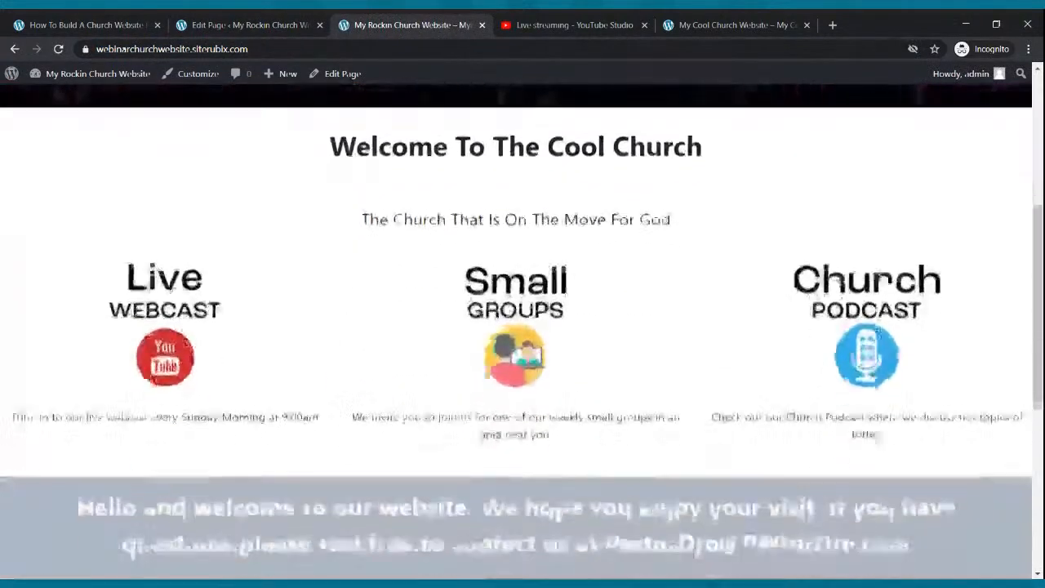
click(549, 302)
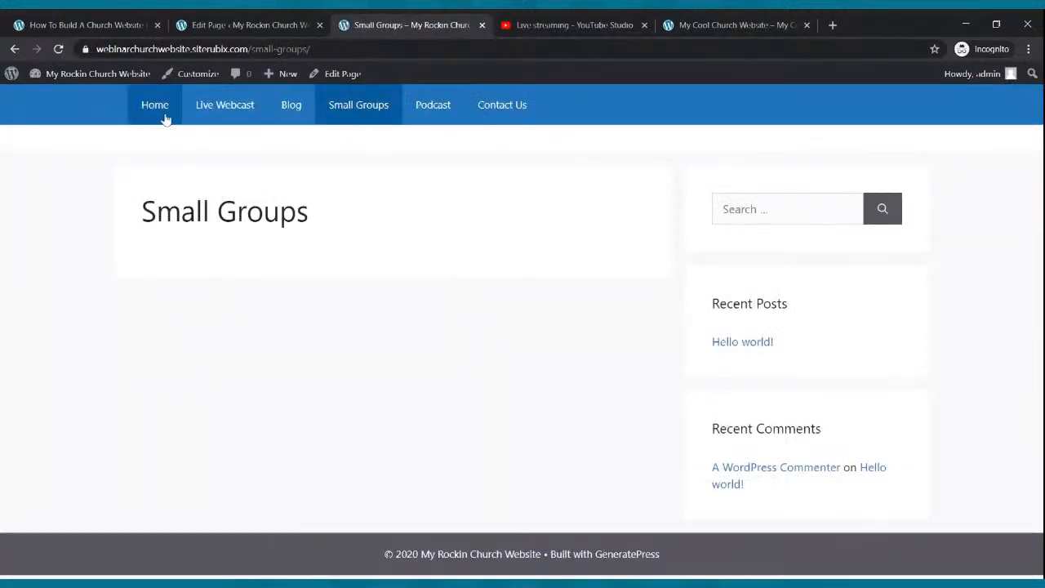
scroll(339, 264, down, 4)
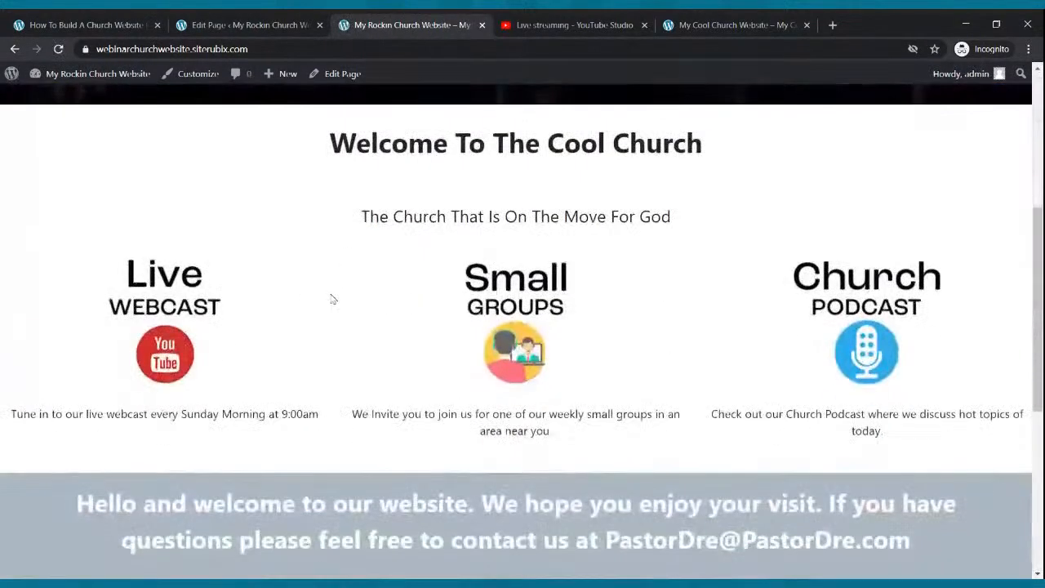
click(193, 288)
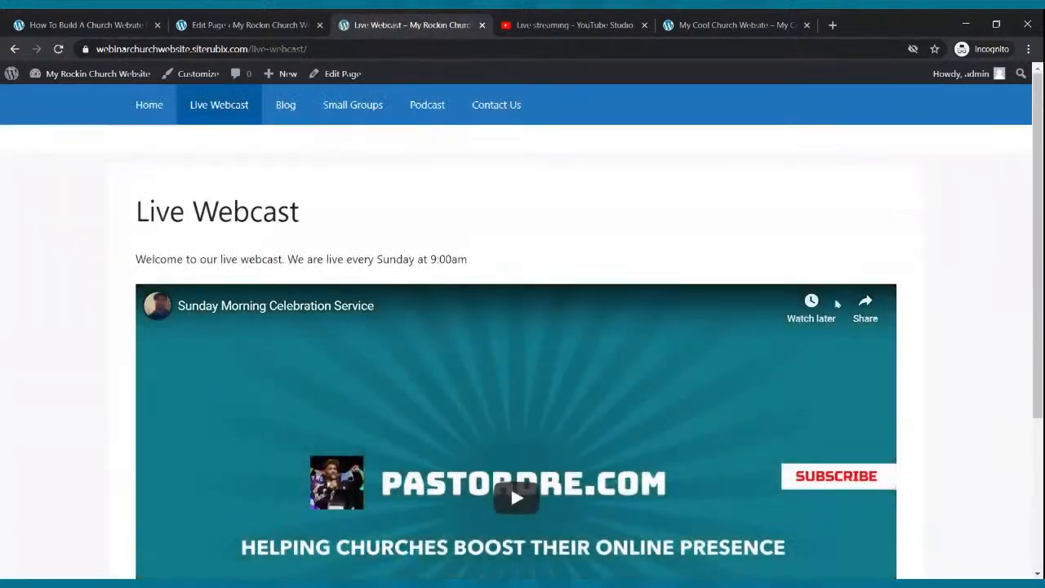
click(147, 111)
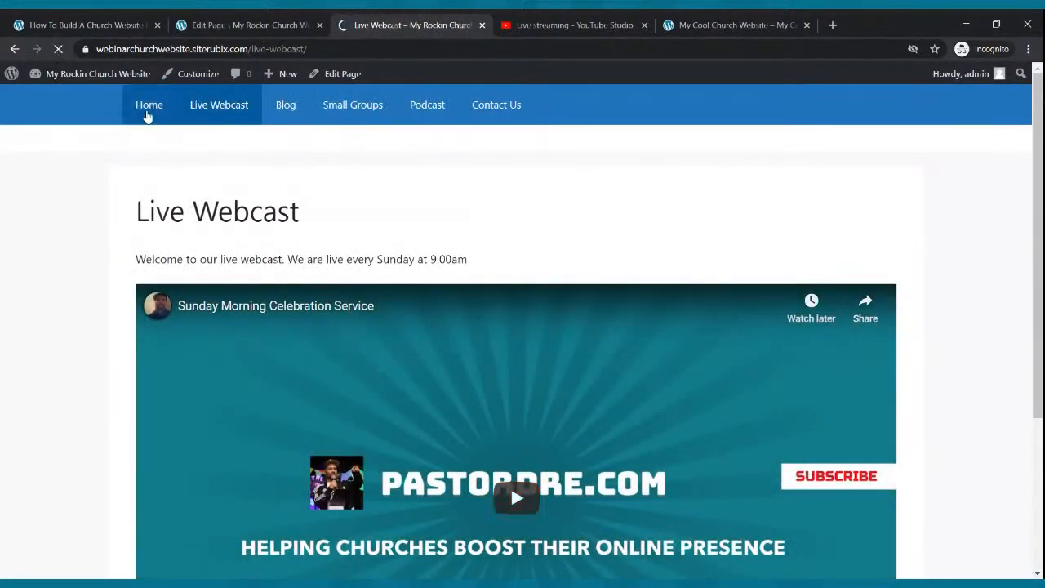
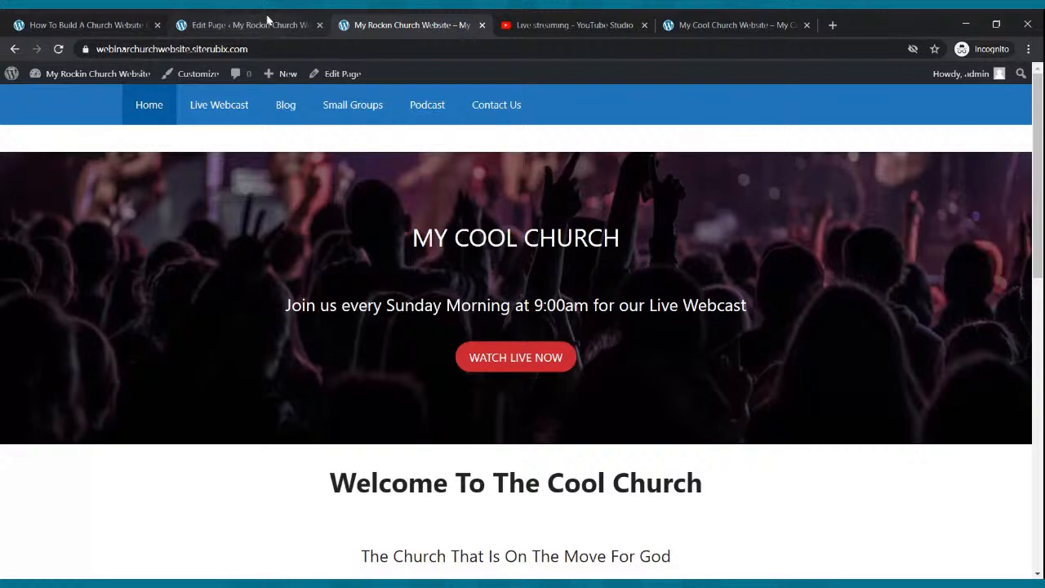
Trash the default Hello world! post from All Posts and start a new blank post.
click(267, 20)
click(21, 82)
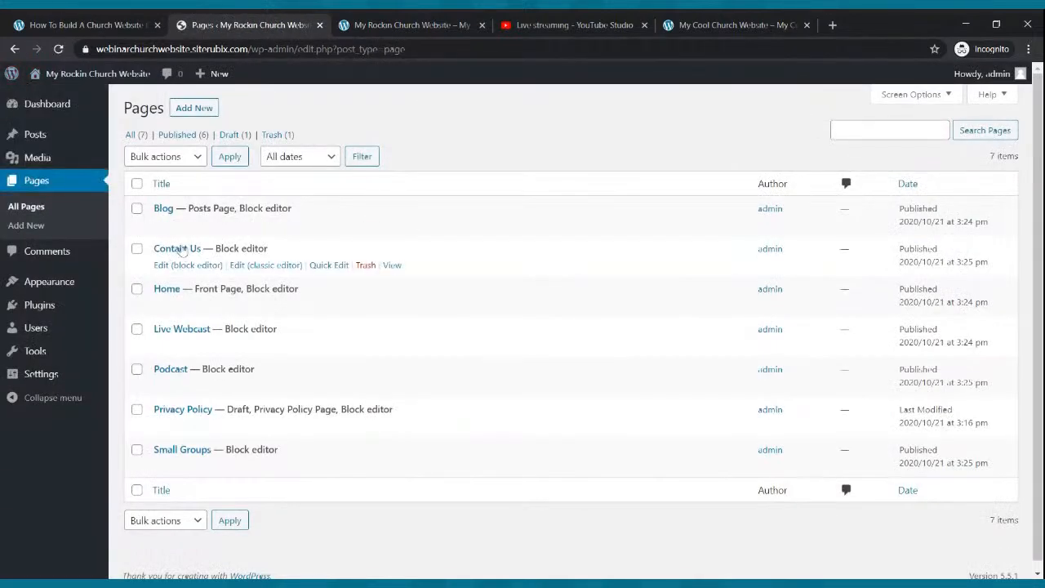
mouse_move(42, 138)
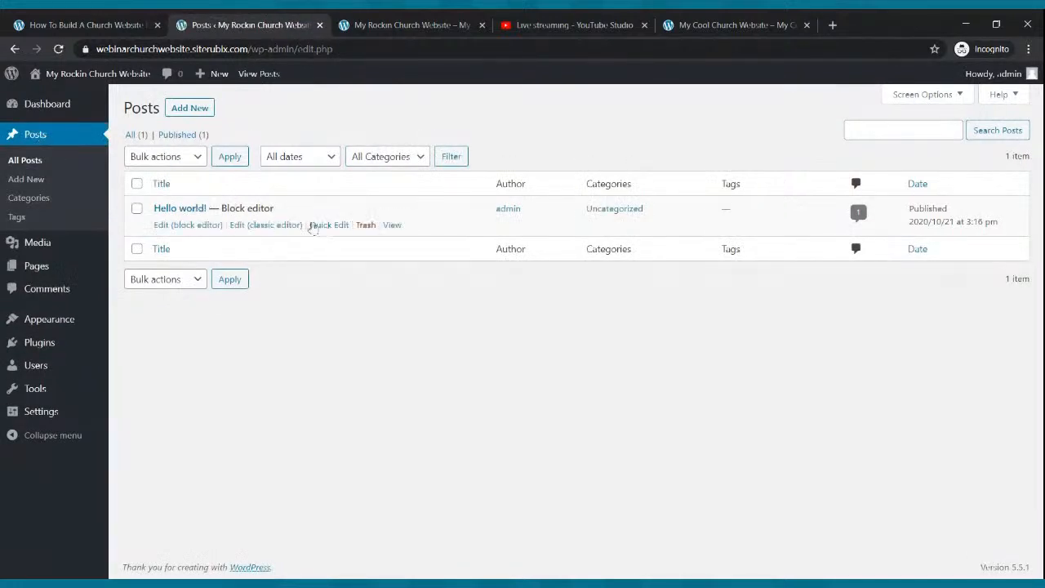
click(364, 226)
click(202, 111)
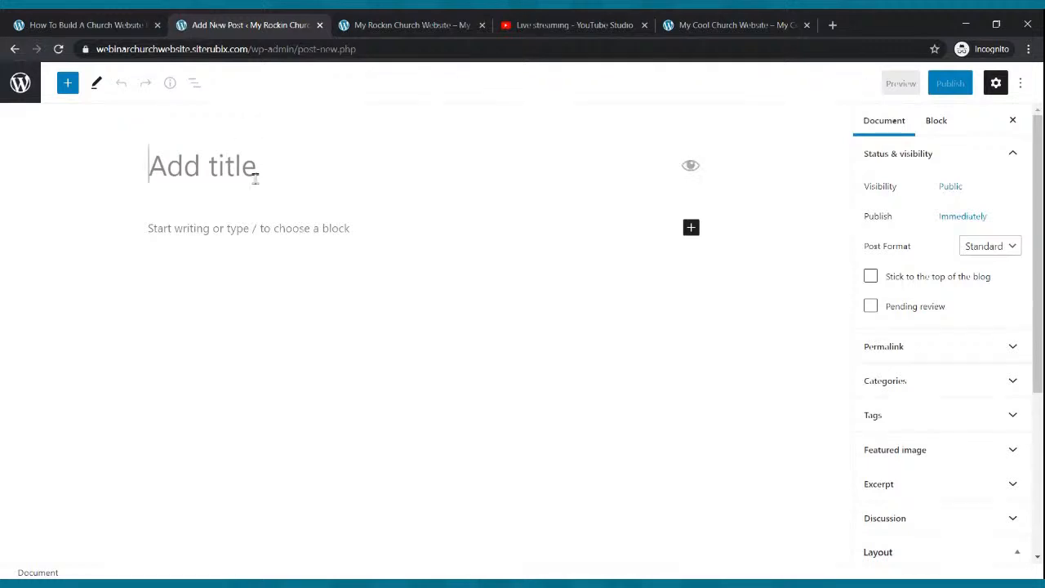
Title the post 'My First Blog' and type the welcome sentence as its first paragraph.
text(My First Blog)
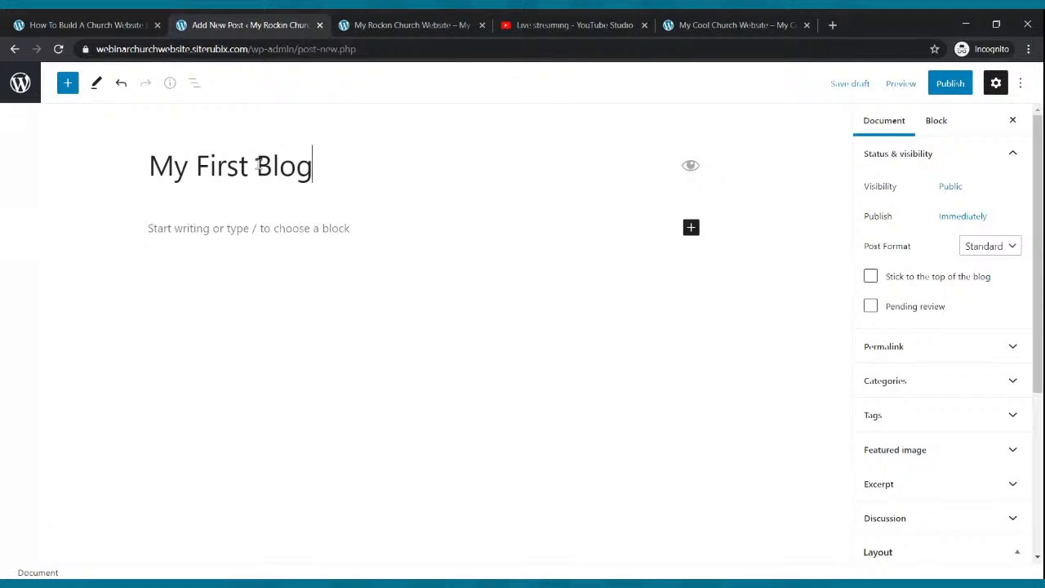
click(326, 229)
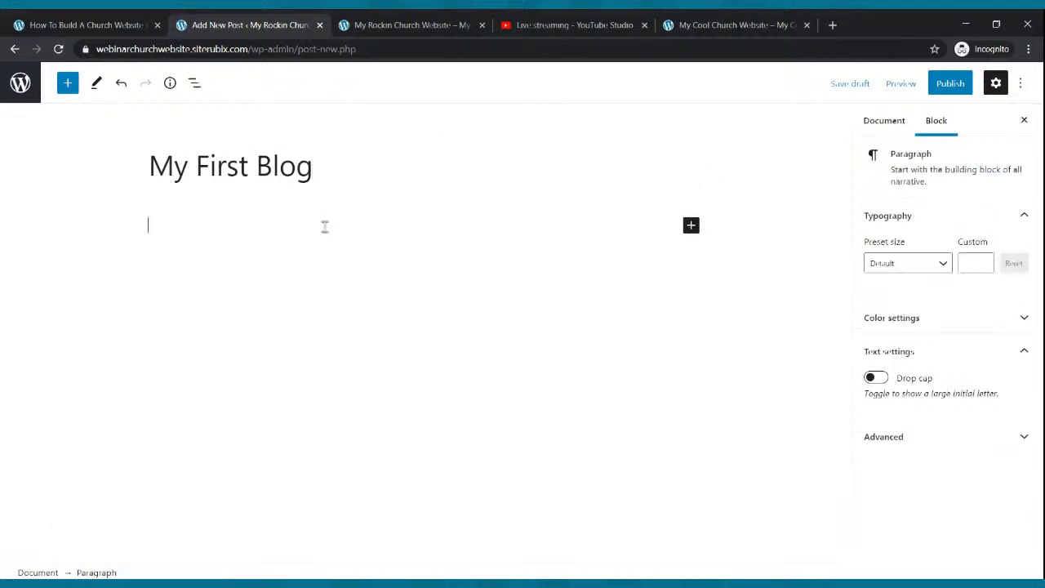
text(Hello everyone thanks for)
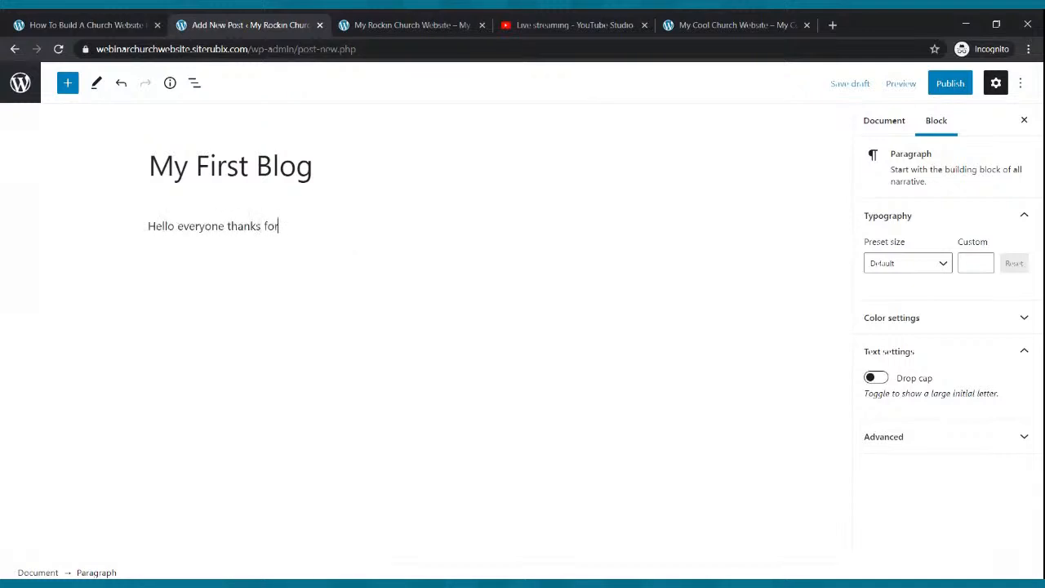
text(og page. We hope t)
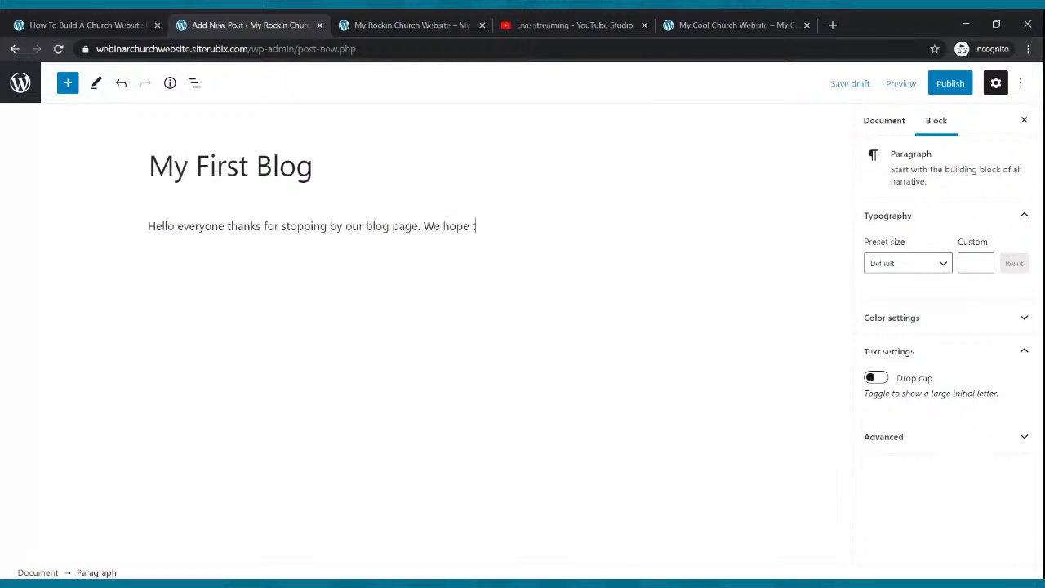
text(hat you are blessed and)
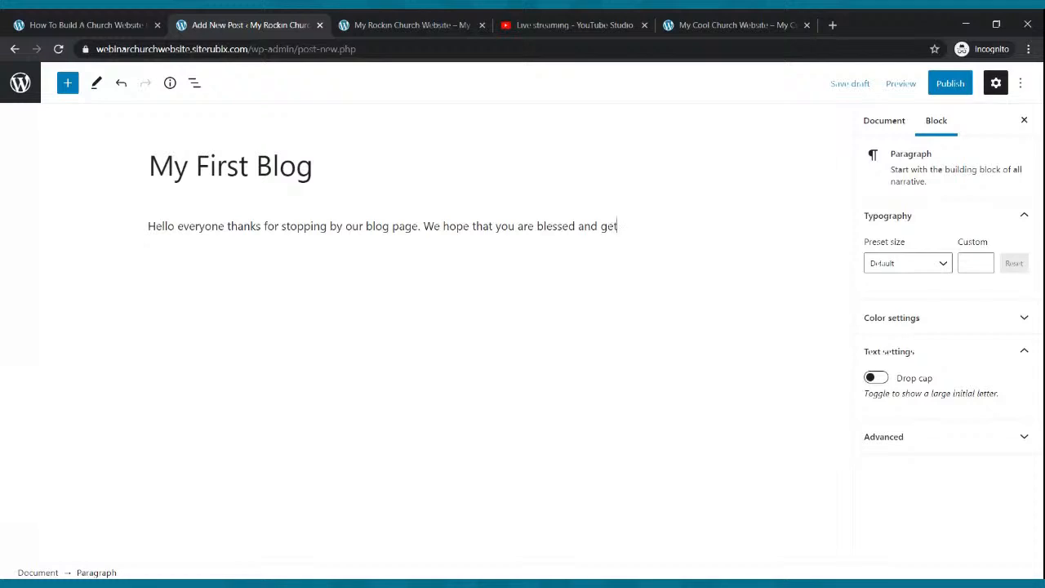
text(get encouraged.)
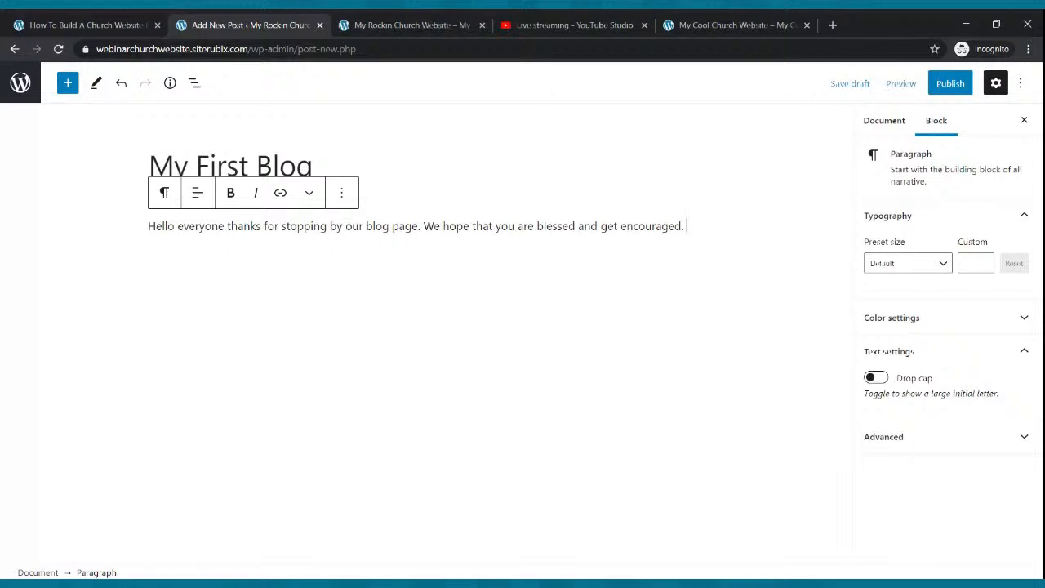
Copy the welcome sentence and paste it repeatedly to build three paragraphs.
drag(699, 226, 151, 233)
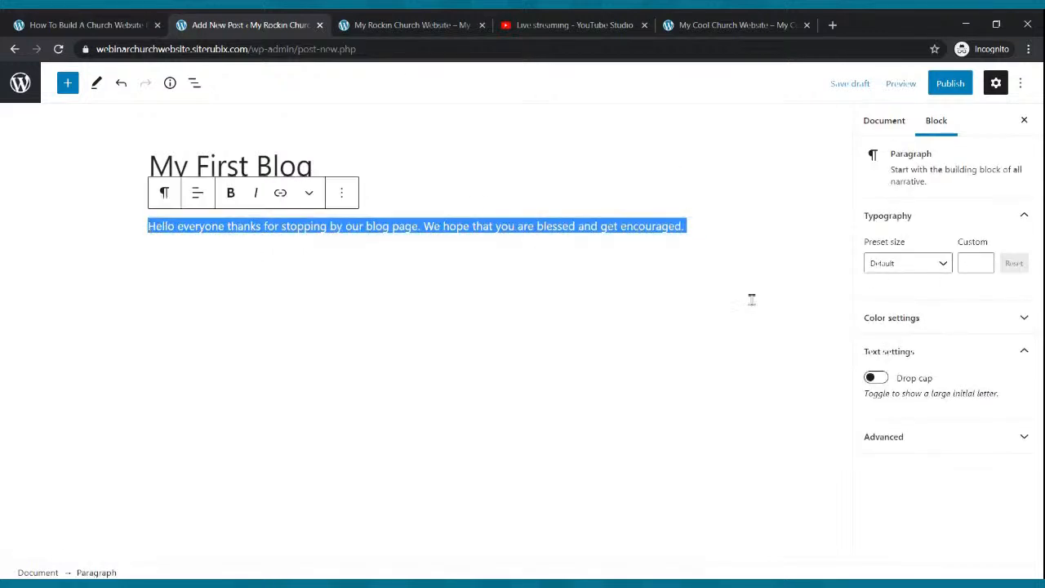
click(709, 230)
click(690, 228)
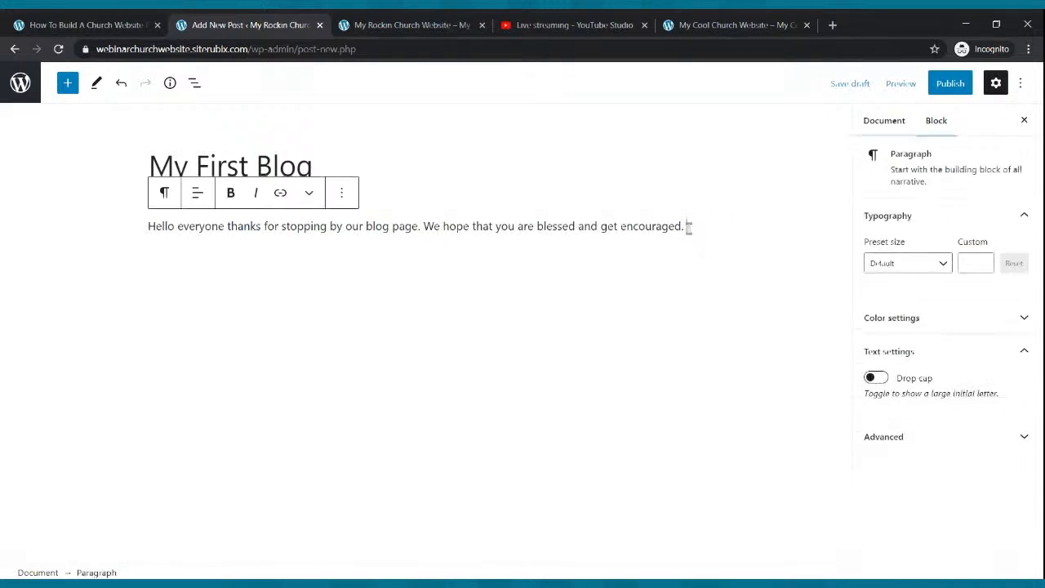
key(ctrl+v)
key(ctrl+v)
key(ctrl+v)
key(ctrl+v)
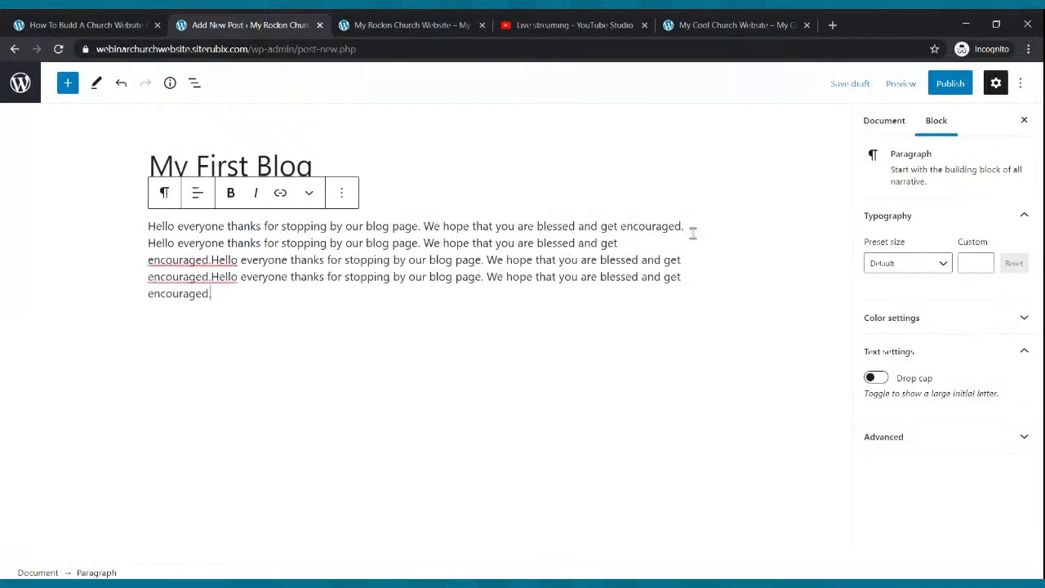
key(Return)
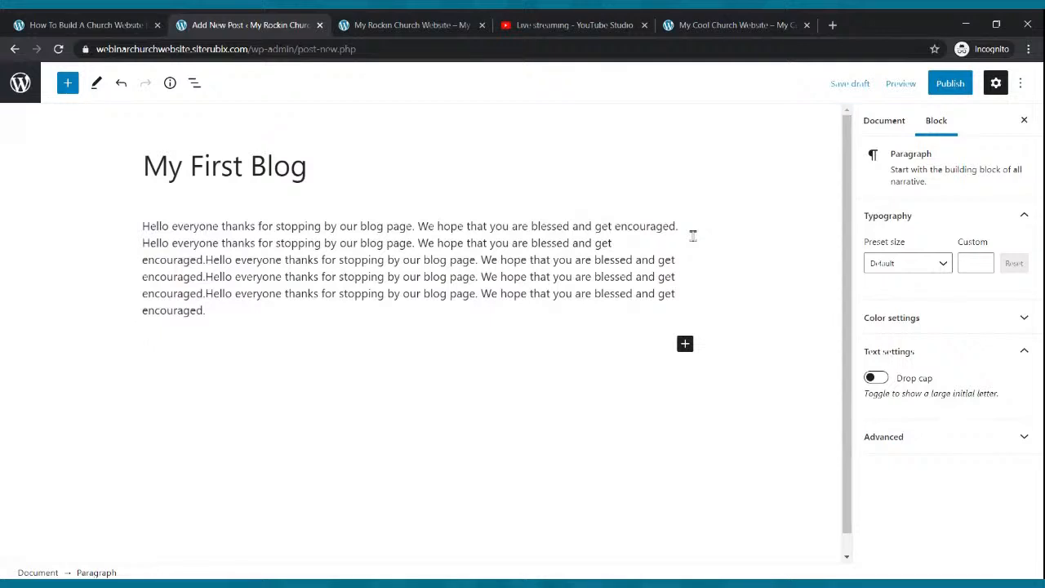
key(ctrl+v)
key(ctrl+v)
key(ctrl+v)
key(ctrl+v)
key(ctrl+v)
key(ctrl+v)
key(Return)
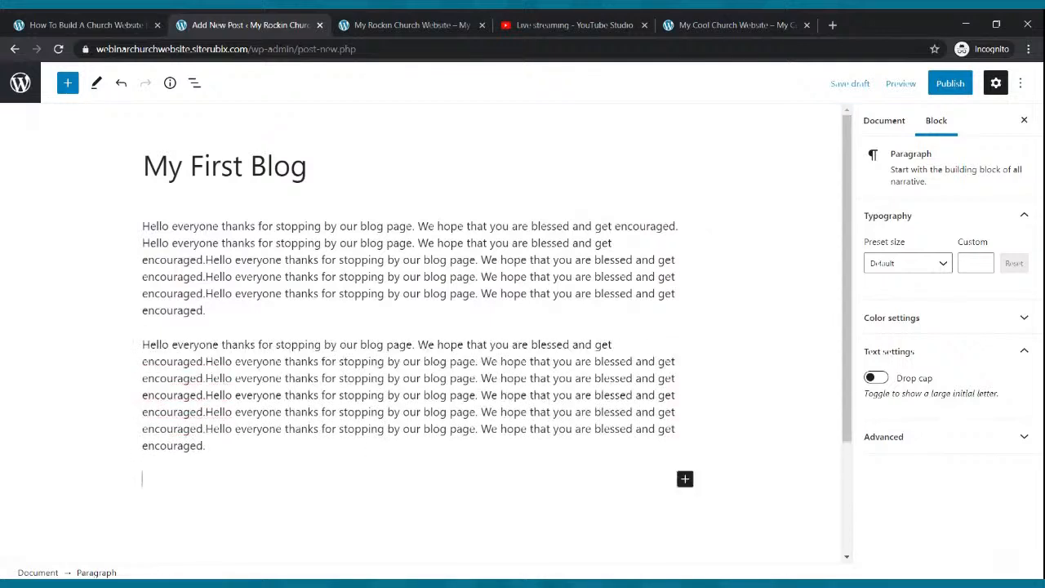
key(ctrl+v)
key(ctrl+v)
key(ctrl+v)
key(ctrl+v)
key(ctrl+v)
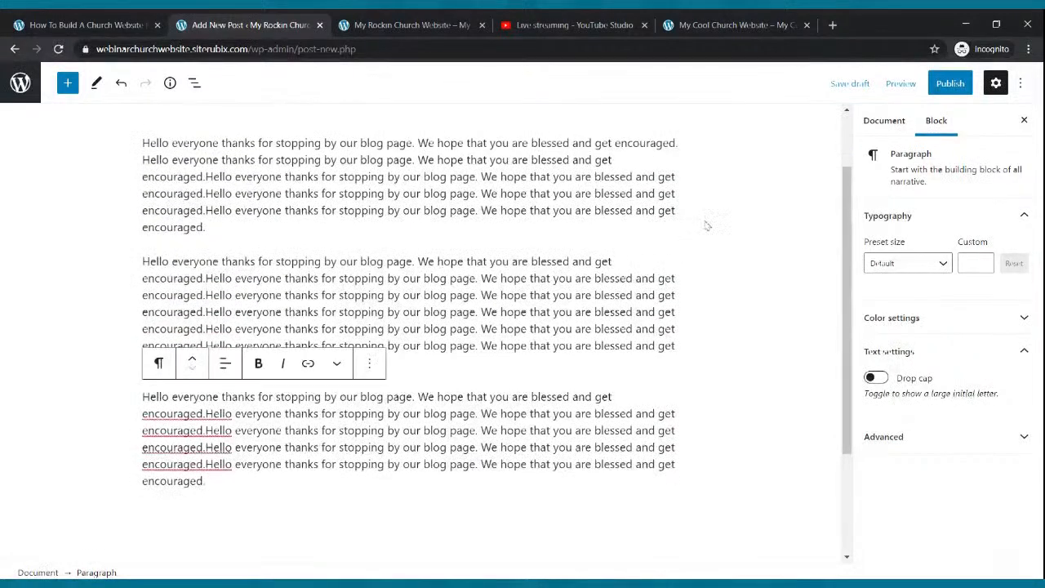
Publish the My First Blog post.
click(951, 83)
click(931, 85)
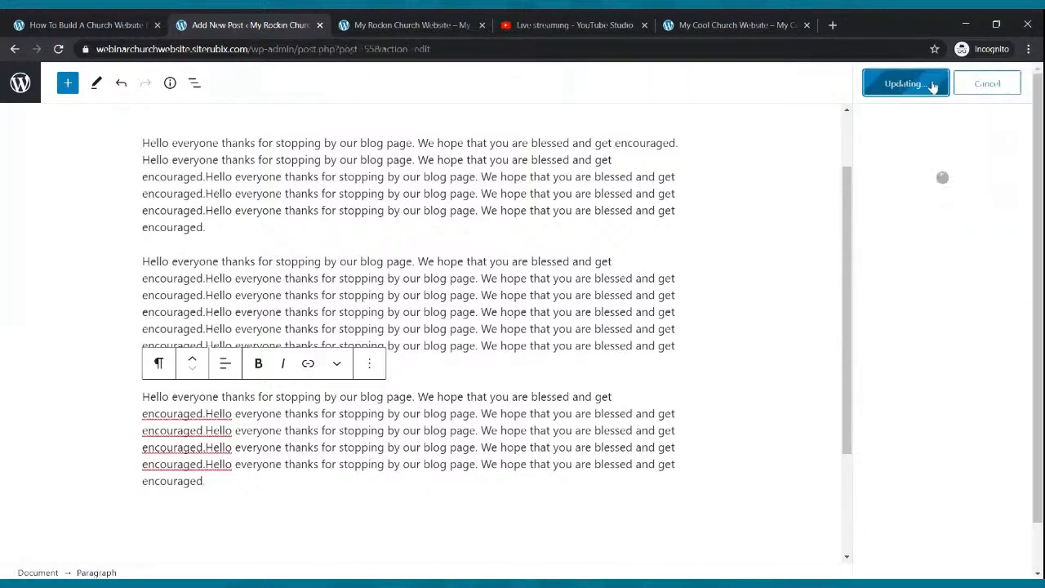
scroll(618, 319, up, 1)
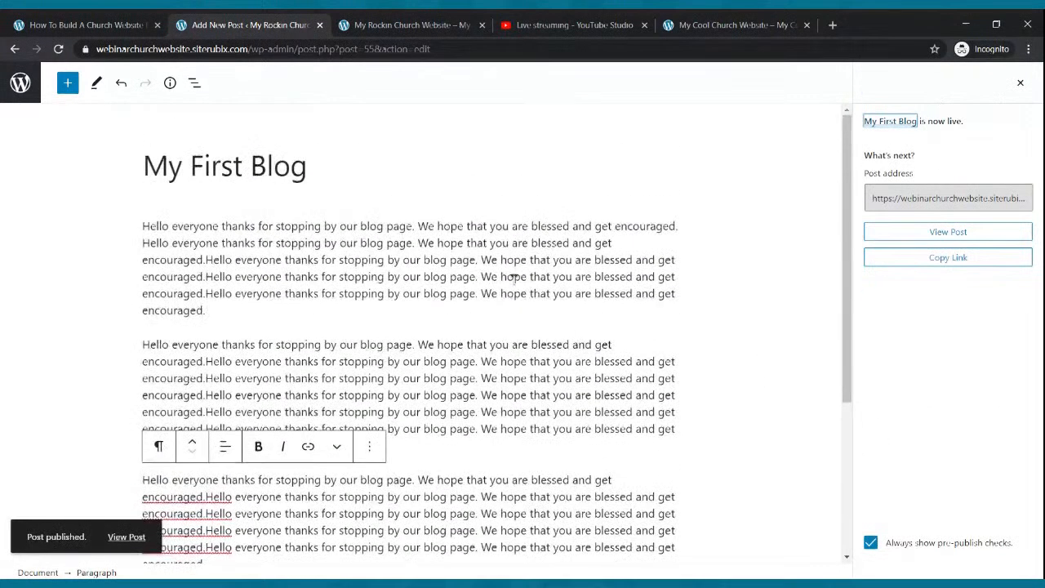
Read My First Blog on the live site, then return to the admin Posts list.
click(380, 26)
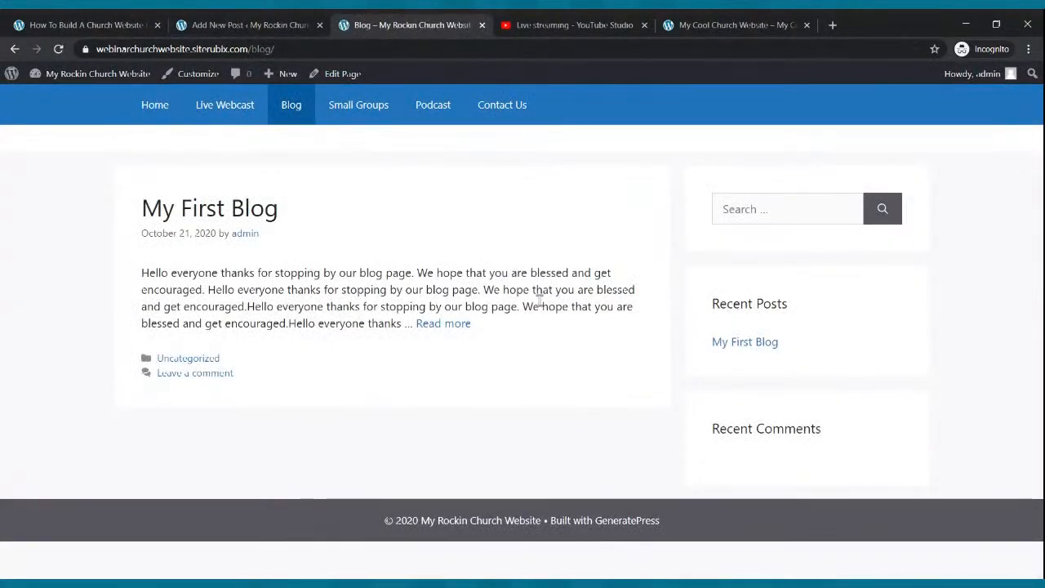
click(461, 324)
scroll(479, 306, down, 10)
scroll(478, 307, up, 10)
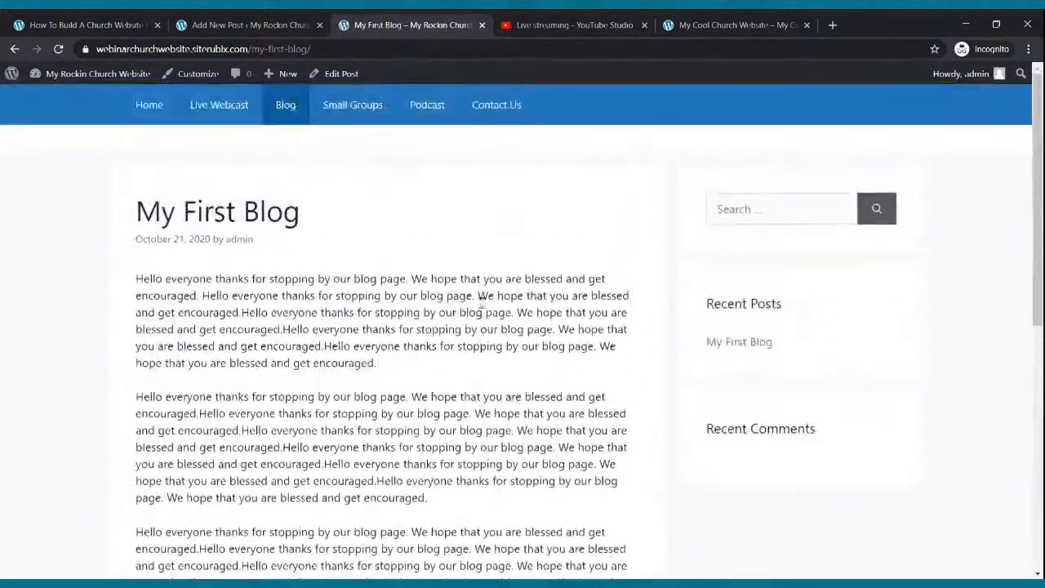
click(237, 25)
click(20, 82)
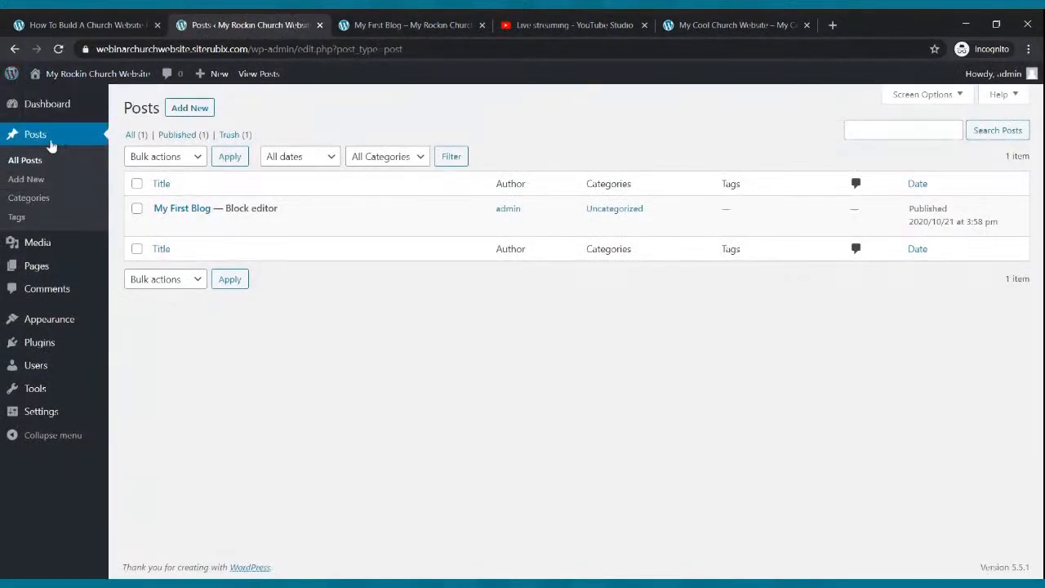
Start another new post titled 'Testimony from the Field'.
click(184, 112)
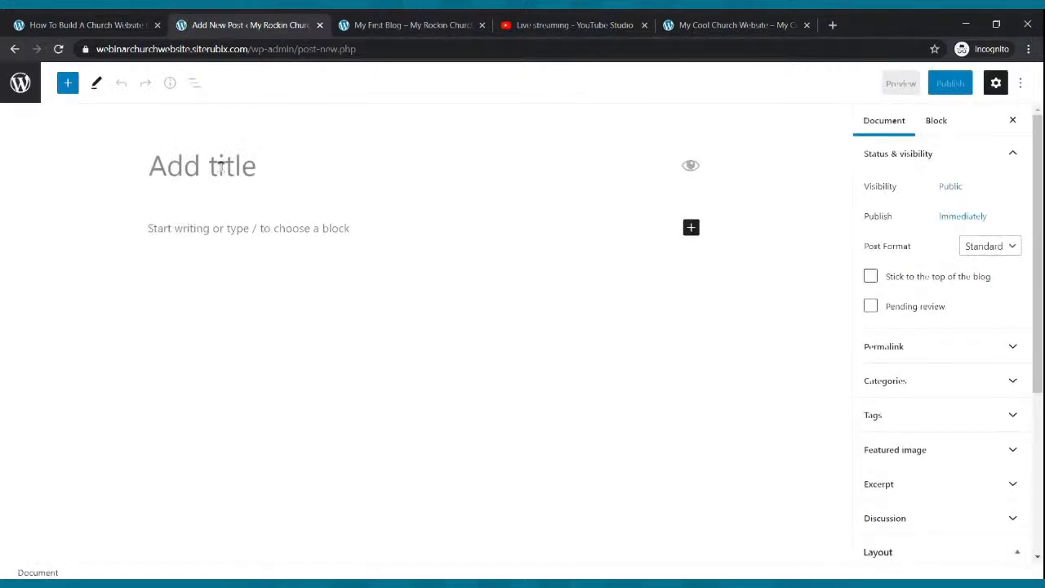
text(Tes)
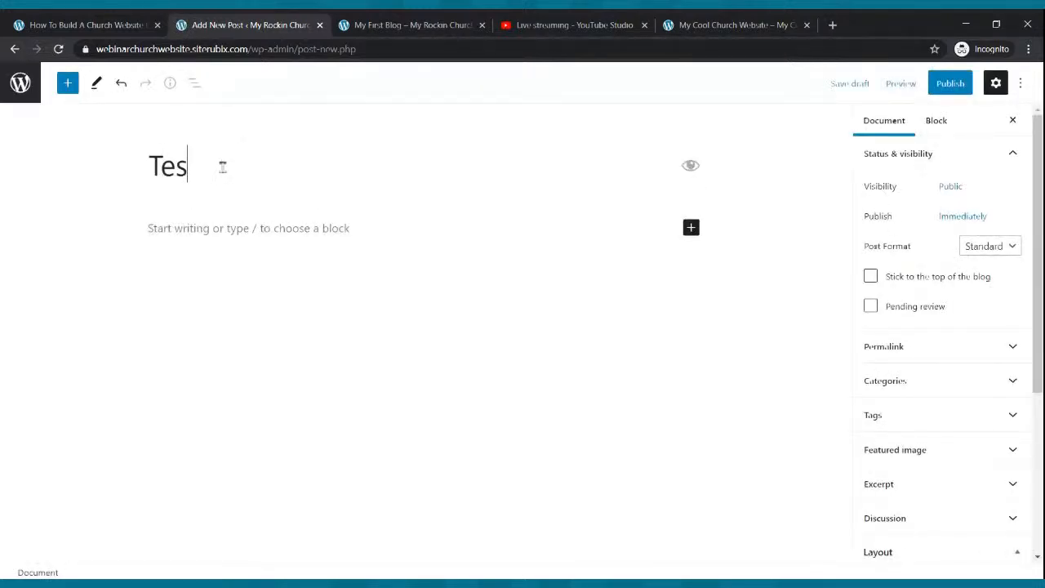
text(timony from the Filed)
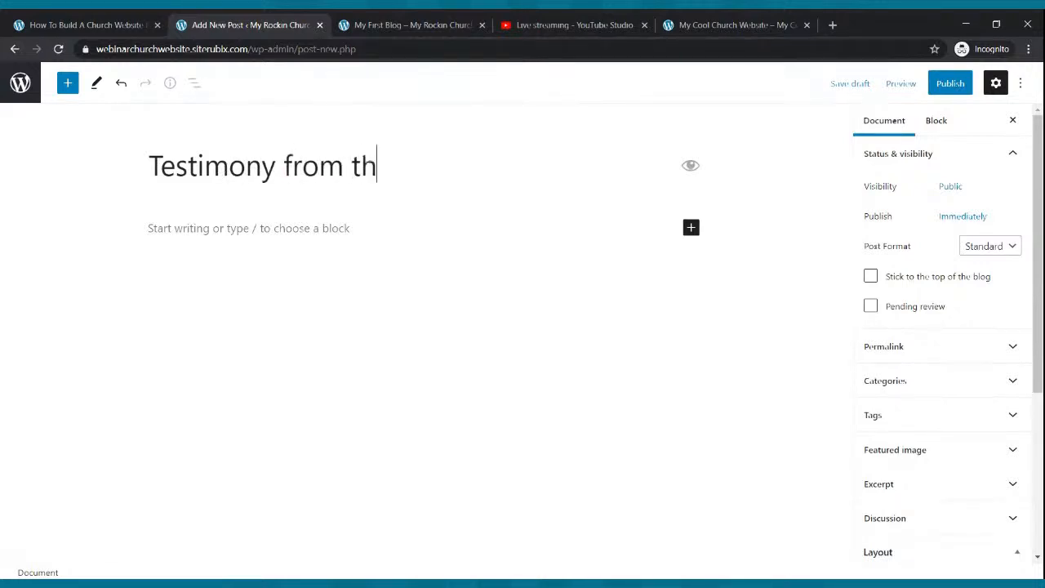
key(BackSpace)
key(BackSpace)
key(BackSpace)
text(eld)
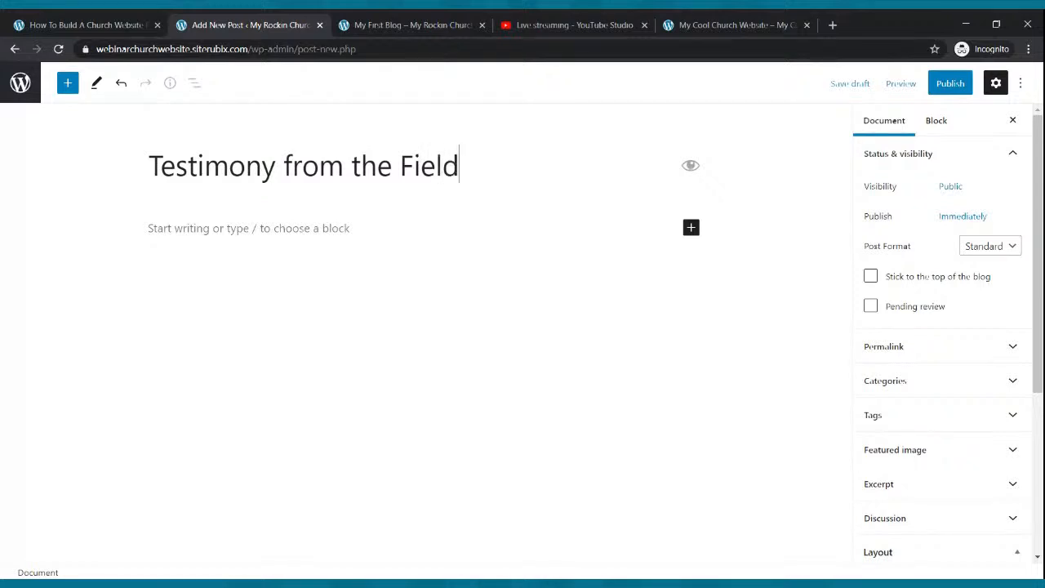
Type the opening testimony paragraph about a missionary on the mission field.
click(286, 228)
text(Hello everyone here is a pwer)
key(BackSpace)
key(BackSpace)
text(werful testimony from one of our missiona)
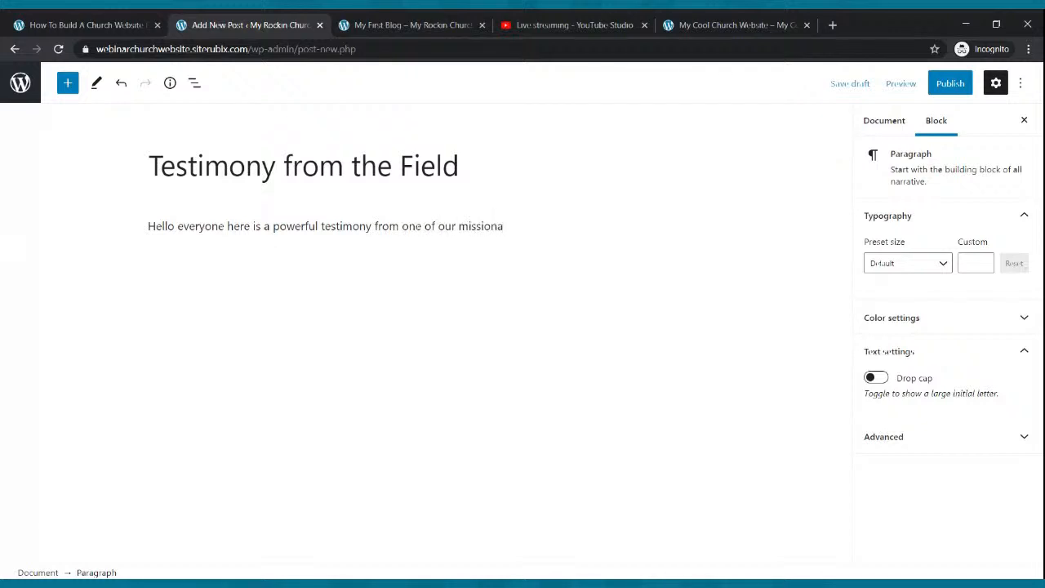
text(ries)
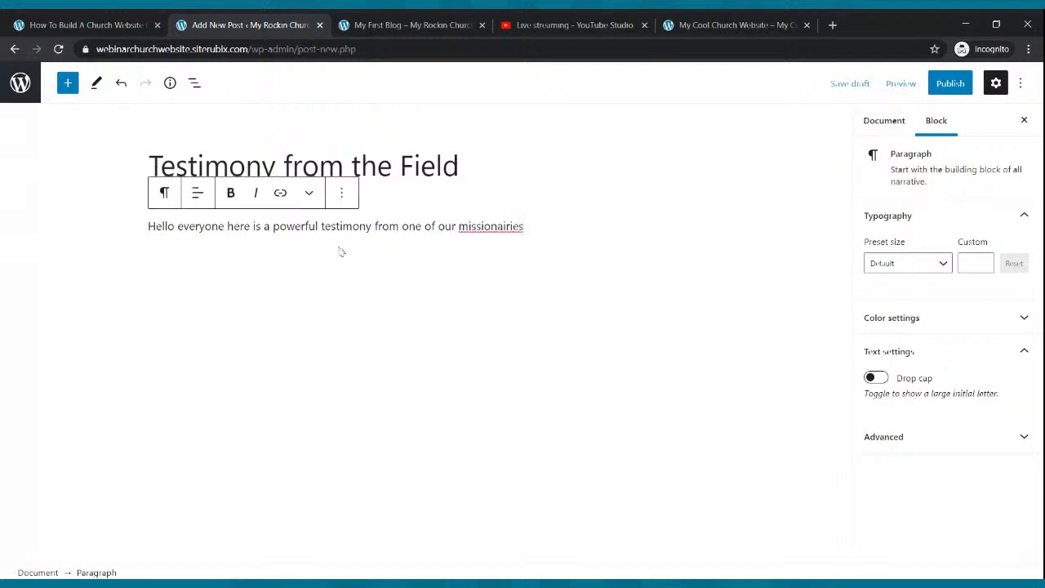
double_click(510, 227)
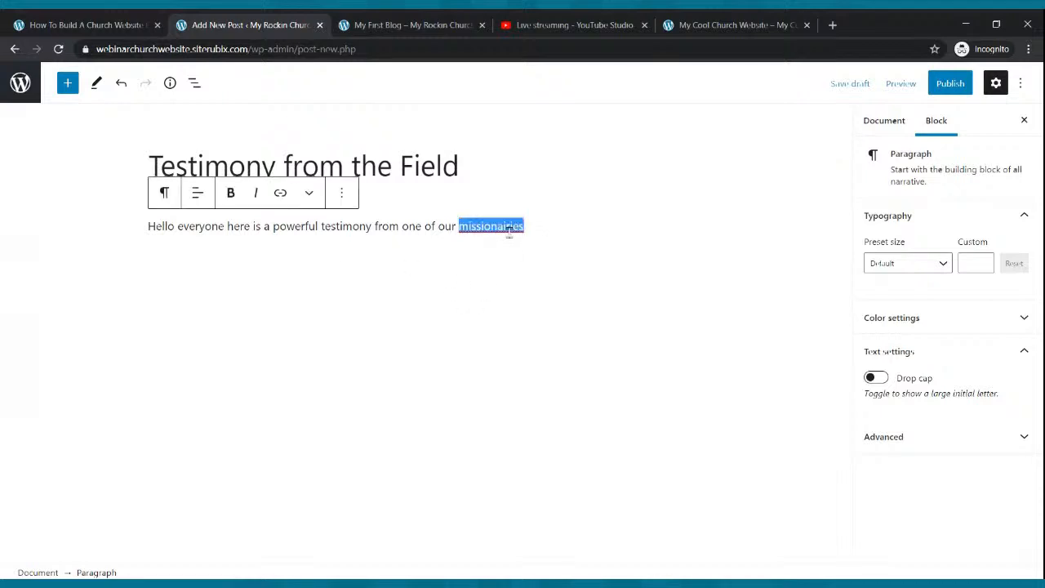
text(missionaries on the mission field)
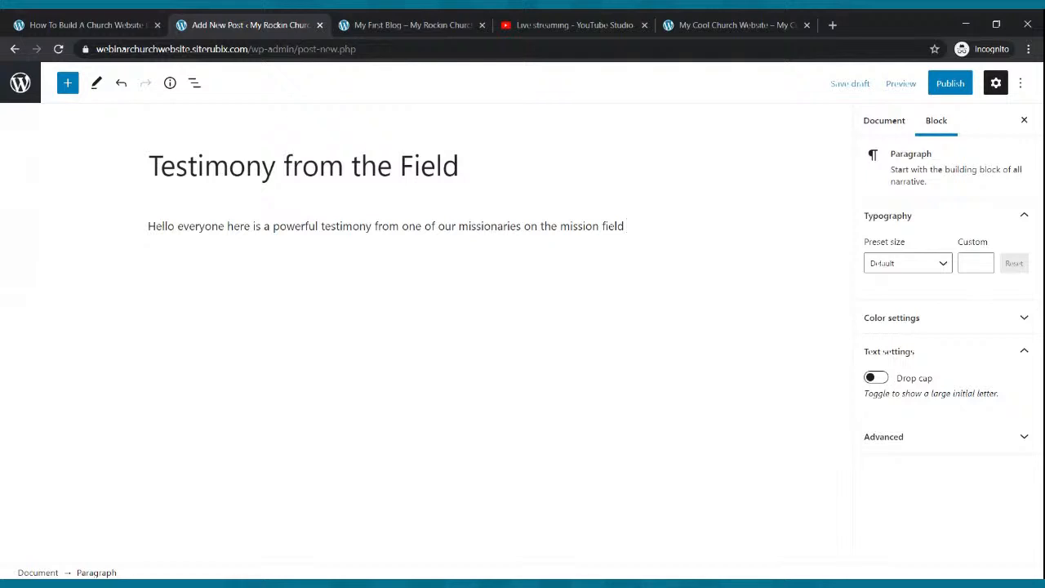
text(about how God is changing)
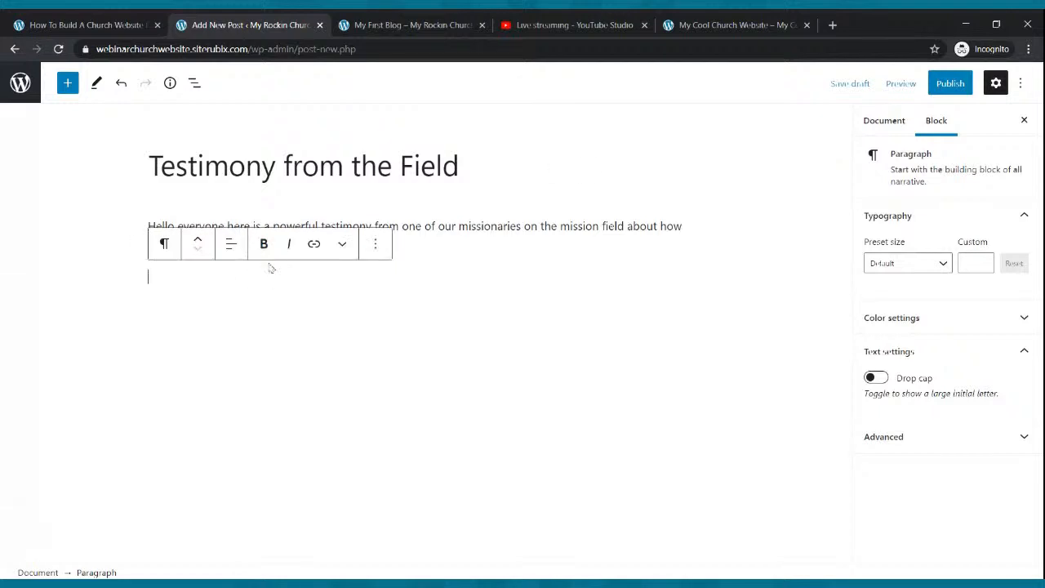
Paste copies of the testimony text to fill three paragraphs, then begin publishing.
click(341, 296)
drag(267, 247, 137, 235)
key(ctrl+c)
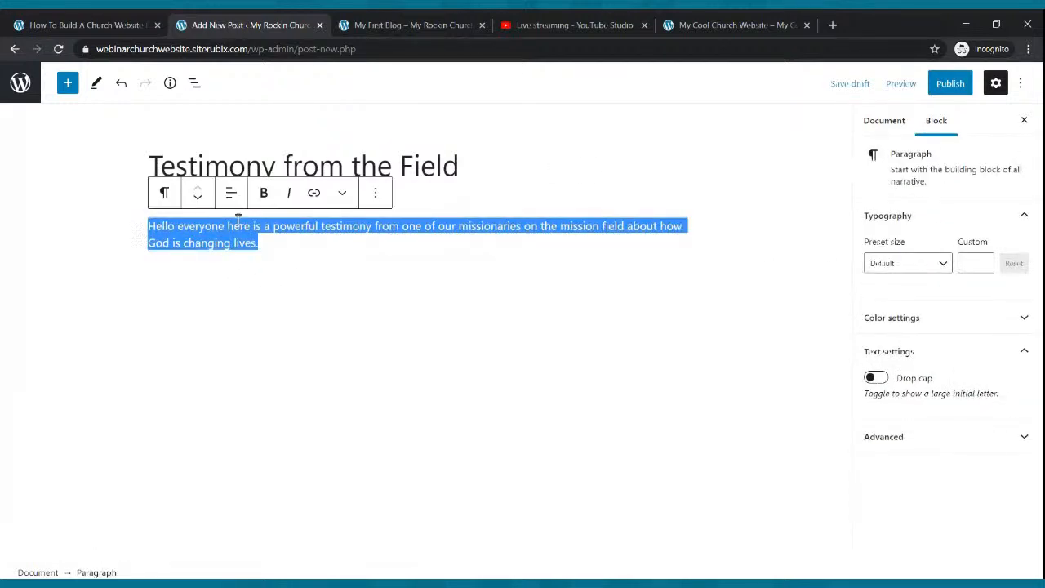
click(266, 237)
key(ctrl+v)
key(ctrl+v)
key(ctrl+v)
key(Return)
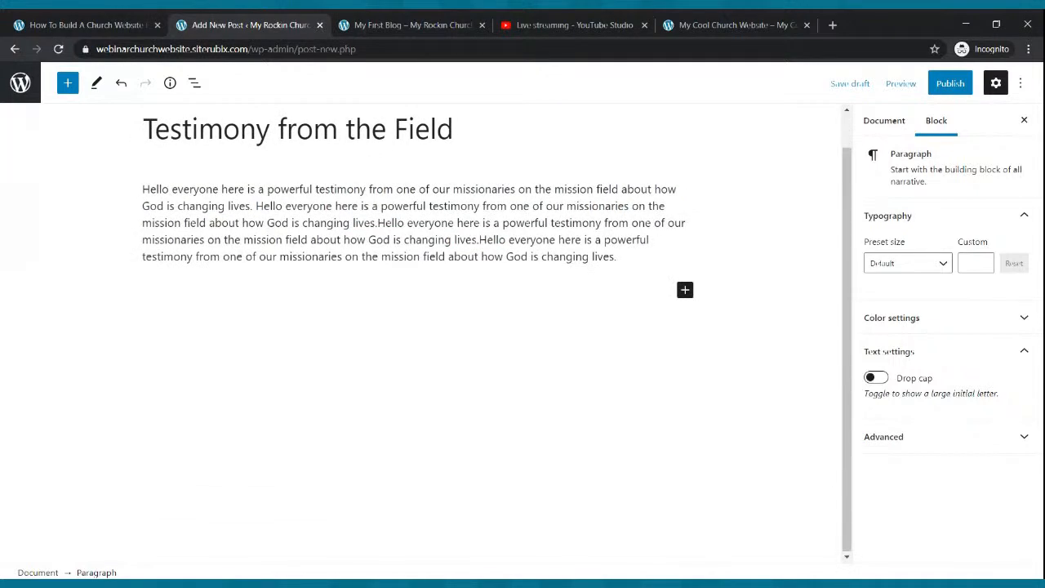
key(ctrl+v)
key(ctrl+v)
key(ctrl+v)
key(ctrl+v)
key(ctrl+v)
key(ctrl+v)
key(Return)
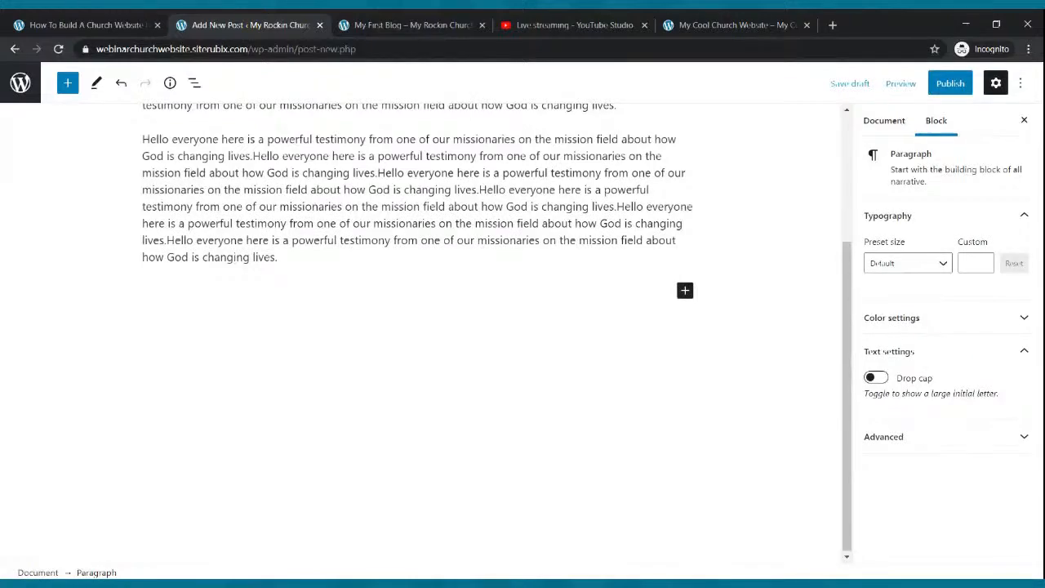
key(ctrl+v)
key(ctrl+v)
key(ctrl+v)
key(ctrl+v)
key(ctrl+v)
key(ctrl+v)
scroll(307, 260, up, 5)
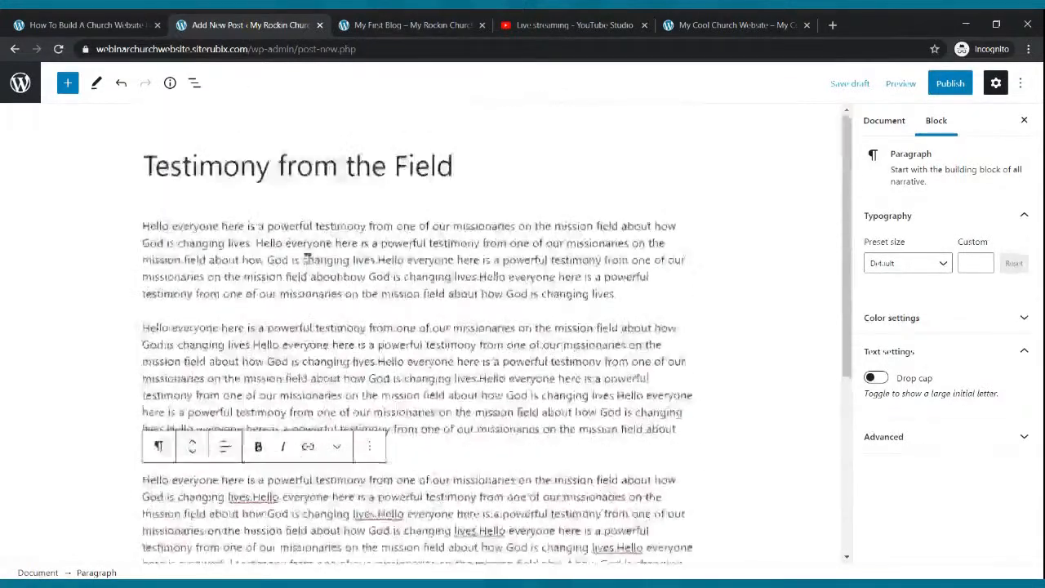
click(950, 82)
Confirm publishing, then reload the live site and open its Blog page.
click(911, 83)
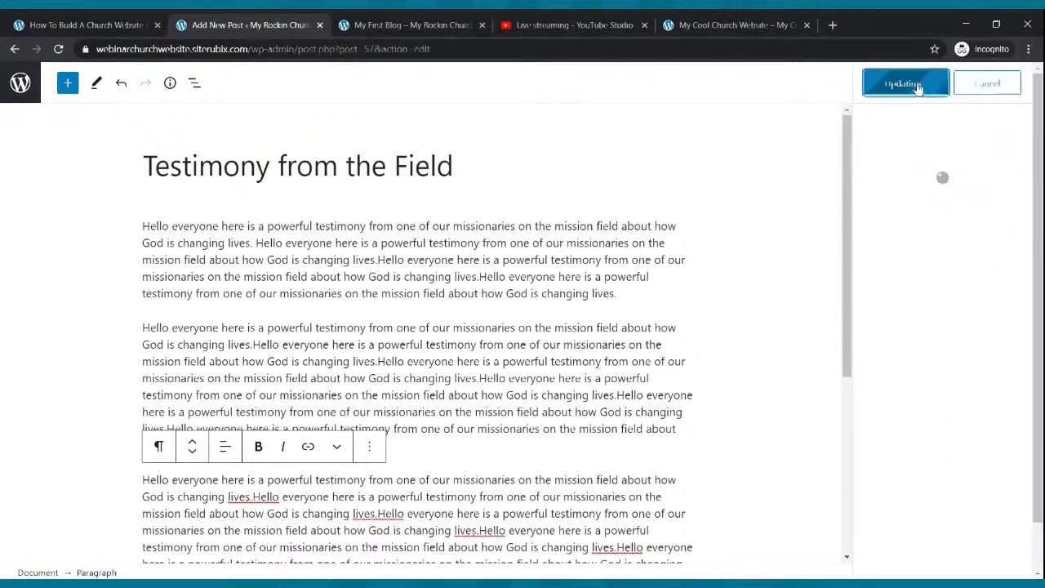
click(447, 25)
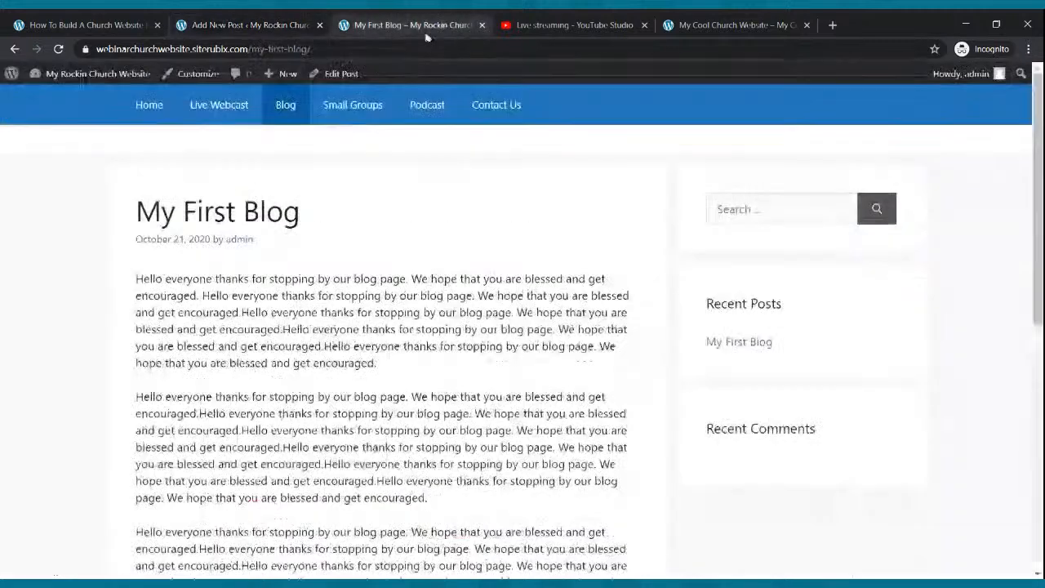
click(59, 51)
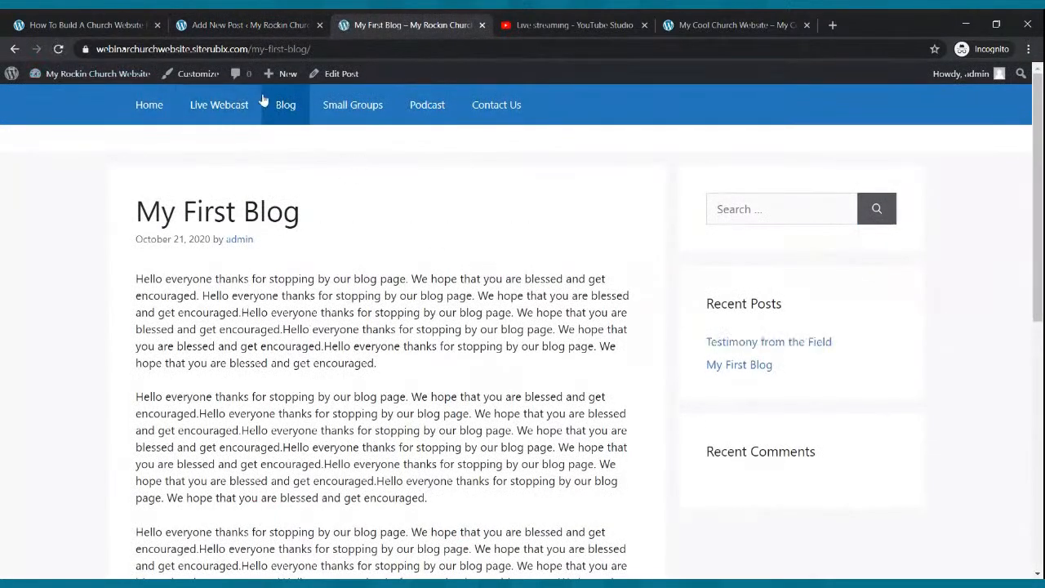
click(283, 111)
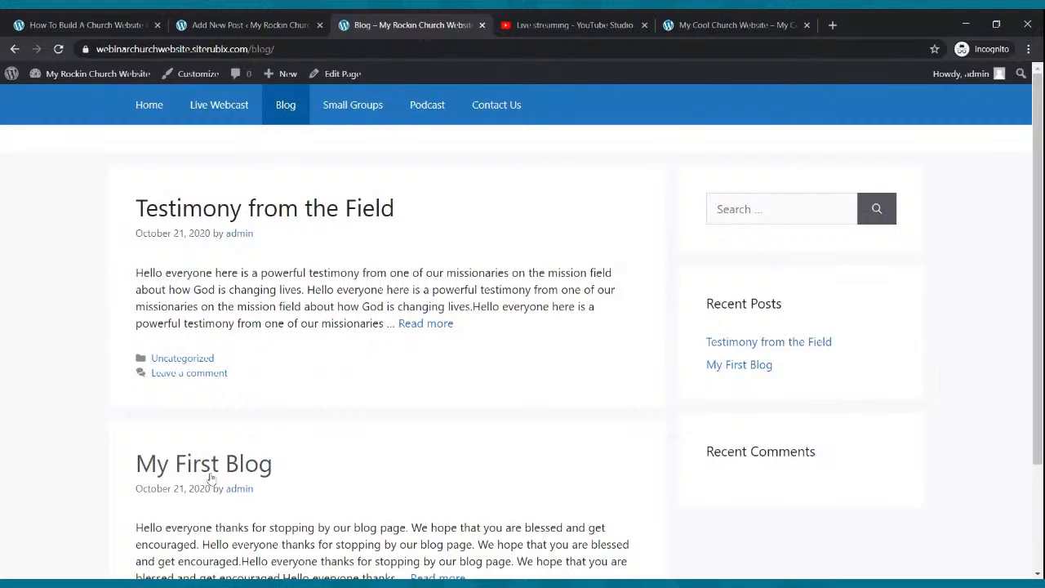
scroll(258, 245, down, 2)
scroll(254, 240, up, 2)
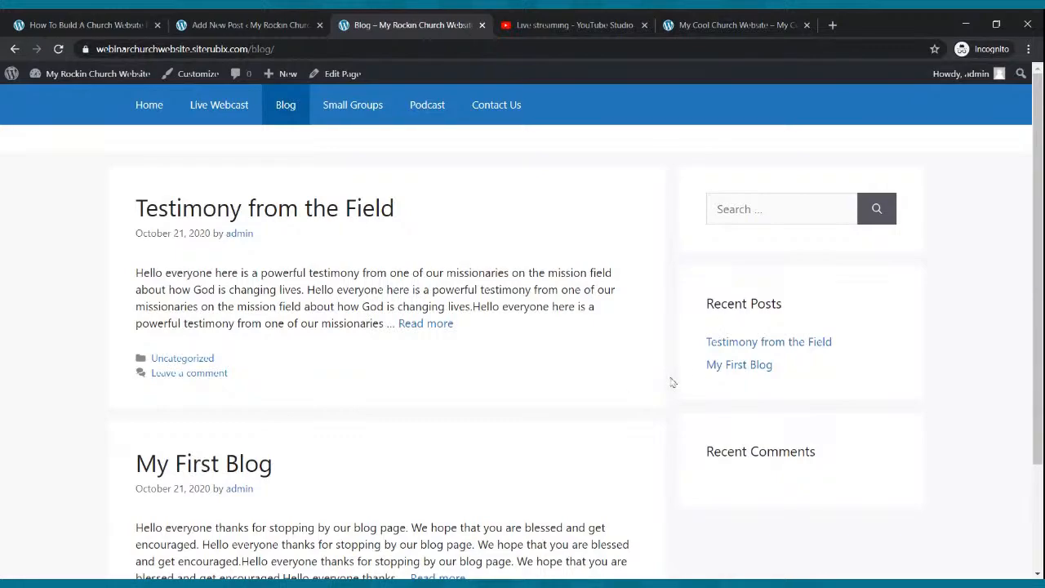
Open My First Blog and Testimony from the Field on the live site, then return to the editor.
click(741, 367)
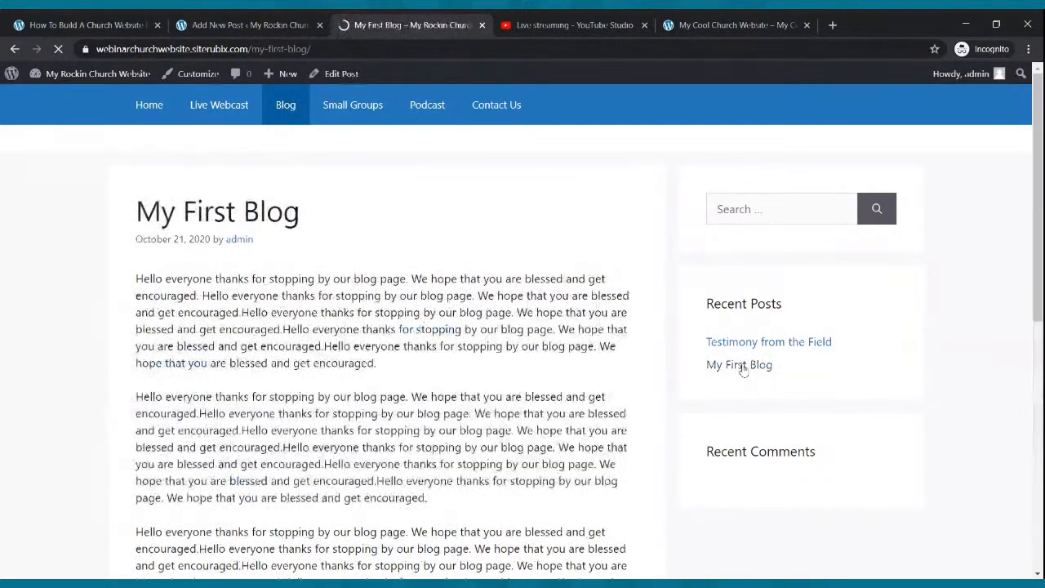
scroll(565, 364, down, 4)
scroll(562, 368, up, 4)
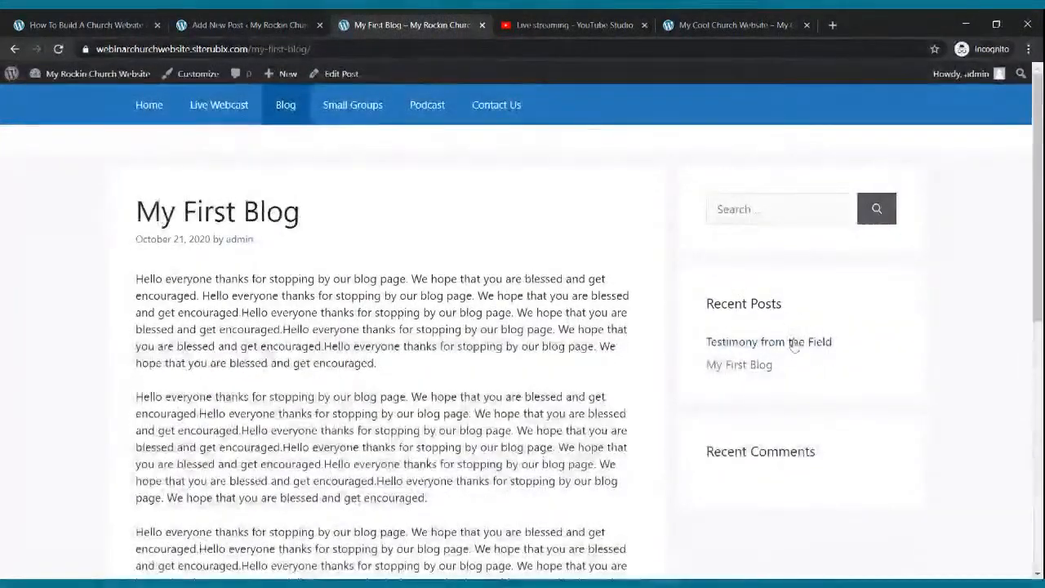
click(792, 343)
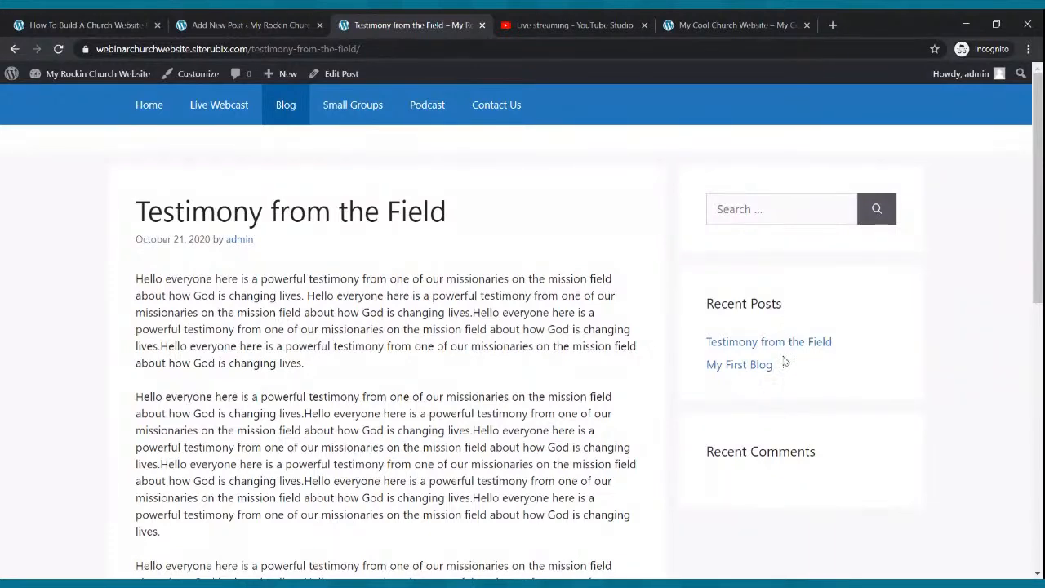
mouse_move(154, 78)
click(199, 25)
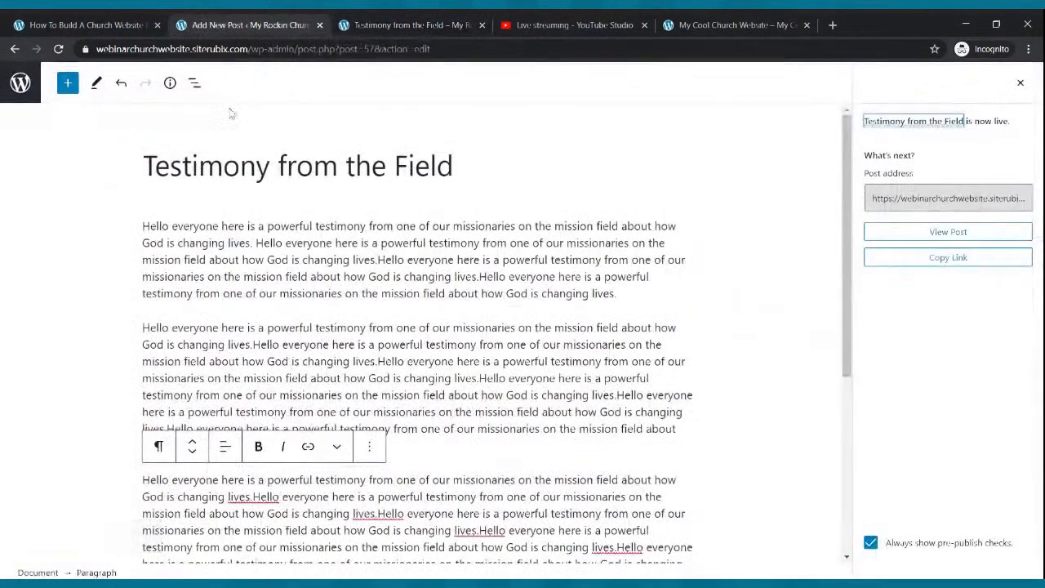
Edit the Small Groups page and begin typing 'Please feel free to join us for one of our…'.
click(18, 85)
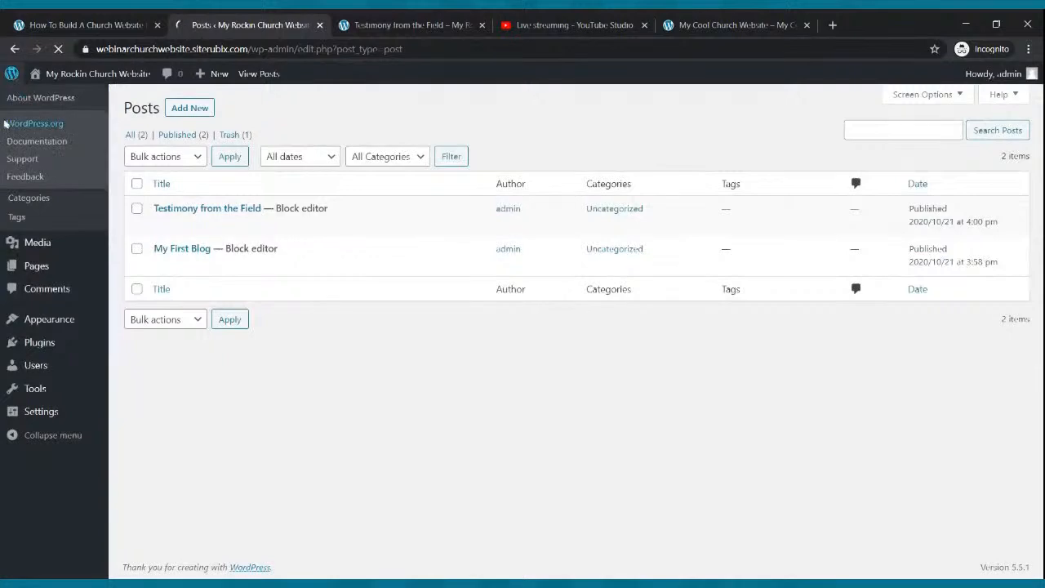
click(42, 266)
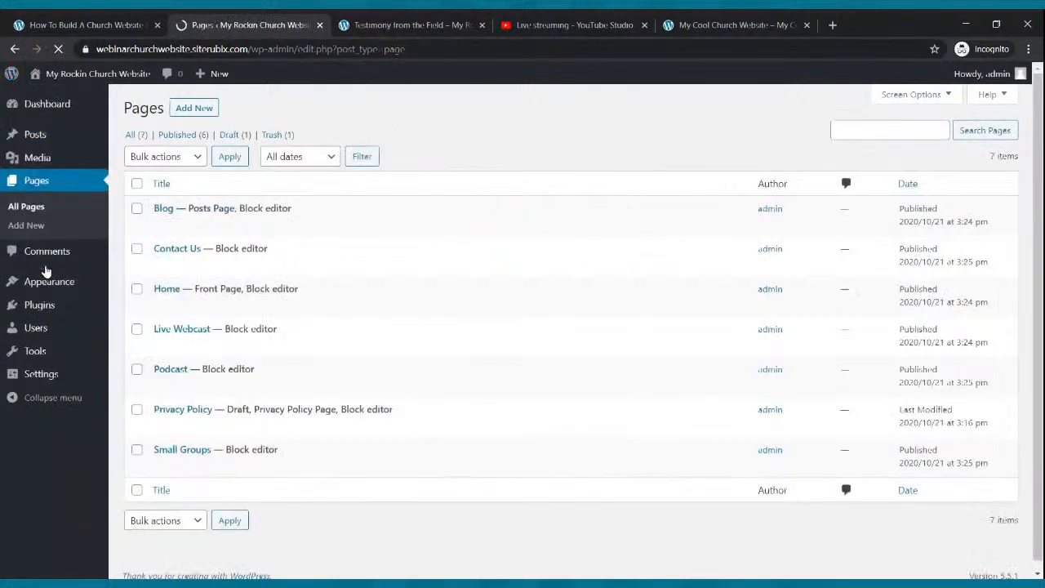
click(174, 469)
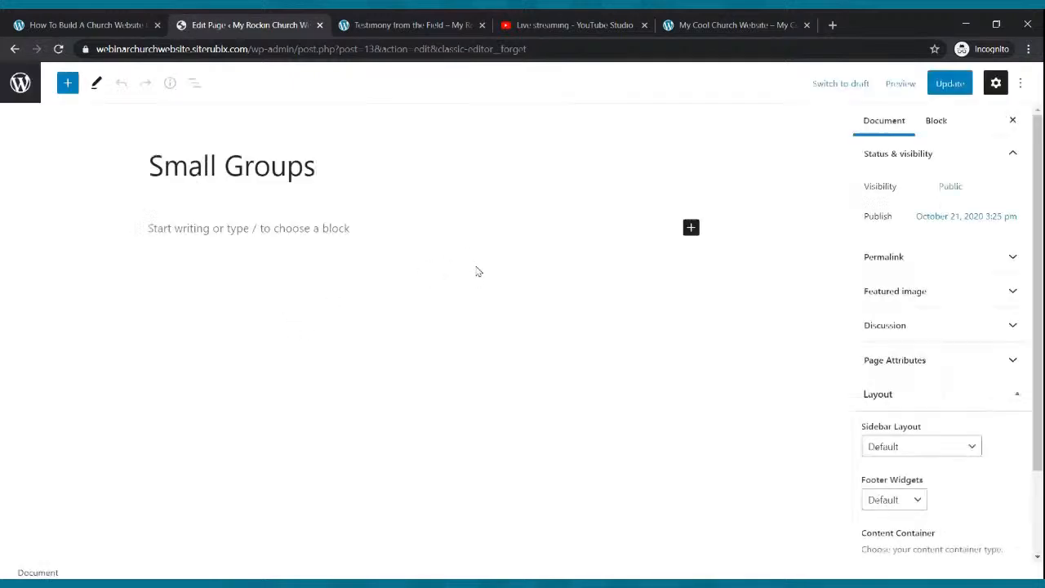
click(336, 229)
text(Joiu)
key(BackSpace)
key(BackSpace)
text(Please feel free to)
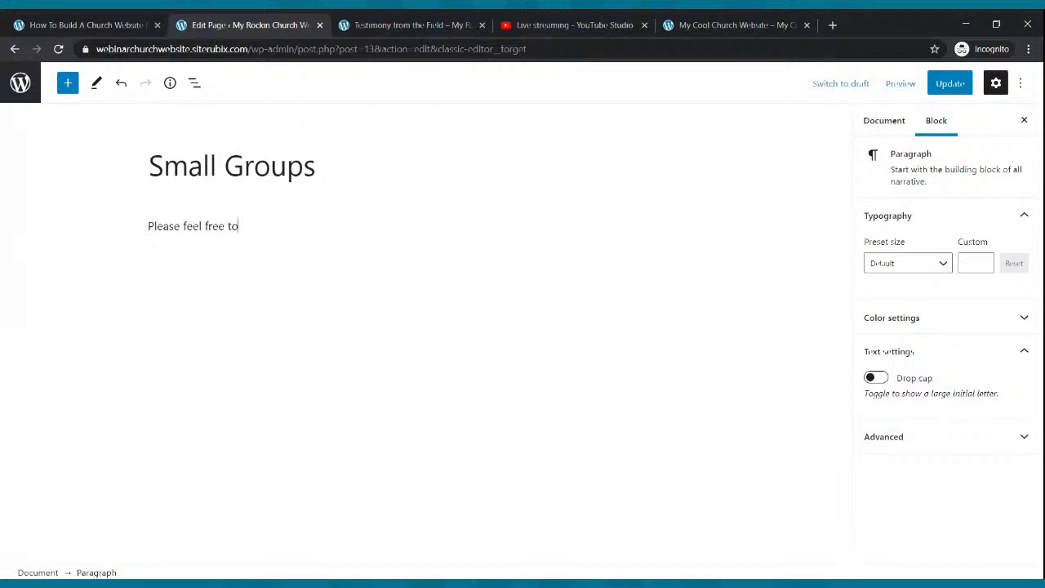
text( join us for one of our small groups:)
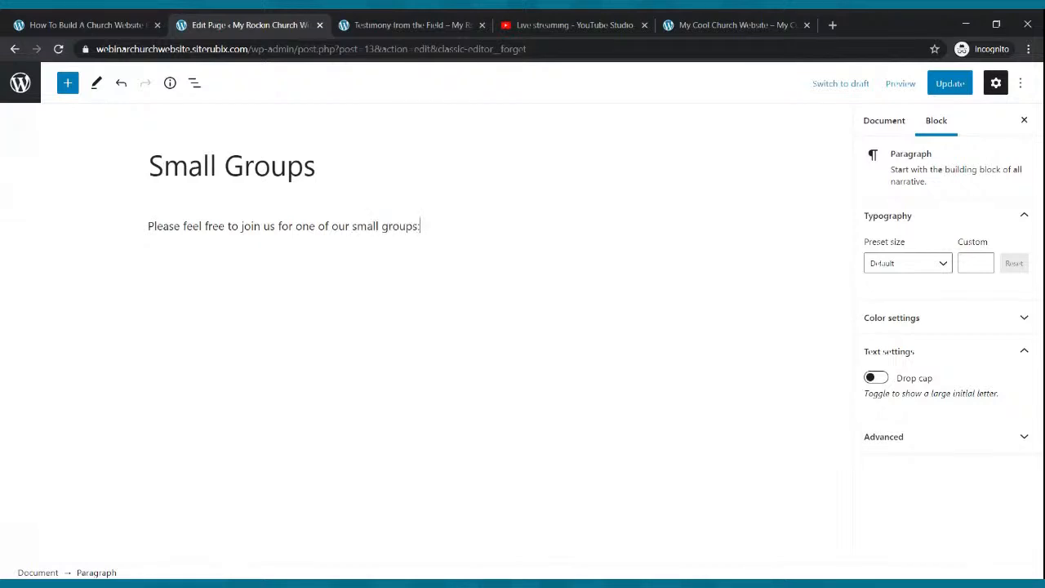
Set the invitation sentence to the Medium preset, then raise its custom size to 25.
drag(422, 226, 147, 215)
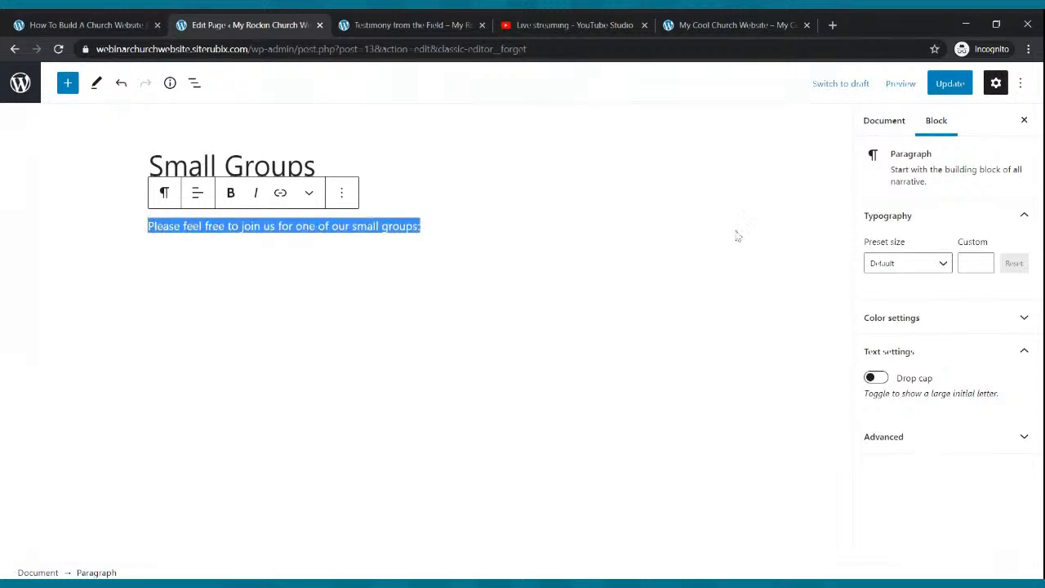
click(943, 264)
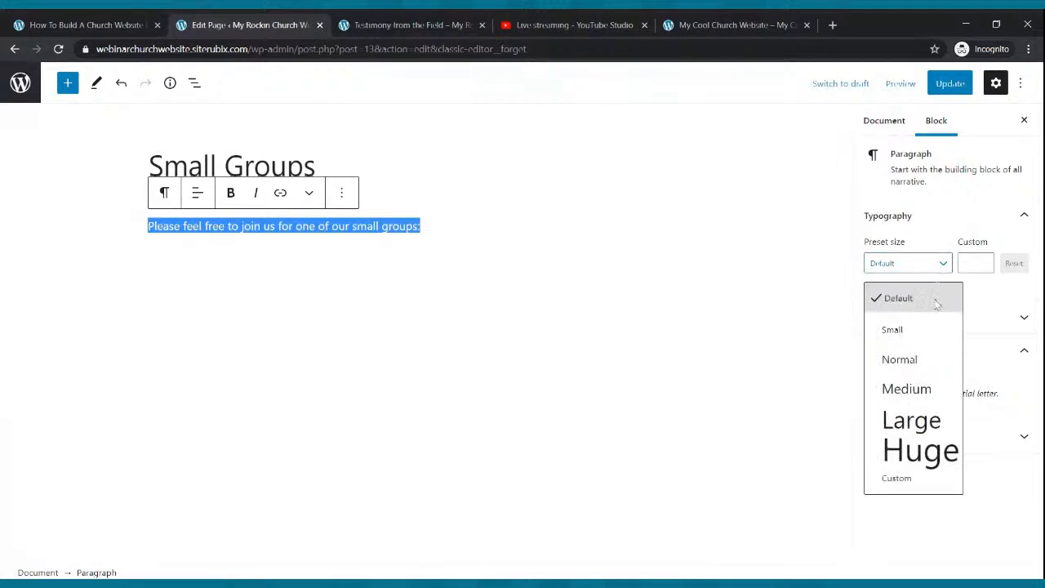
click(915, 376)
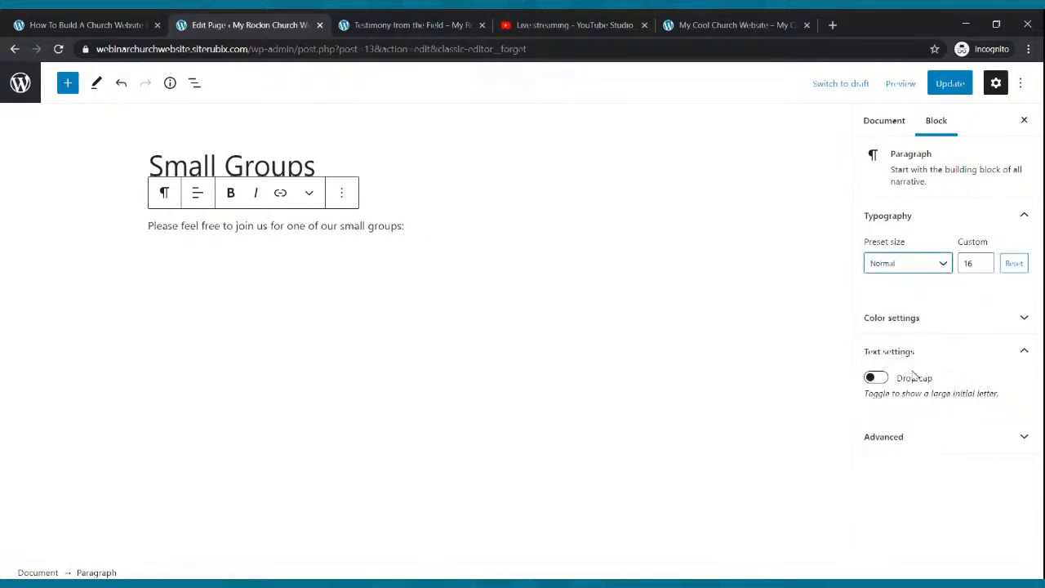
click(940, 269)
click(929, 381)
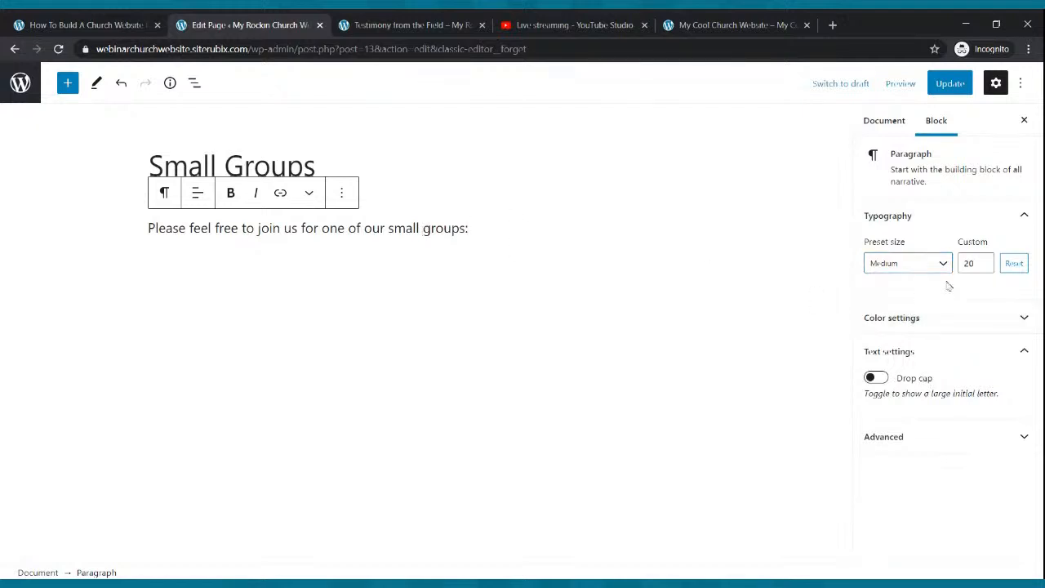
click(985, 260)
click(985, 260)
click(985, 260)
click(985, 259)
click(787, 267)
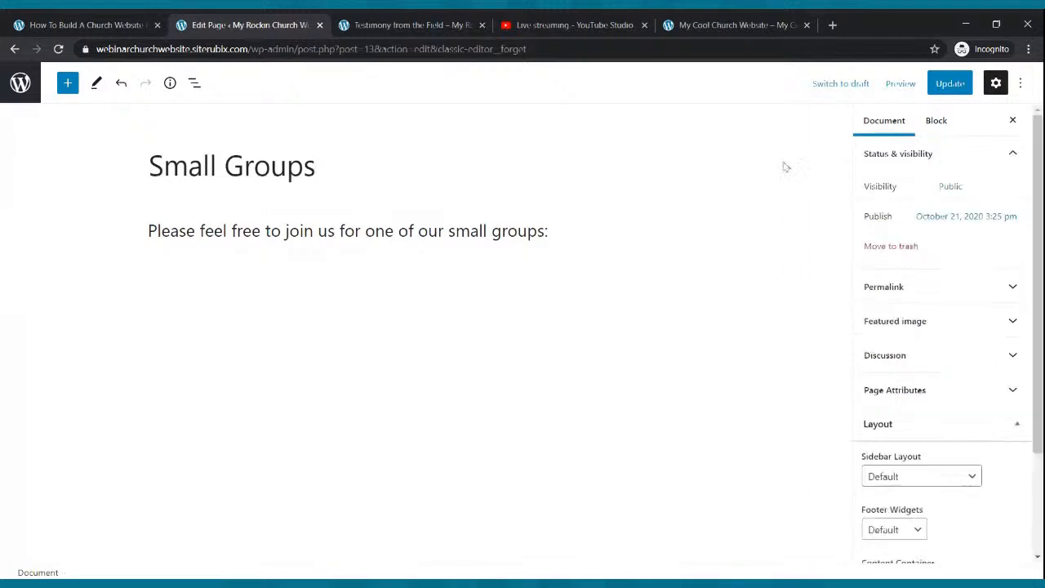
Save the page and add an empty block below the sentence.
click(946, 82)
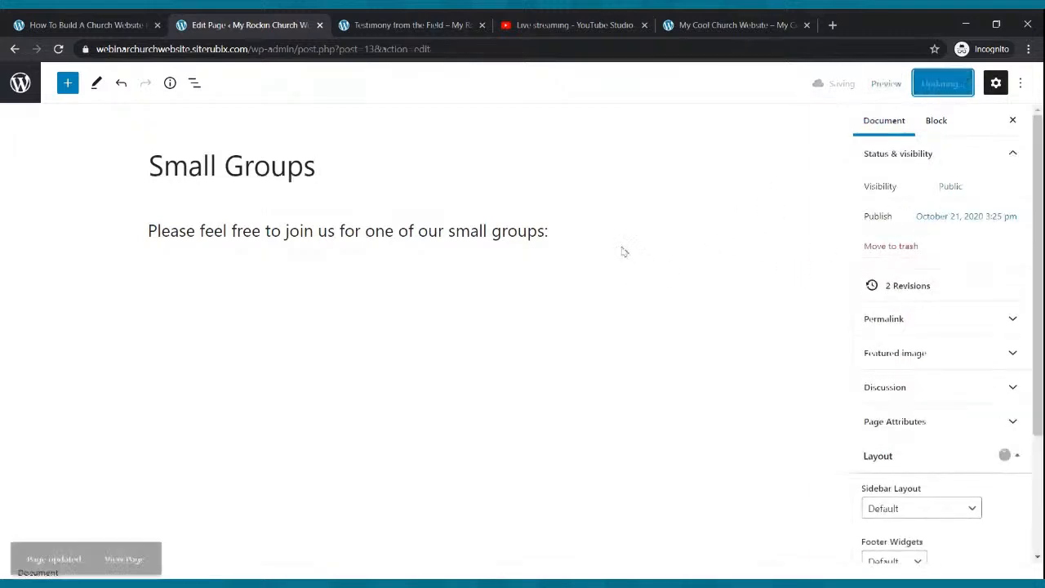
click(580, 227)
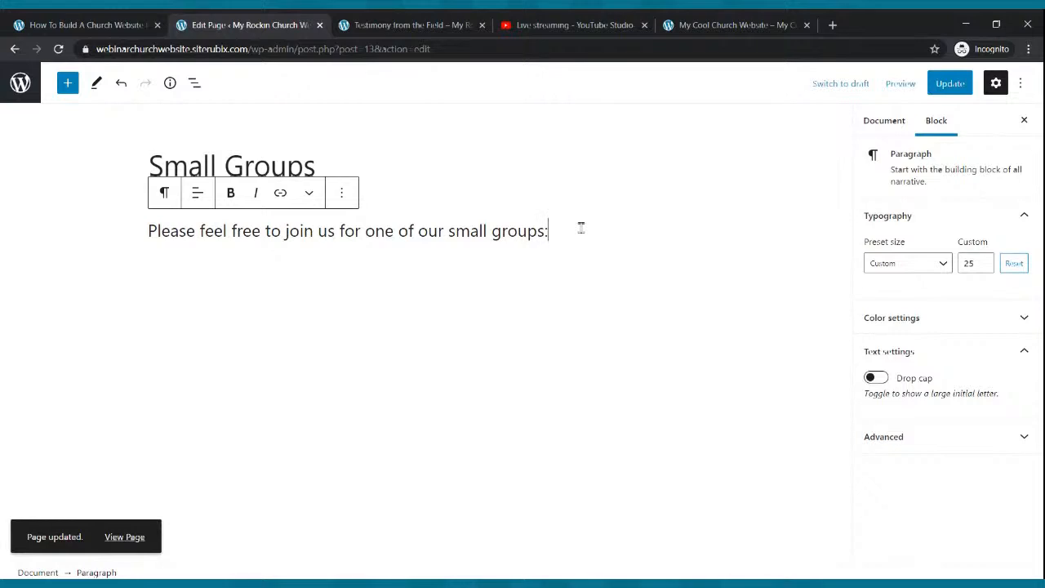
key(Return)
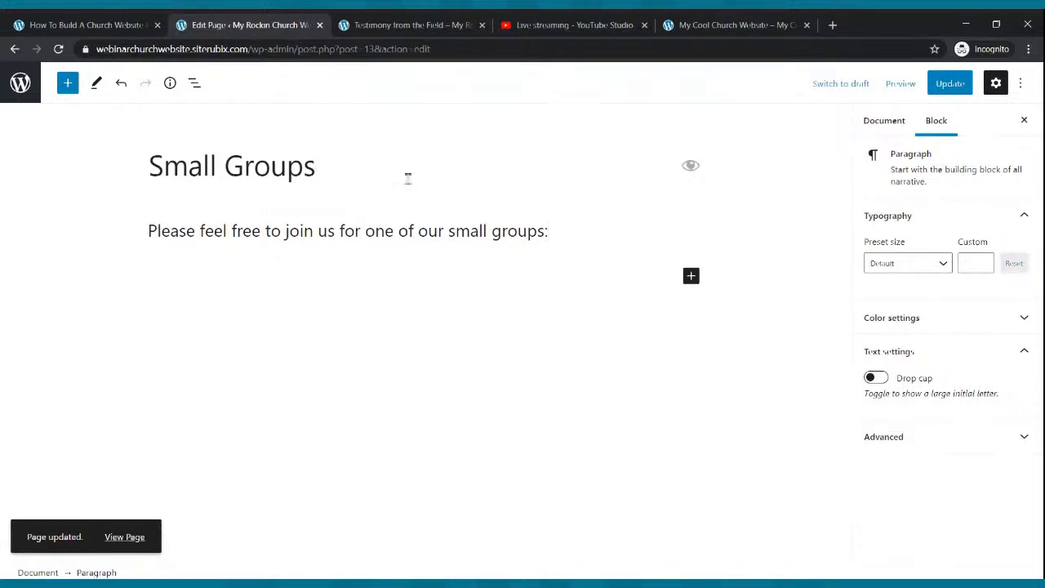
Insert a 33/33/33 Columns block below the sentence, save, and add a paragraph in column one.
click(68, 84)
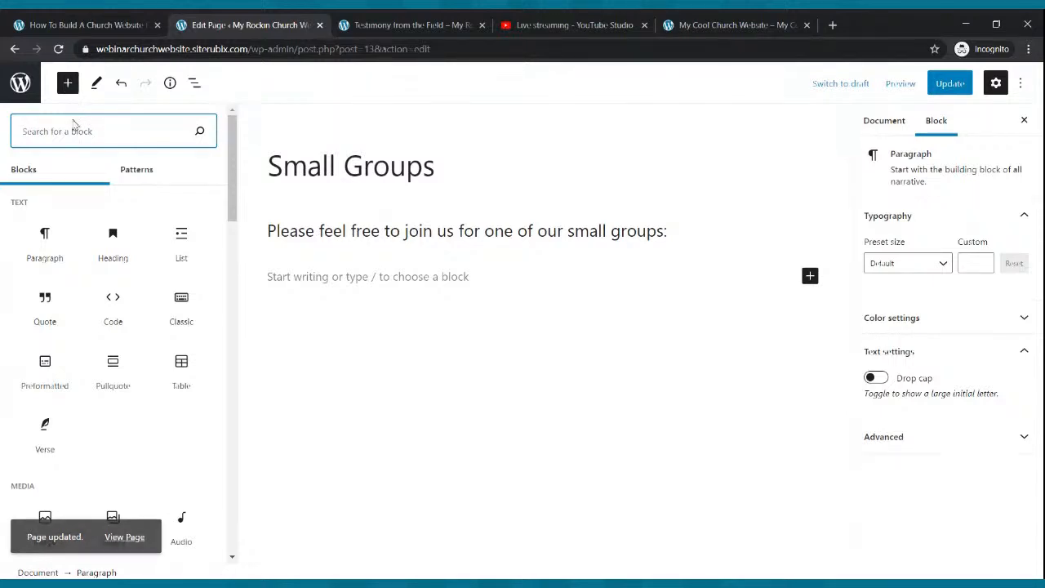
text(columns)
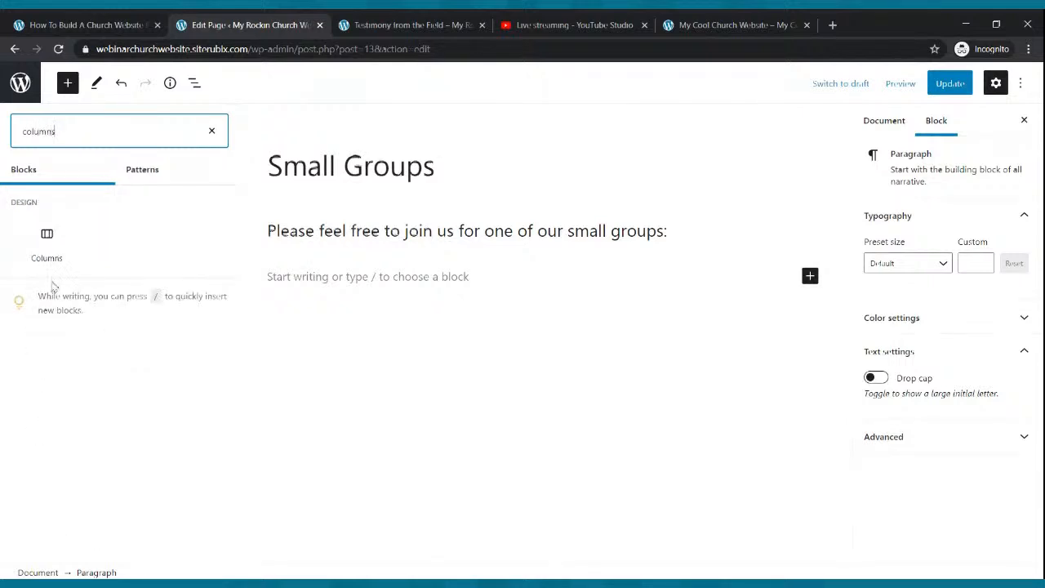
click(46, 245)
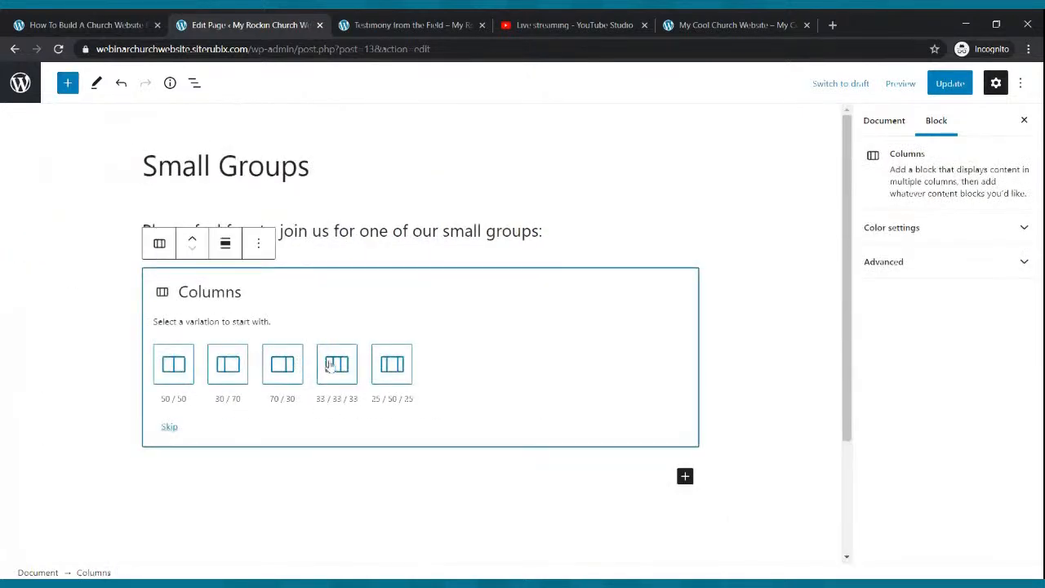
click(337, 367)
click(550, 392)
click(950, 83)
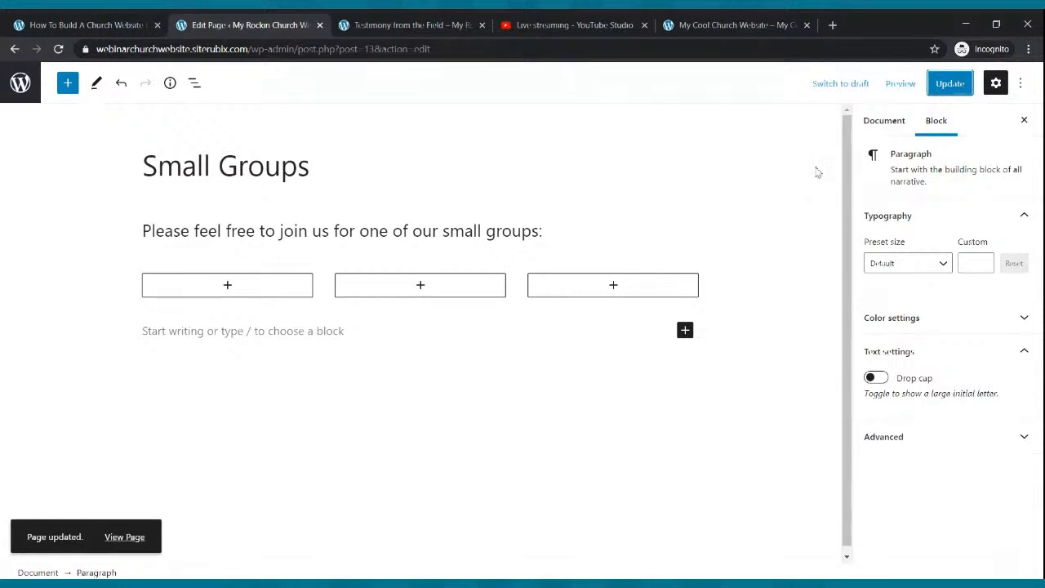
click(227, 288)
click(179, 385)
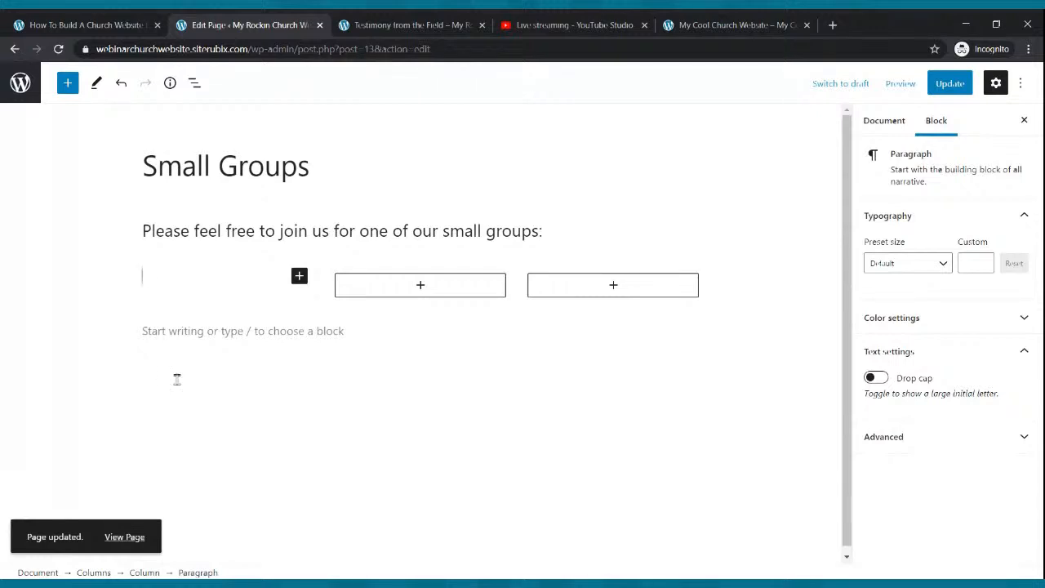
Enter The Cool Small Group's name, 'When: Every Wednesday', meeting address and contact number in column one.
text(Name: T)
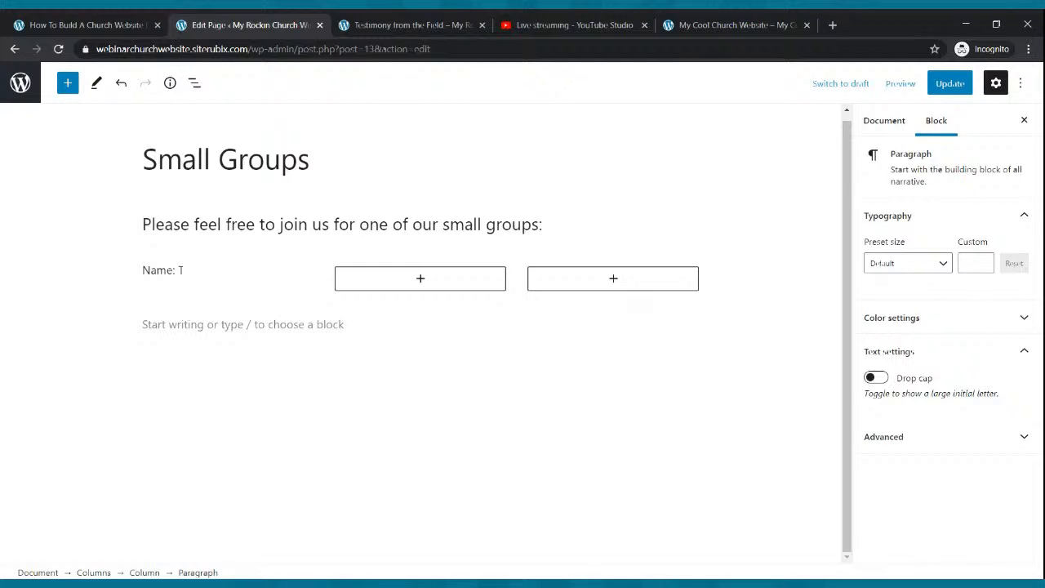
text(he Cool sm)
text(ll G)
text(ll G)
key(Return)
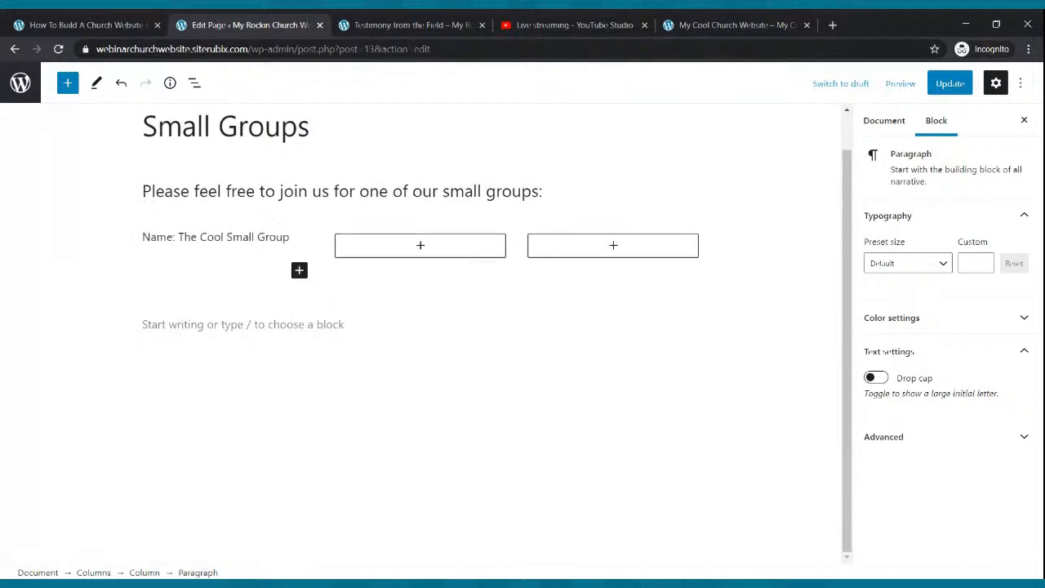
text(When: Every Wednesday)
key(Return)
text(Wh)
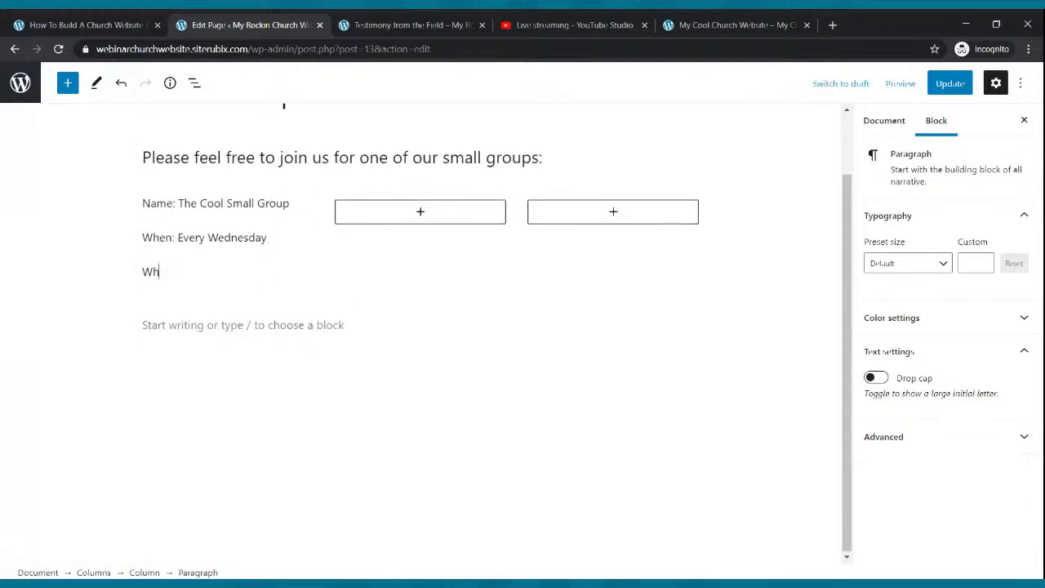
text(ere: 123 Voortrekk R)
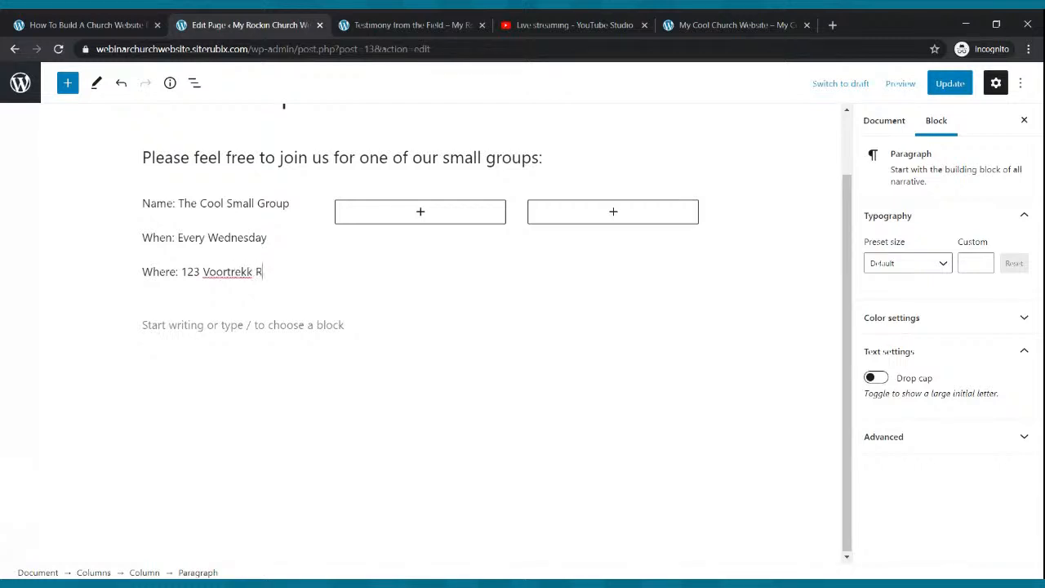
text(d. Corner of Vo)
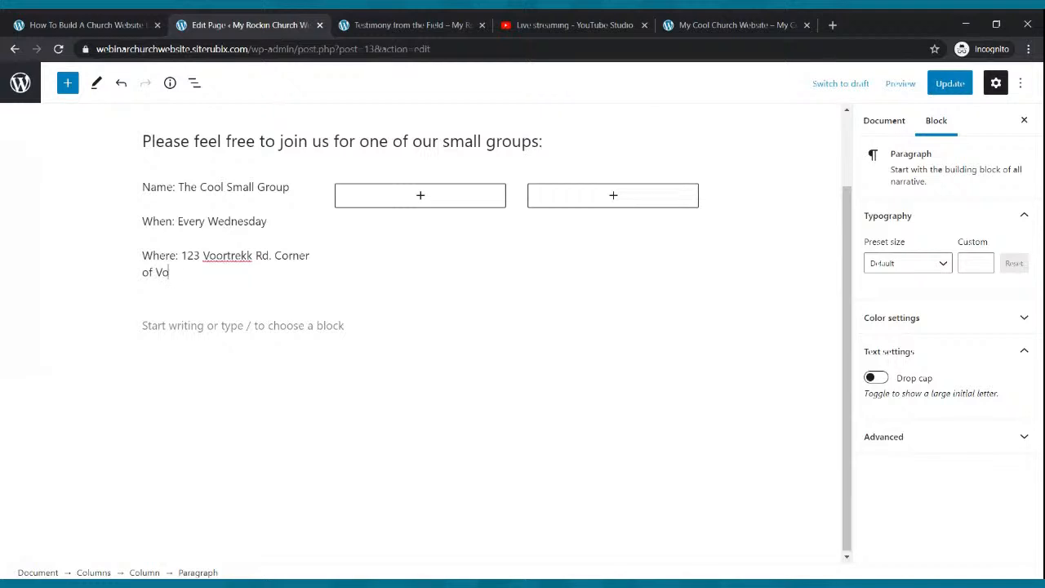
text(ortrekker and M)
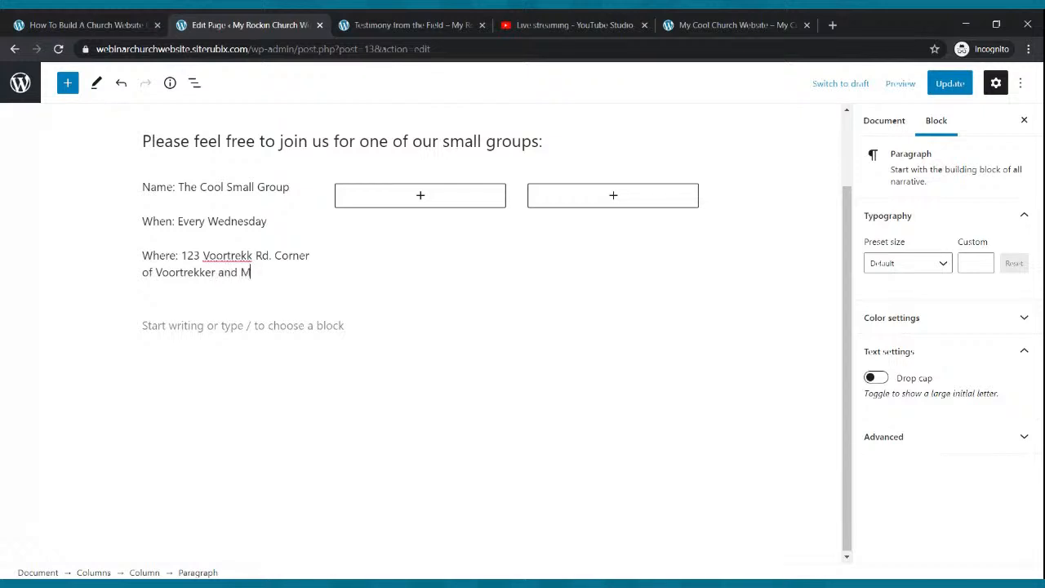
text(cDonald)
key(BackSpace)
key(Return)
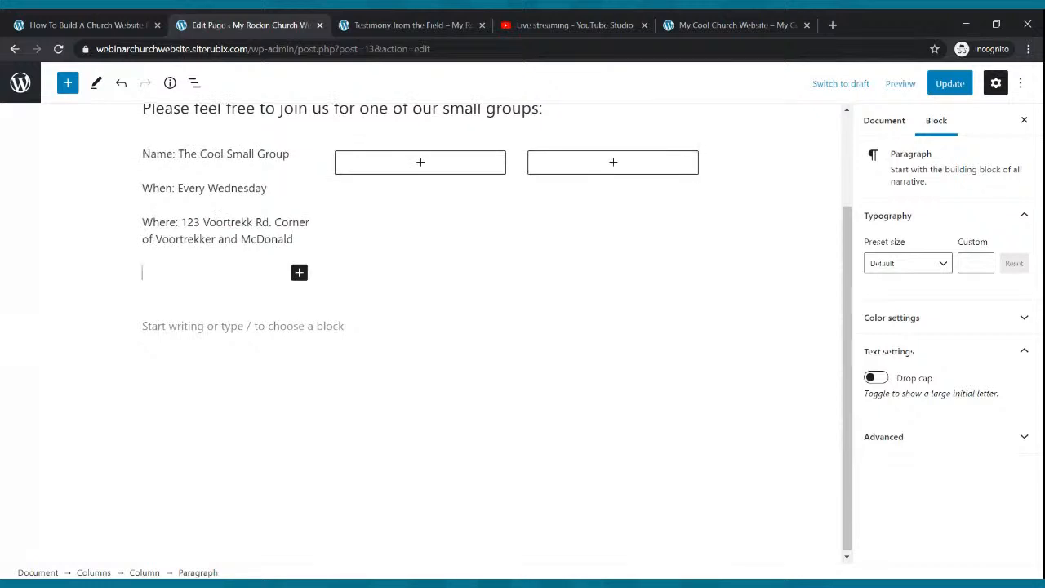
text(Contact: ( 061 ) 407)
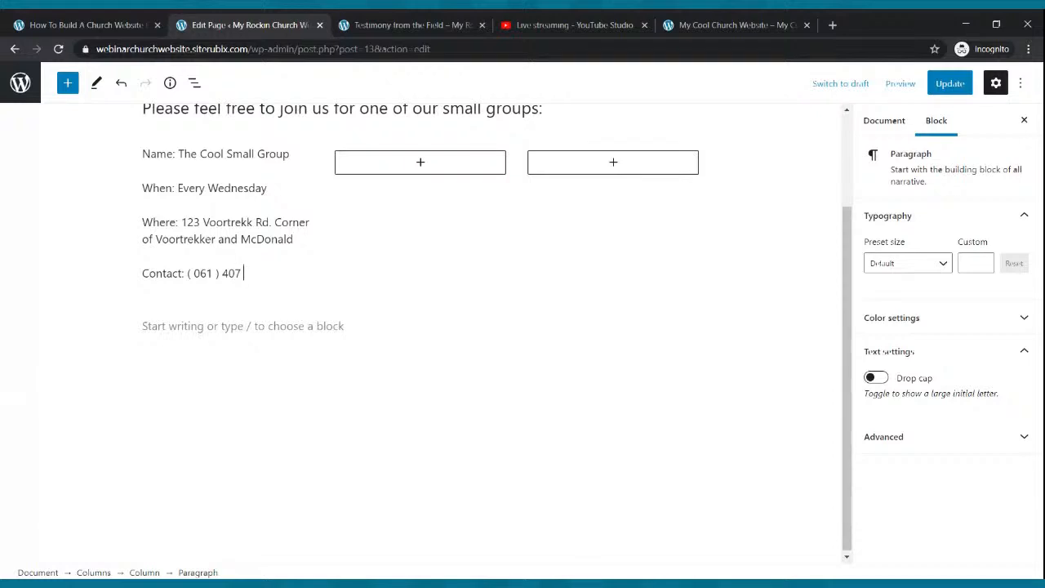
text(4)
Bold the group's Name line and save the page.
drag(143, 154, 296, 154)
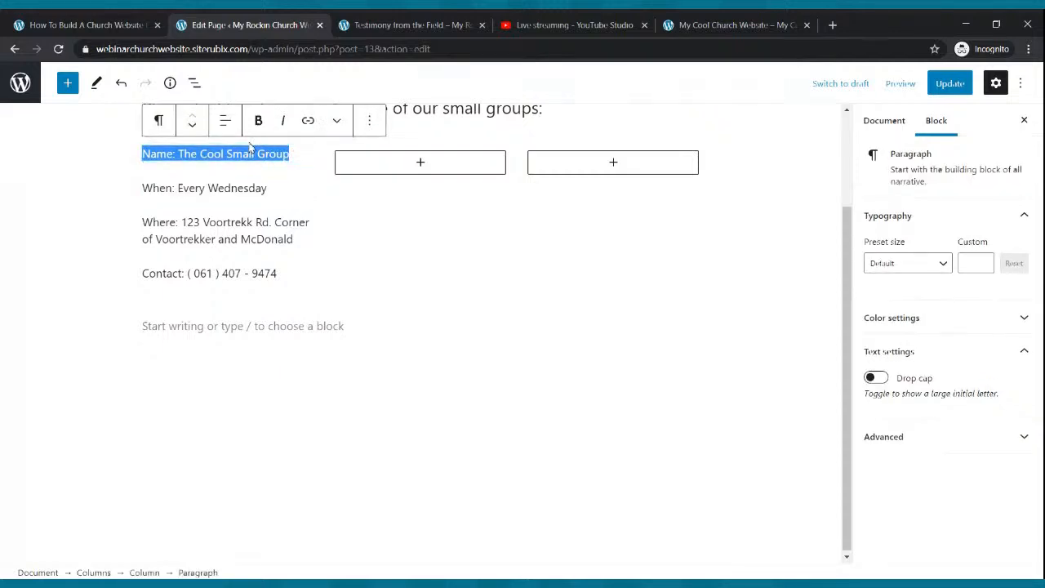
click(259, 123)
click(492, 316)
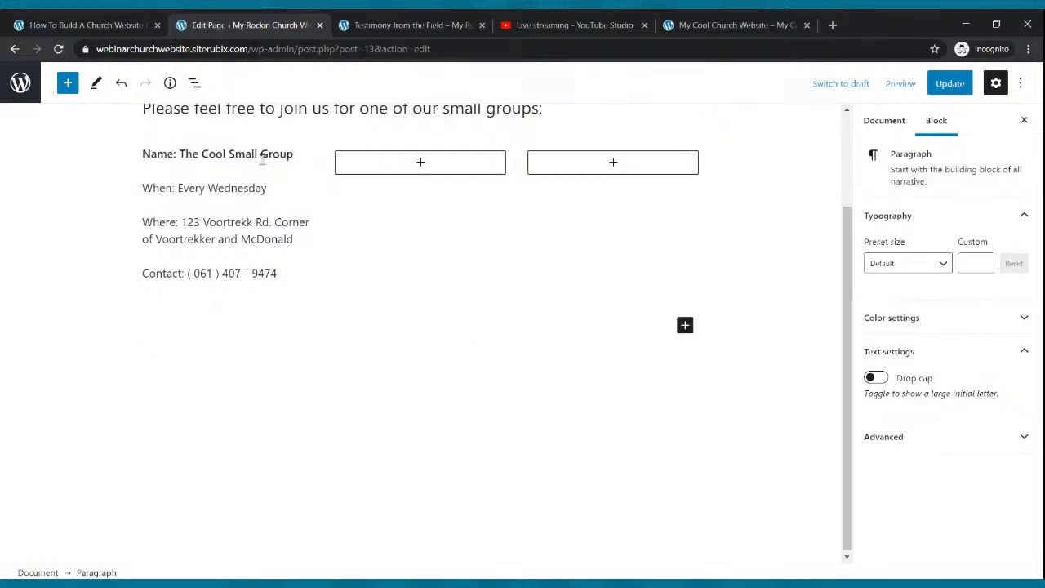
scroll(527, 255, up, 1)
scroll(527, 256, up, 2)
click(950, 84)
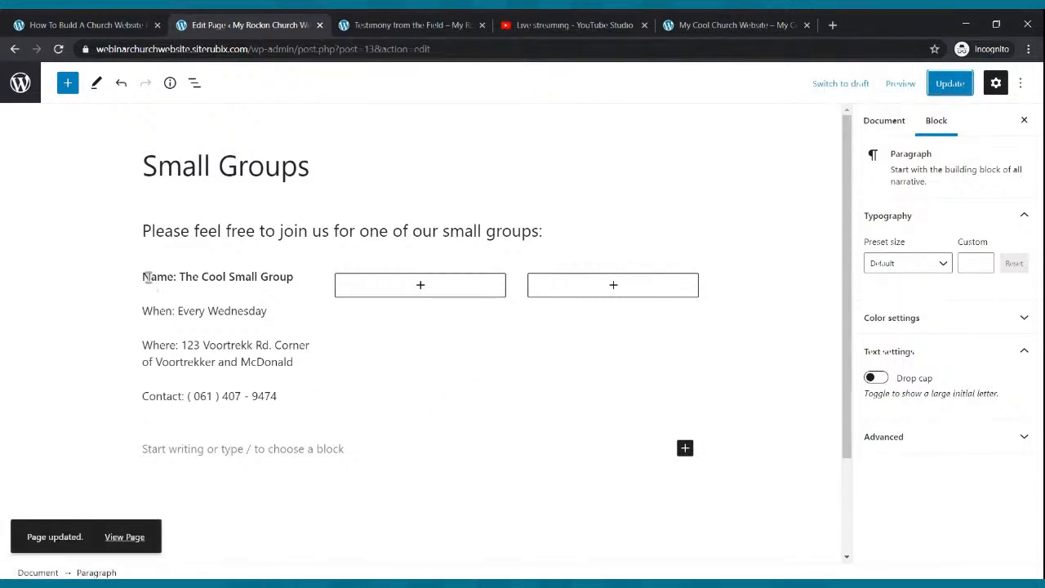
drag(144, 278, 290, 395)
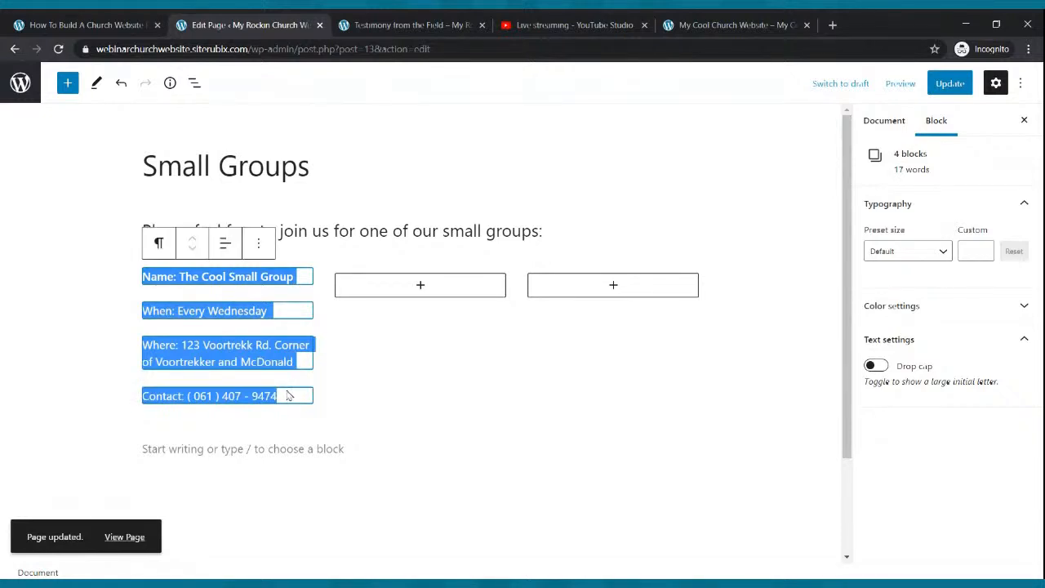
Copy the four group detail blocks and paste them into the second and third columns.
key(ctrl+c)
click(422, 286)
click(417, 287)
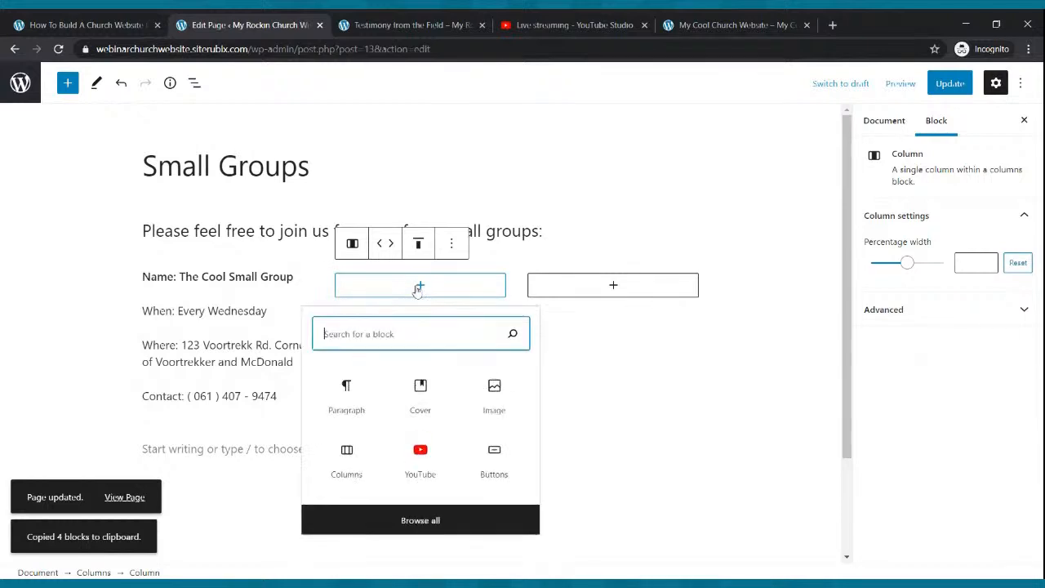
click(355, 399)
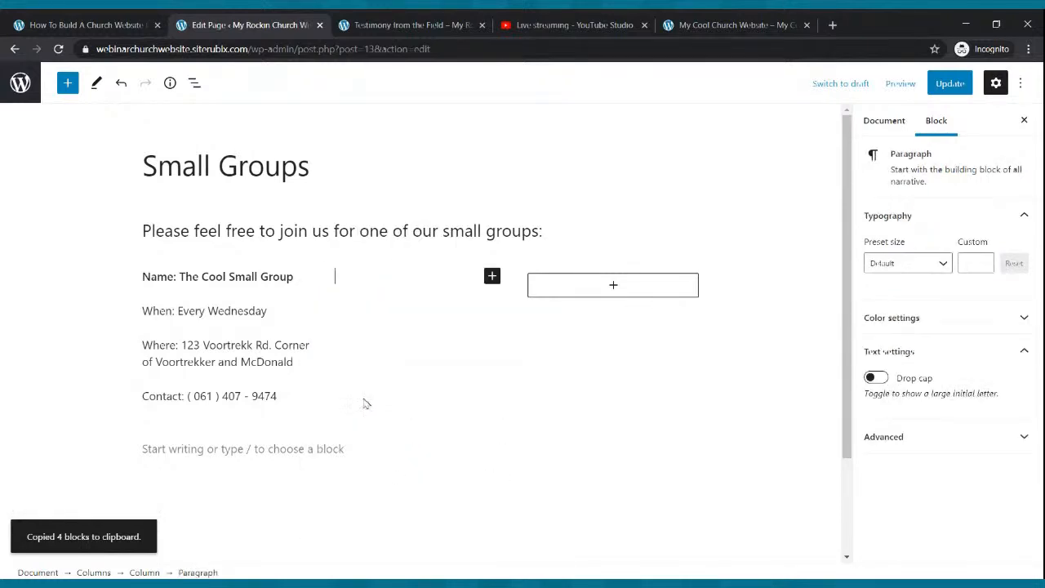
key(ctrl+v)
click(611, 172)
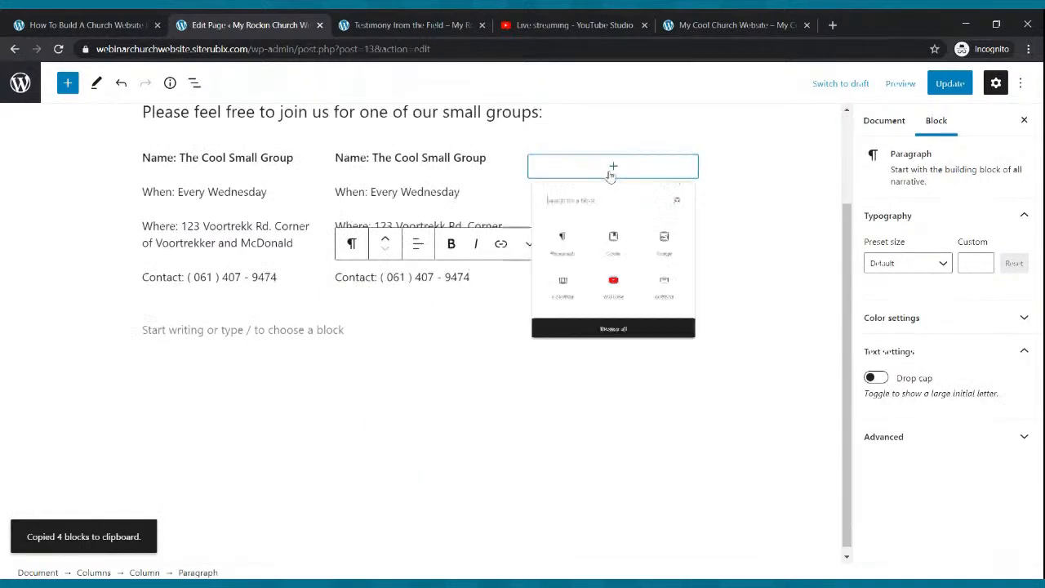
click(530, 288)
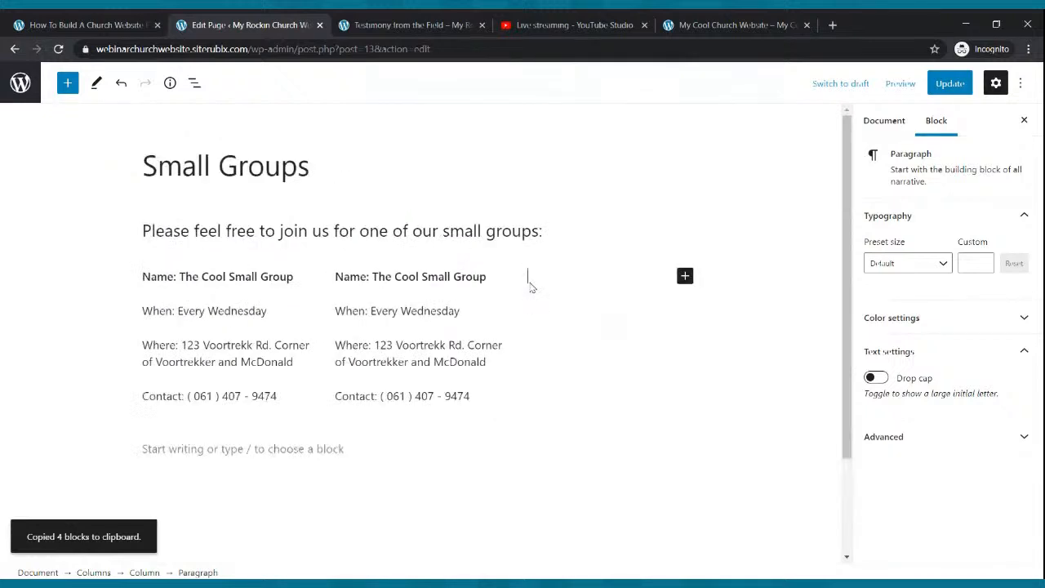
key(ctrl+v)
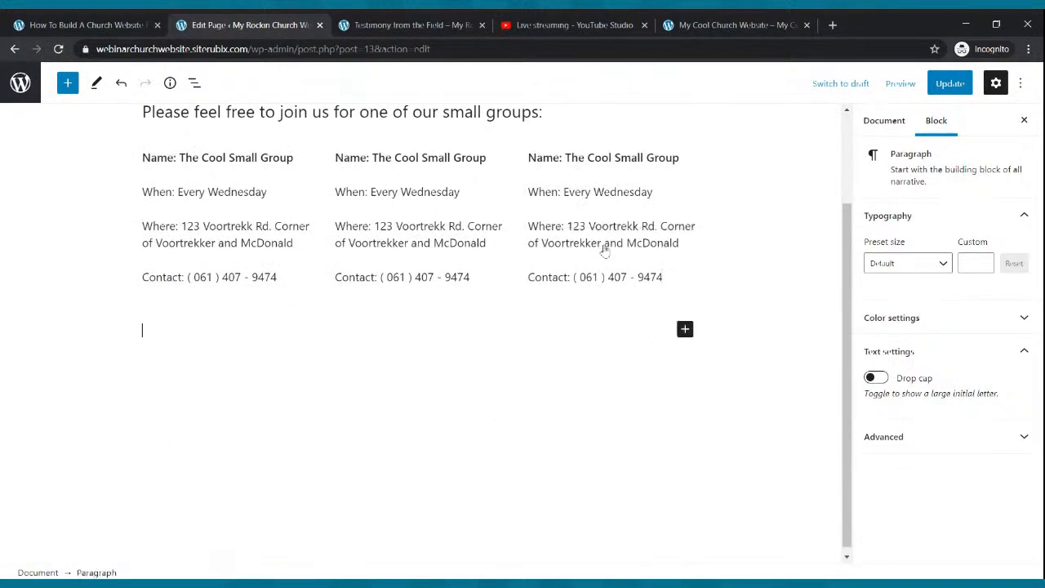
Rename the copies to The Radical Small Group and The On Fire Small Group, and save.
click(422, 153)
key(BackSpace)
key(BackSpace)
key(BackSpace)
key(BackSpace)
text(Radical)
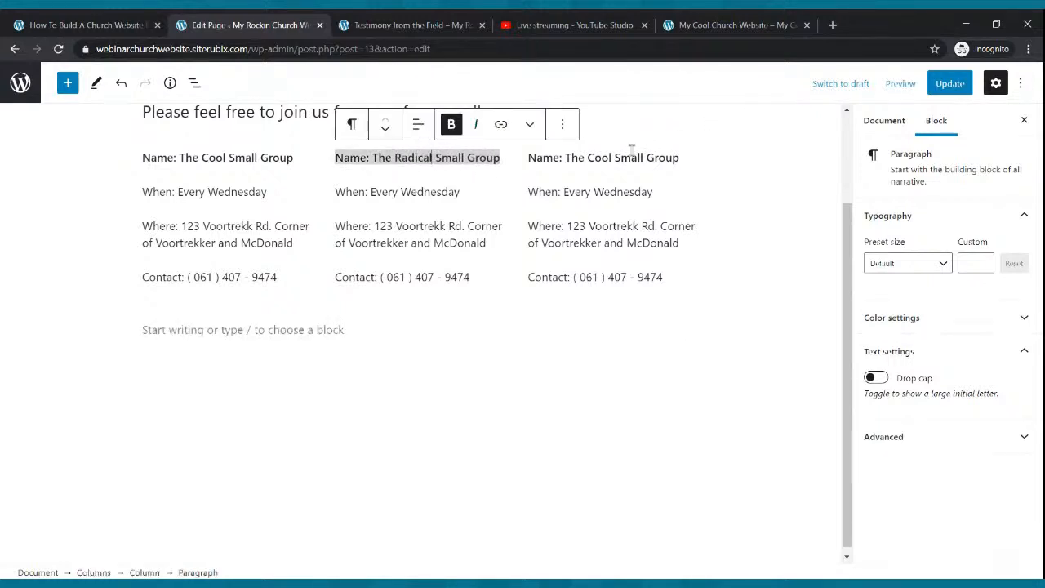
click(605, 158)
key(BackSpace)
key(BackSpace)
key(BackSpace)
key(BackSpace)
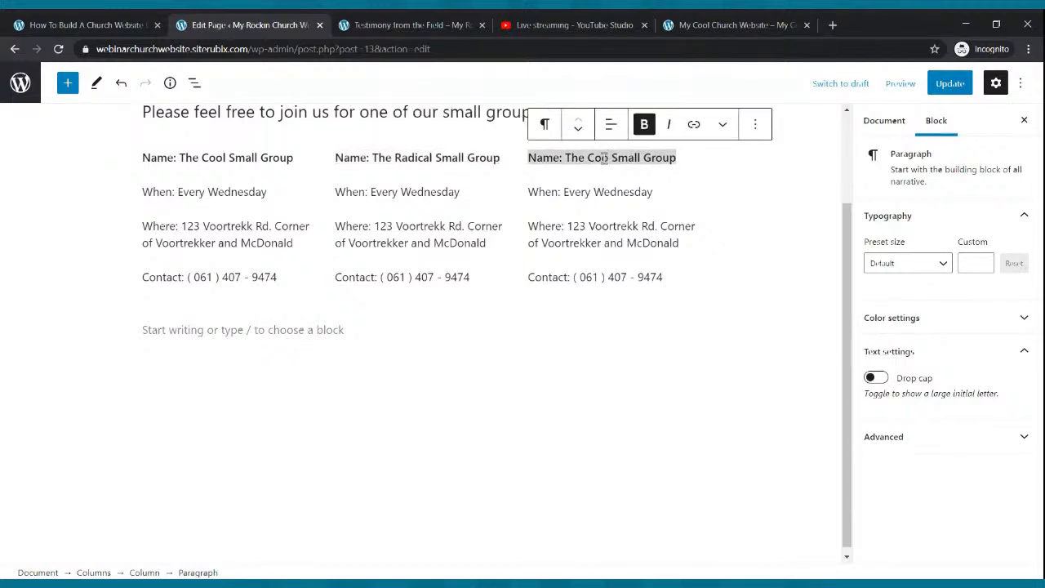
text(On Fire)
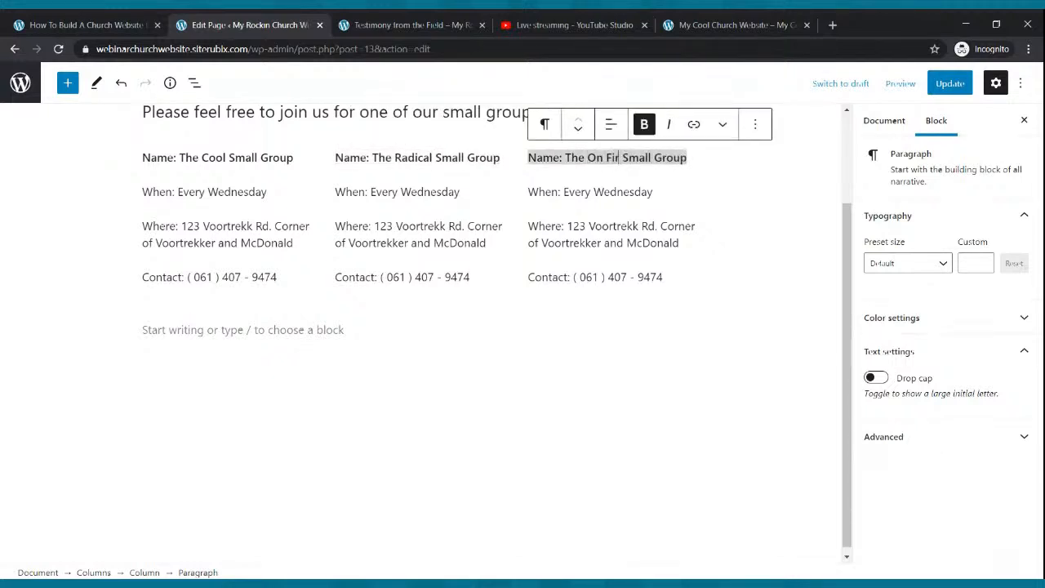
key(ctrl+a)
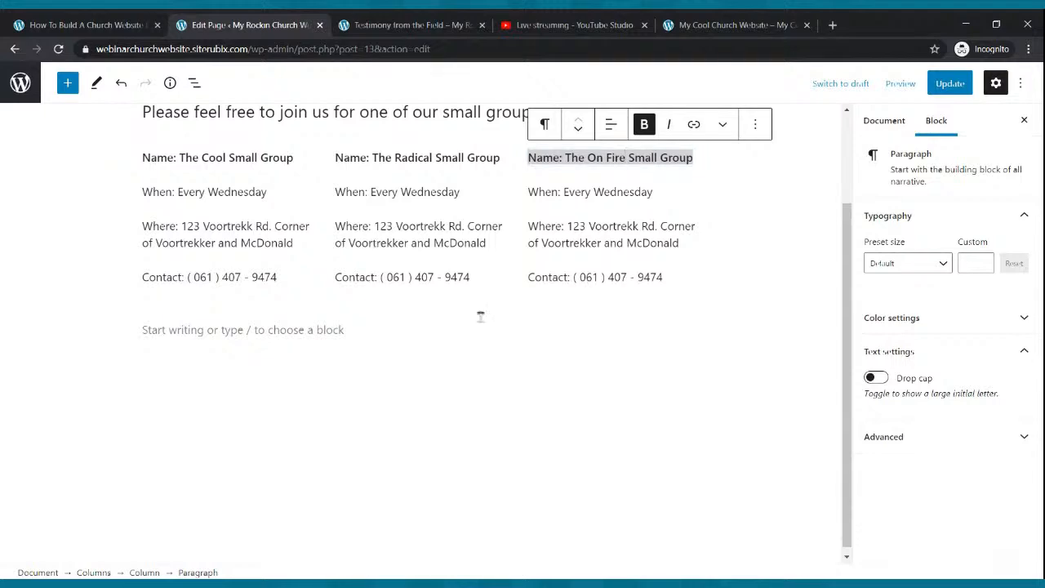
click(948, 84)
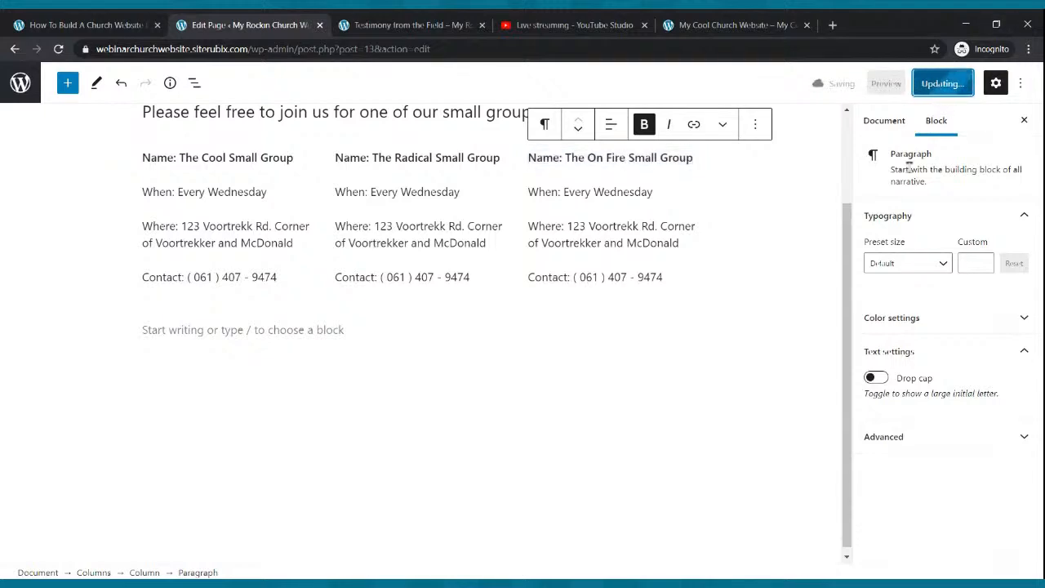
View the live Small Groups page, then return to the page editor.
click(433, 24)
click(335, 112)
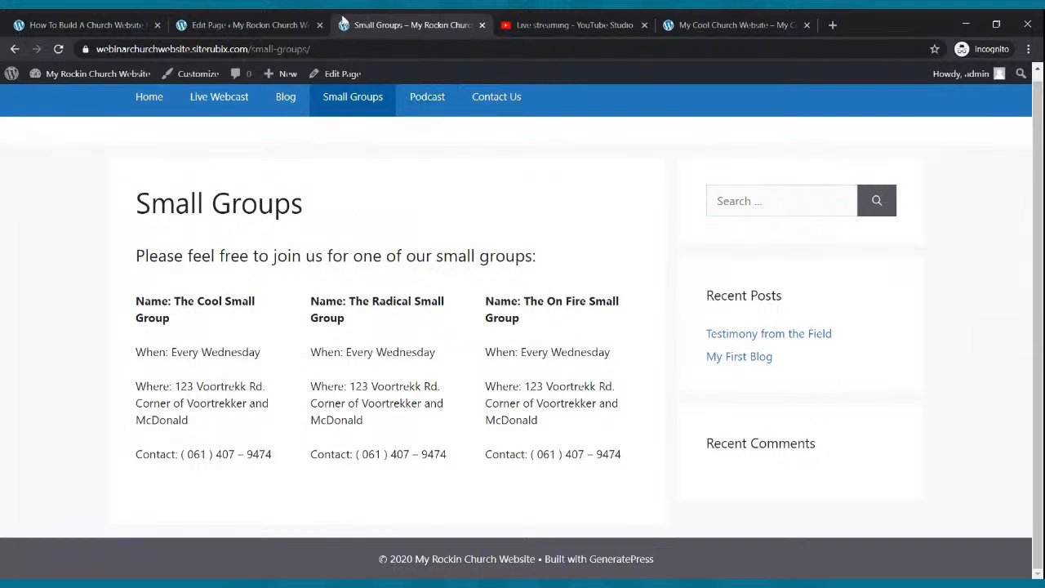
click(245, 24)
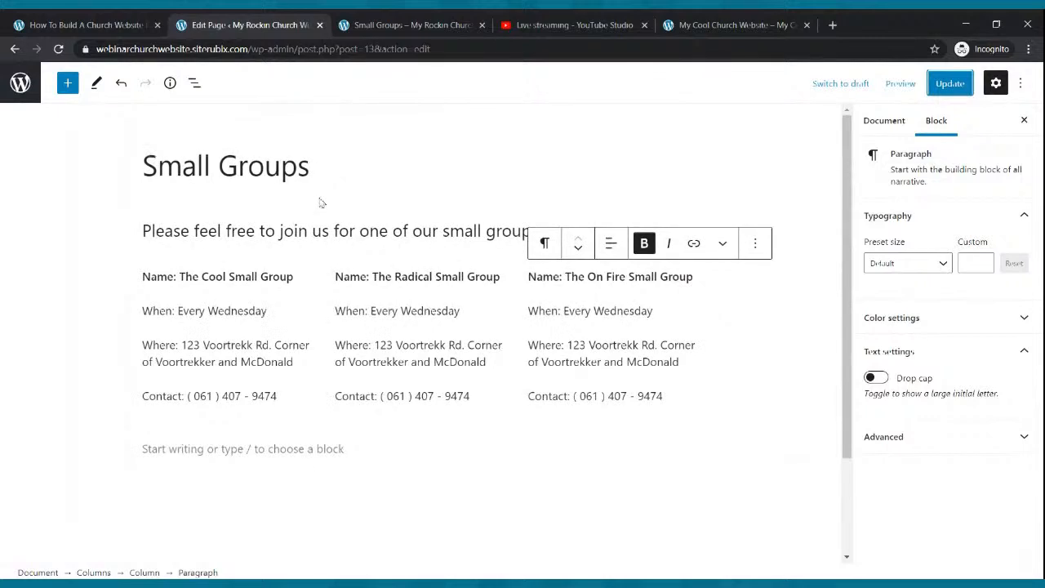
click(307, 194)
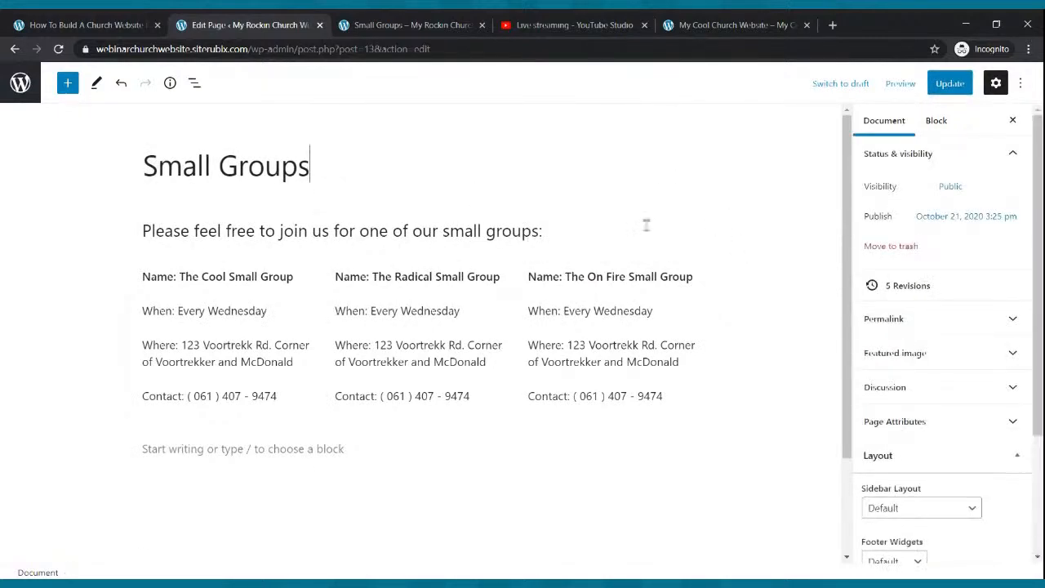
Insert the Small Groups banner image in a new image block below the intro sentence.
click(591, 226)
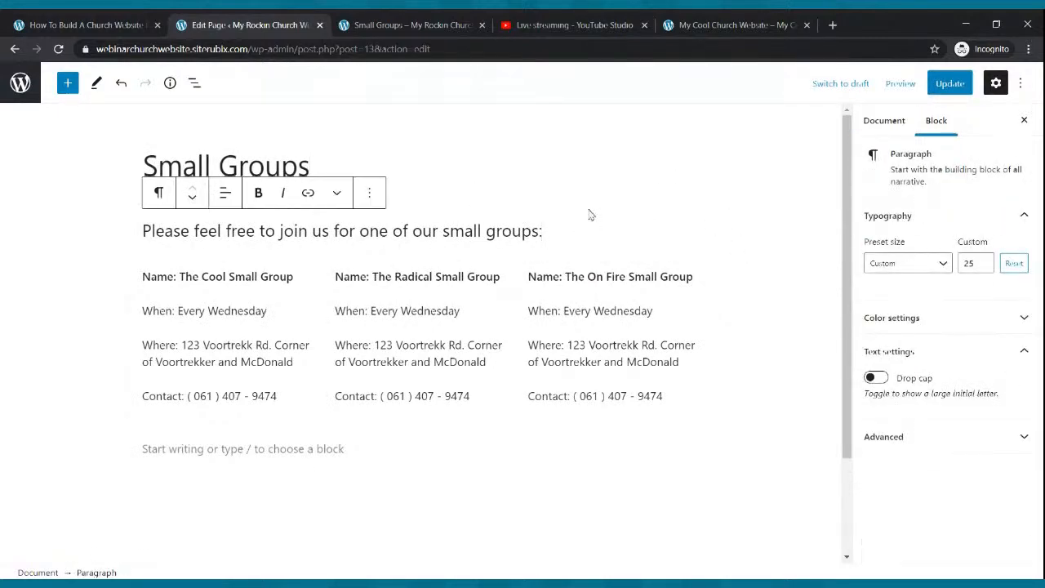
key(Return)
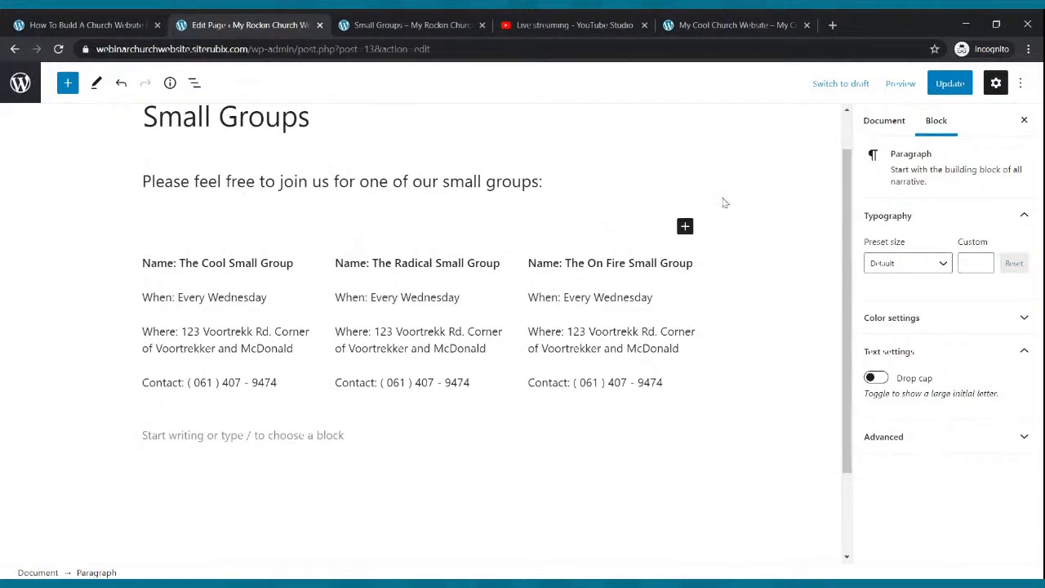
click(686, 227)
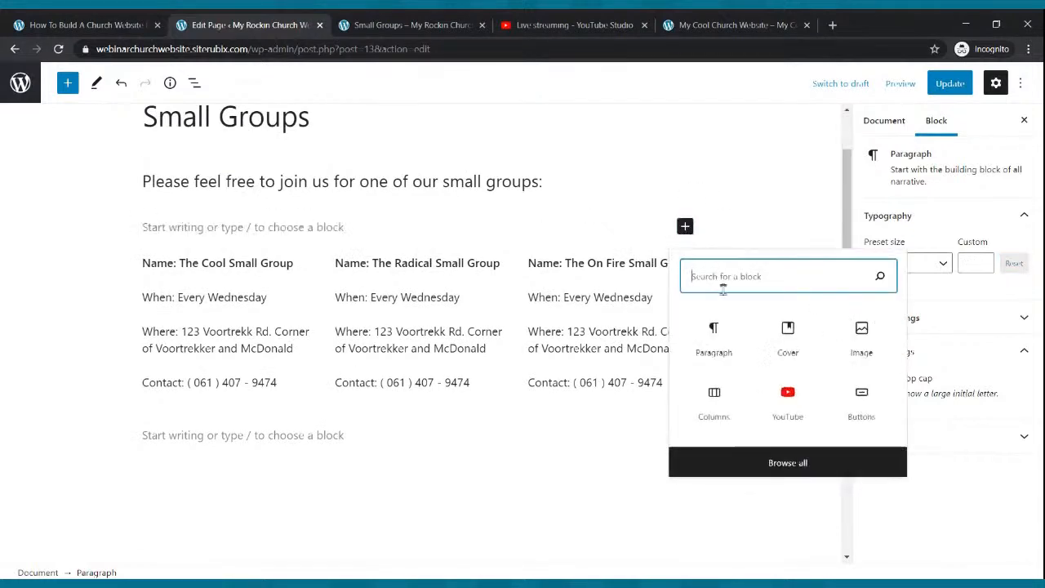
click(862, 333)
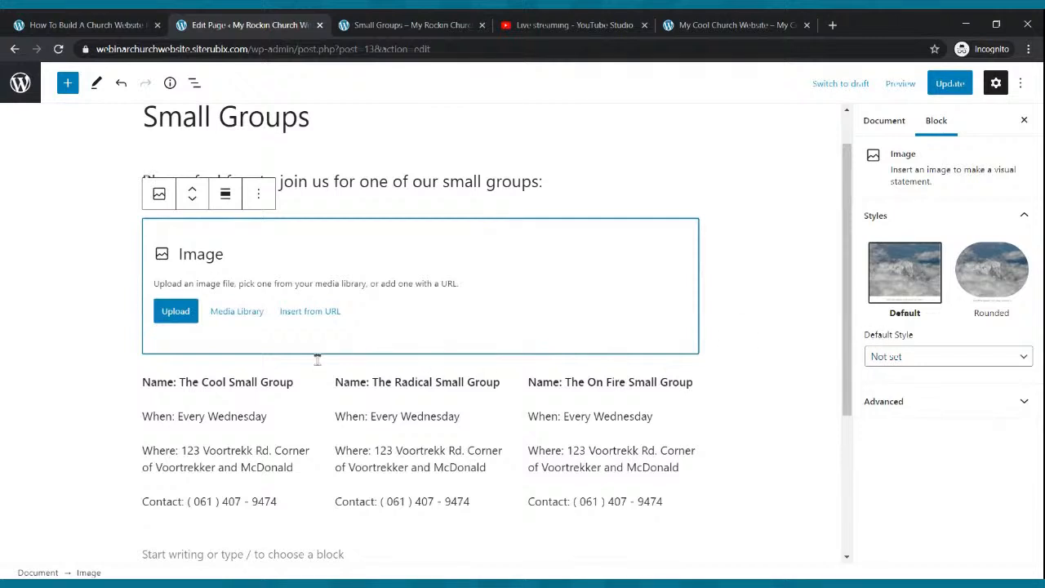
click(173, 317)
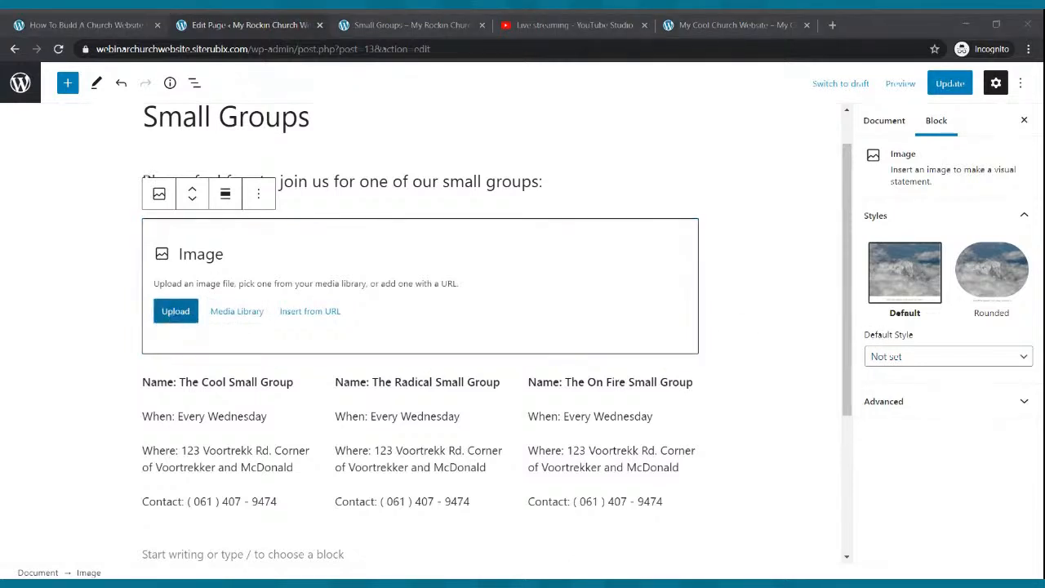
double_click(372, 338)
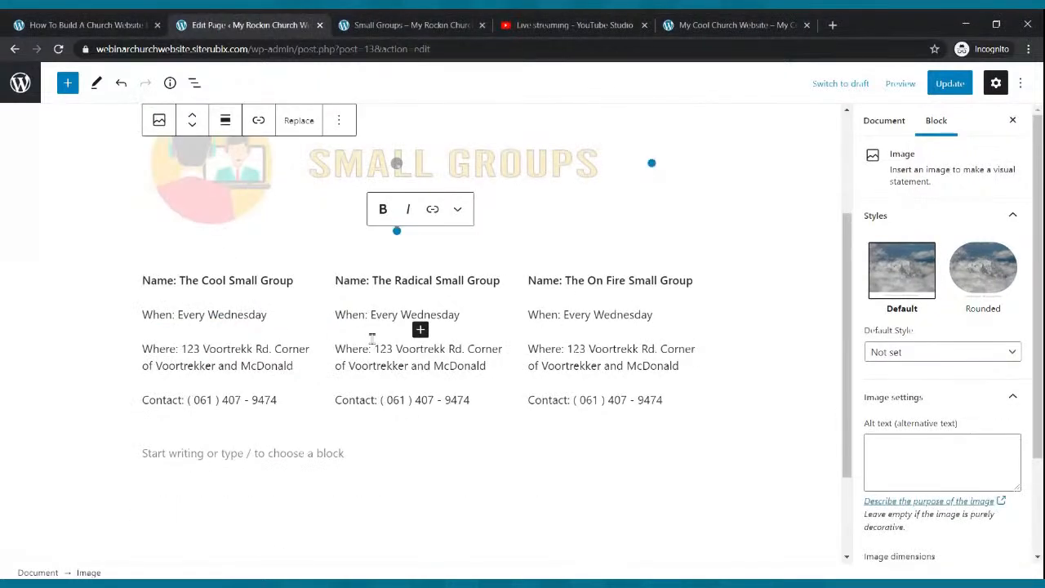
Save the Small Groups page update and switch to the live Small Groups page.
click(947, 84)
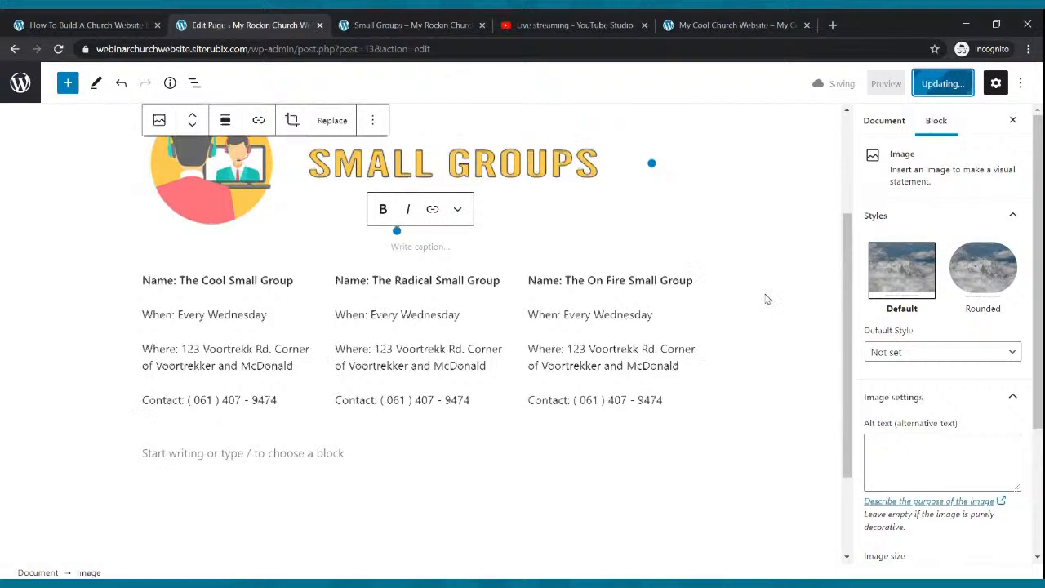
scroll(768, 294, up, 2)
click(408, 25)
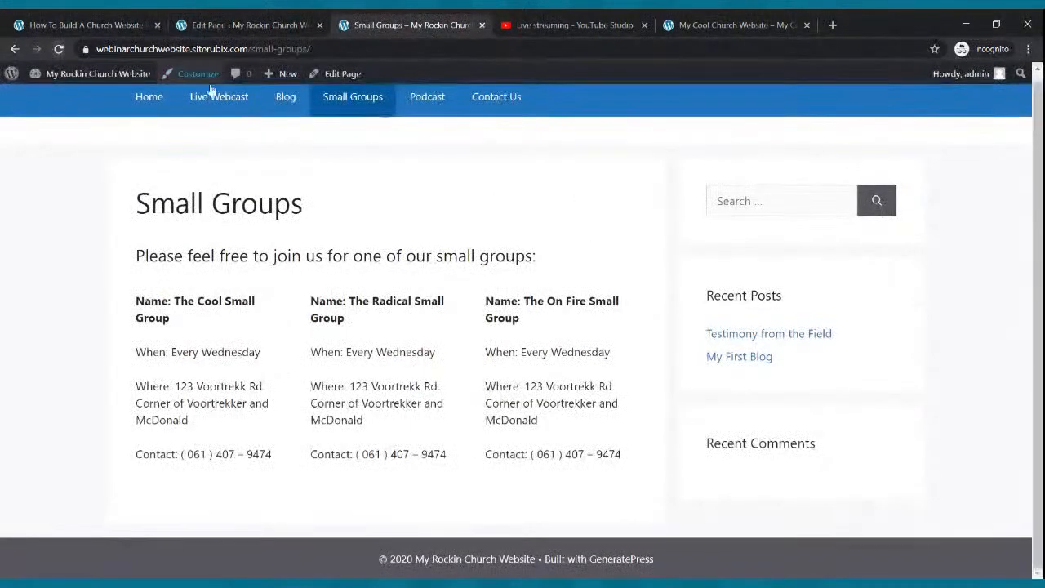
Reload the live Small Groups page, check the banner above the three groups, then go home.
click(58, 49)
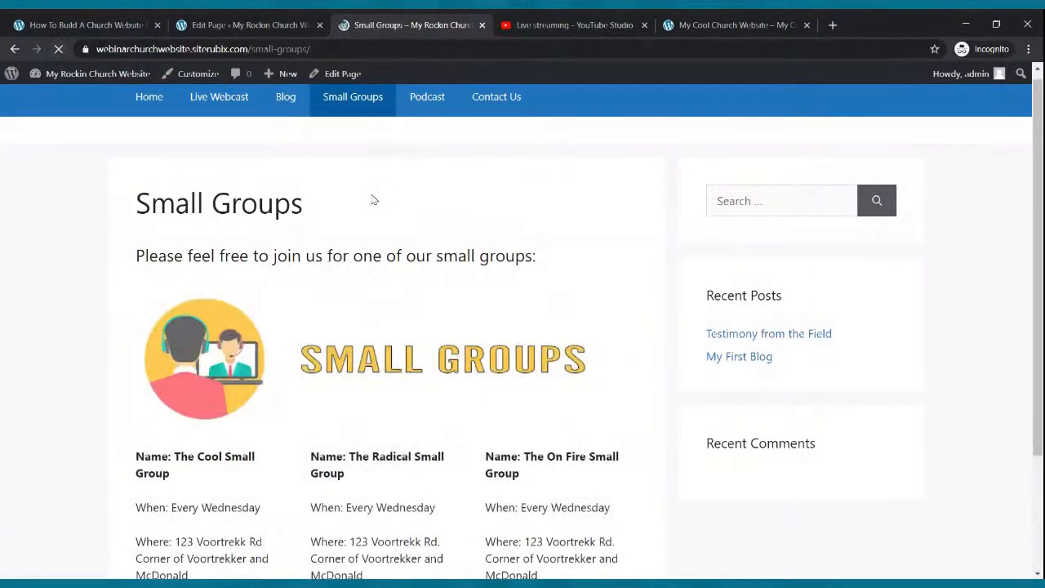
scroll(373, 198, down, 2)
scroll(376, 198, up, 2)
scroll(425, 173, down, 2)
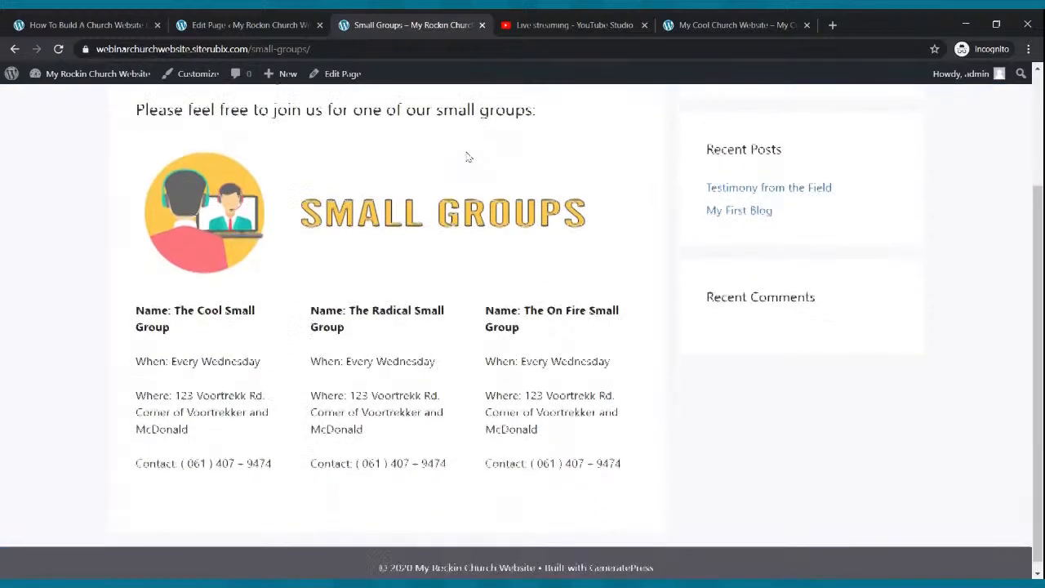
scroll(463, 156, up, 3)
scroll(463, 154, down, 2)
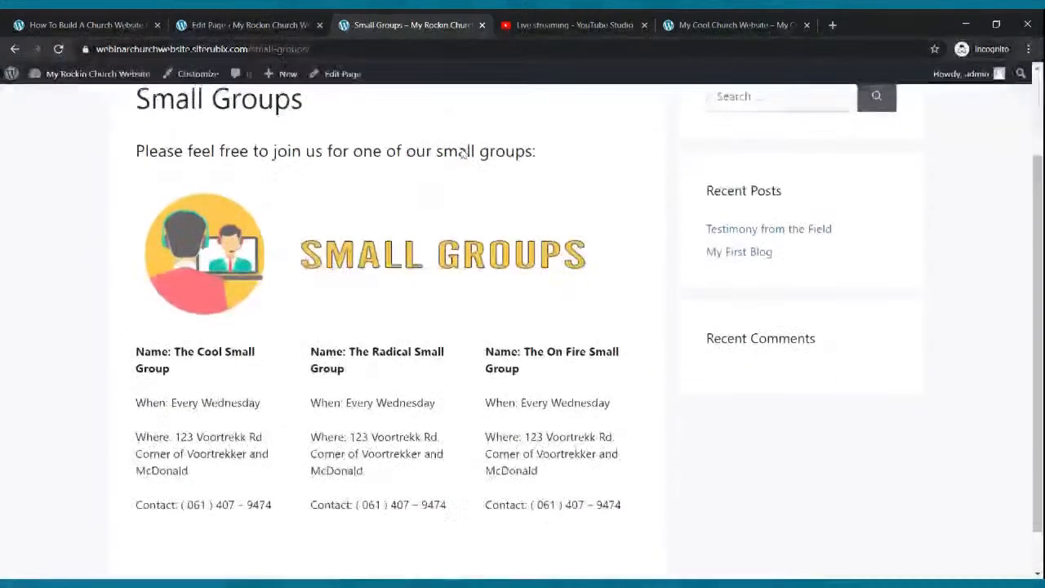
scroll(459, 146, up, 2)
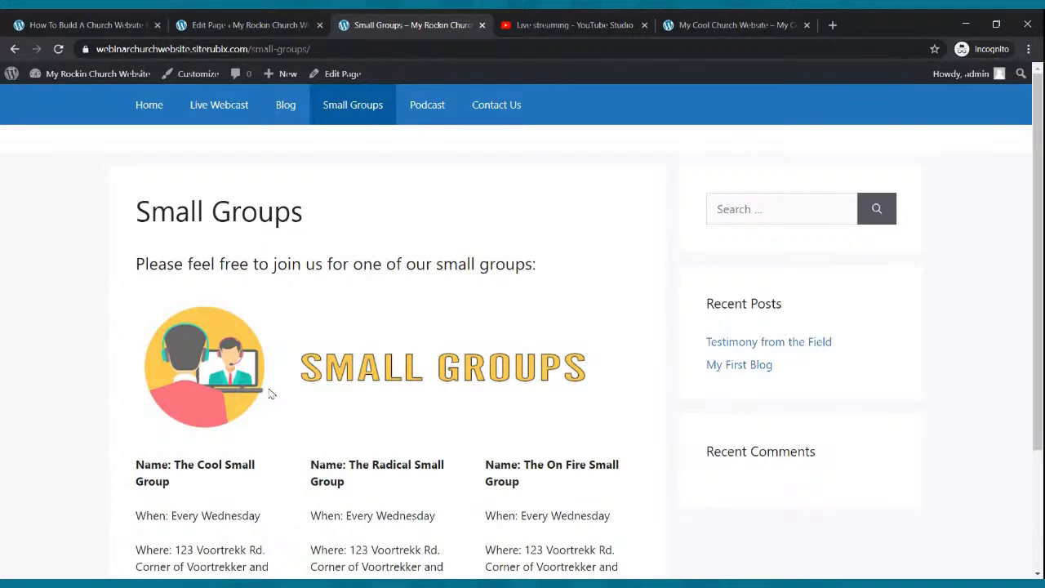
scroll(445, 314, down, 2)
scroll(433, 245, up, 2)
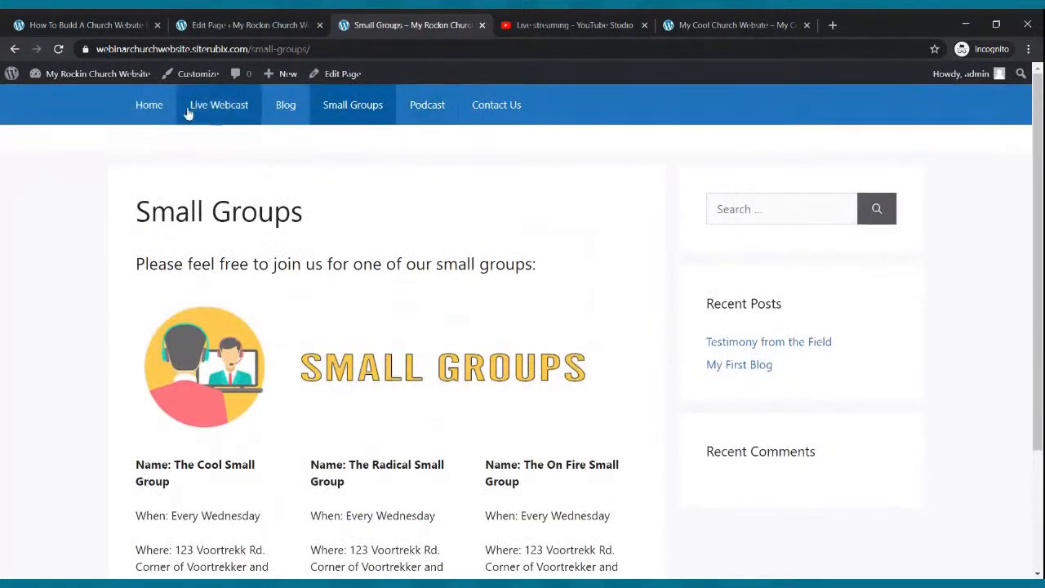
click(152, 110)
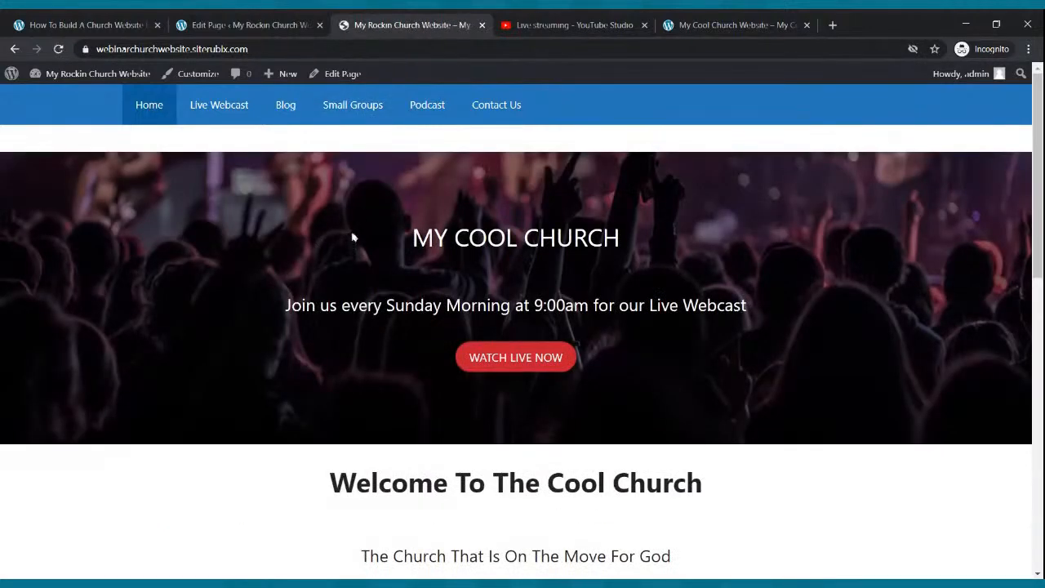
Browse the live Live Webcast, Blog and Small Groups pages, then return home.
click(234, 115)
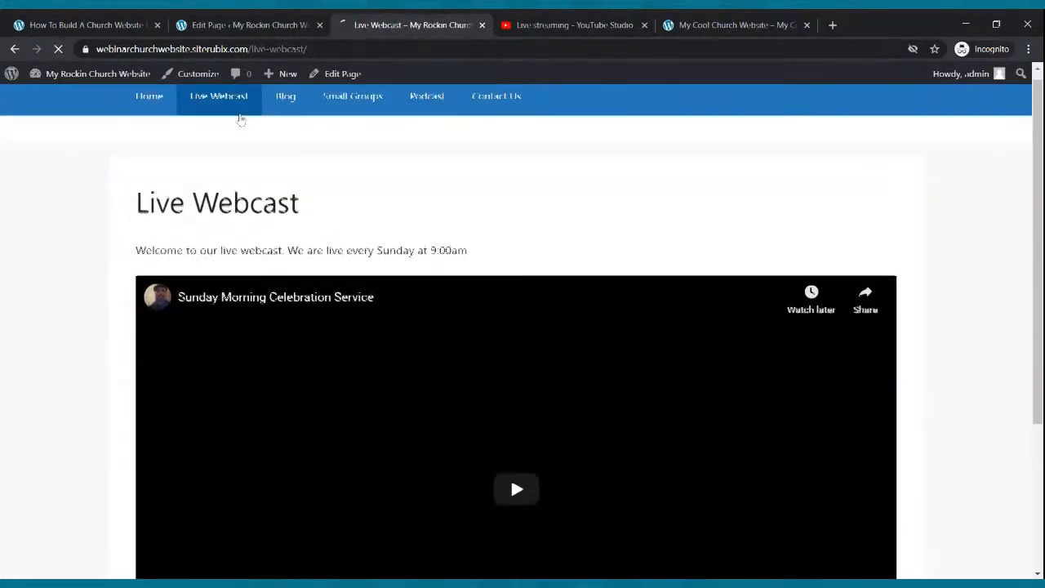
scroll(240, 117, down, 3)
scroll(249, 114, up, 3)
click(282, 107)
scroll(369, 128, down, 5)
scroll(369, 129, up, 5)
click(362, 112)
scroll(377, 142, down, 3)
scroll(373, 134, up, 3)
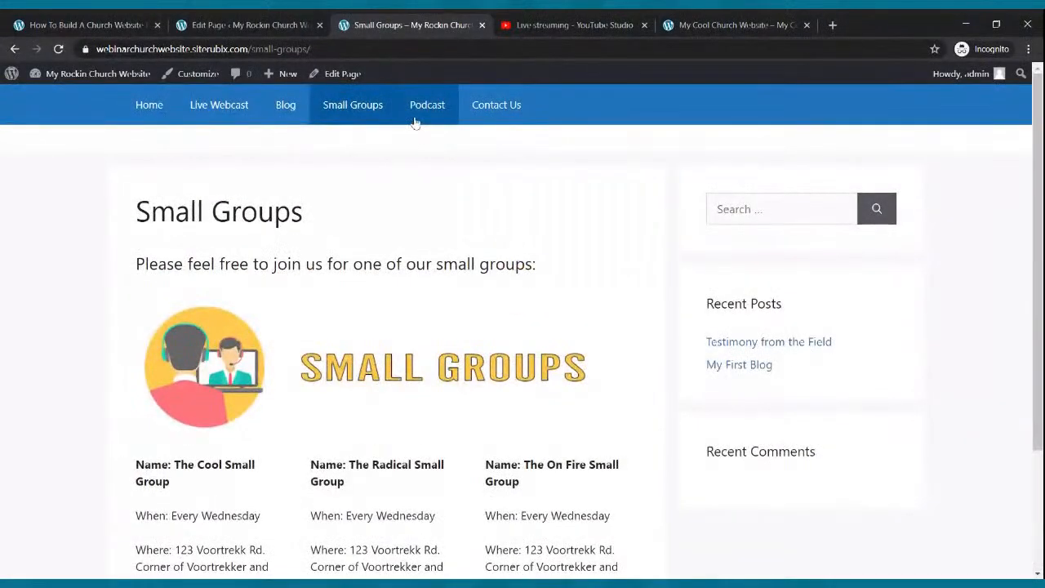
click(147, 106)
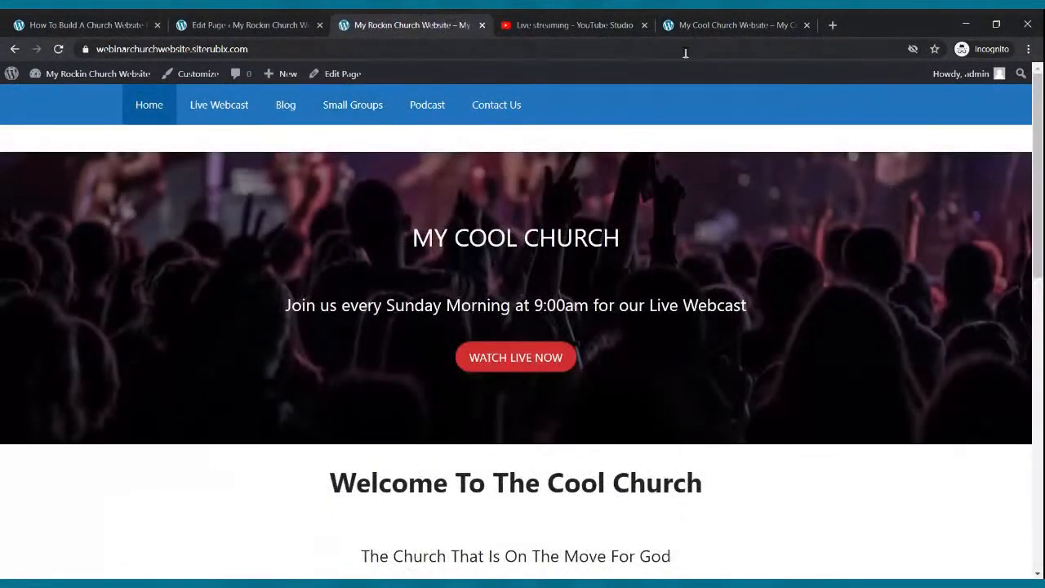
Compare the home page against the My Cool Church Website tab.
click(701, 26)
scroll(633, 214, up, 5)
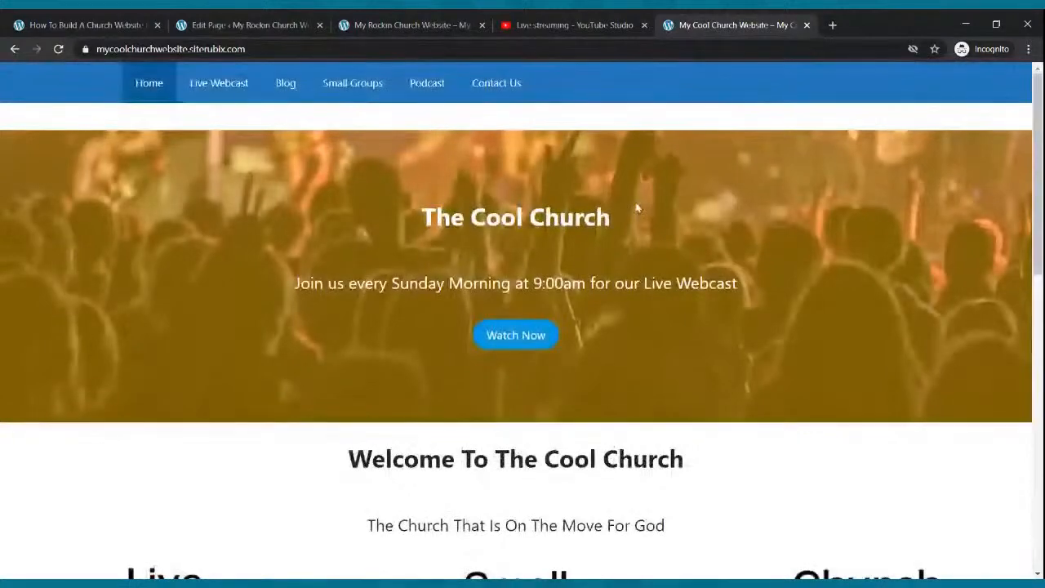
scroll(669, 106, down, 10)
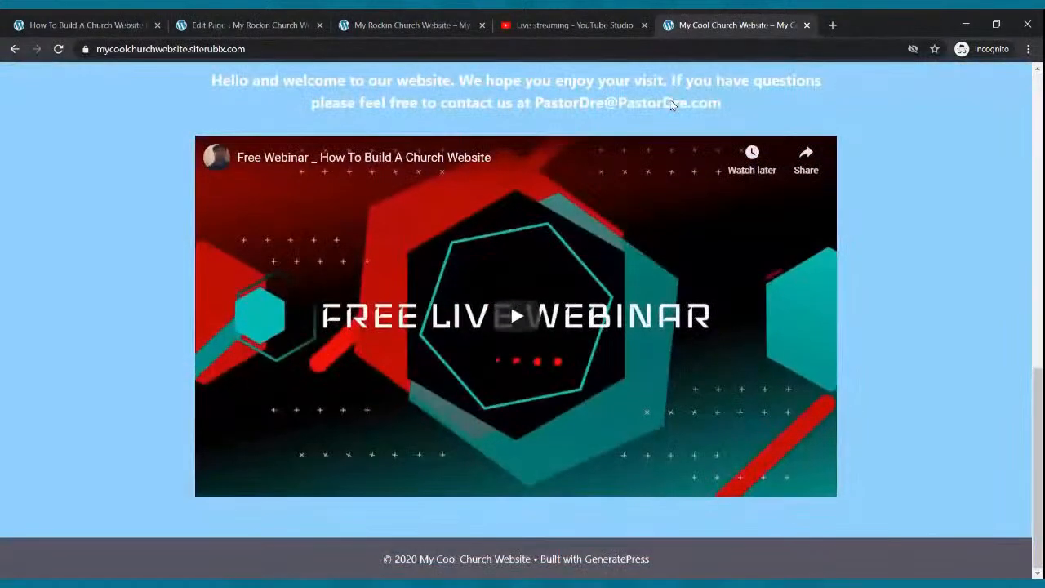
click(365, 22)
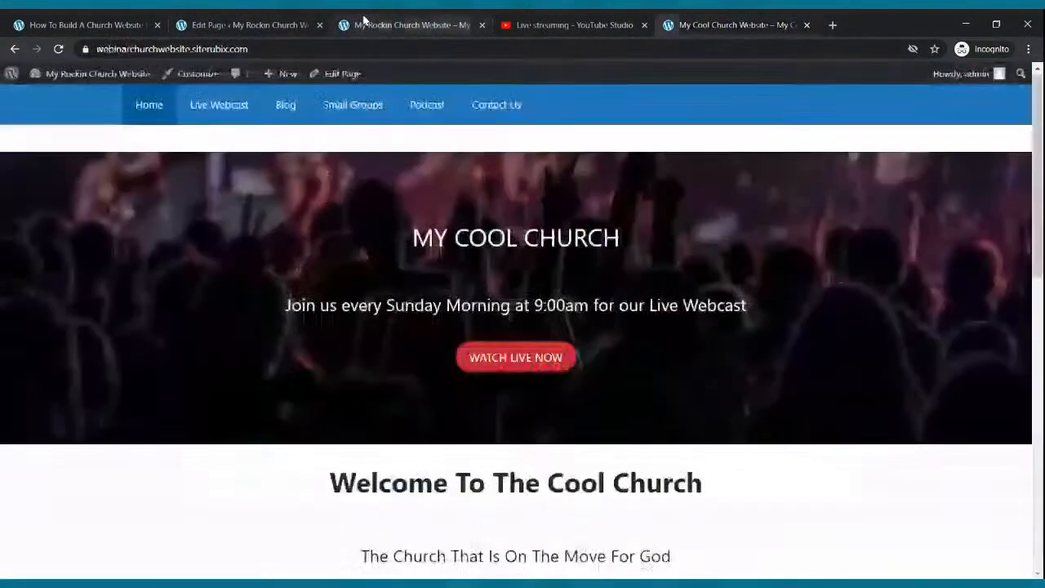
scroll(374, 152, down, 8)
scroll(377, 152, down, 2)
scroll(378, 152, up, 10)
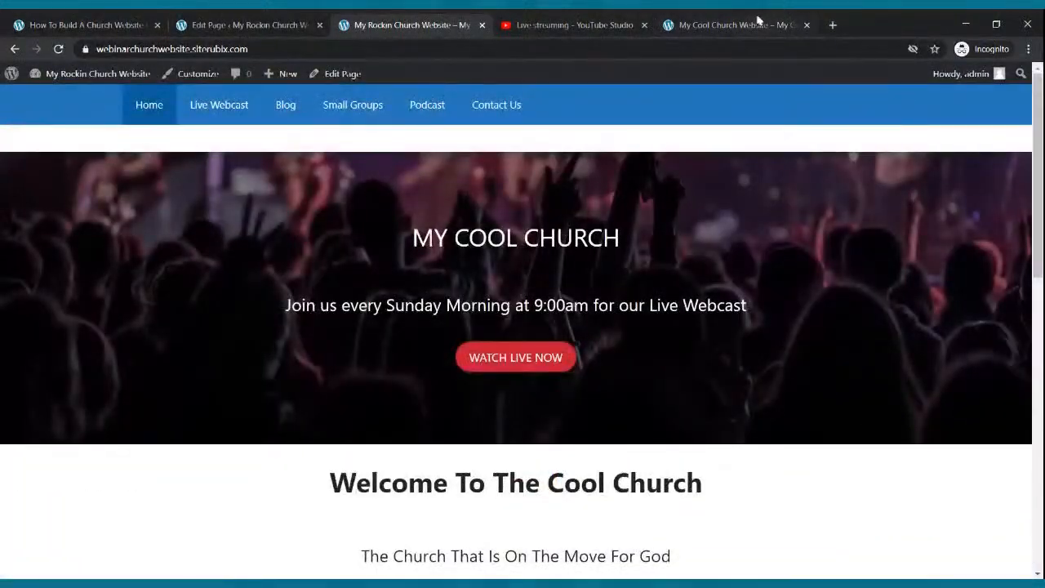
Compare once more with My Cool Church, then return to the Small Groups editor.
click(764, 21)
scroll(686, 294, up, 10)
scroll(669, 291, down, 6)
scroll(668, 290, down, 3)
scroll(662, 245, up, 10)
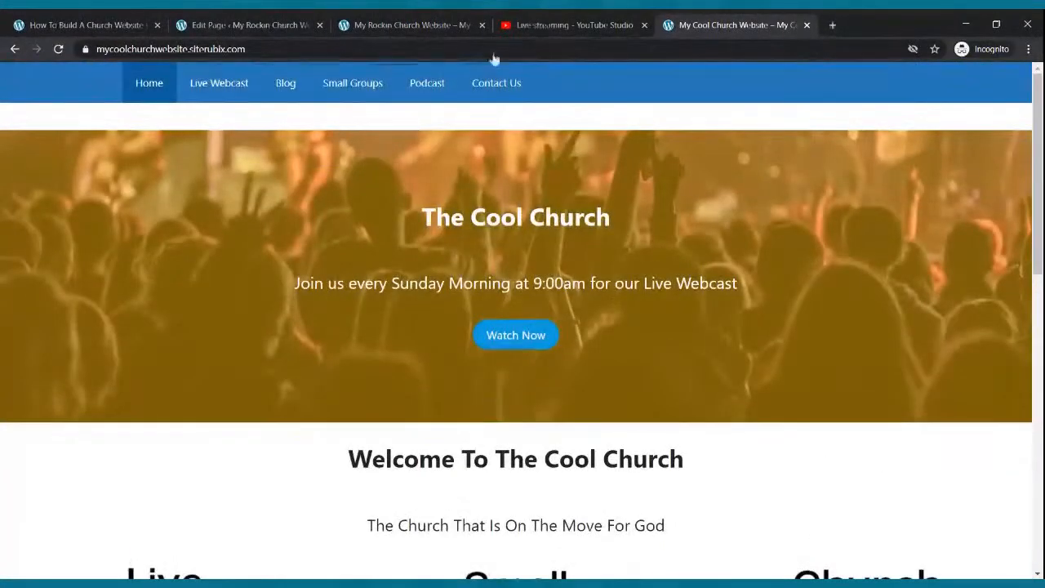
click(413, 25)
scroll(453, 245, down, 5)
scroll(451, 237, down, 5)
scroll(452, 253, up, 8)
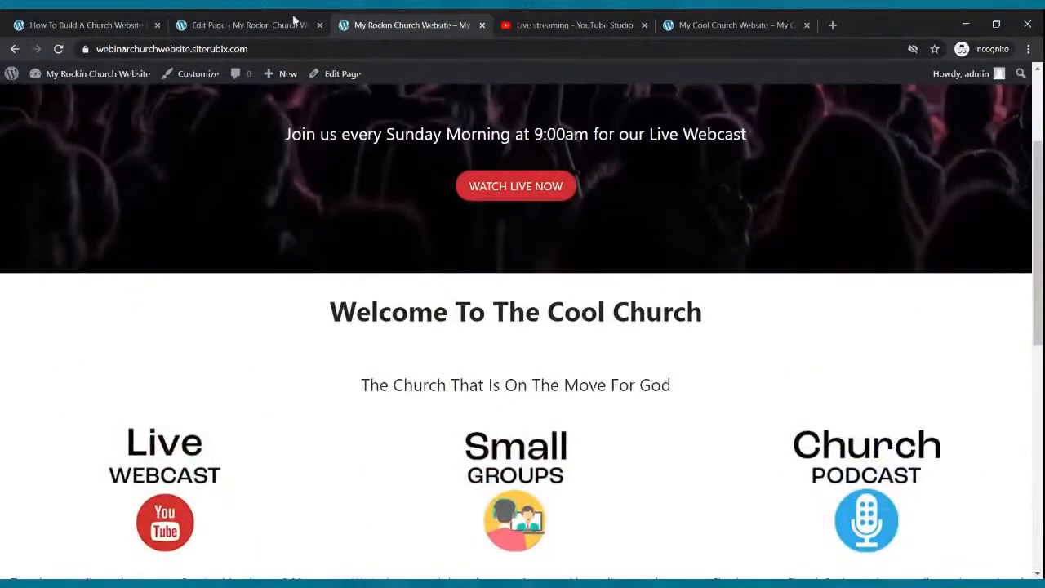
click(310, 23)
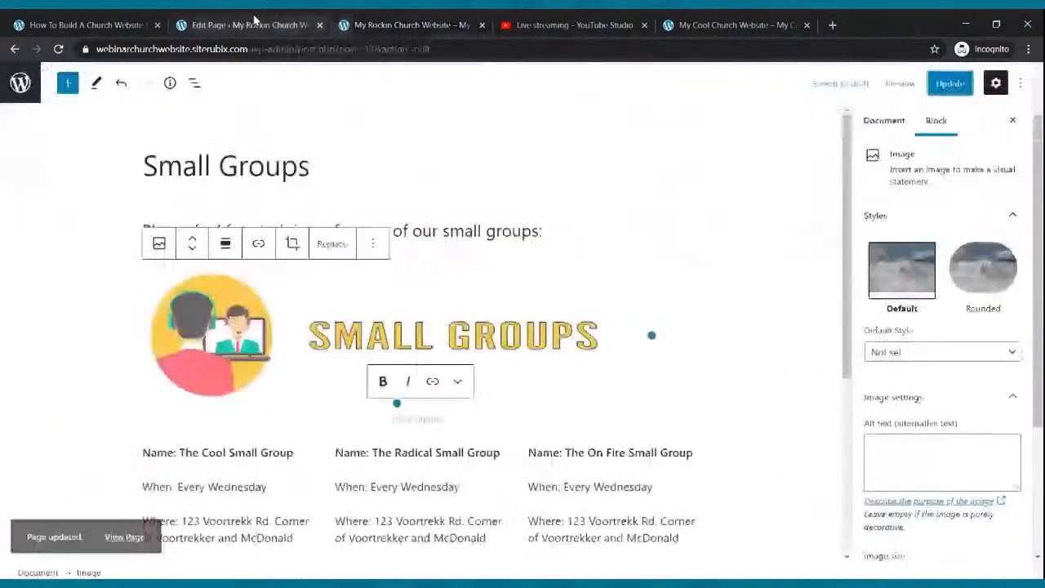
Open the empty Podcast page in the block editor, then open a new blank browser tab.
click(32, 90)
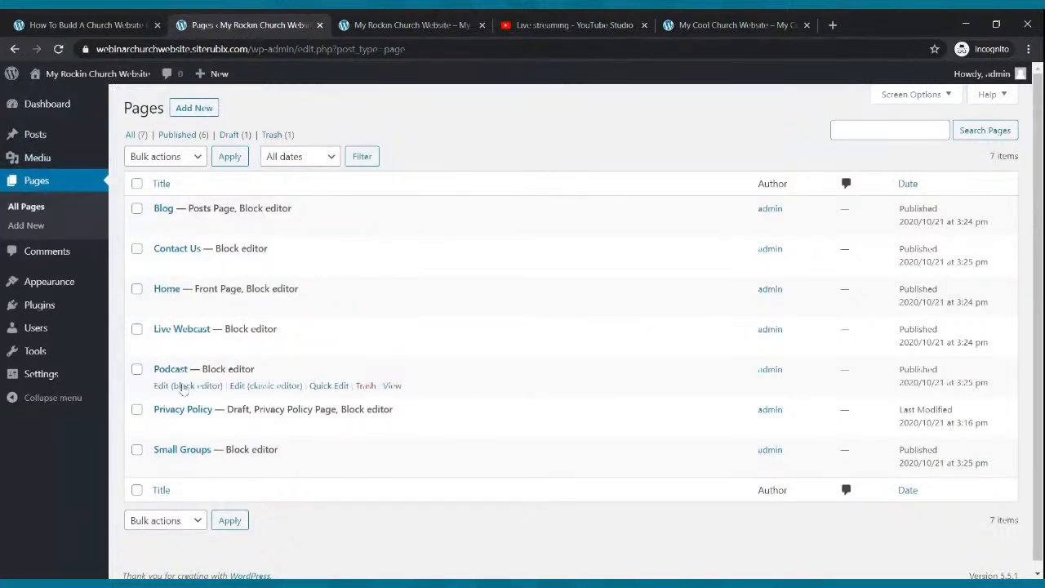
click(183, 388)
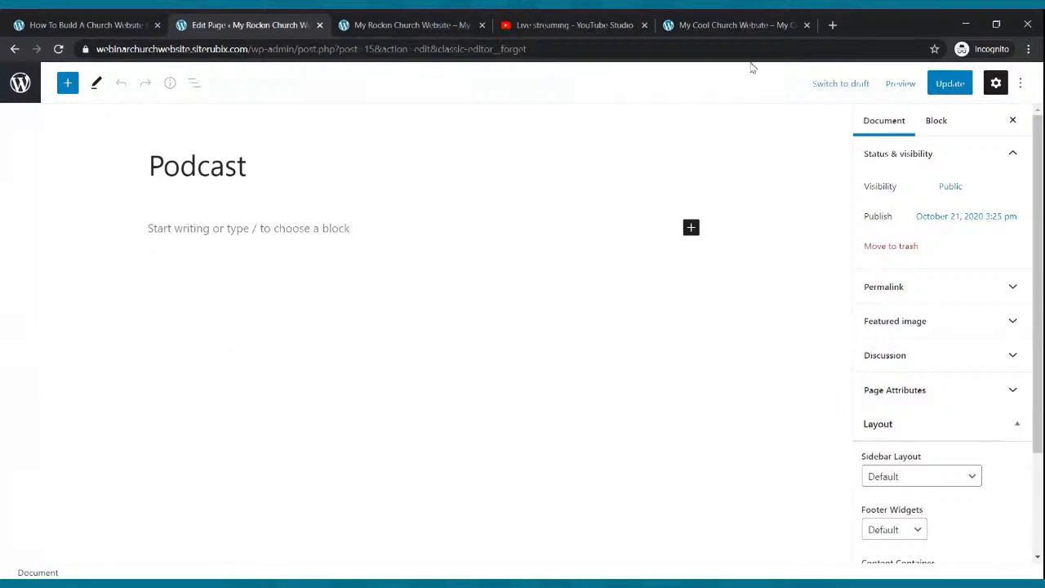
click(834, 25)
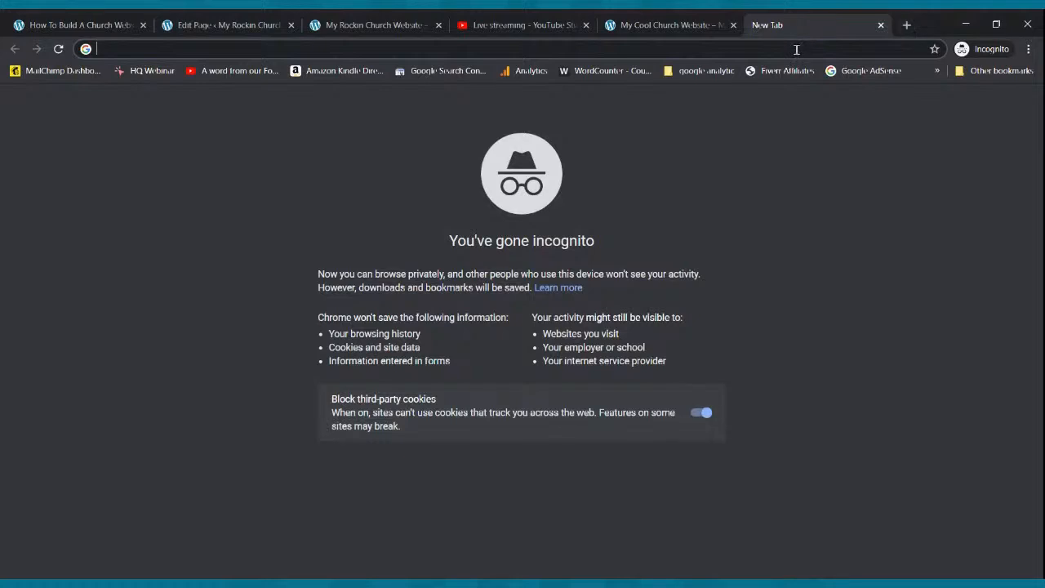
Load spreaker.com and sign in with the saved account credentials.
text(spreaker.com)
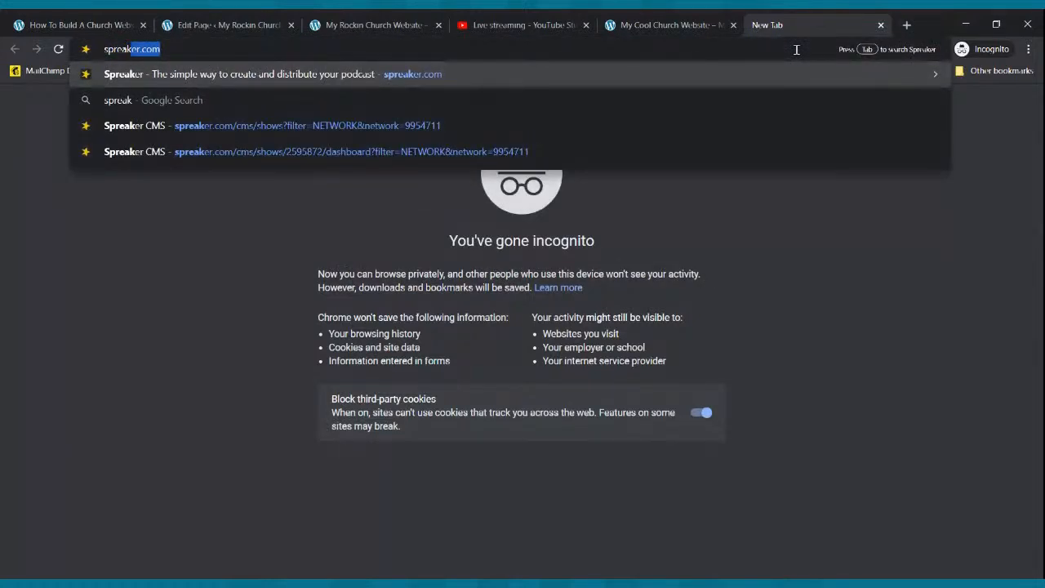
key(Return)
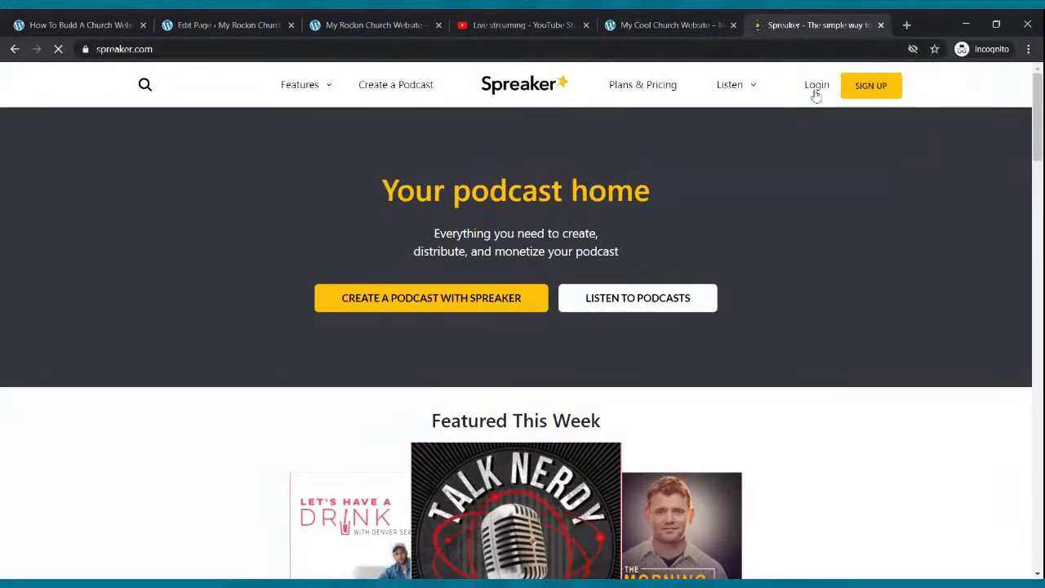
click(816, 92)
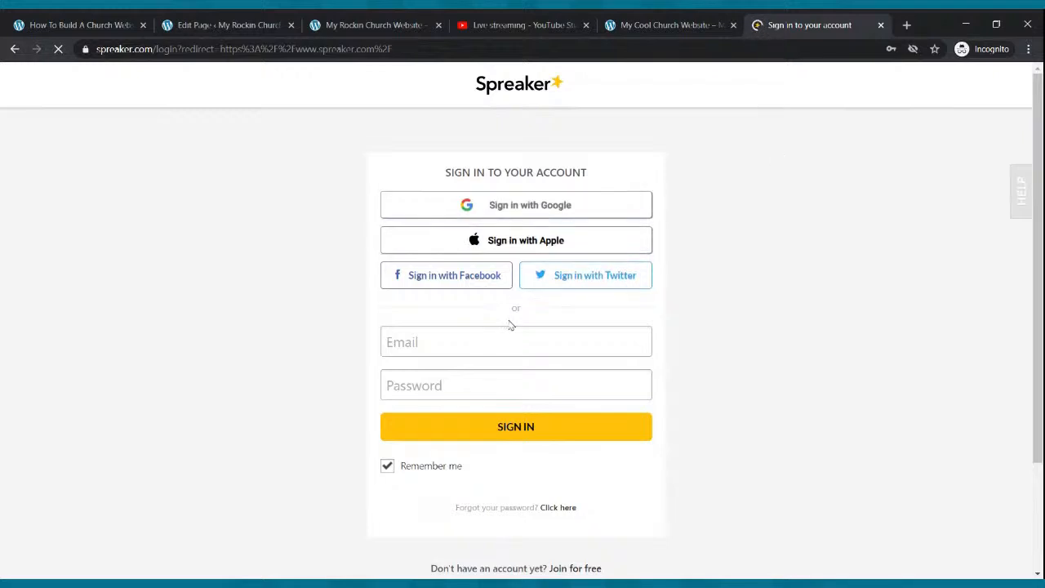
click(500, 342)
click(485, 374)
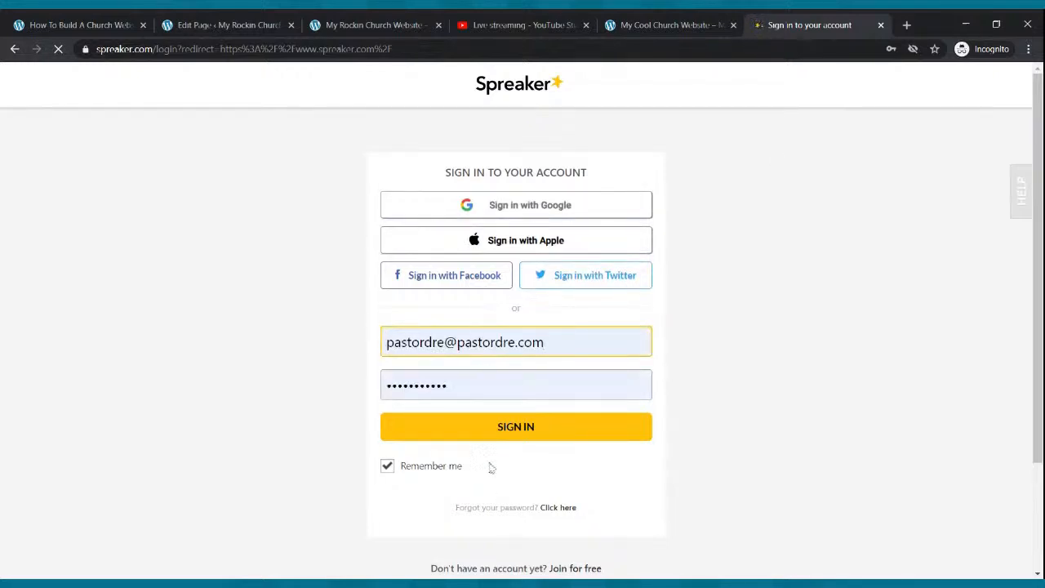
click(491, 427)
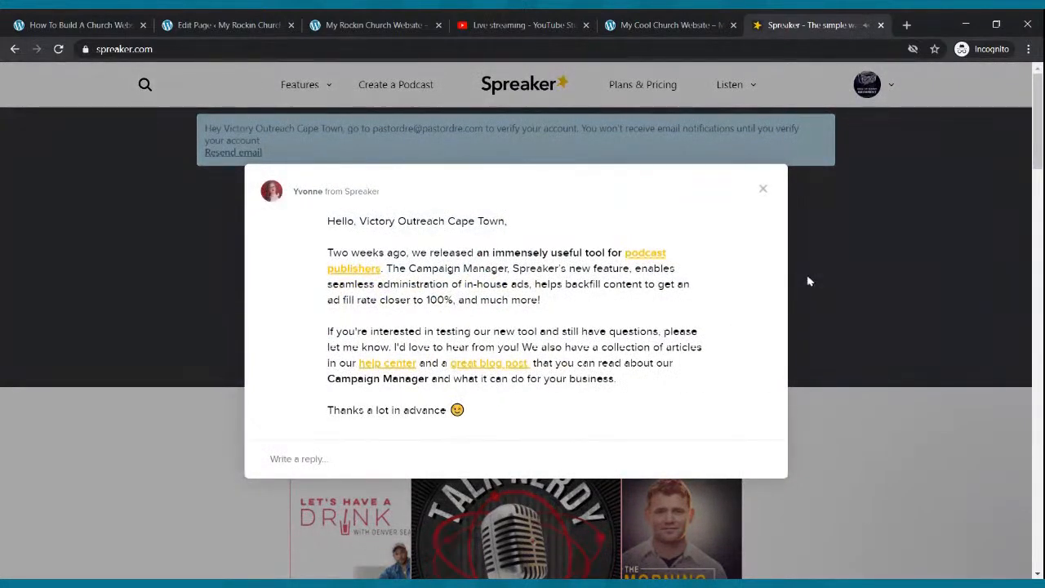
Dismiss the welcome popup and open My Podcasts from the avatar menu.
click(808, 277)
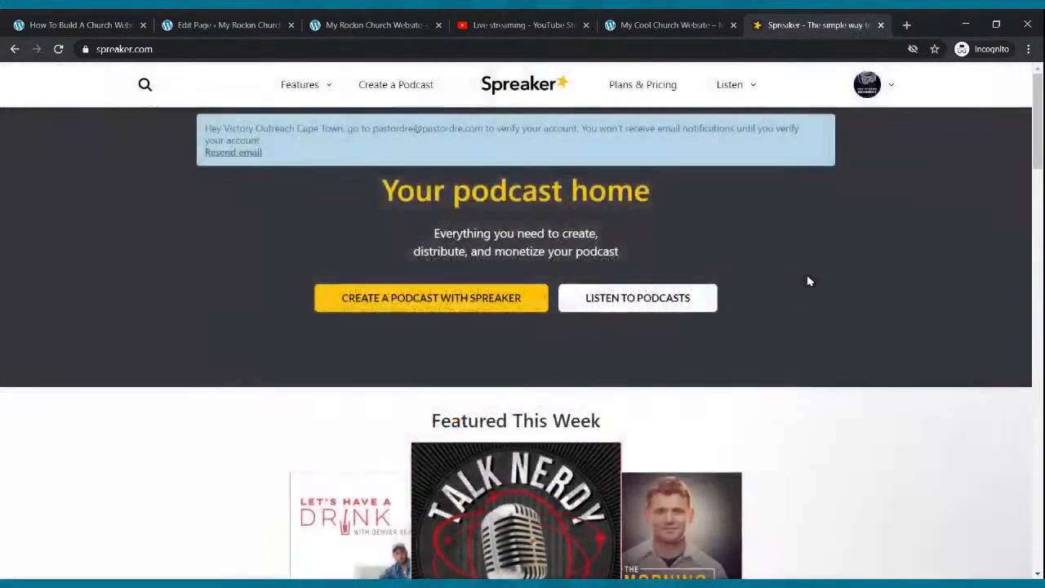
click(892, 86)
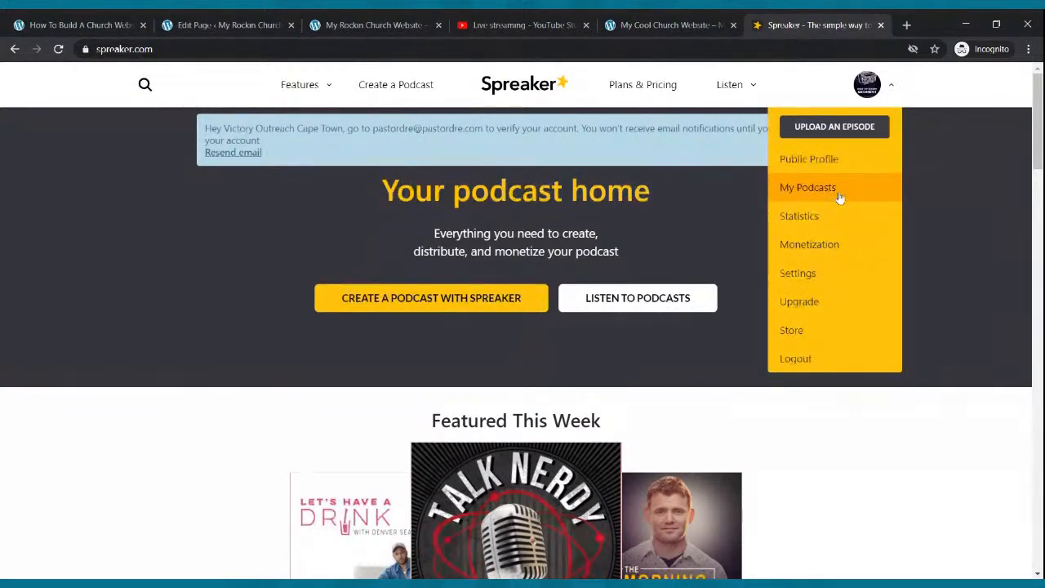
click(839, 196)
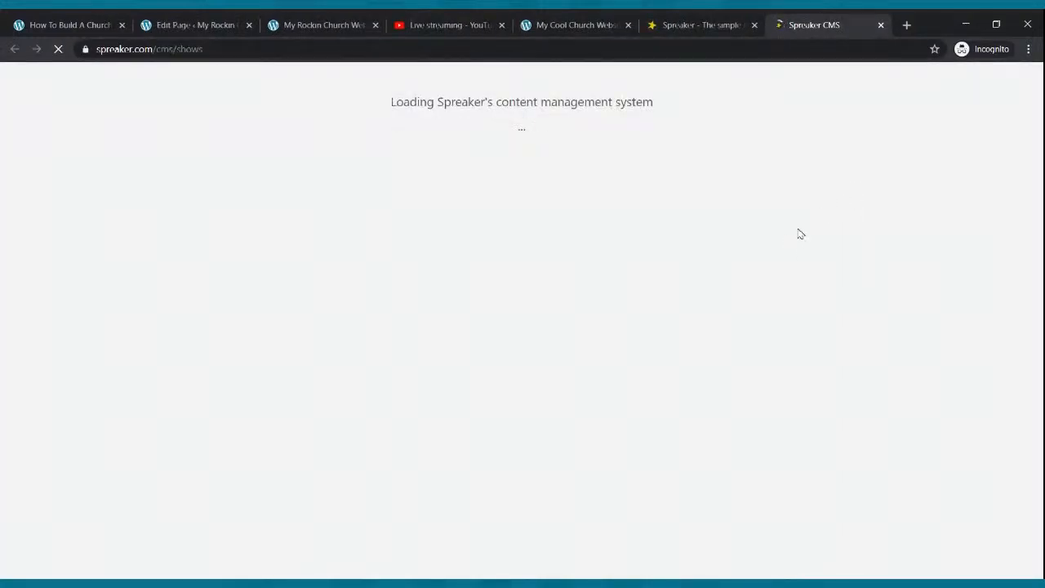
View the Rise Up Radio Segment podcast's RSS feed XML in a new tab, then close it.
mouse_move(800, 234)
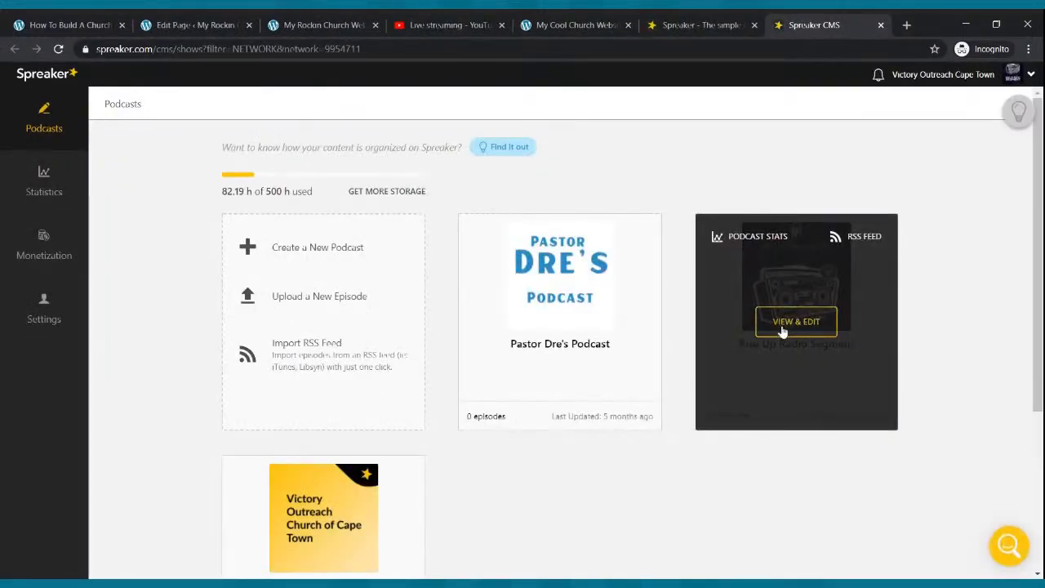
click(864, 239)
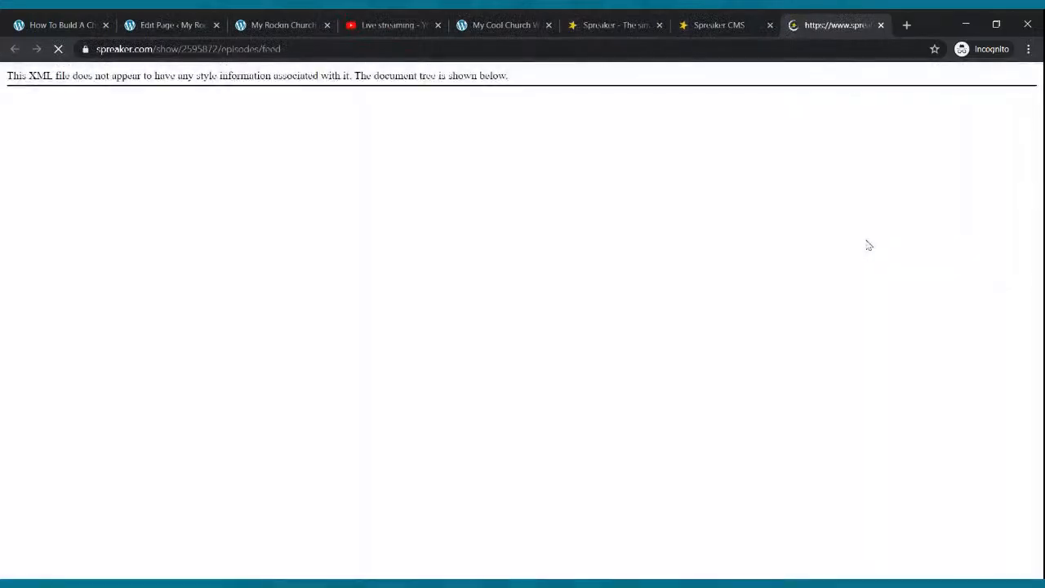
click(259, 50)
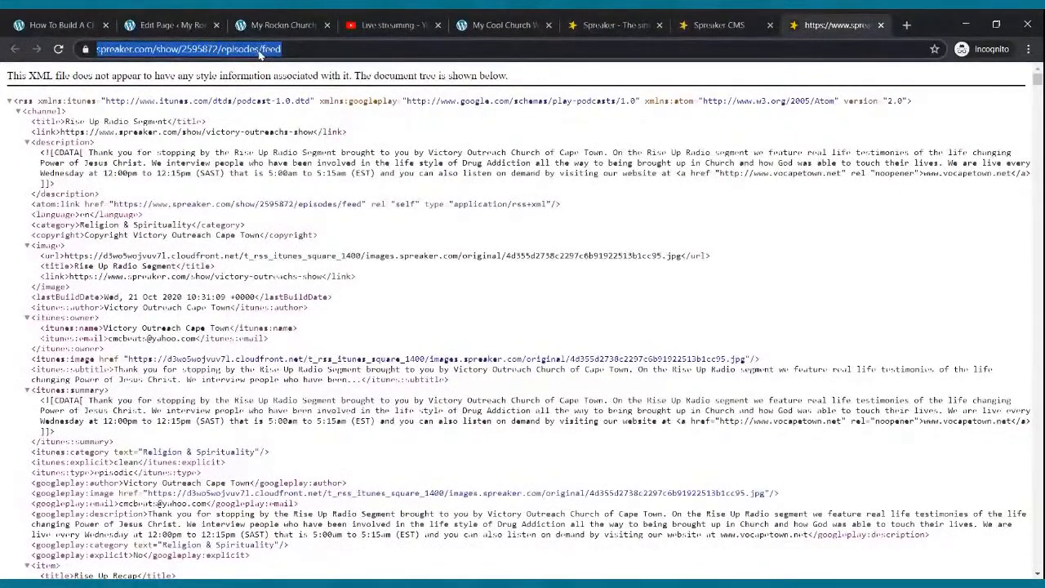
click(881, 26)
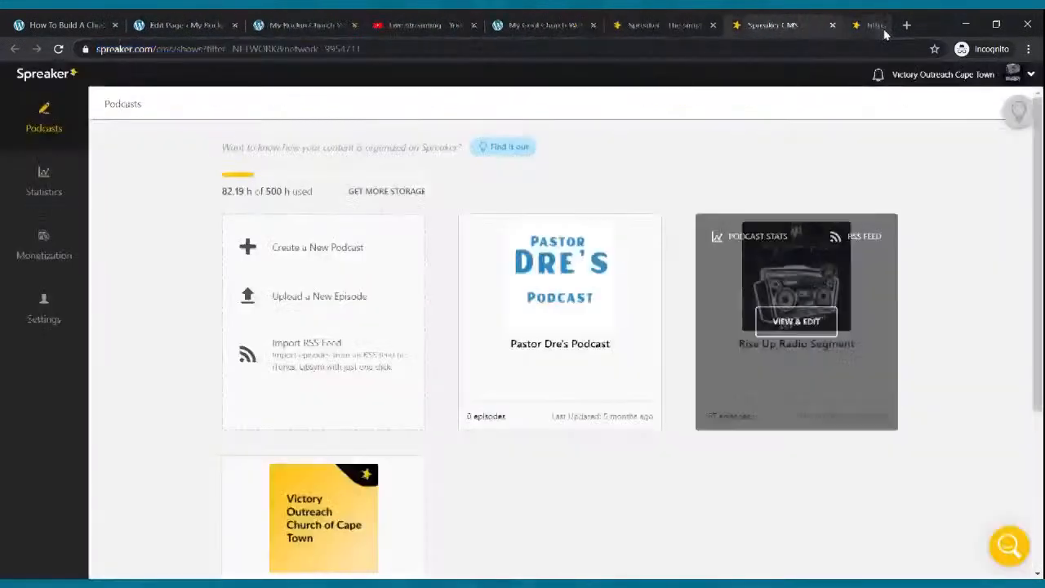
Show the RSS feed link in the Rise Up Radio Segment dashboard and return to the Podcast editor.
click(793, 327)
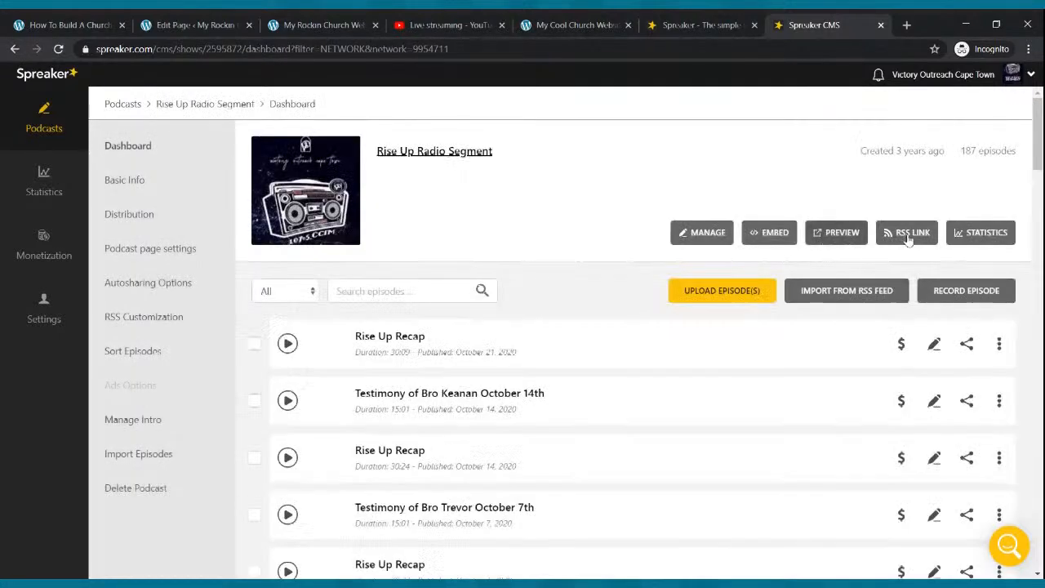
click(909, 234)
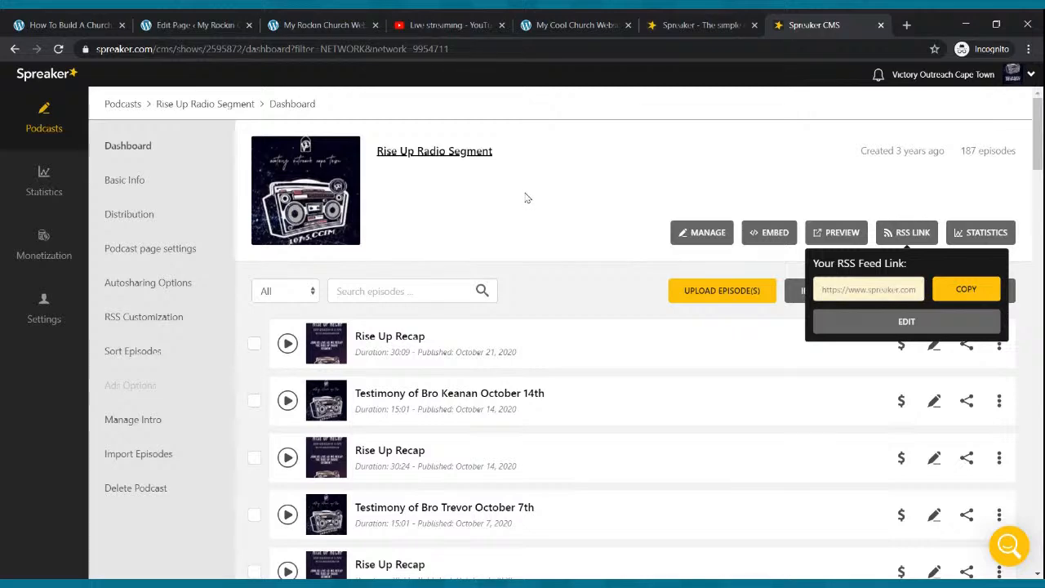
click(230, 19)
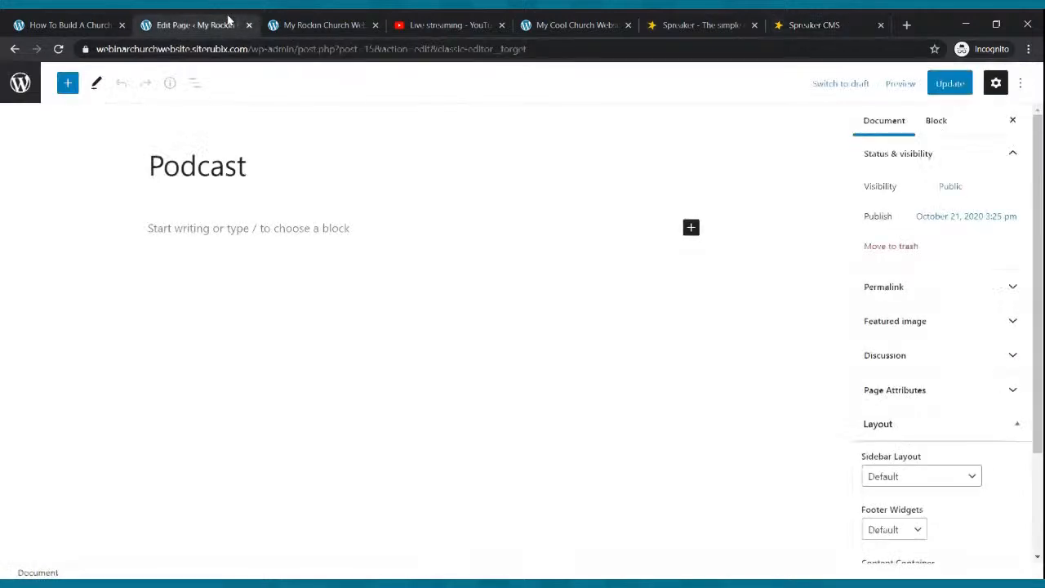
Type 'Welcome to our church podcast:' and add an RSS block below it.
click(270, 227)
text(Welcome to our church podcast:)
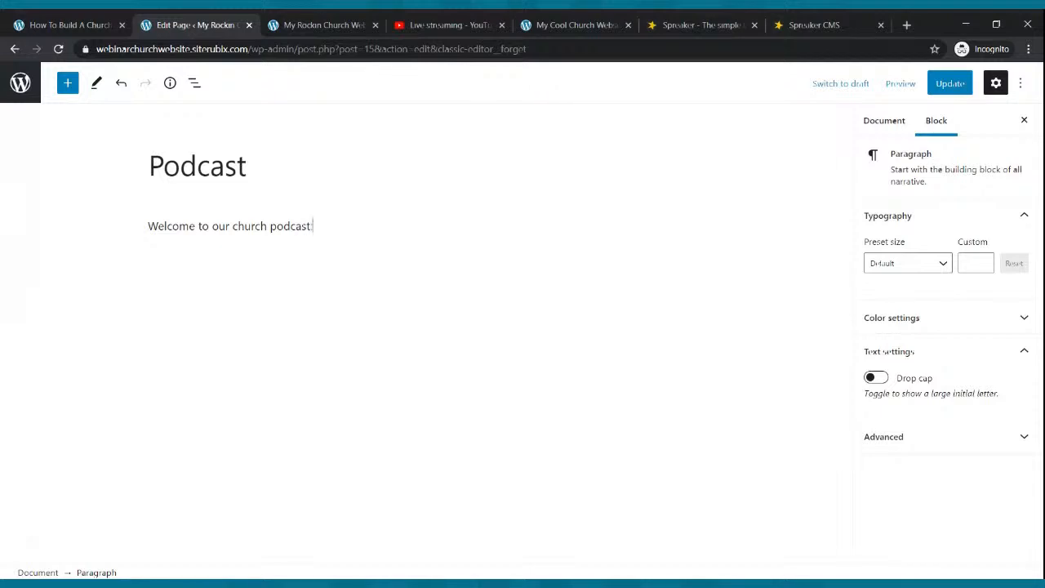
key(Return)
click(691, 260)
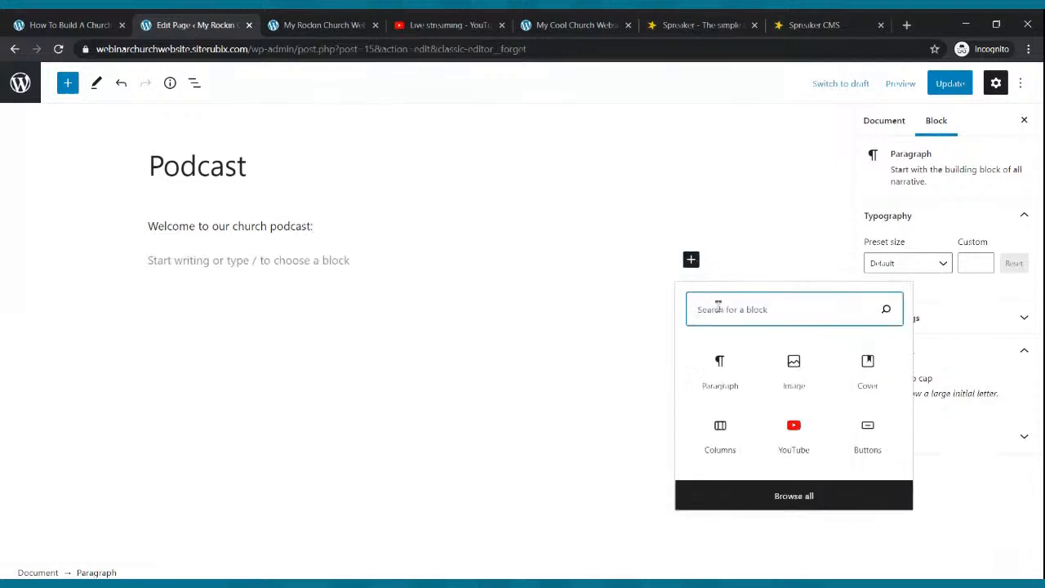
text(rss)
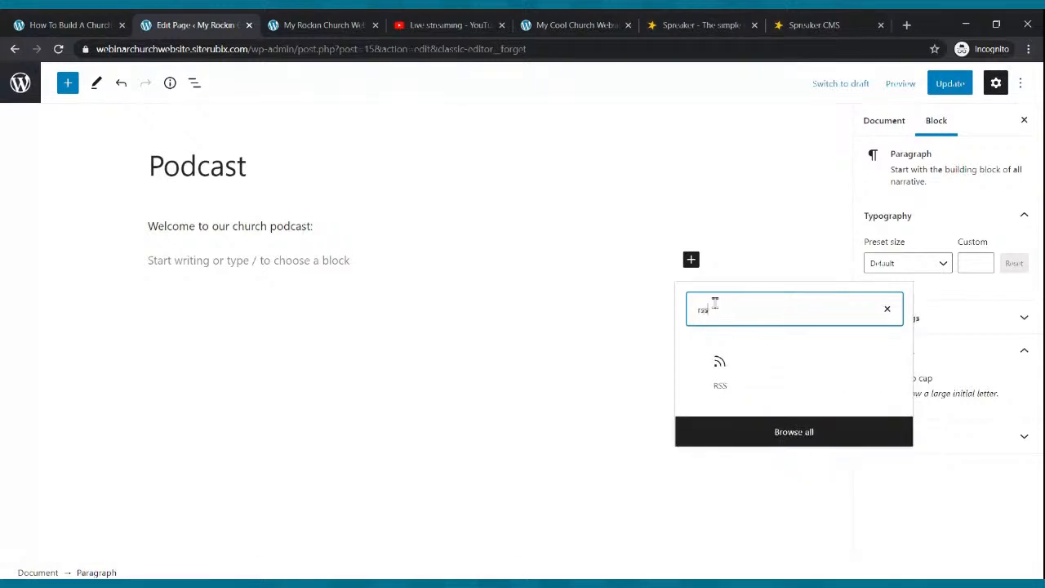
click(724, 366)
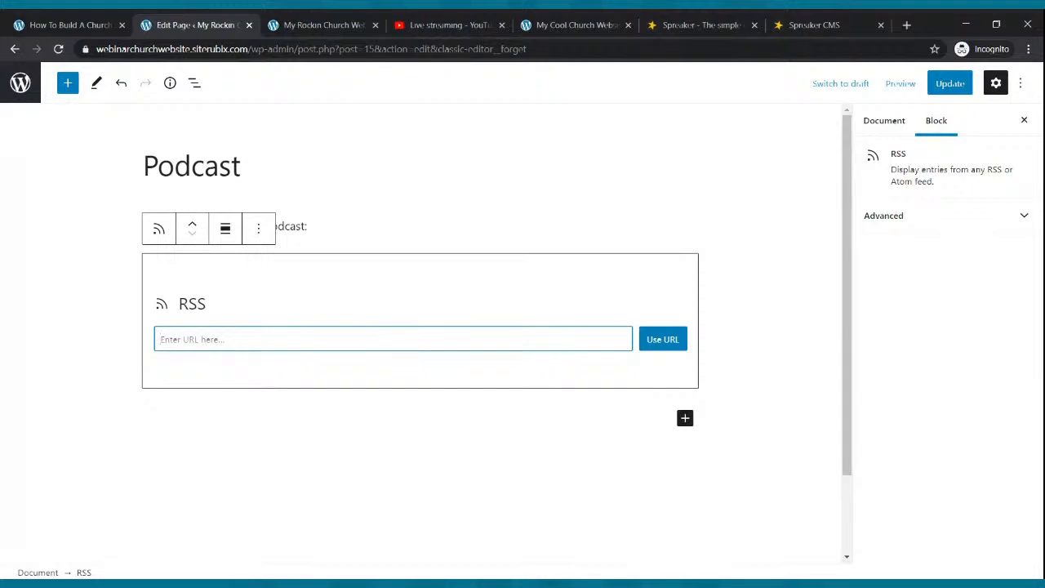
Paste the copied Spreaker feed link into the RSS block, load the episodes, and update the page.
click(816, 25)
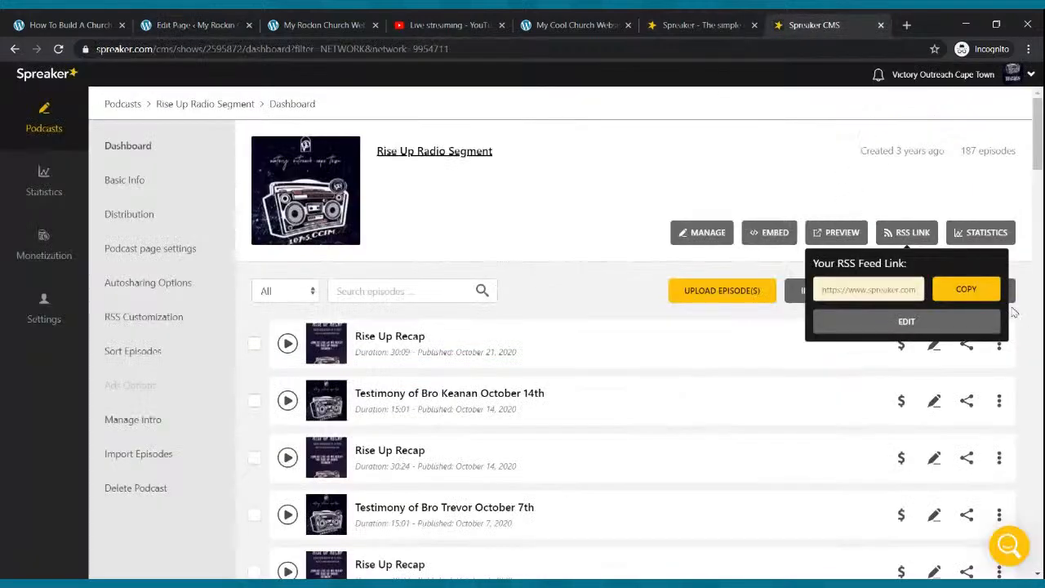
click(967, 289)
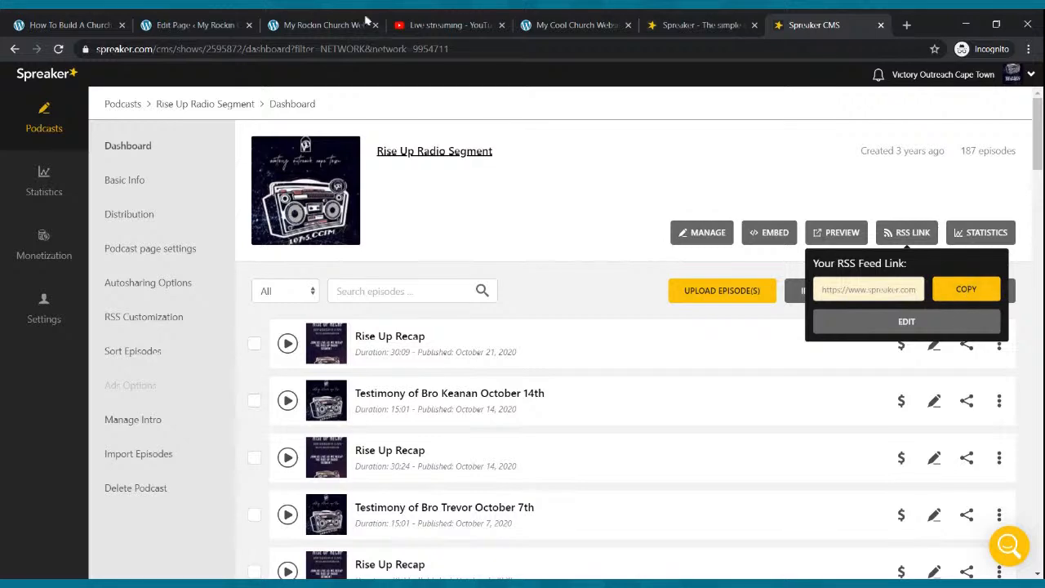
click(228, 25)
key(ctrl+v)
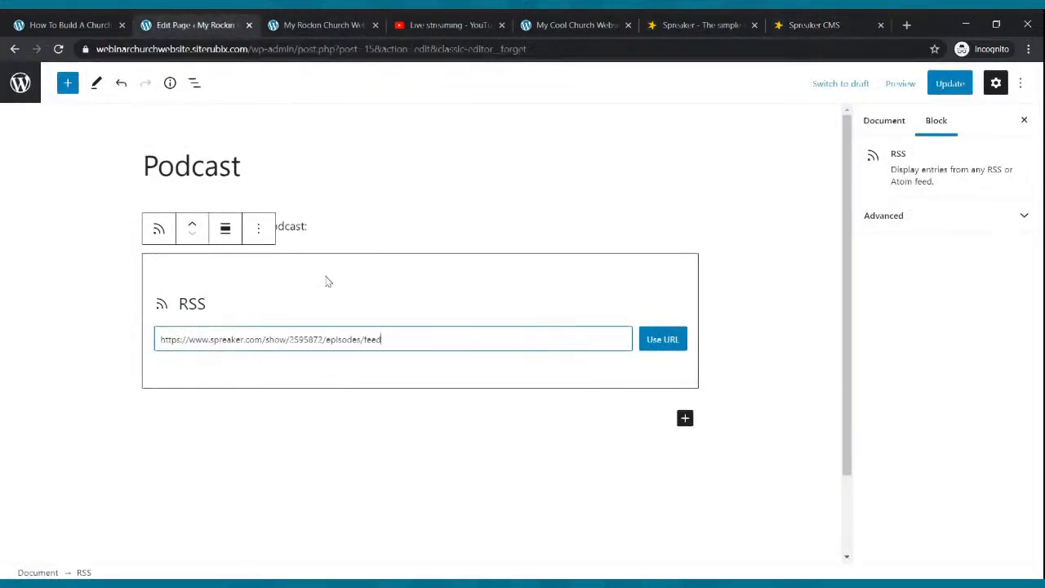
click(658, 346)
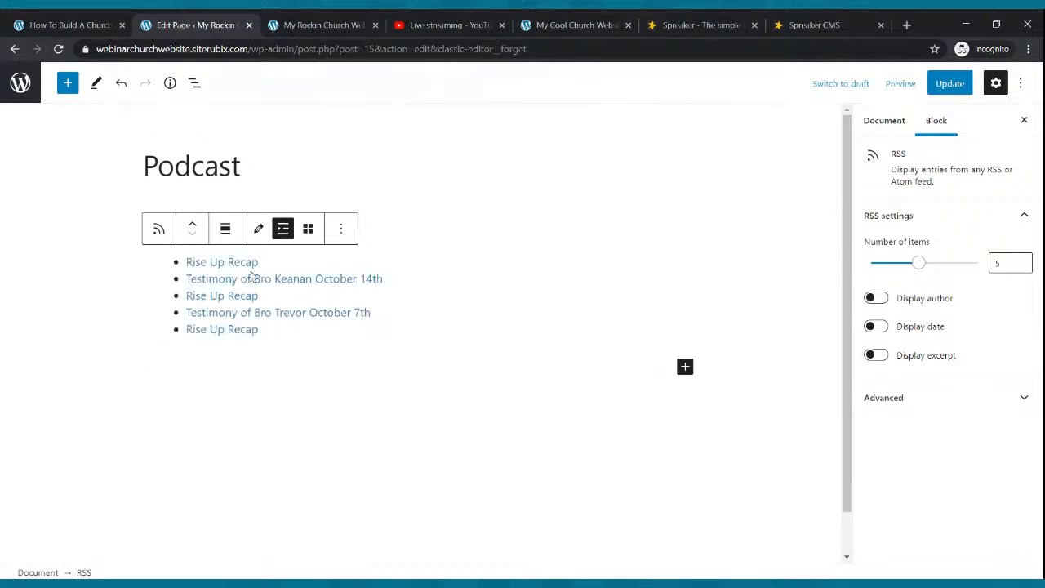
click(943, 86)
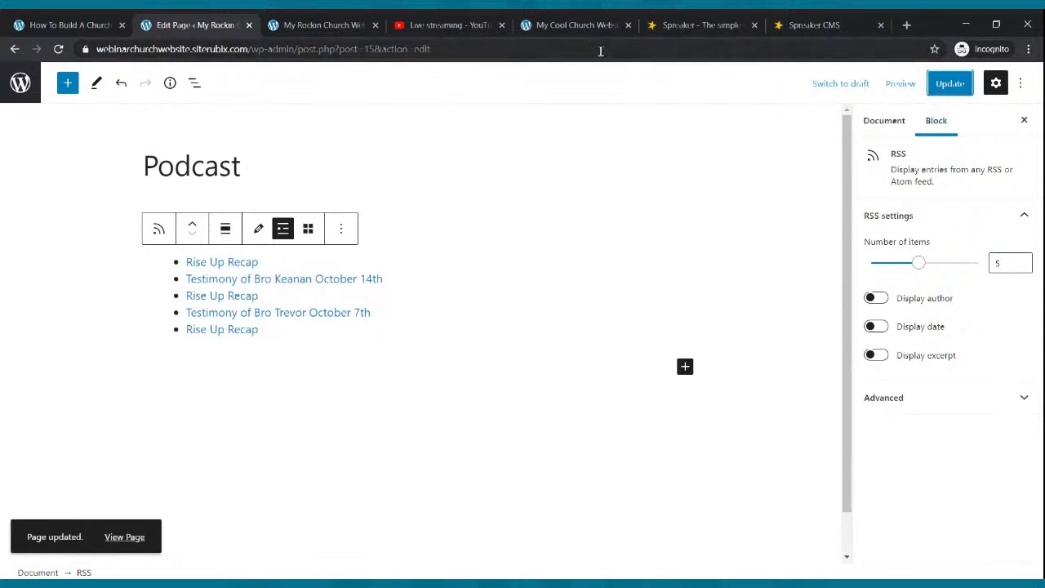
click(575, 28)
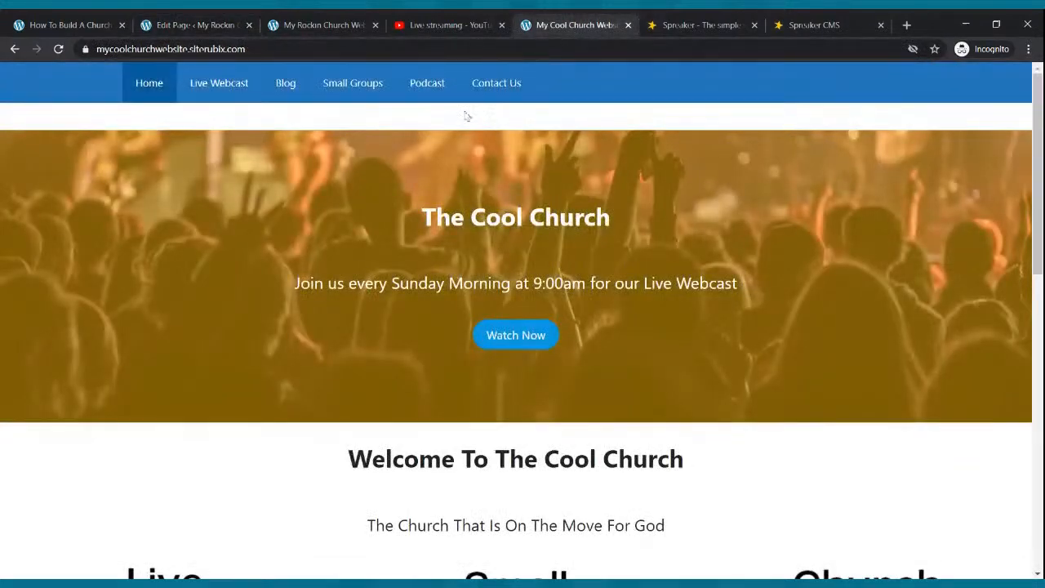
View the Podcast page on both live church sites, then close the Spreaker tab.
click(420, 97)
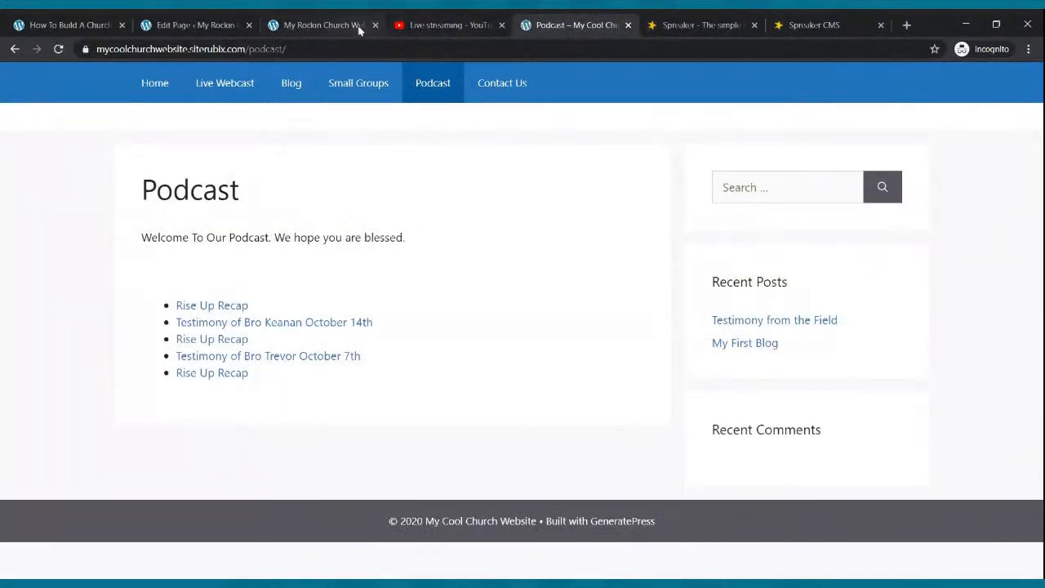
click(359, 27)
scroll(425, 210, up, 2)
click(424, 111)
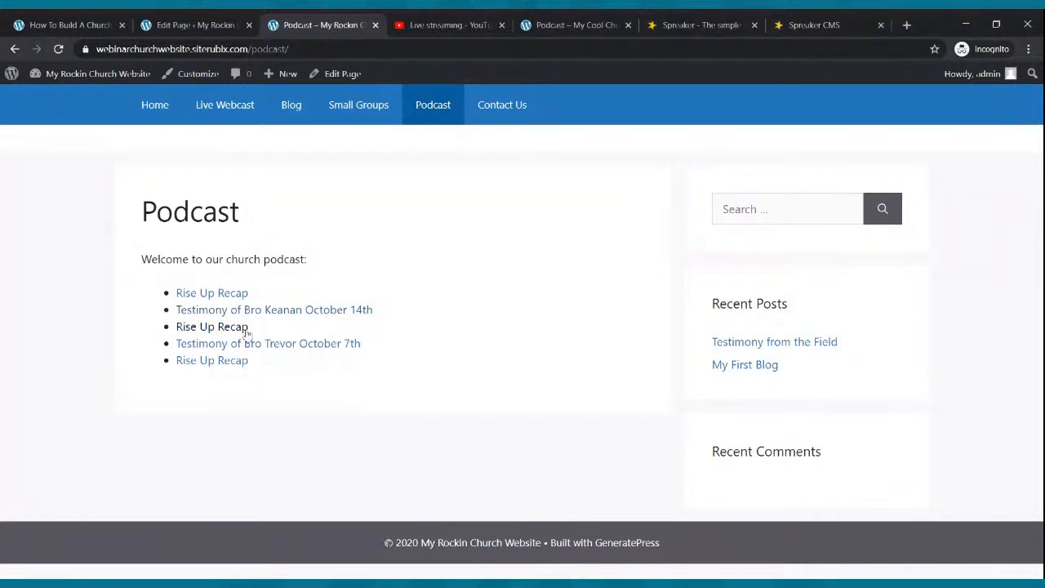
click(819, 28)
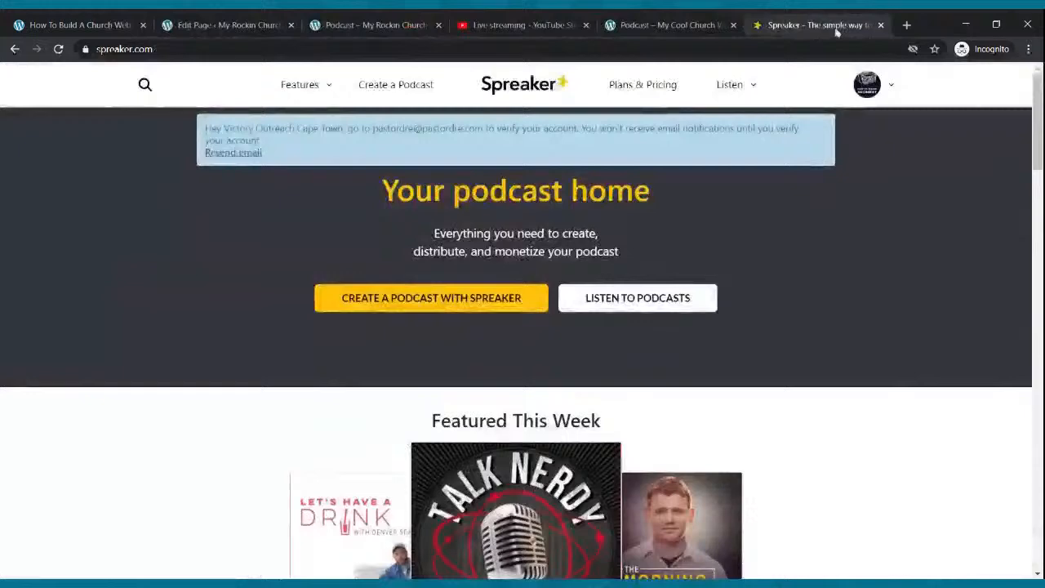
click(881, 26)
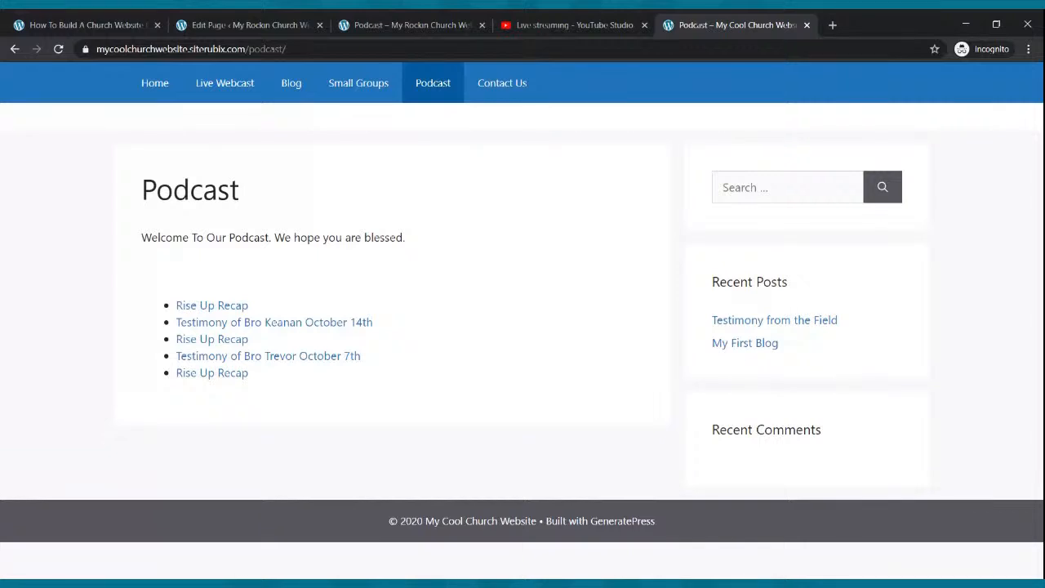
Add an empty paragraph beneath the welcome line on the Podcast page.
click(249, 24)
click(319, 174)
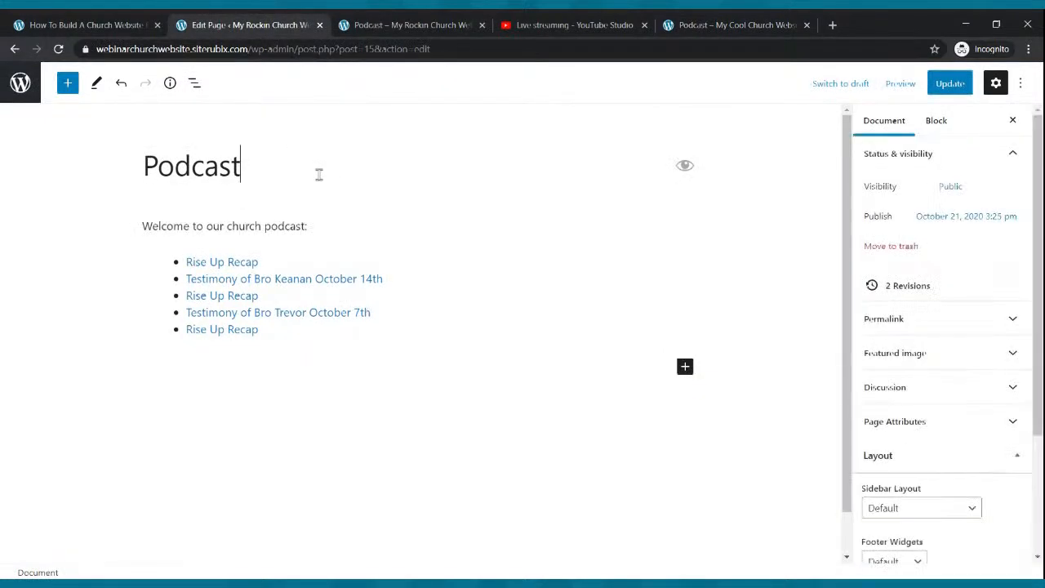
click(371, 236)
key(Return)
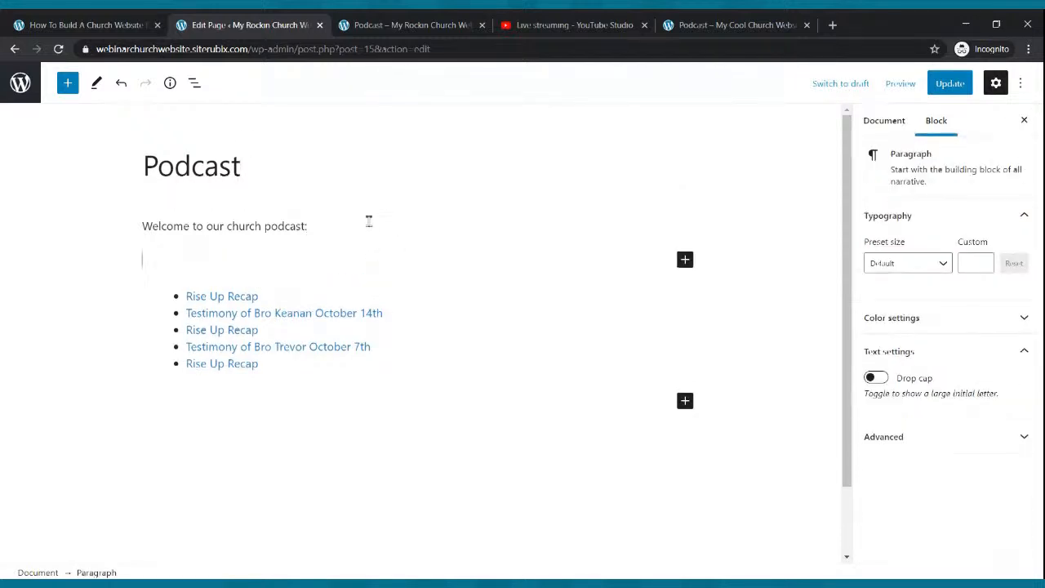
click(310, 231)
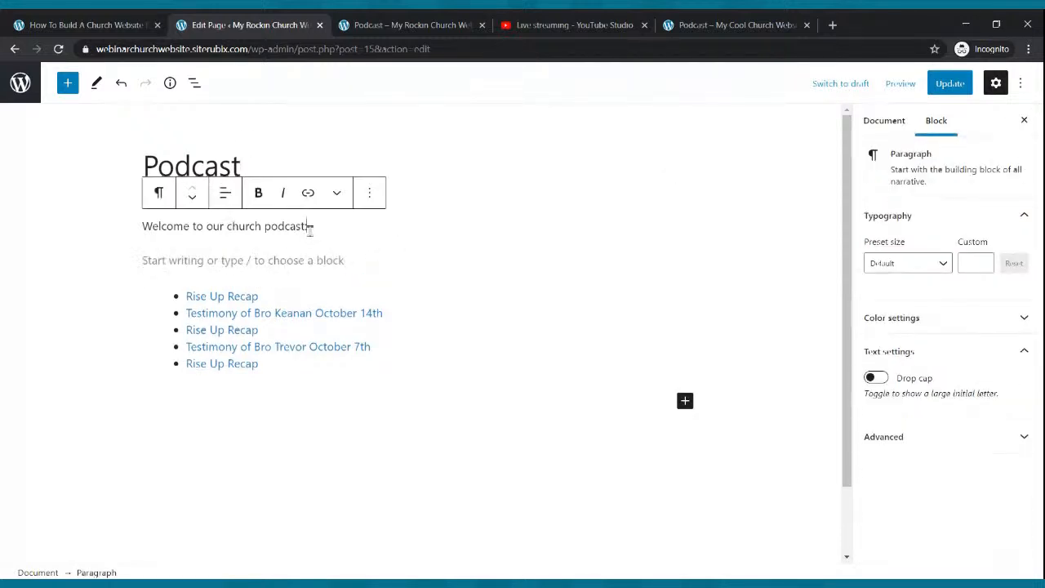
click(305, 256)
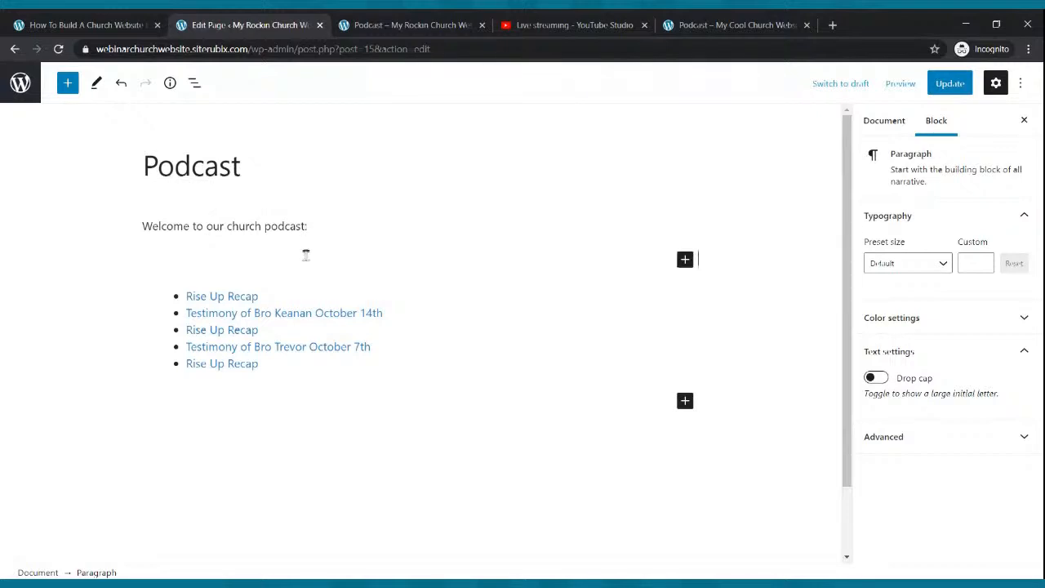
Upload the Church Podcast image into an image block there and save the page.
click(687, 259)
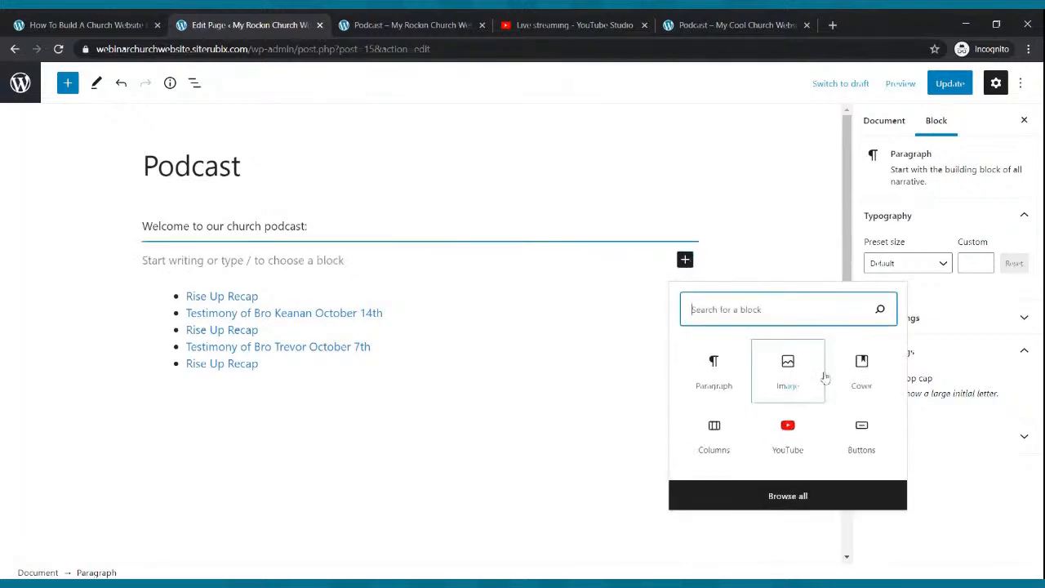
click(780, 390)
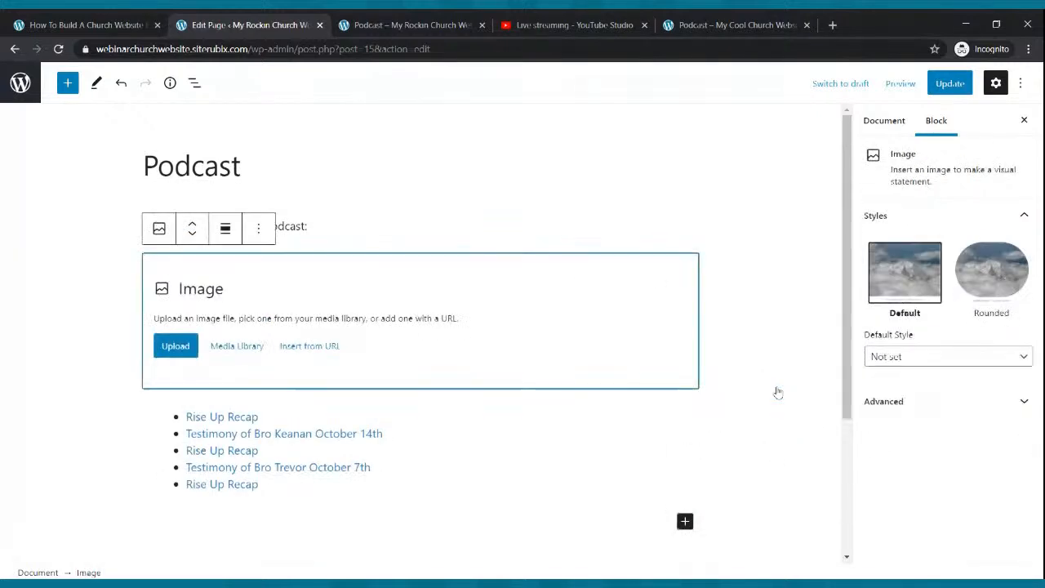
click(193, 344)
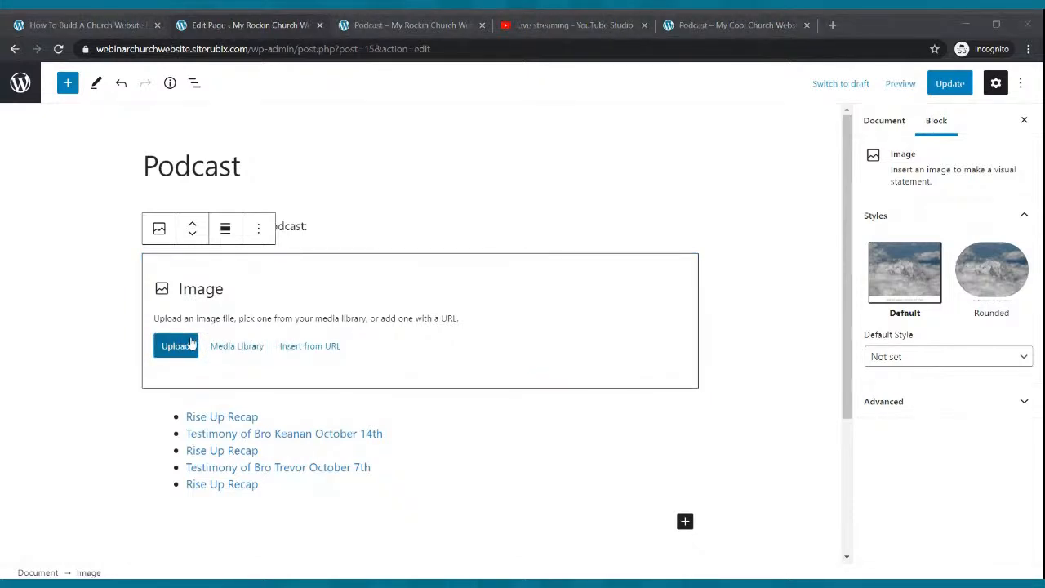
double_click(292, 177)
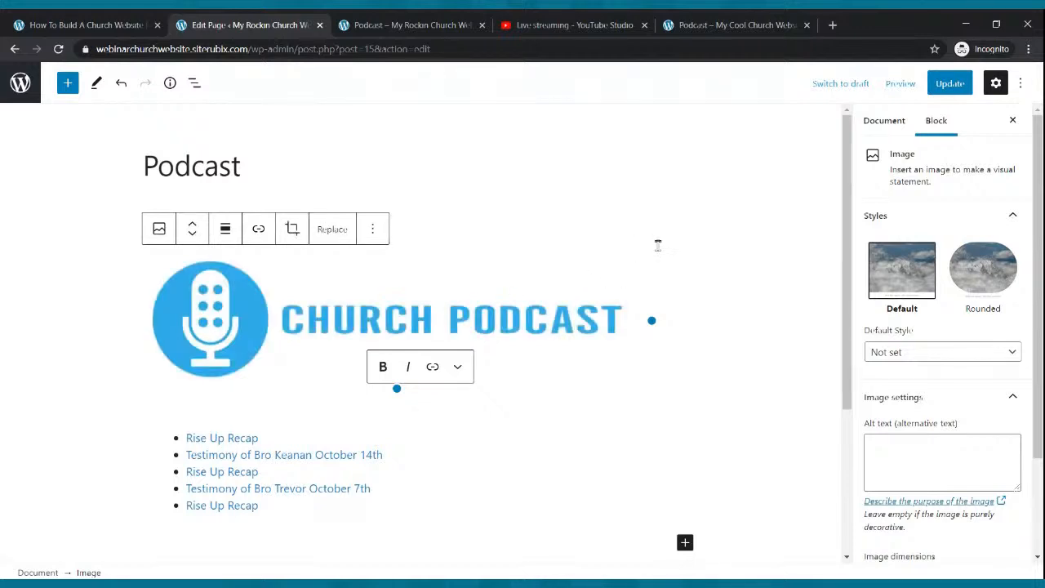
click(952, 84)
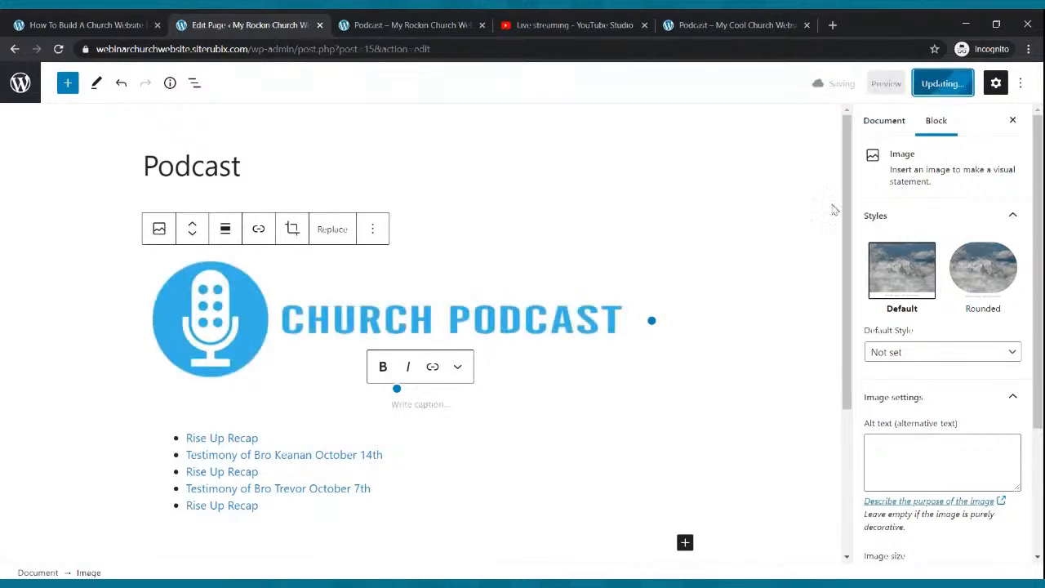
click(412, 23)
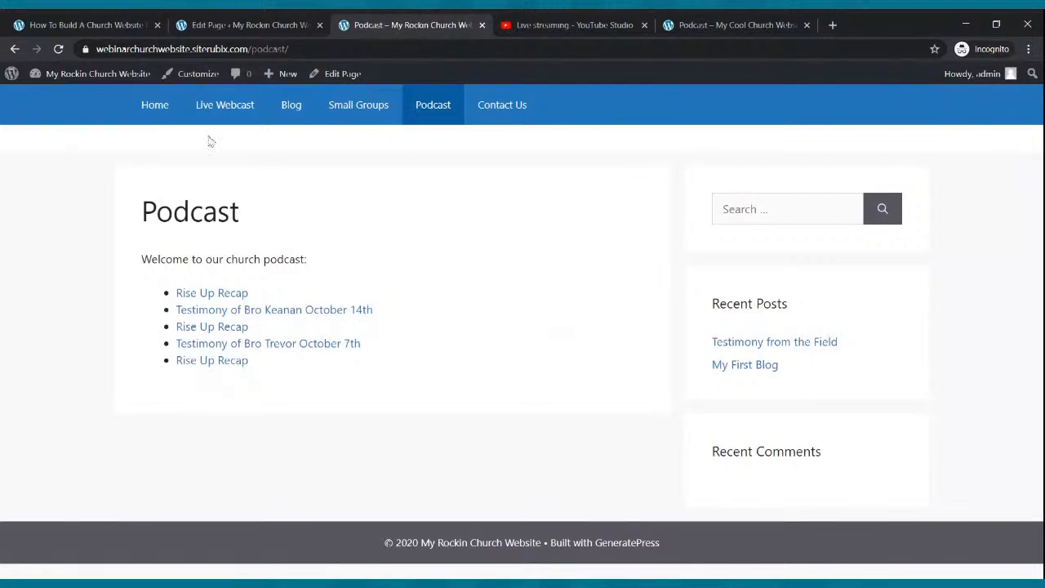
Reload the live Podcast page and check the Church Podcast image above the episodes.
click(58, 49)
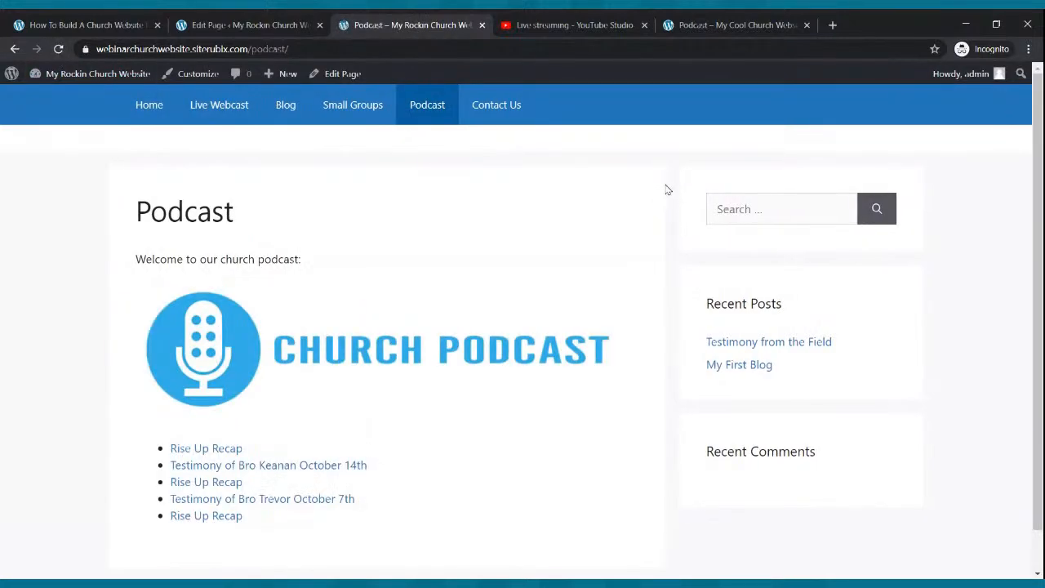
scroll(660, 227, down, 1)
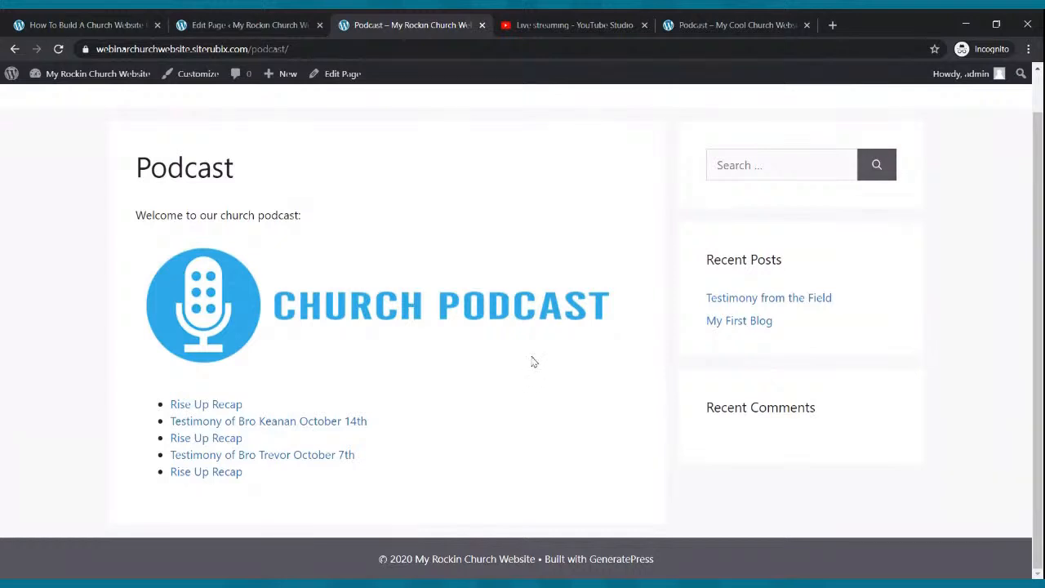
scroll(505, 353, up, 1)
scroll(505, 353, down, 1)
scroll(504, 351, up, 1)
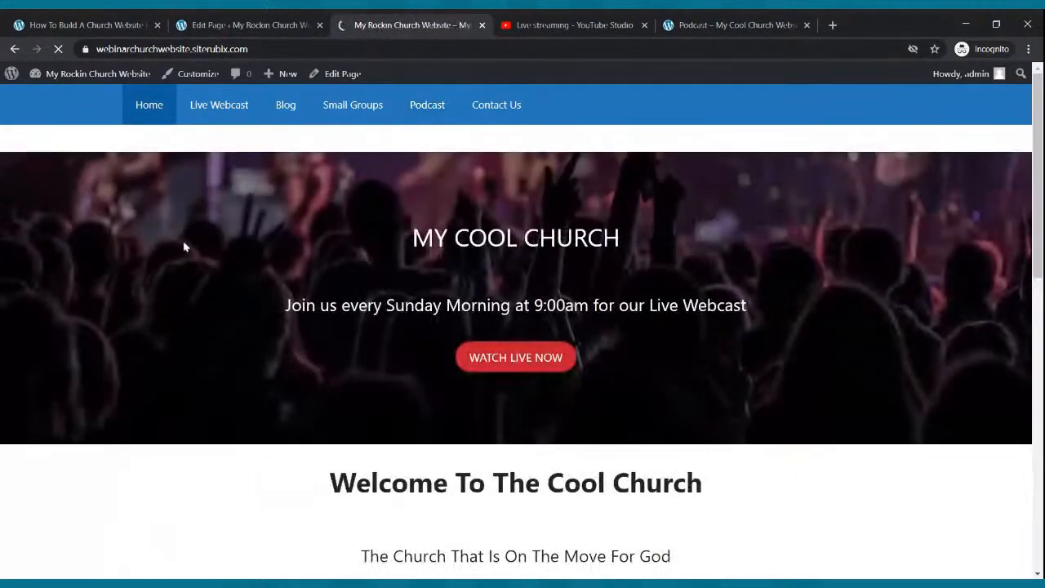
scroll(183, 238, down, 4)
scroll(183, 239, down, 4)
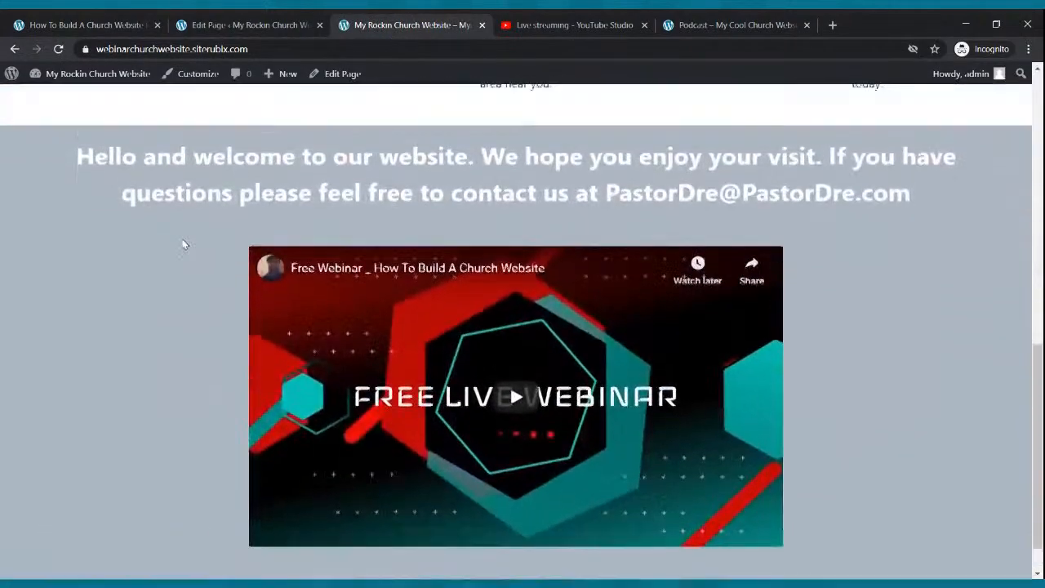
scroll(182, 240, up, 10)
Review the live Live Webcast, Blog, Small Groups, Podcast and Contact Us pages.
click(212, 106)
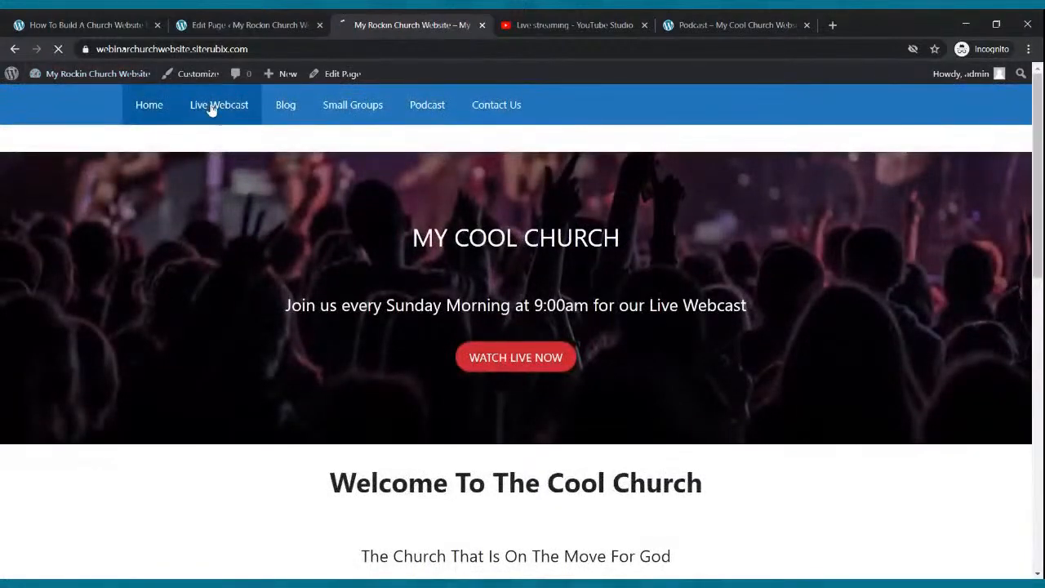
scroll(370, 226, down, 3)
scroll(371, 226, up, 3)
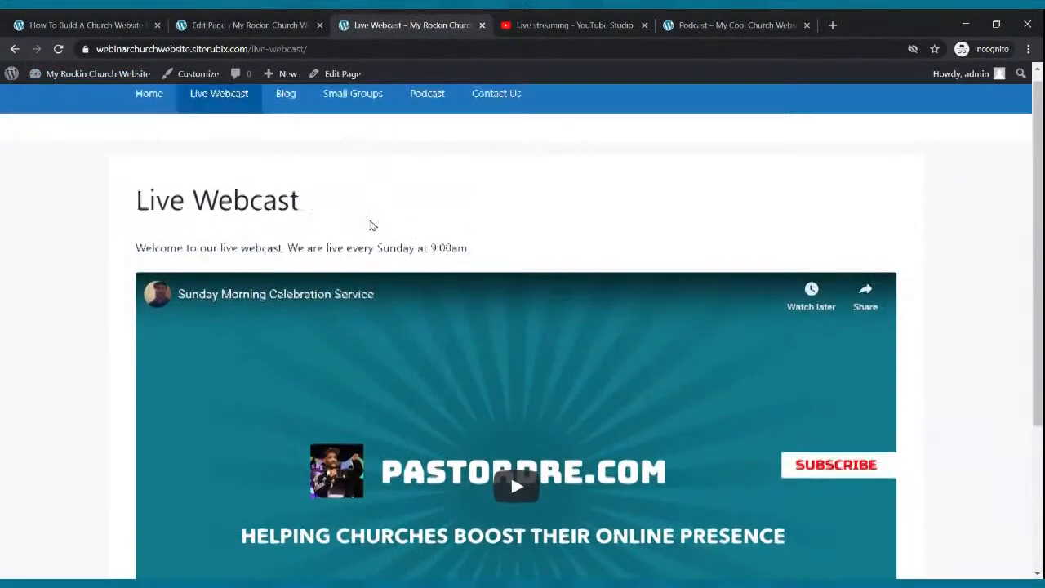
click(287, 108)
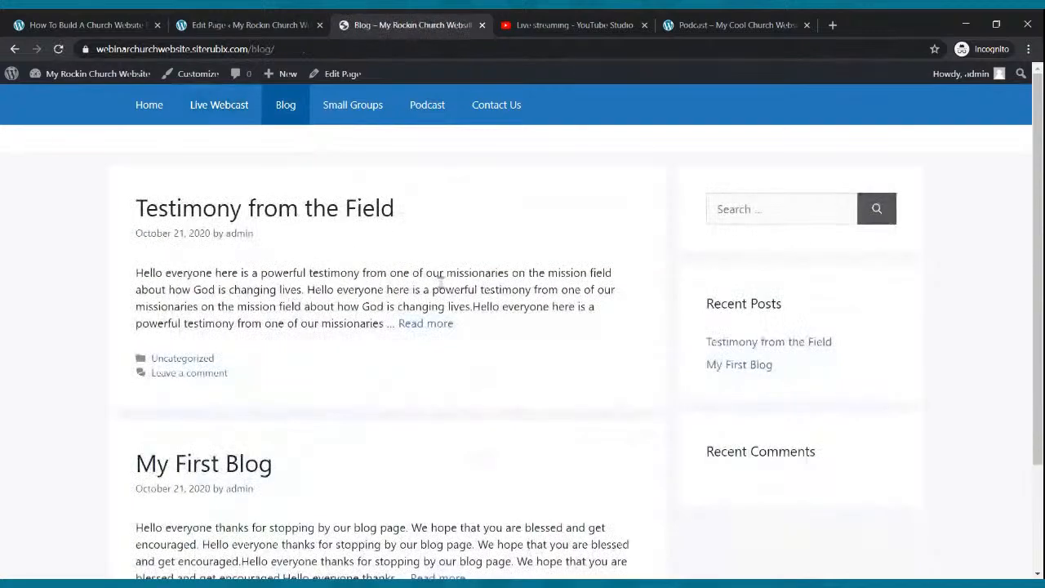
scroll(438, 282, down, 3)
scroll(438, 282, up, 3)
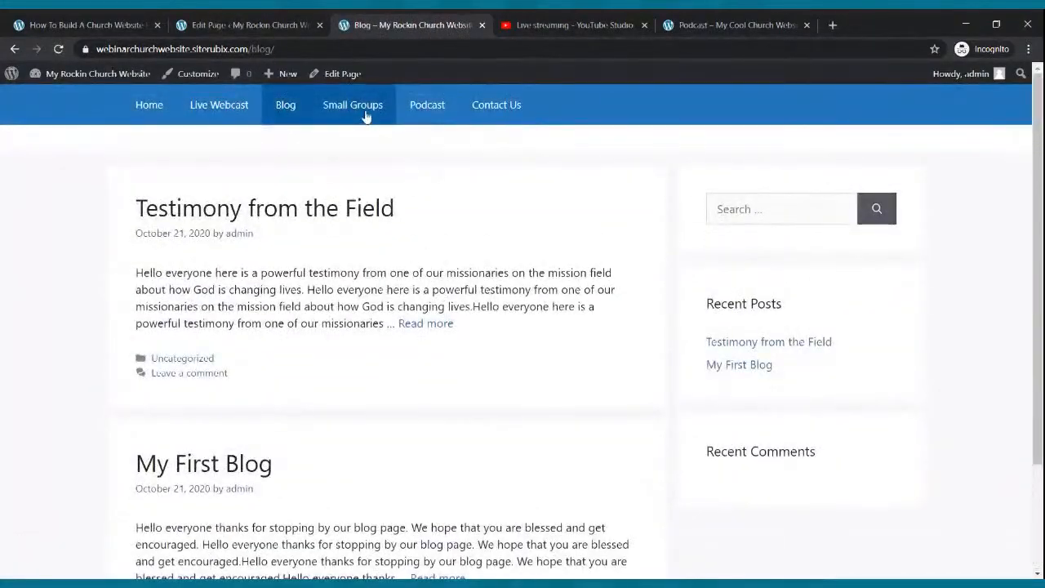
click(366, 115)
scroll(440, 163, down, 2)
scroll(440, 160, up, 2)
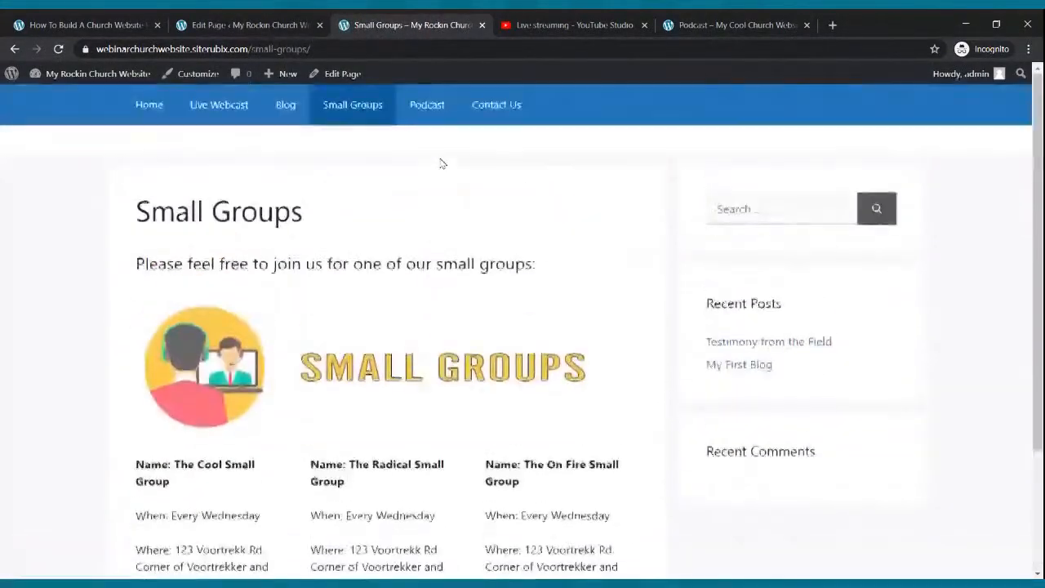
click(429, 105)
scroll(476, 258, down, 1)
scroll(476, 257, up, 1)
click(498, 118)
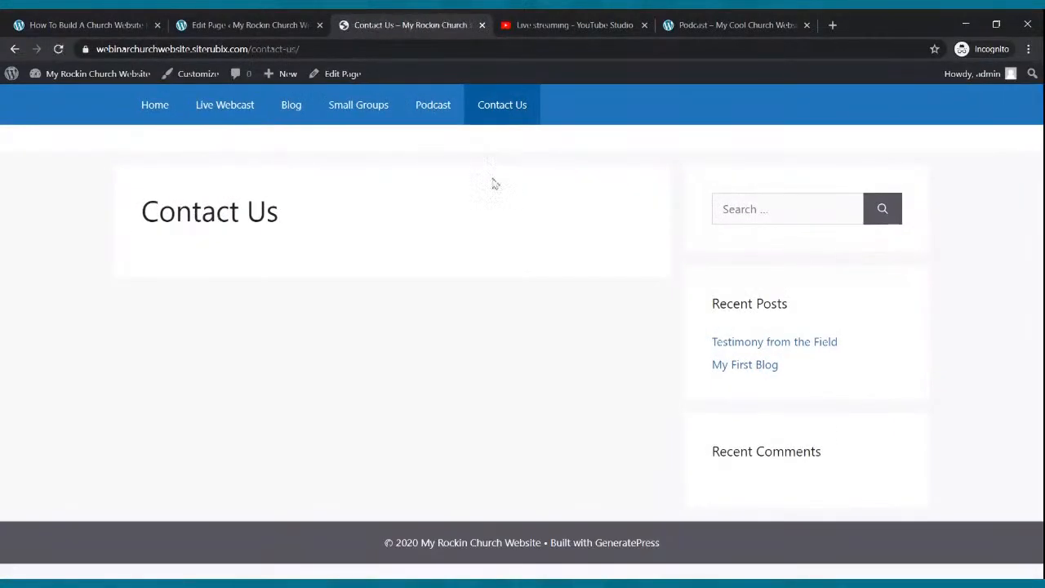
Compare the Contact Us page with the Cool Church site's contact form, then return to the Podcast editor.
click(684, 24)
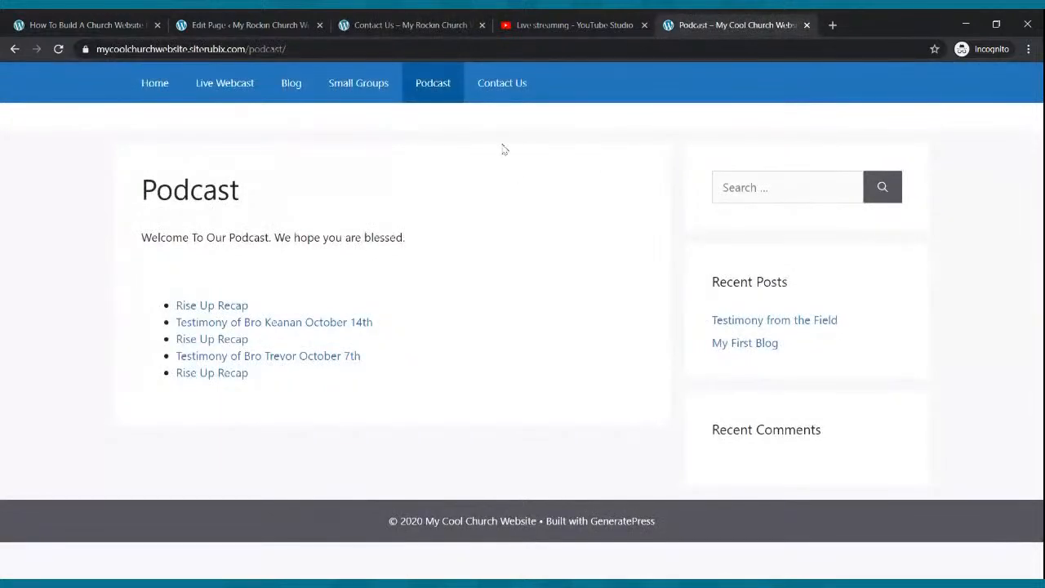
click(493, 94)
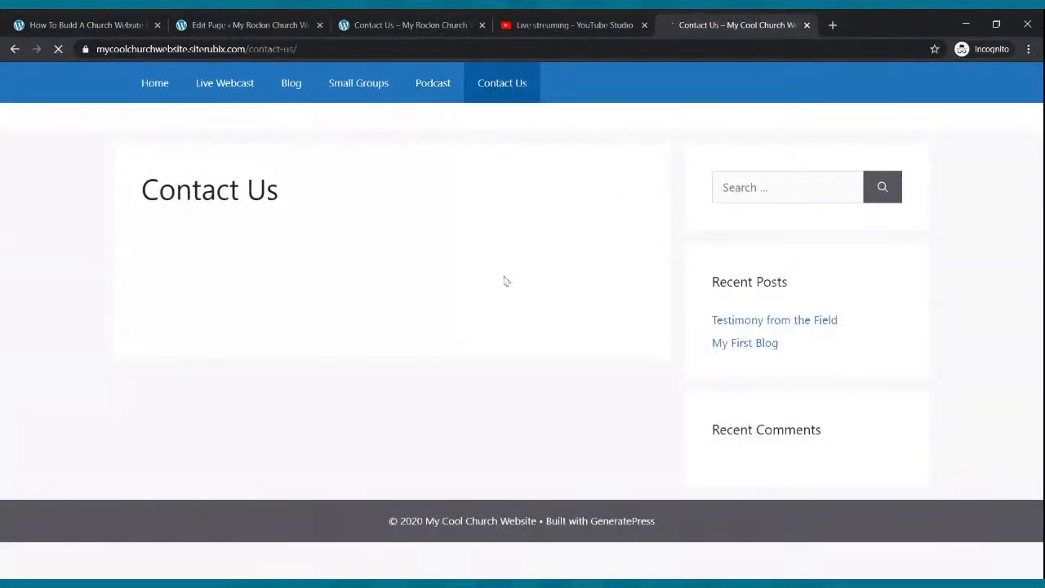
scroll(488, 312, down, 2)
scroll(488, 312, up, 2)
click(413, 20)
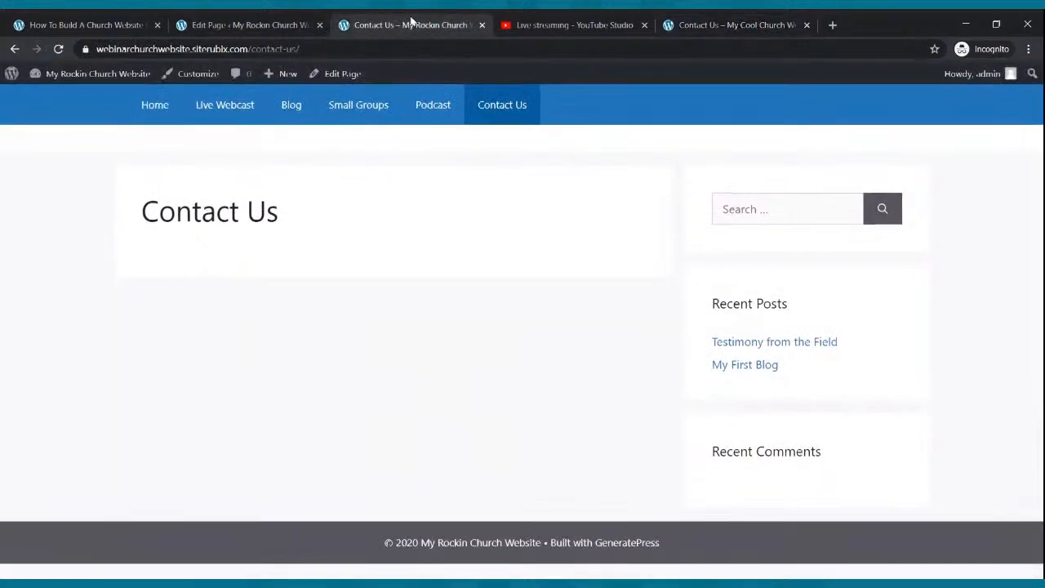
click(693, 24)
click(463, 19)
click(196, 24)
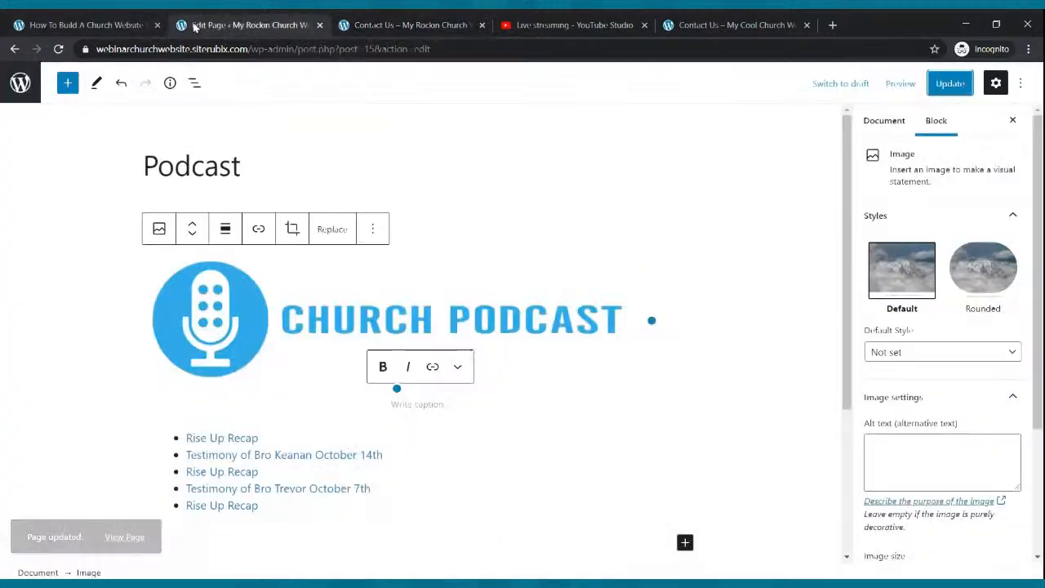
From the Pages list, open Contact Us in the block editor, check the live home page, and return.
click(14, 90)
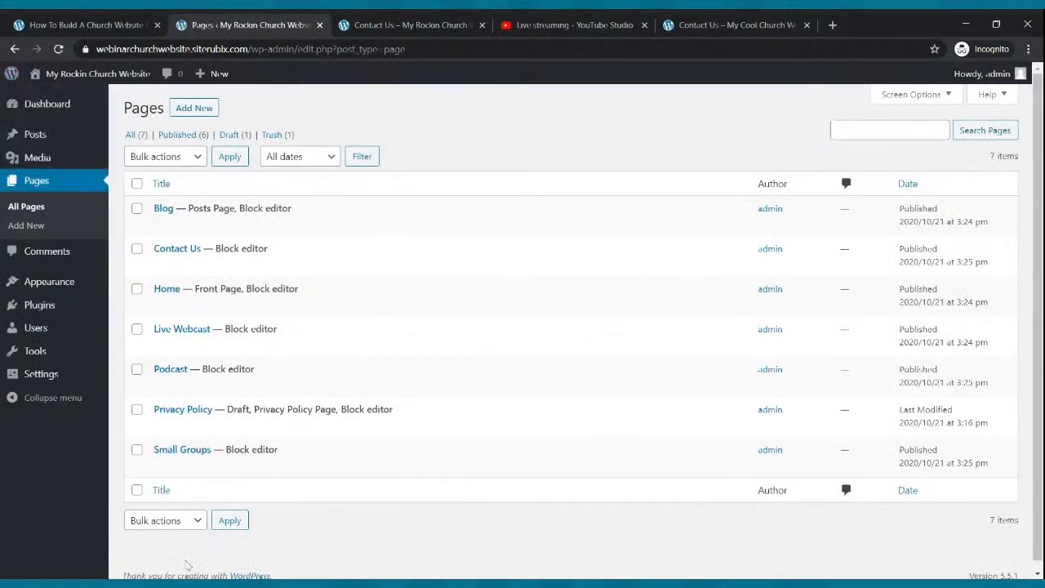
click(186, 265)
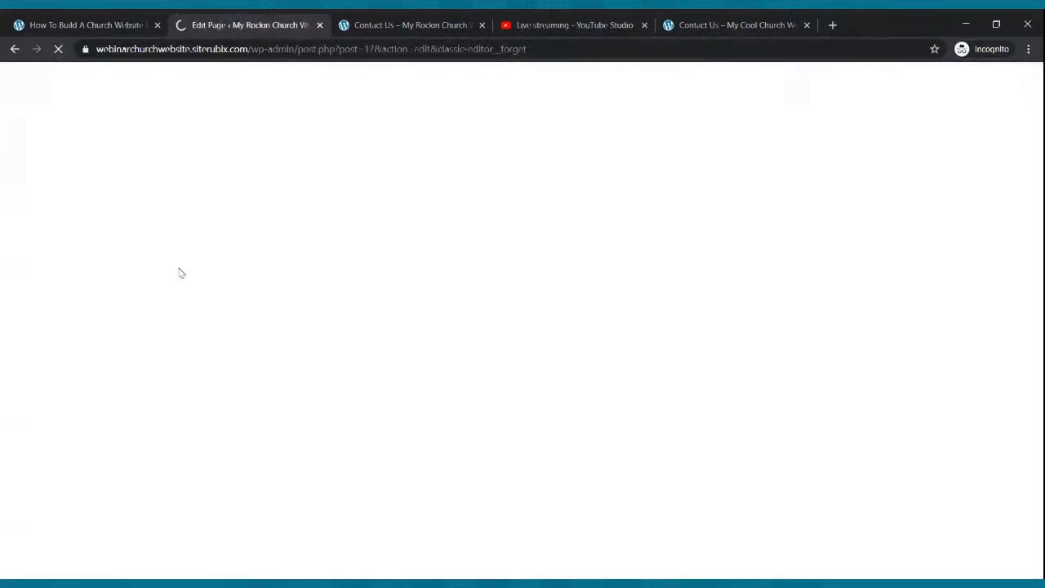
click(423, 32)
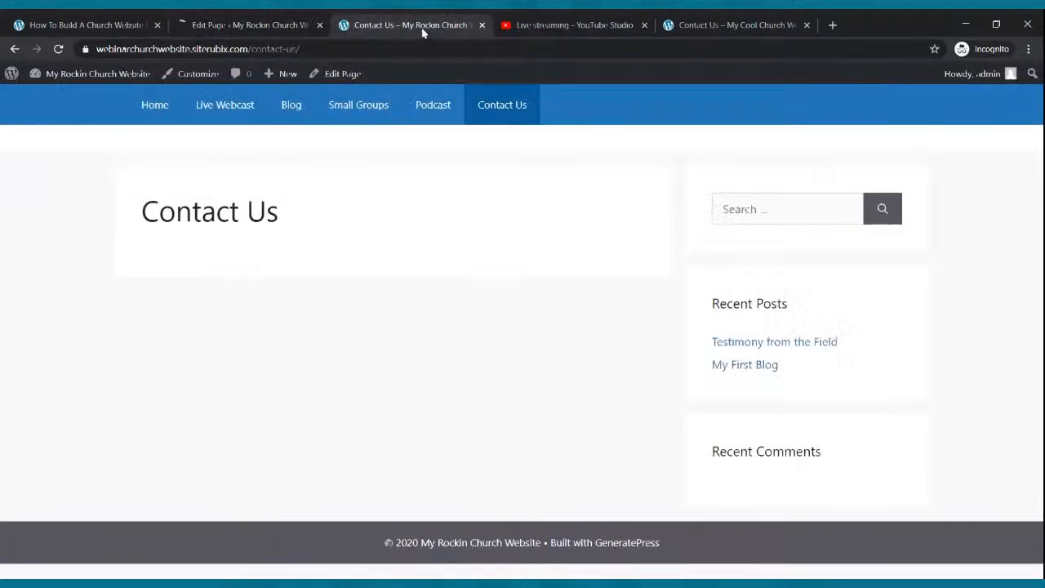
click(160, 106)
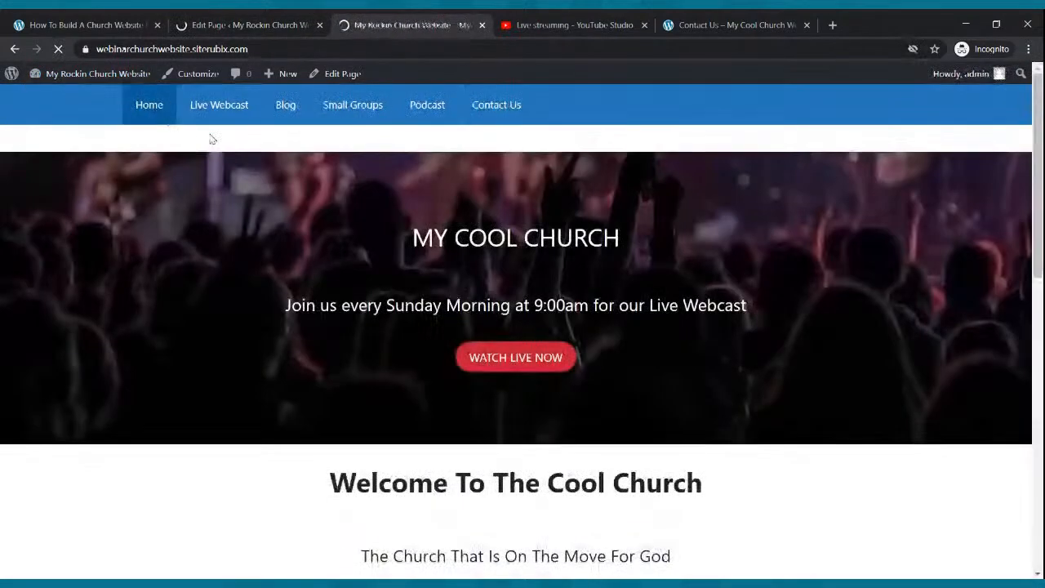
scroll(237, 169, down, 4)
scroll(238, 168, up, 4)
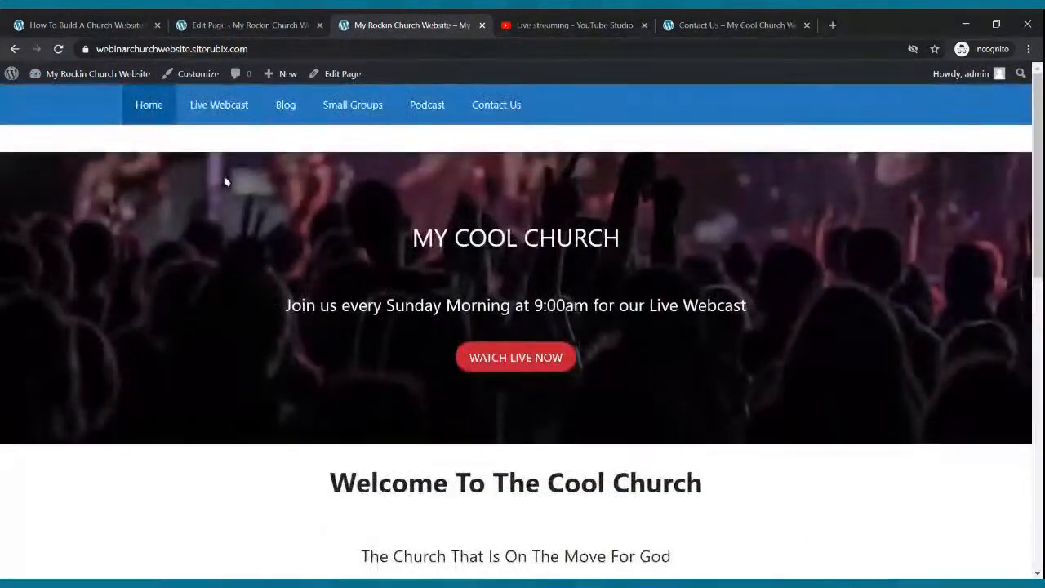
click(216, 23)
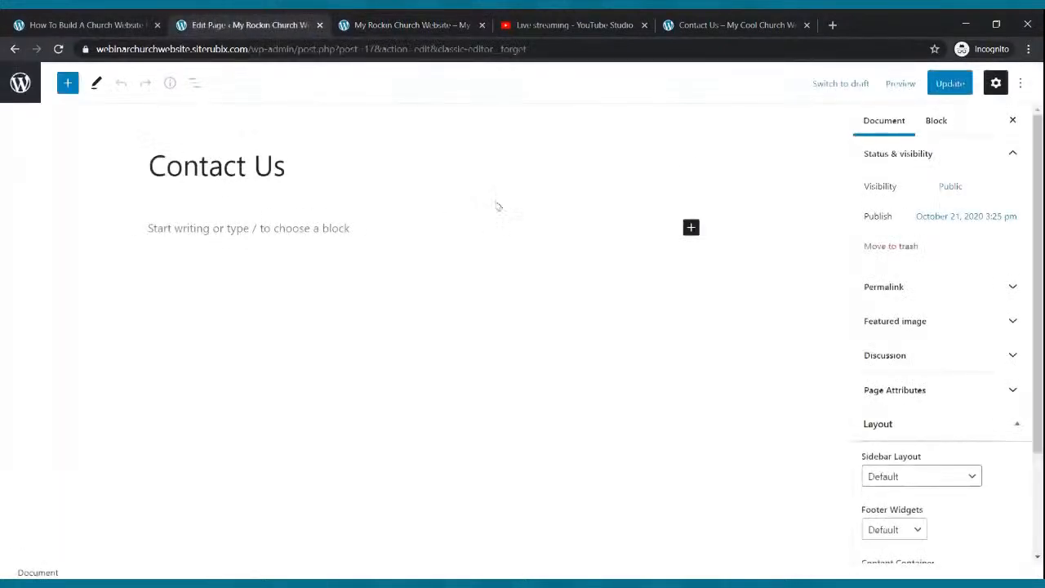
click(832, 25)
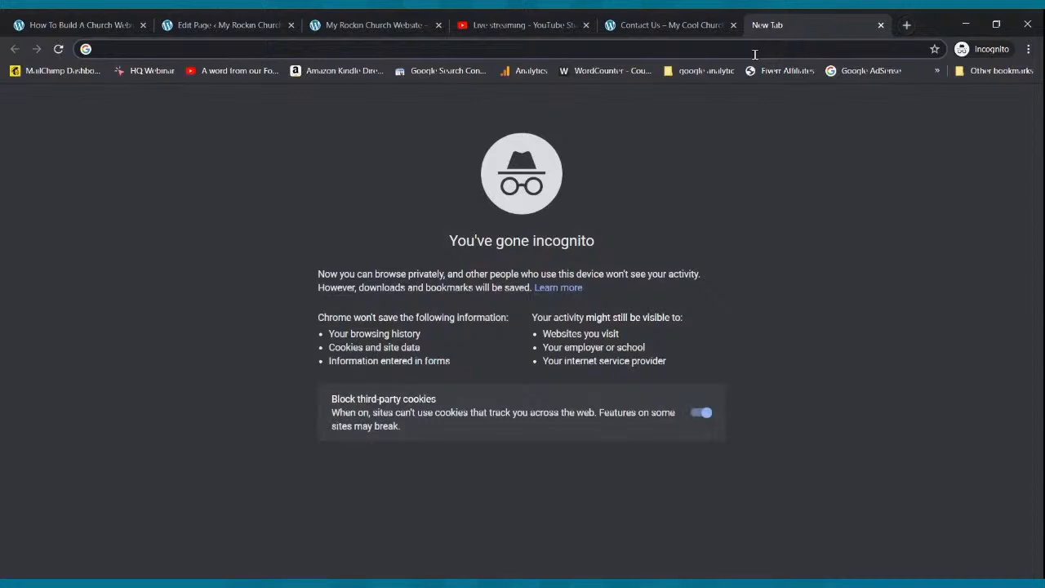
text(jotfor)
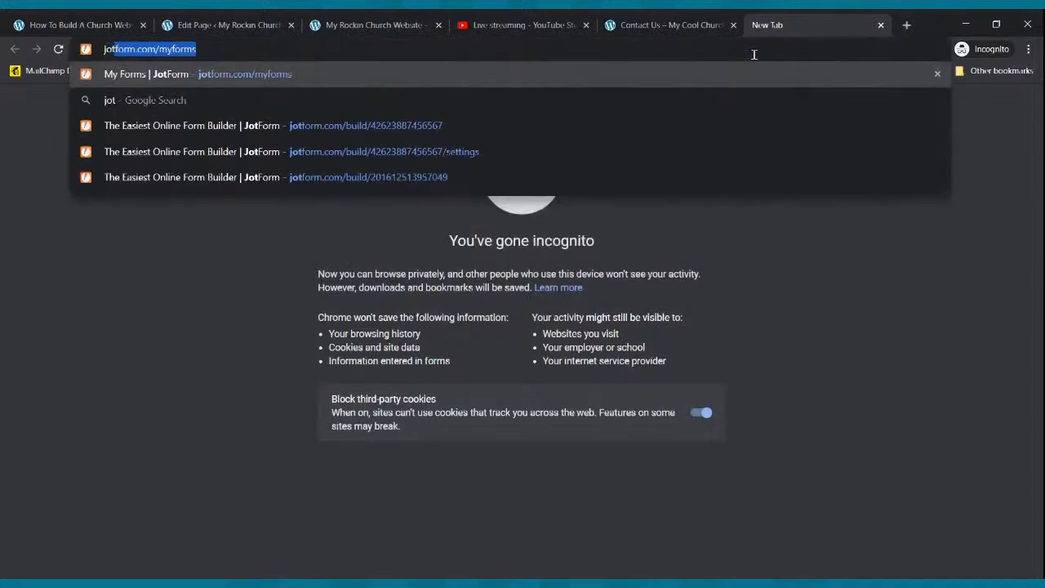
text(m.com)
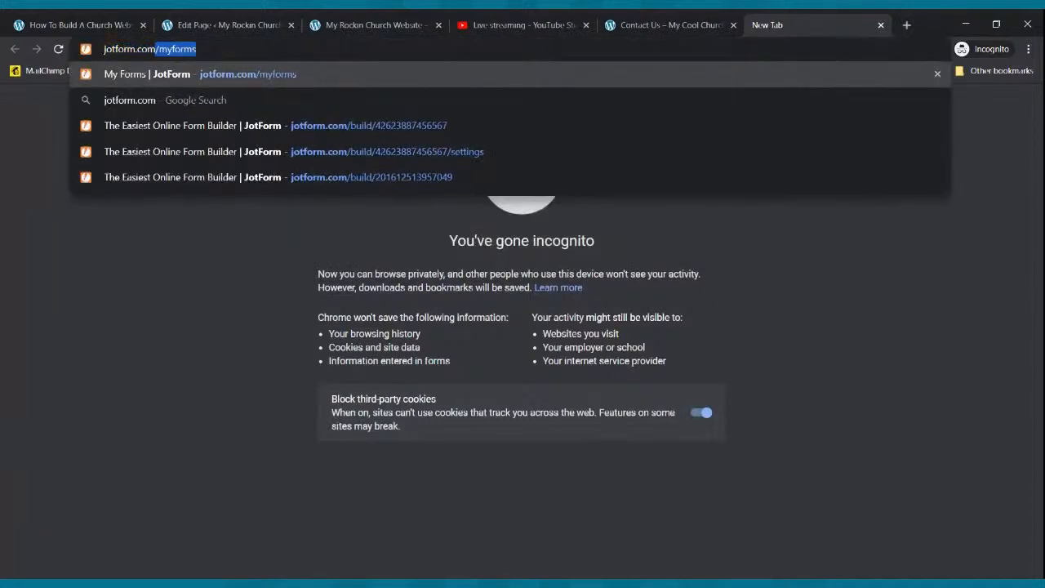
key(Return)
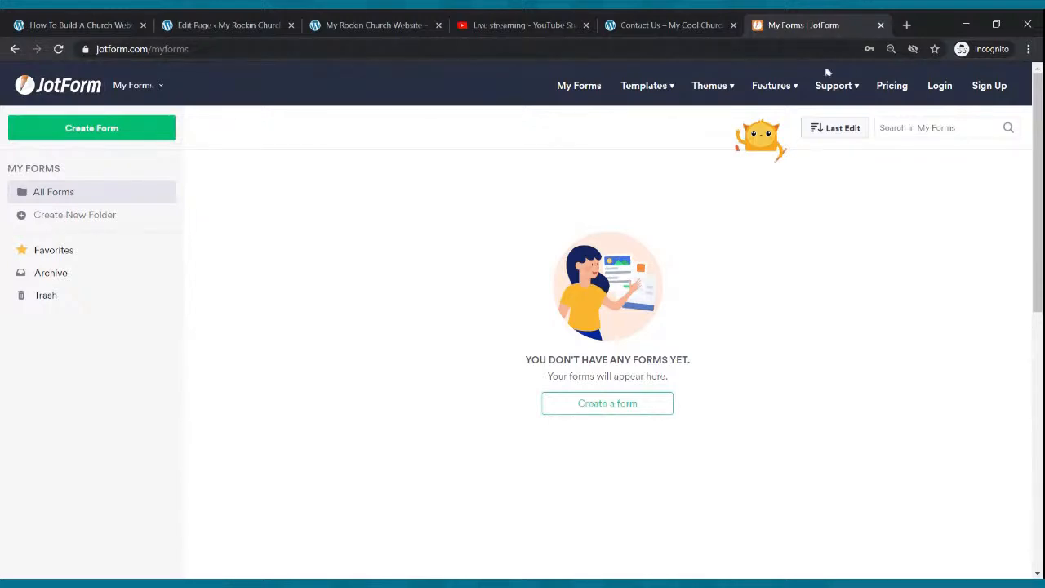
click(901, 97)
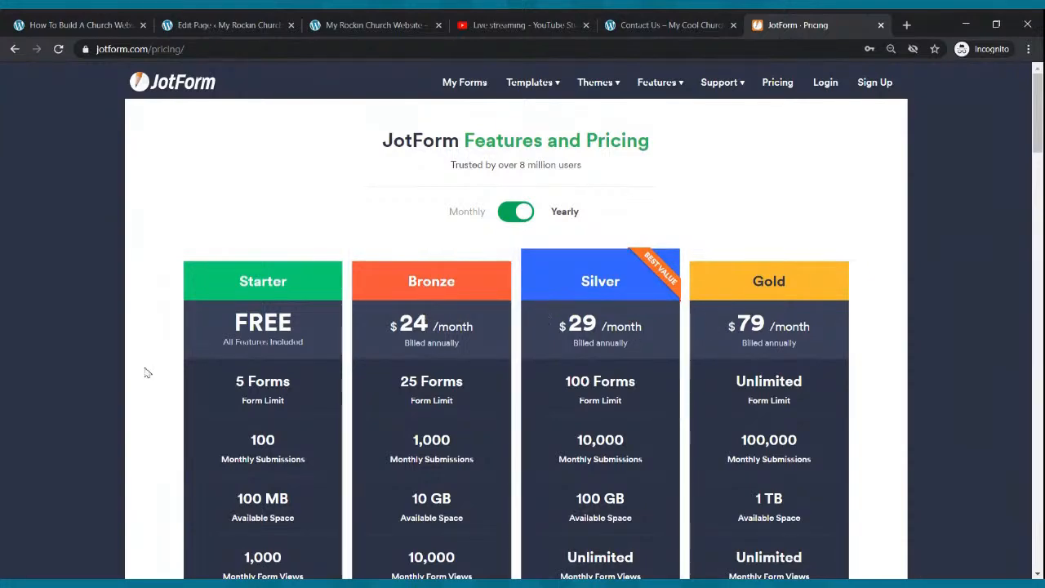
scroll(204, 360, down, 1)
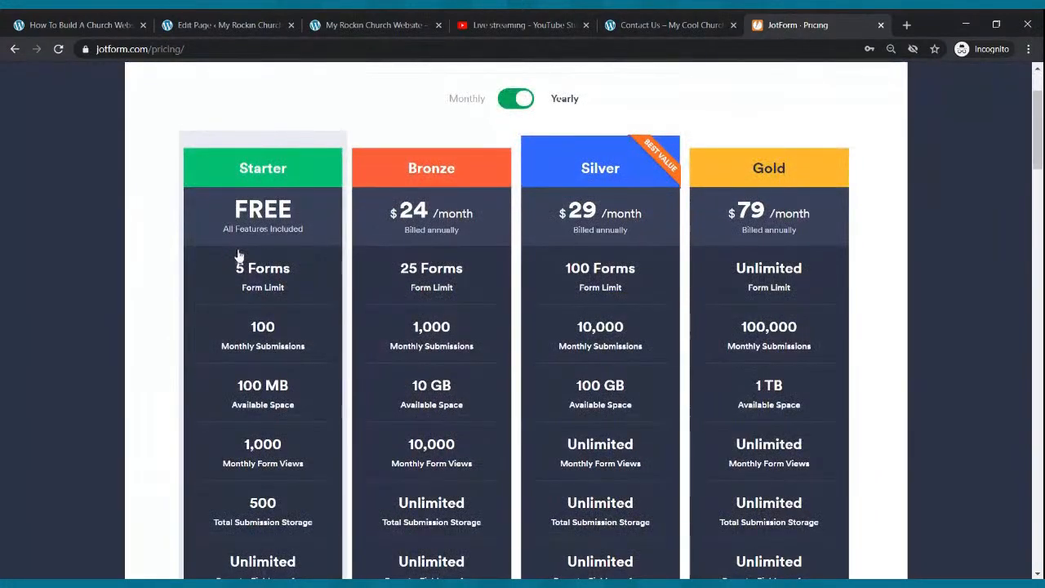
scroll(245, 237, up, 1)
click(881, 24)
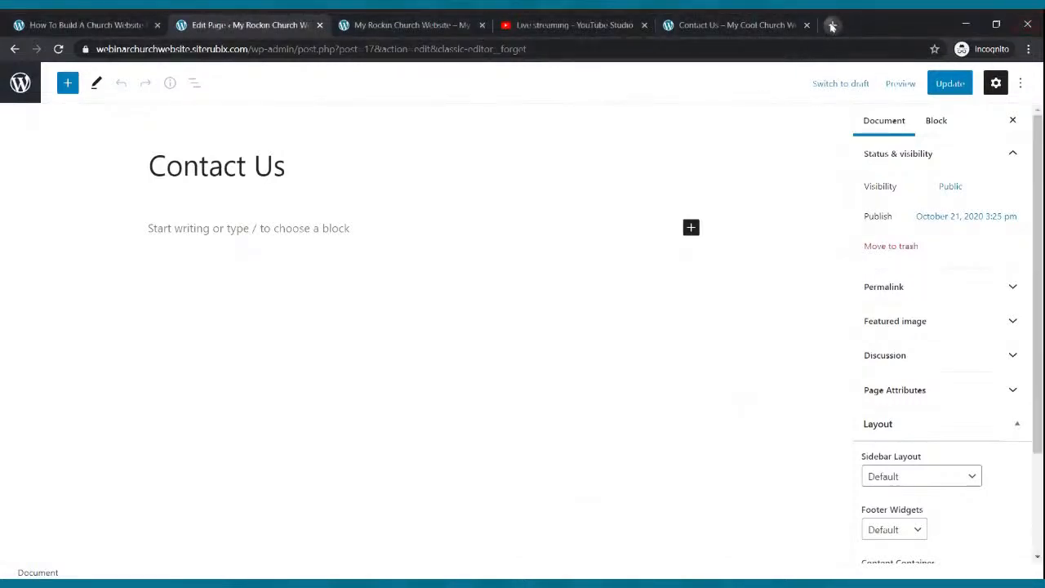
In a new browser tab, go to the JotForm My Forms page.
click(832, 25)
text(jotfro)
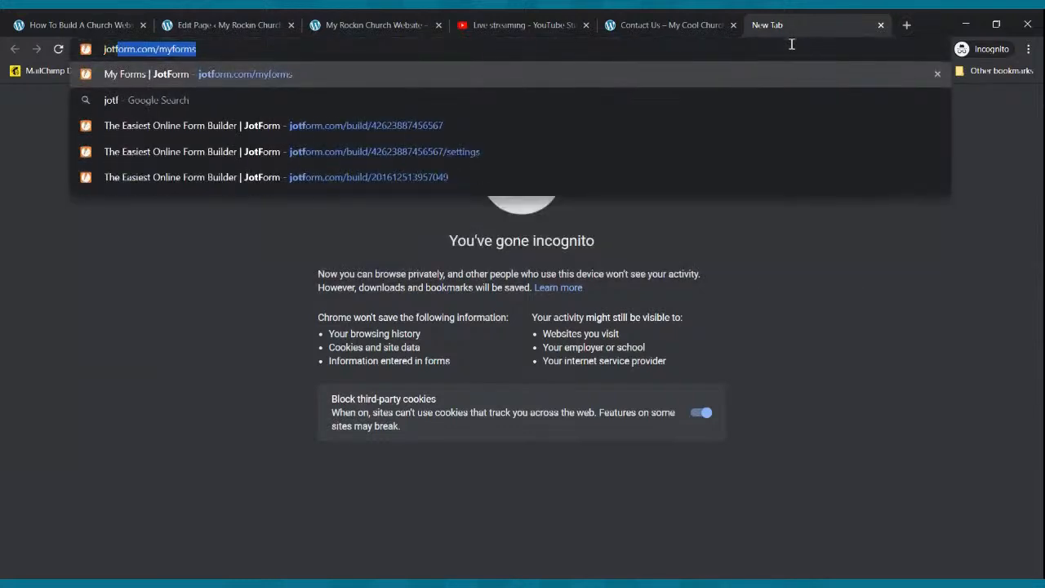
key(BackSpace)
key(BackSpace)
text(orm)
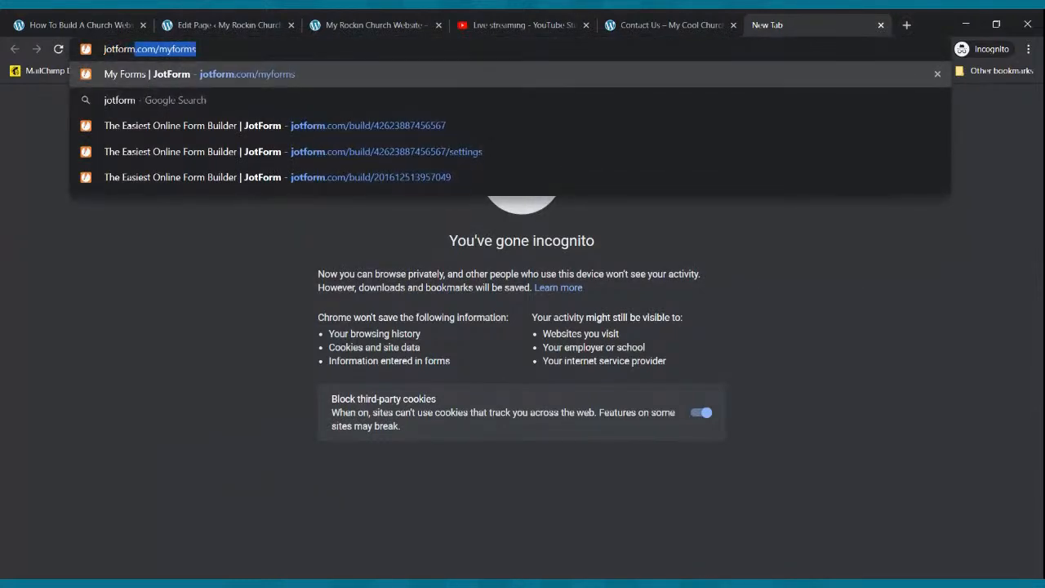
key(Return)
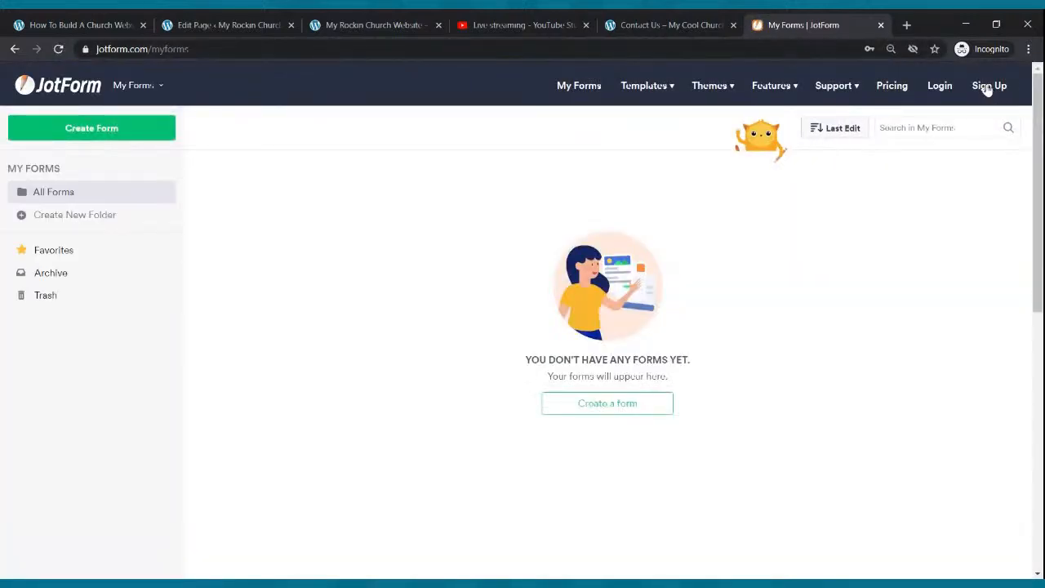
Log in to JotForm with the saved credentials and select the Contact Us form.
click(941, 96)
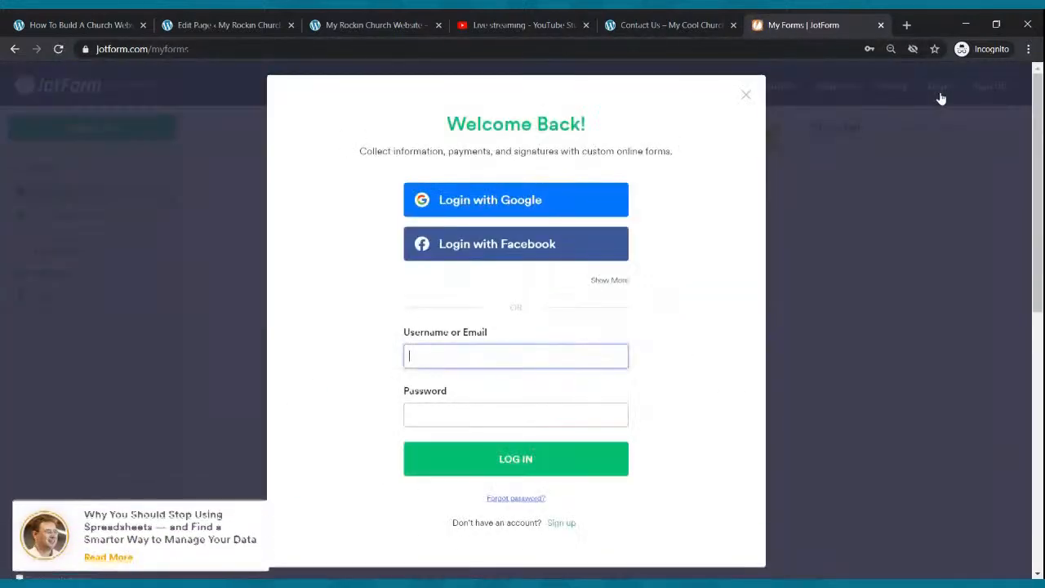
click(574, 366)
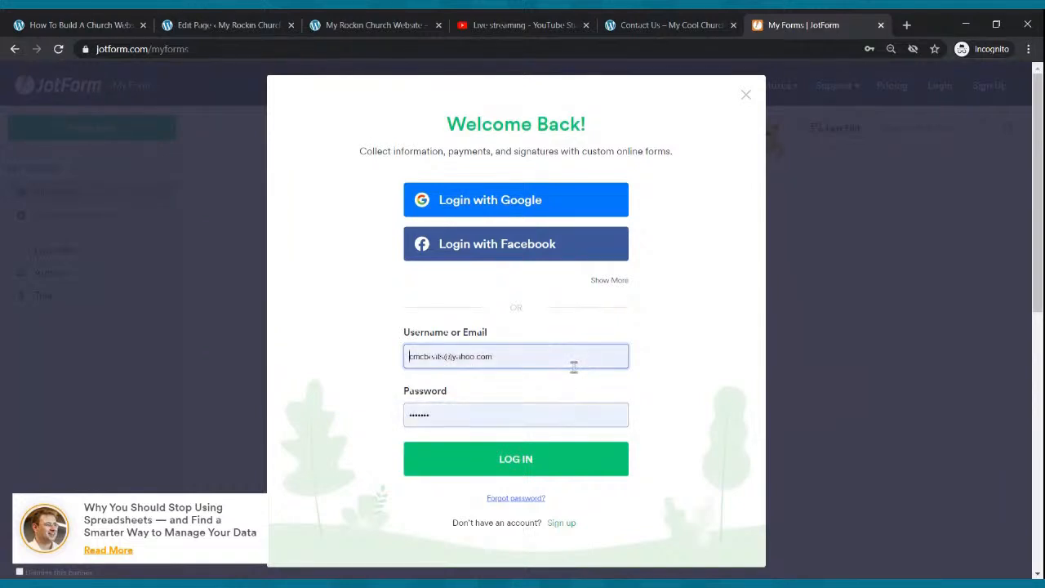
click(552, 464)
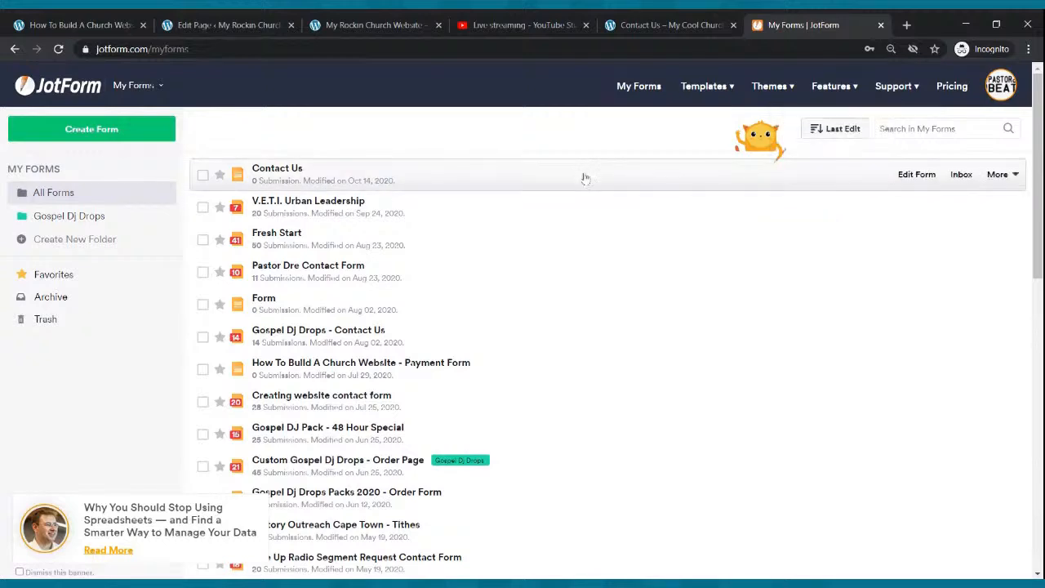
click(745, 177)
Open the Contact Us form in the Form Builder with the Add Form Element list showing.
click(915, 181)
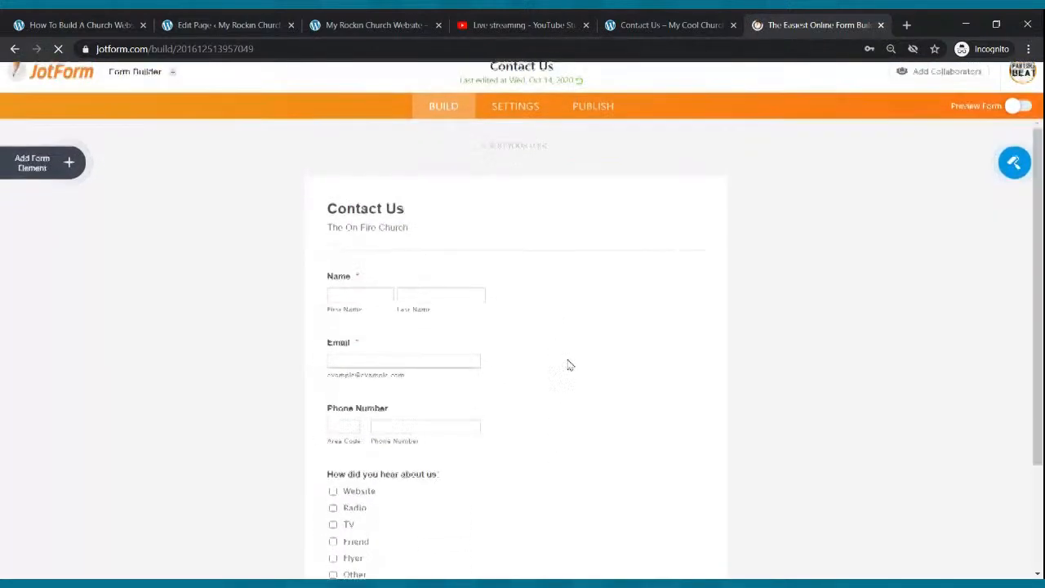
scroll(571, 358, down, 3)
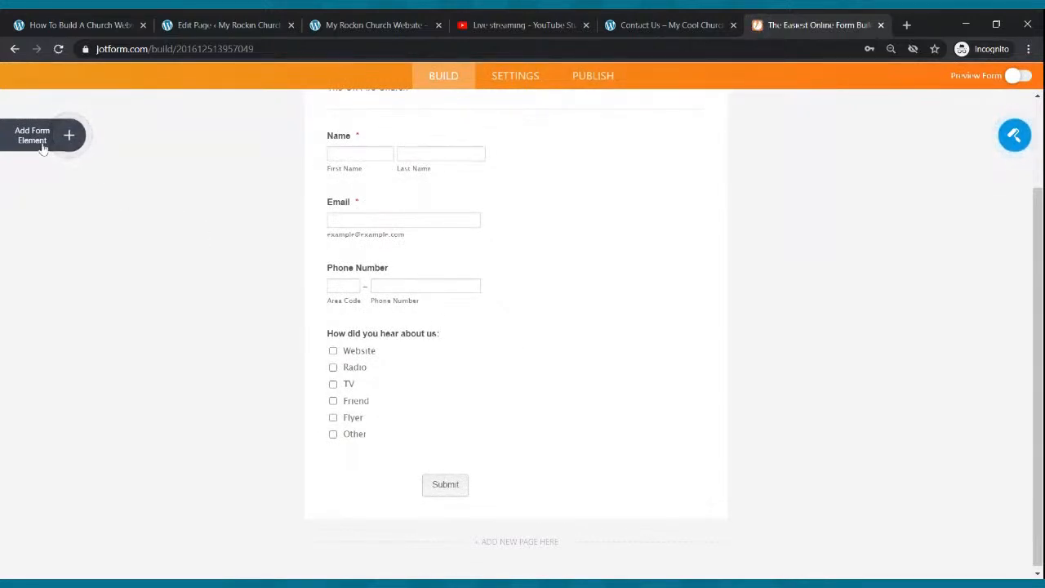
click(68, 137)
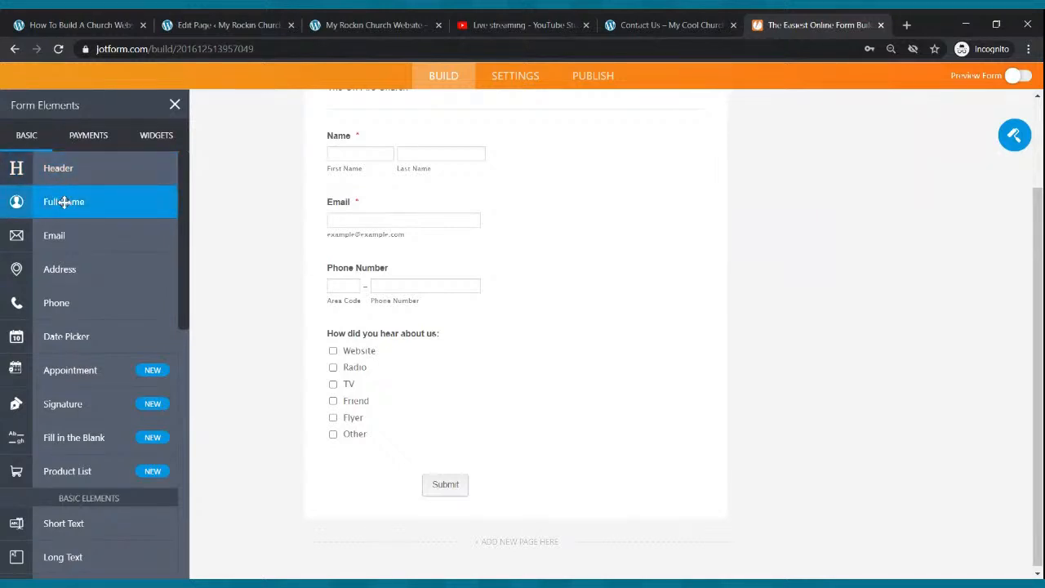
Try adding Full Name, Email and Phone fields, deleting the duplicates so only the original fields remain.
drag(65, 202, 400, 203)
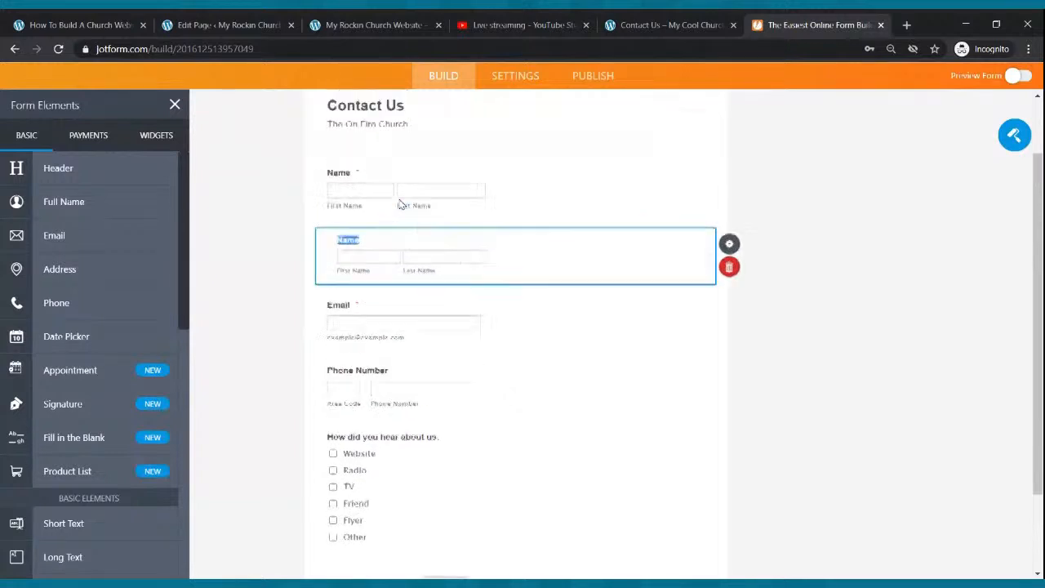
scroll(400, 203, up, 3)
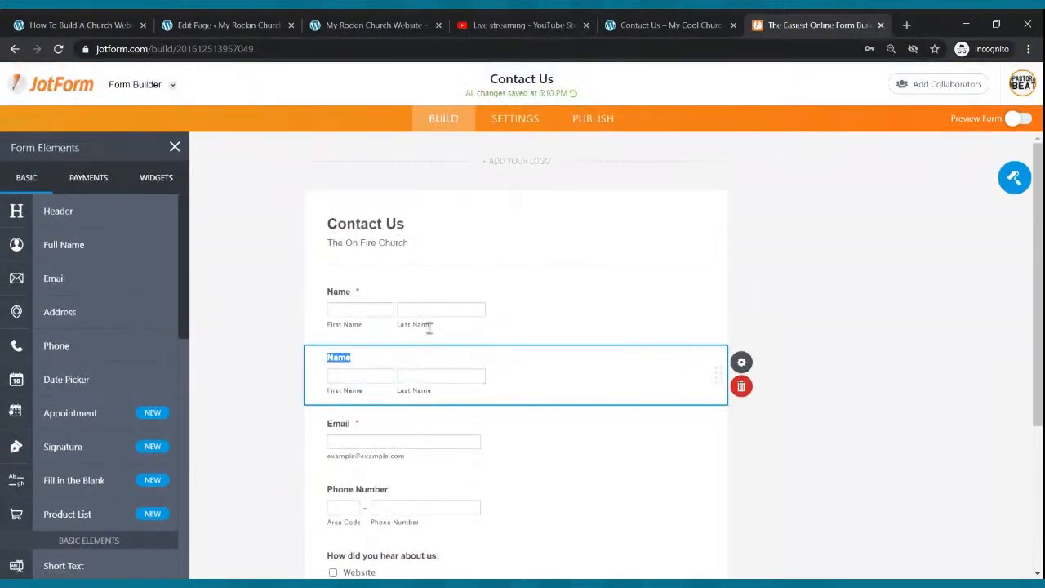
click(742, 387)
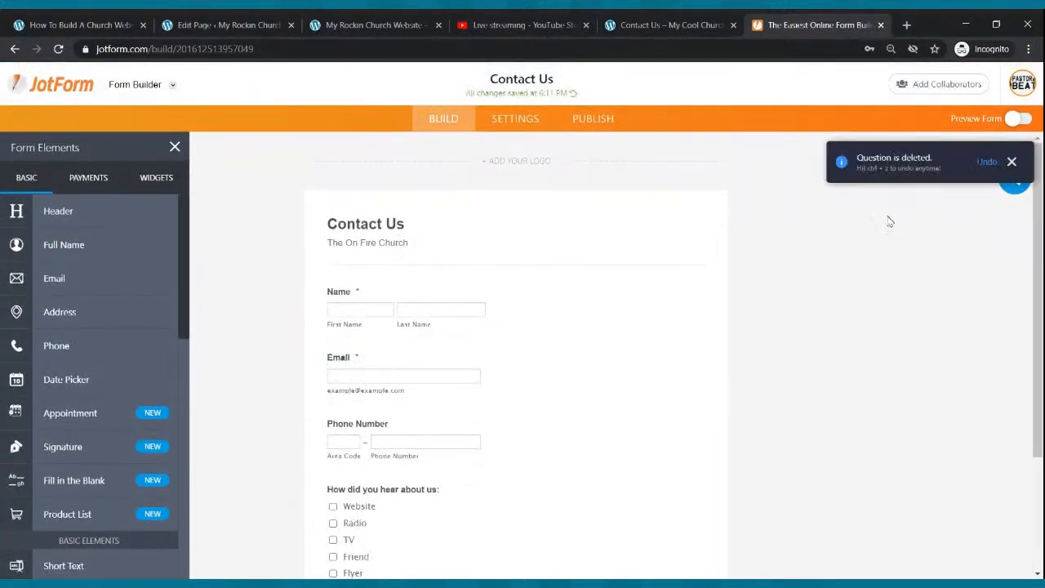
scroll(600, 253, down, 2)
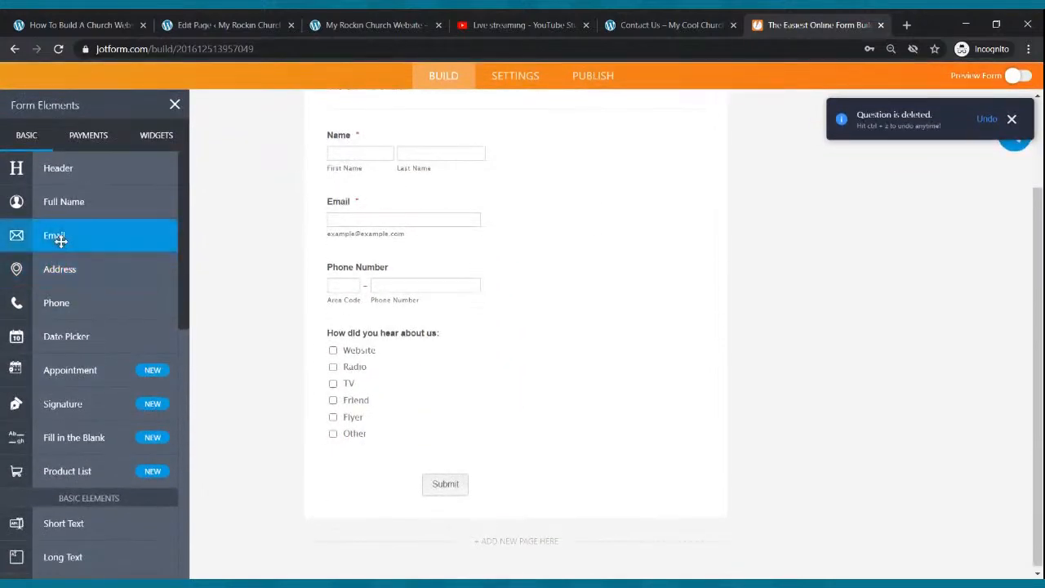
drag(62, 241, 423, 205)
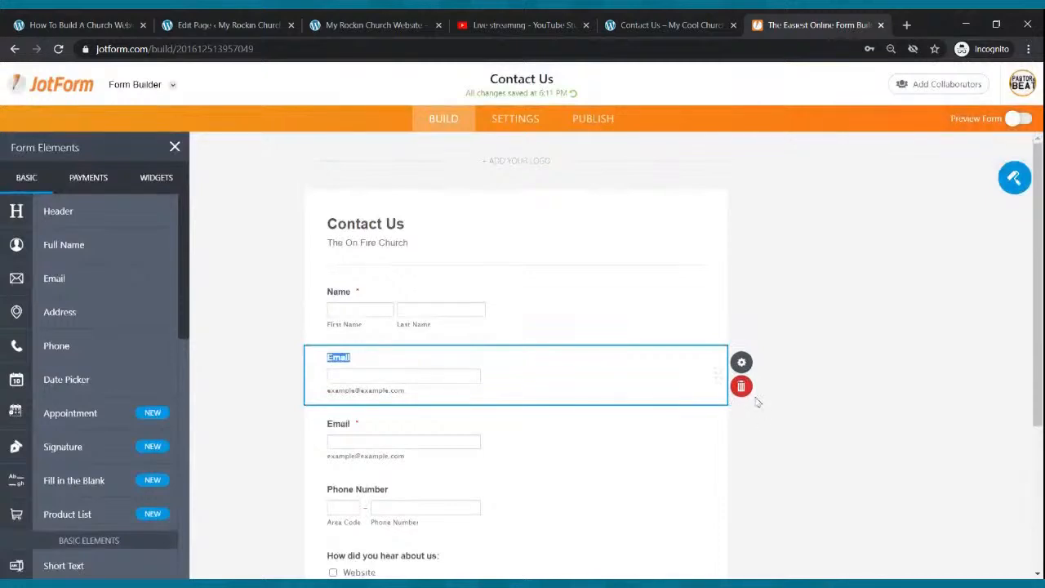
click(750, 387)
scroll(563, 268, down, 2)
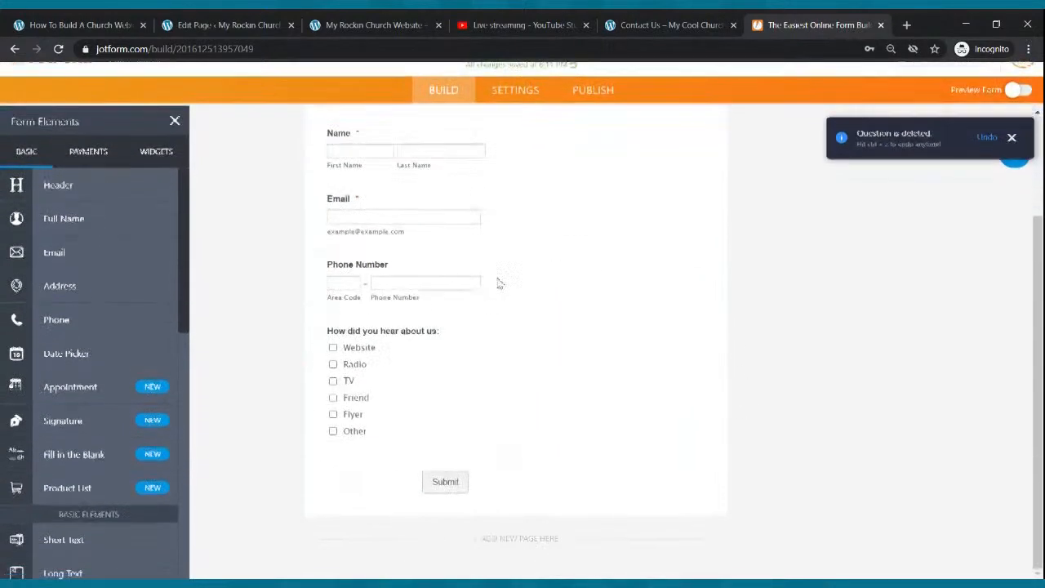
scroll(98, 278, down, 3)
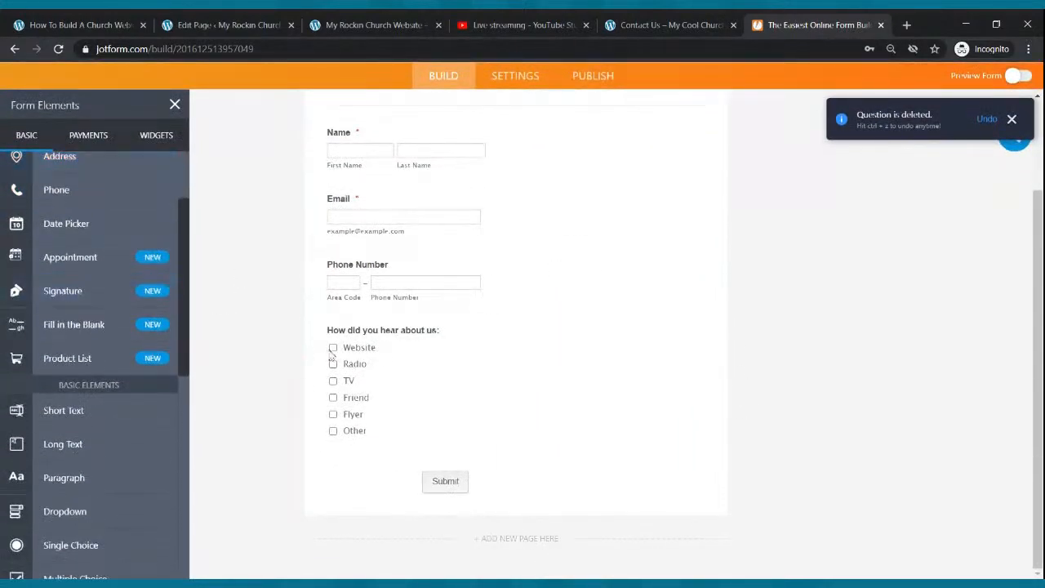
mouse_move(84, 201)
mouse_down()
mouse_move(324, 256)
mouse_move(90, 216)
mouse_up()
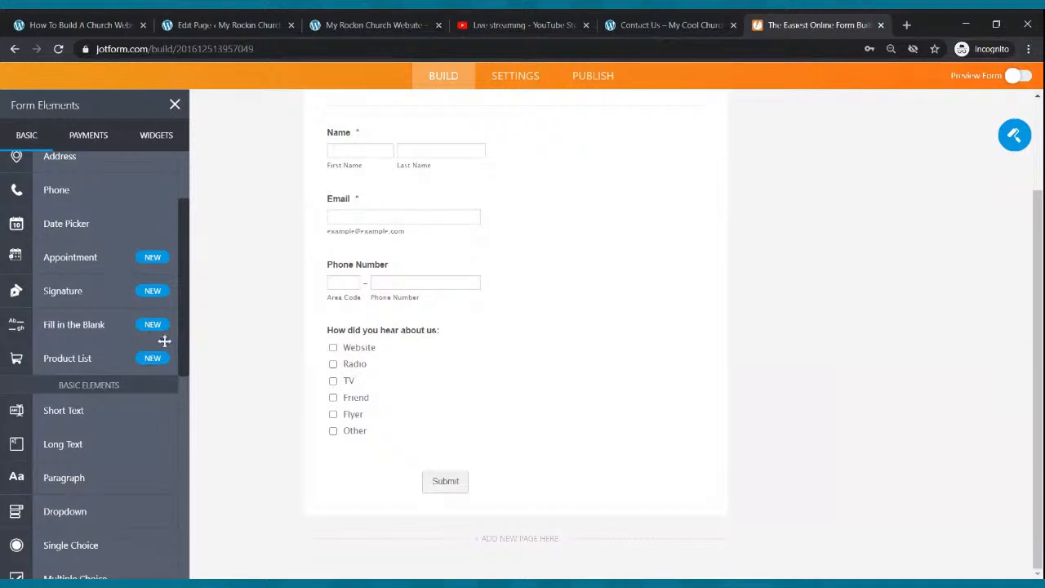
scroll(164, 341, down, 6)
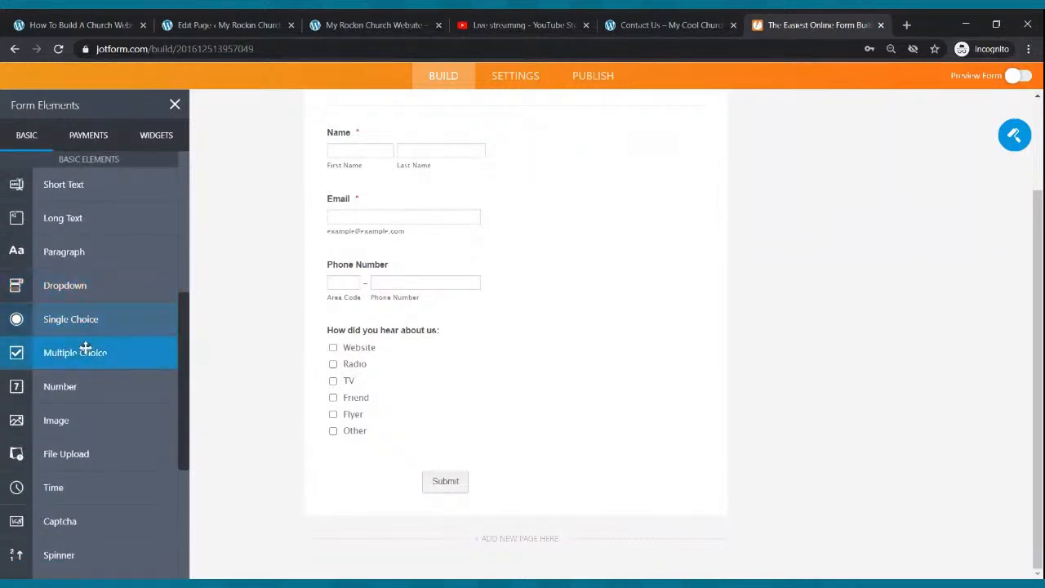
drag(82, 355, 370, 329)
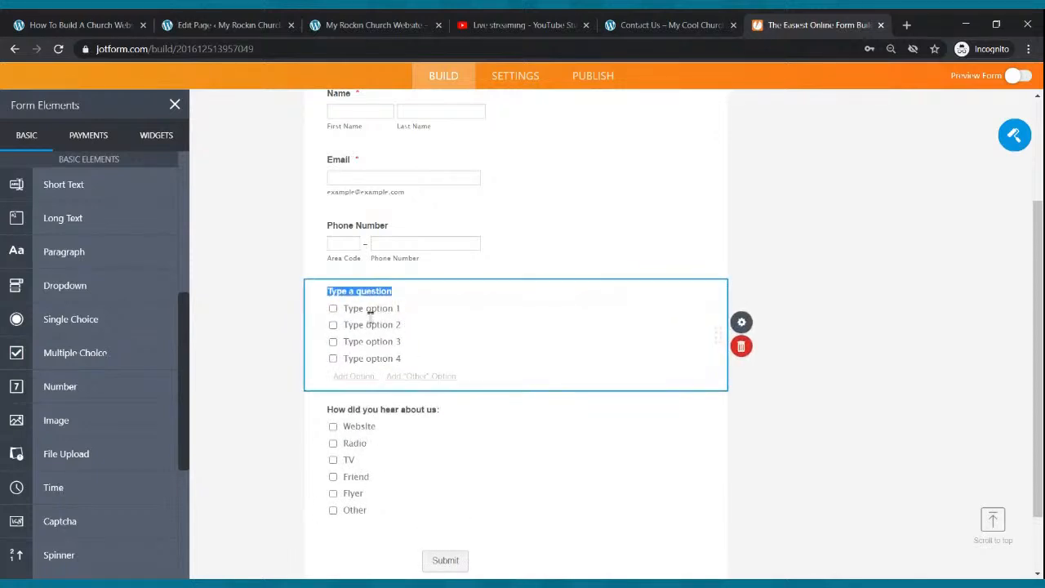
text(How did you hear about us:)
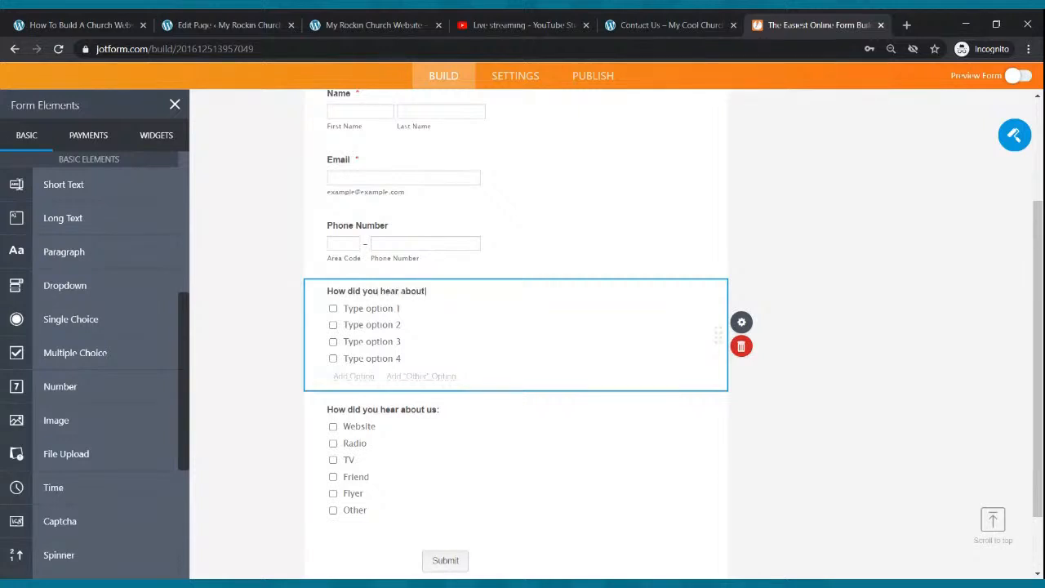
click(372, 308)
text(Flyer)
click(385, 325)
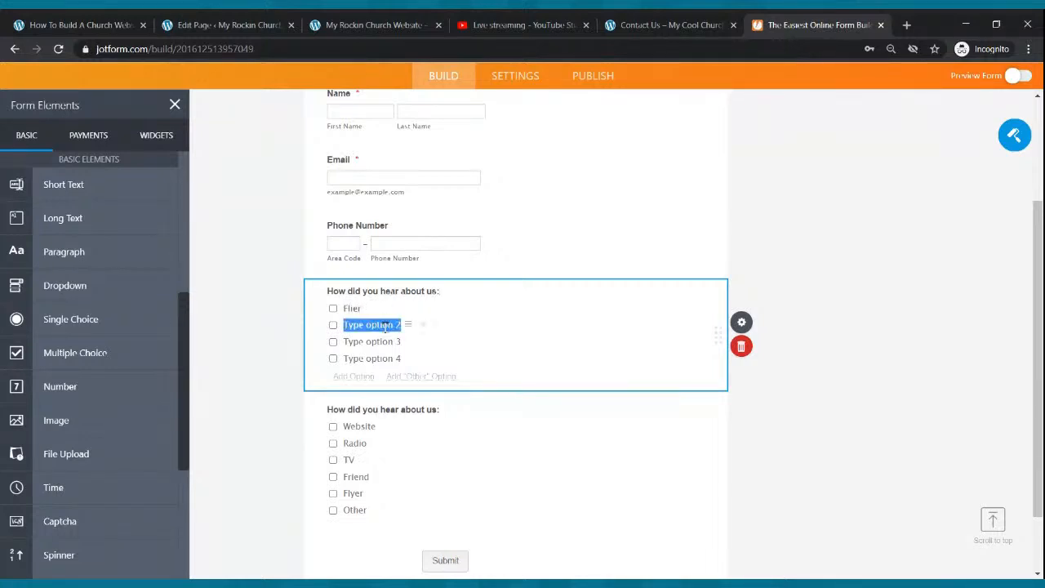
text(Radio)
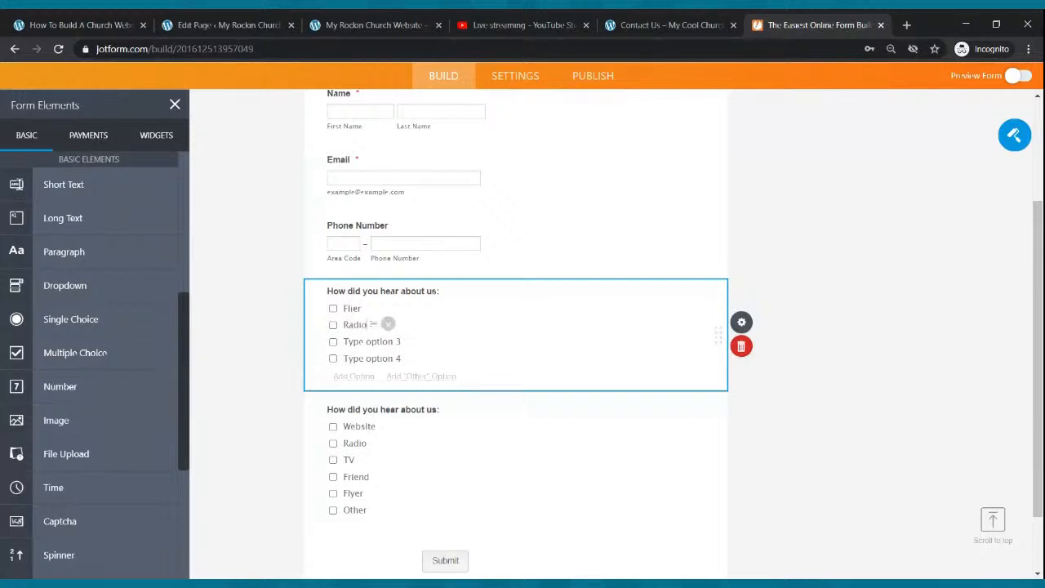
click(409, 341)
text(Wo)
click(378, 360)
text(Tv)
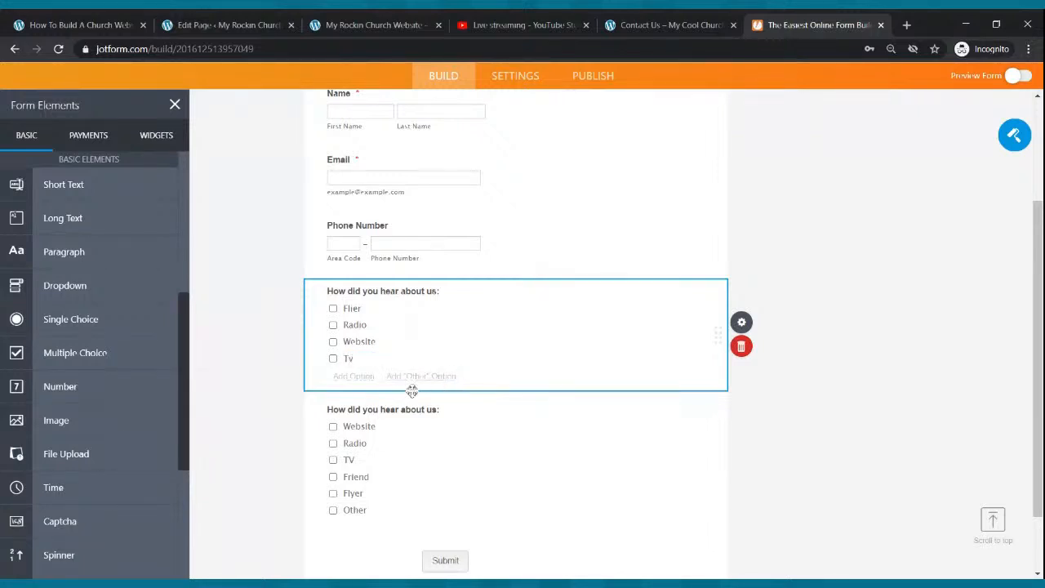
click(356, 377)
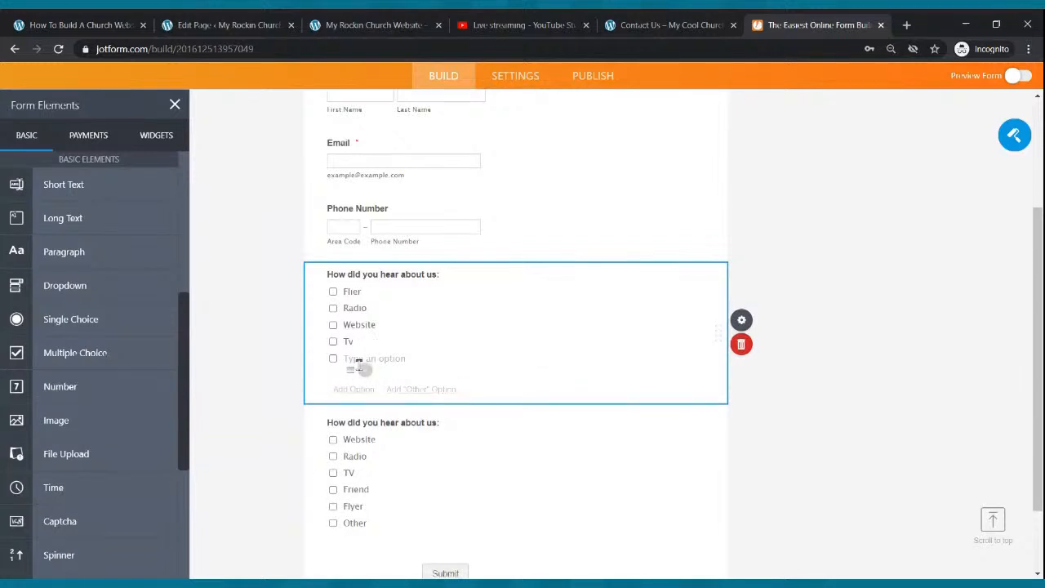
click(741, 343)
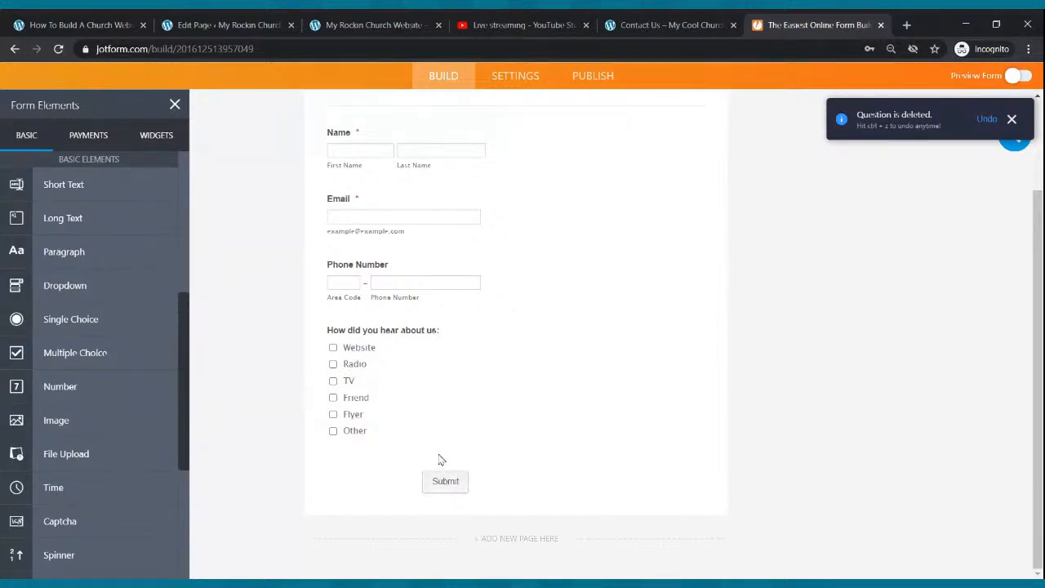
scroll(112, 436, down, 5)
scroll(128, 438, up, 6)
scroll(713, 251, up, 4)
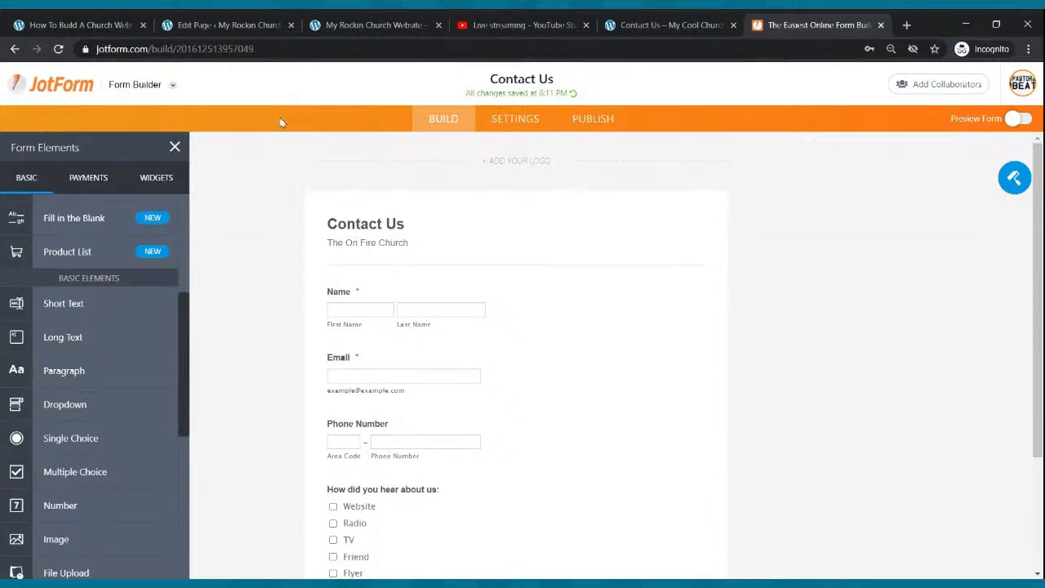
scroll(437, 326, down, 2)
scroll(164, 352, down, 3)
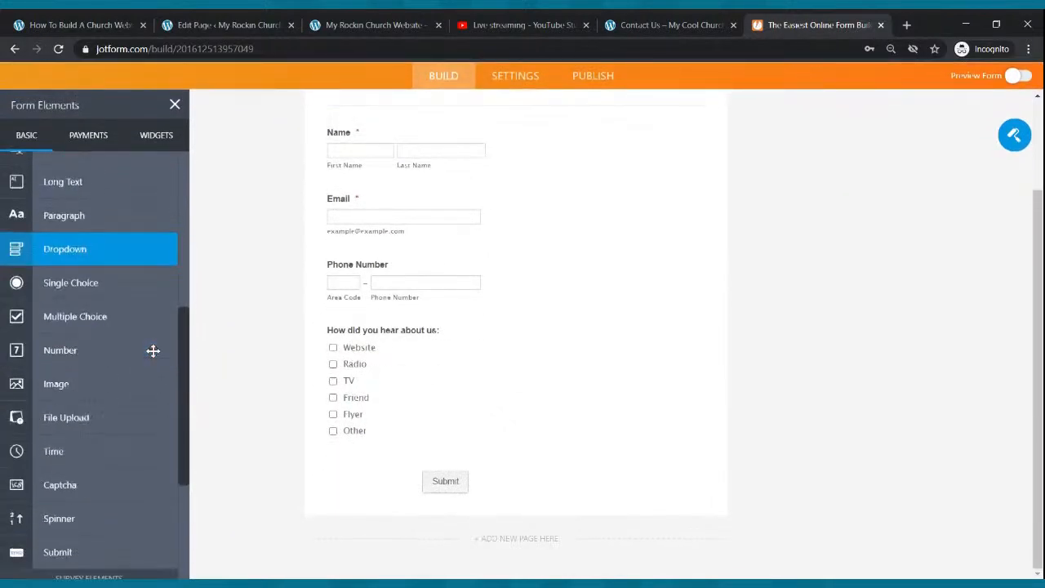
scroll(139, 327, up, 6)
scroll(441, 369, up, 3)
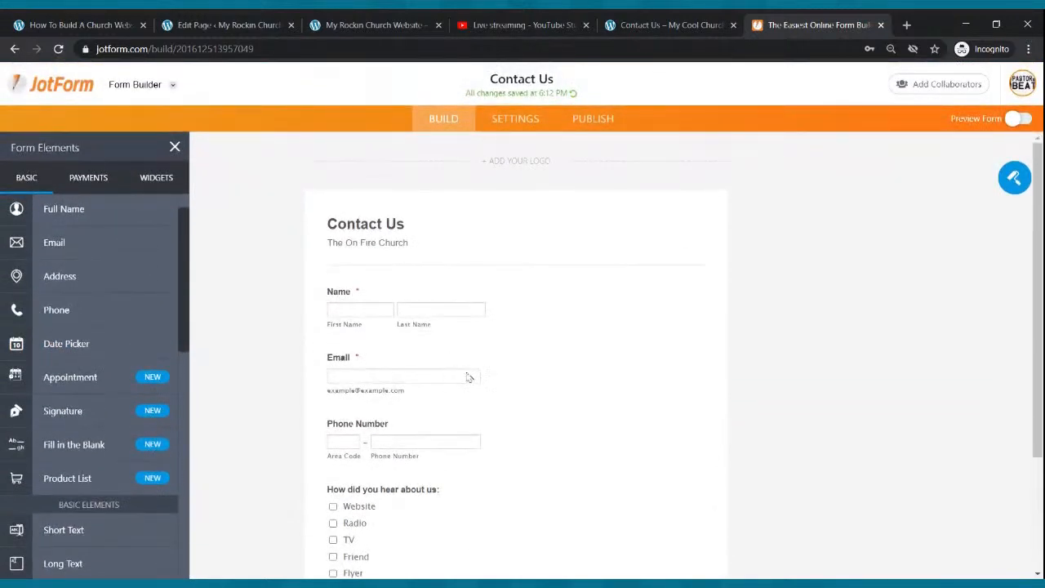
scroll(468, 378, down, 2)
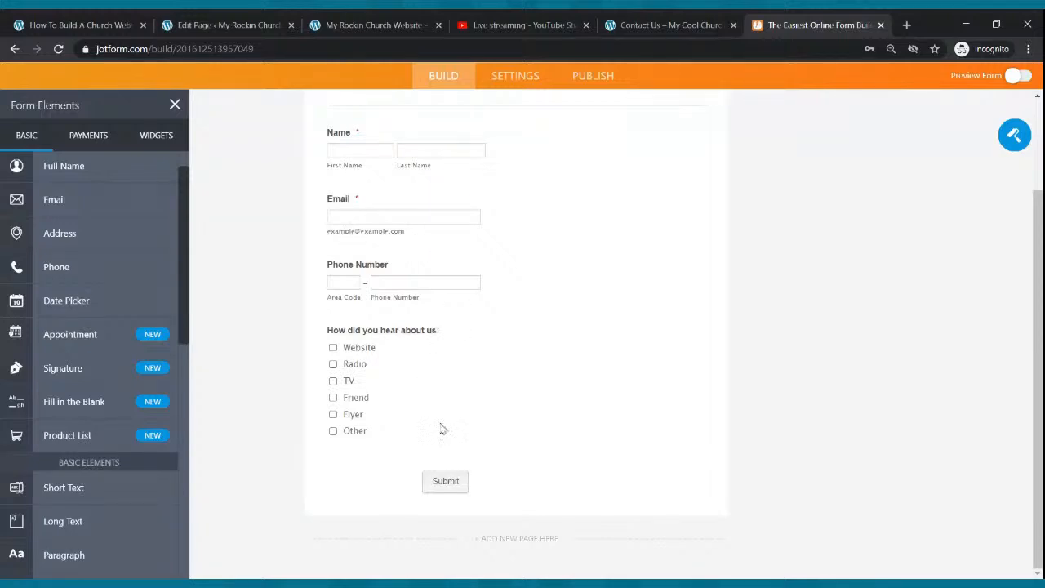
scroll(457, 399, up, 3)
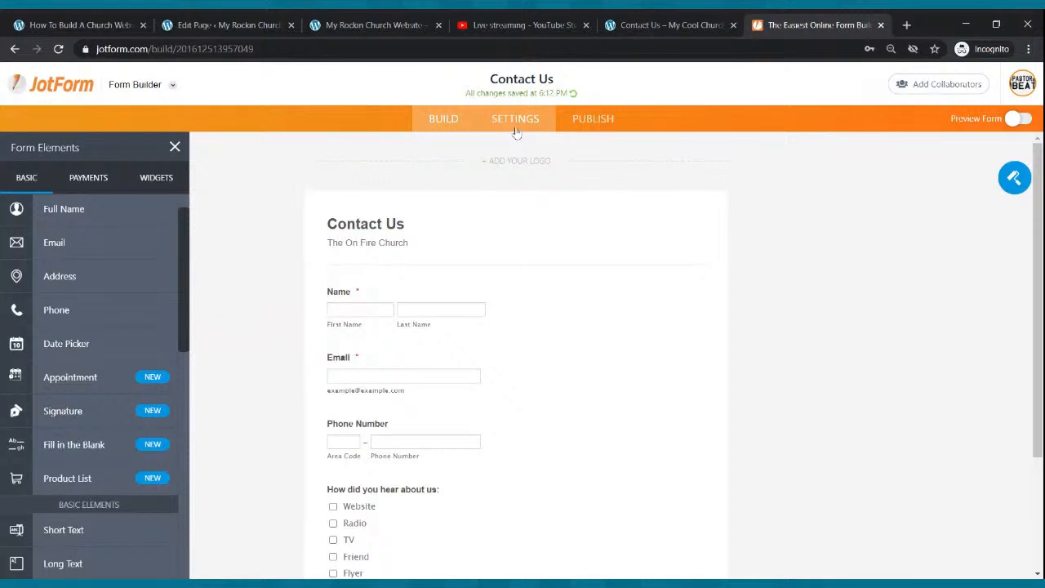
click(576, 127)
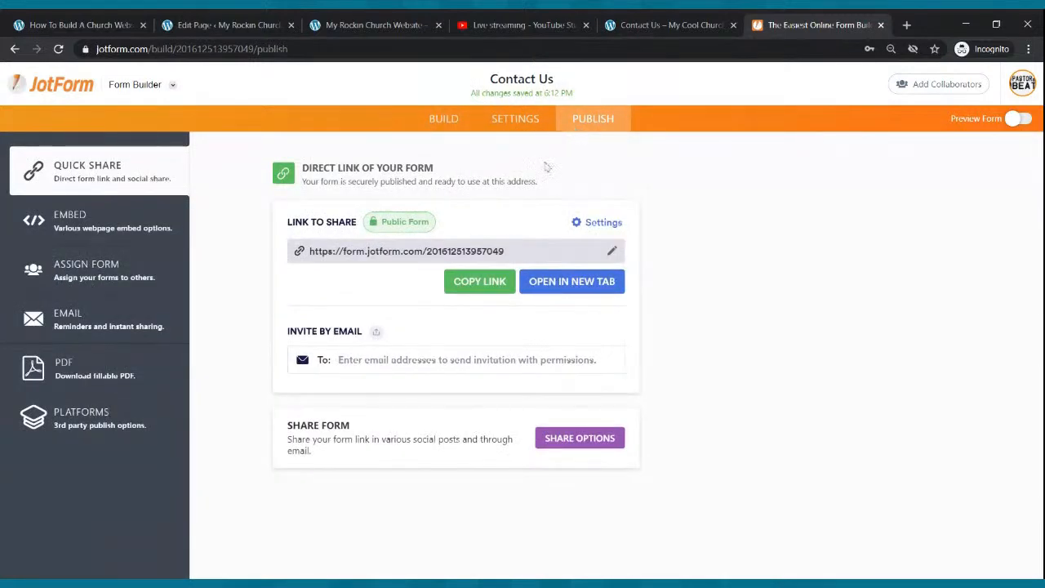
Copy the Contact Us form's embed code from Publish > Embed and return to the WordPress editor.
click(88, 225)
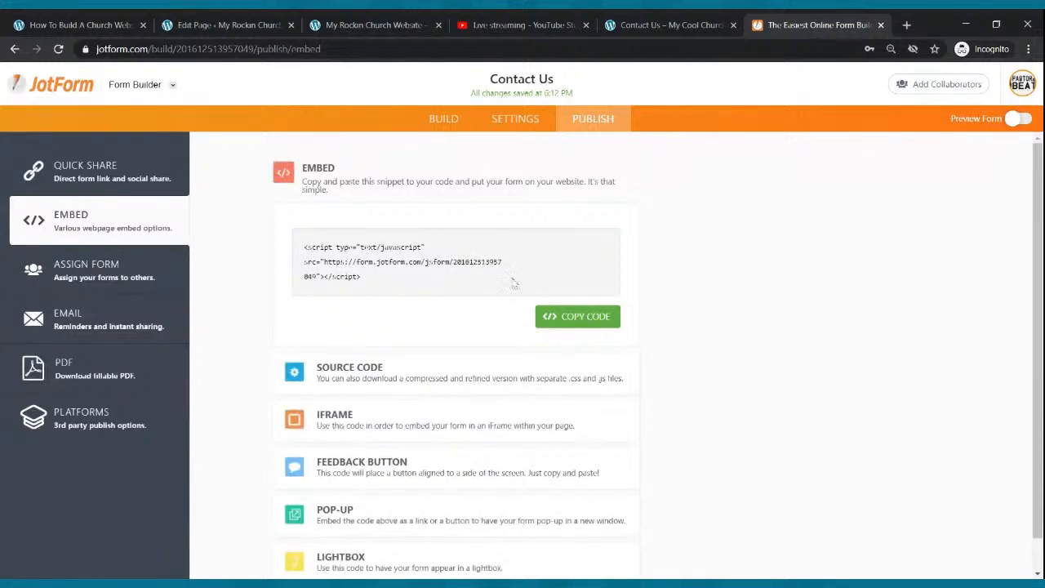
click(588, 323)
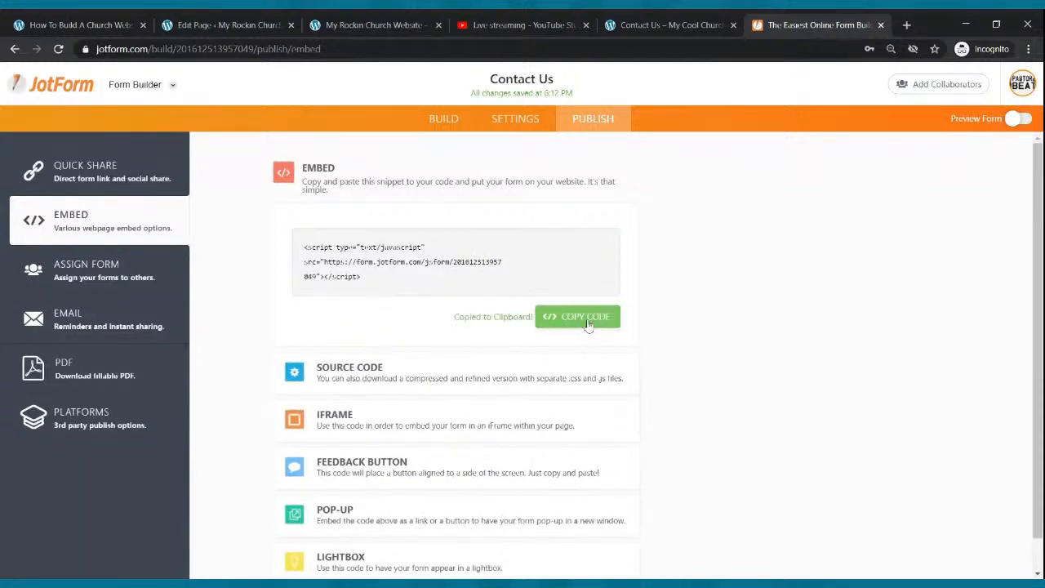
click(252, 26)
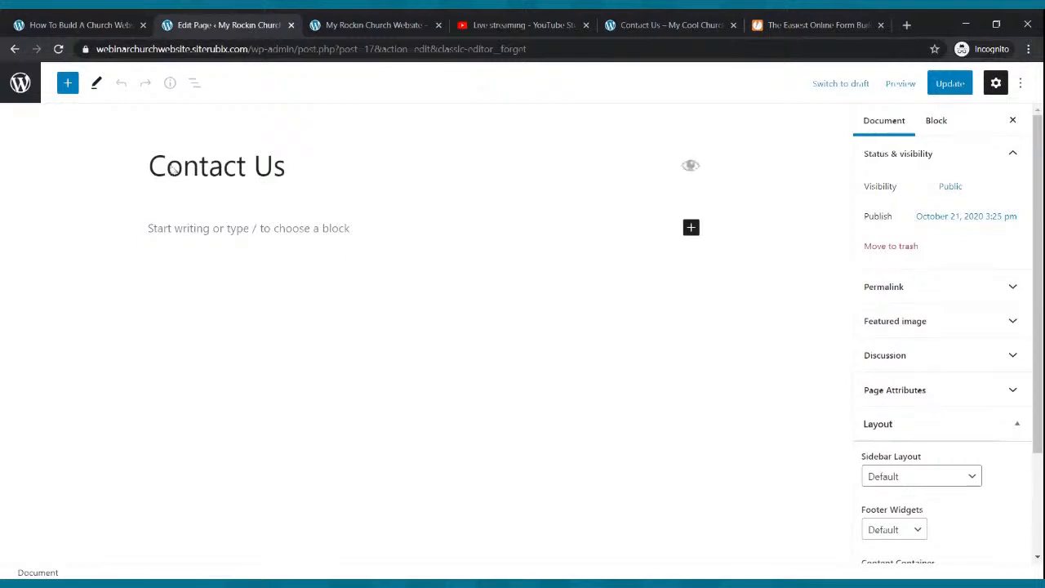
Insert a Custom HTML block on the Contact Us page via the 'htm' block search.
click(692, 230)
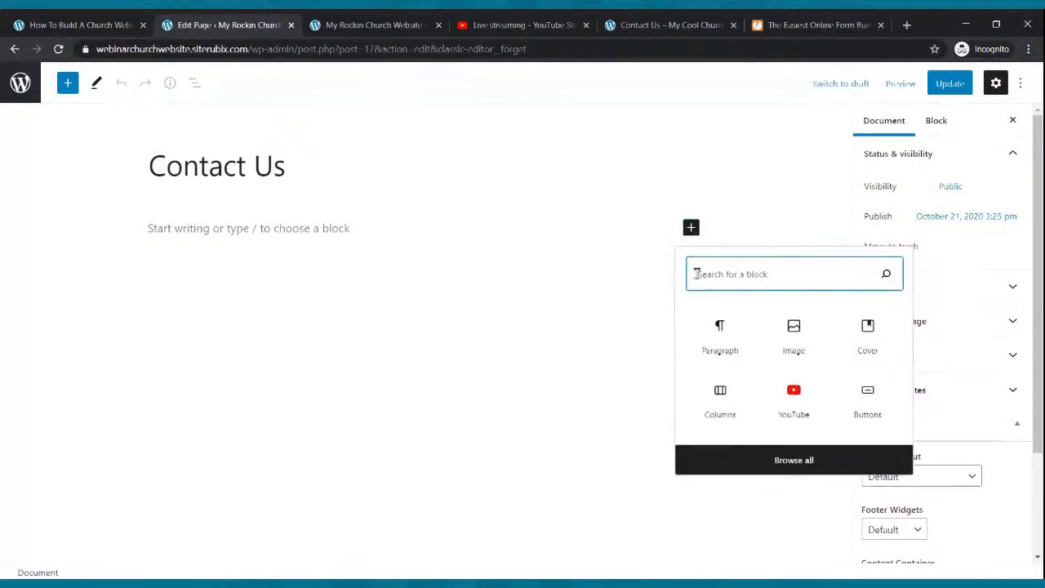
text(html)
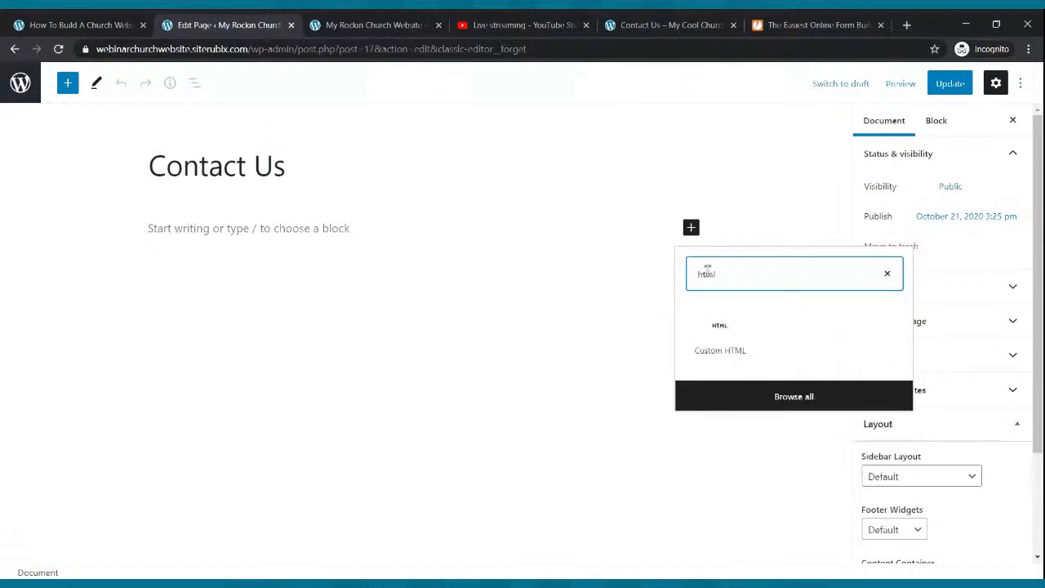
click(720, 337)
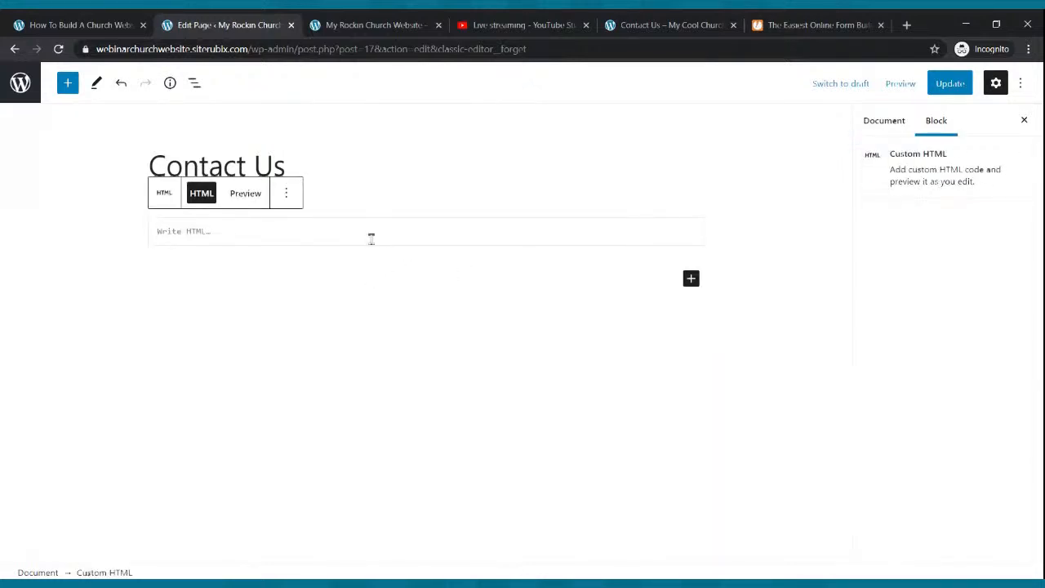
Paste the JotForm embed script into the block, update the page, and open the live Contact Us page.
key(ctrl+v)
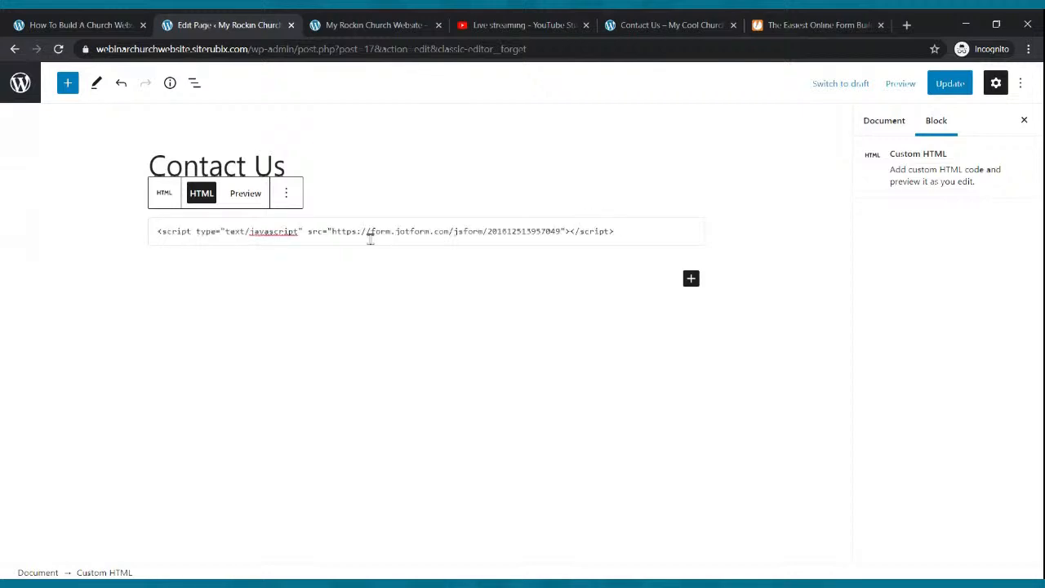
click(931, 91)
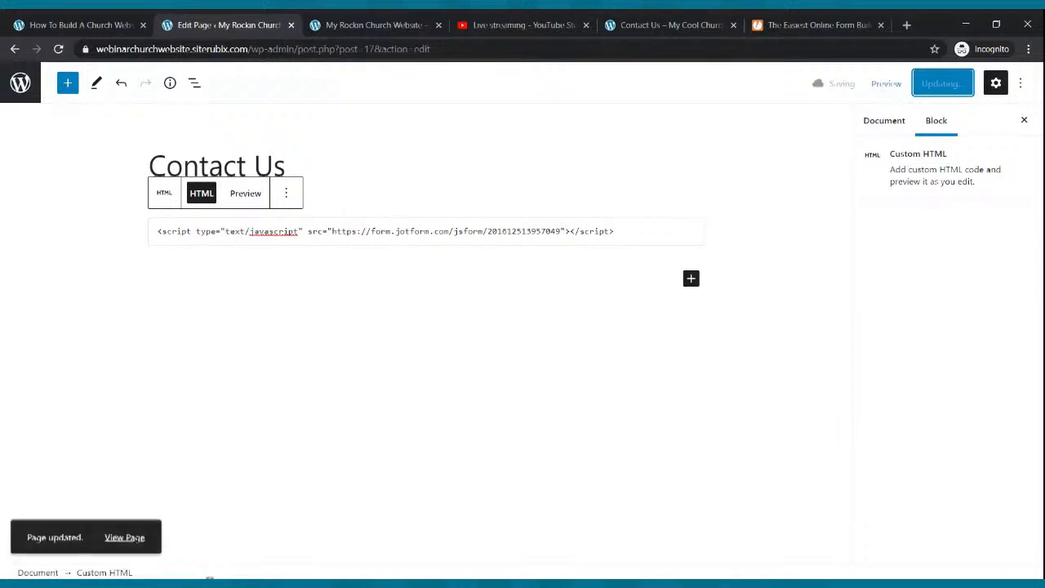
click(384, 26)
click(479, 117)
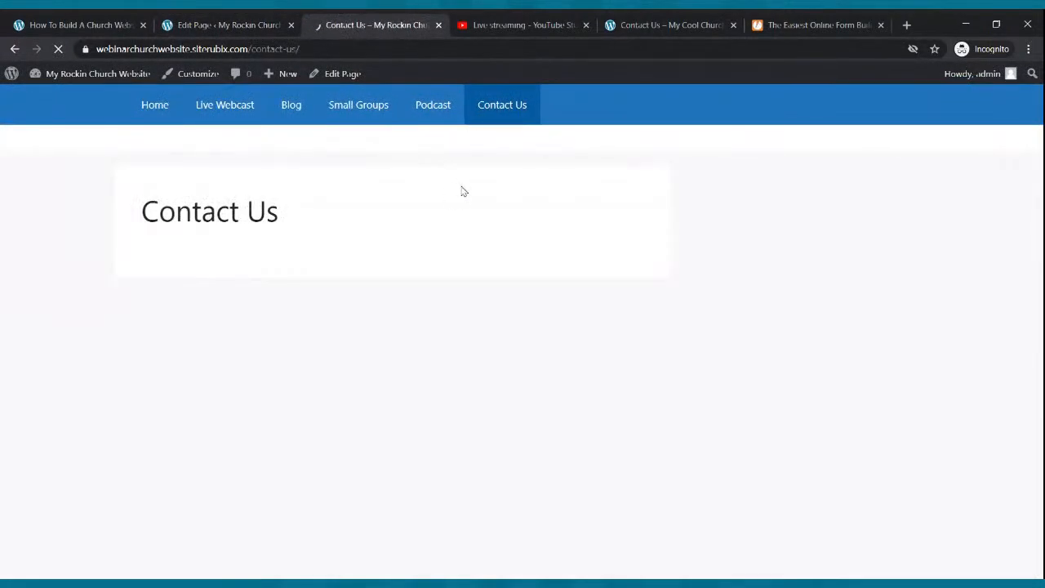
Check the embedded contact form on the live Contact Us page, then return to it from the admin.
scroll(464, 189, down, 3)
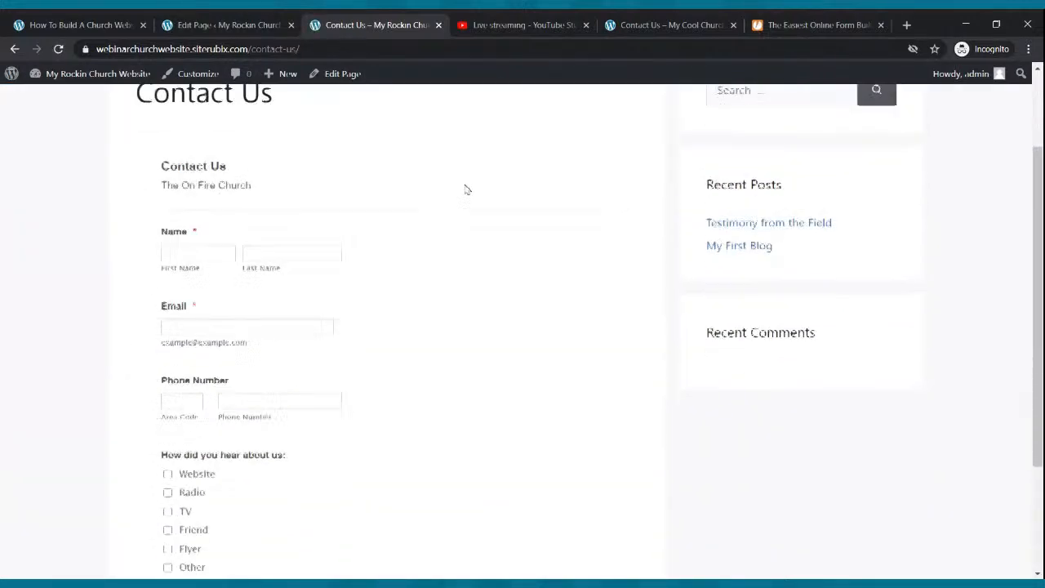
scroll(469, 191, up, 1)
scroll(472, 194, up, 3)
scroll(474, 196, down, 2)
scroll(475, 199, up, 1)
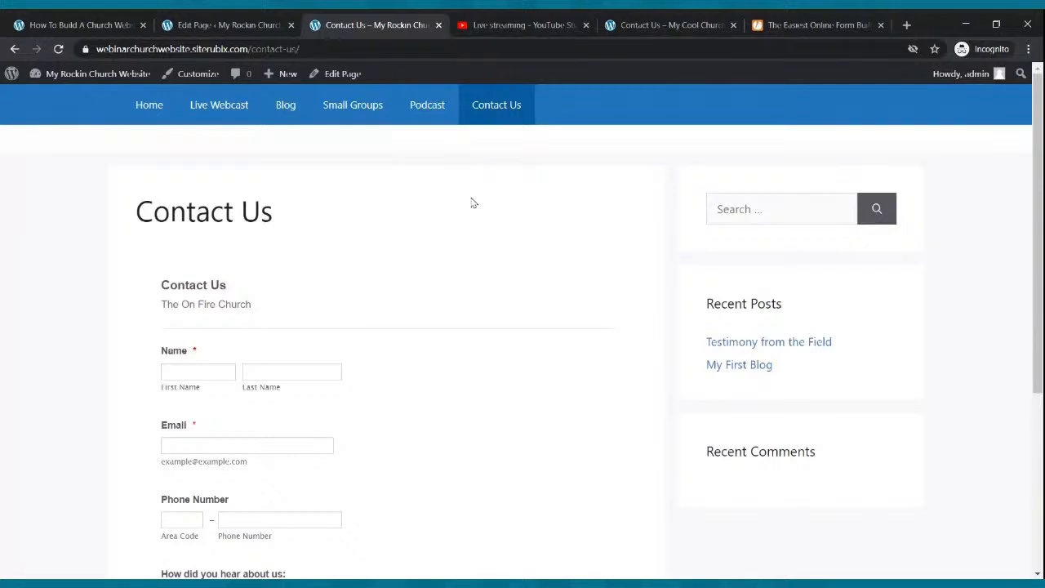
click(220, 25)
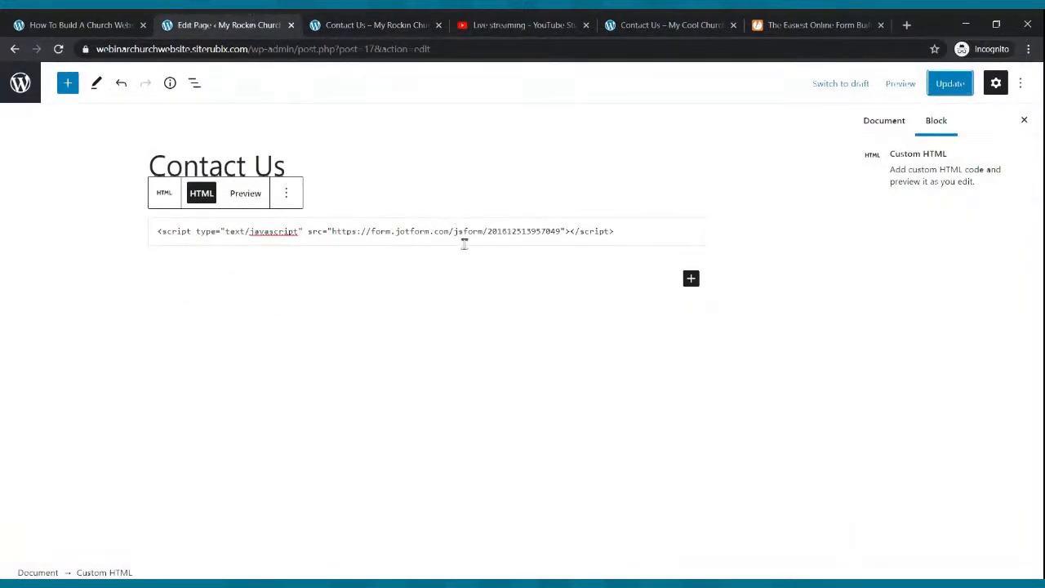
click(19, 96)
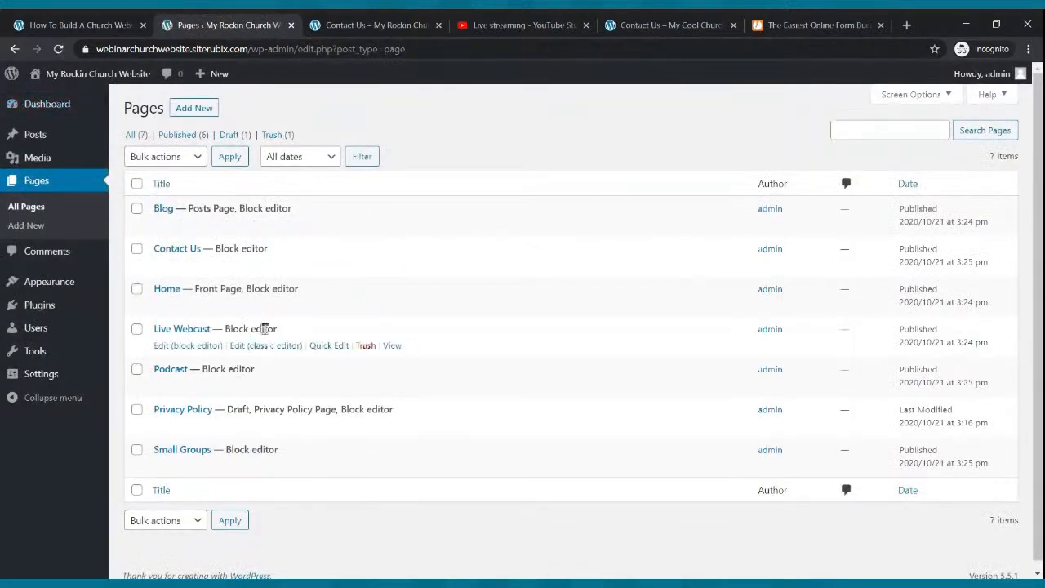
click(327, 31)
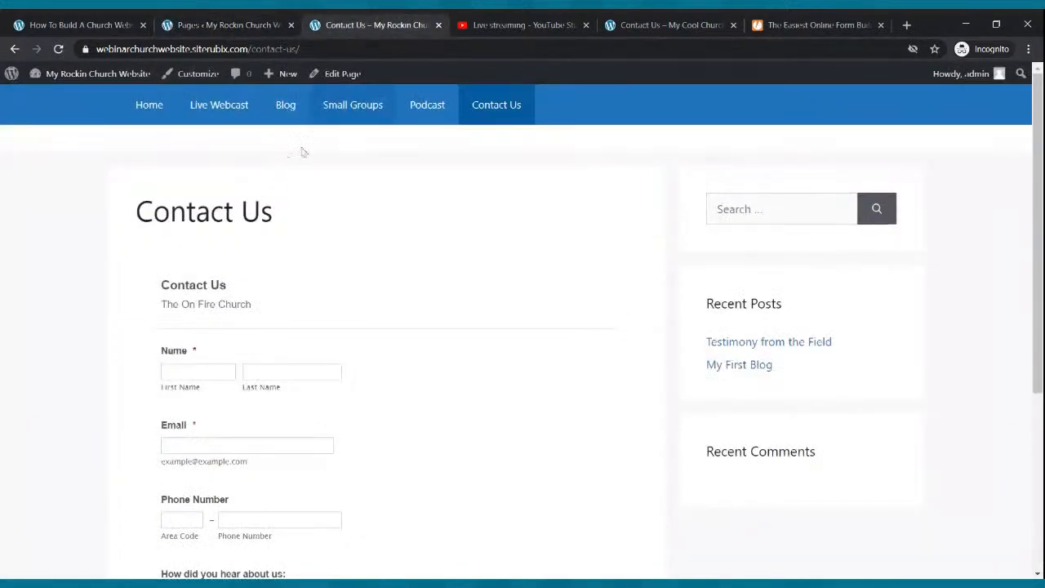
Browse the live site's Home and Live Webcast pages.
click(154, 113)
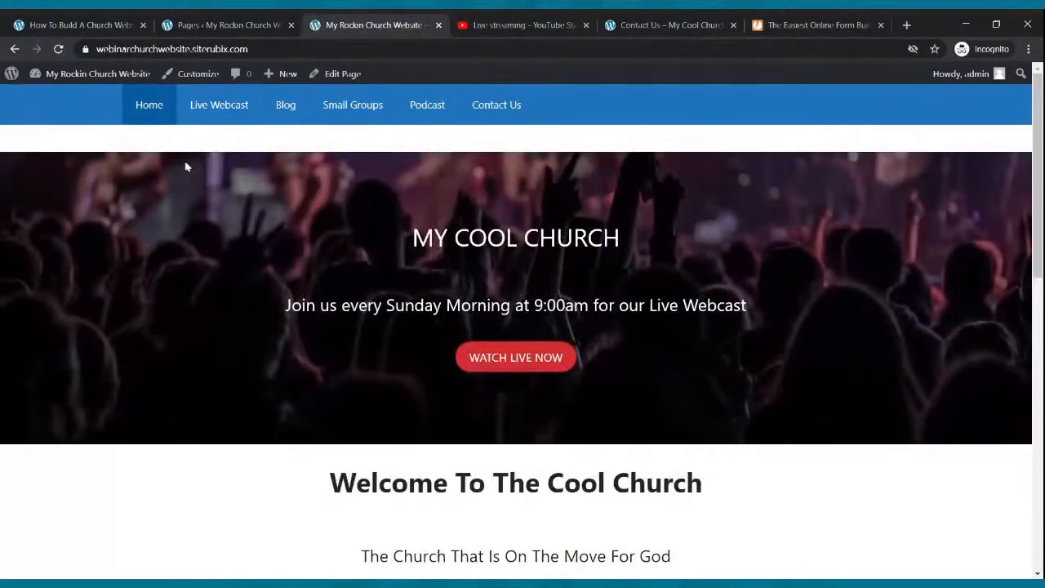
scroll(186, 167, down, 10)
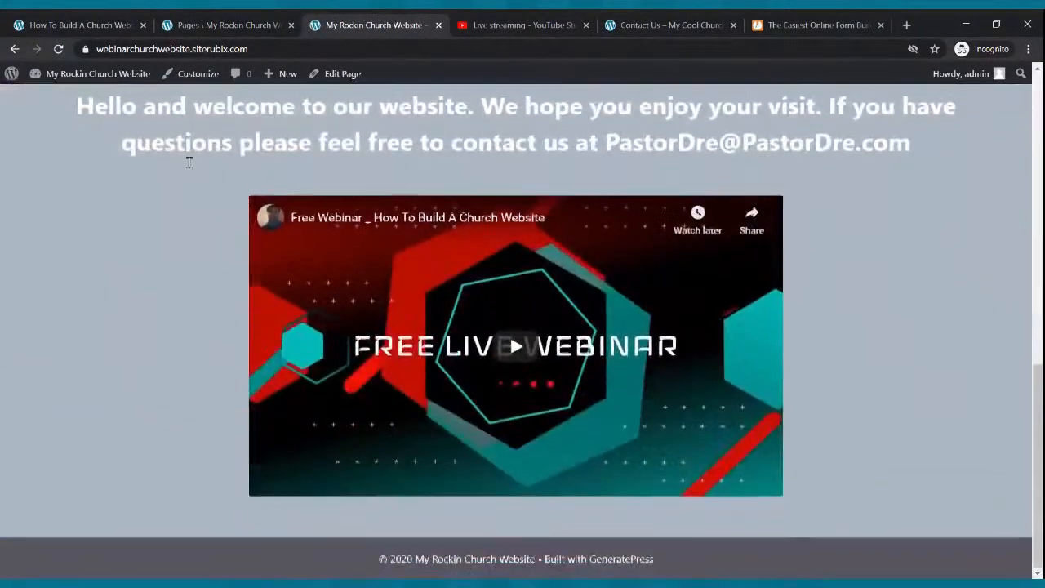
scroll(186, 169, up, 10)
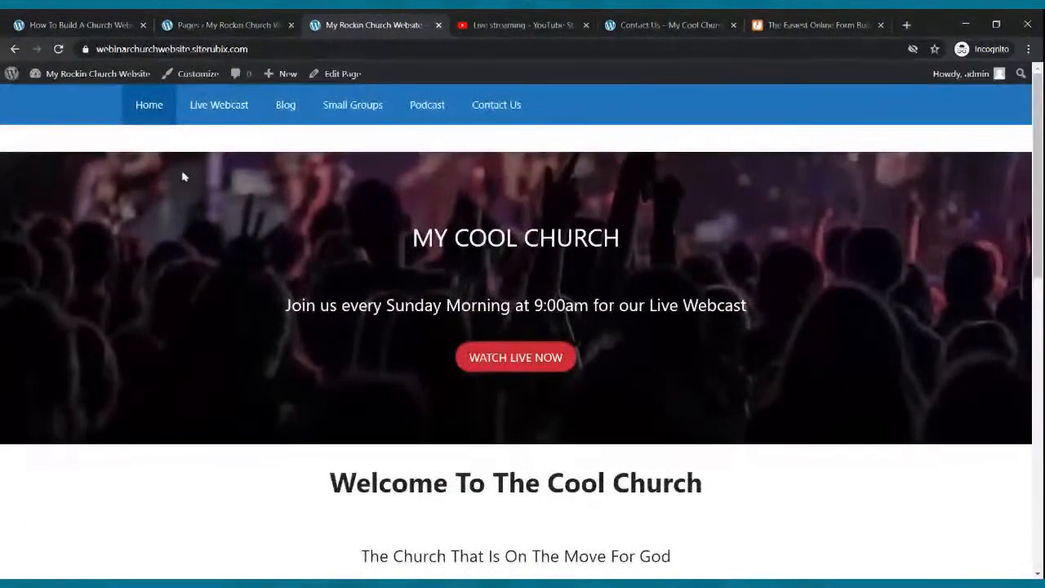
click(214, 113)
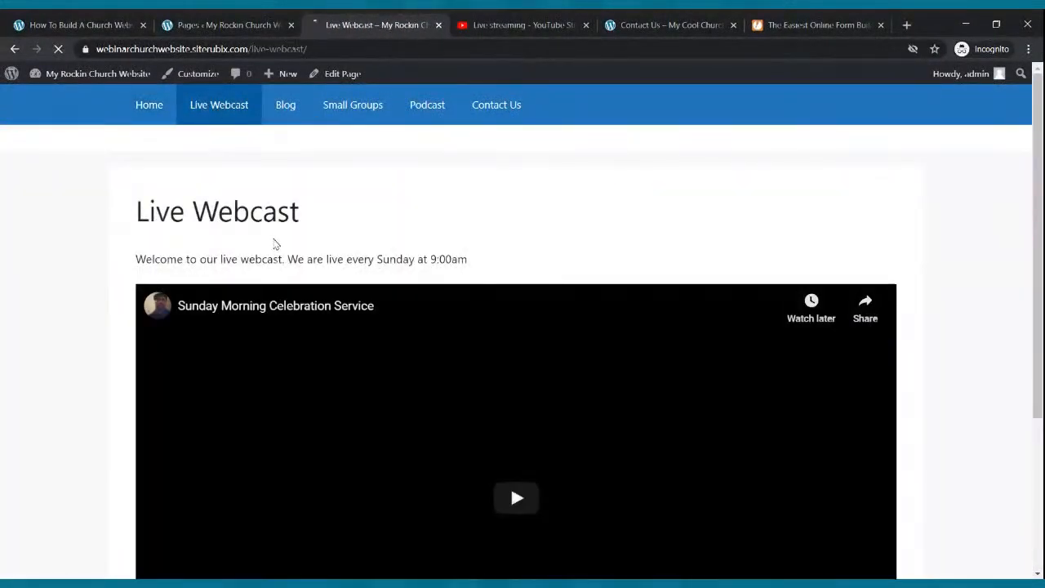
scroll(275, 244, down, 5)
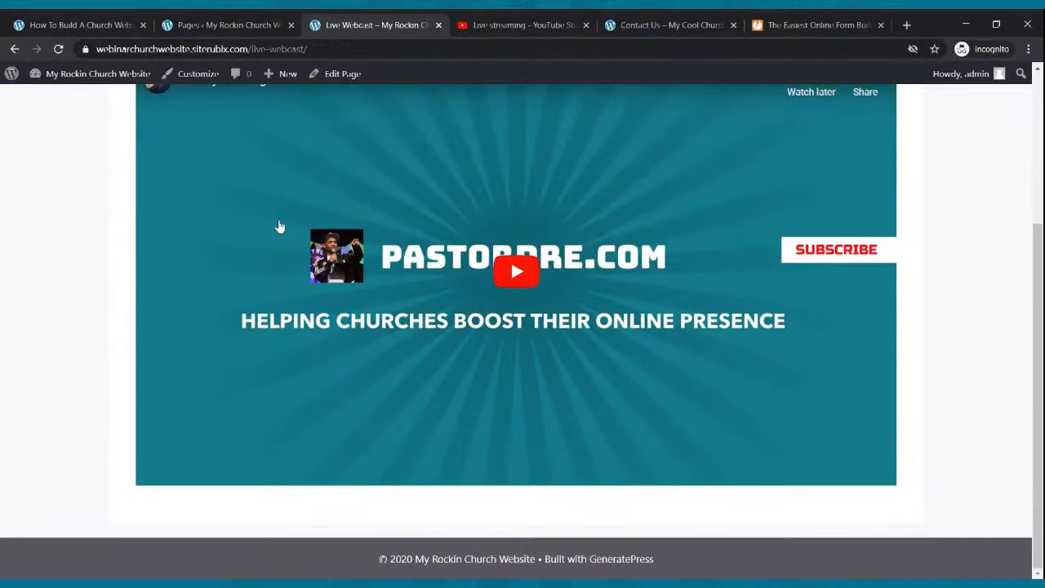
scroll(280, 226, up, 5)
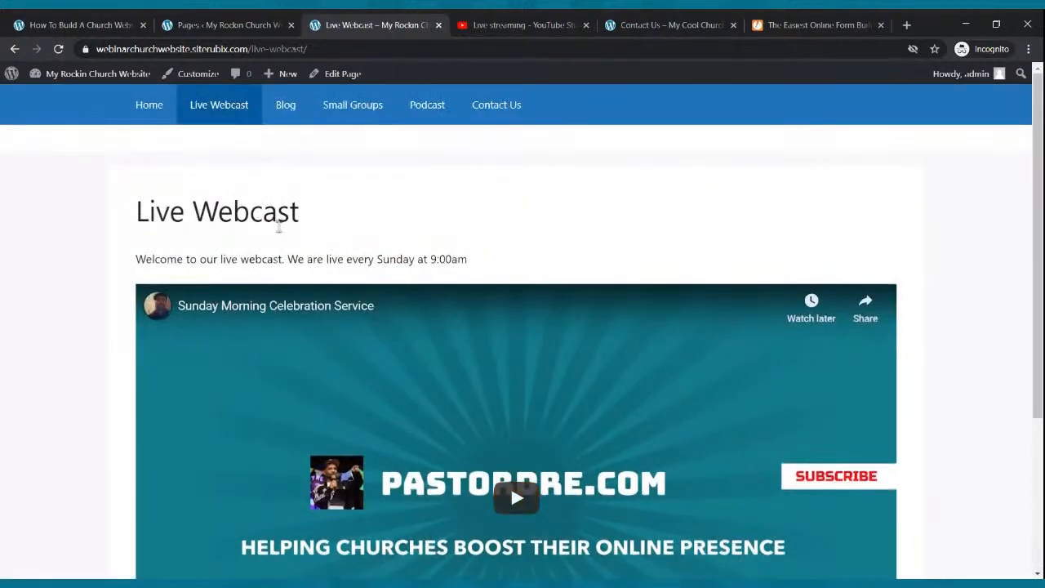
Reload the admin Pages list and open Live Webcast in the block editor.
click(217, 24)
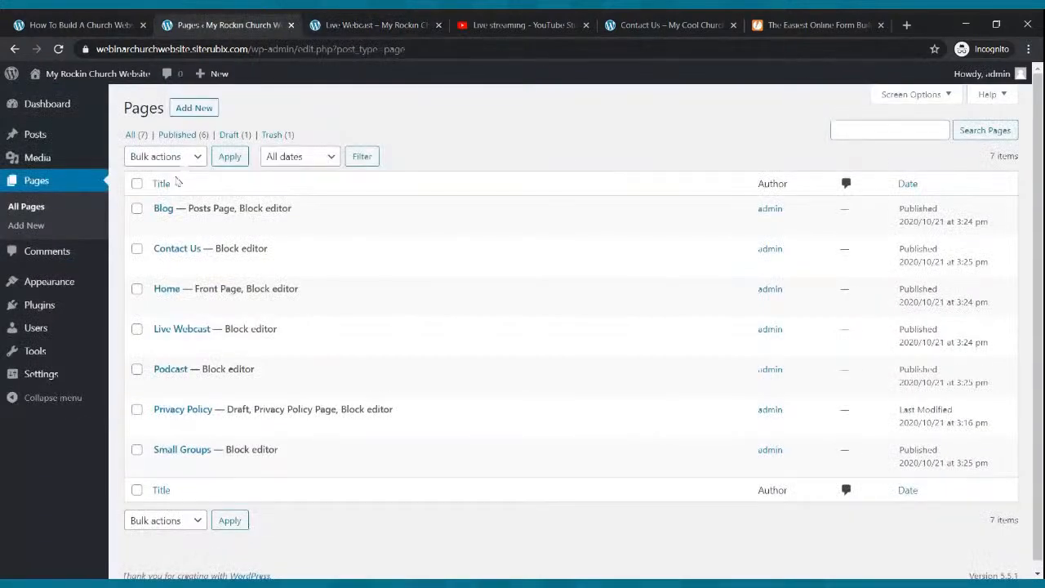
click(71, 190)
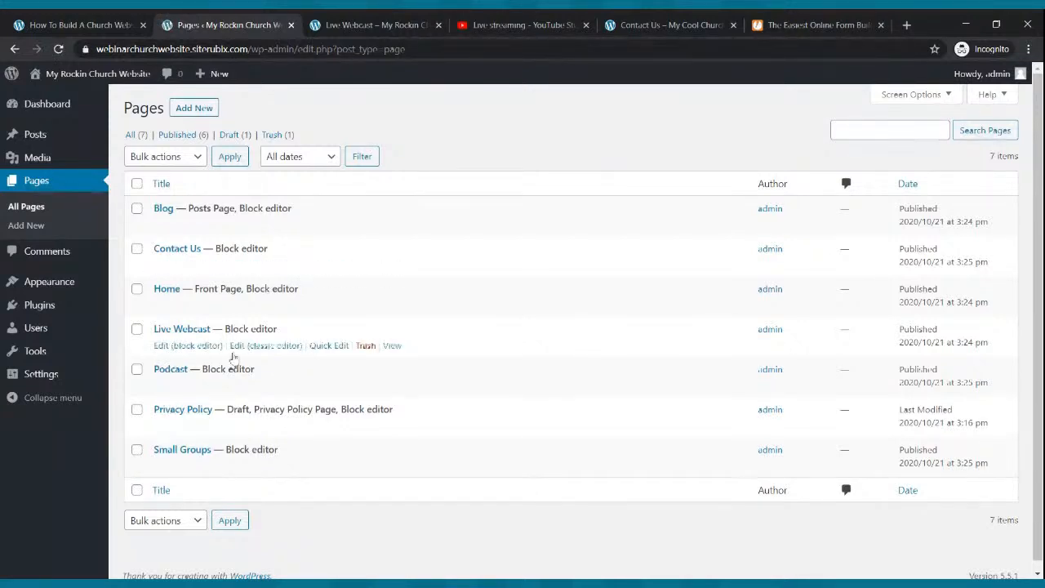
click(192, 347)
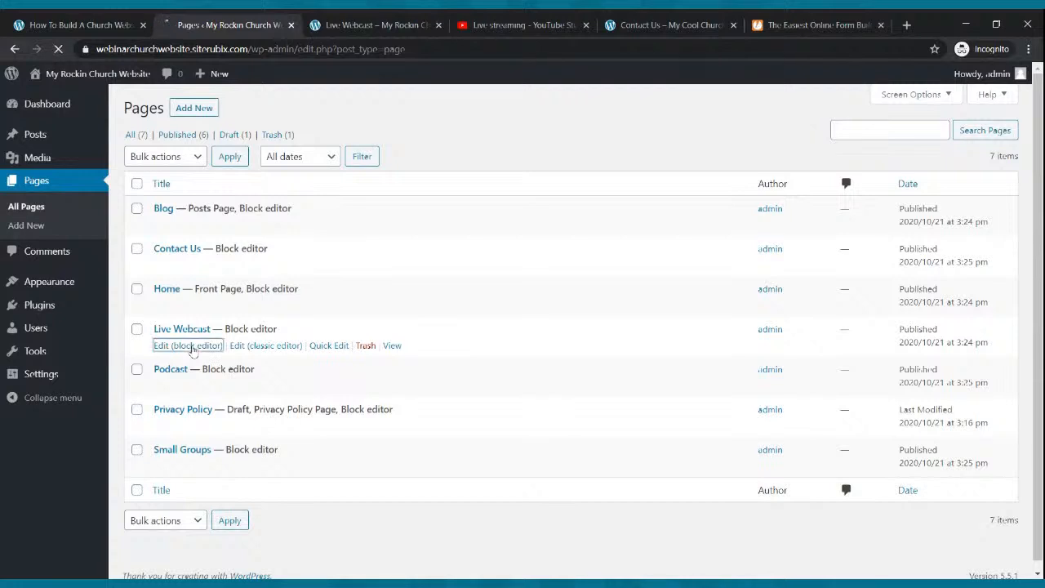
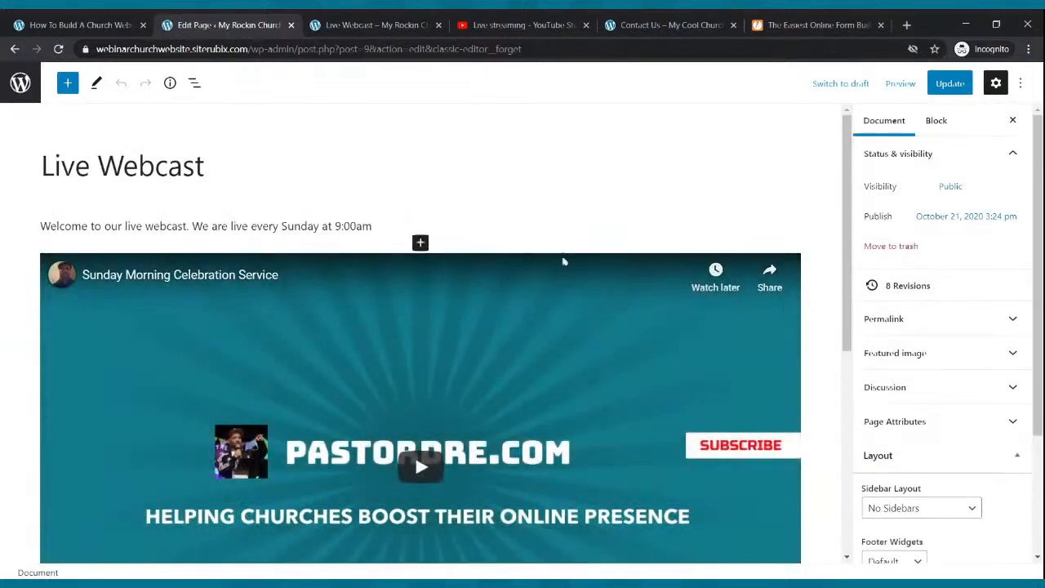
Insert the 'Two buttons' pattern directly below the embedded webcast video.
scroll(556, 270, down, 3)
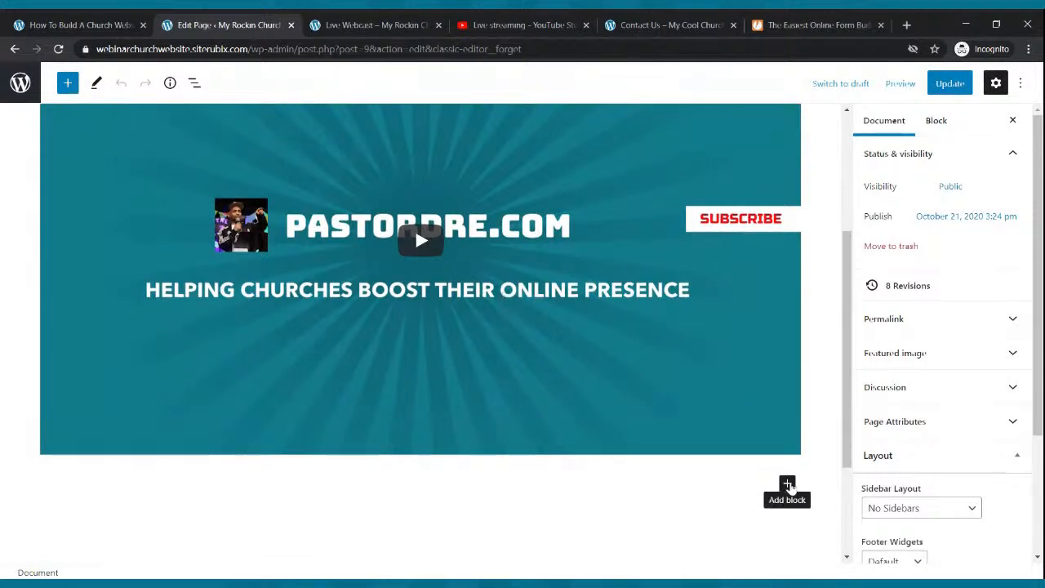
click(788, 484)
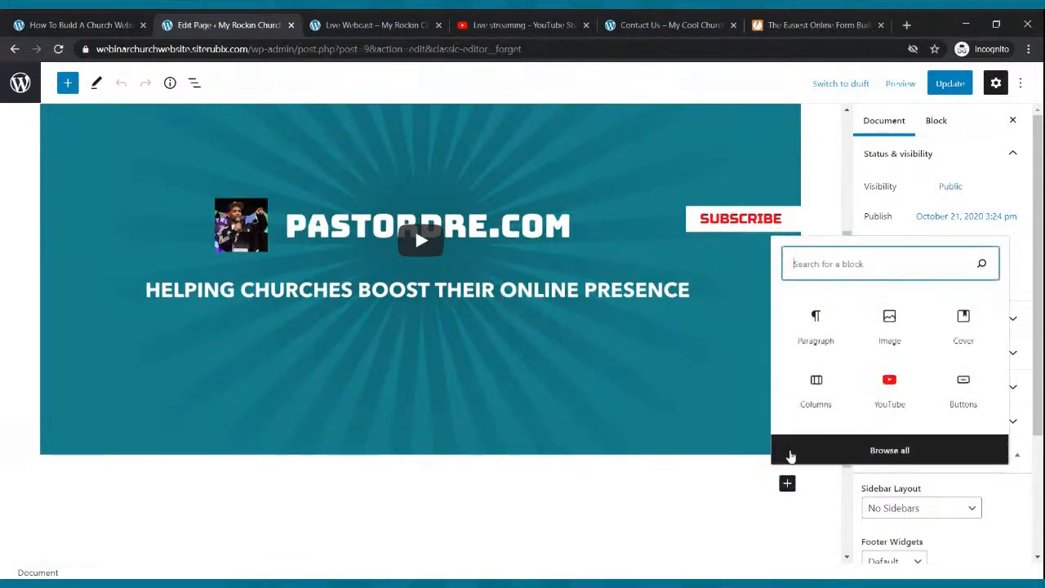
text(button)
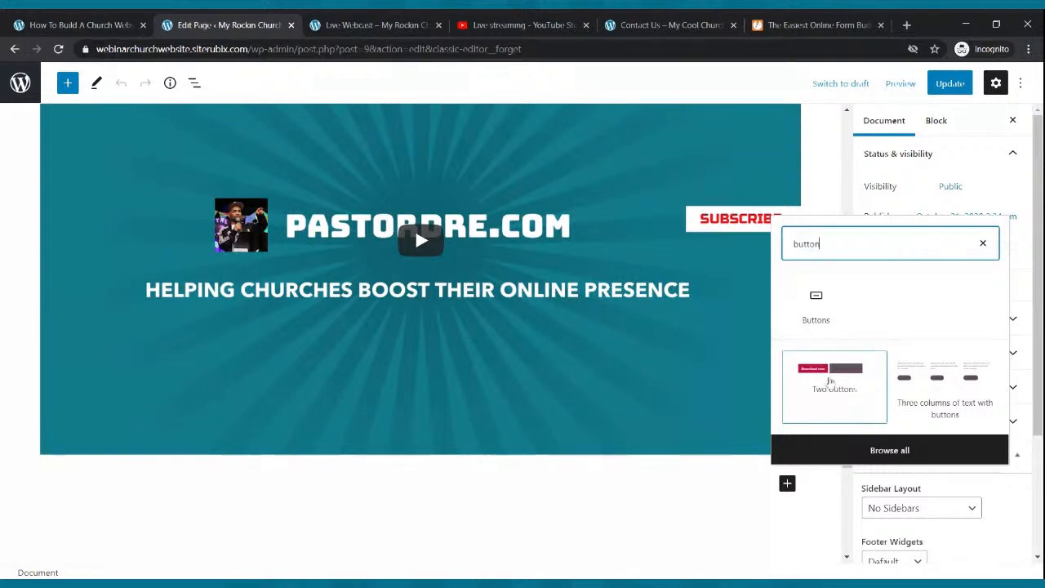
click(832, 375)
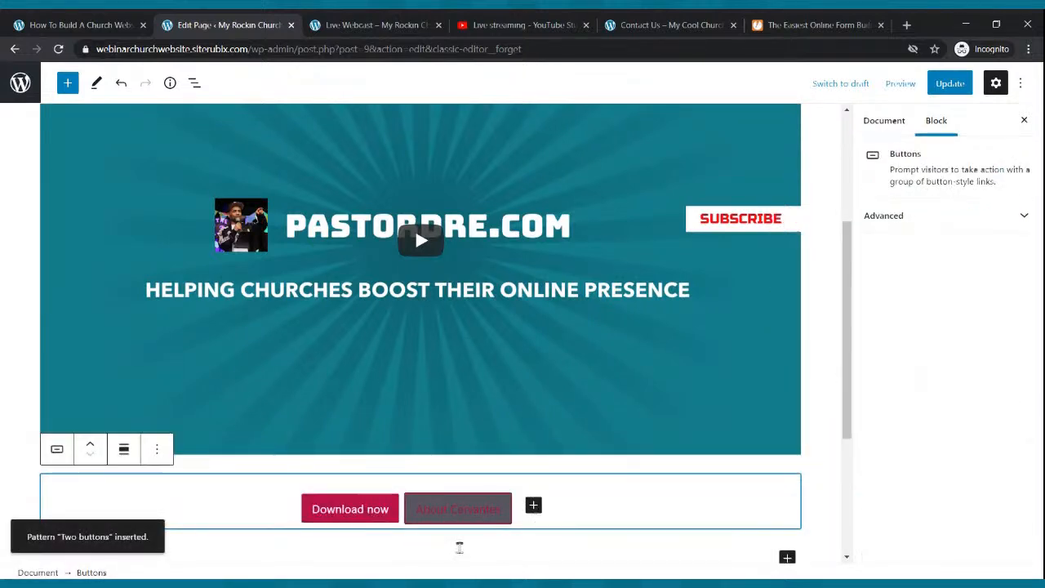
click(384, 513)
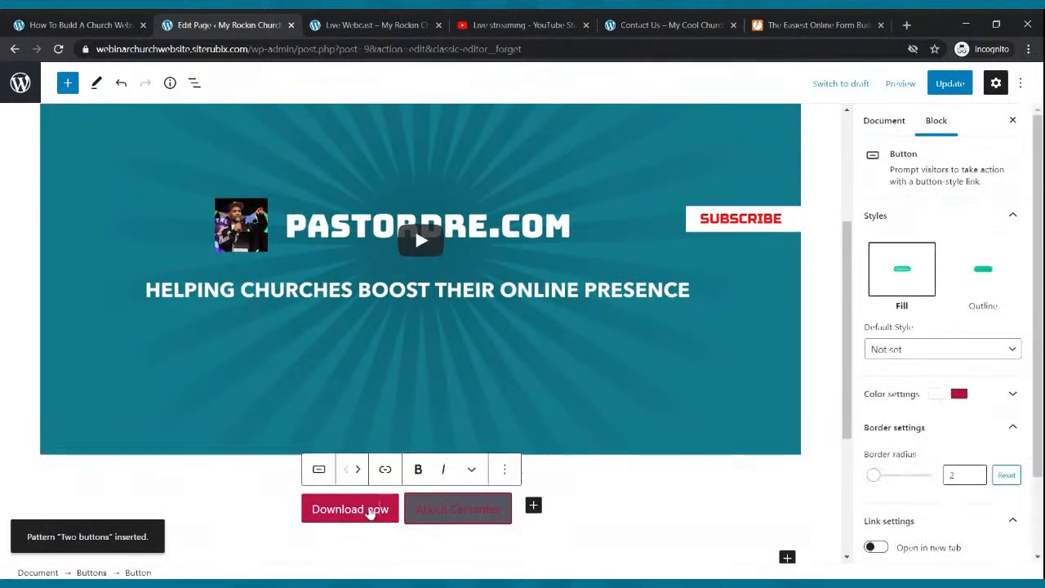
Relabel the first button 'Give Now'.
click(446, 515)
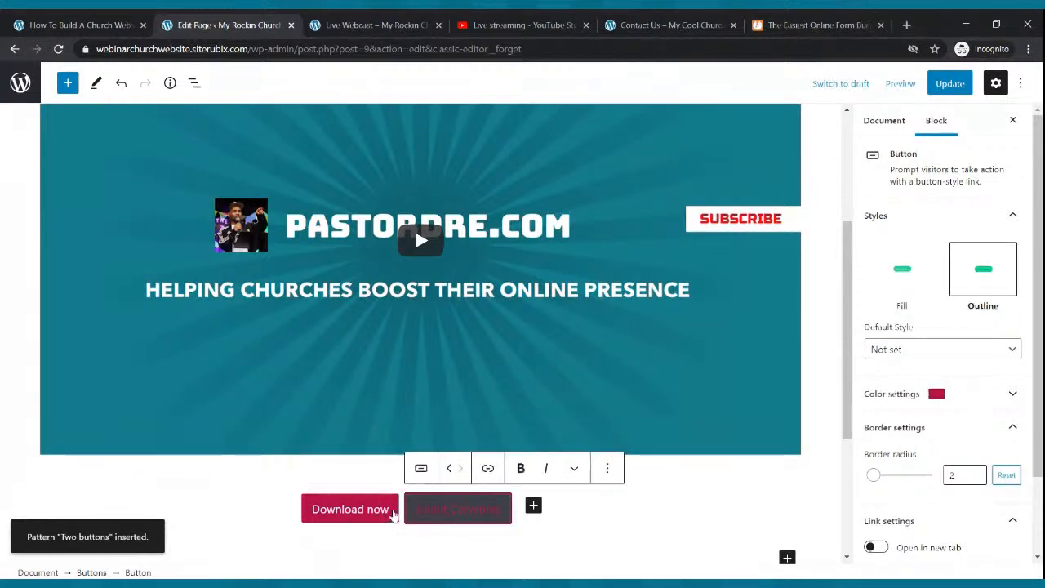
click(395, 513)
key(ctrl+a)
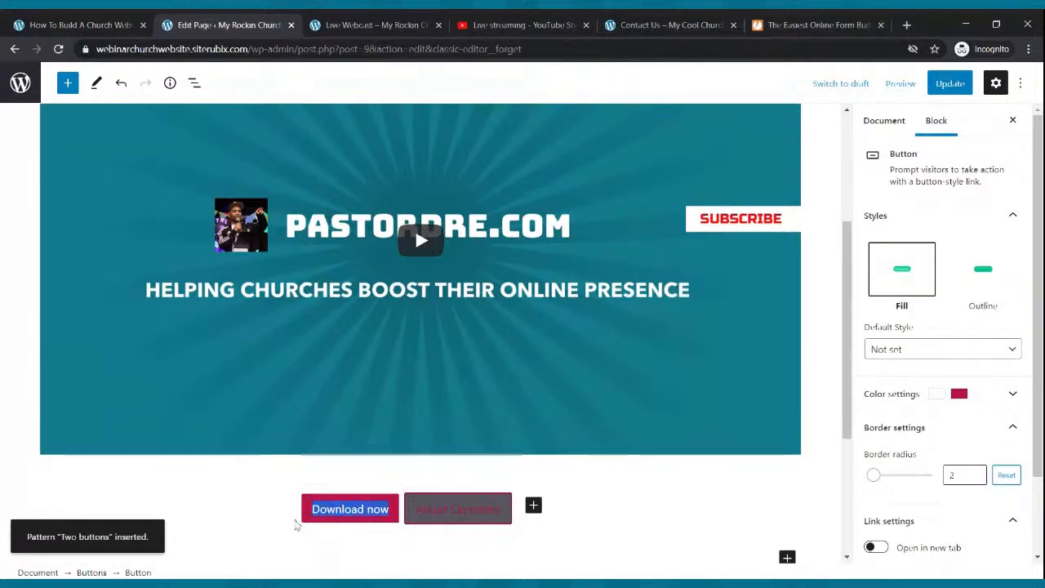
text(Give Now)
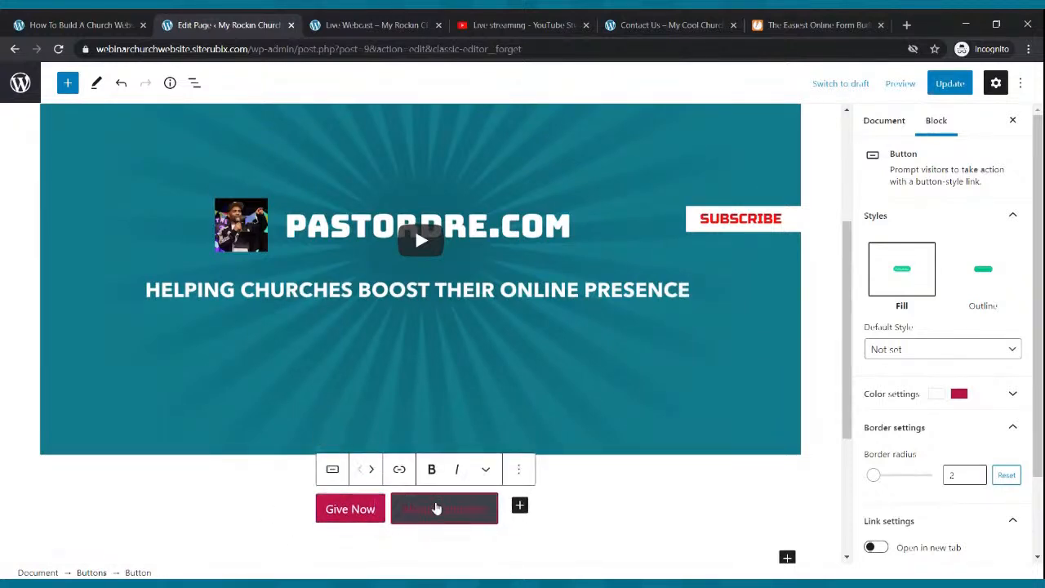
Give the second button white text and relabel it 'Contact Us'.
click(435, 505)
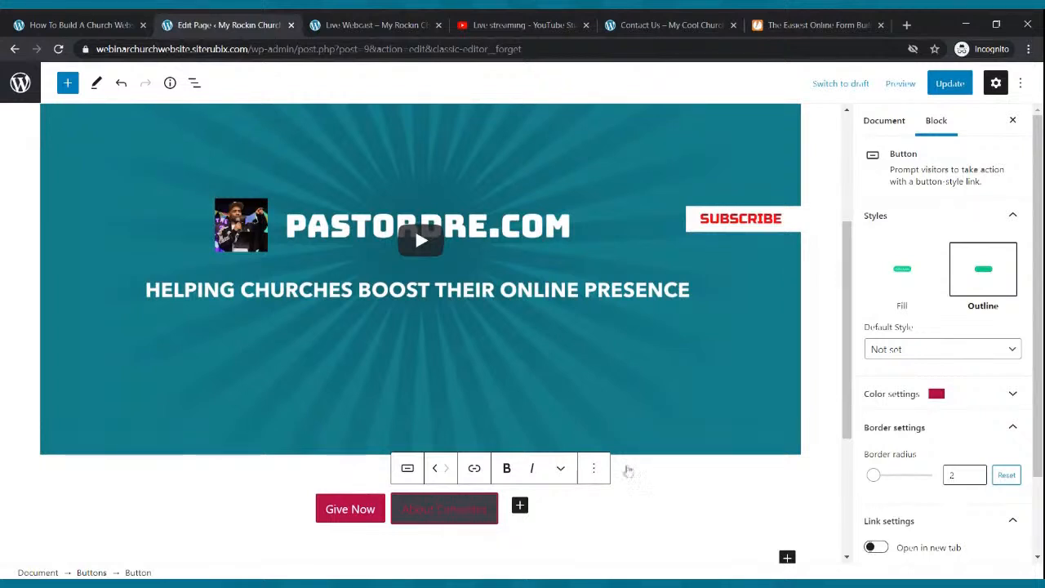
click(931, 399)
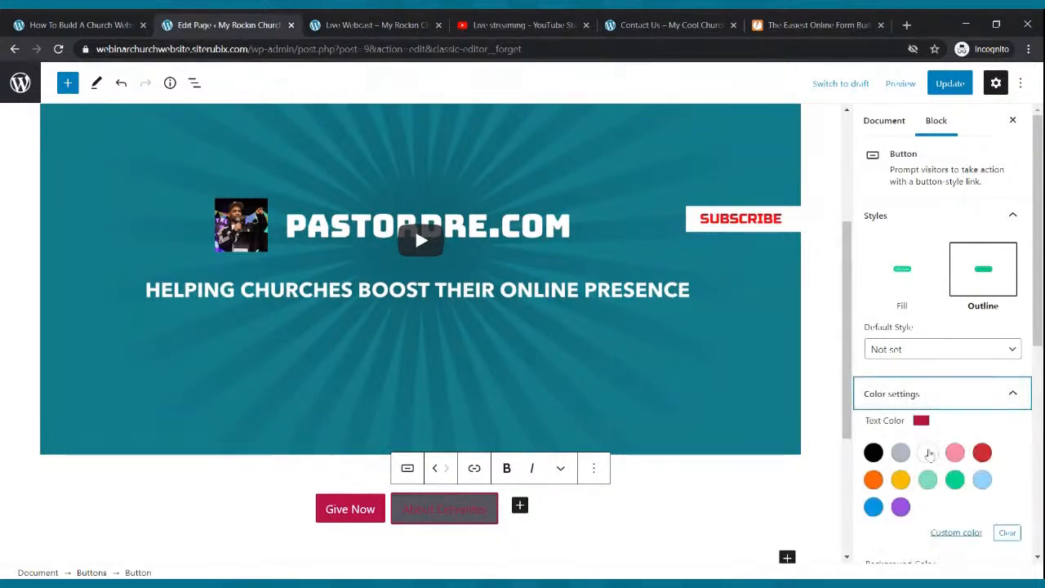
click(928, 453)
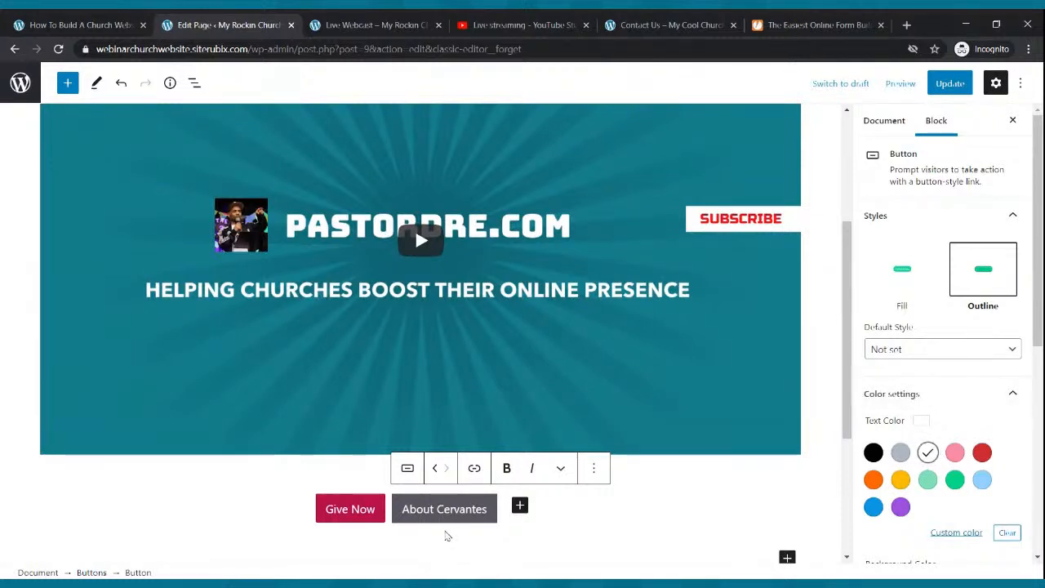
click(457, 508)
key(BackSpace)
key(Delete)
key(Delete)
key(Delete)
key(Delete)
key(Delete)
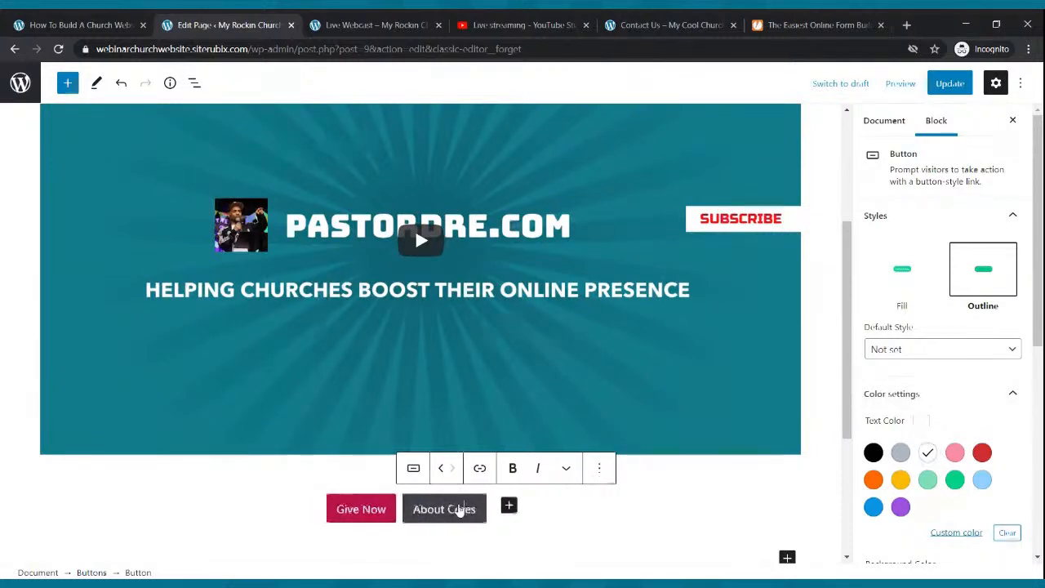
key(BackSpace)
key(BackSpace)
key(BackSpace)
key(BackSpace)
key(BackSpace)
key(BackSpace)
key(BackSpace)
key(BackSpace)
key(BackSpace)
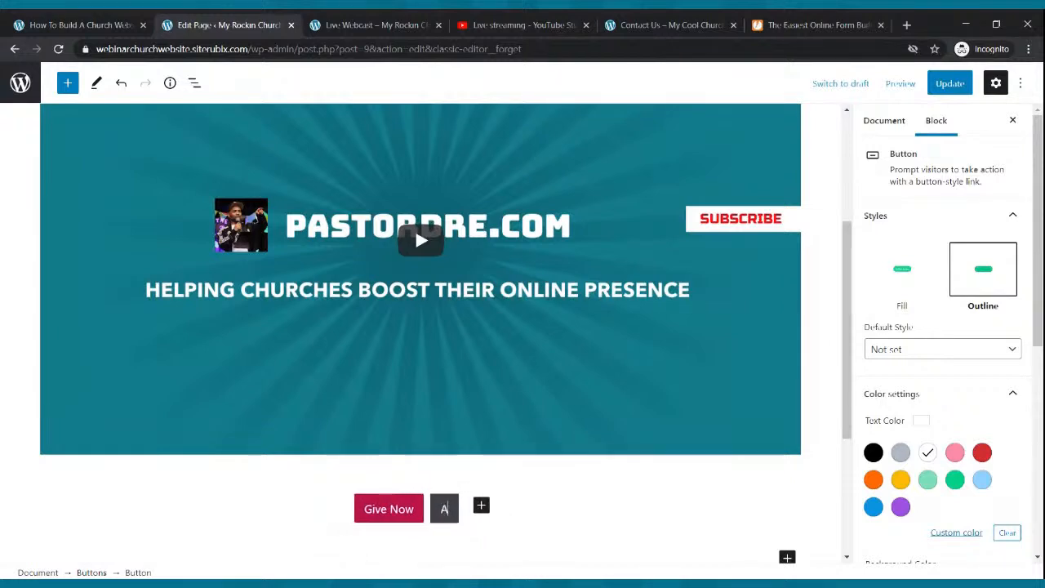
text(Contact Us)
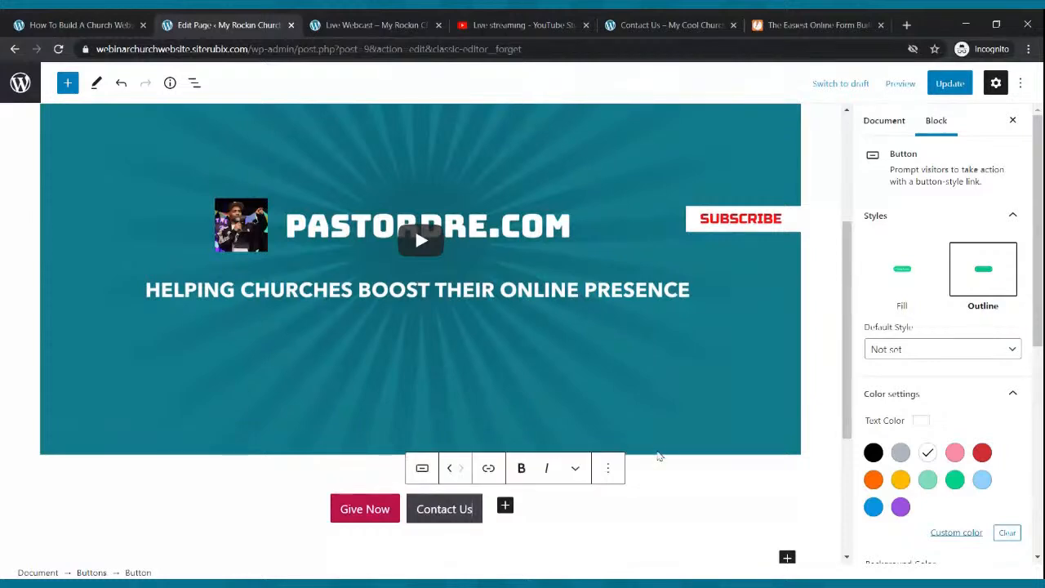
click(661, 479)
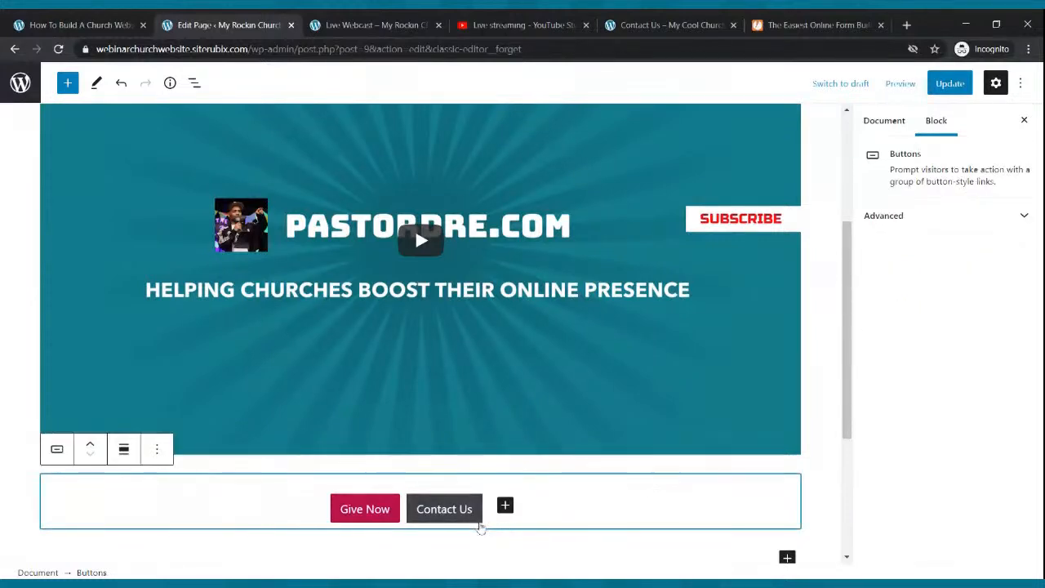
Link the Contact Us button to the site's /contact-us/ page address, copied from the live site.
click(479, 524)
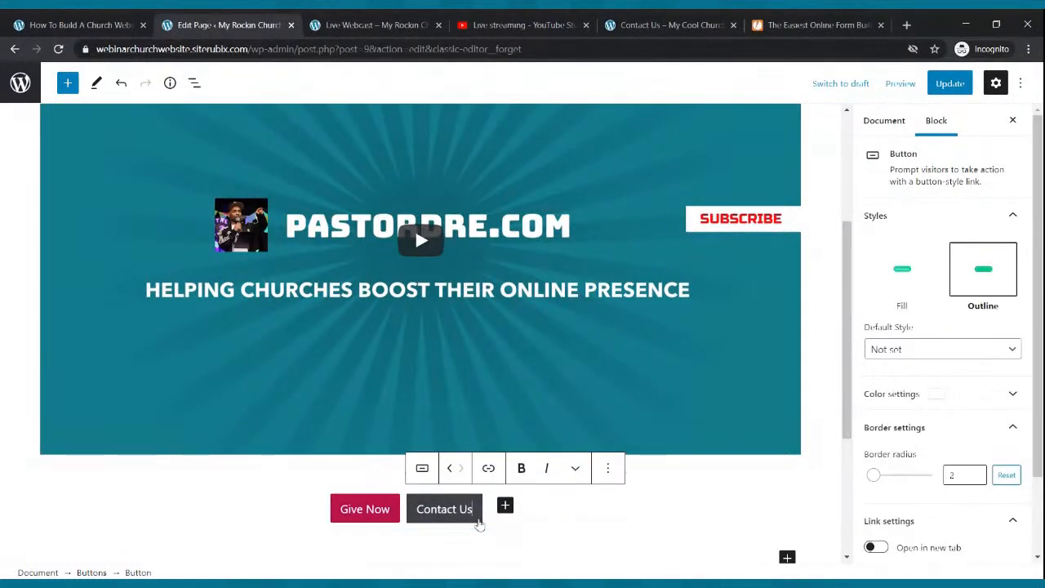
click(488, 468)
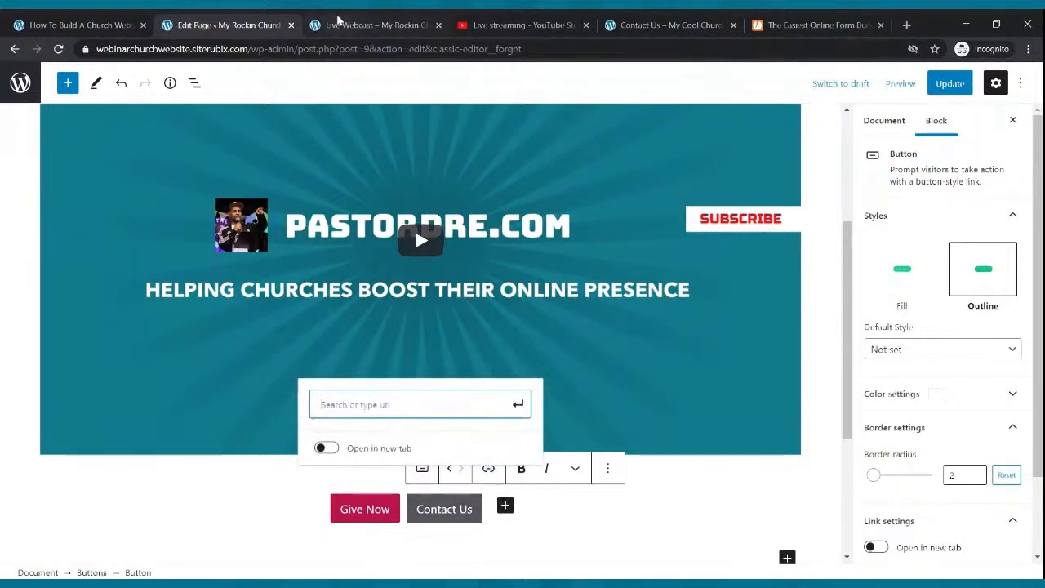
click(339, 20)
click(481, 115)
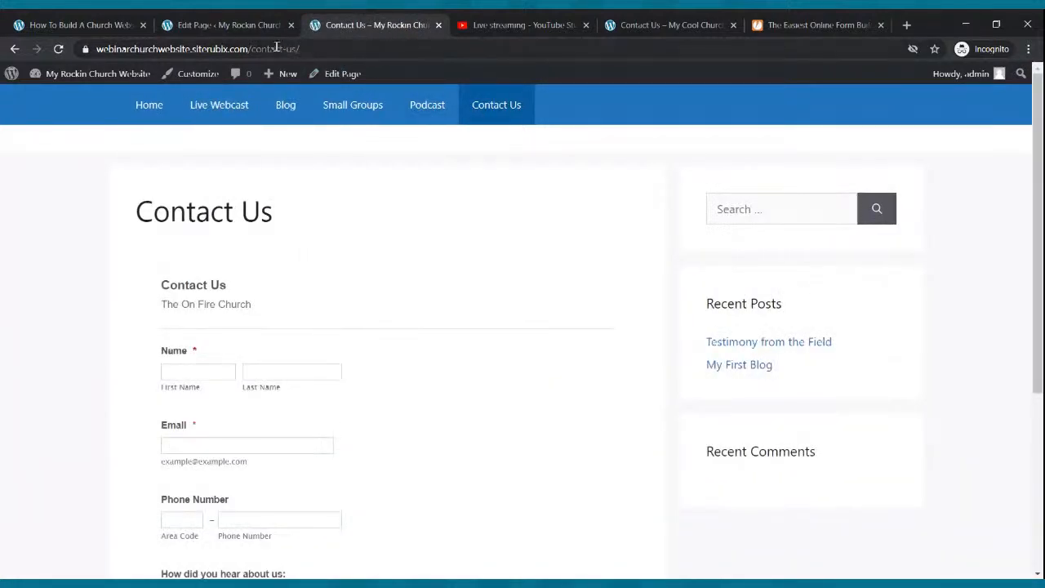
click(278, 48)
key(ctrl+c)
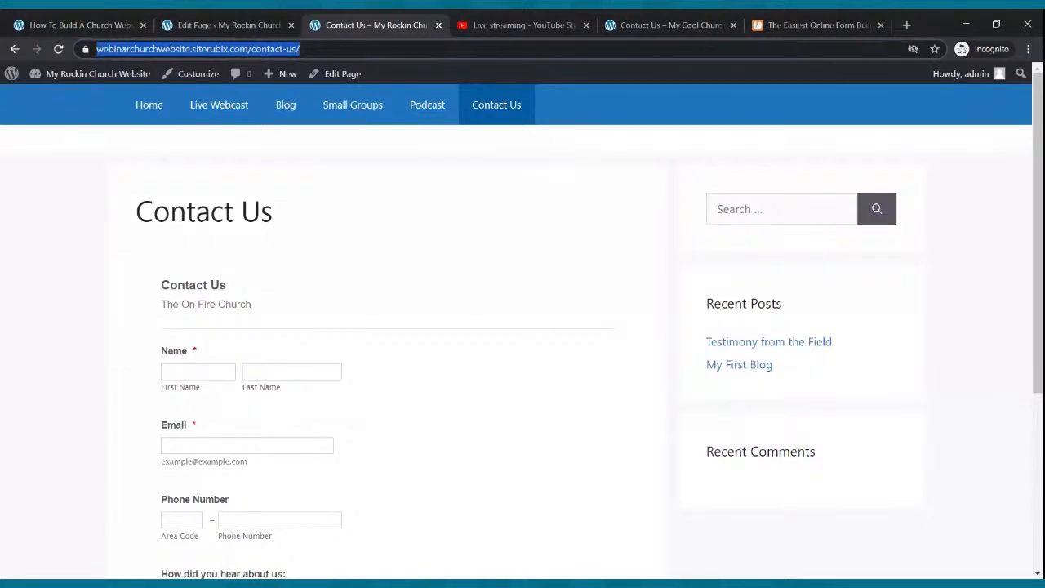
click(249, 27)
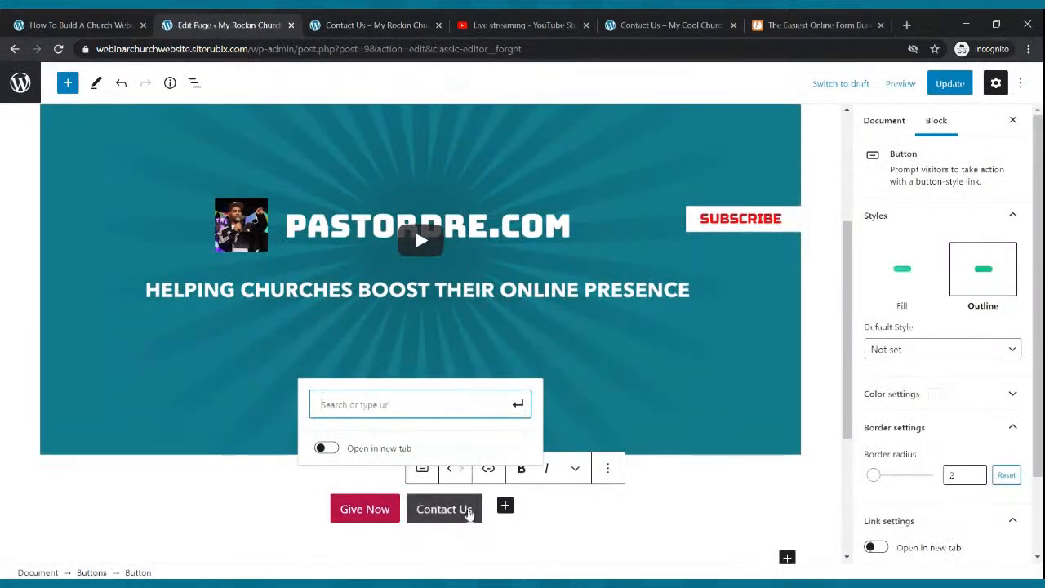
key(ctrl+v)
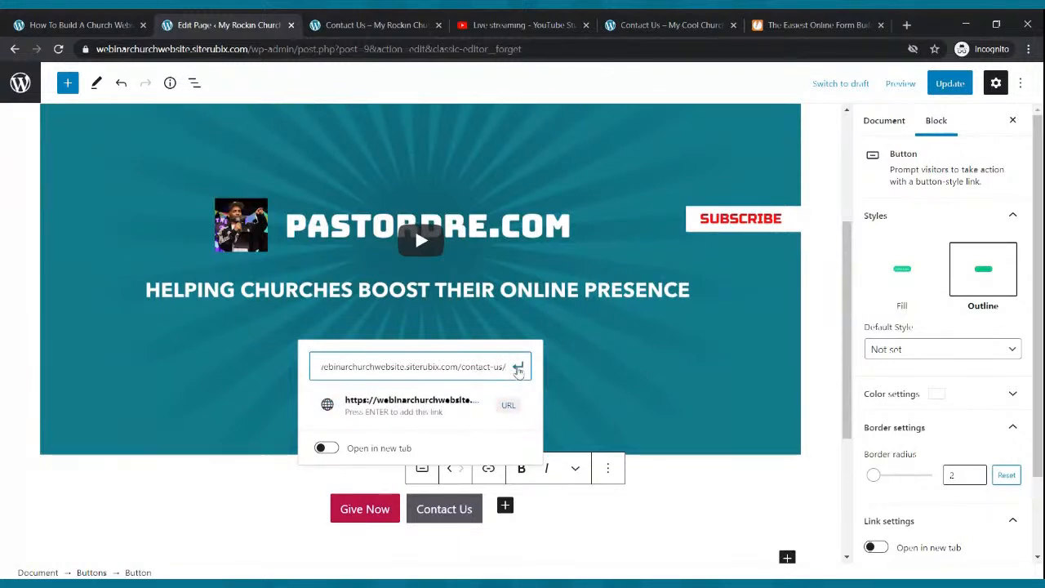
click(518, 367)
click(674, 518)
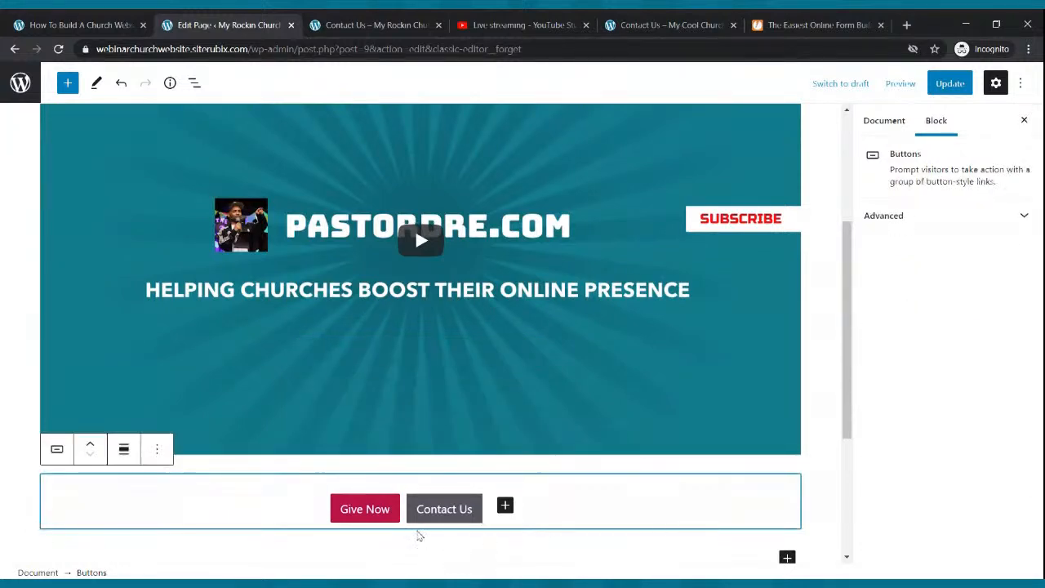
click(384, 514)
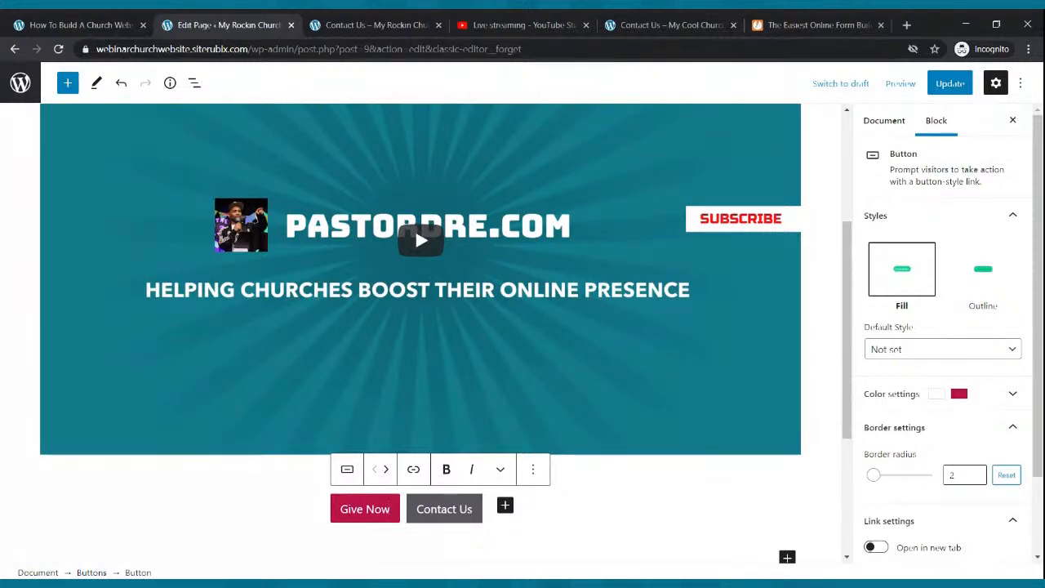
click(414, 469)
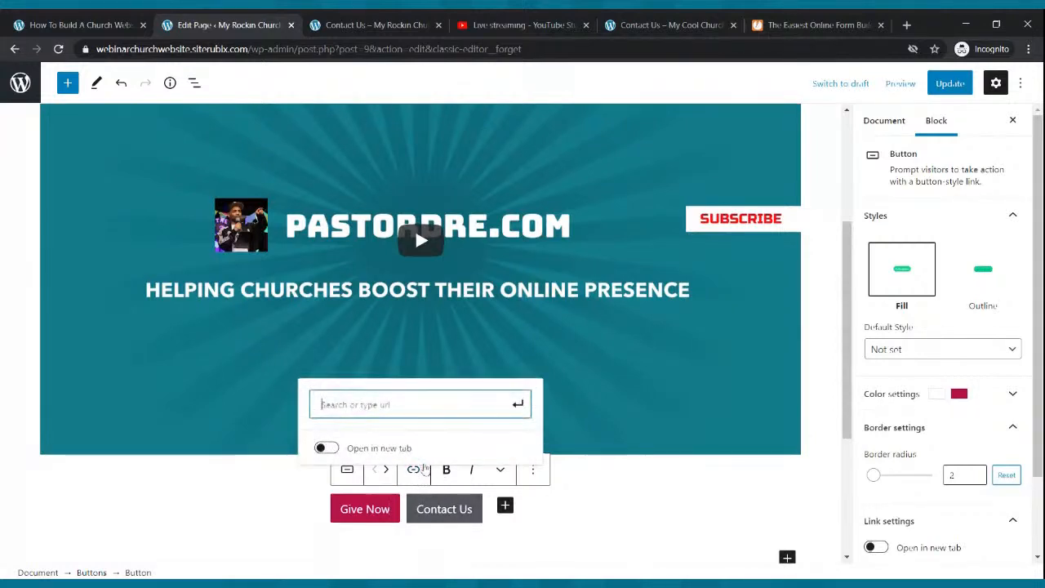
text(https)
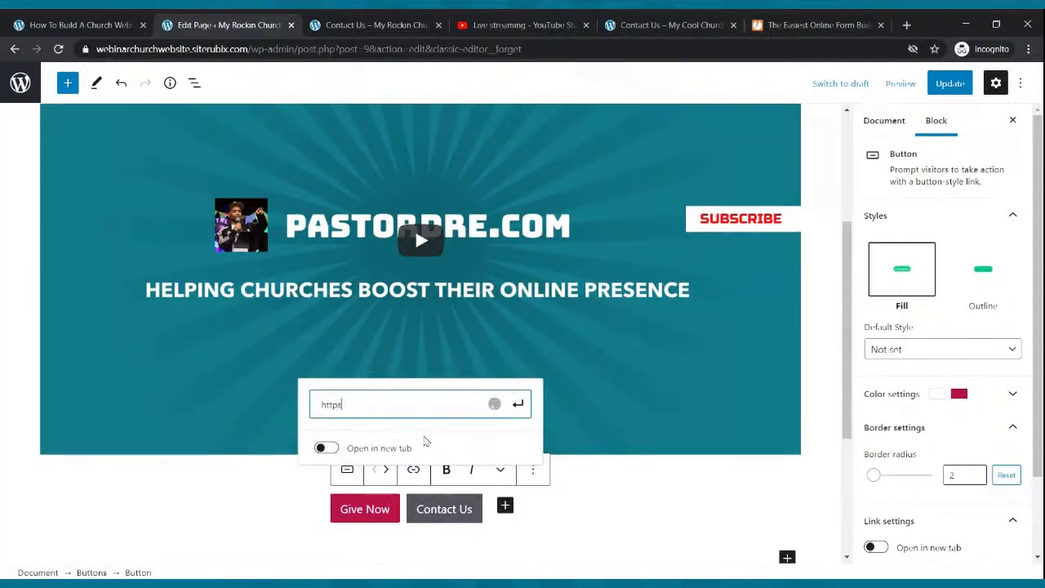
text(://pa)
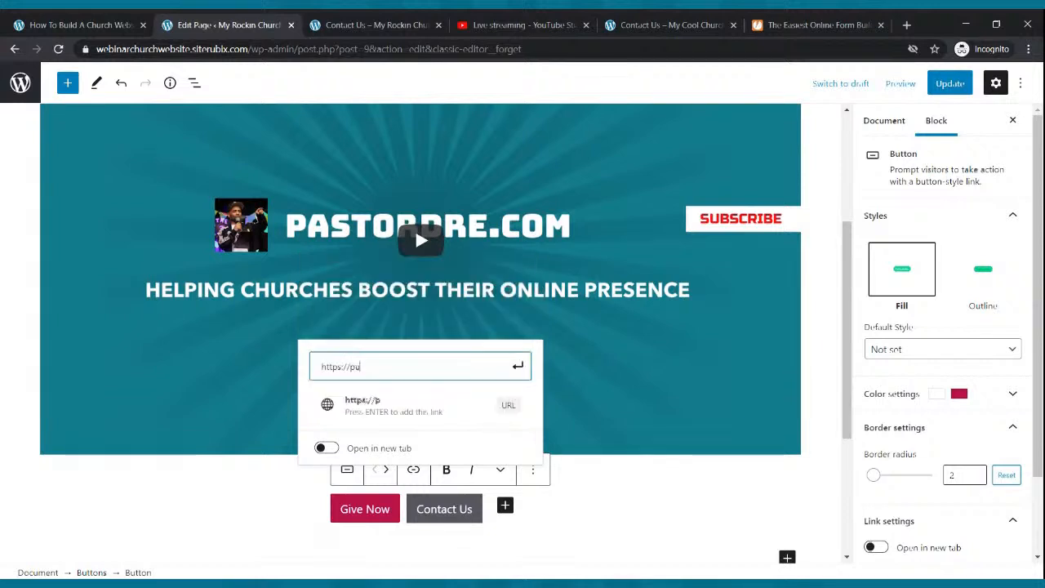
text(ypal.com)
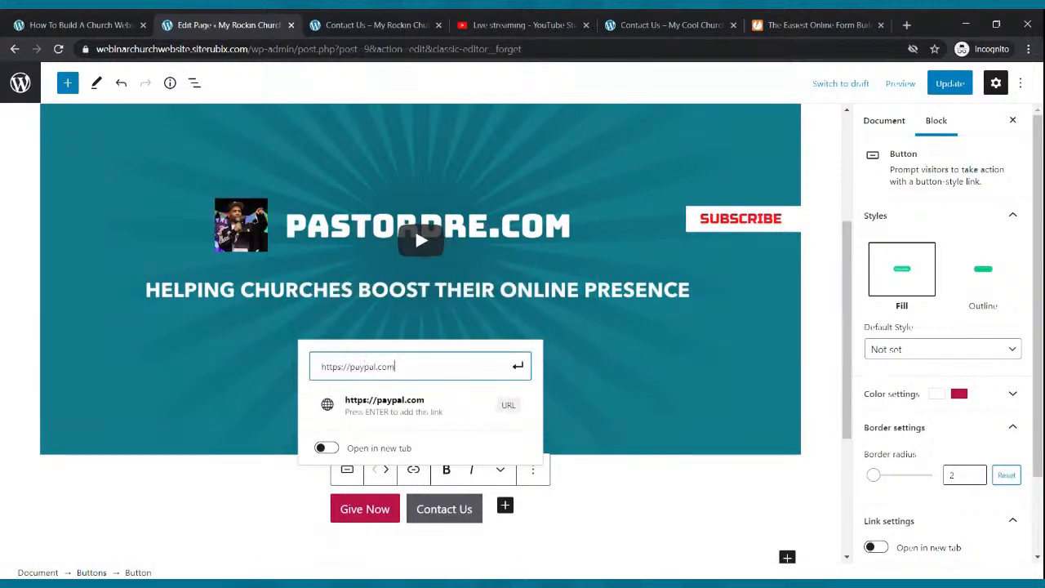
click(518, 367)
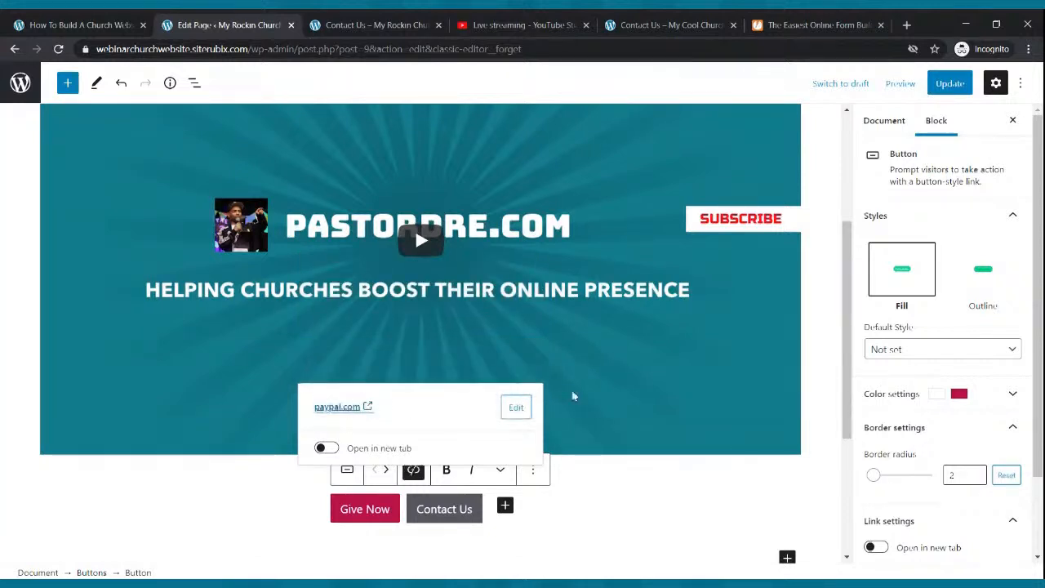
Update the page and reload the live site tab.
click(950, 84)
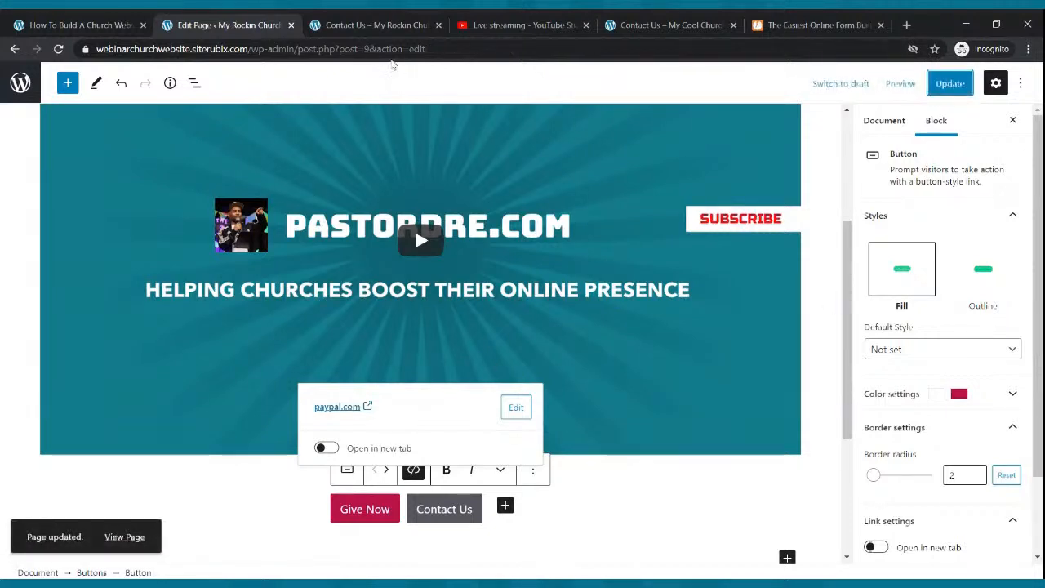
click(375, 25)
key(F5)
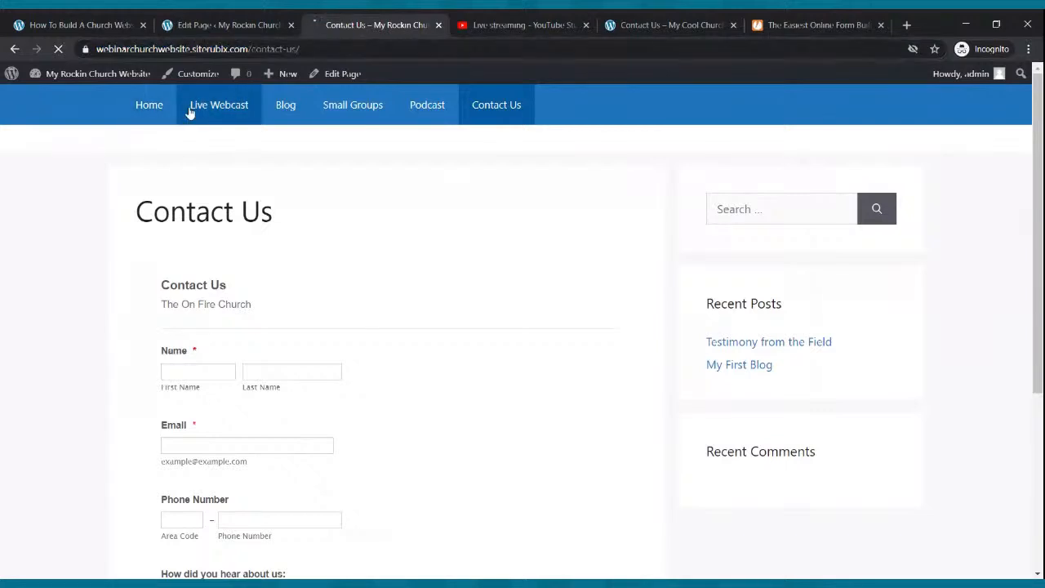
Test that Give Now under the Live Webcast video opens PayPal, then return to the editor.
click(190, 112)
scroll(297, 168, down, 2)
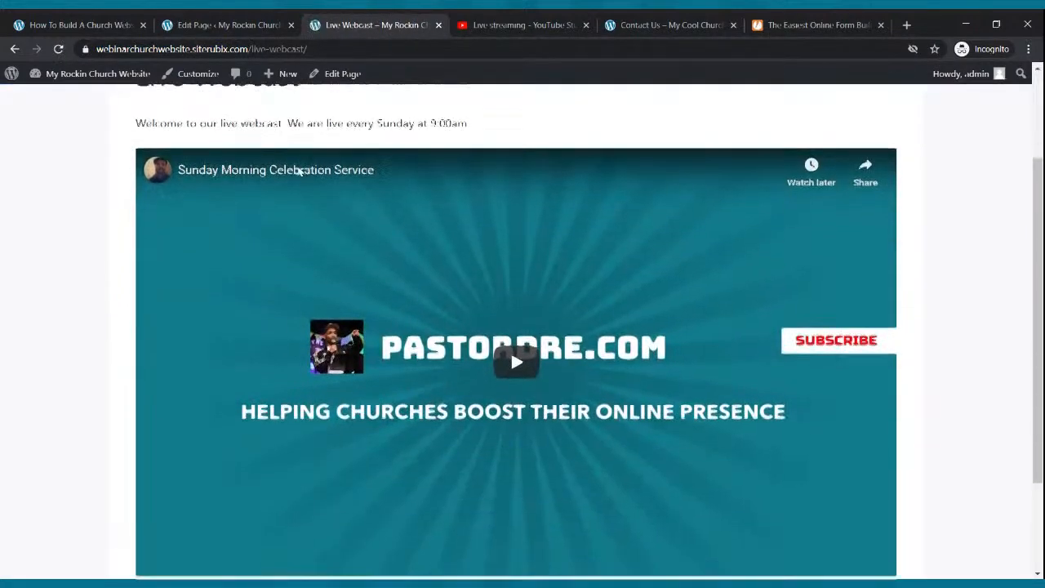
scroll(299, 171, down, 3)
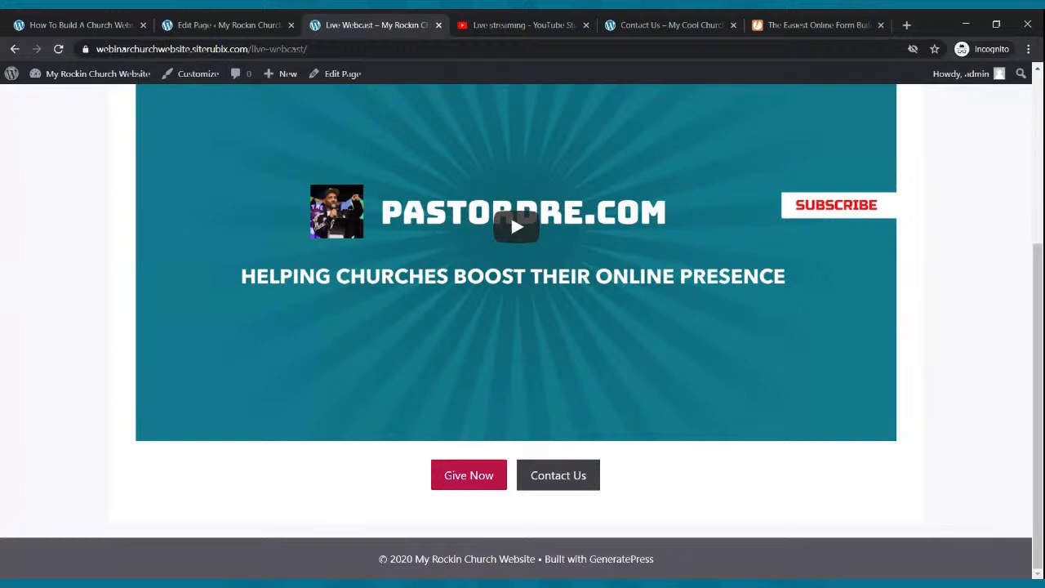
click(494, 487)
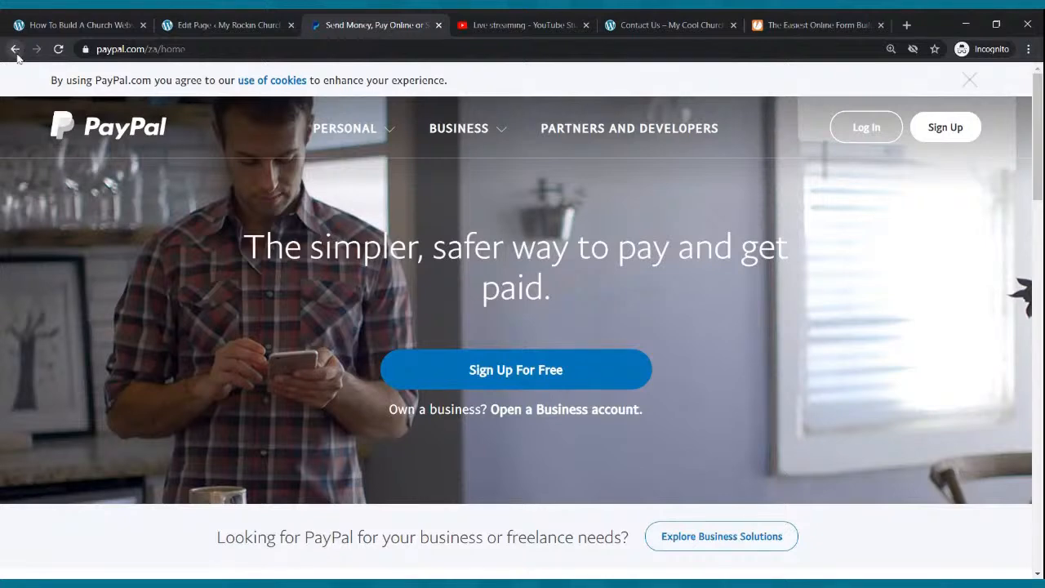
click(15, 50)
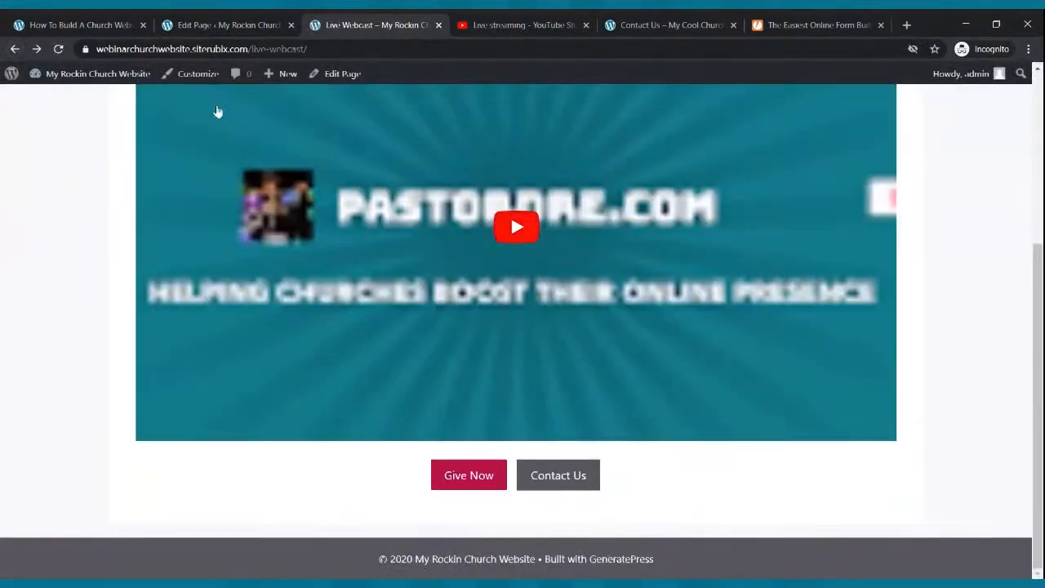
click(218, 25)
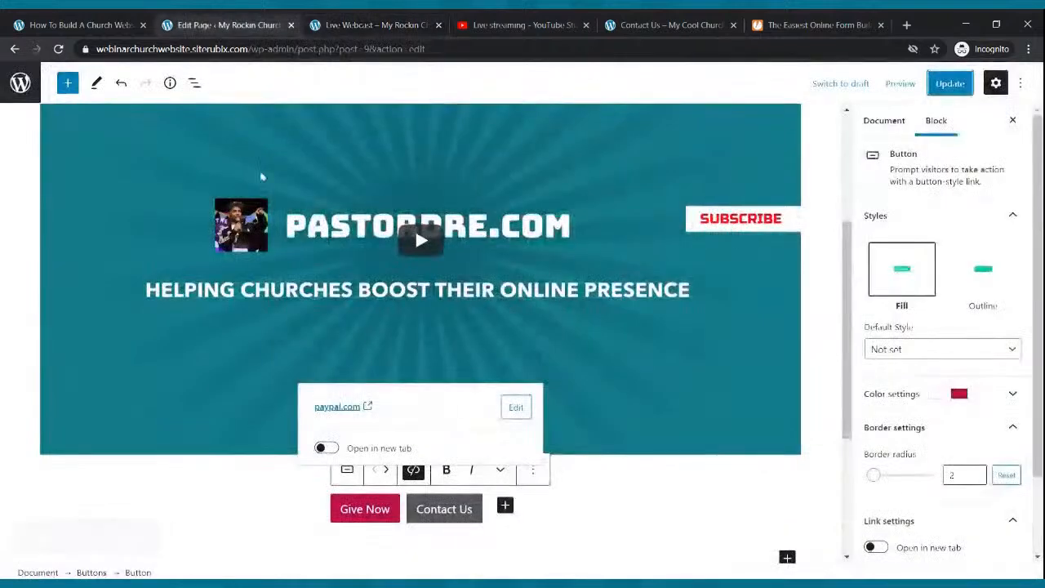
Set both the Give Now and Contact Us links to open in a new tab and update the page.
click(683, 522)
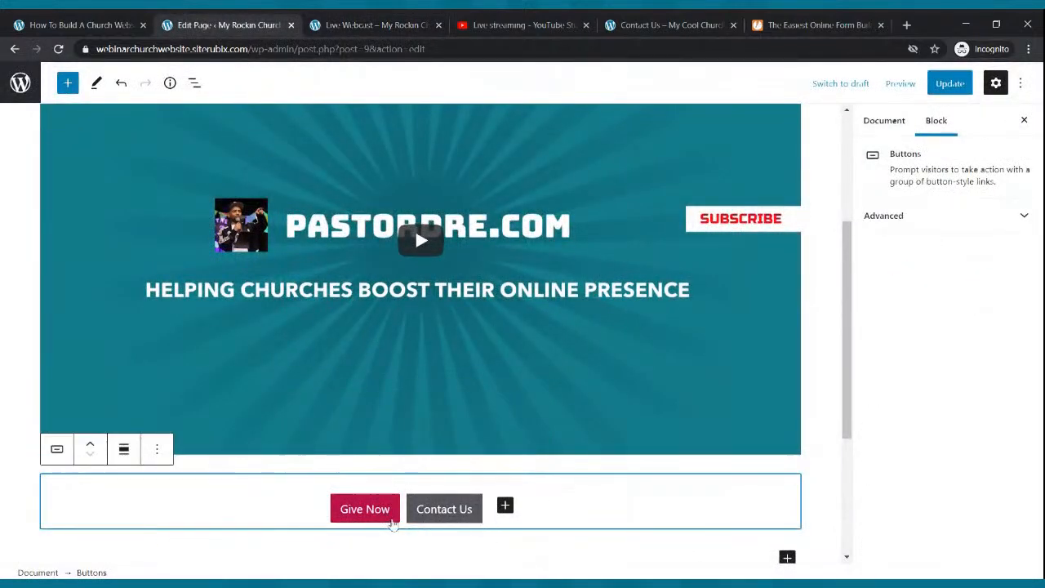
click(392, 523)
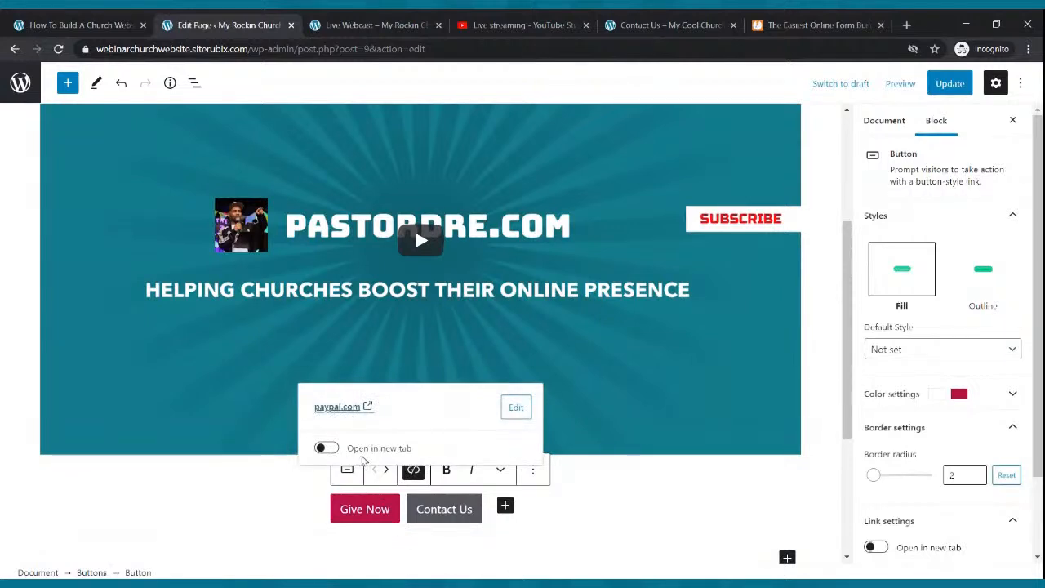
click(325, 448)
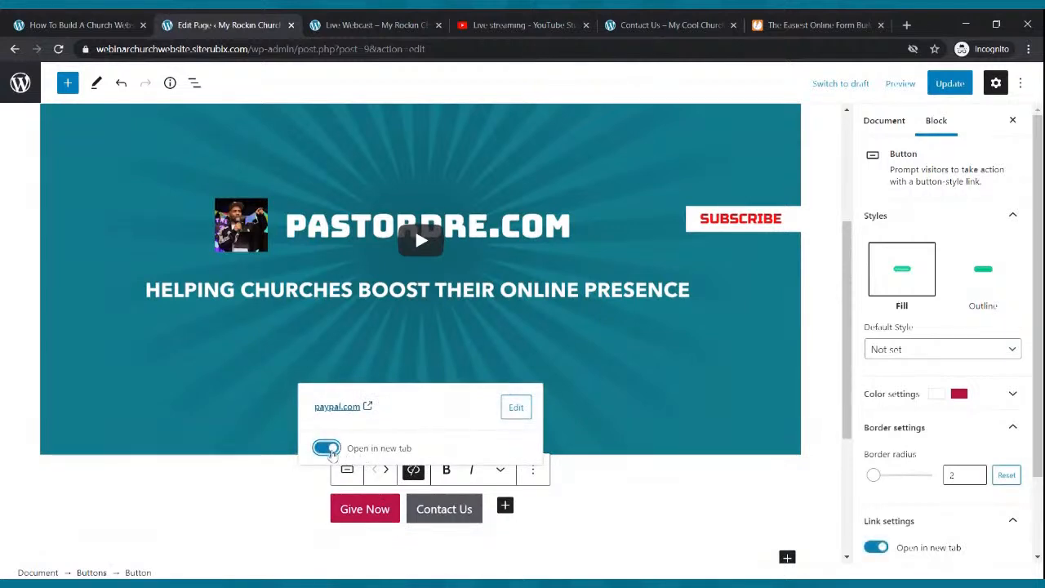
click(470, 521)
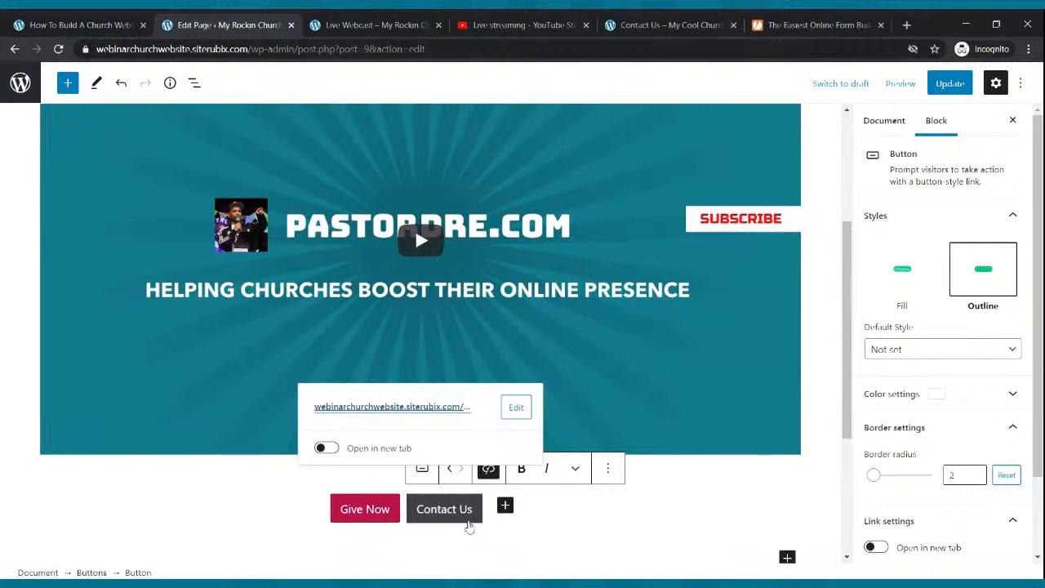
click(326, 447)
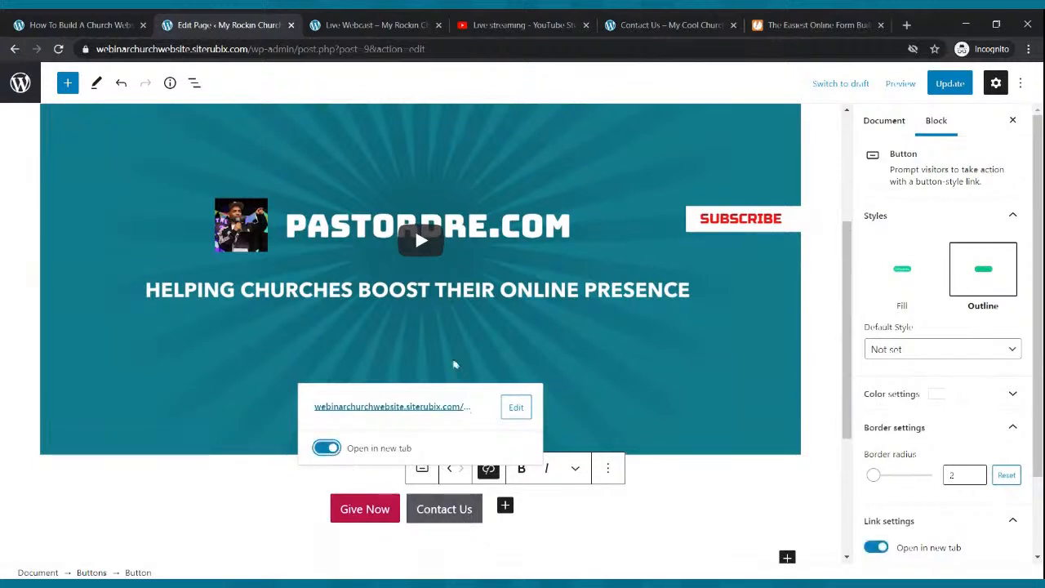
click(950, 81)
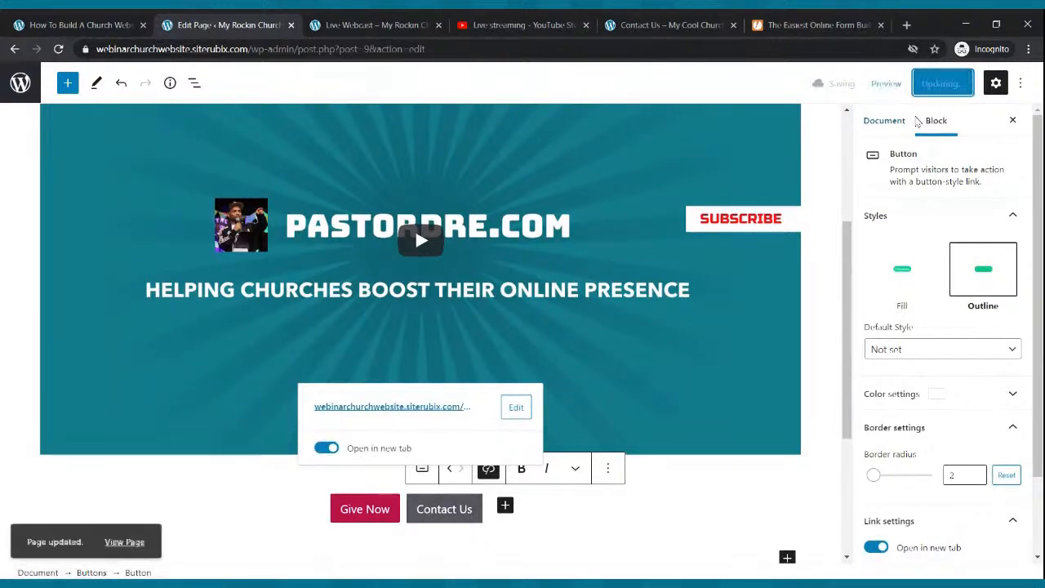
Reload the live Live Webcast page and confirm Give Now opens PayPal in a new tab, then close it.
click(402, 18)
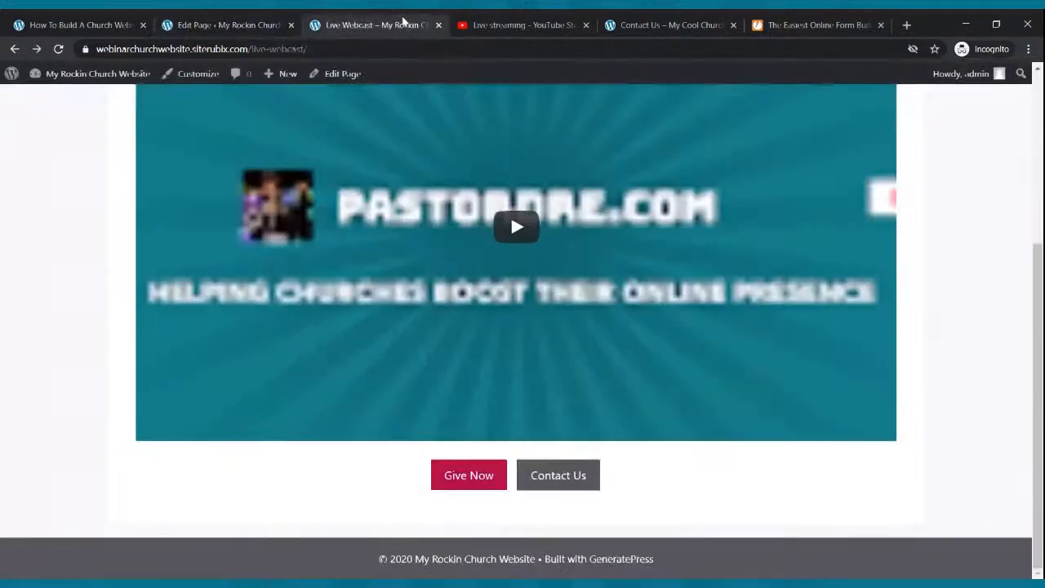
click(58, 49)
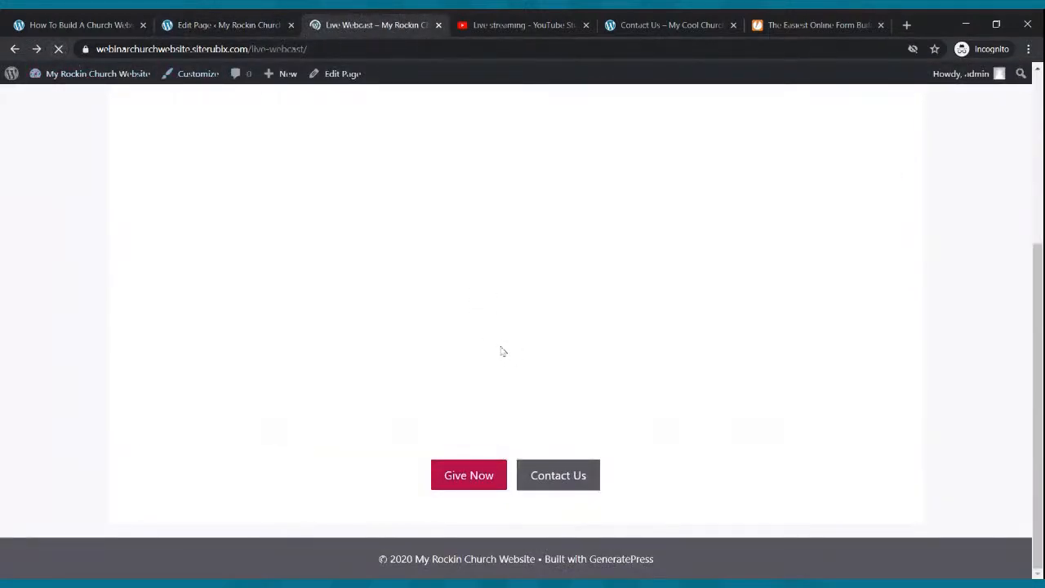
scroll(500, 353, up, 3)
scroll(500, 353, down, 3)
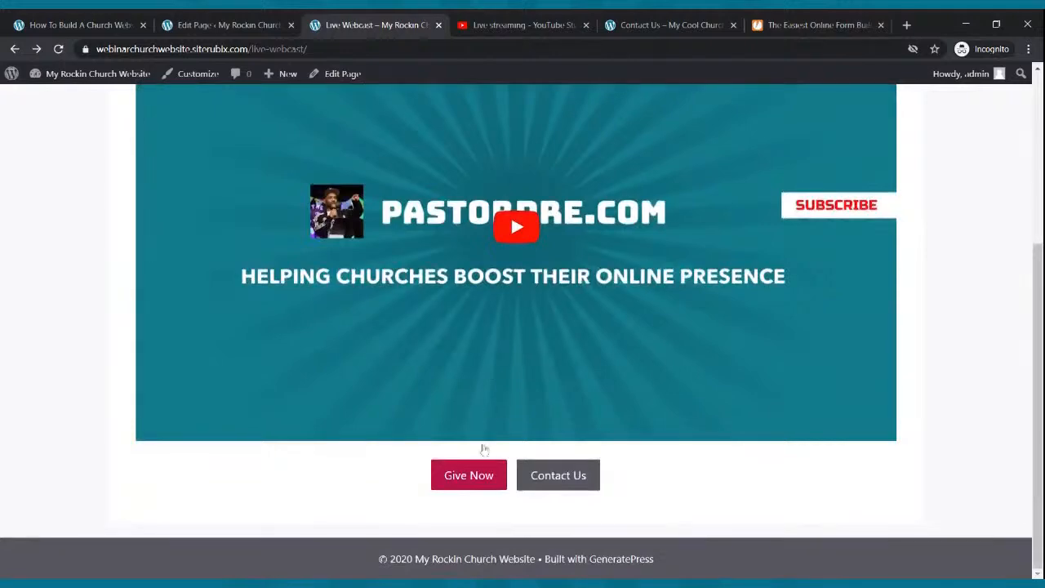
click(475, 477)
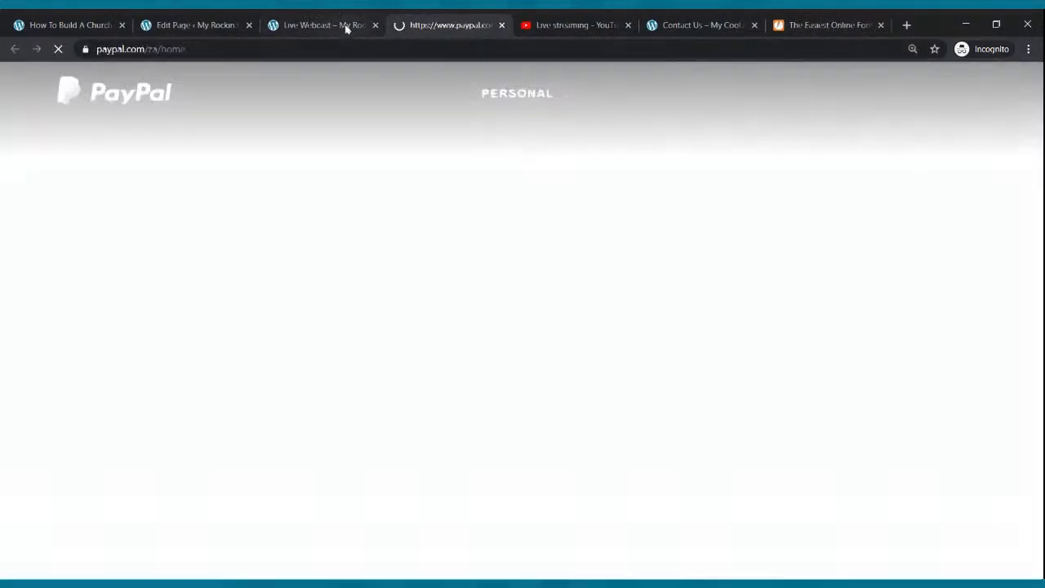
click(346, 26)
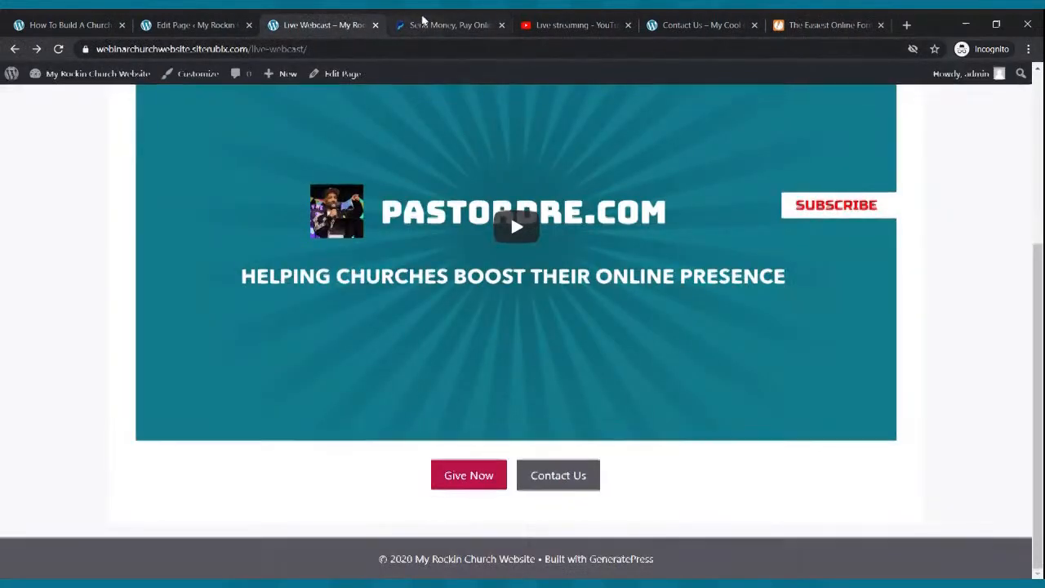
click(420, 22)
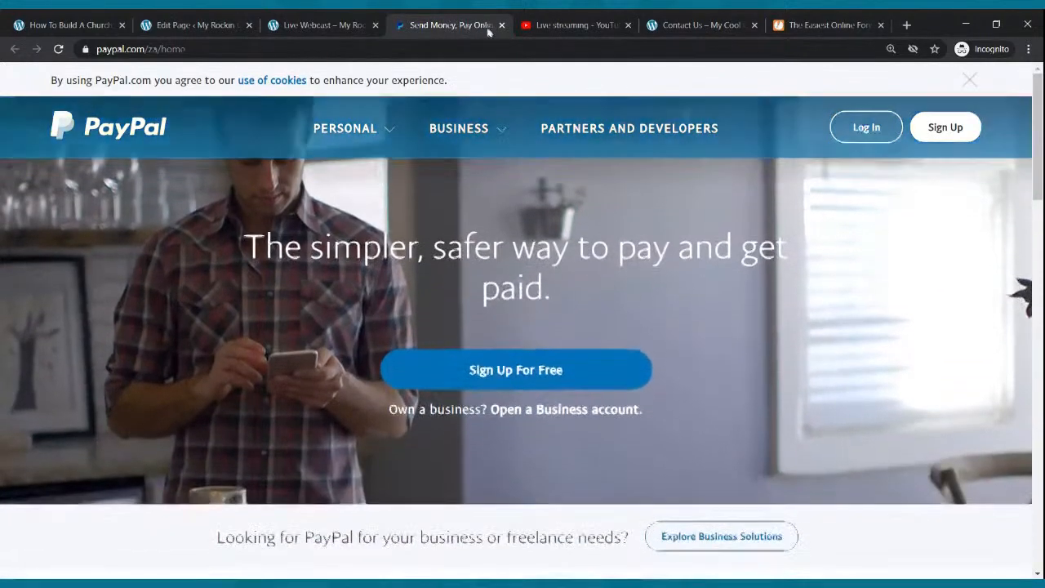
click(500, 25)
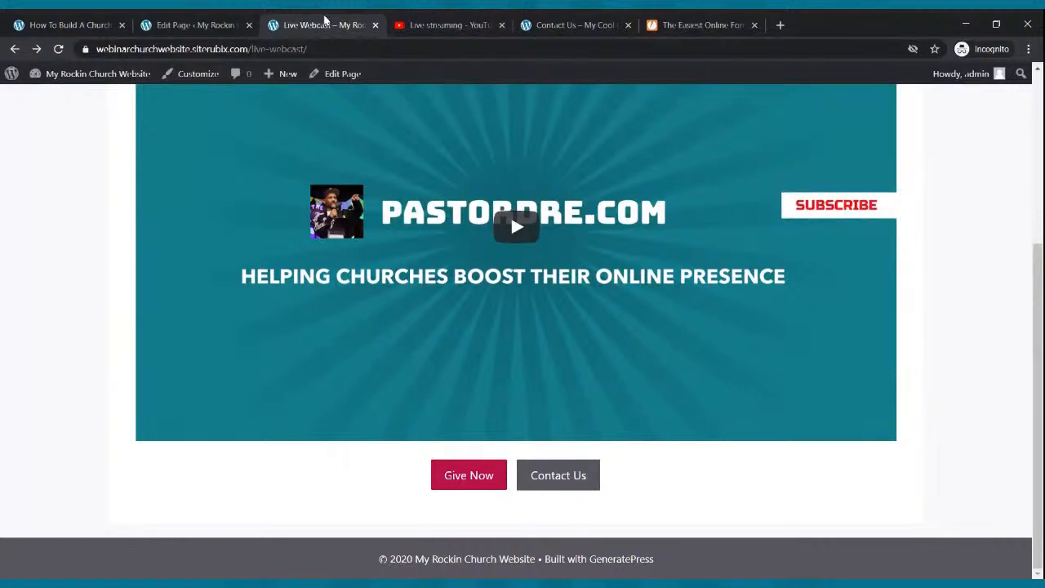
Confirm Contact Us opens the Contact Us page in a new tab, then close it.
click(567, 489)
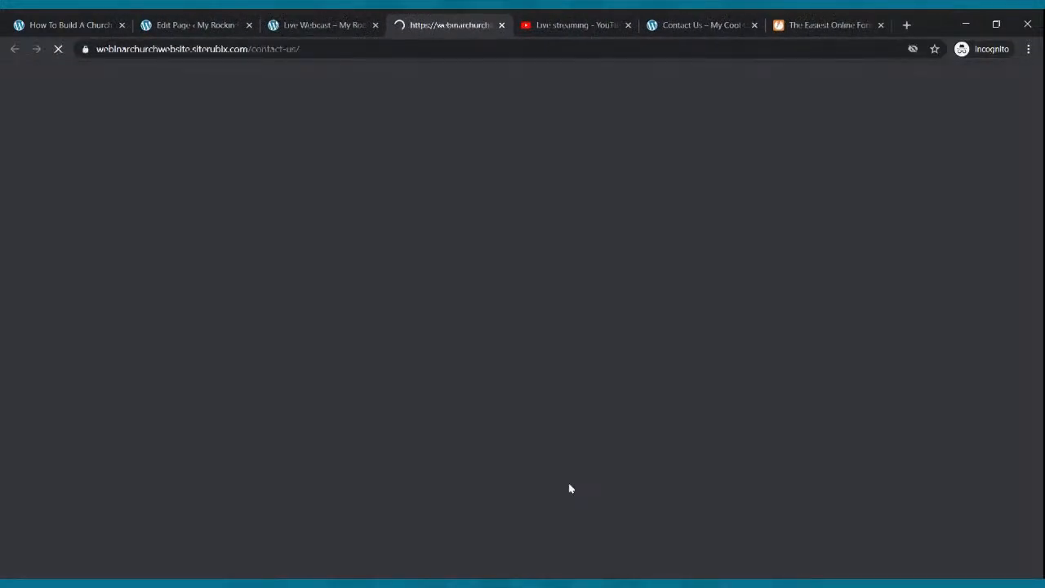
click(284, 23)
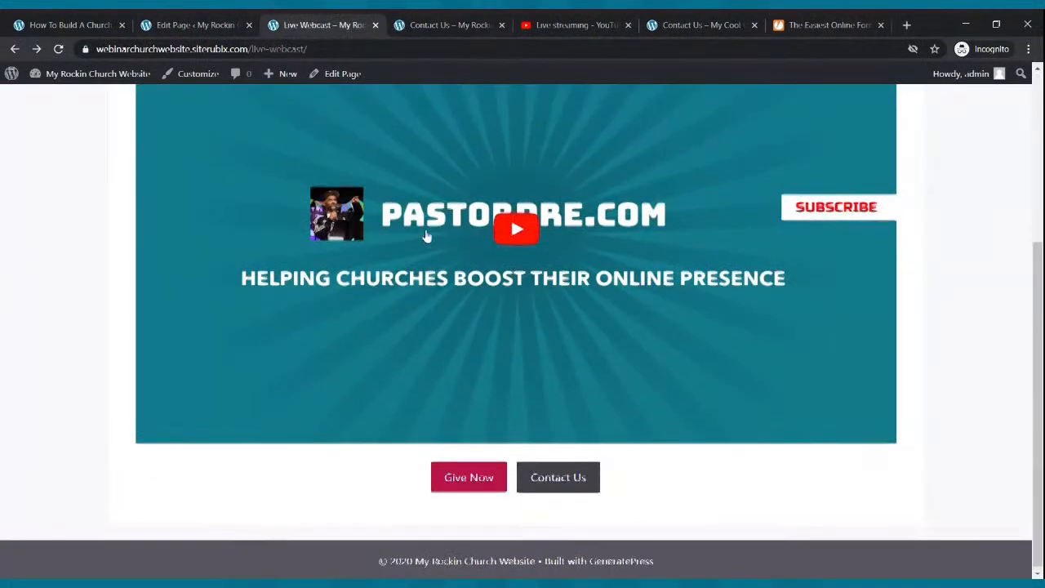
scroll(429, 238, up, 3)
click(447, 25)
scroll(294, 357, down, 2)
scroll(324, 331, up, 2)
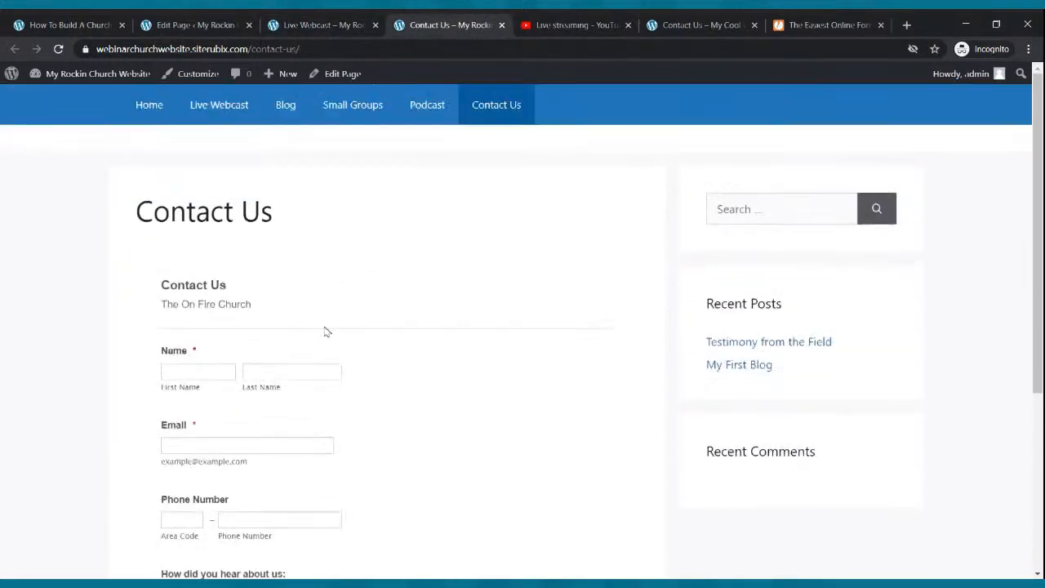
click(501, 25)
scroll(408, 191, up, 1)
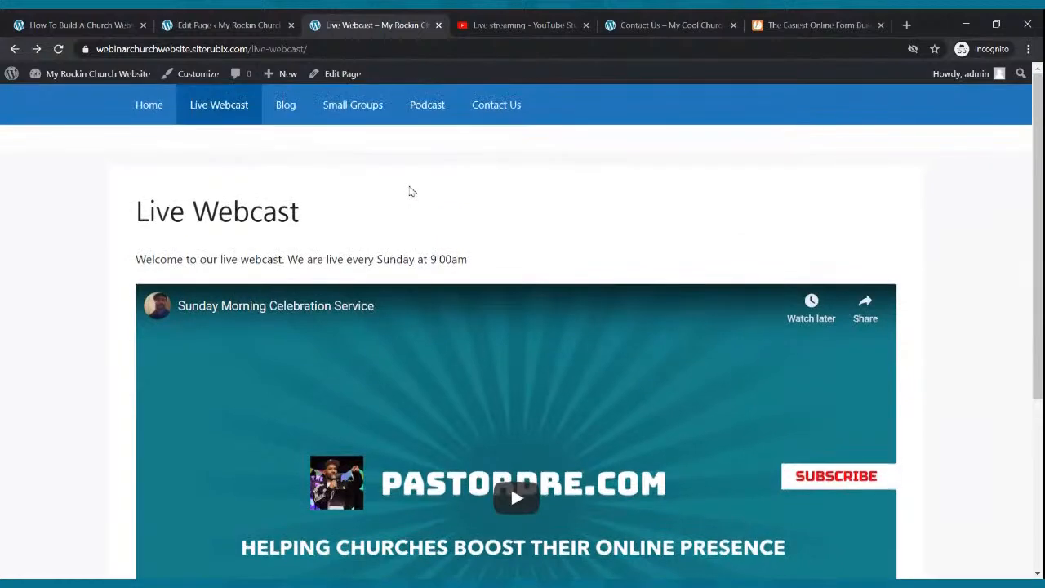
Close the JotForm form builder tab and return to the Live Webcast page.
click(816, 25)
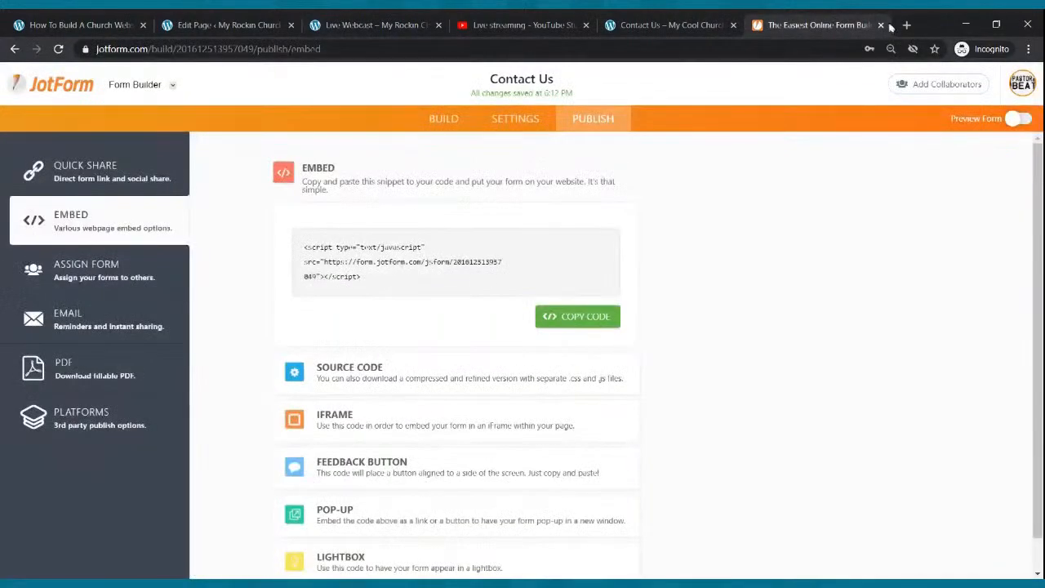
click(881, 25)
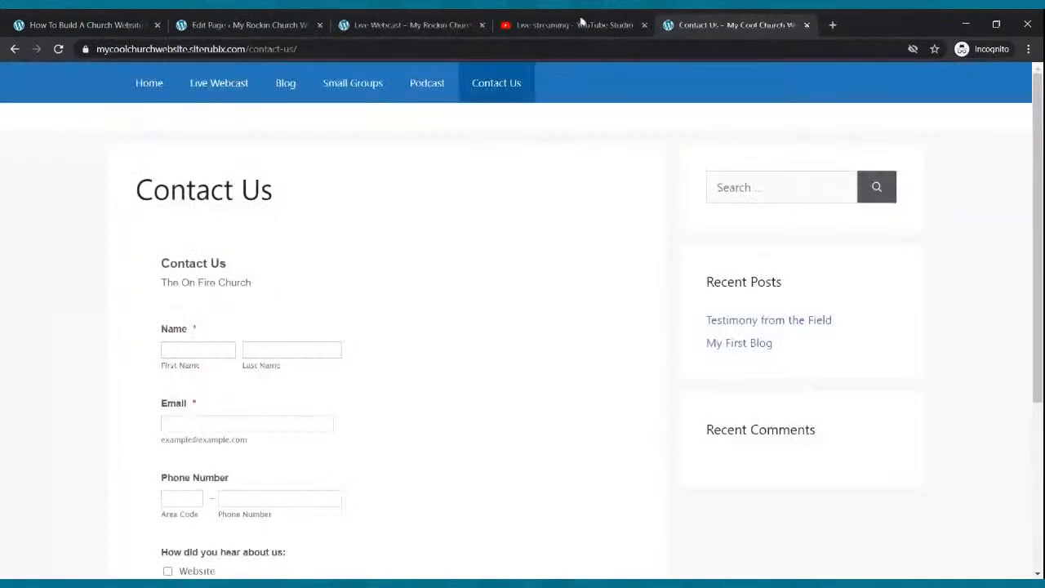
click(378, 22)
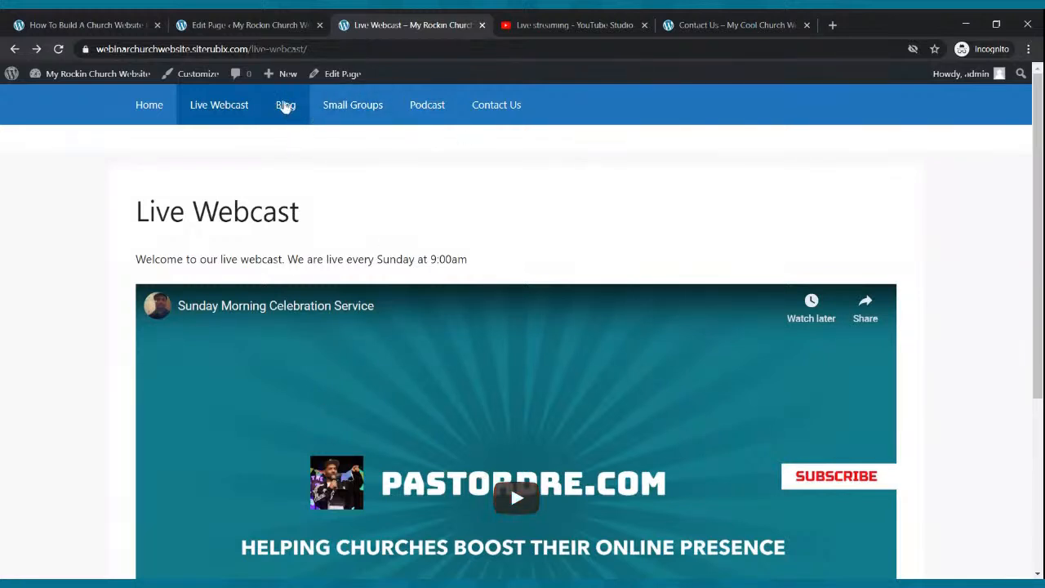
Browse the live Small Groups, Podcast and Contact Us pages, ending back on Live Webcast.
click(327, 107)
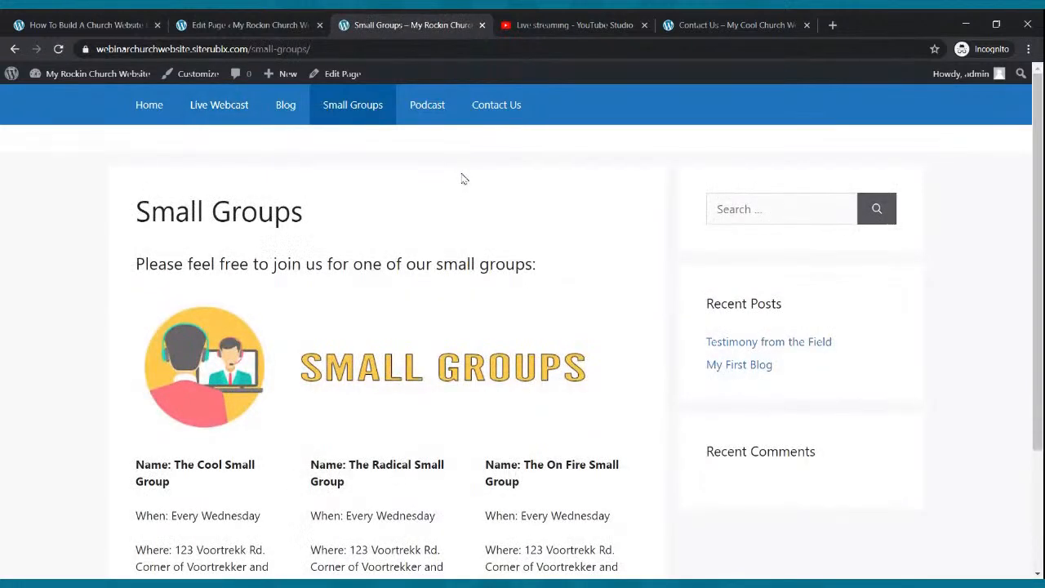
click(426, 106)
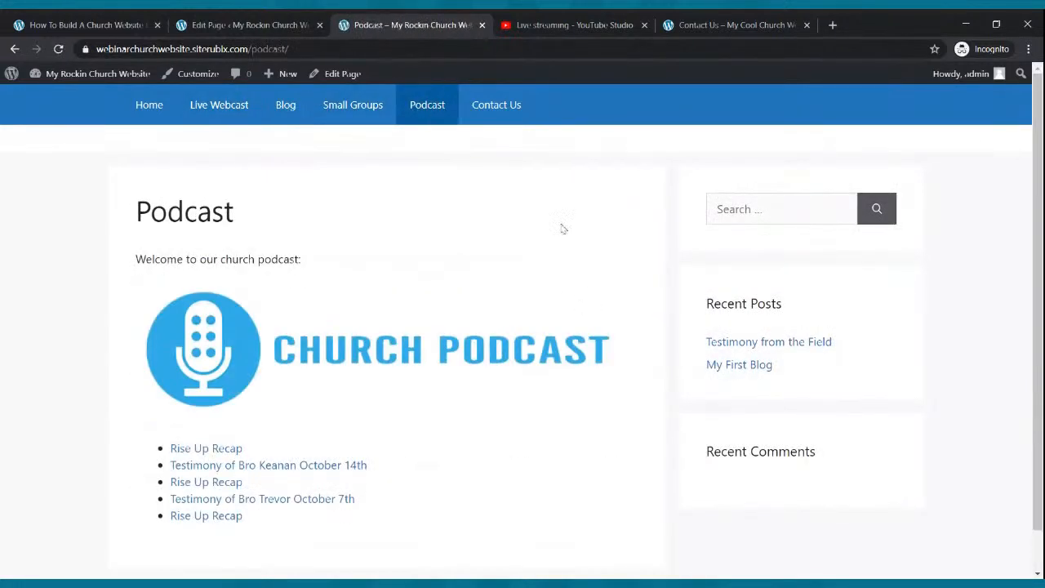
click(506, 115)
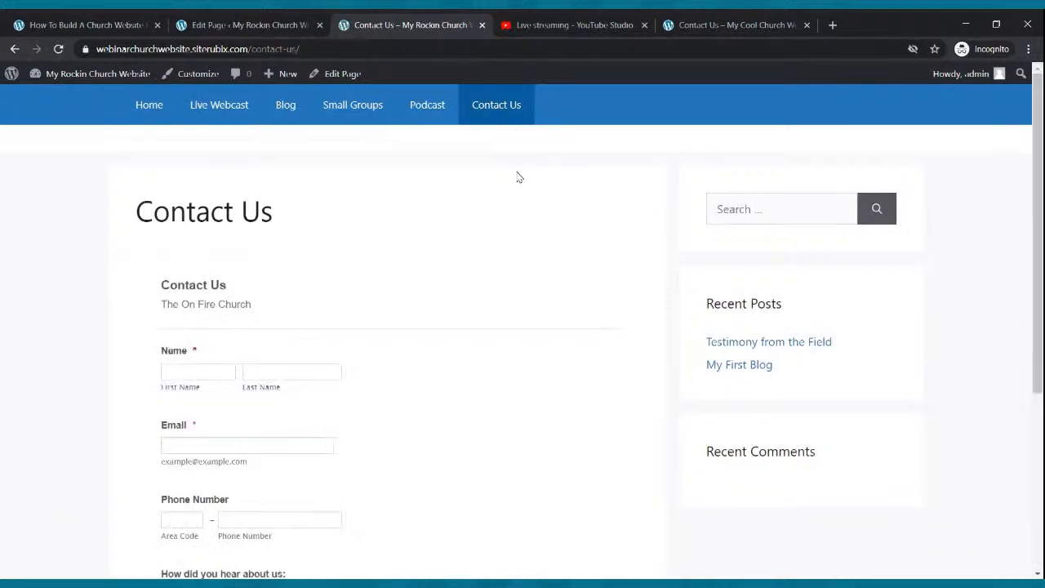
click(242, 106)
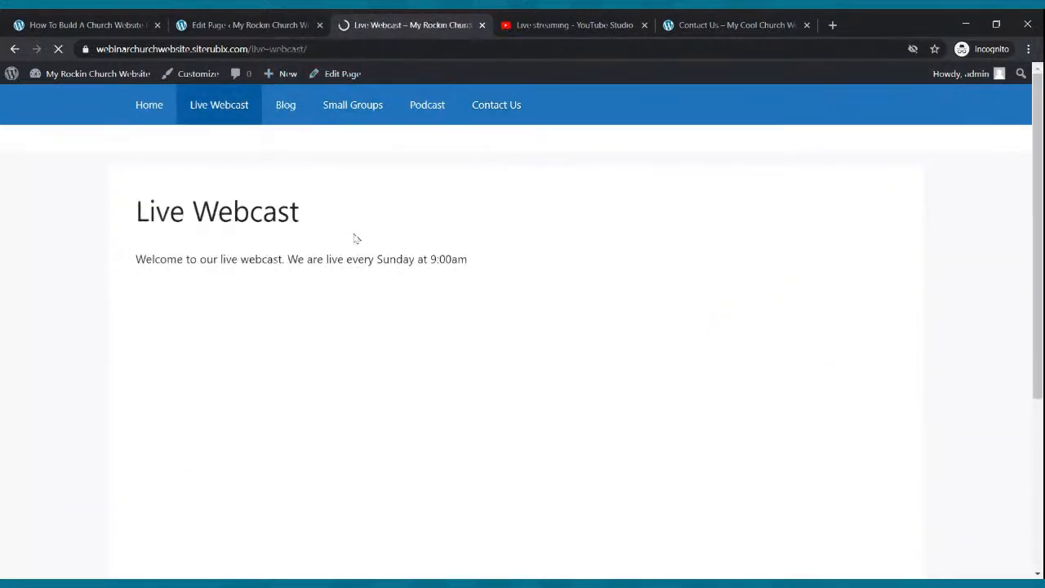
scroll(356, 237, down, 3)
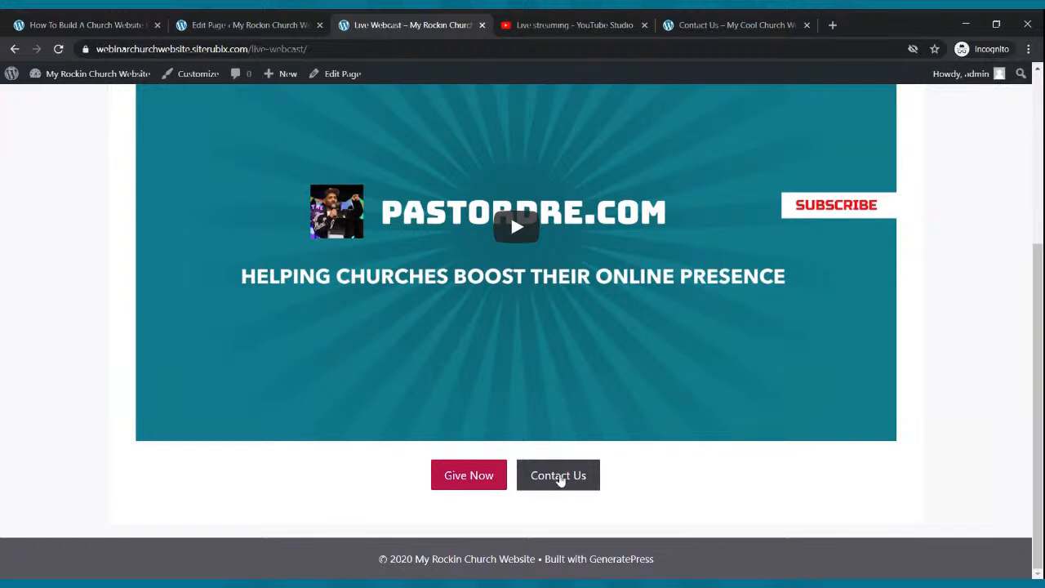
scroll(392, 319, up, 4)
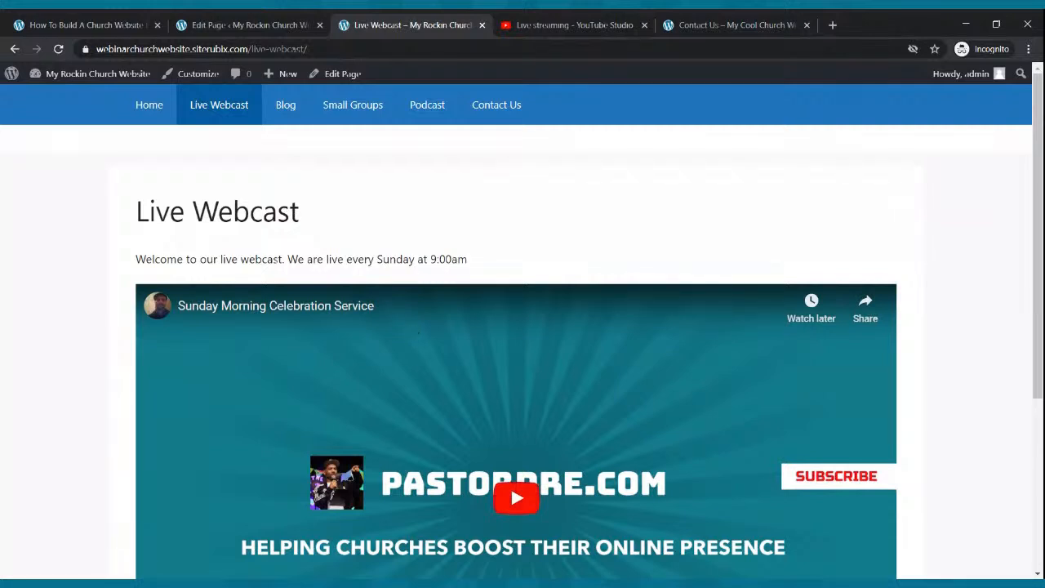
click(147, 106)
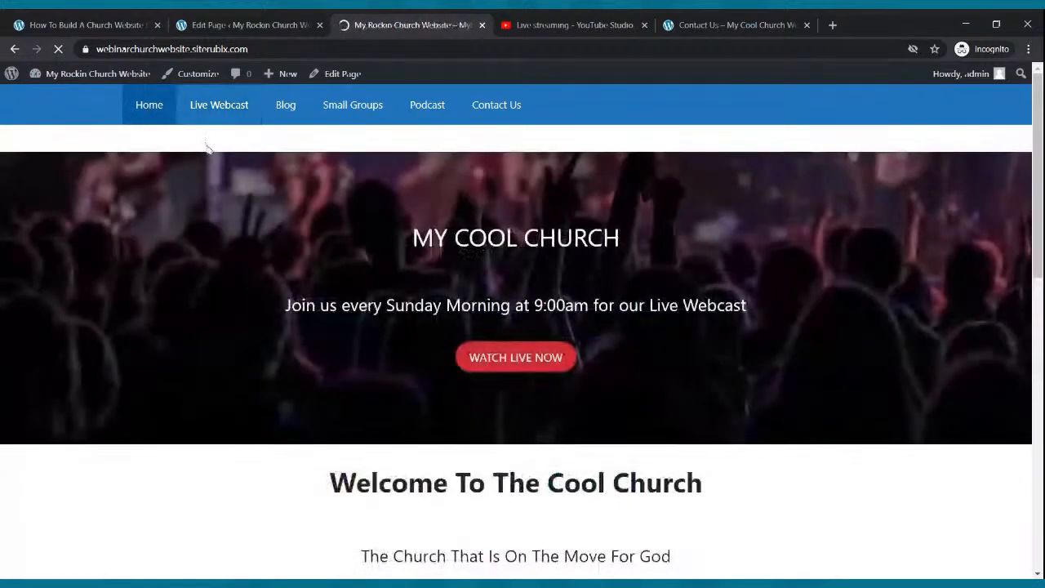
click(518, 372)
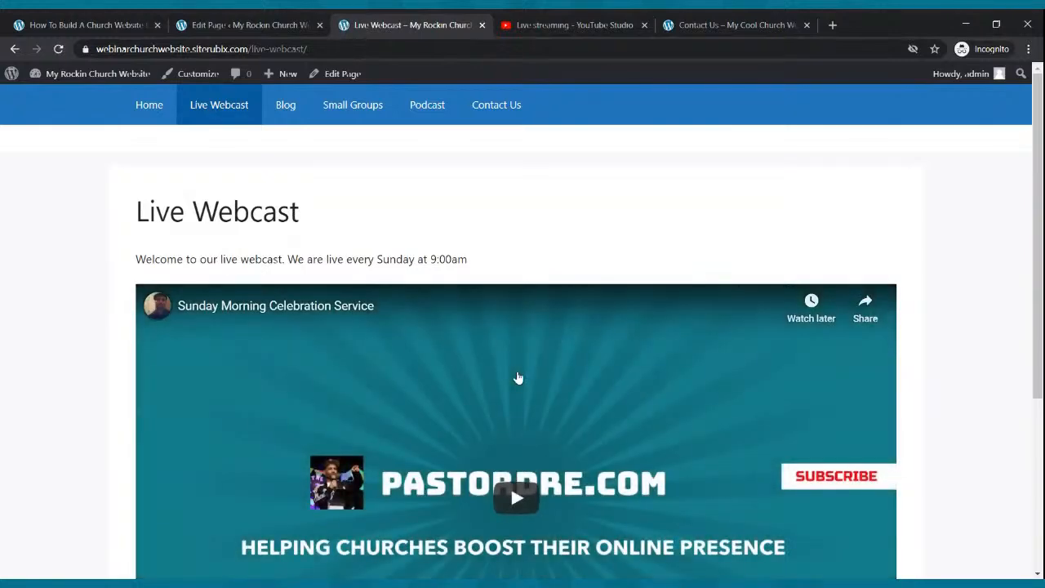
scroll(518, 380, down, 2)
scroll(532, 392, down, 3)
scroll(532, 392, up, 3)
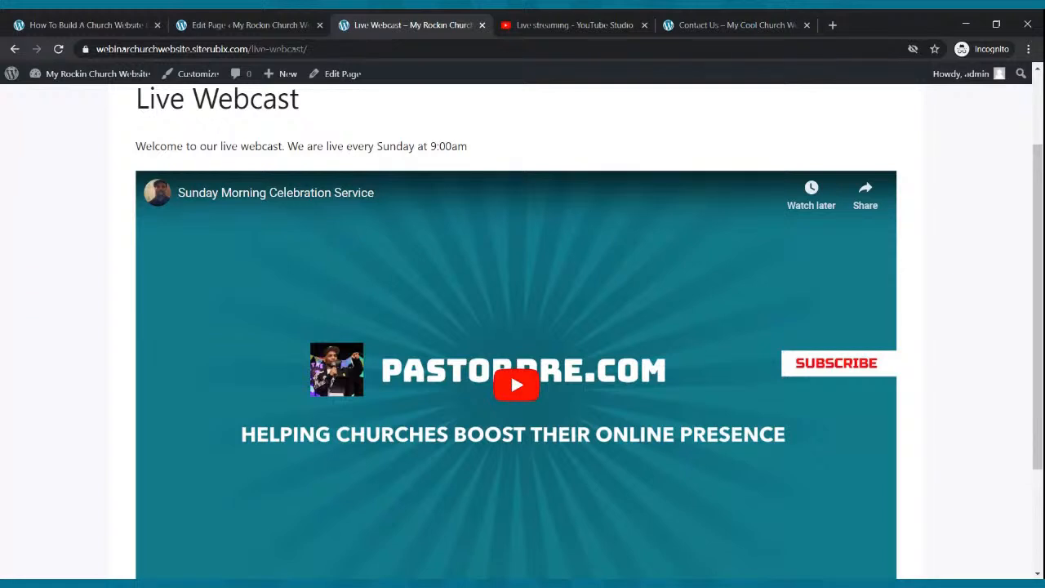
scroll(531, 429, up, 2)
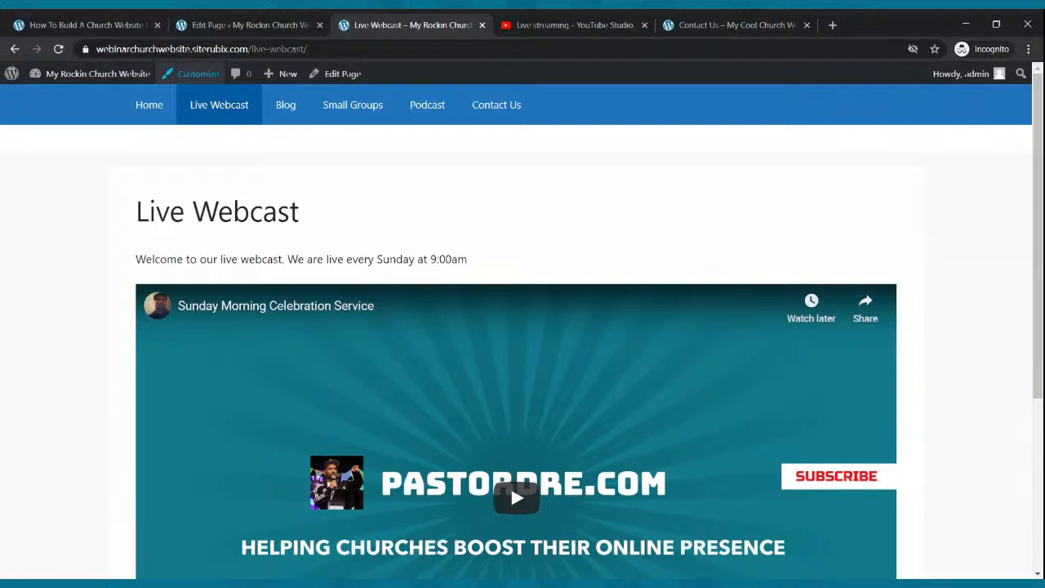
Browse the live Home, Small Groups and Podcast pages, finishing on the Contact Us form page.
click(155, 109)
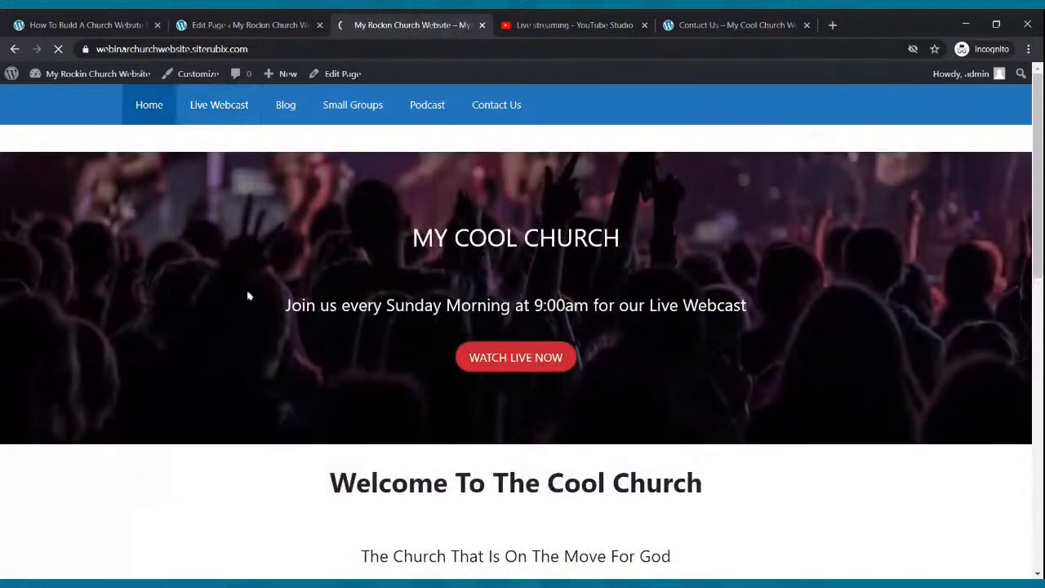
scroll(545, 370, down, 3)
scroll(545, 368, up, 2)
scroll(544, 366, down, 2)
click(529, 417)
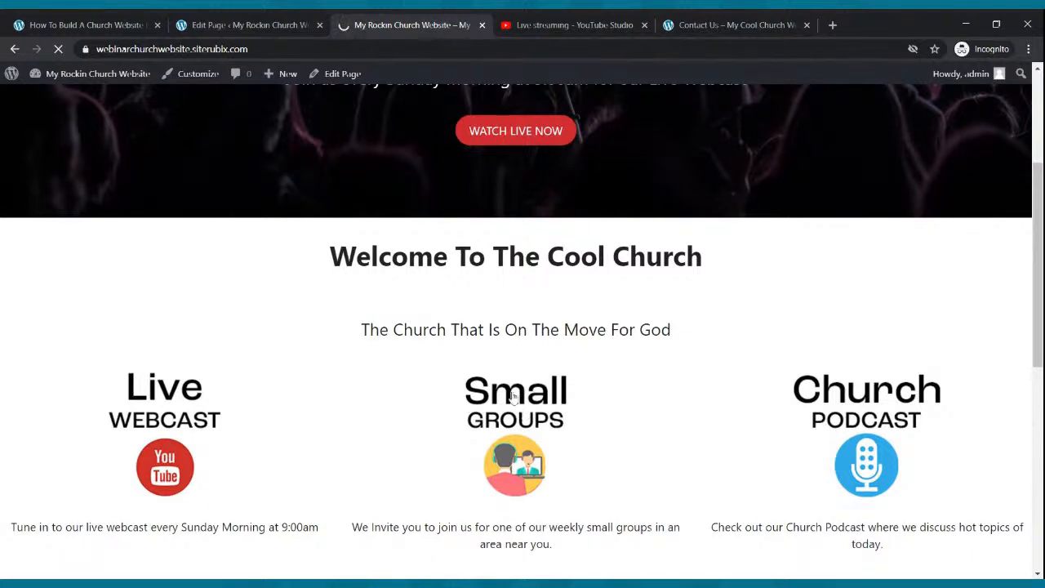
scroll(511, 392, down, 2)
scroll(505, 390, up, 2)
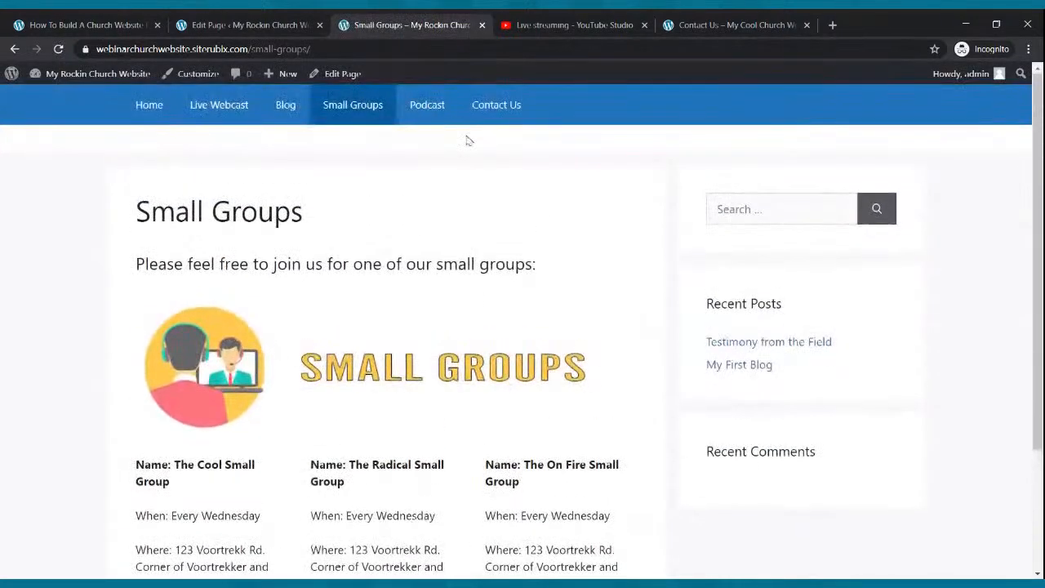
click(430, 105)
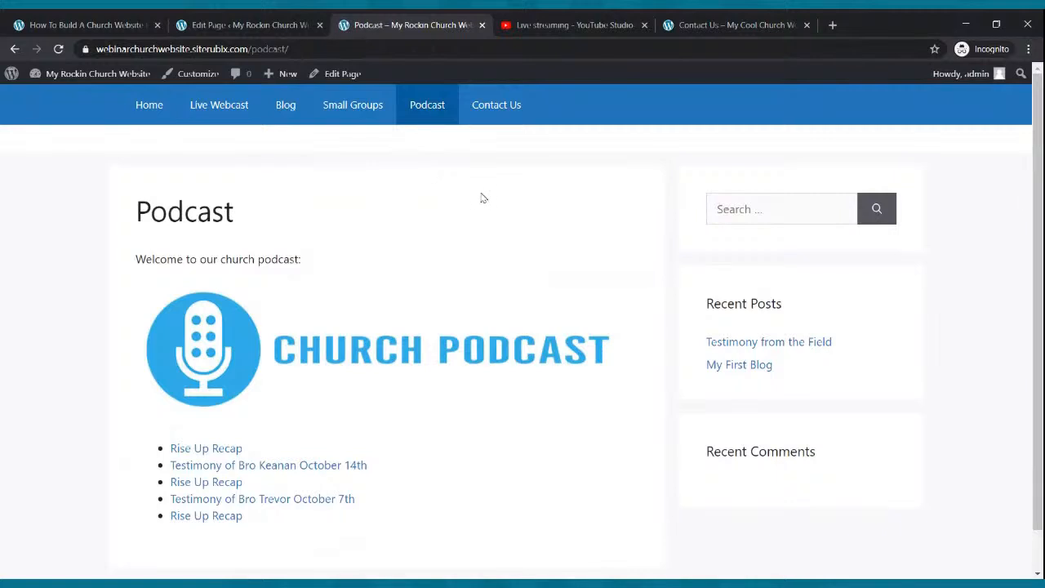
scroll(483, 199, down, 2)
scroll(484, 188, up, 2)
click(482, 117)
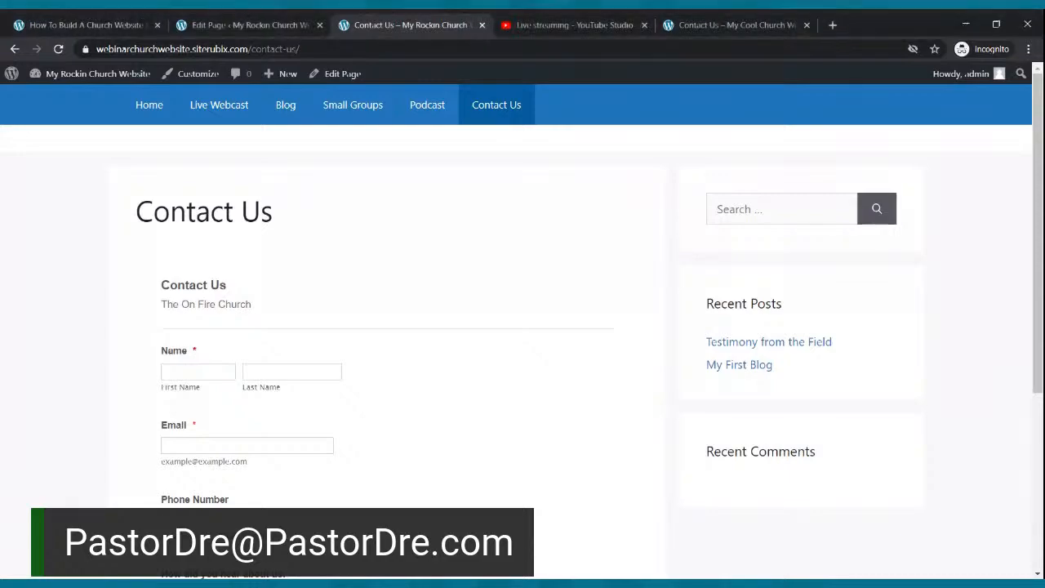
click(150, 106)
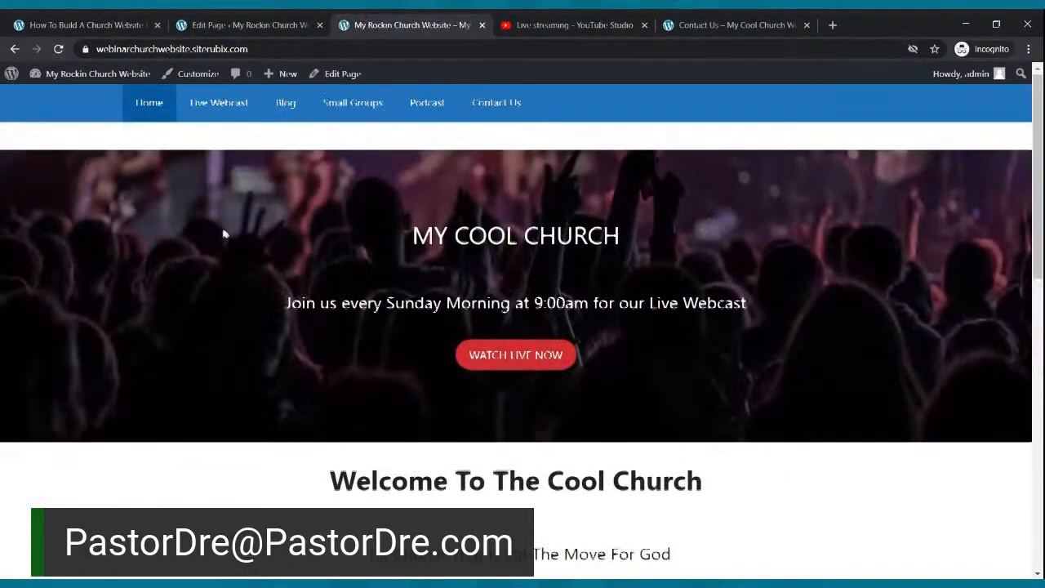
scroll(220, 238, down, 10)
scroll(225, 204, up, 10)
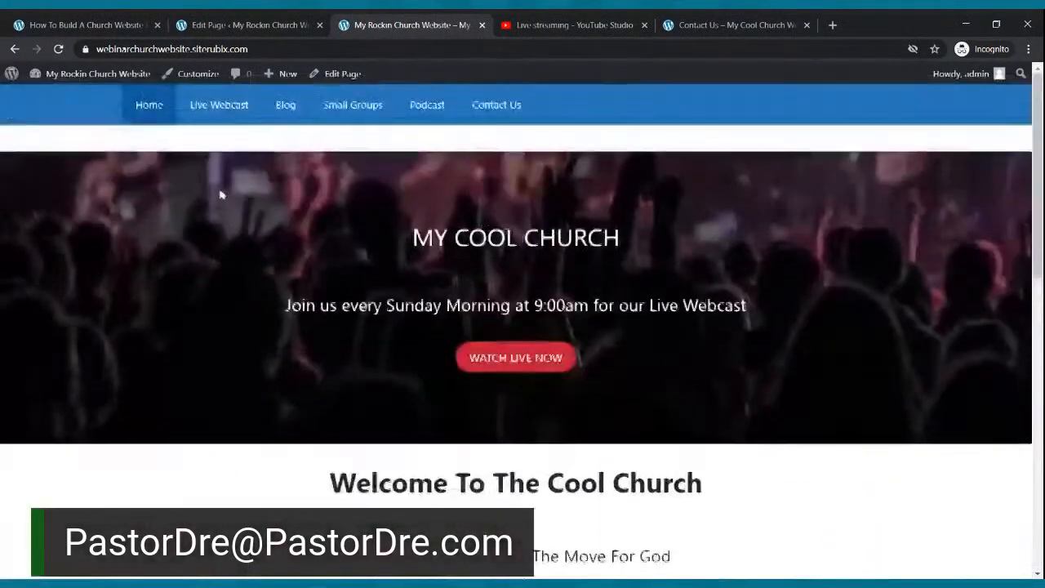
click(201, 113)
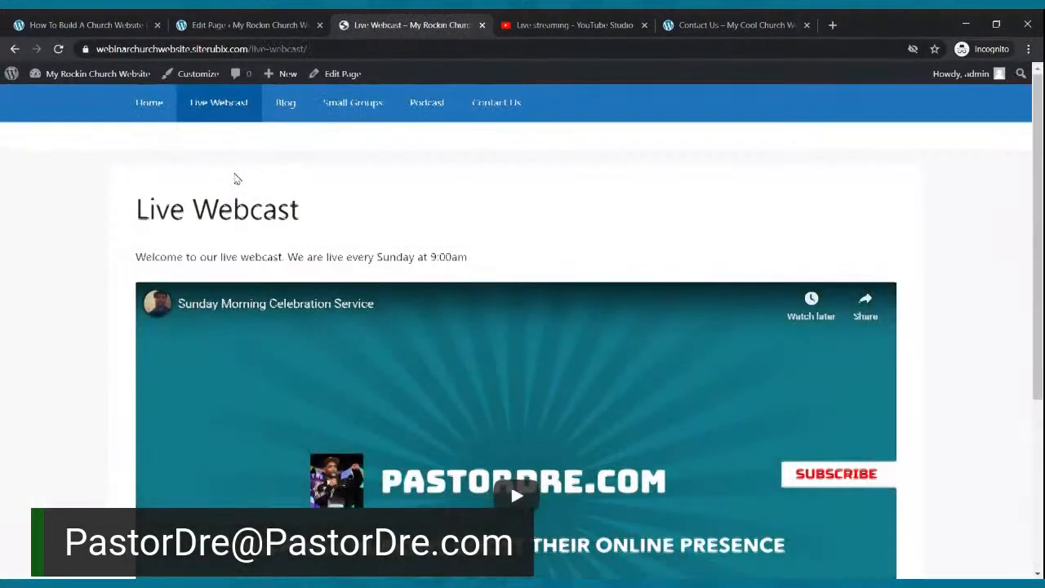
scroll(234, 175, down, 4)
scroll(236, 173, up, 4)
click(291, 111)
scroll(319, 218, down, 3)
scroll(320, 217, up, 3)
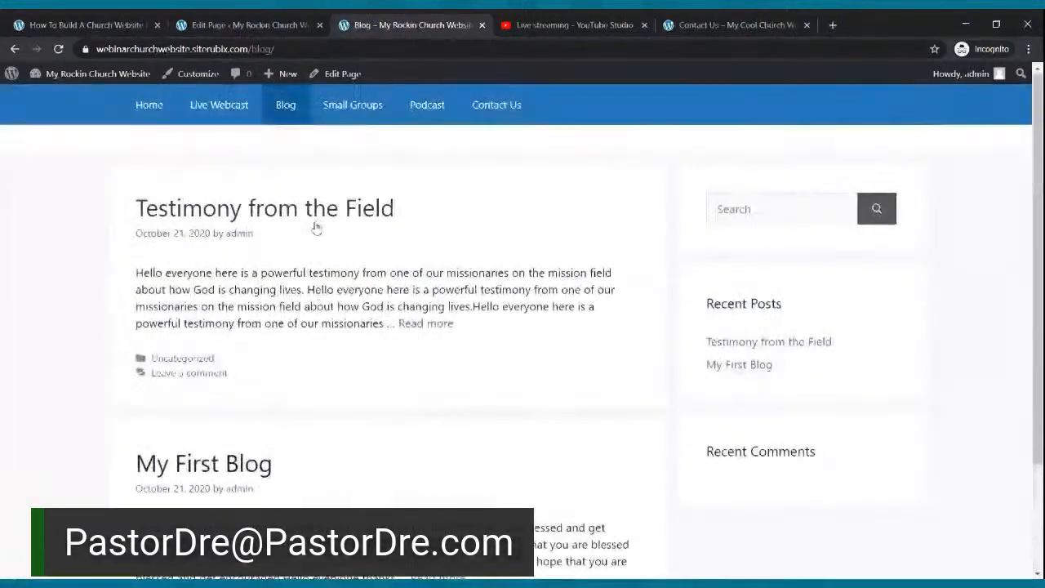
click(351, 108)
scroll(347, 155, down, 2)
scroll(349, 155, up, 2)
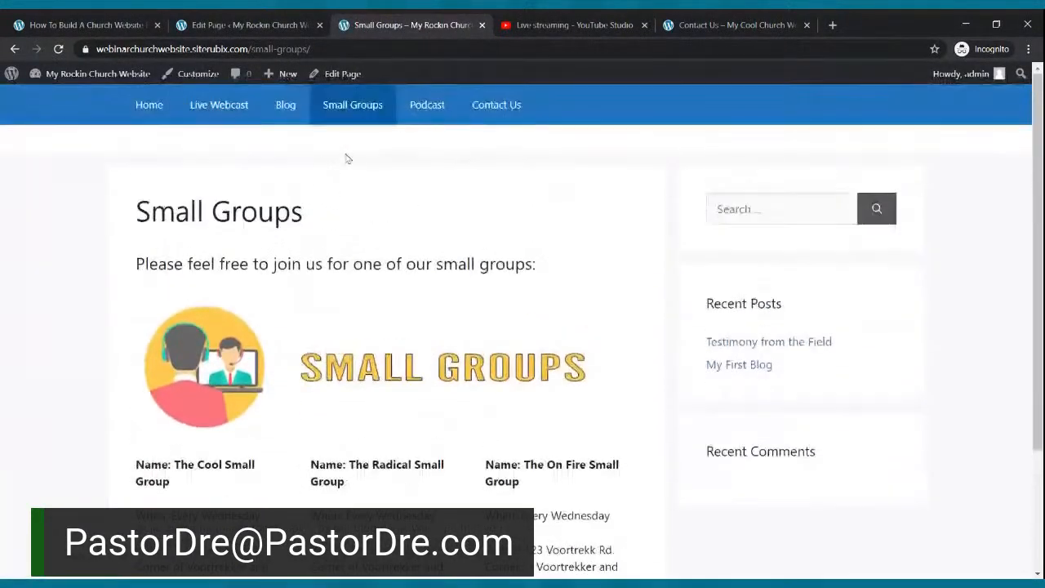
click(416, 111)
scroll(493, 196, down, 1)
scroll(493, 196, up, 1)
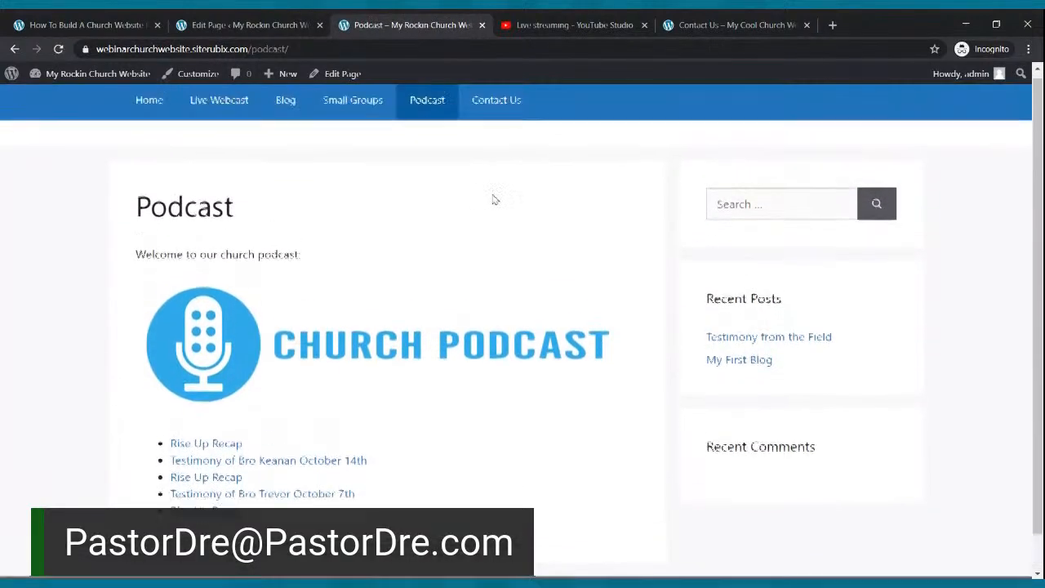
click(511, 112)
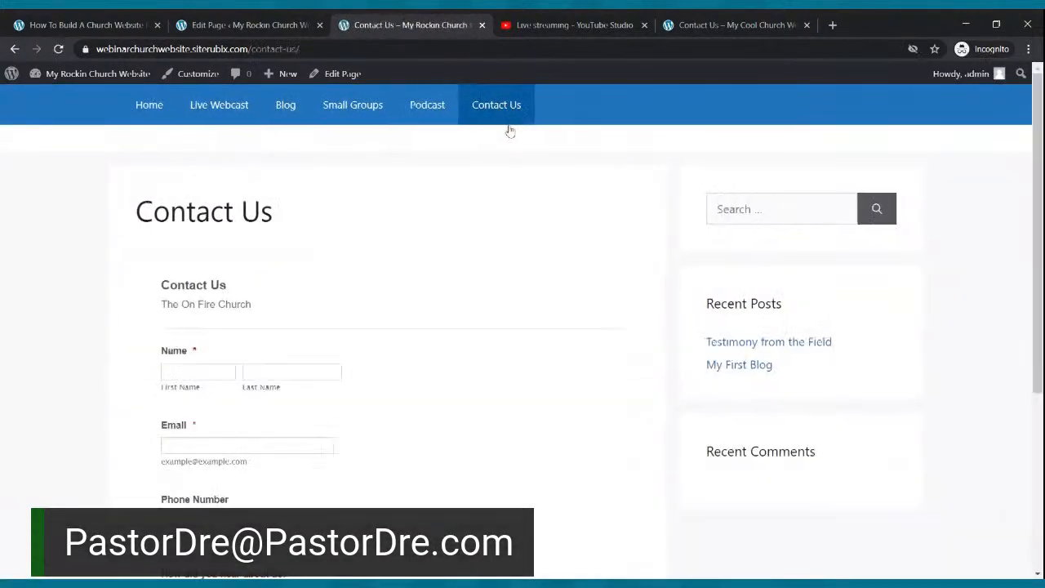